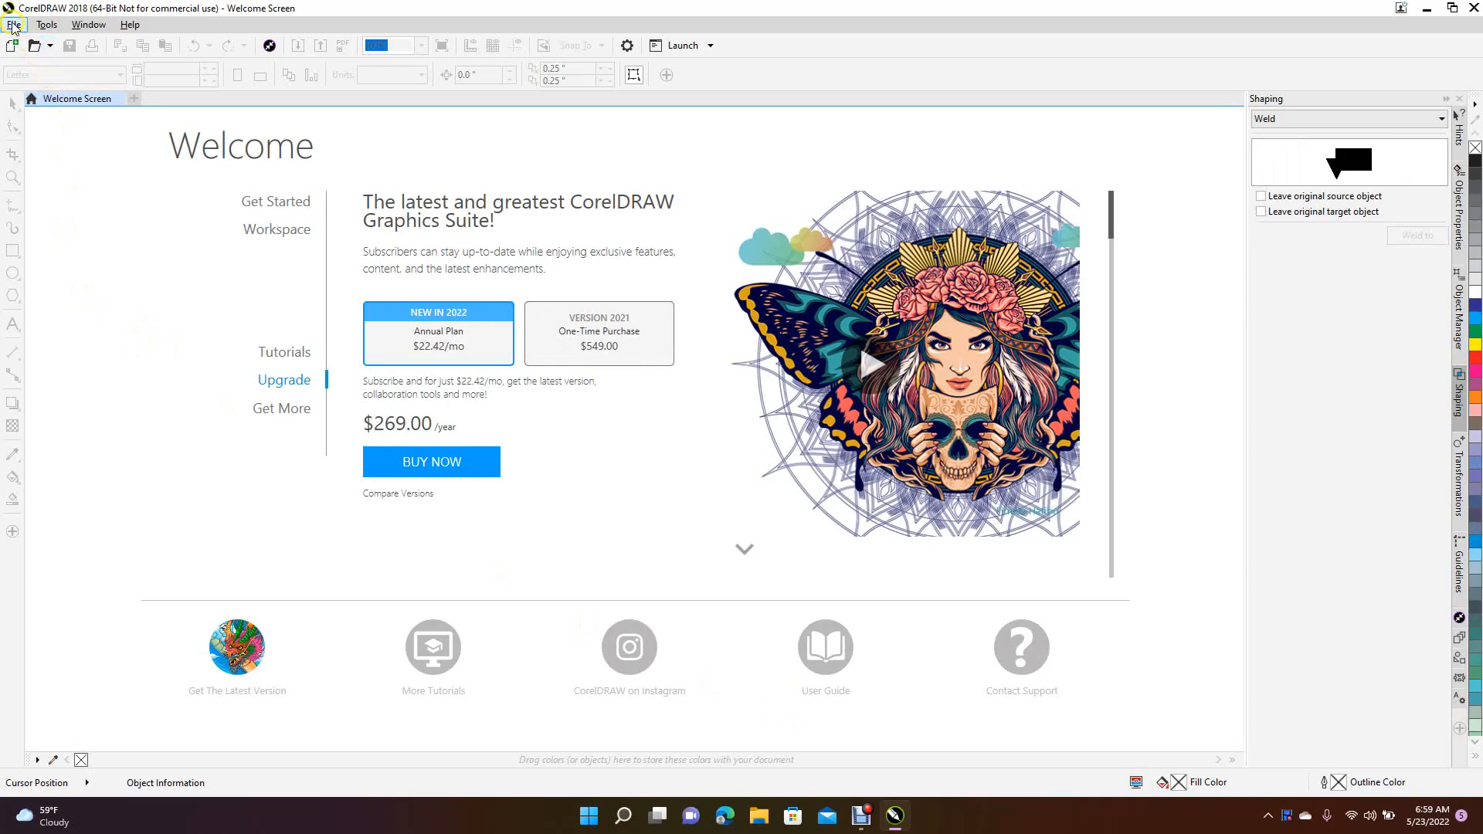
# Step: Create a new Letter-size document in inches and set the page to landscape orientation
pyautogui.click(30, 42)
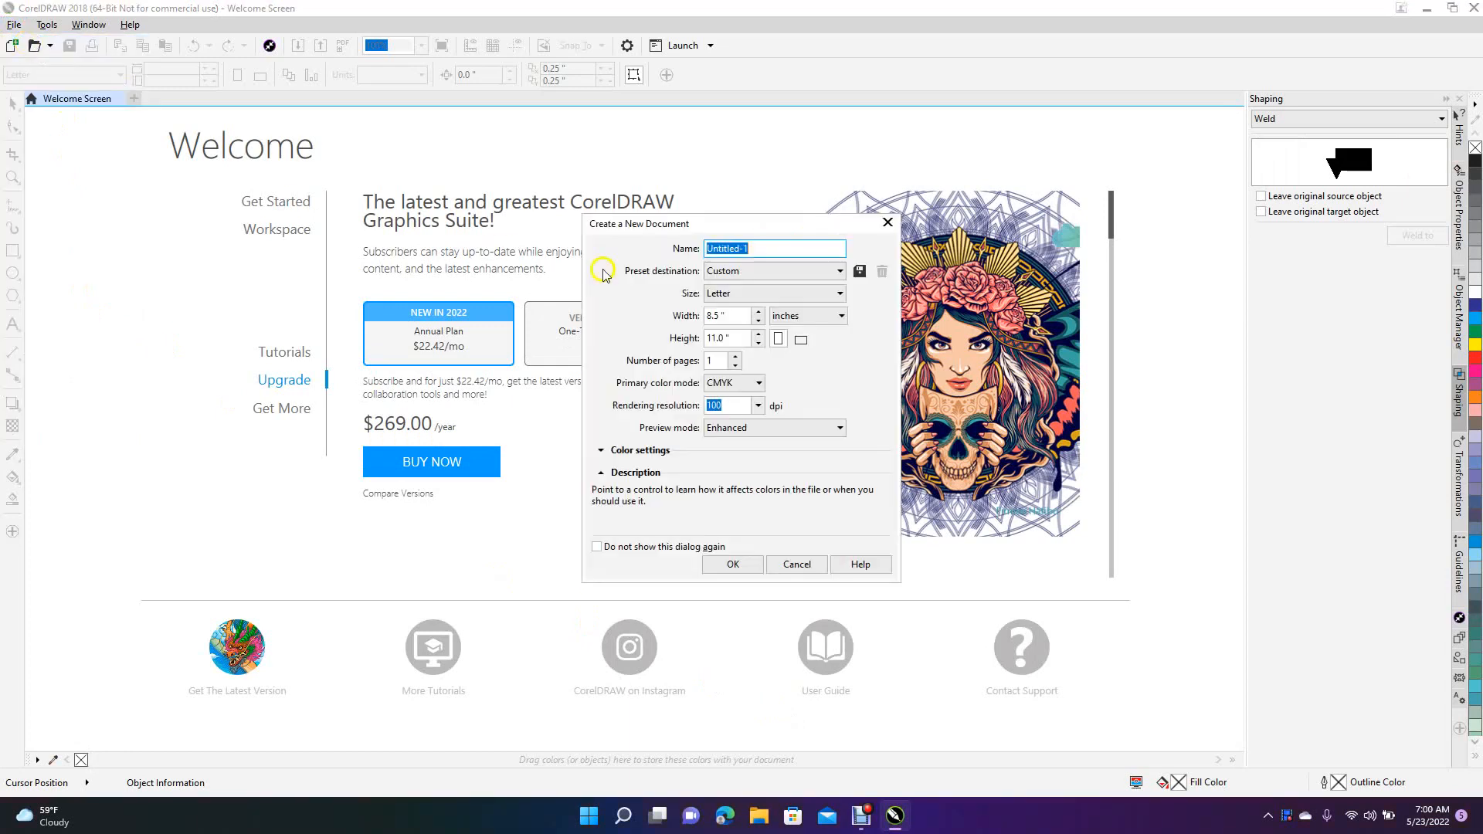
pyautogui.click(733, 565)
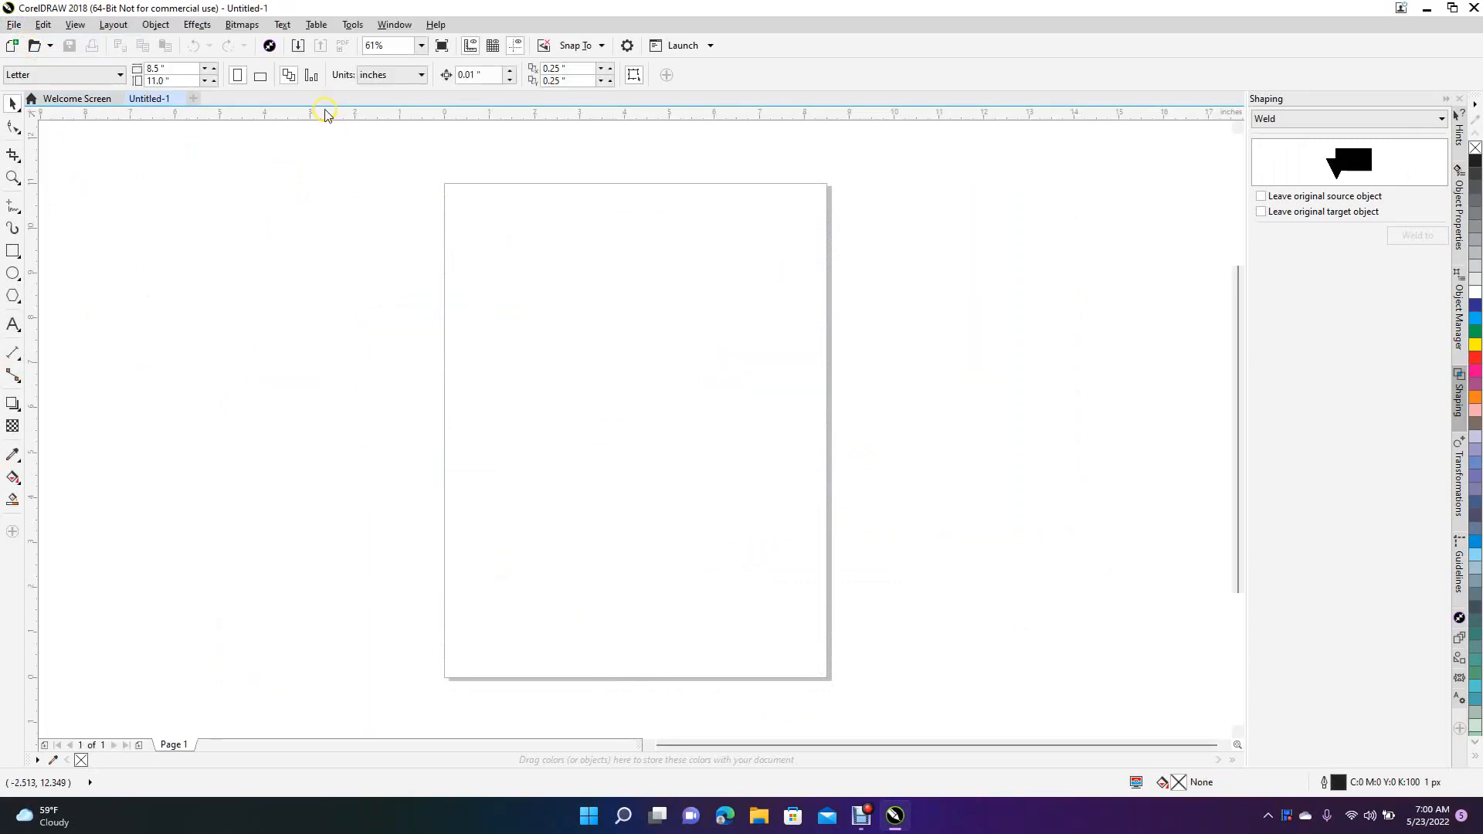
pyautogui.click(262, 78)
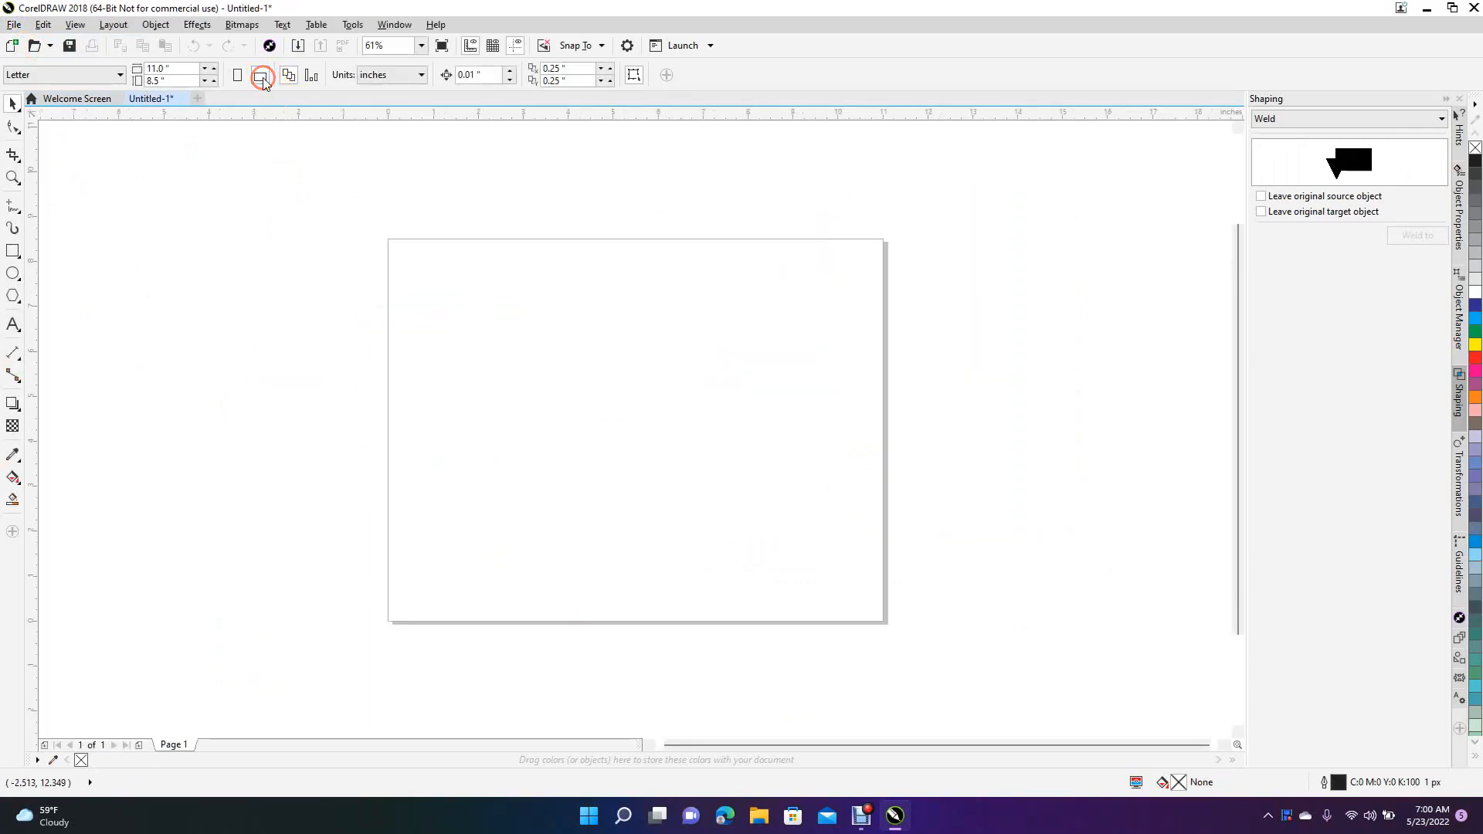
# Step: Import the AK monogram, adidas-logo, OIP and R (1) images from the Corel draw logo recreate folder and place them in the drawing
pyautogui.click(15, 25)
pyautogui.click(52, 266)
pyautogui.click(678, 353)
pyautogui.keyDown('ctrl'); pyautogui.click(750, 346); pyautogui.keyUp('ctrl')
pyautogui.keyDown('ctrl'); pyautogui.click(834, 336); pyautogui.keyUp('ctrl')
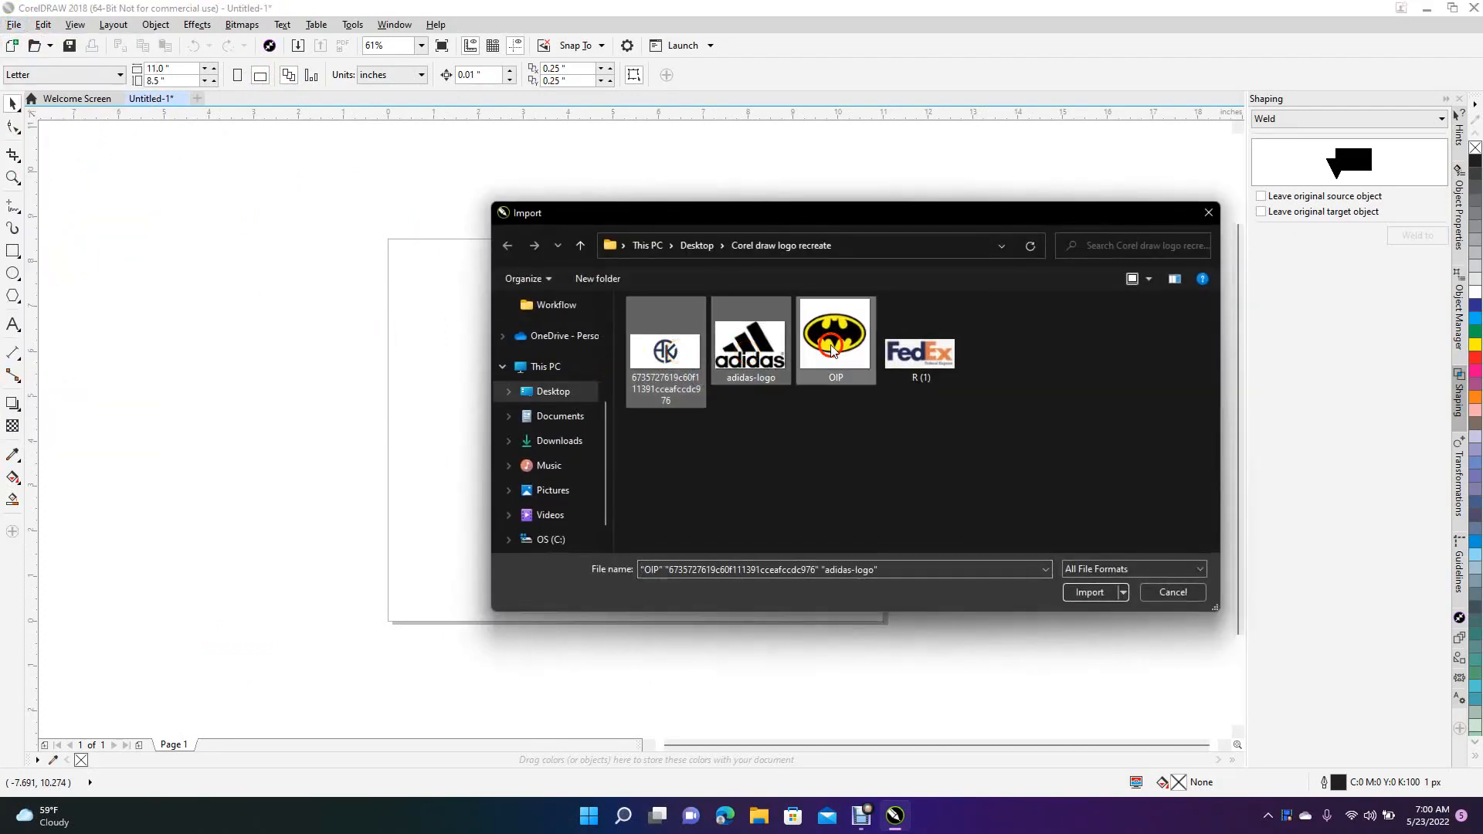
pyautogui.keyDown('ctrl'); pyautogui.click(904, 360); pyautogui.keyUp('ctrl')
pyautogui.click(1090, 593)
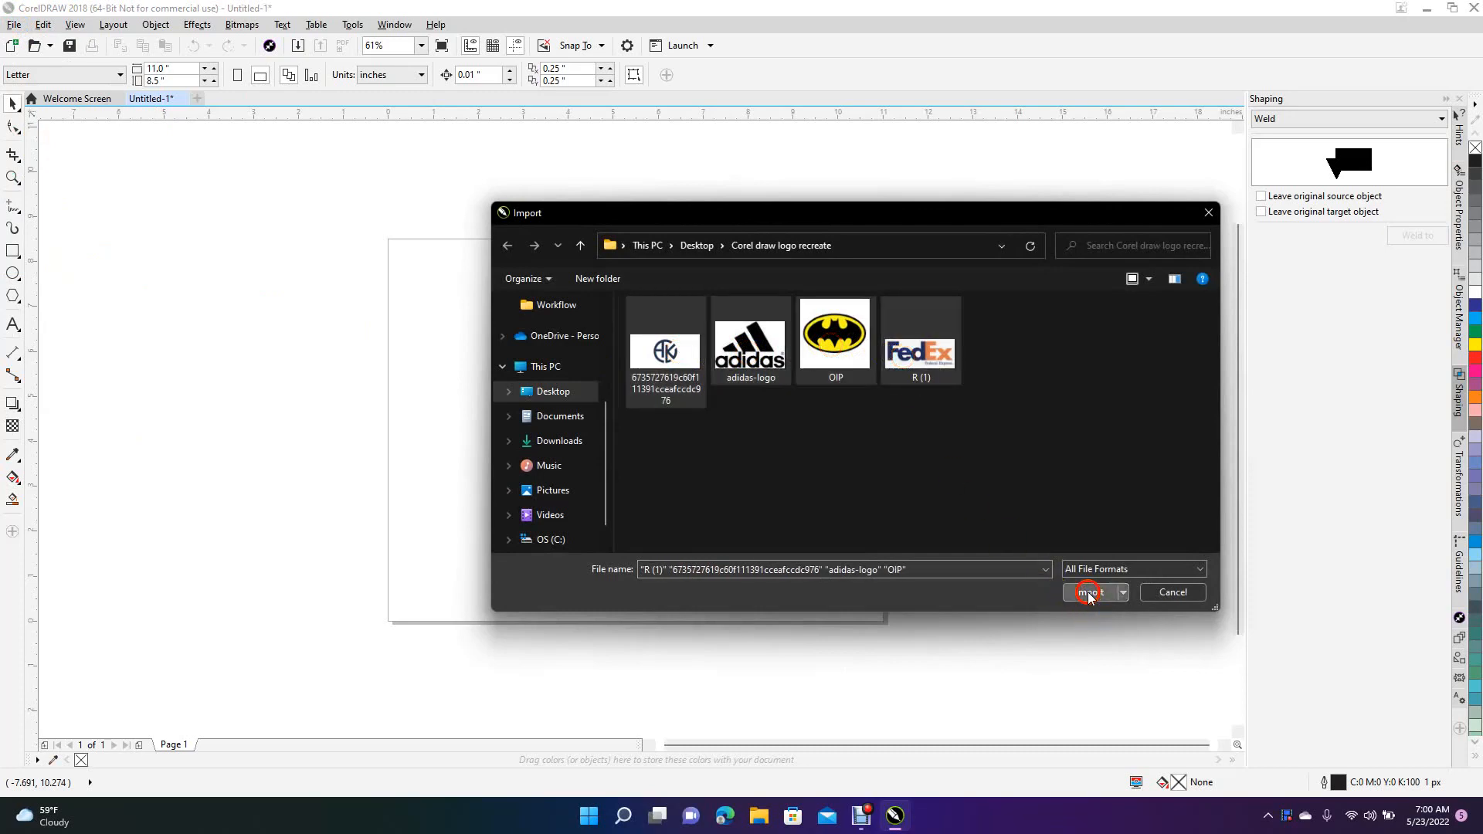
pyautogui.click(615, 344)
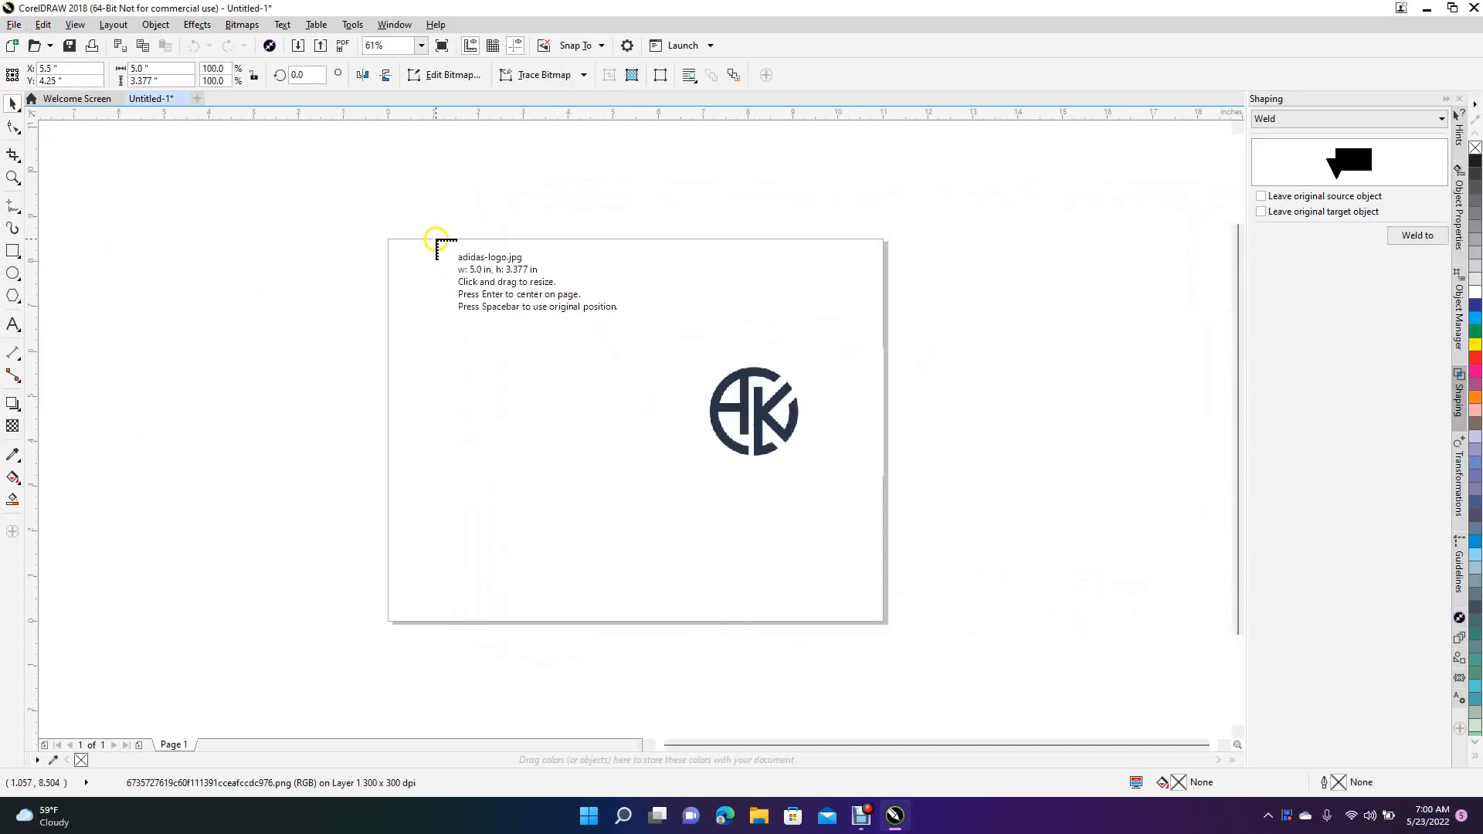
pyautogui.click(435, 240)
pyautogui.click(265, 345)
pyautogui.click(167, 198)
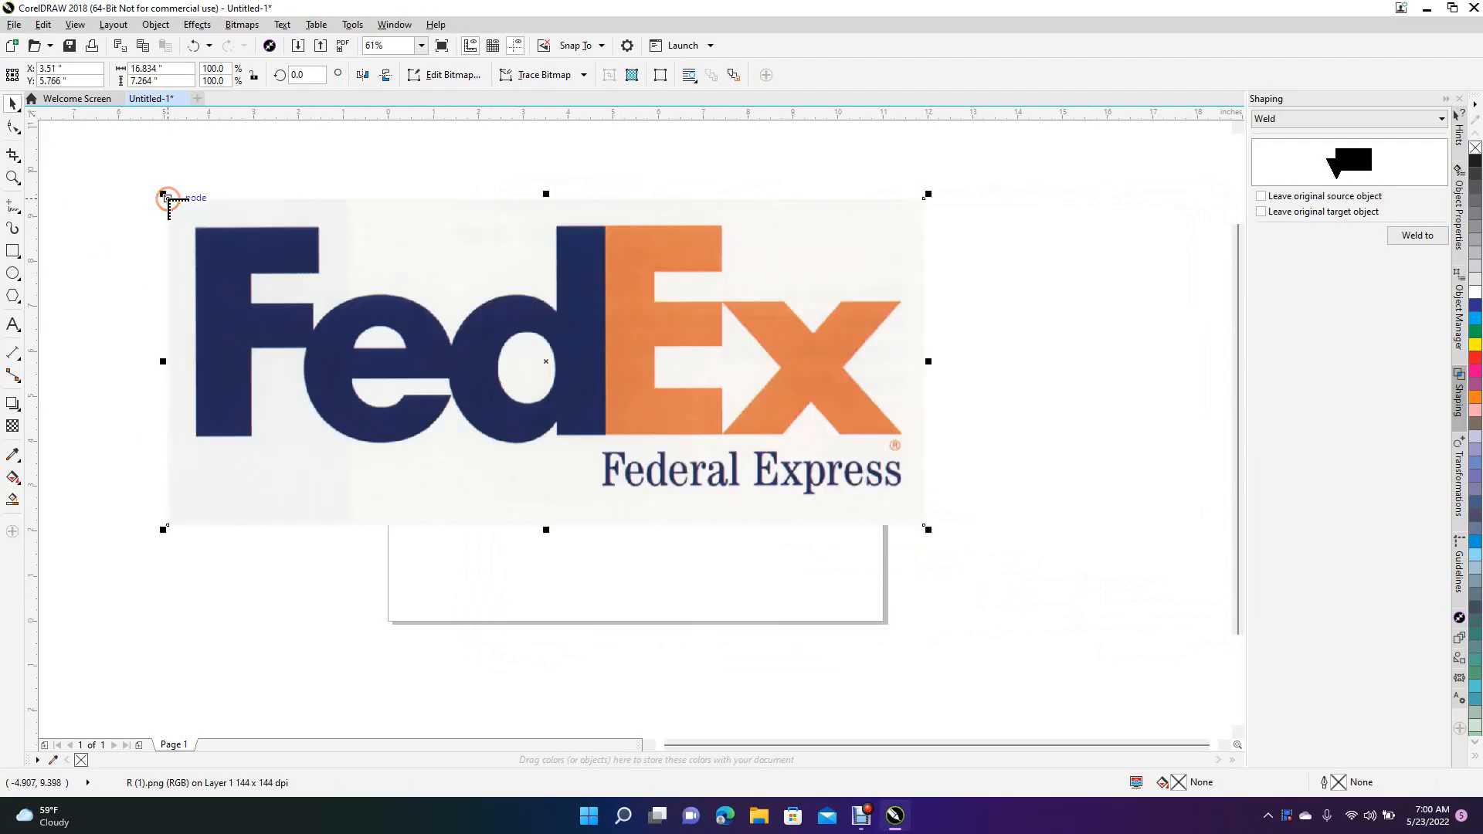
# Step: Scale the FedEx image to 38.5% and move the FedEx and adidas images off the page to its left side
pyautogui.moveTo(928, 196); pyautogui.dragTo(742, 298)
pyautogui.moveTo(587, 359); pyautogui.dragTo(251, 518)
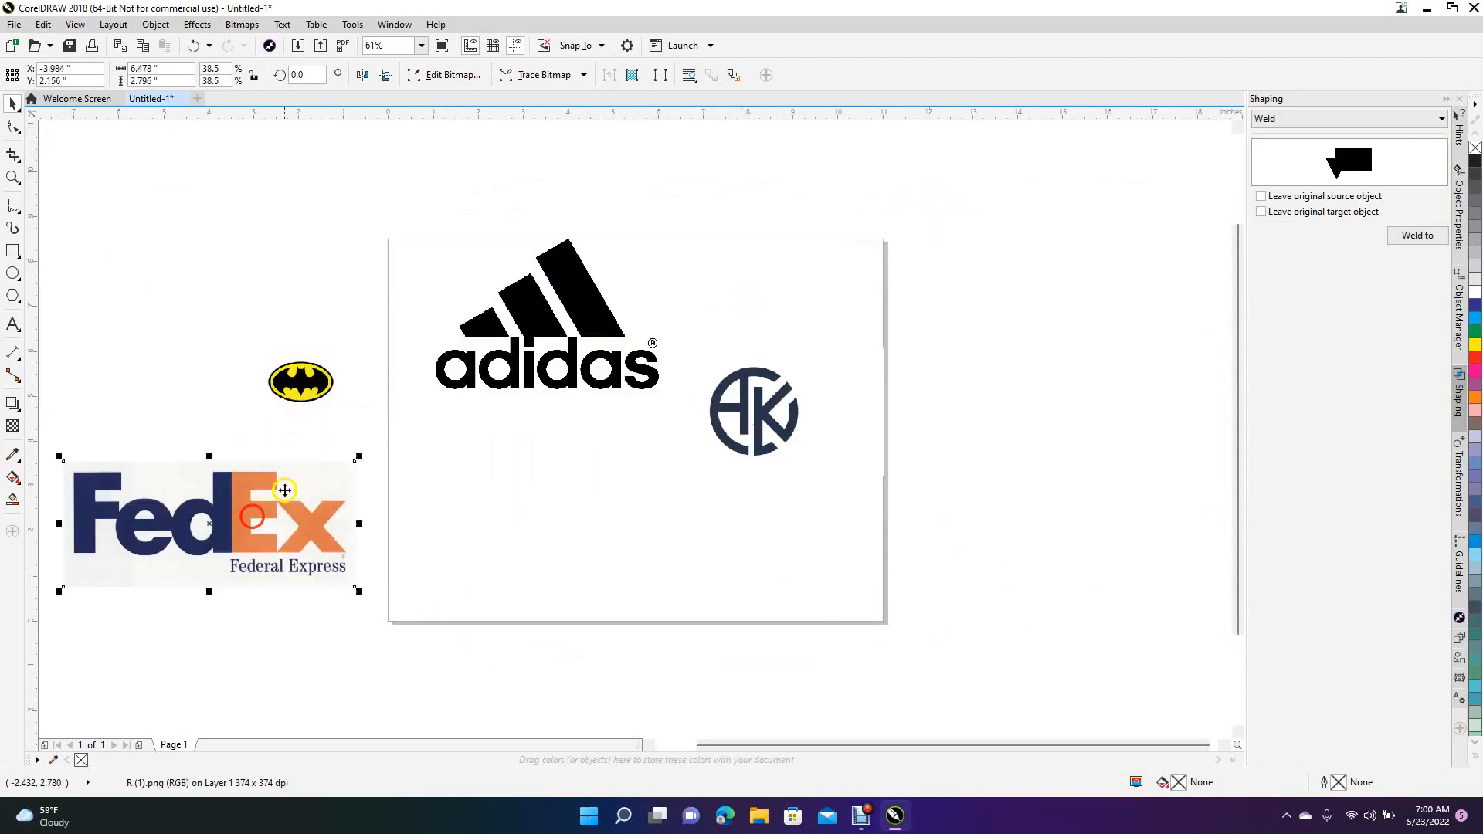
pyautogui.moveTo(495, 344); pyautogui.dragTo(143, 280)
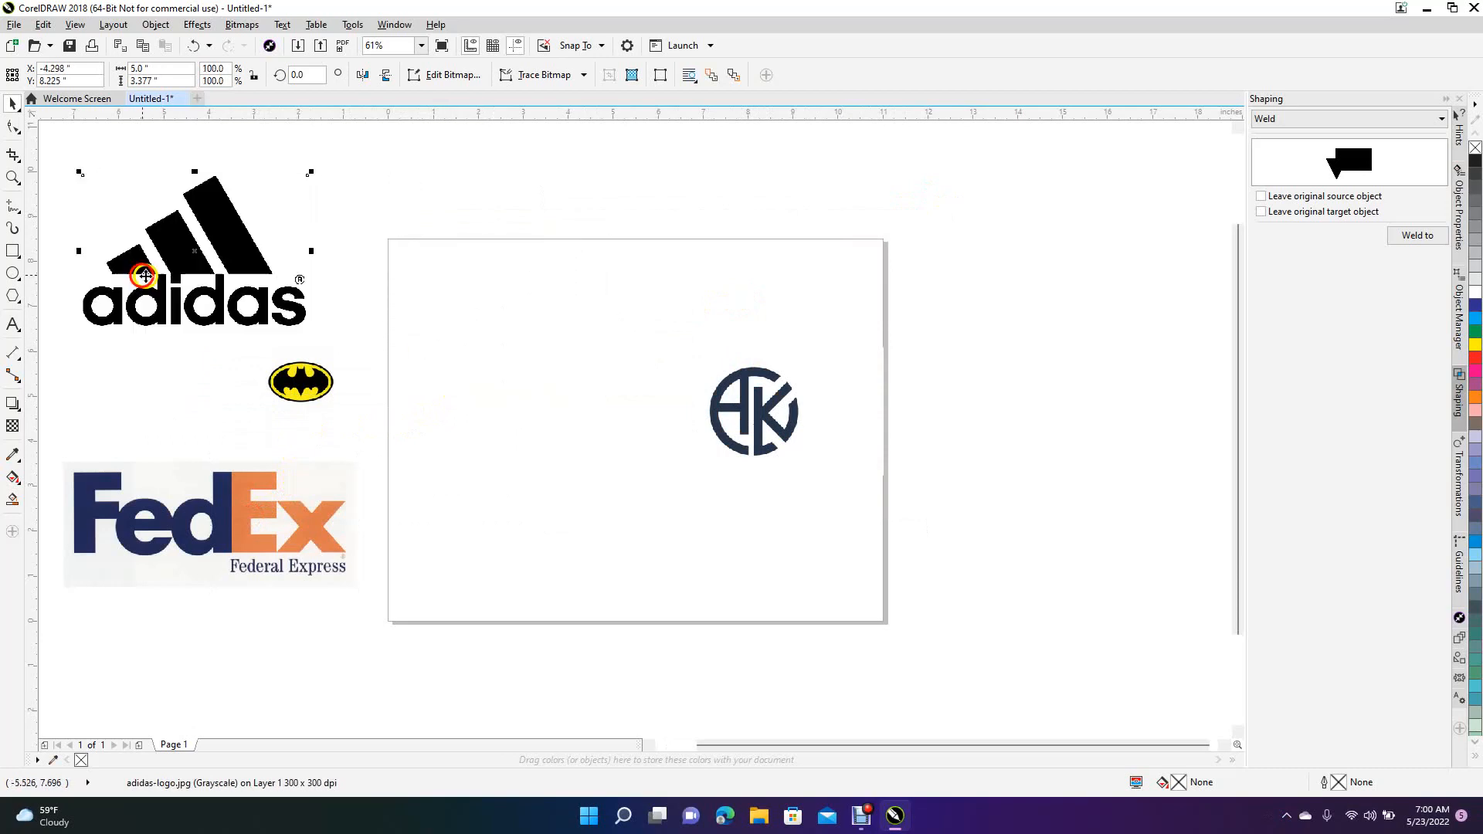
# Step: Enlarge the AK monogram image to 189% and center it on the page
pyautogui.moveTo(726, 429); pyautogui.dragTo(578, 455)
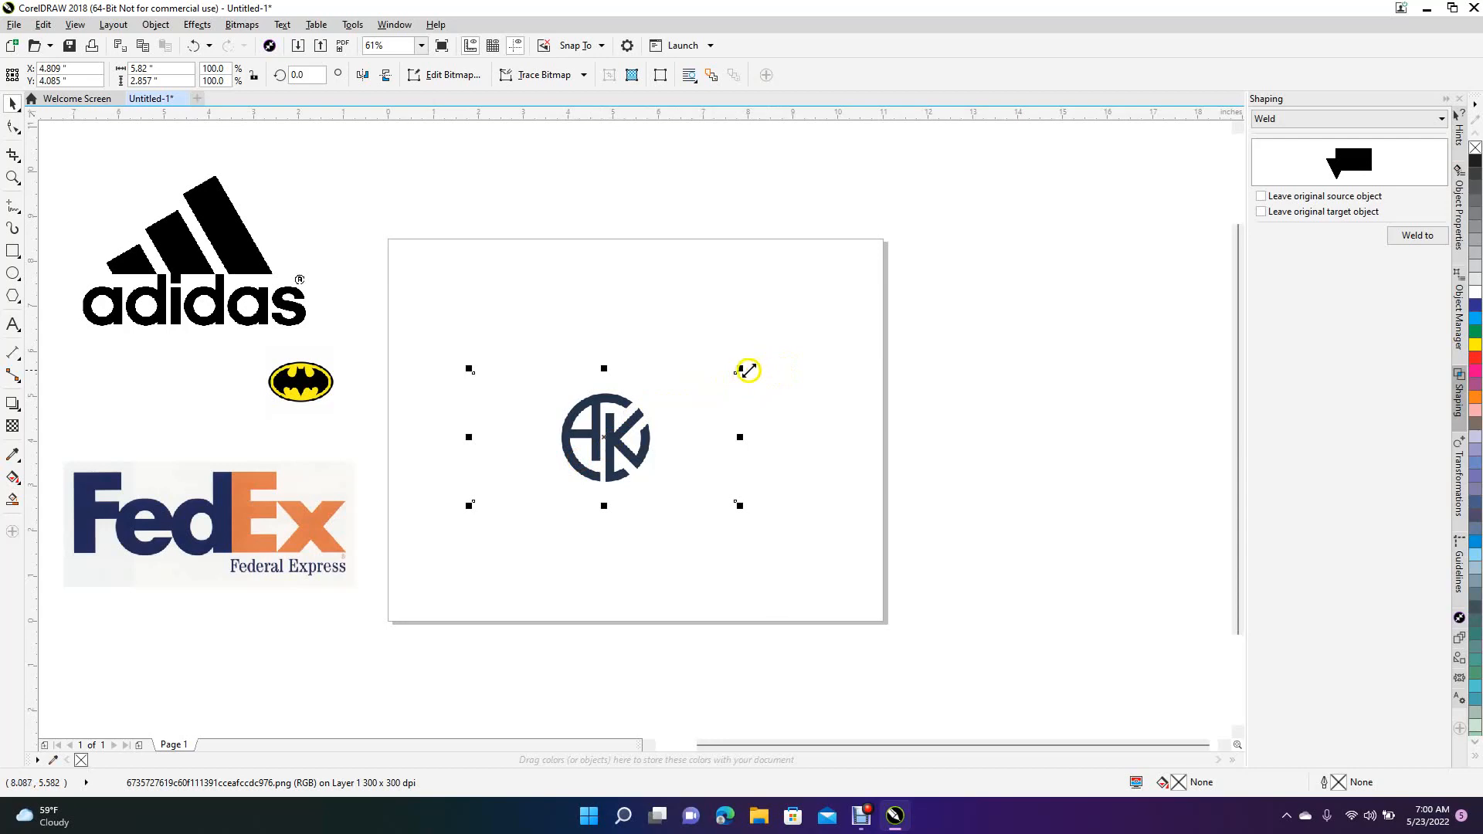
pyautogui.moveTo(741, 368); pyautogui.dragTo(887, 311)
pyautogui.moveTo(726, 460); pyautogui.dragTo(866, 432)
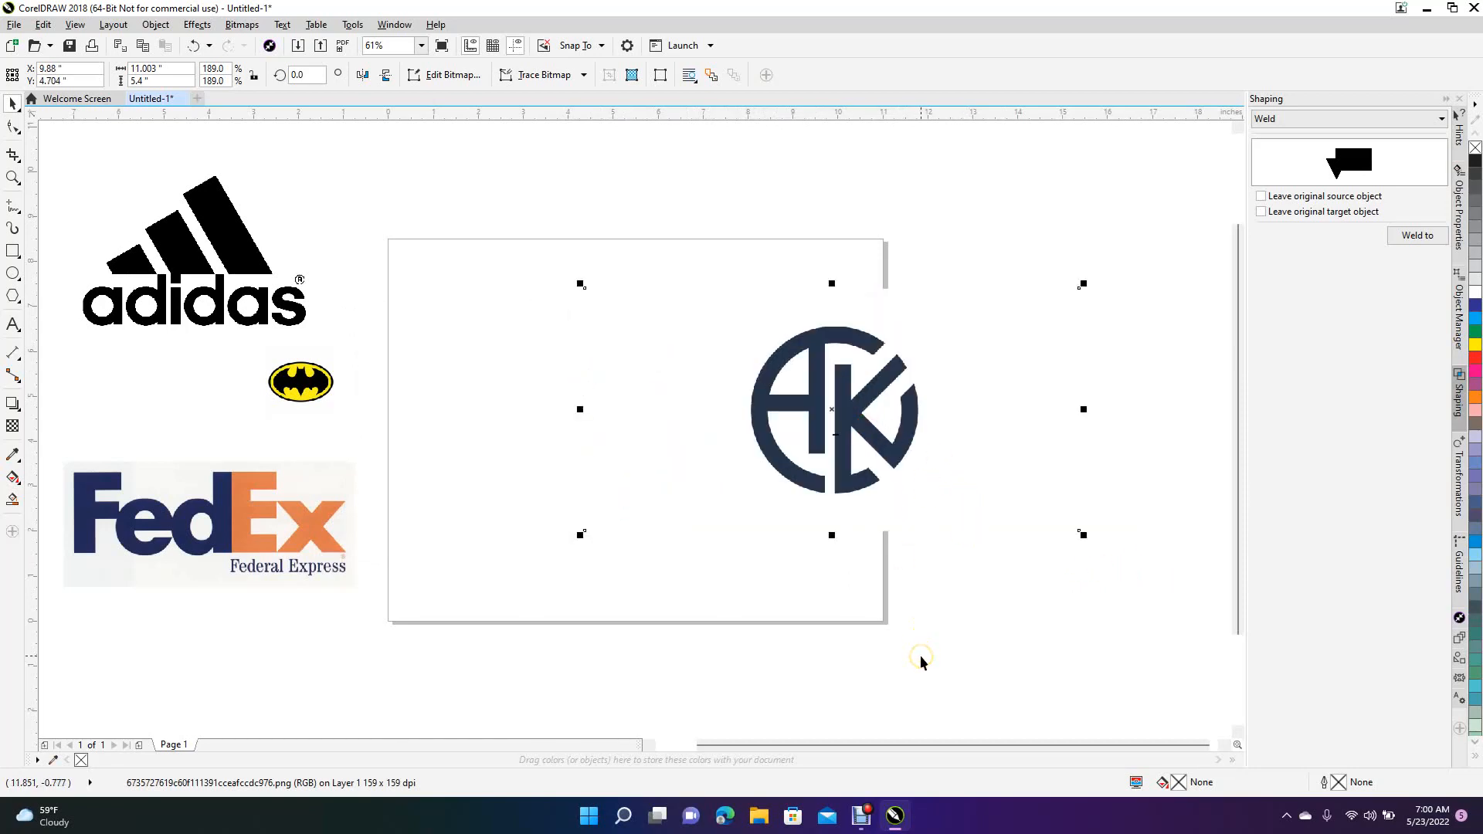
pyautogui.press('p')
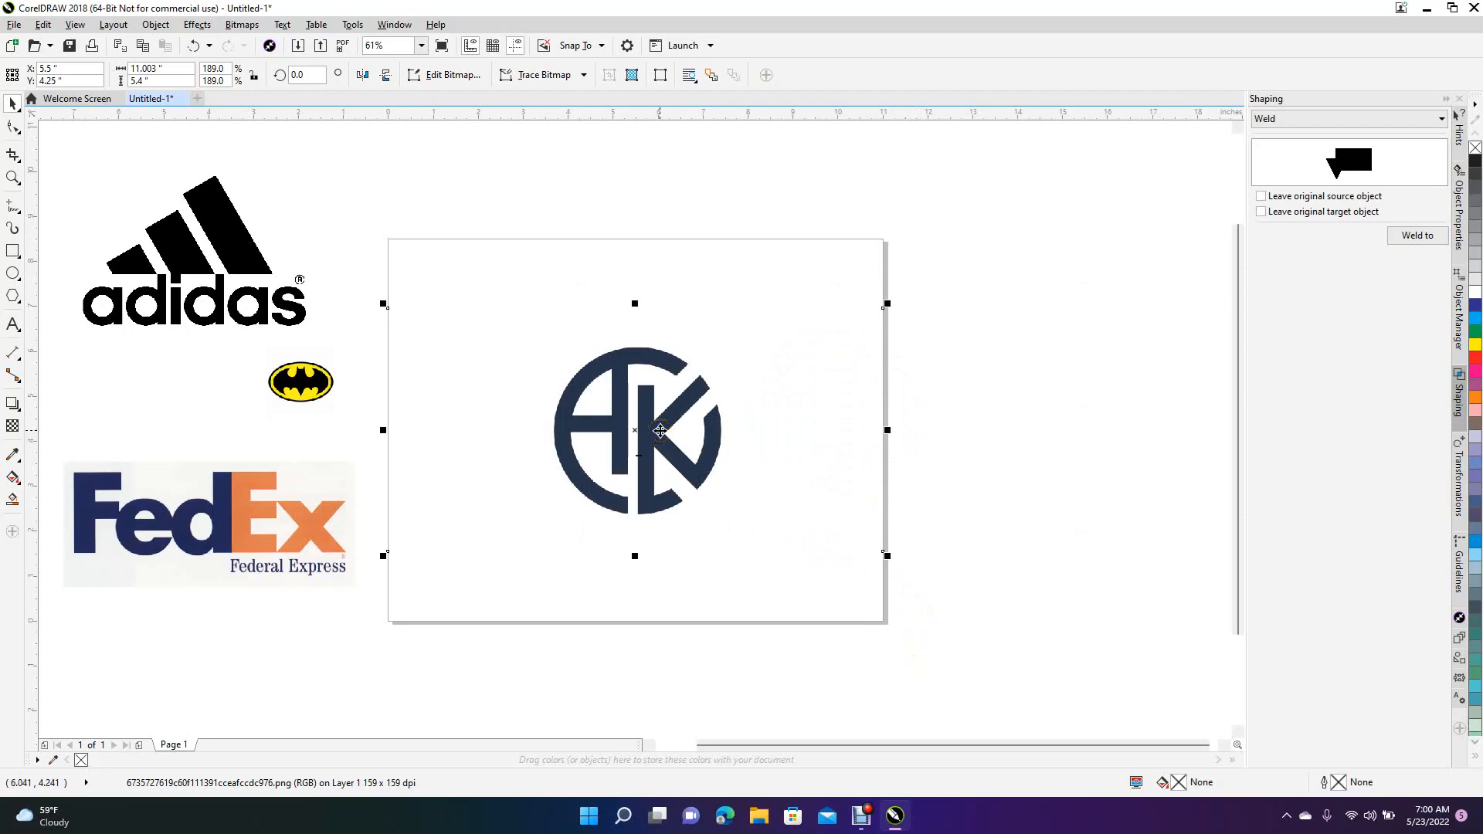
# Step: Lock the centered AK monogram image in place and clear the selection
pyautogui.rightClick(660, 430)
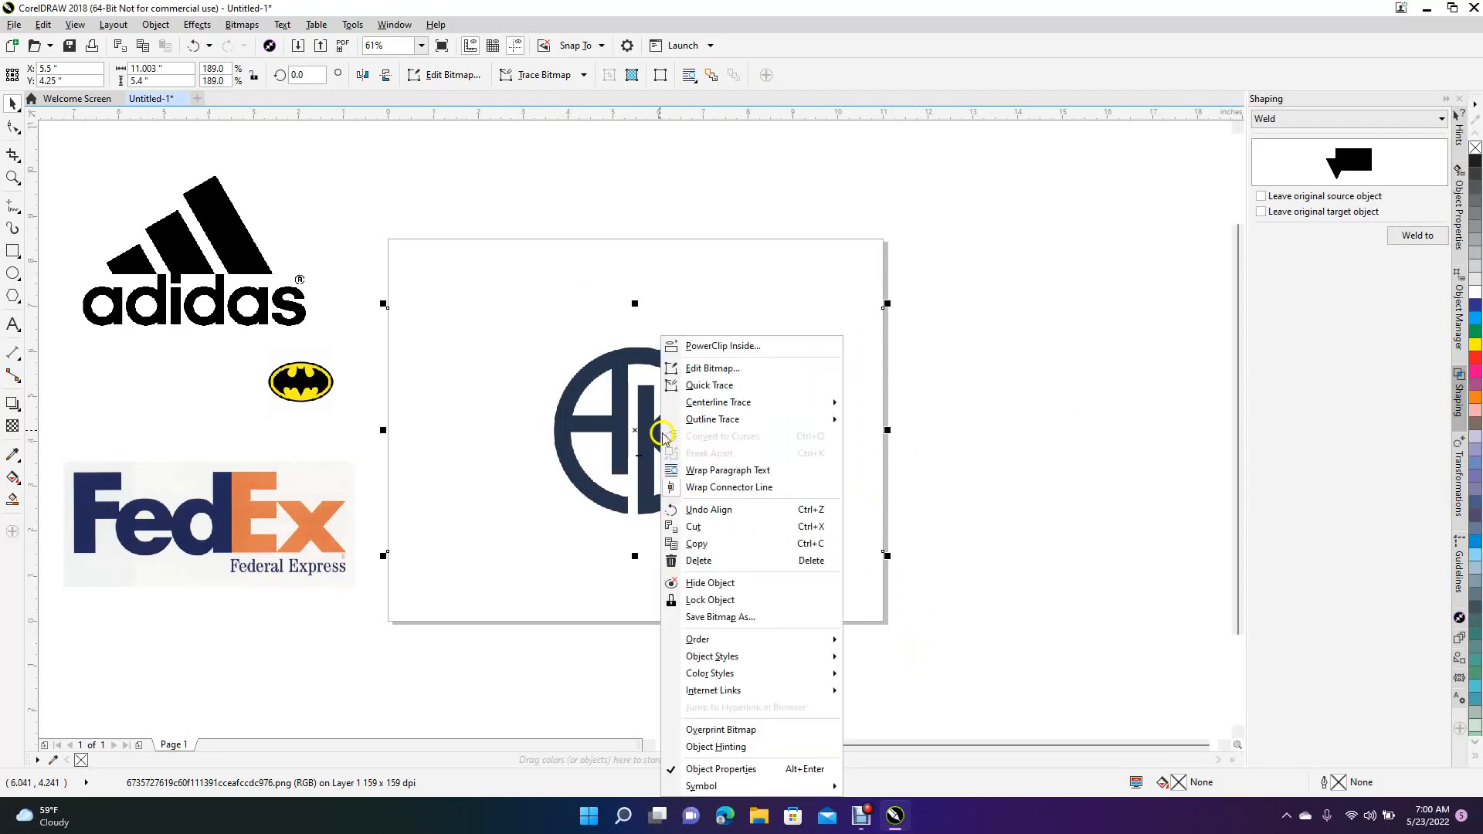
pyautogui.click(708, 600)
pyautogui.click(1001, 539)
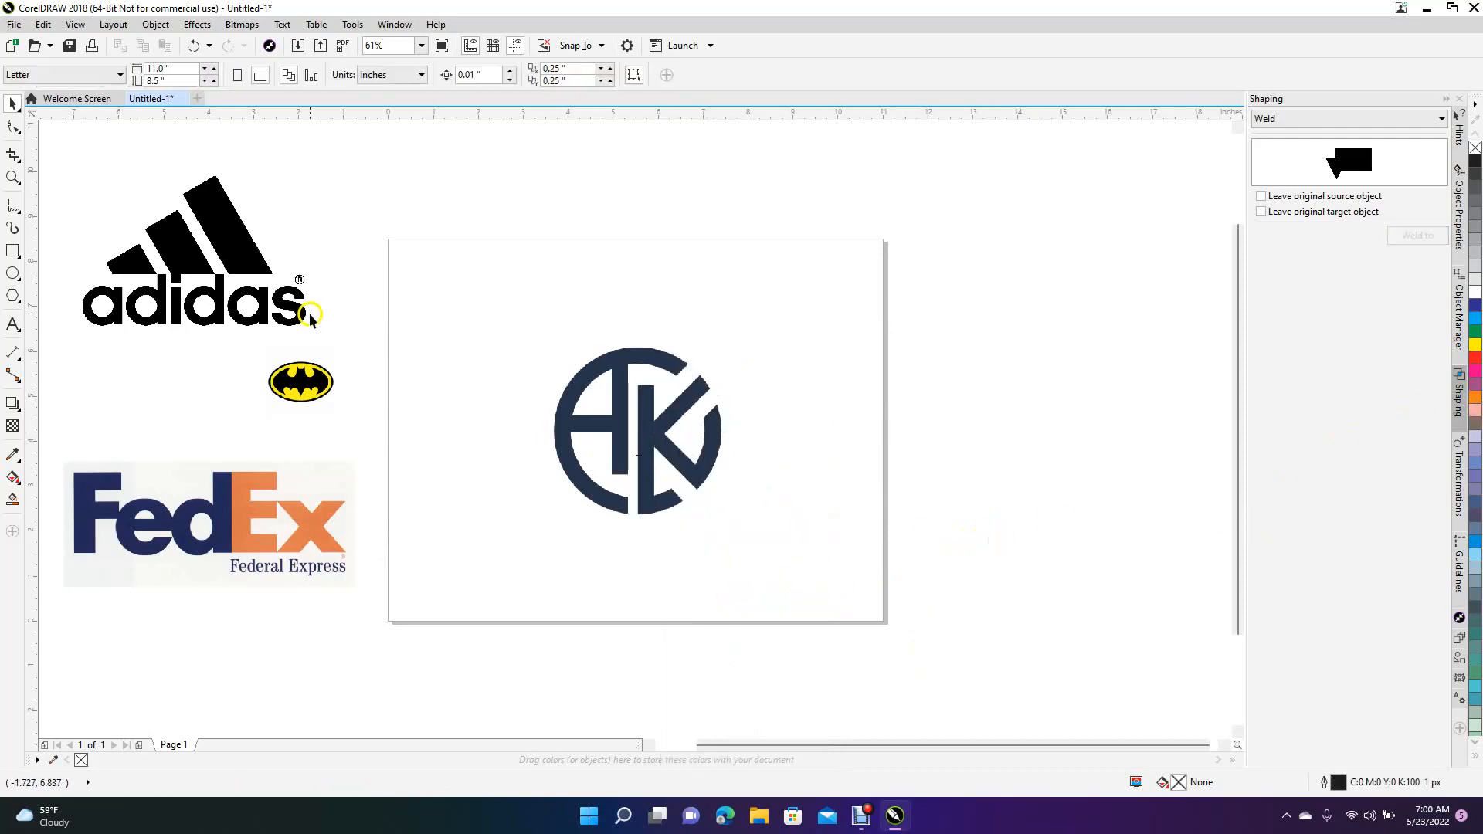
# Step: Draw a circle about 3.73 inches wide from the page center around the monogram's outer edge and give it a red outline
pyautogui.click(13, 272)
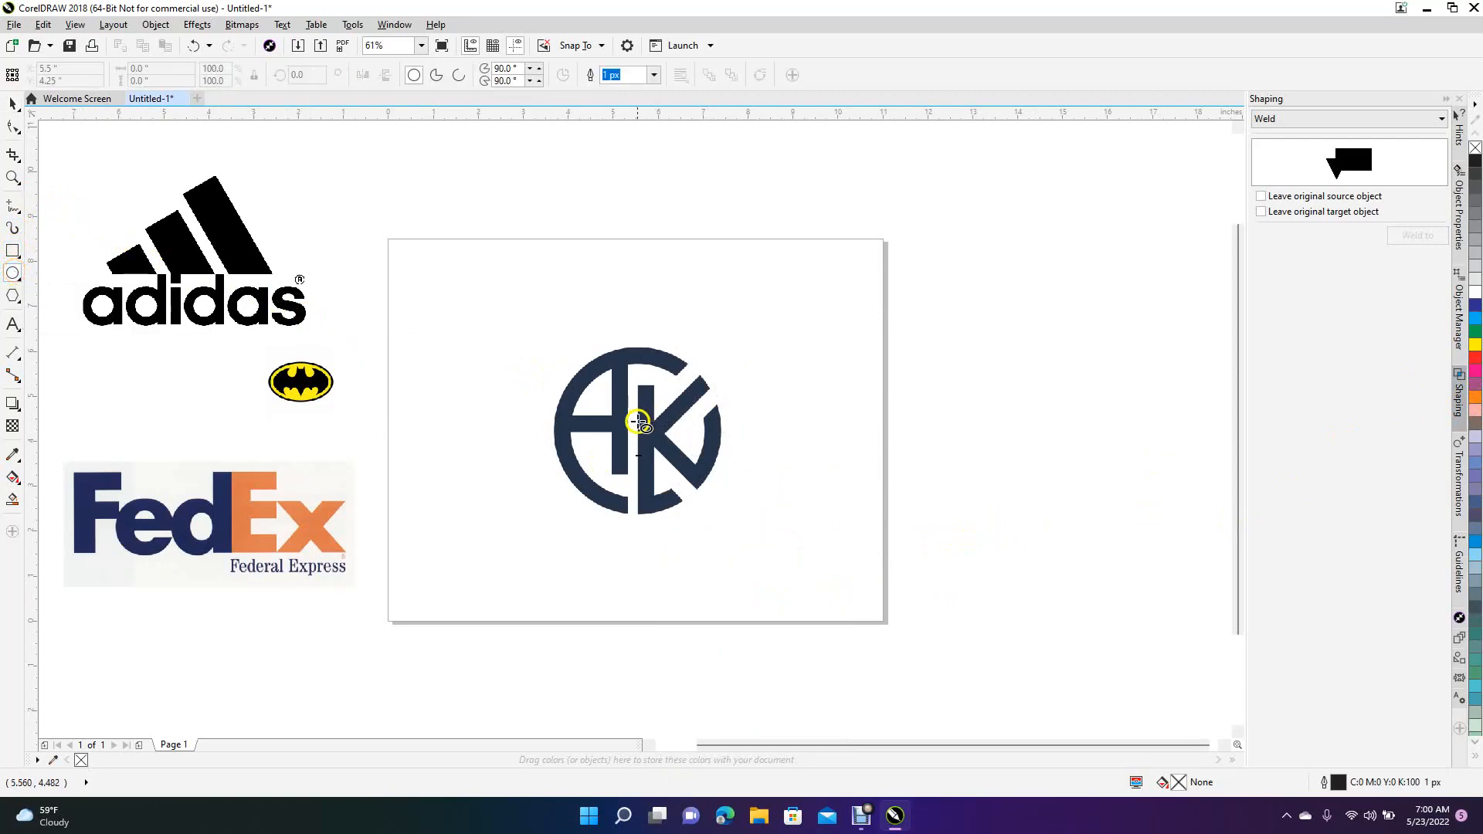
pyautogui.moveTo(636, 430); pyautogui.dragTo(713, 346)
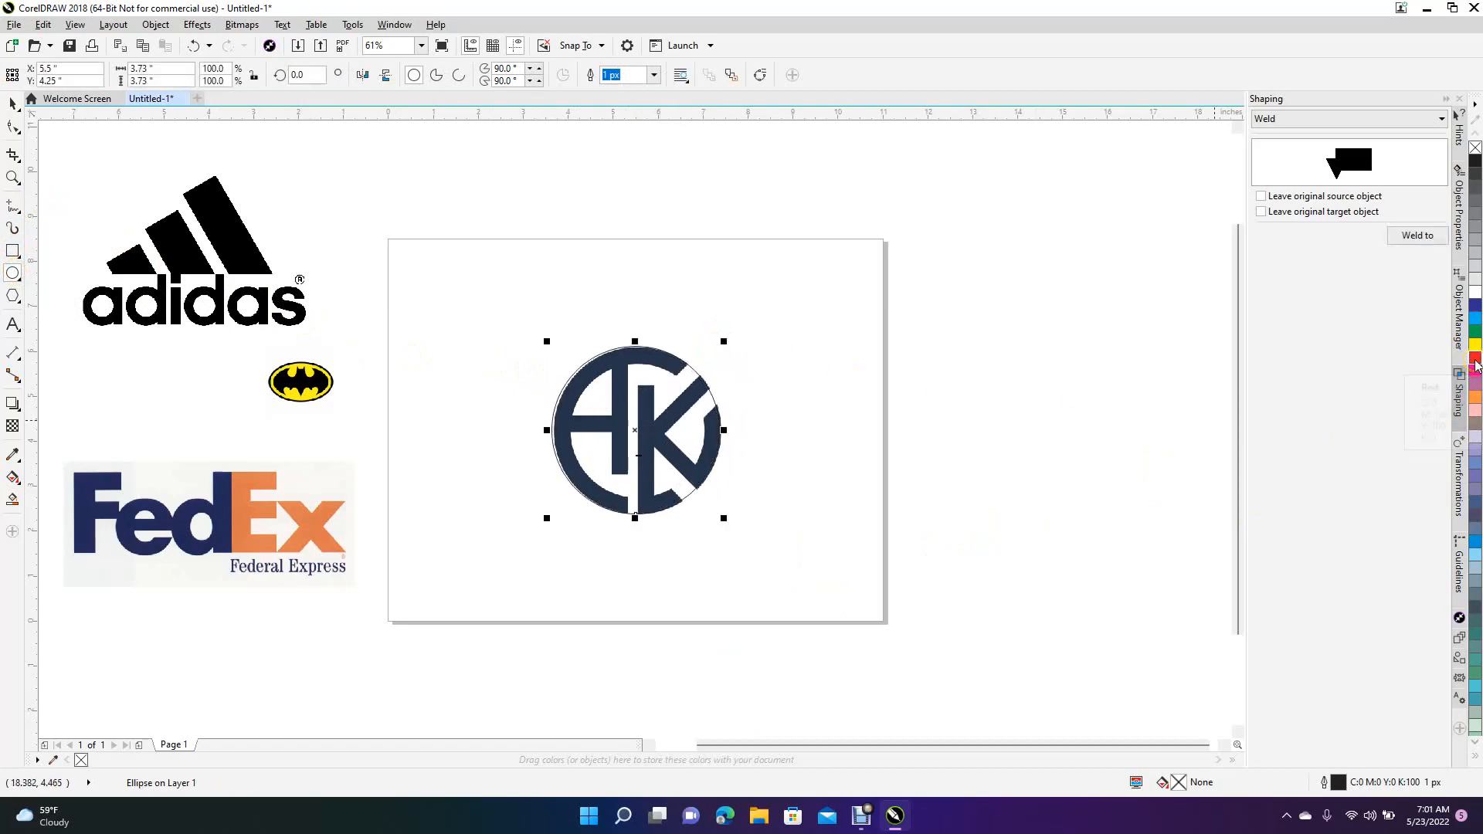
pyautogui.rightClick(1476, 365)
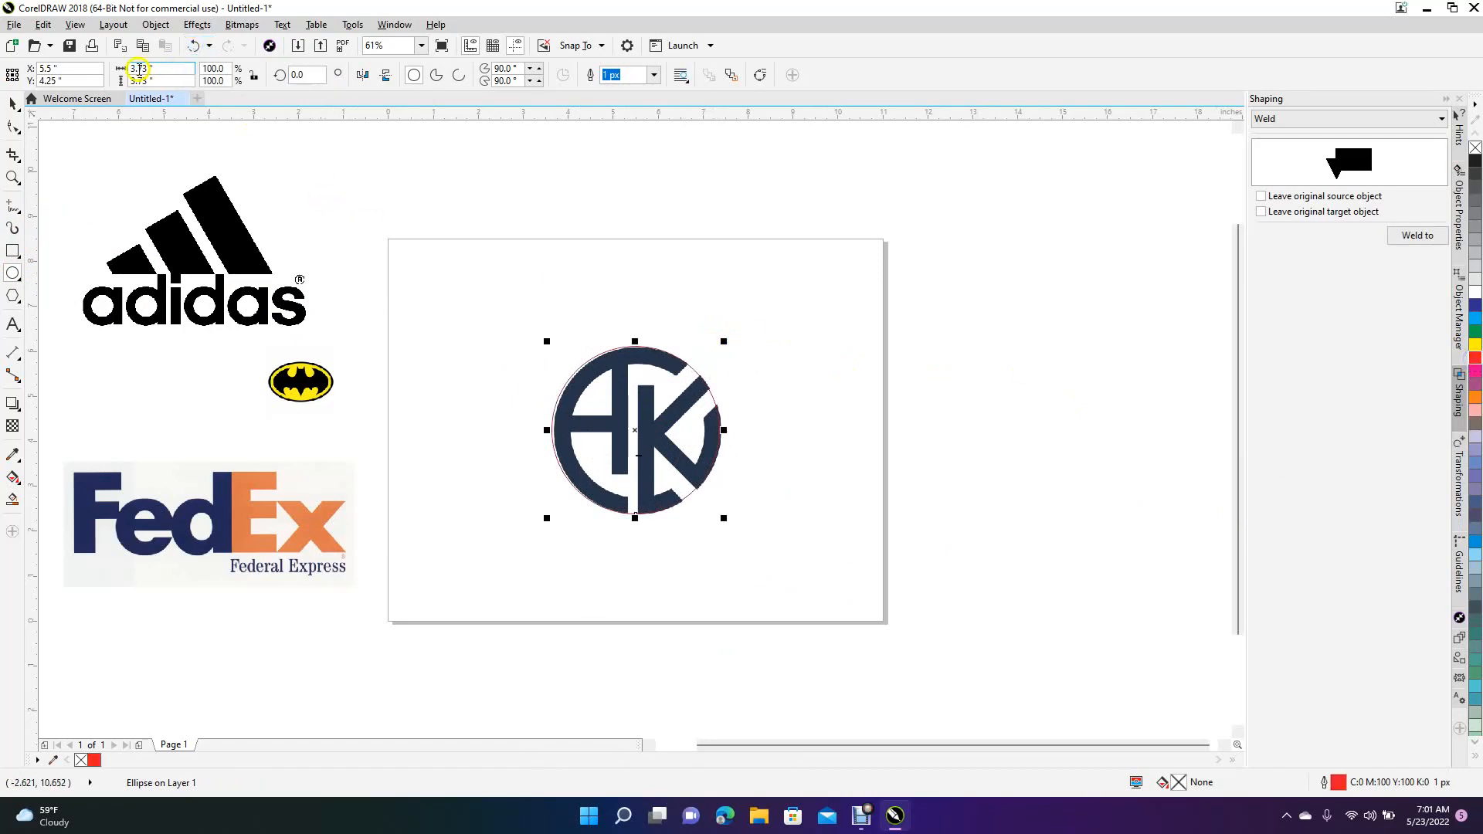
pyautogui.click(8, 101)
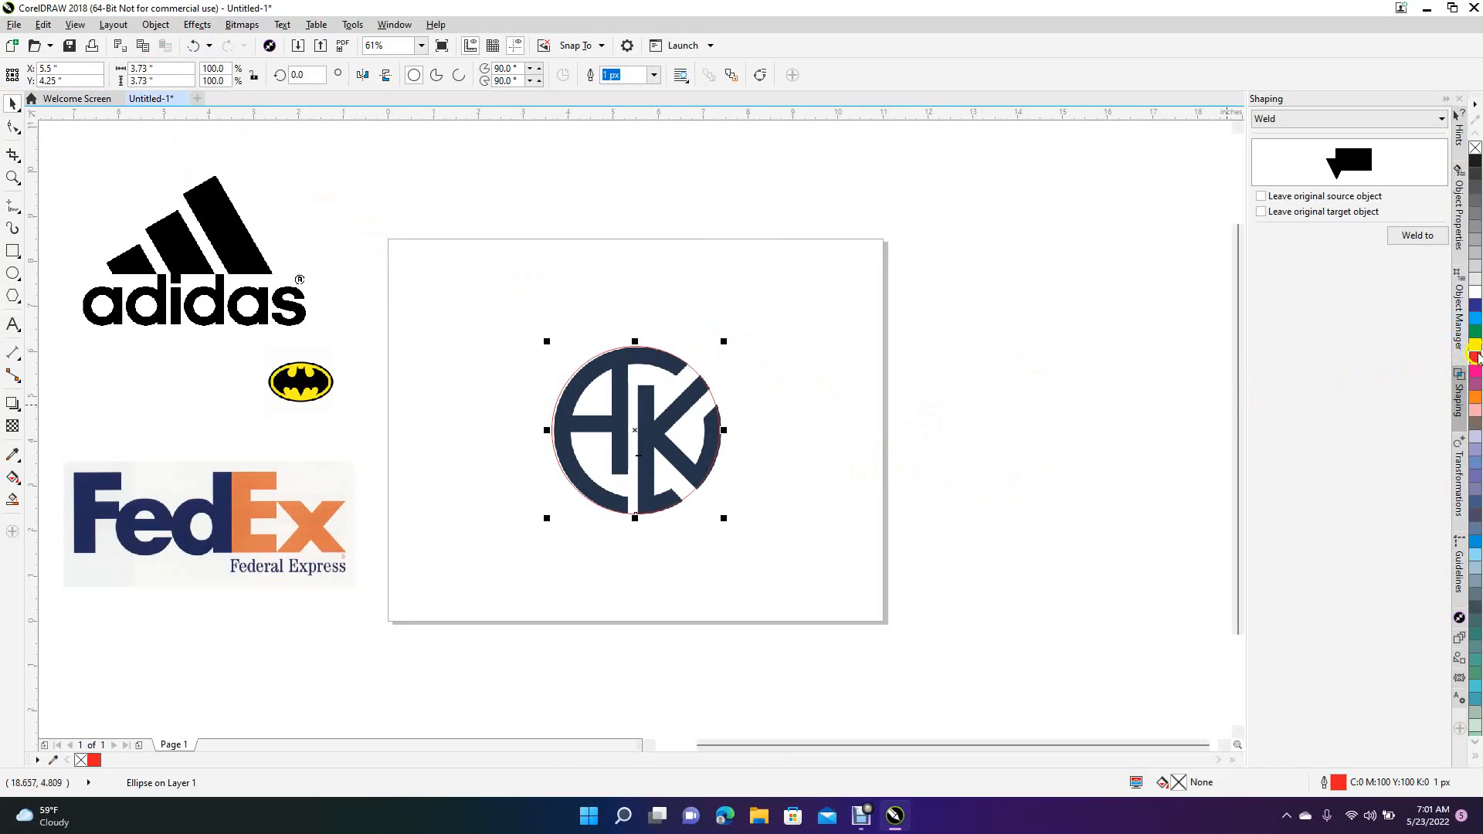
# Step: Fill the circle with red and remove its outline
pyautogui.click(1475, 357)
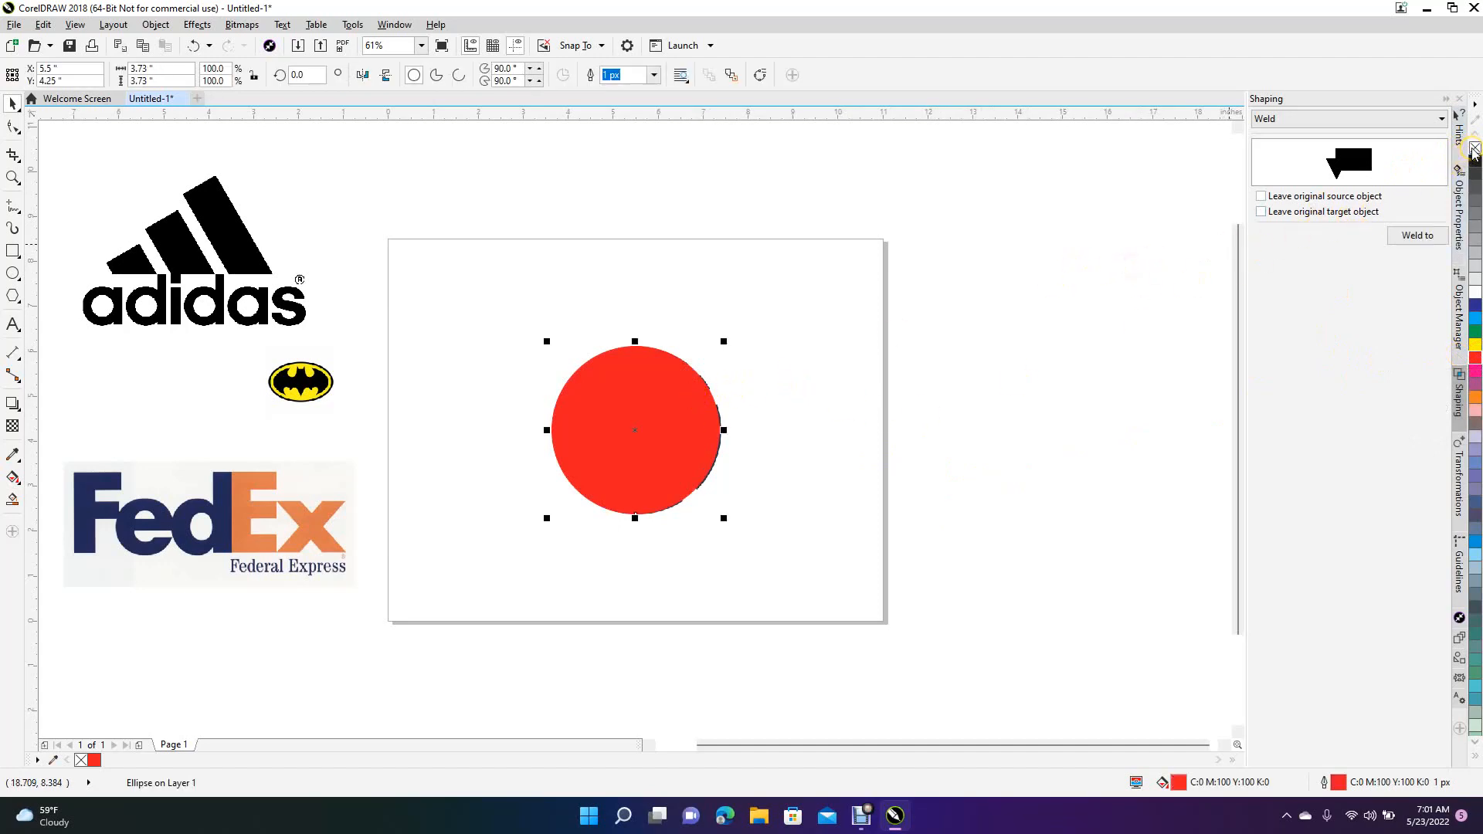
pyautogui.rightClick(1476, 149)
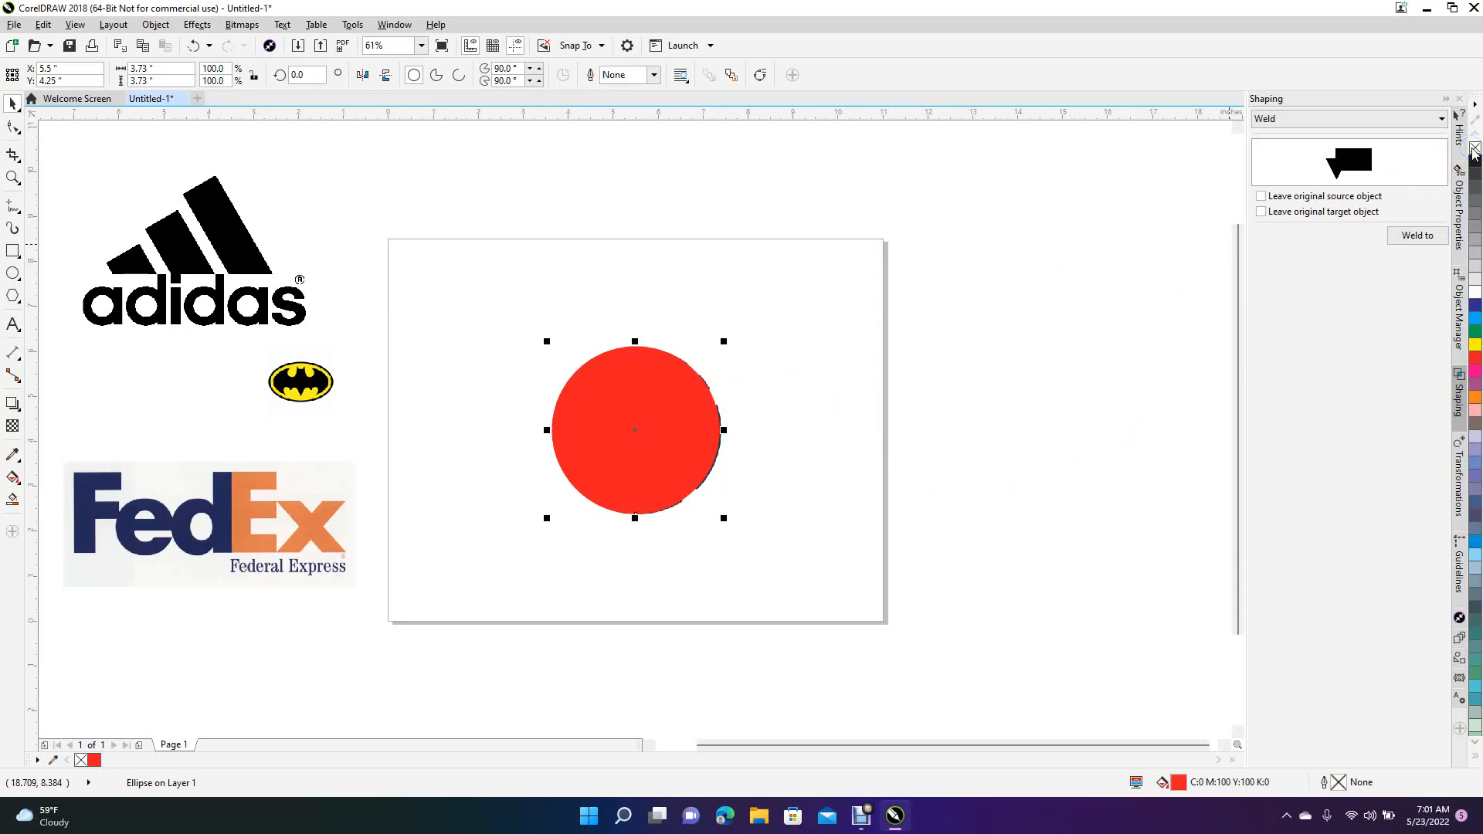
pyautogui.click(1044, 316)
# Step: Switch the display to wireframe and draw a concentric circle about 2.94 inches wide along the monogram ring's inner edge
pyautogui.click(75, 24)
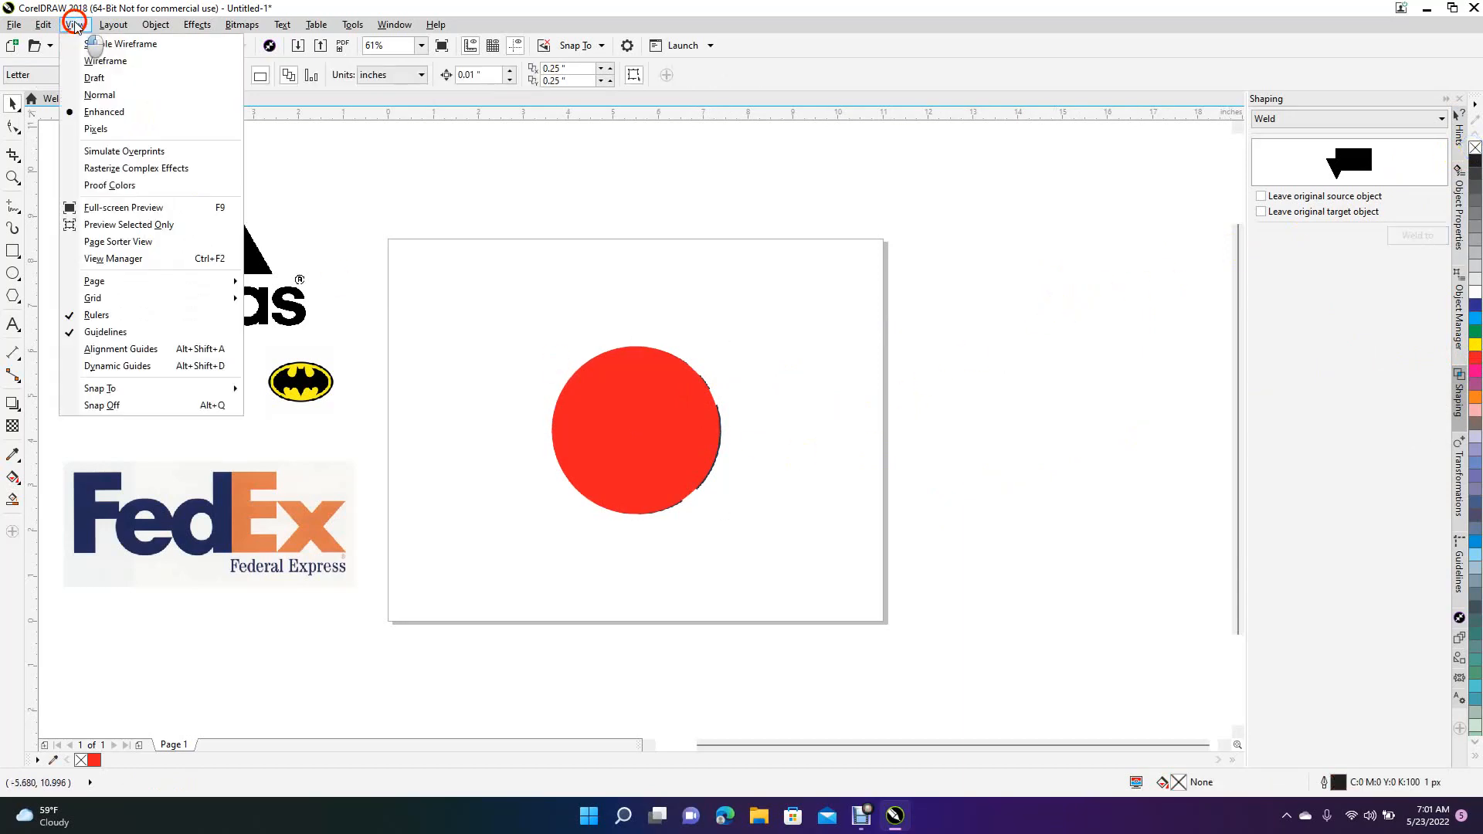
pyautogui.click(93, 61)
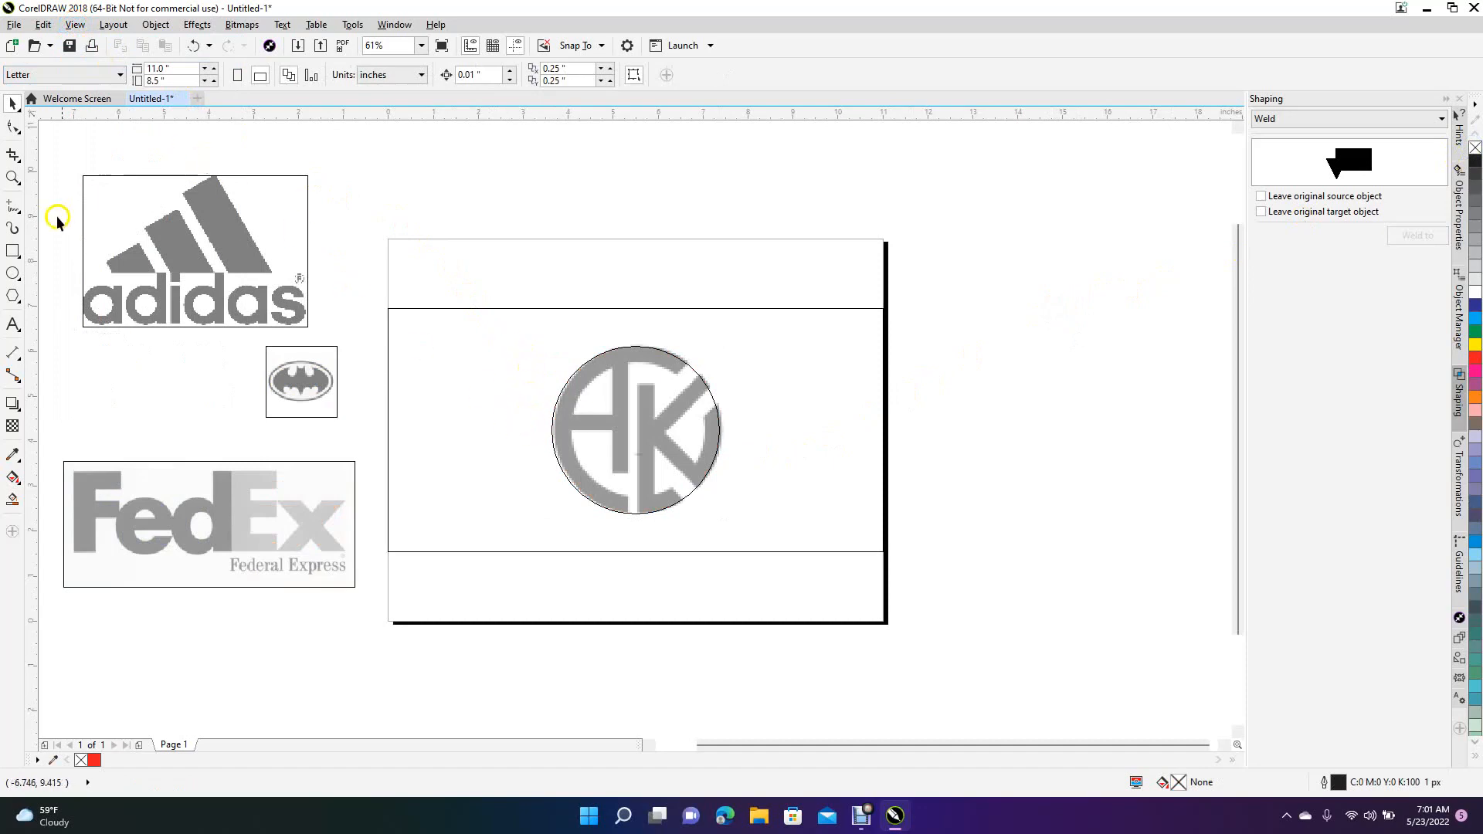
pyautogui.click(14, 272)
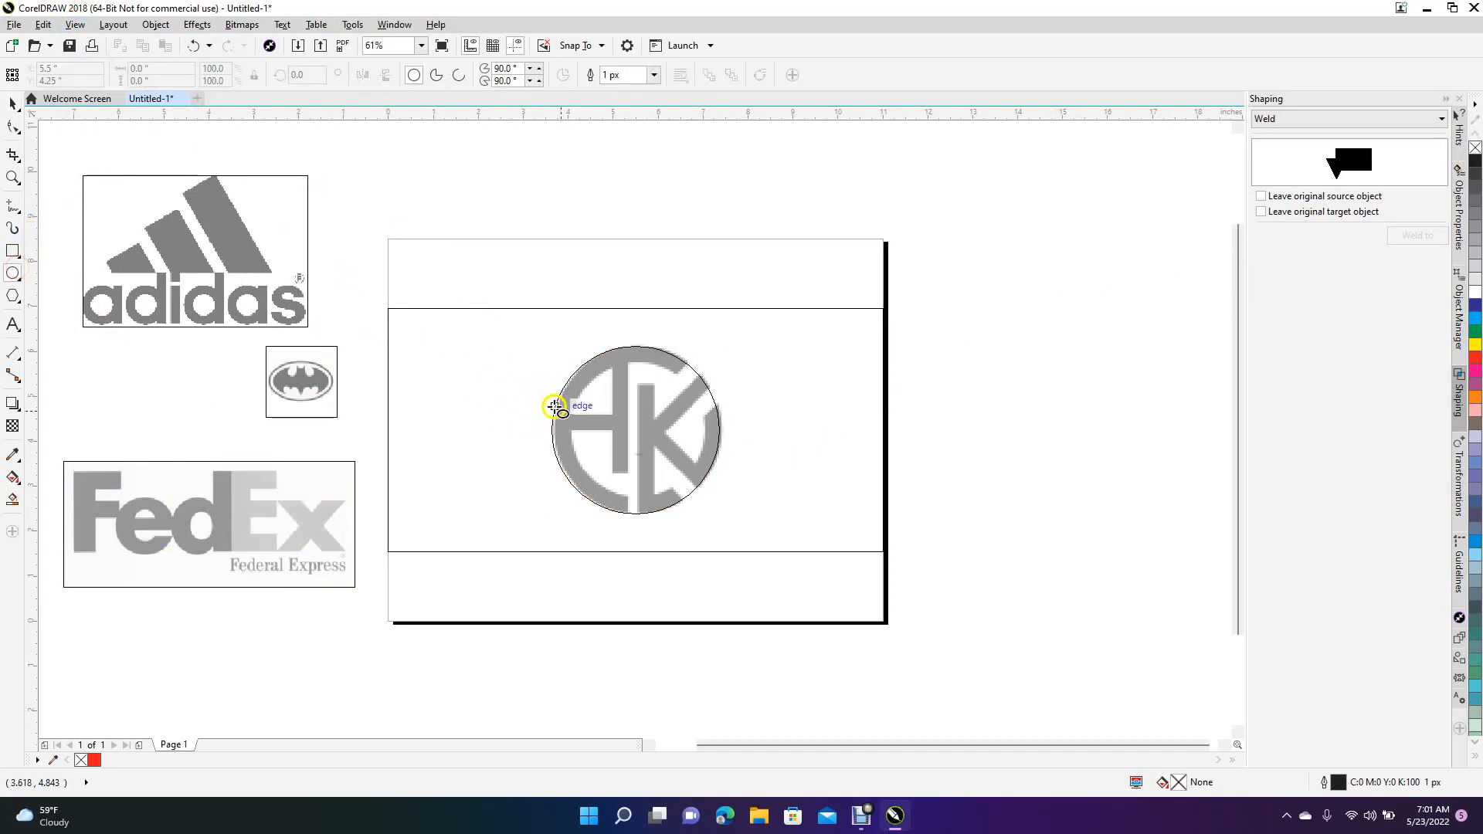
pyautogui.moveTo(636, 430); pyautogui.dragTo(702, 366)
pyautogui.click(11, 103)
pyautogui.click(779, 128)
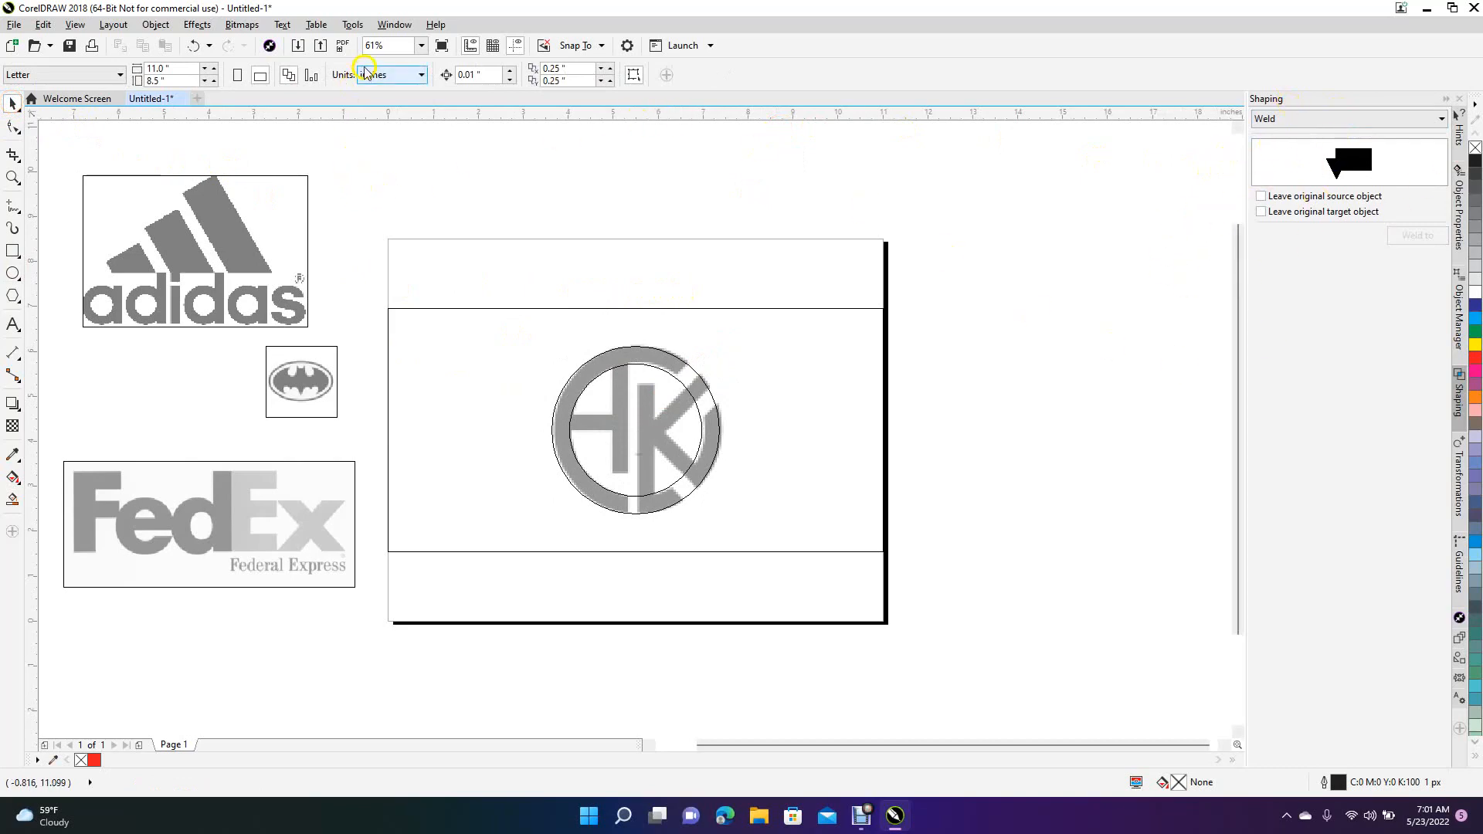
# Step: Check in the list of dockers whether Shaping is enabled
pyautogui.click(394, 24)
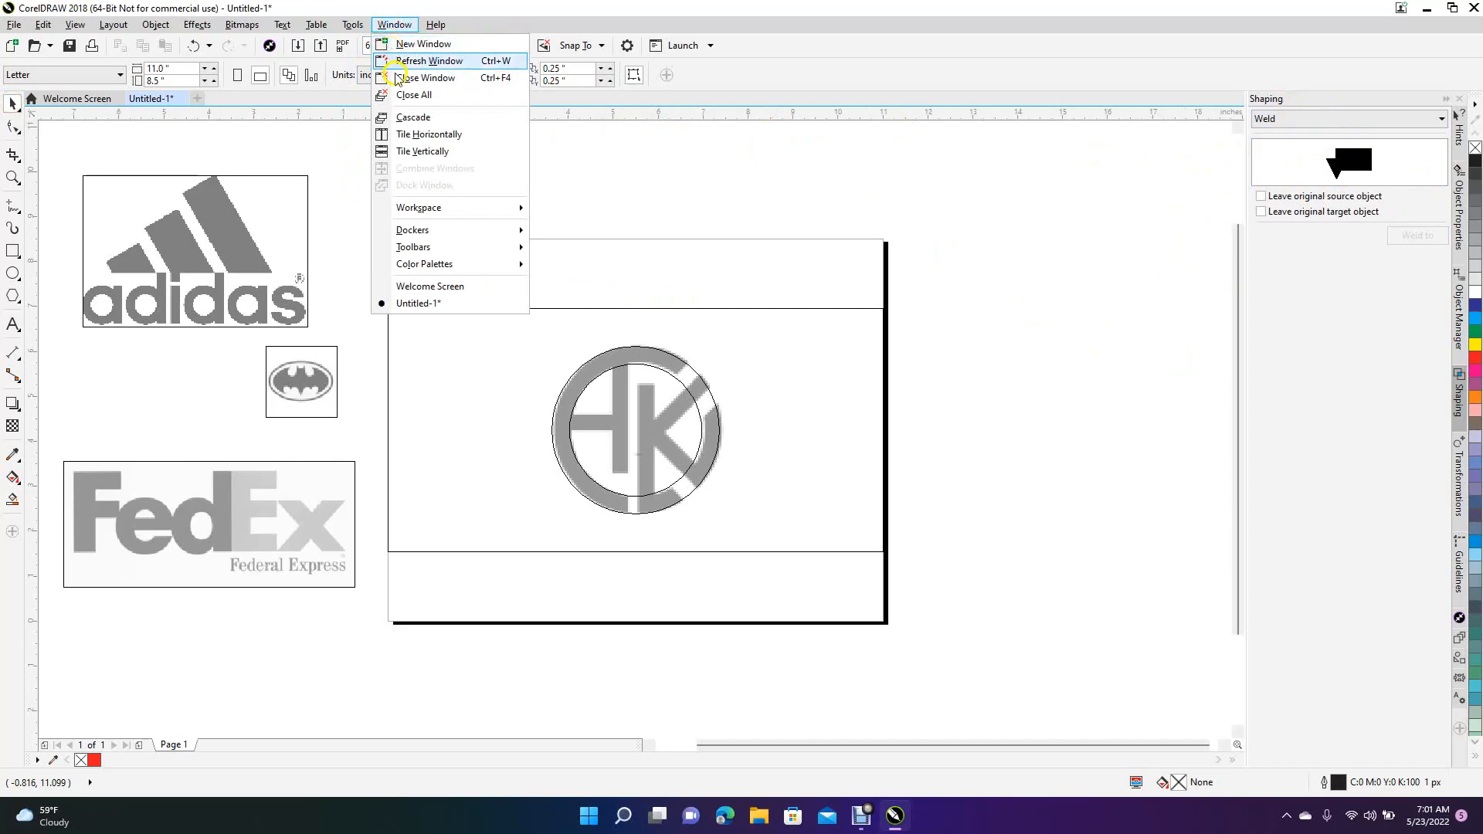
pyautogui.moveTo(417, 229)
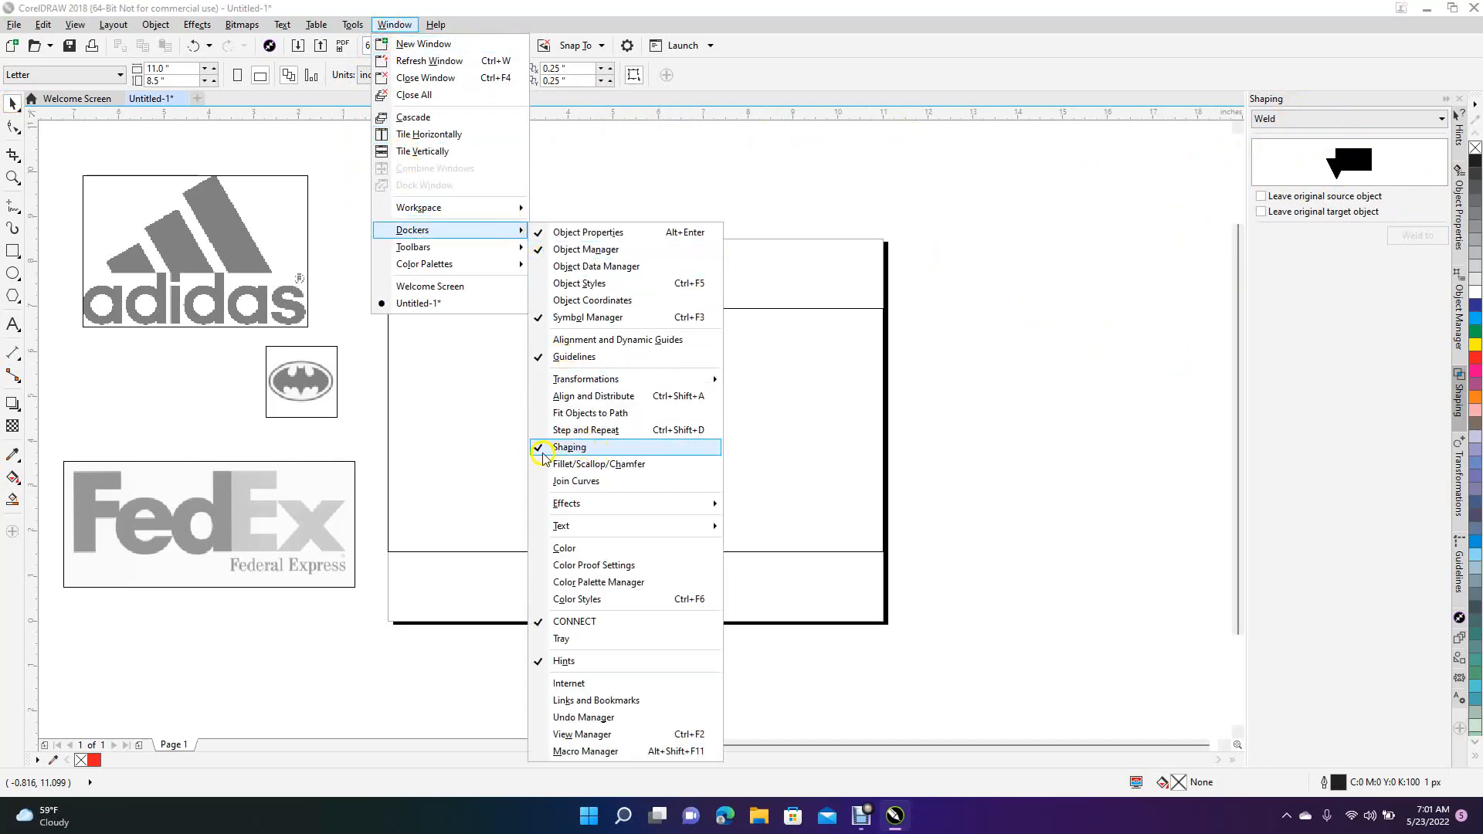
pyautogui.click(907, 380)
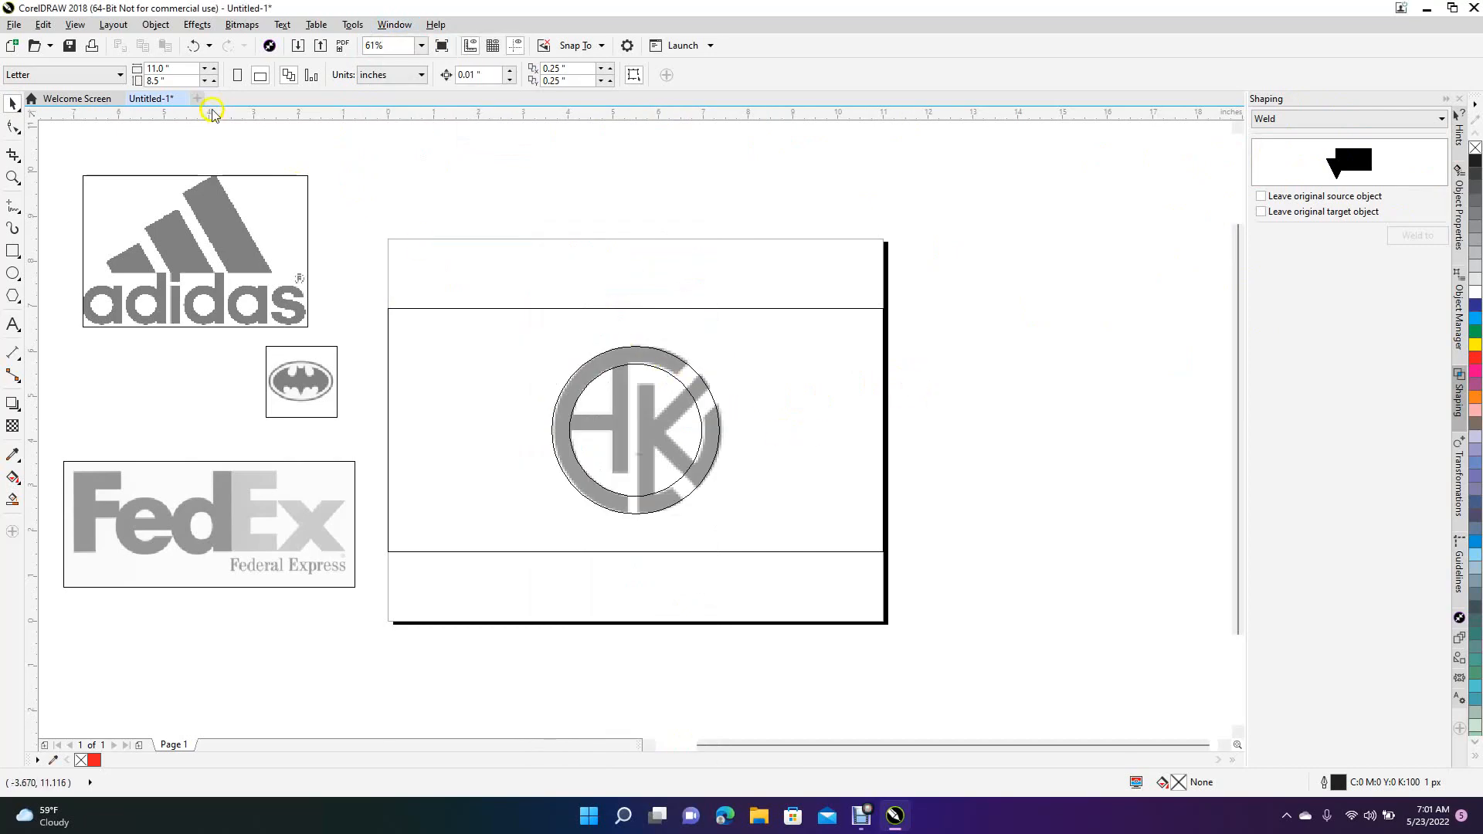
# Step: Trim the outer circle with the inner circle, leaving the original source object in place
pyautogui.click(642, 367)
pyautogui.click(643, 367)
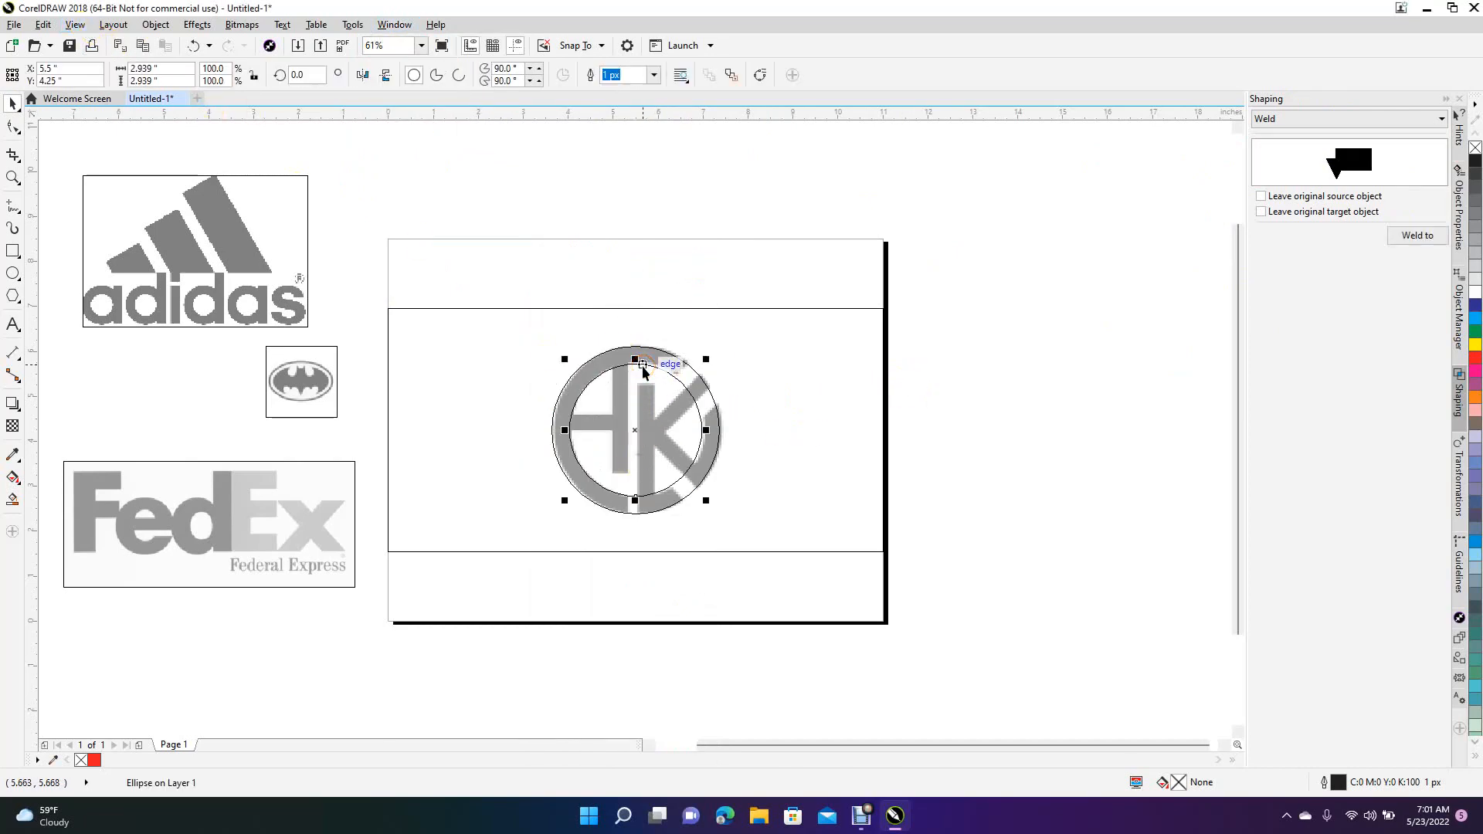
pyautogui.click(1300, 119)
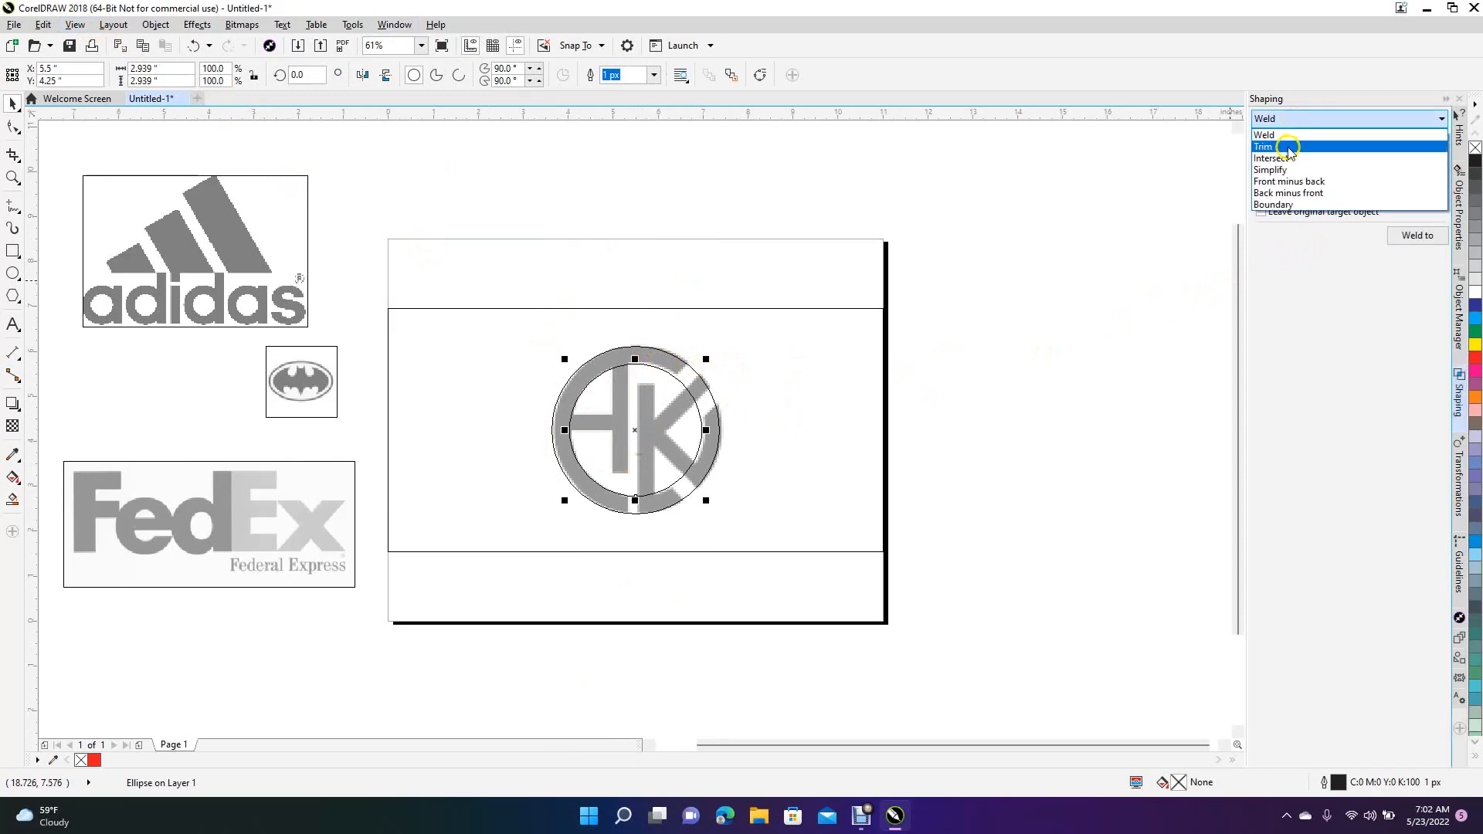
pyautogui.click(1289, 147)
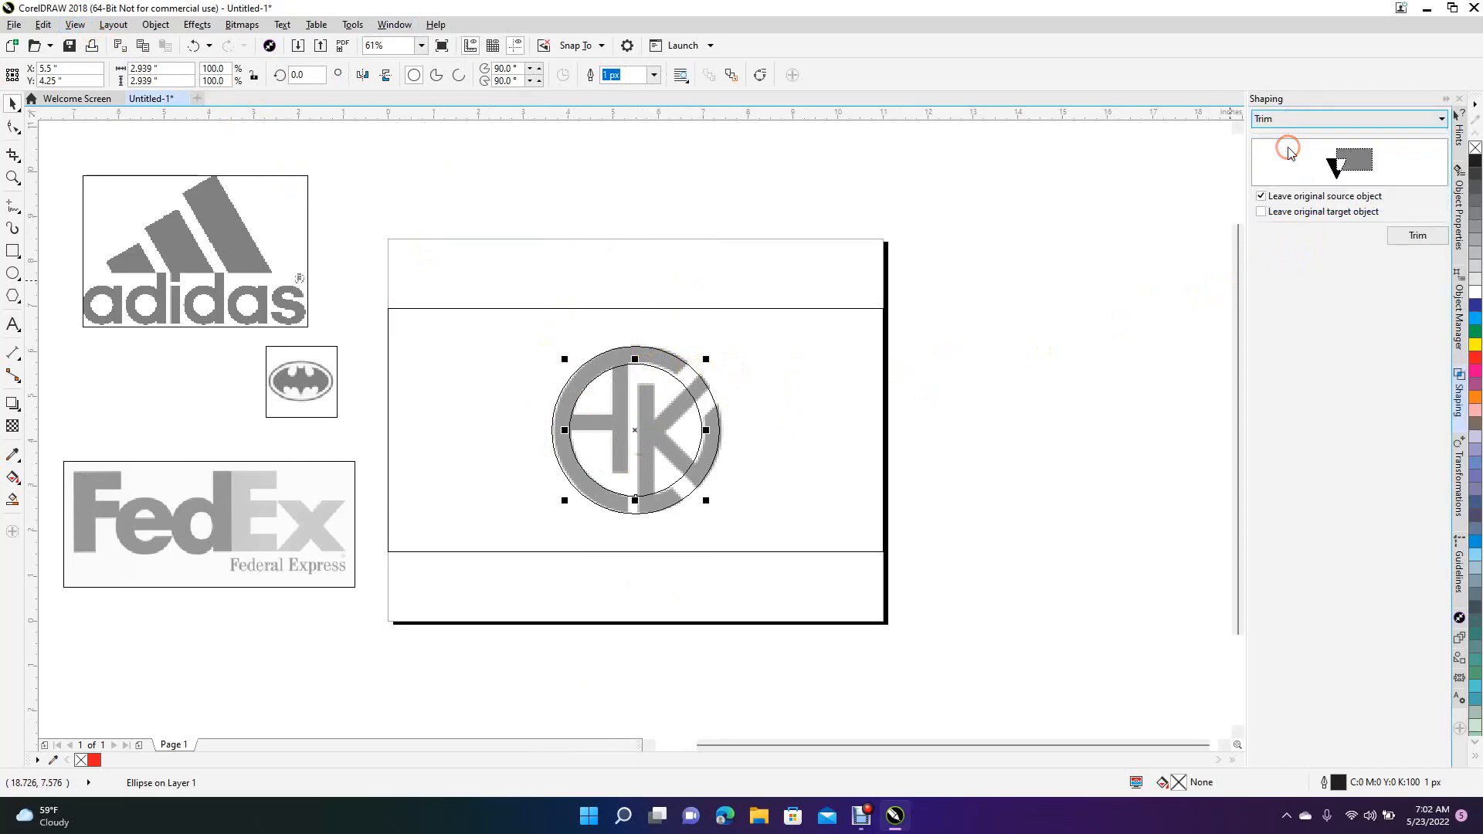
pyautogui.click(1417, 238)
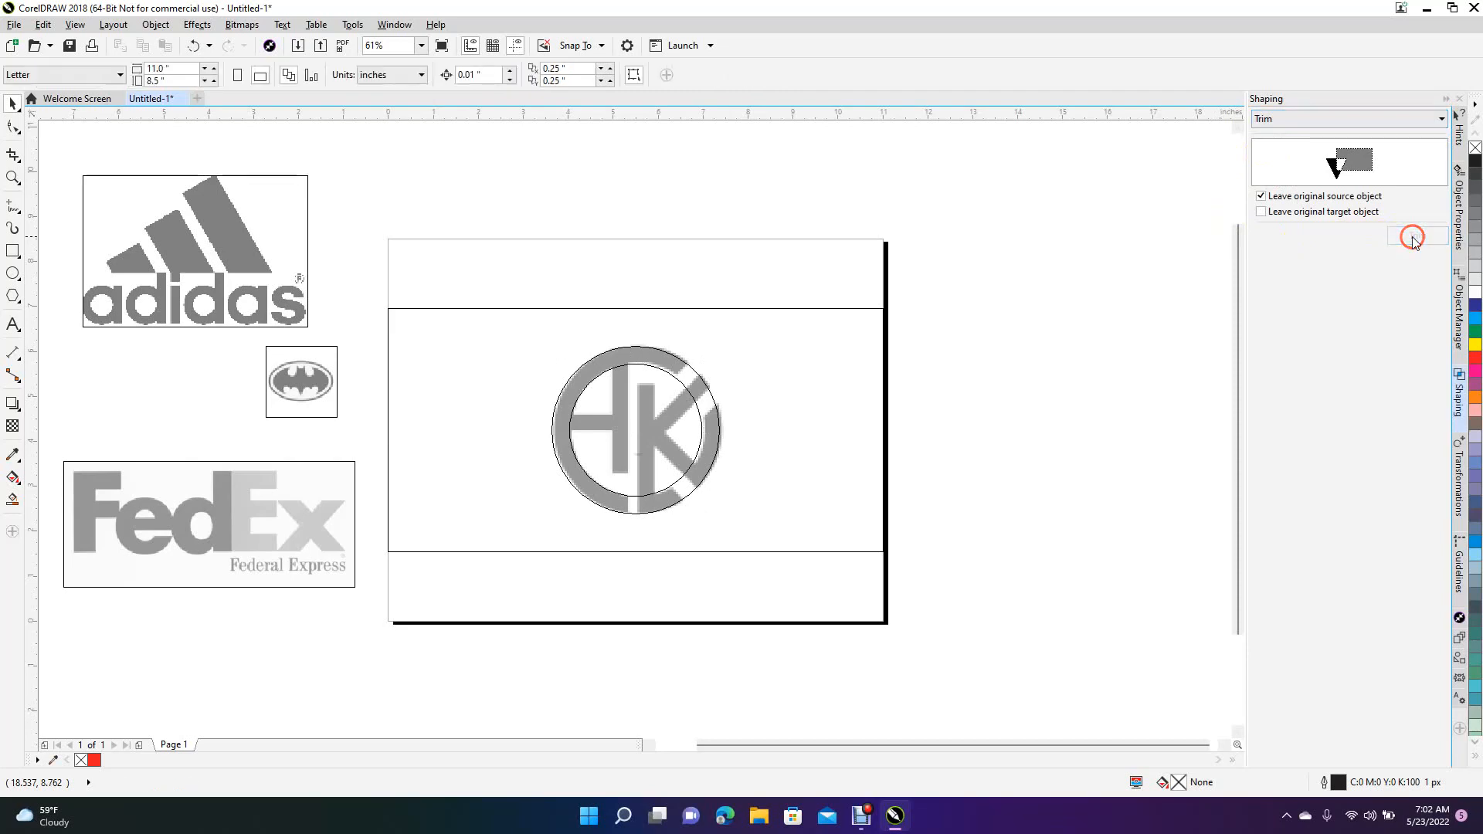
pyautogui.click(671, 360)
# Step: Move the trimmed ring off the page to inspect the cut, undo the move and clear the selection
pyautogui.click(646, 367)
pyautogui.moveTo(646, 366); pyautogui.dragTo(999, 362)
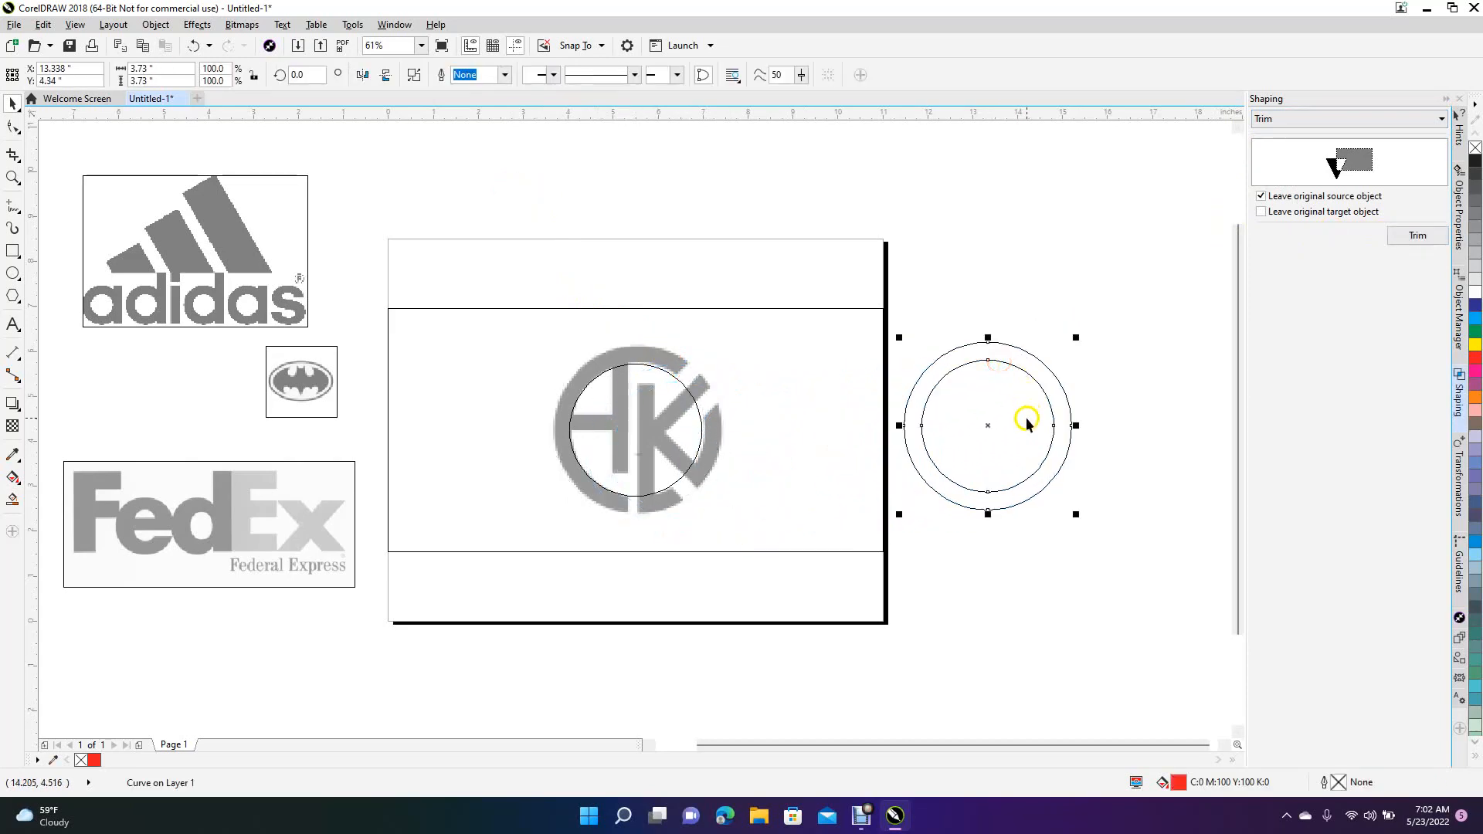
pyautogui.hotkey('ctrl', 'z')
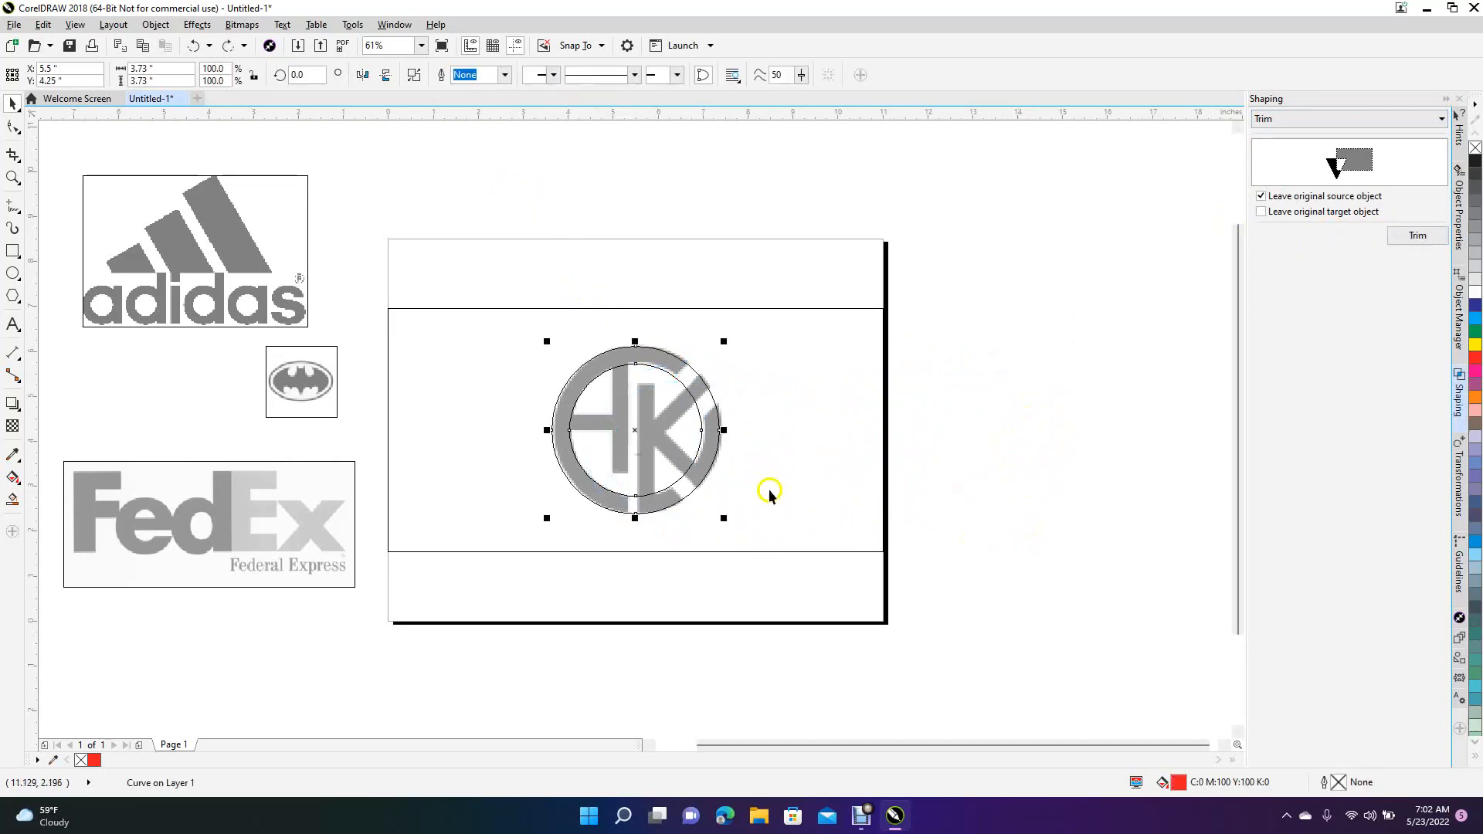
pyautogui.click(759, 283)
pyautogui.click(643, 366)
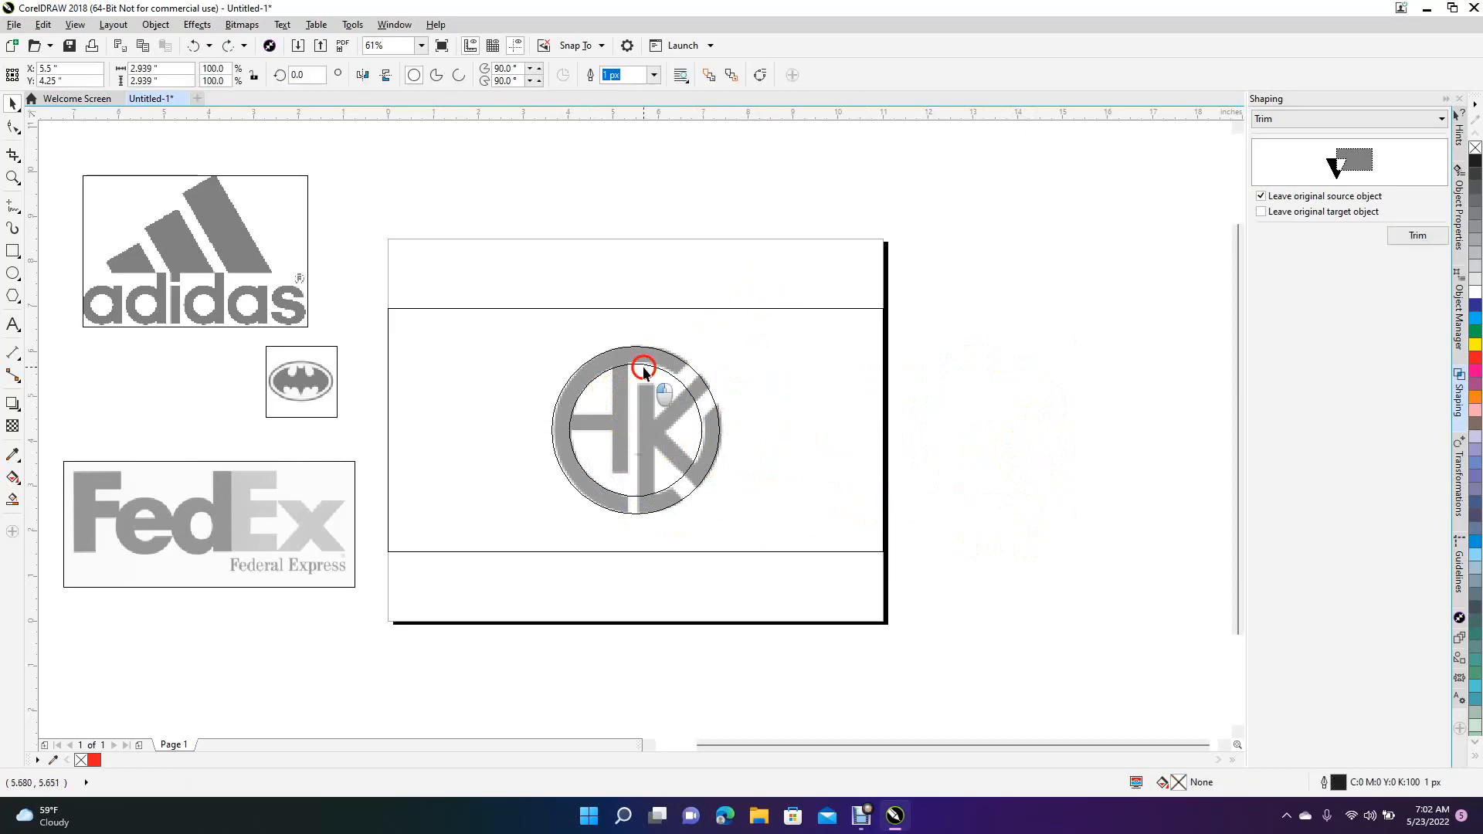
pyautogui.press('Escape')
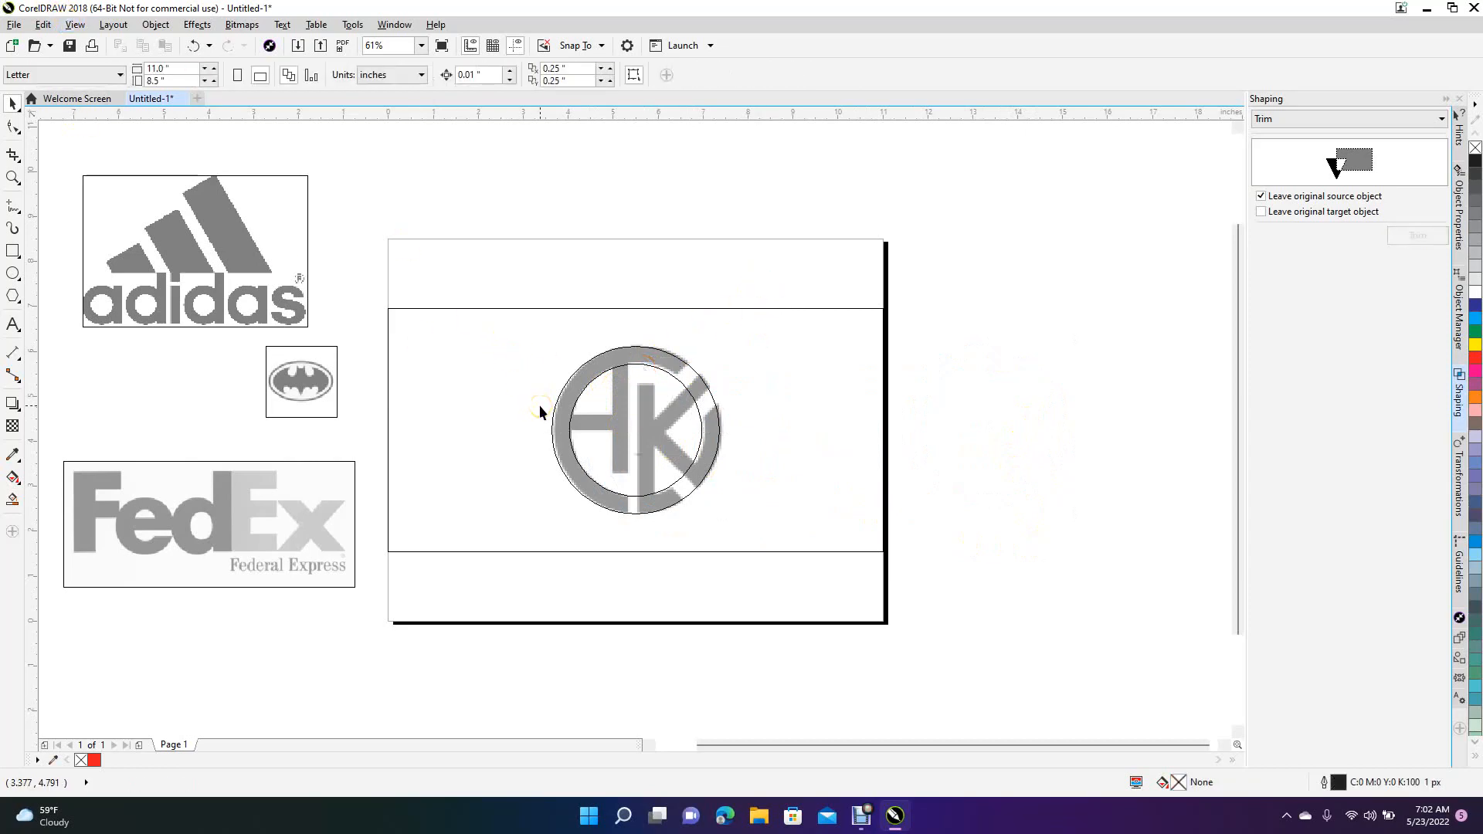
# Step: Draw a vertical line about 2.79 inches long down the centre of the left letter's upright, starting at the ring's outer edge
pyautogui.scroll(3, 540, 408)
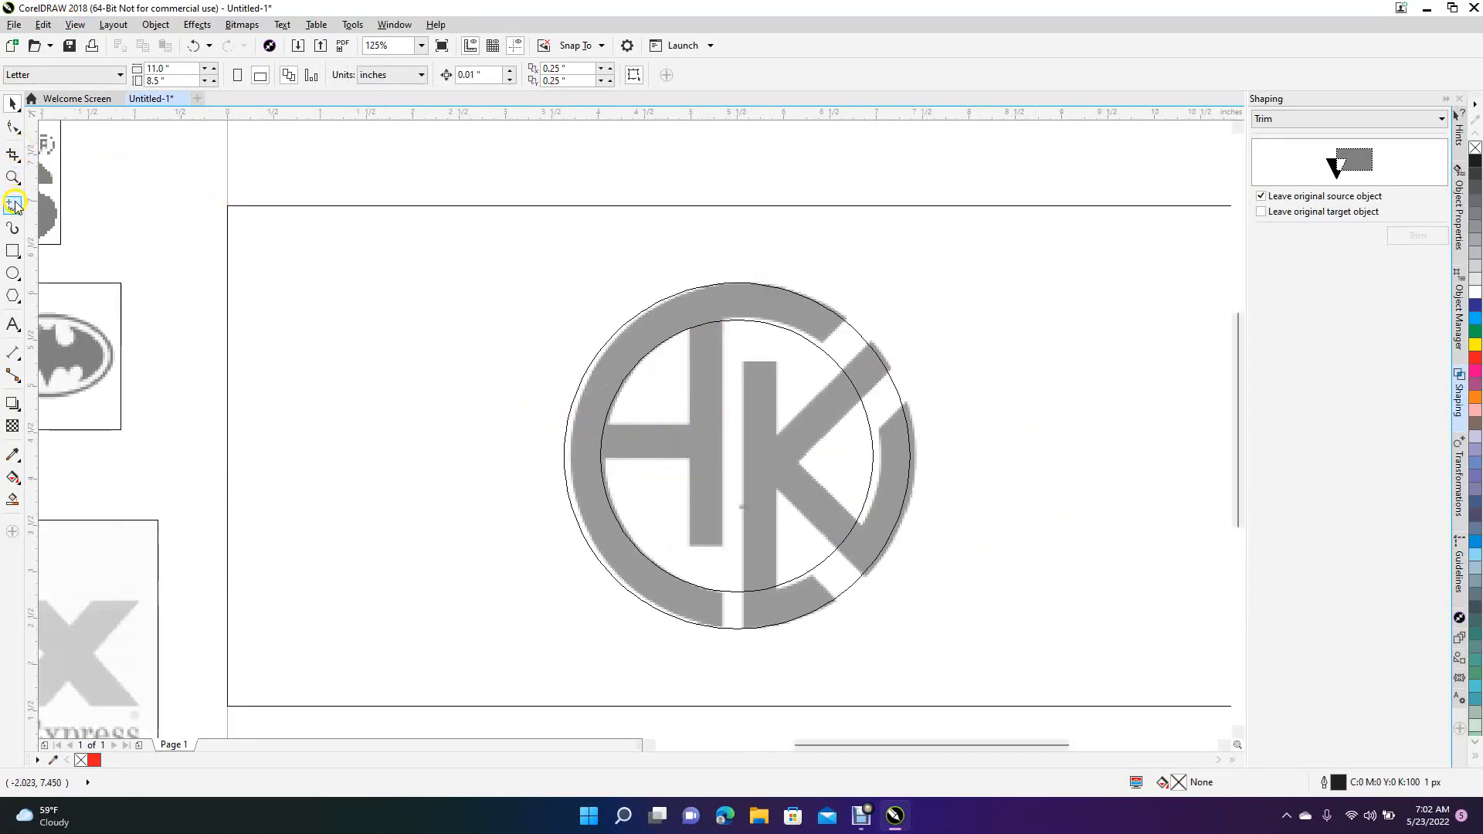
pyautogui.moveTo(13, 207); pyautogui.dragTo(65, 244)
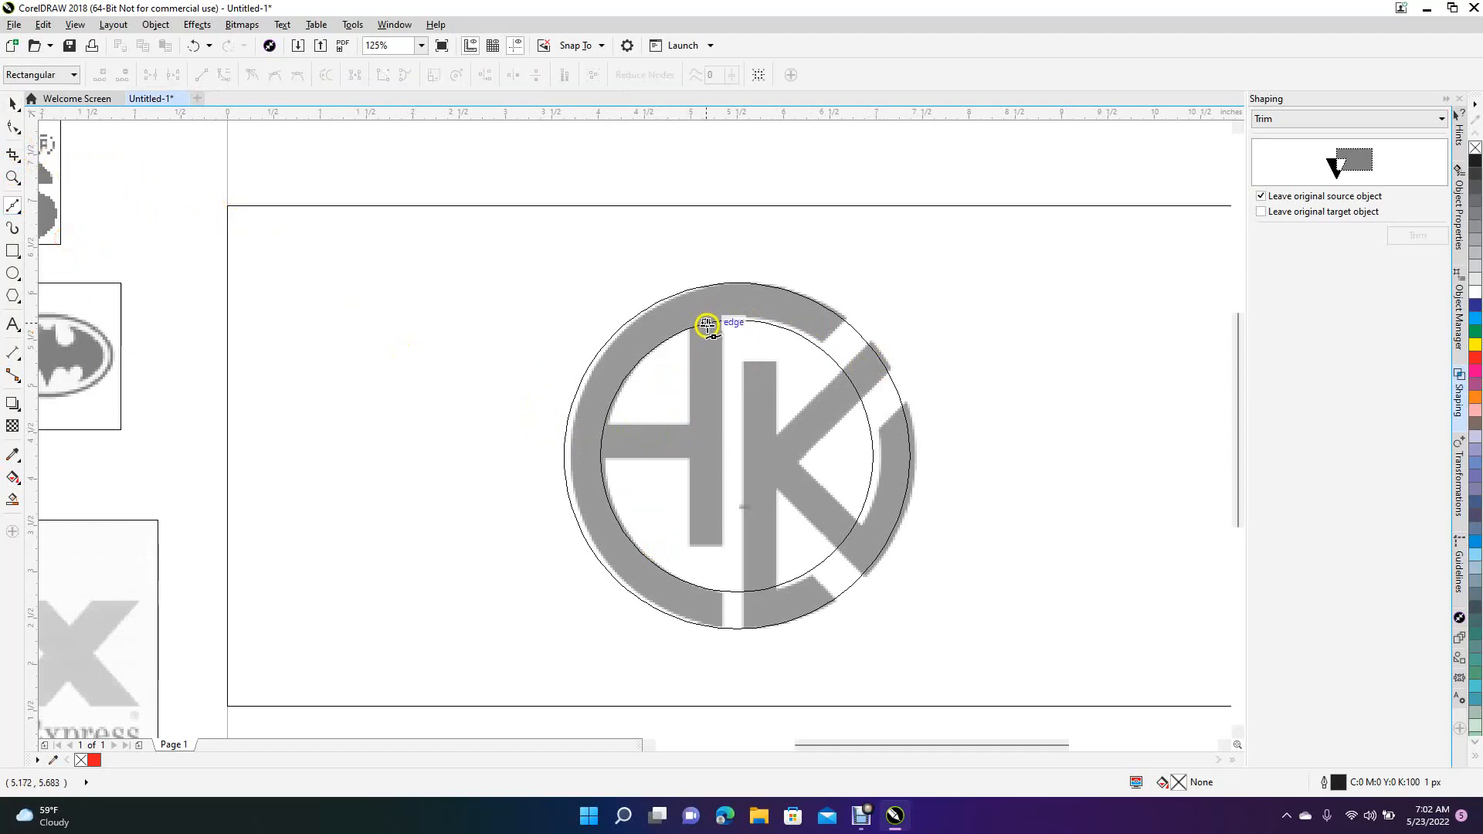
pyautogui.click(707, 287)
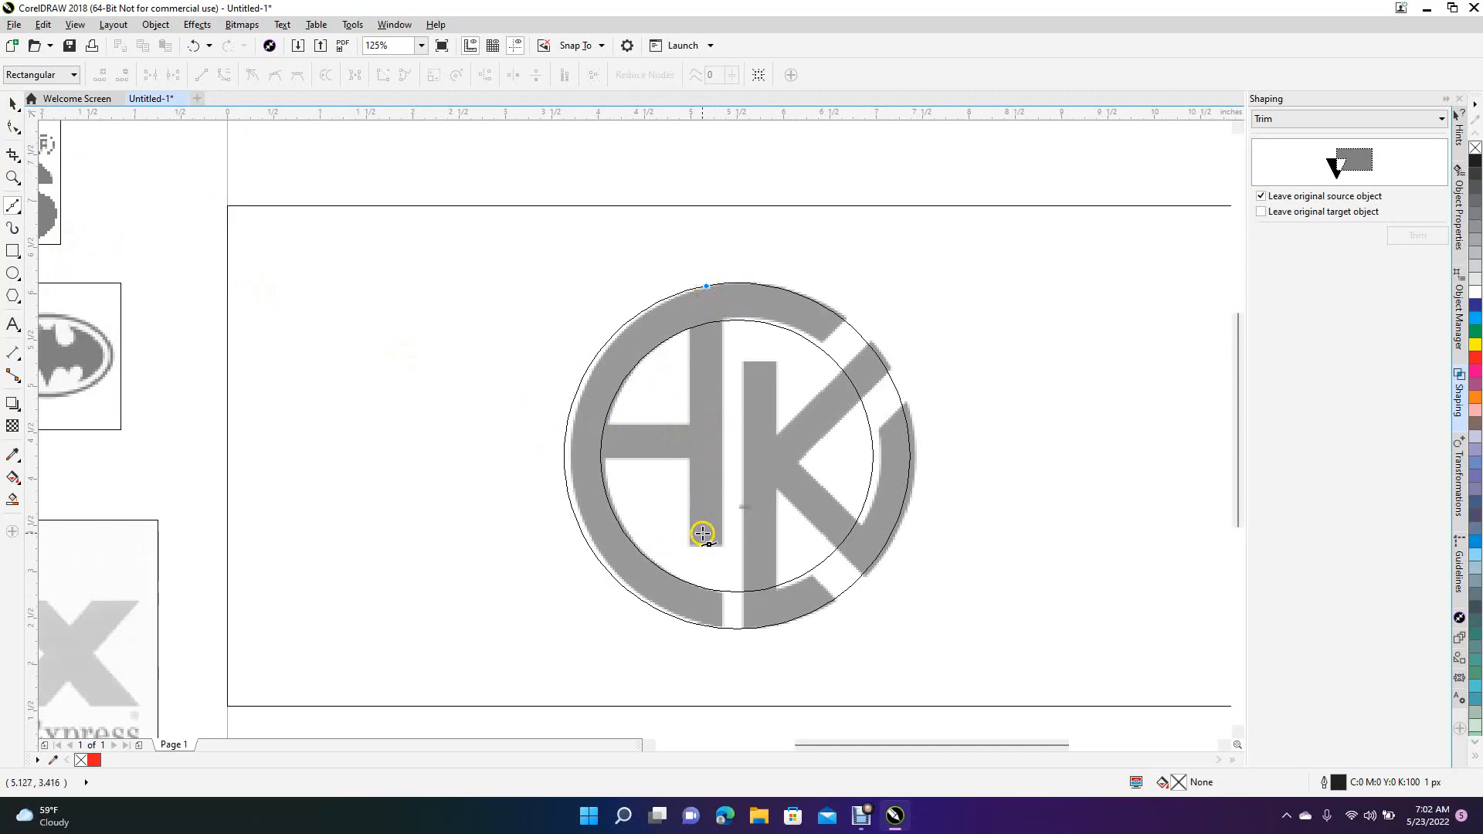
pyautogui.click(706, 546)
pyautogui.click(13, 104)
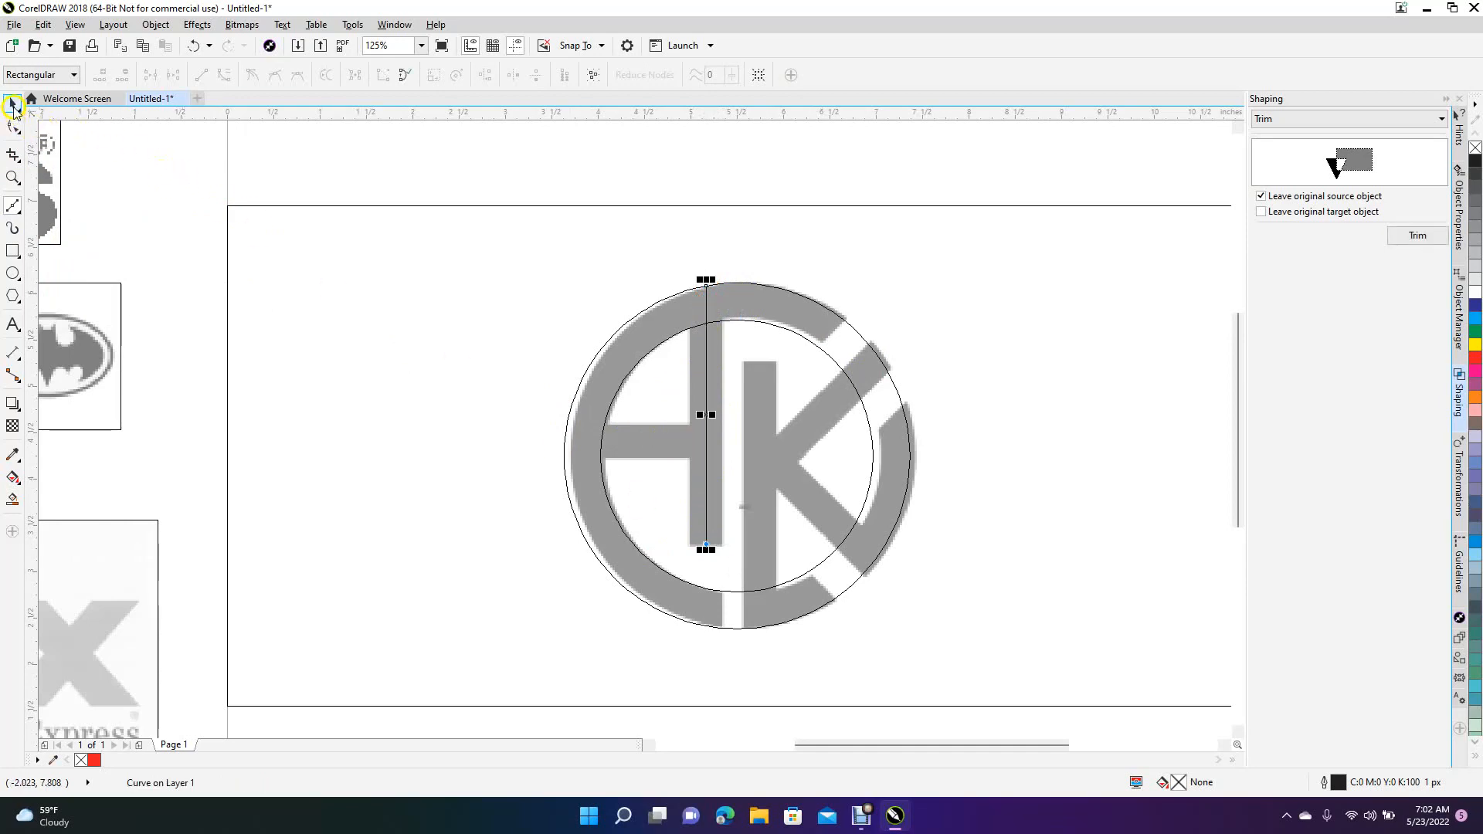
pyautogui.click(13, 104)
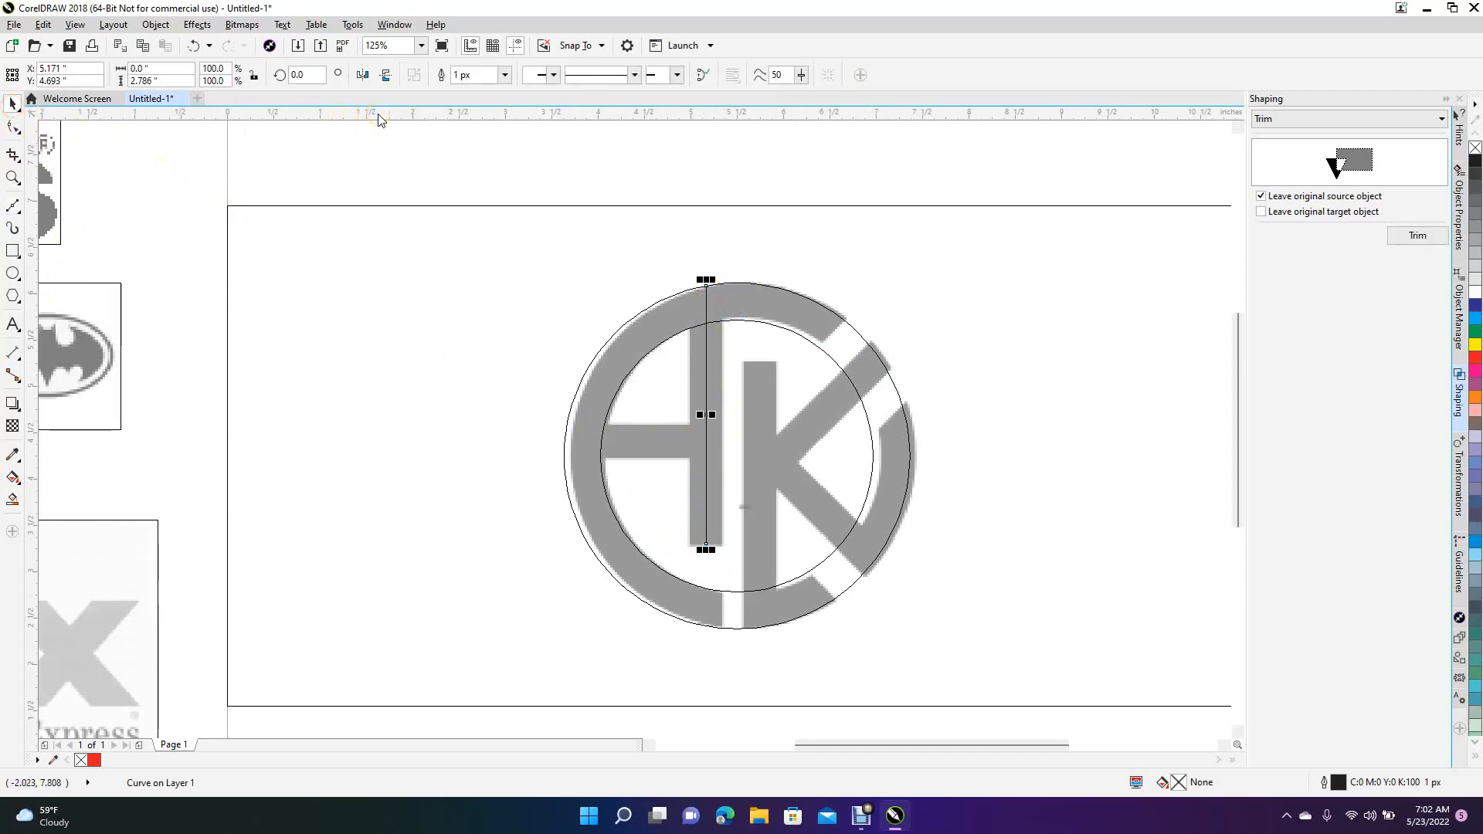
# Step: Set the vertical line's outline width to 10 px and switch the display from wireframe to a full-colour view
pyautogui.click(504, 75)
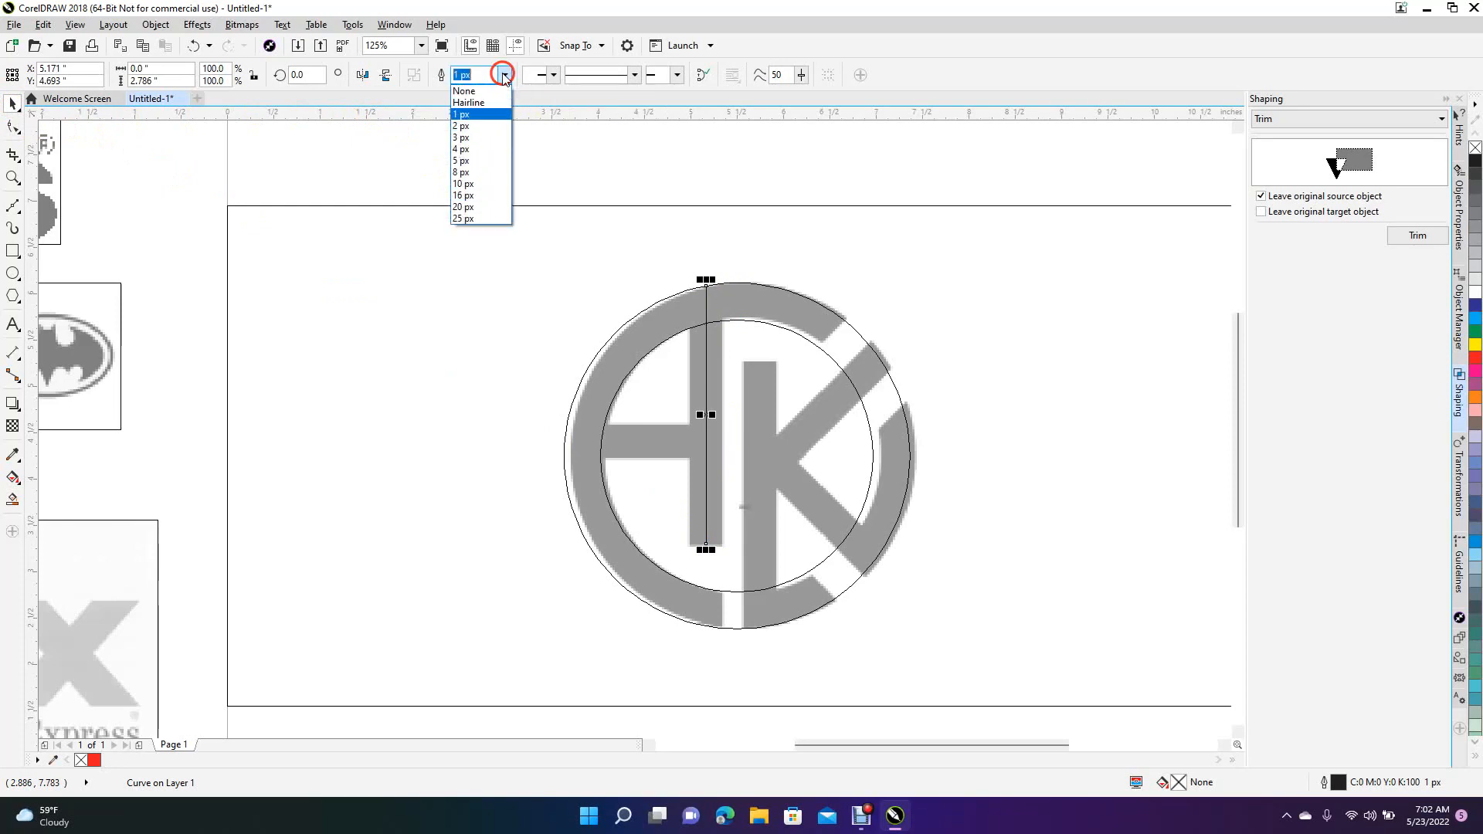
pyautogui.click(465, 184)
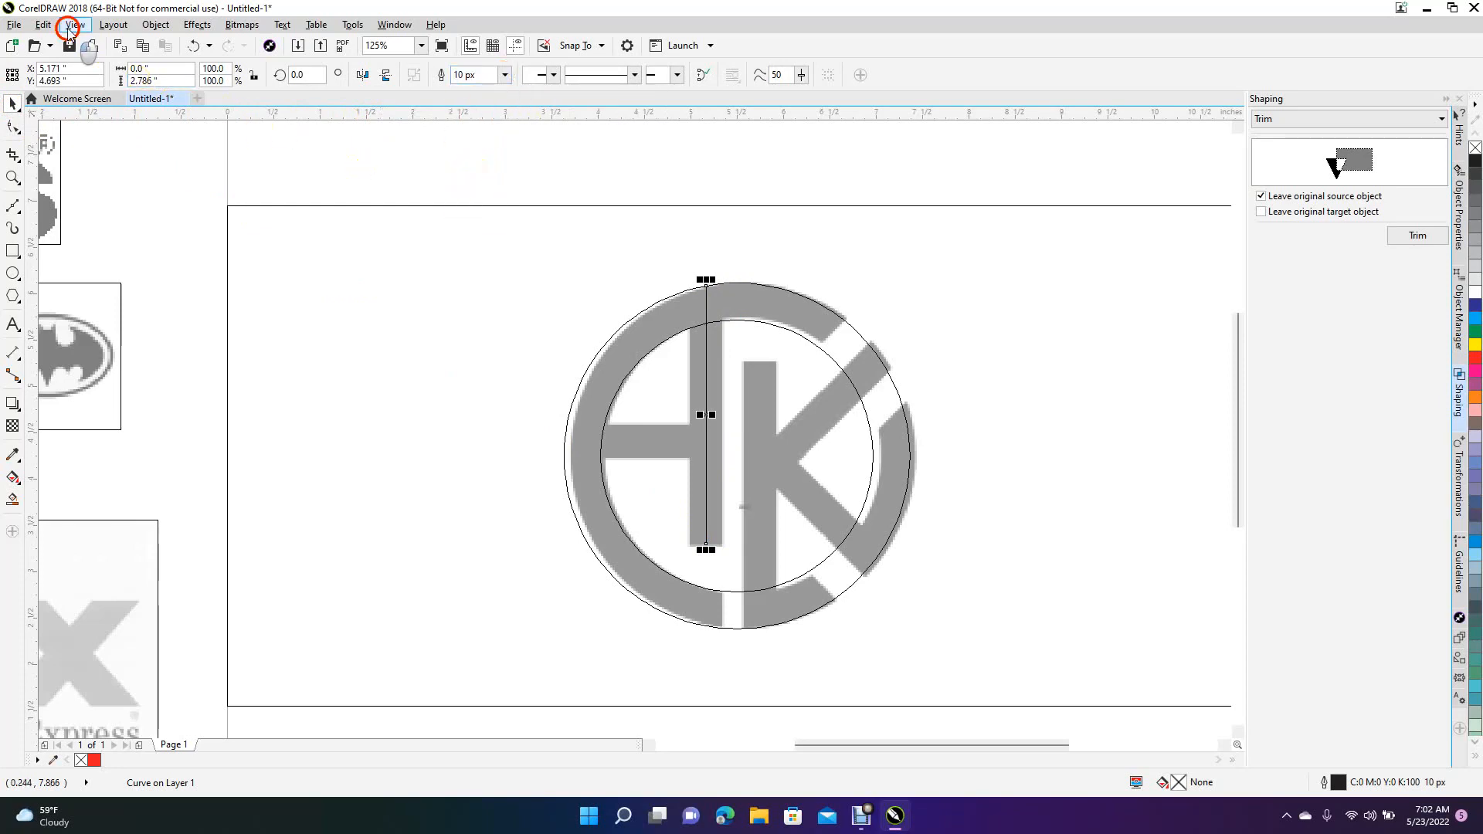
pyautogui.click(73, 24)
pyautogui.click(100, 93)
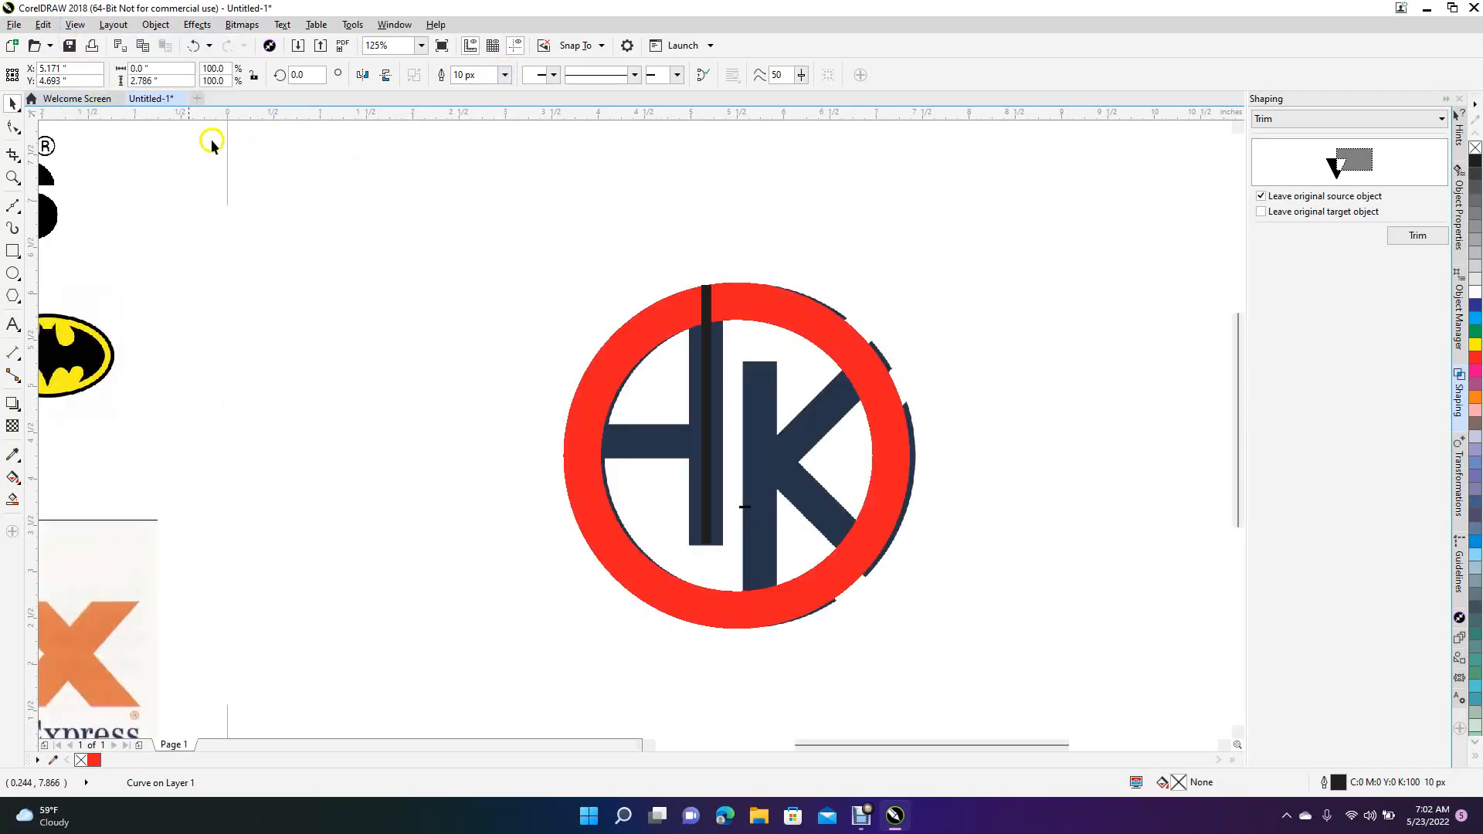
# Step: Colour the vertical line's outline red, try a width of 30 px, and set it to 34 px to cover the upright
pyautogui.rightClick(1475, 361)
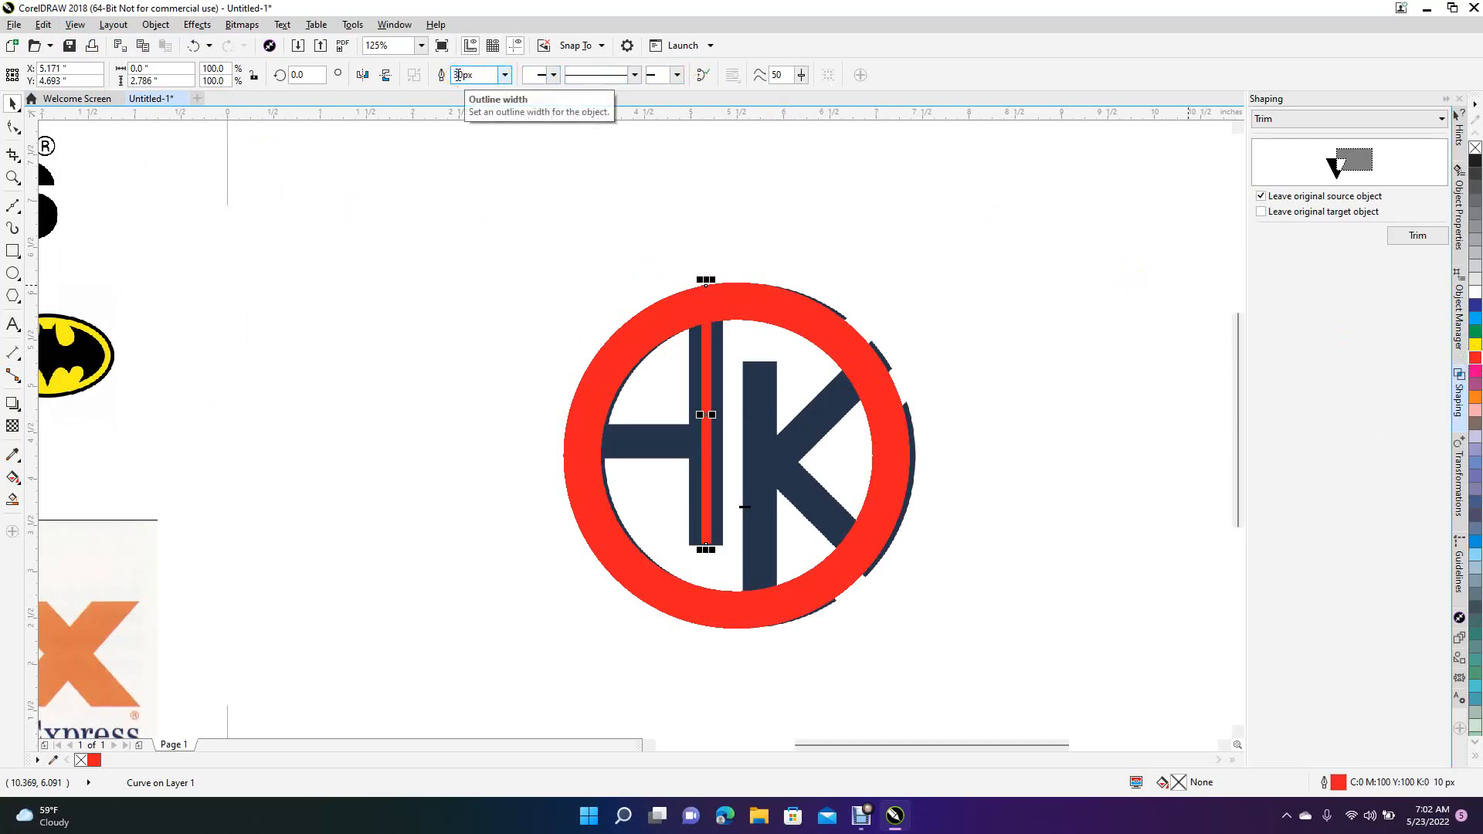
pyautogui.press('Return')
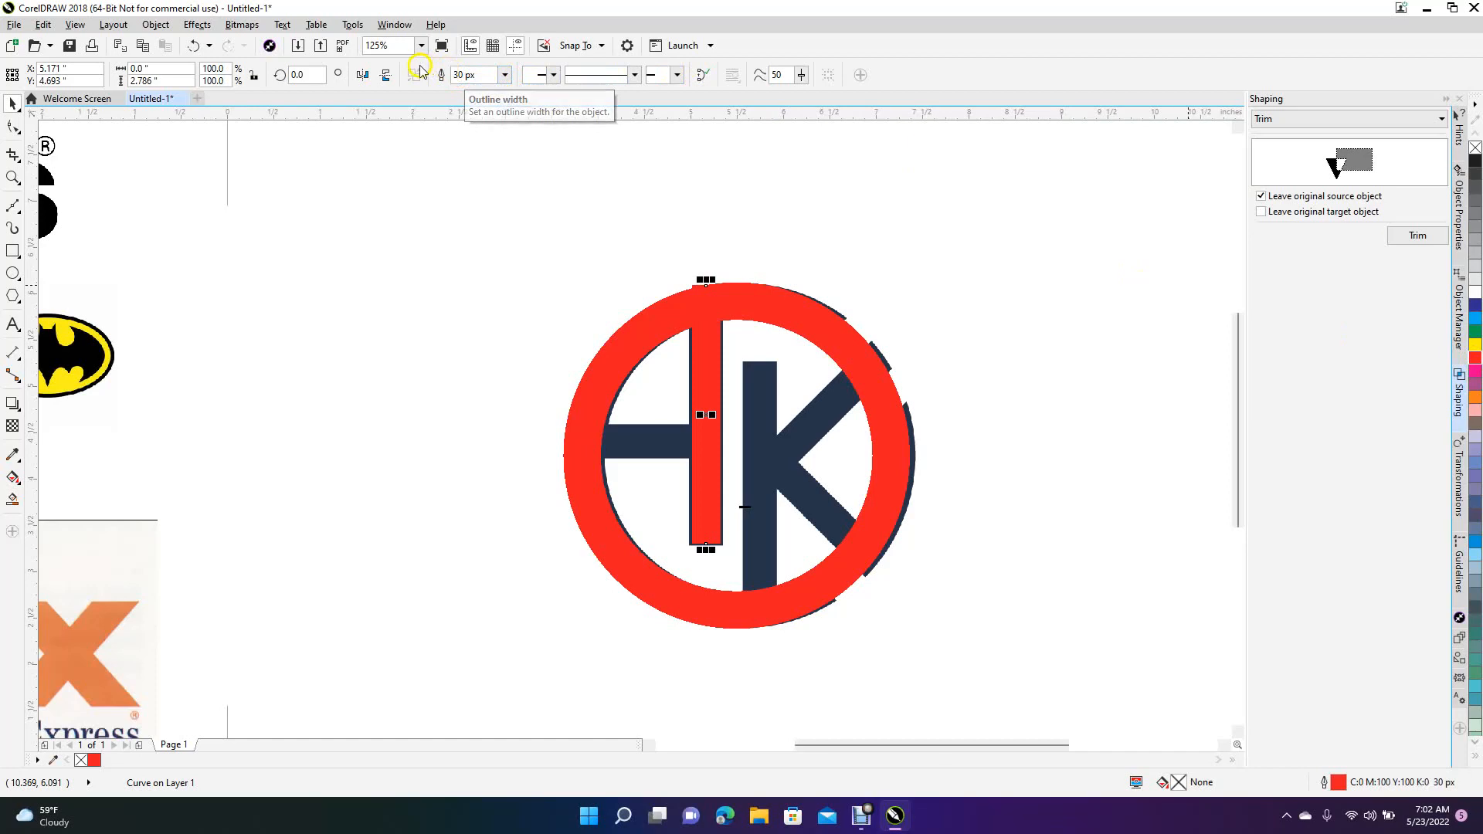
pyautogui.click(455, 77)
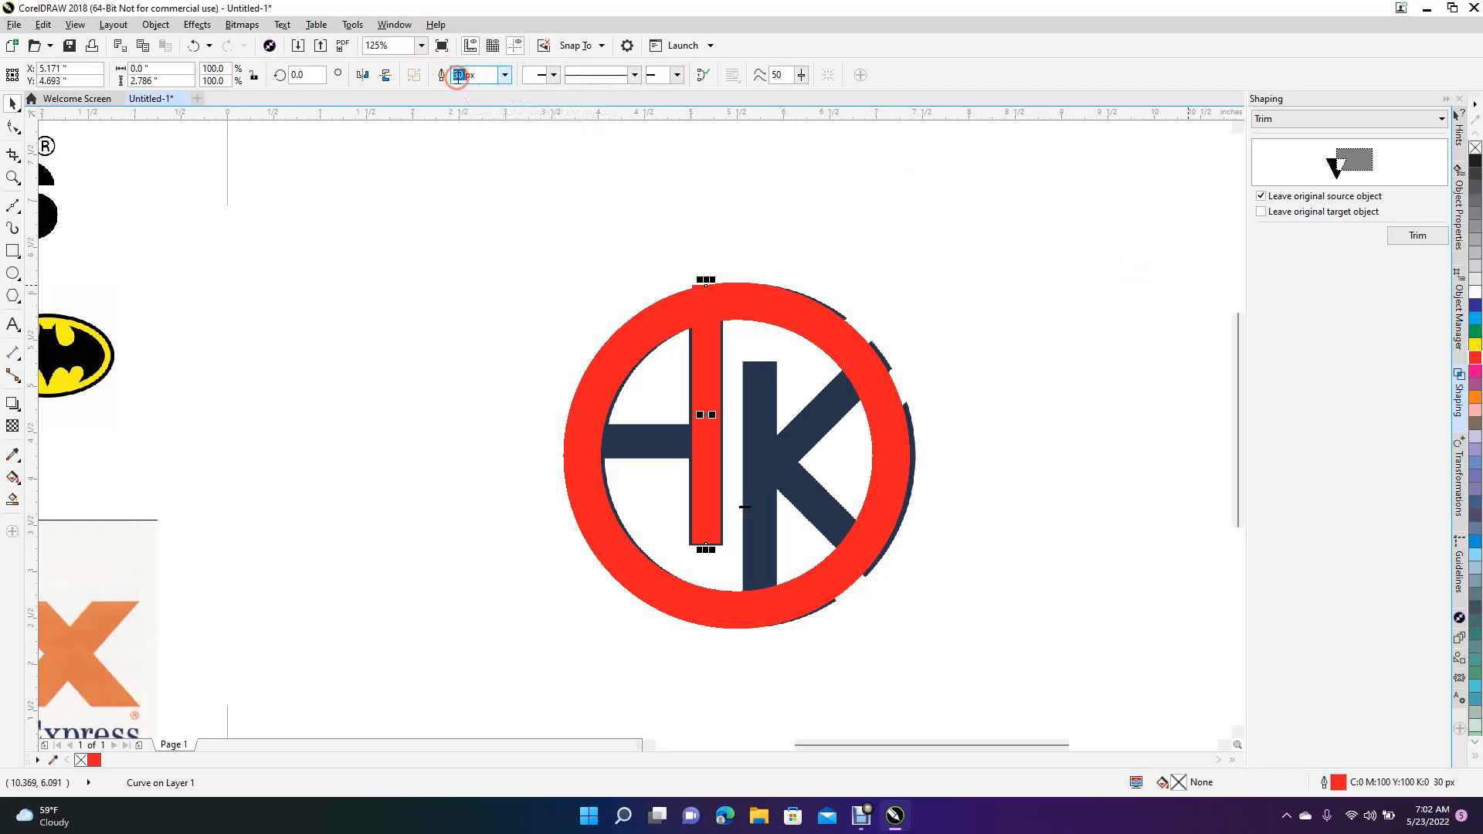
pyautogui.write('4')
pyautogui.press('Return')
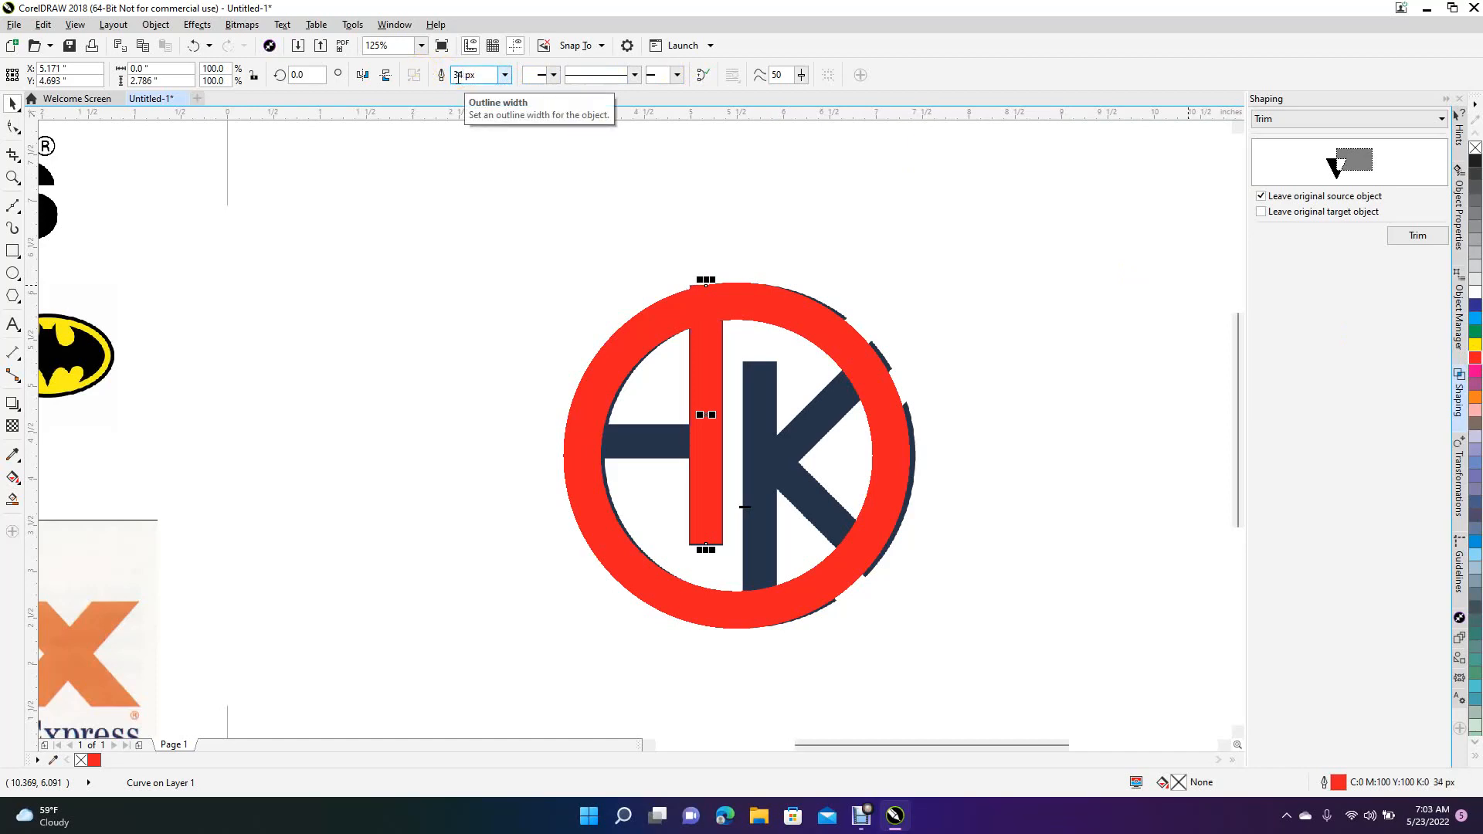
pyautogui.click(475, 215)
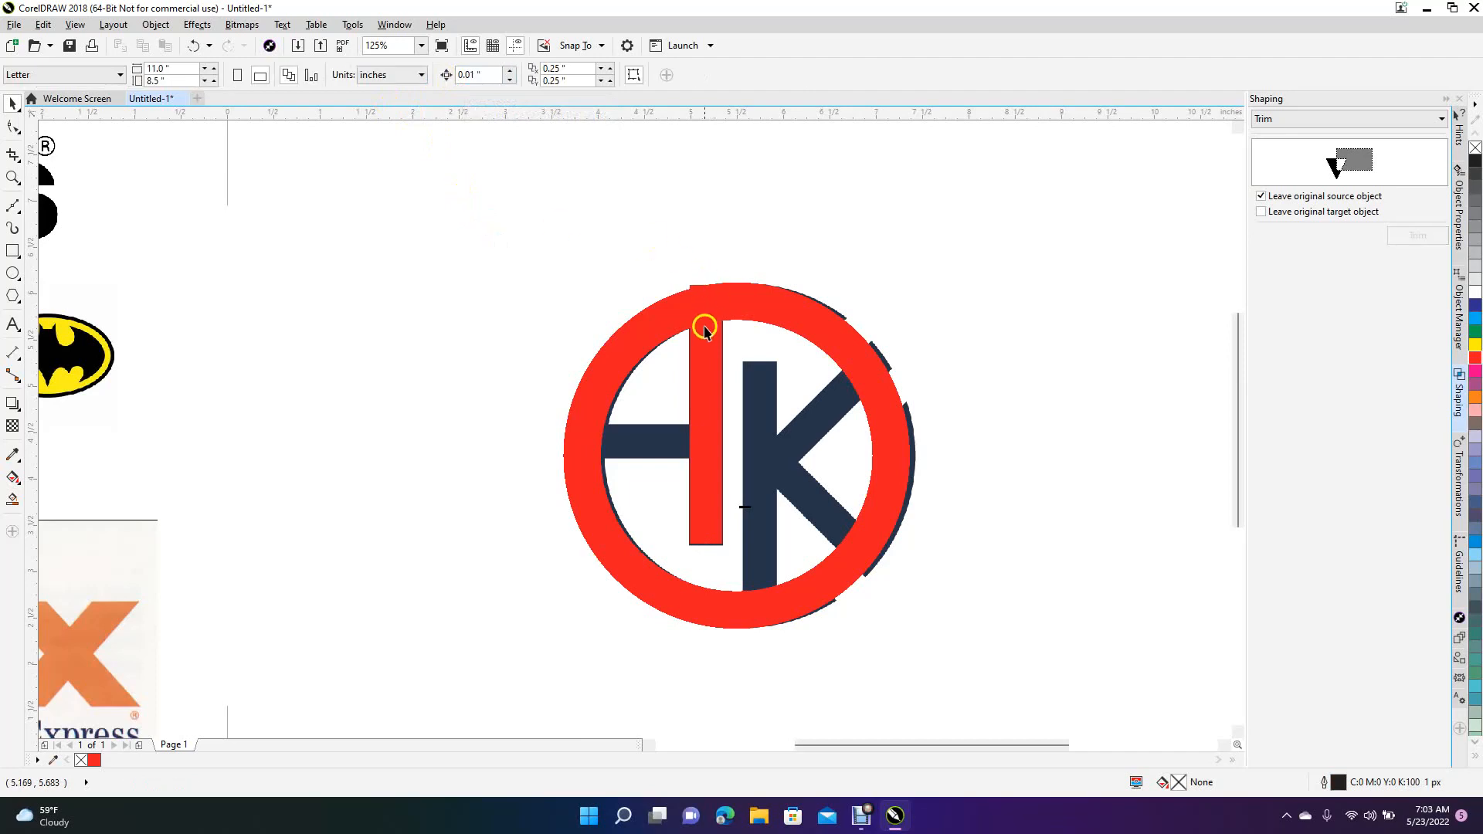
# Step: Shorten the red upright to about 2.65 inches from its upper end so it stays inside the ring's outer edge
pyautogui.click(702, 352)
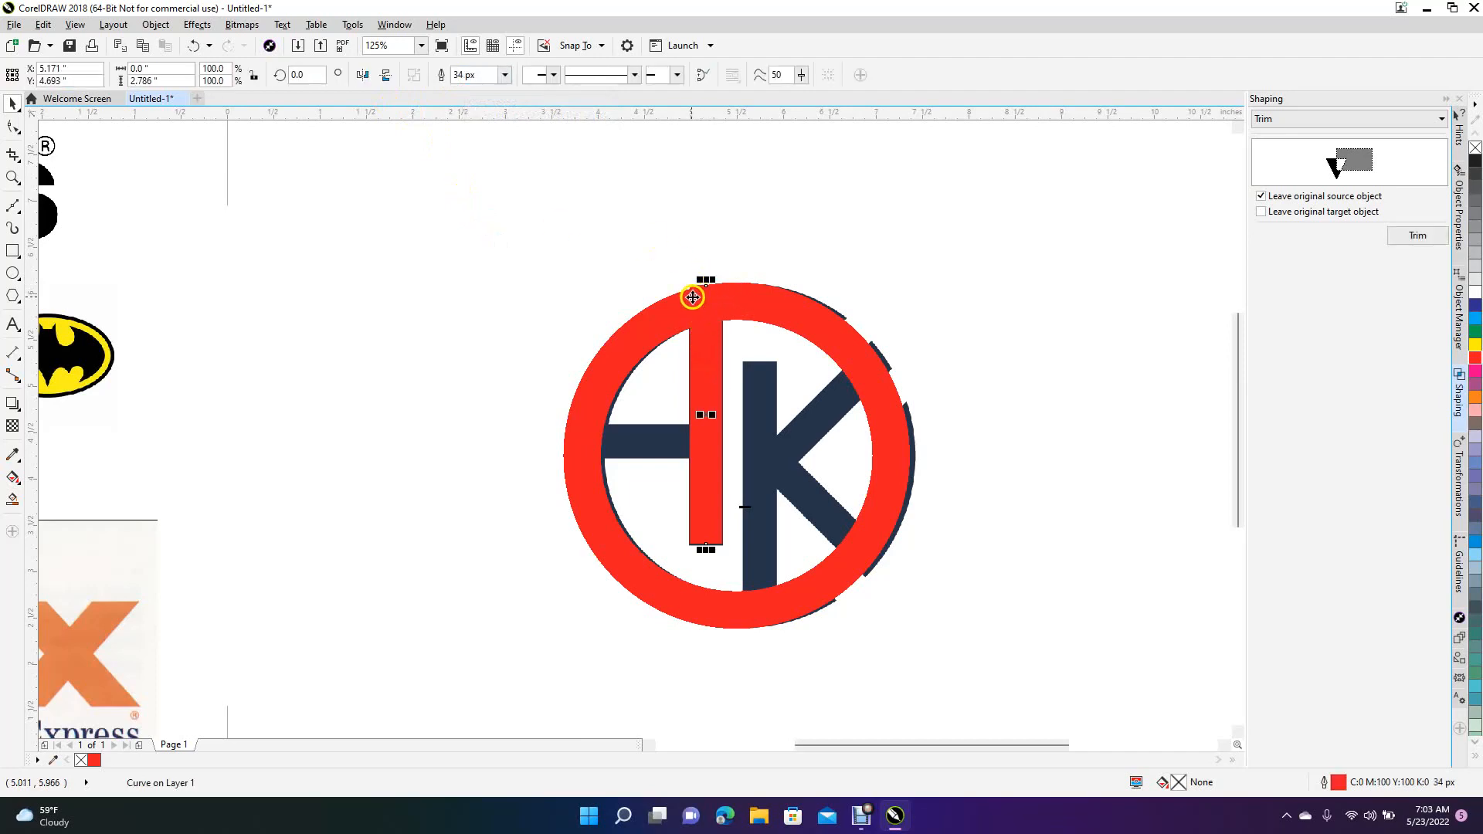
pyautogui.moveTo(707, 279); pyautogui.dragTo(707, 293)
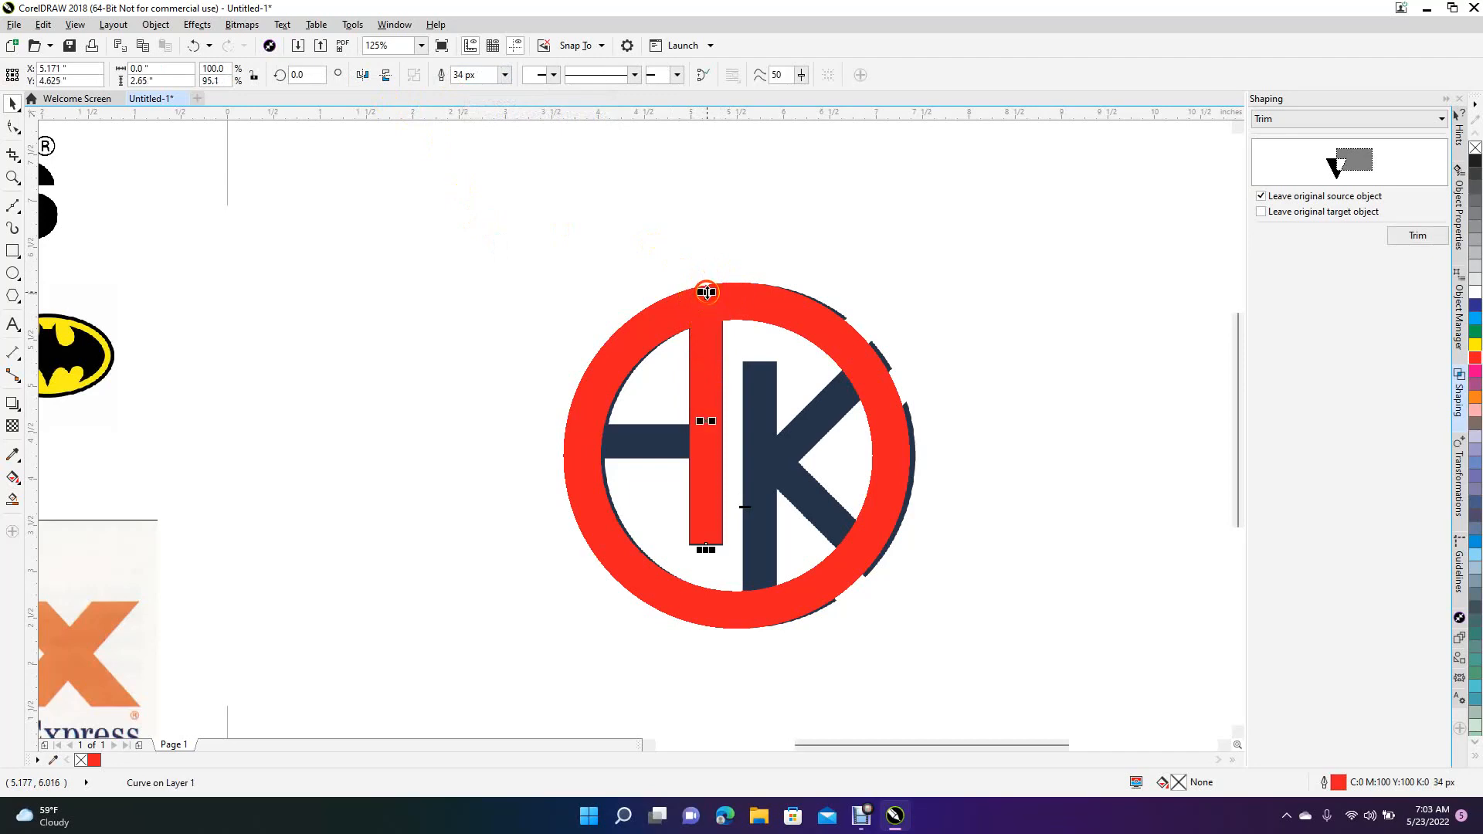
pyautogui.click(788, 222)
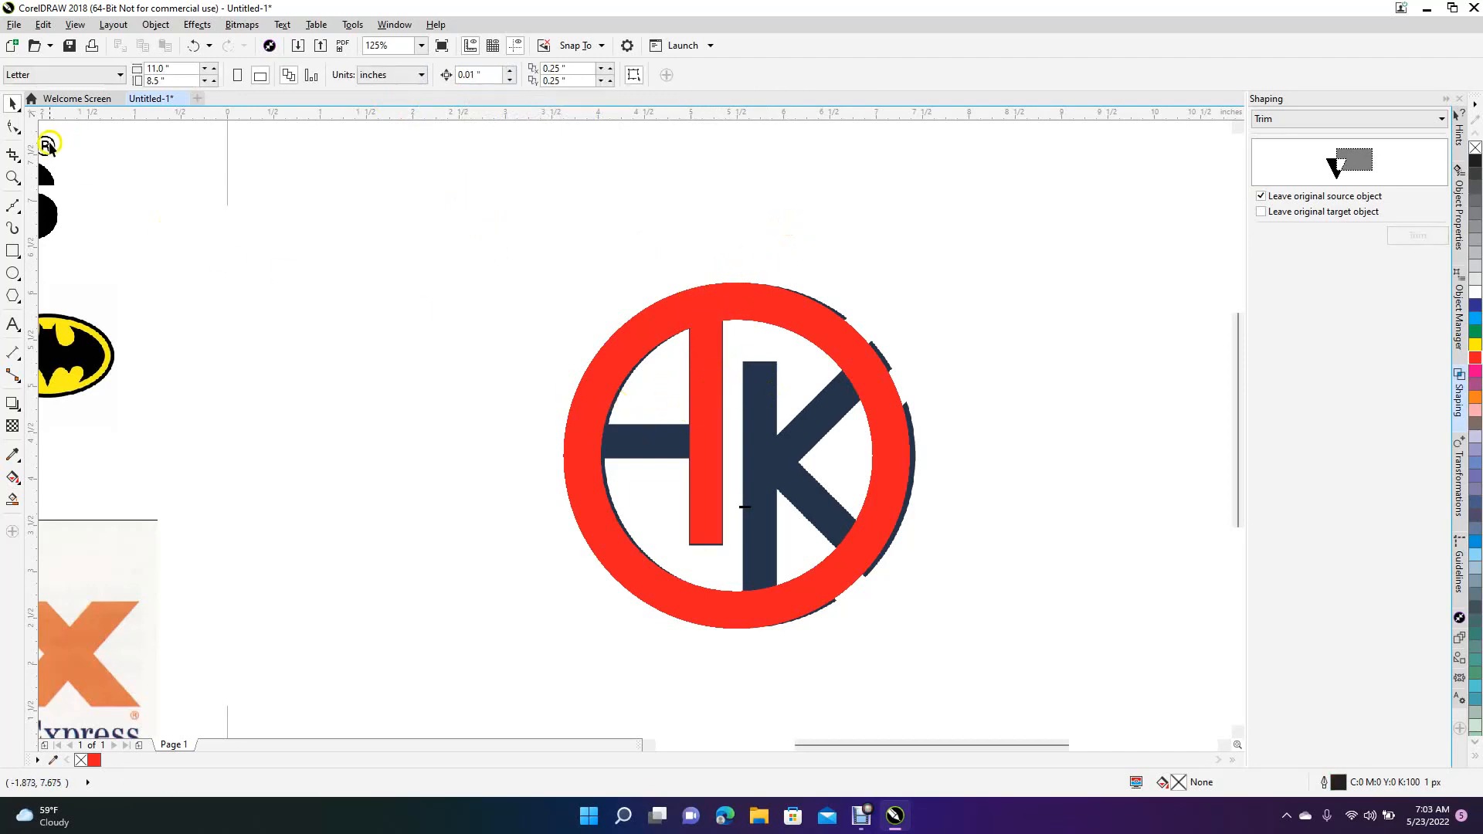
# Step: Draw a horizontal line about 1.24 inches long from the ring to the upright along the crossbar, with a red 34 px outline
pyautogui.click(12, 207)
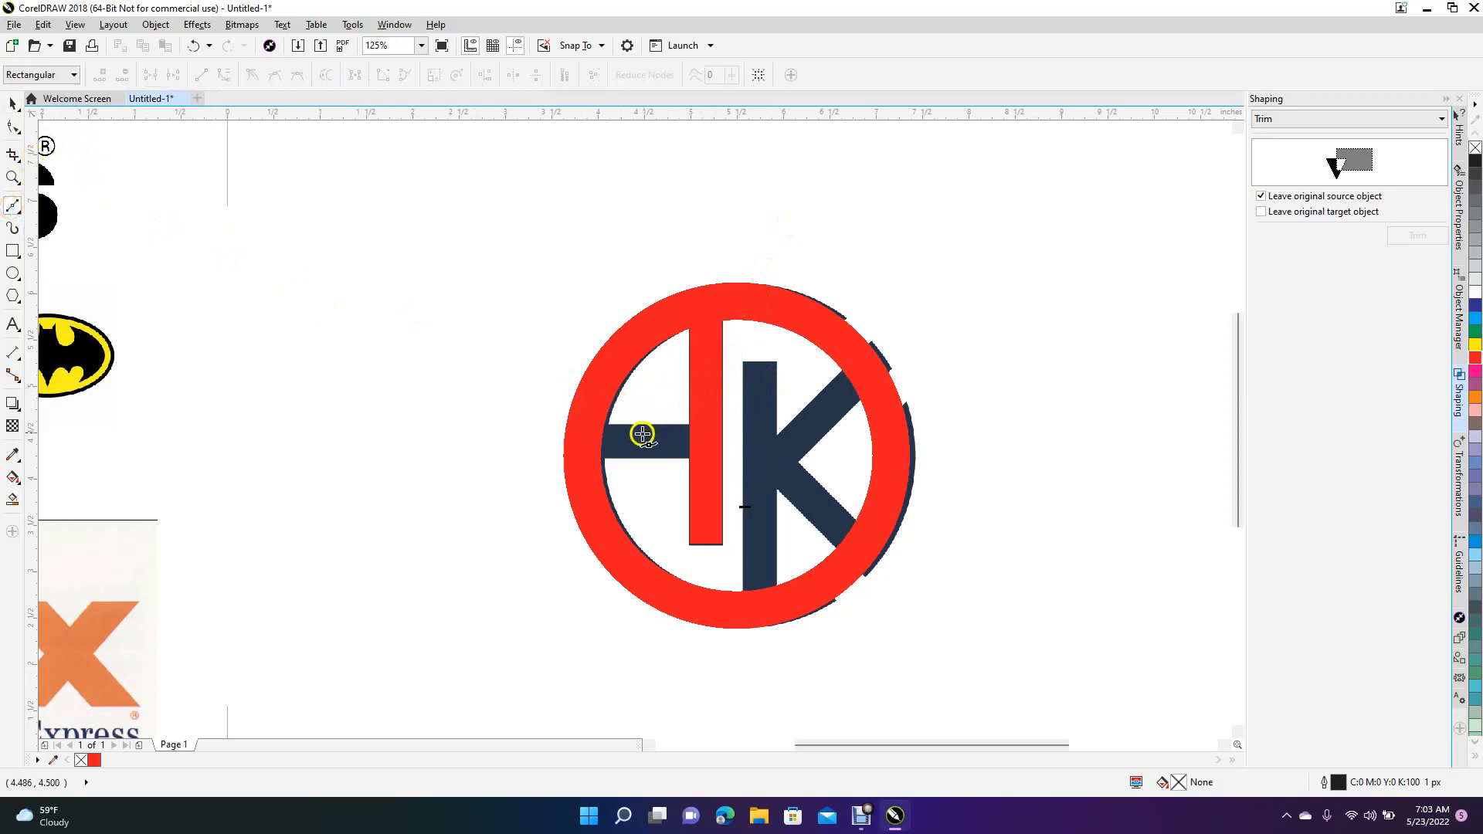
pyautogui.moveTo(591, 442); pyautogui.dragTo(681, 441)
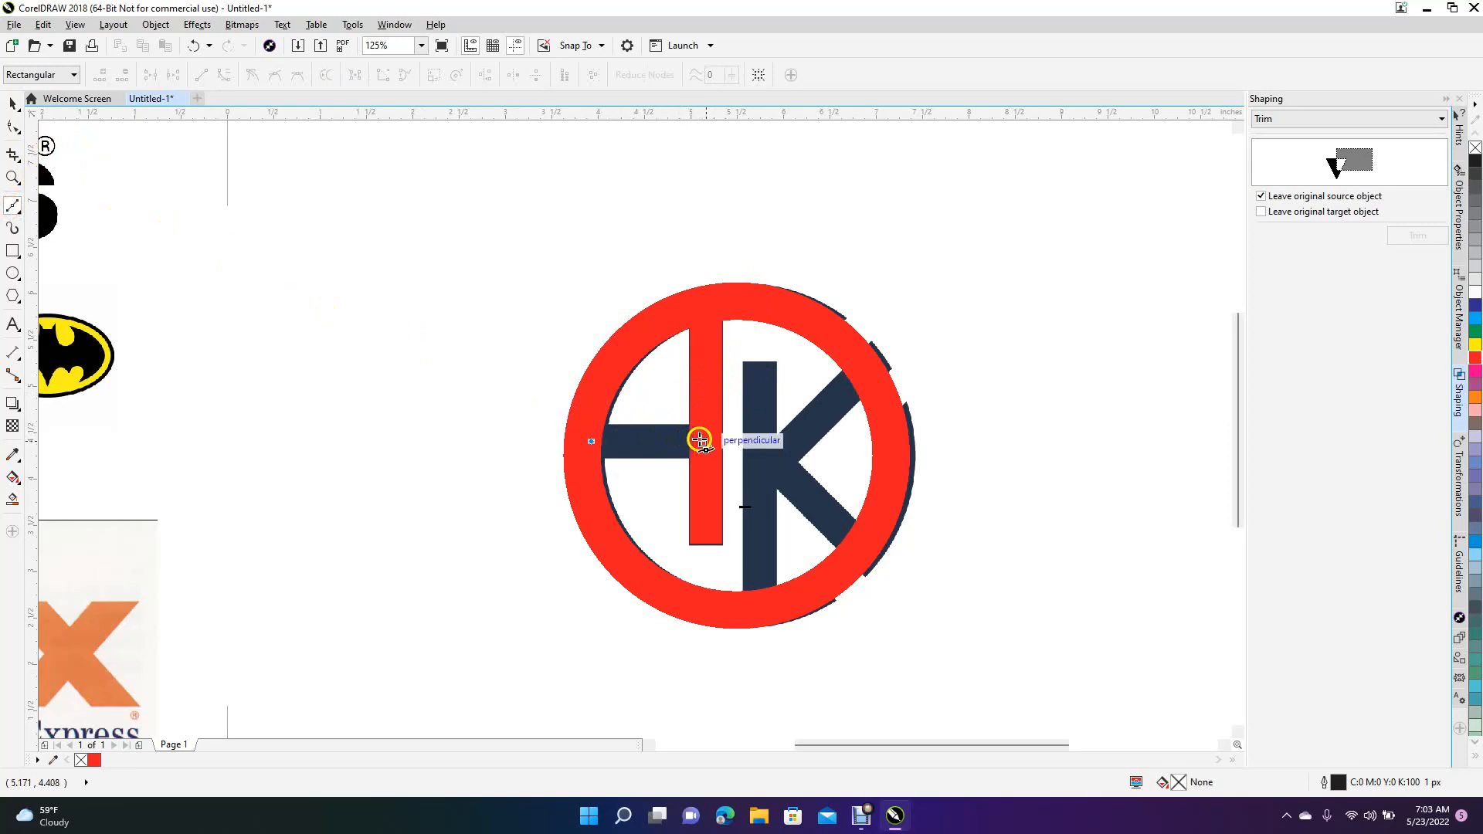
pyautogui.moveTo(703, 441); pyautogui.dragTo(706, 442)
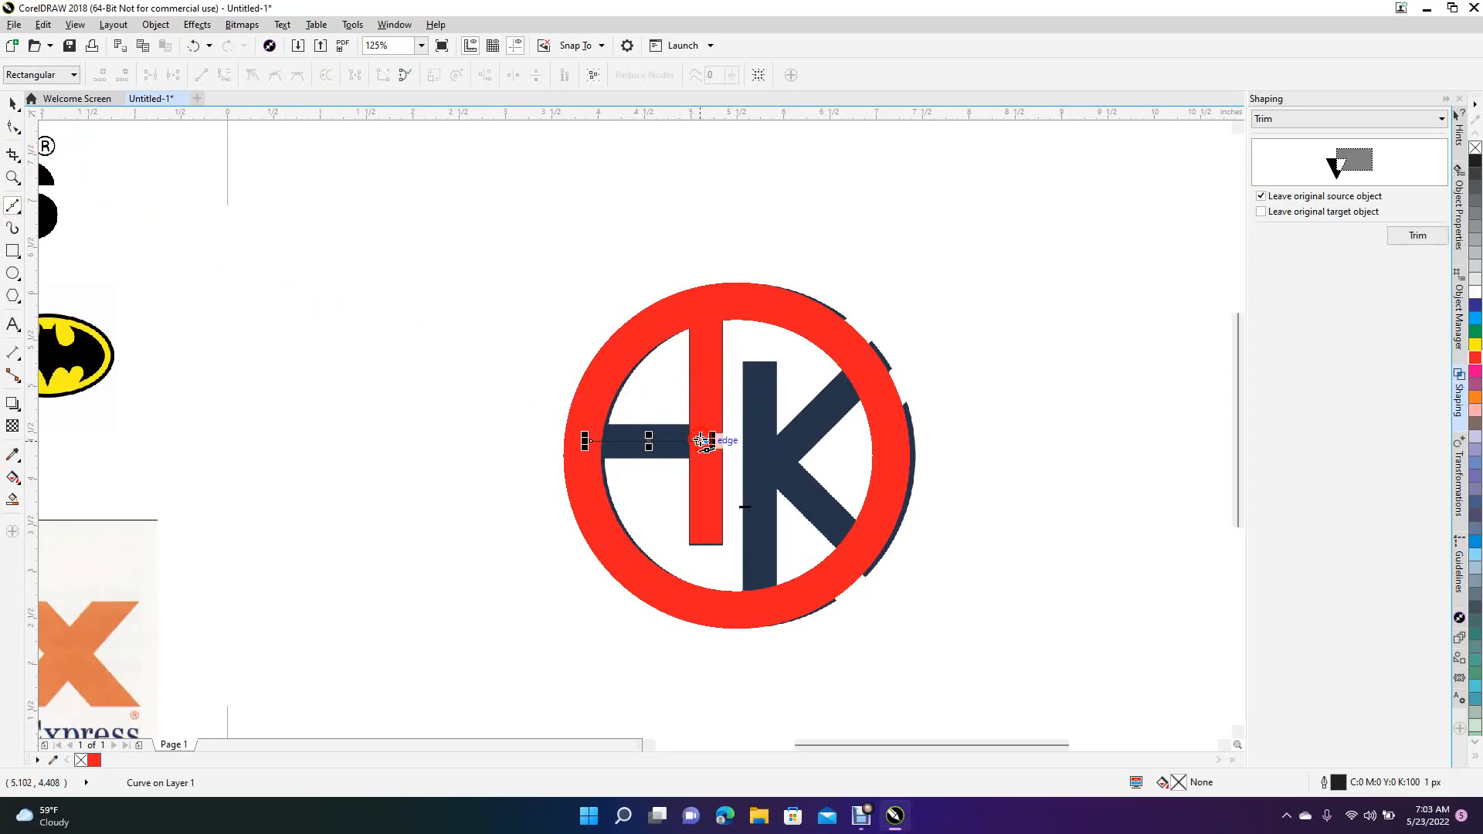
pyautogui.click(10, 103)
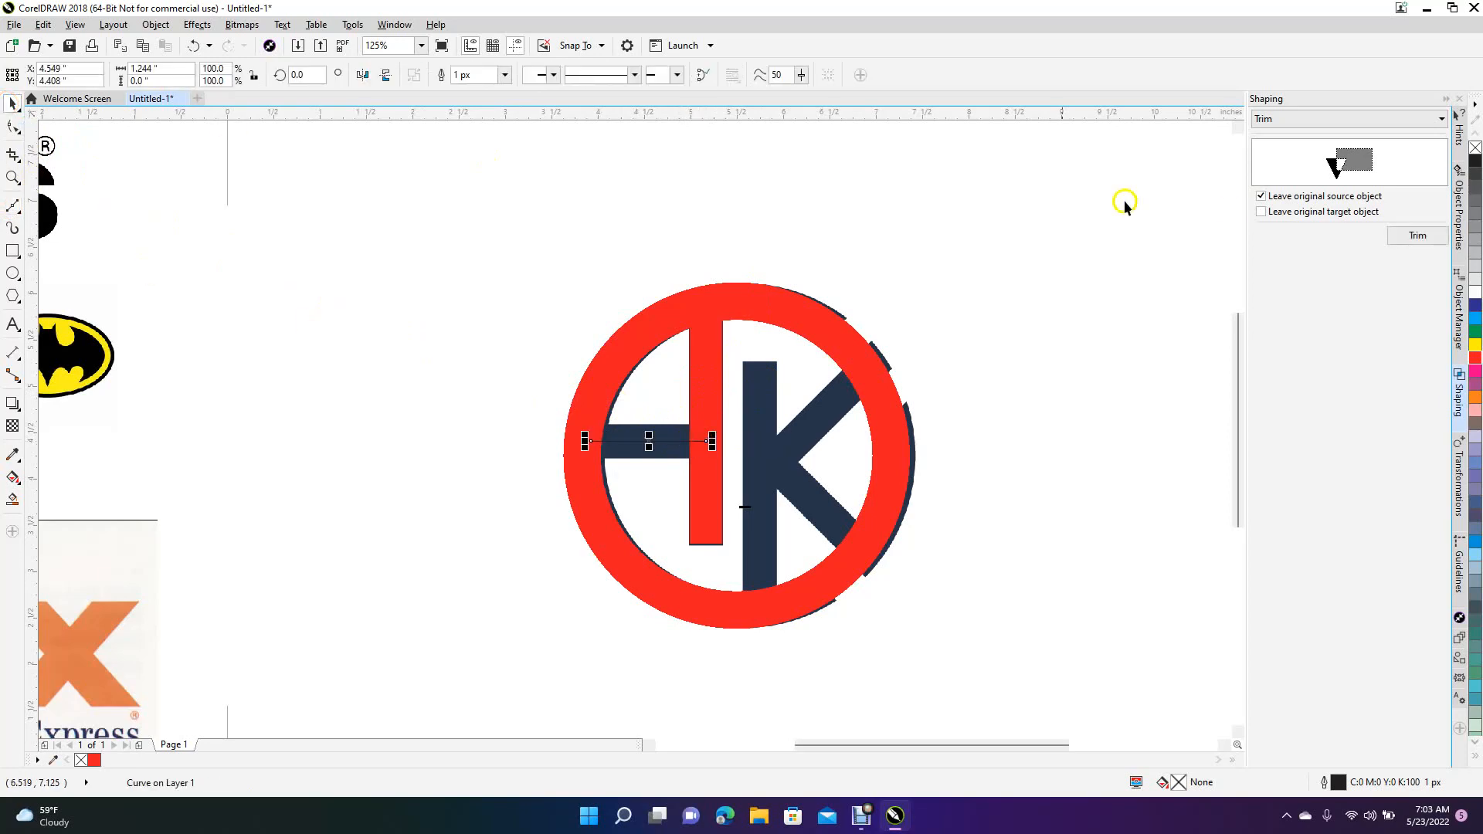
pyautogui.rightClick(1477, 358)
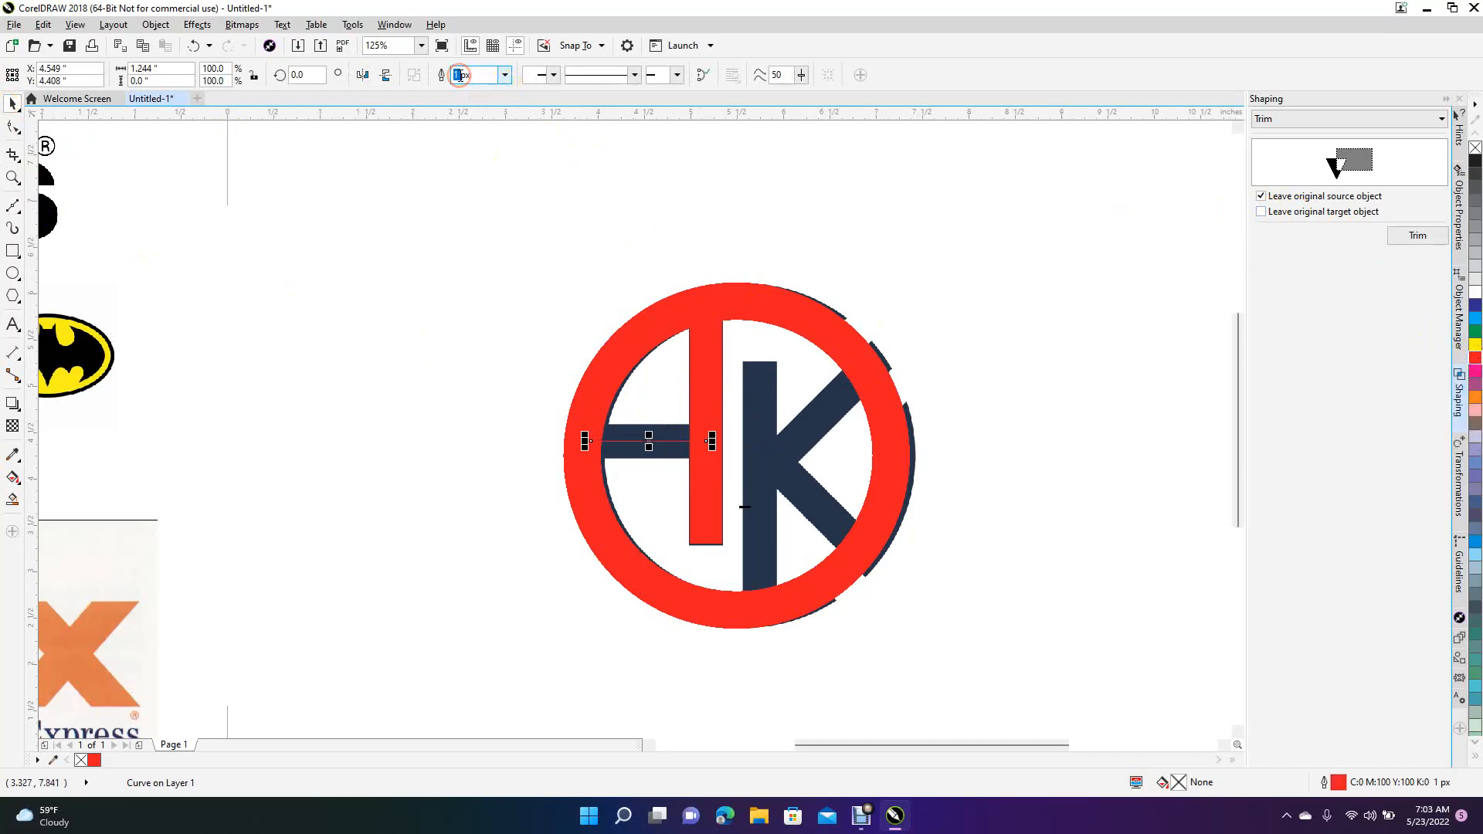
pyautogui.press('Return')
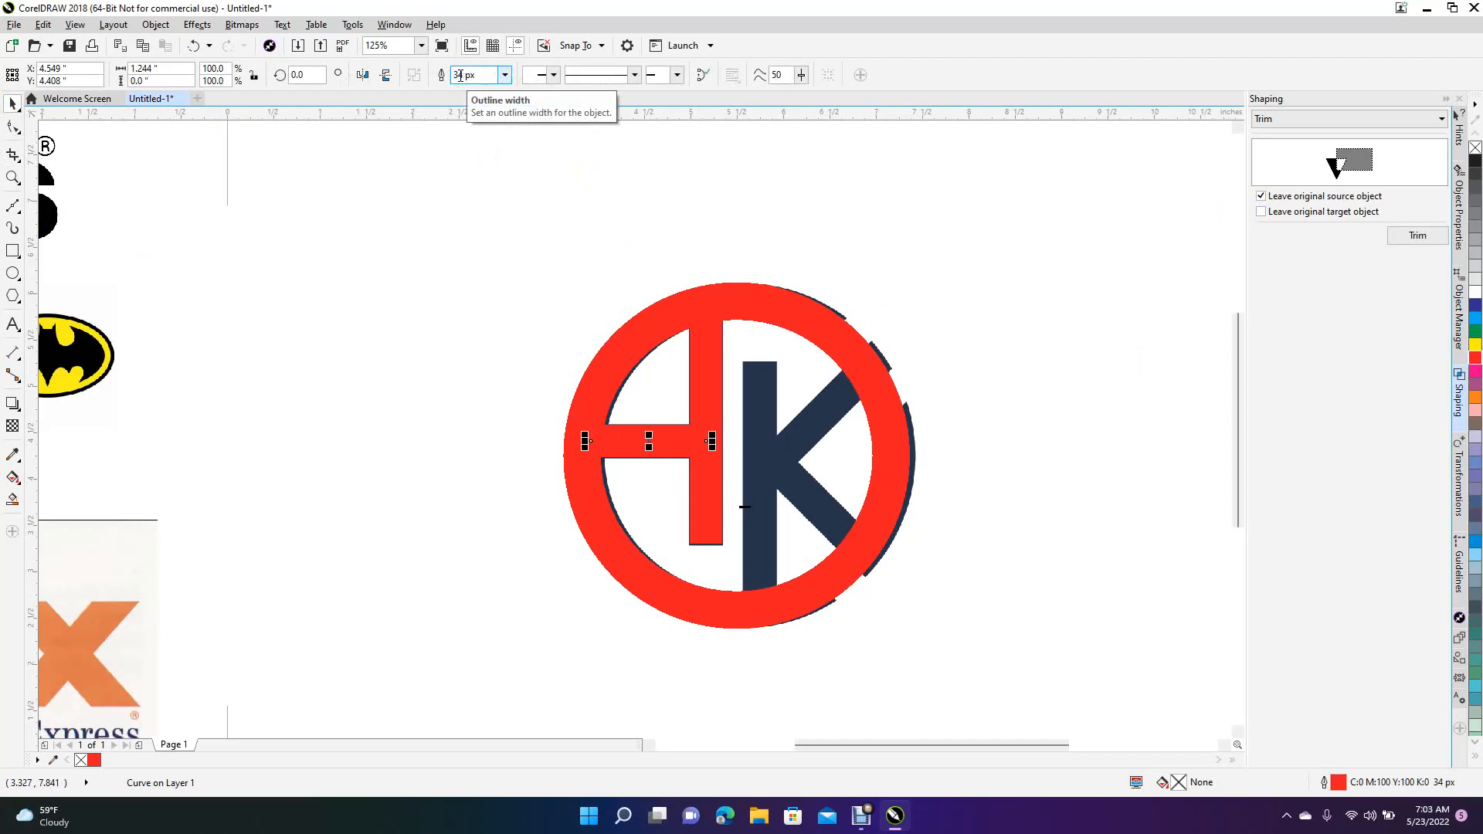
pyautogui.click(423, 186)
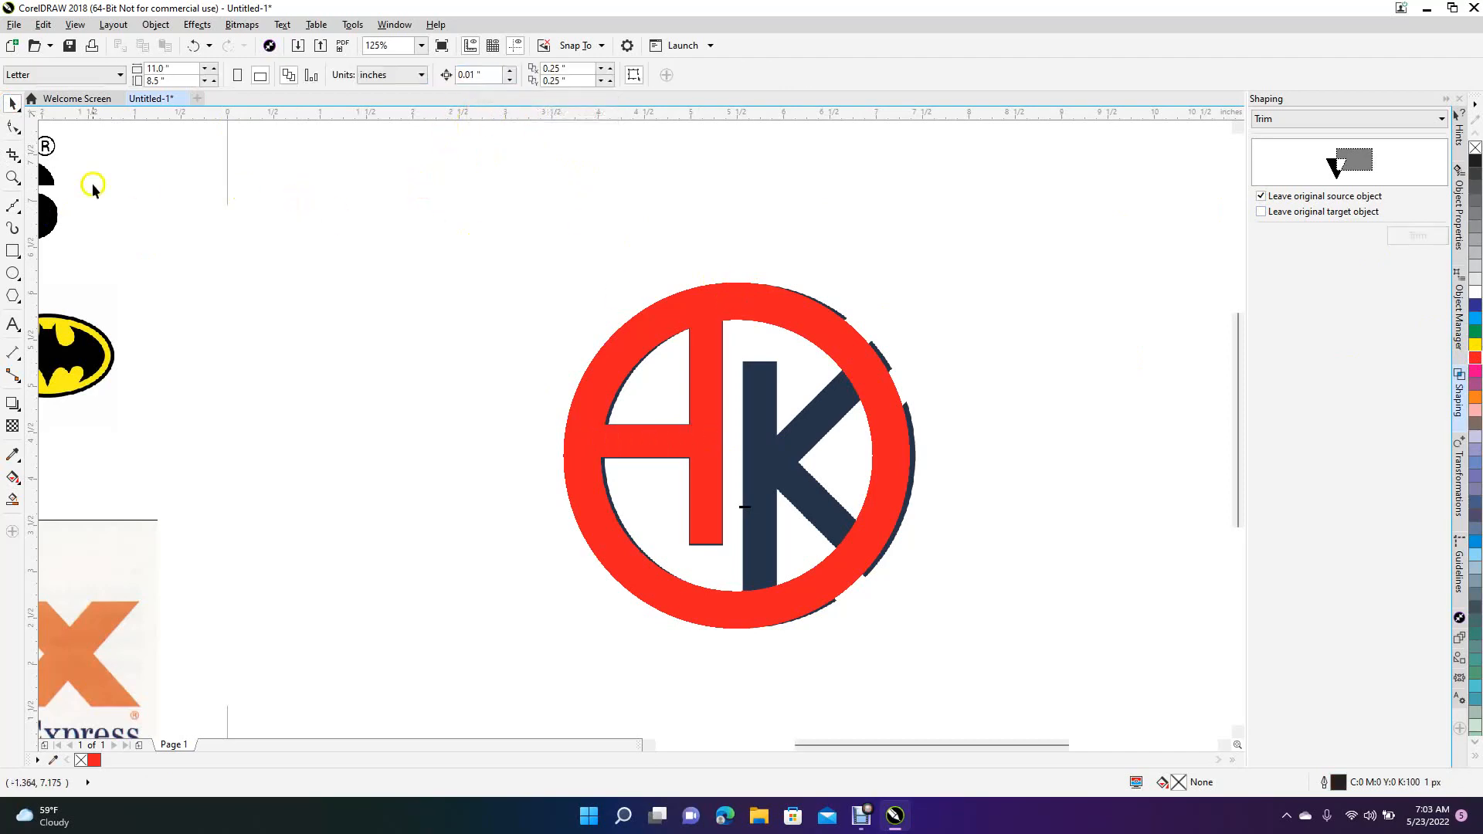
# Step: Draw a vertical line about 2.59 inches long along the centre of the K's stem, from the ring to the stem's upper end
pyautogui.click(13, 204)
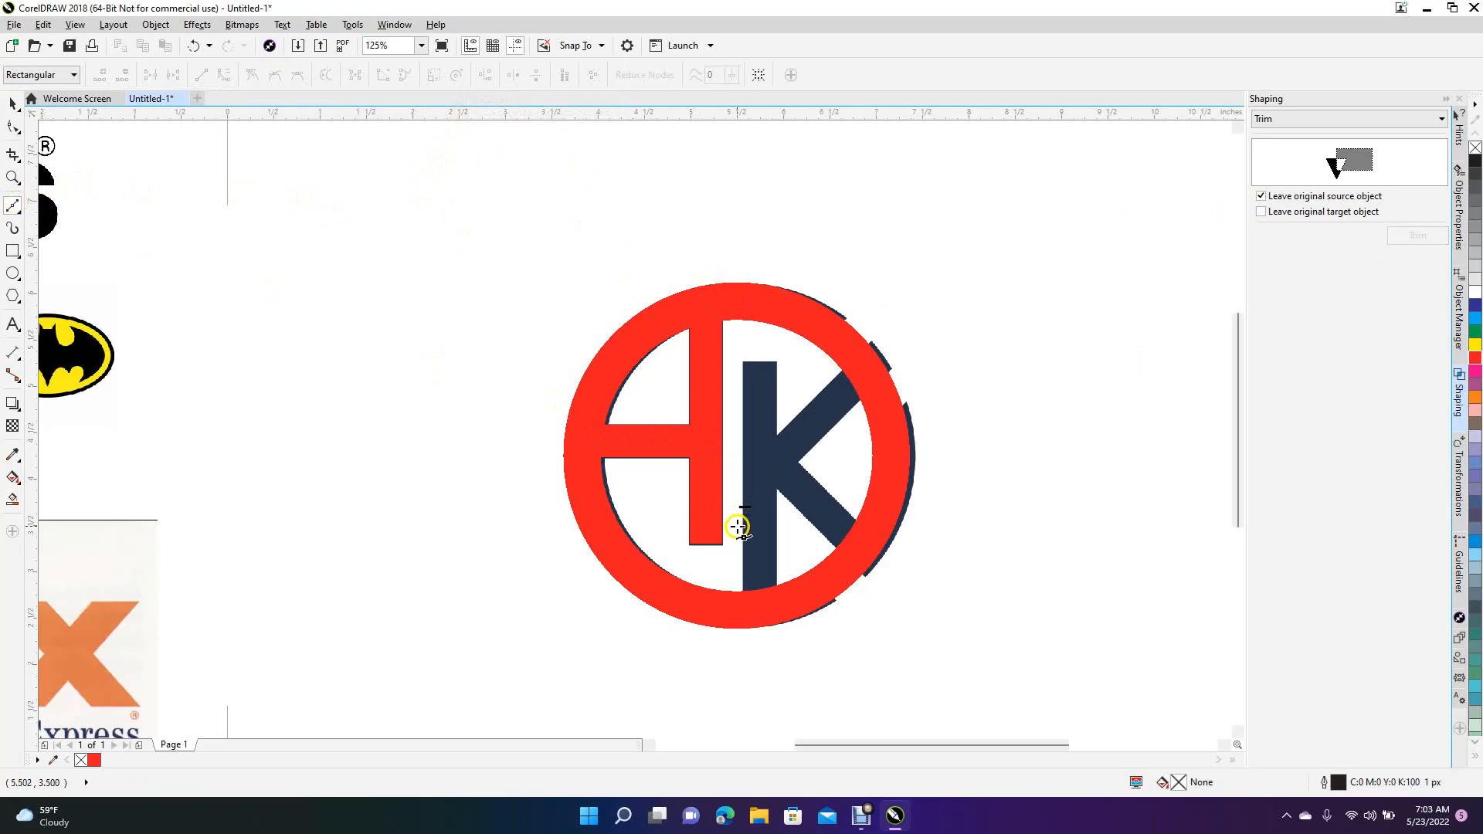
pyautogui.click(762, 603)
pyautogui.click(761, 363)
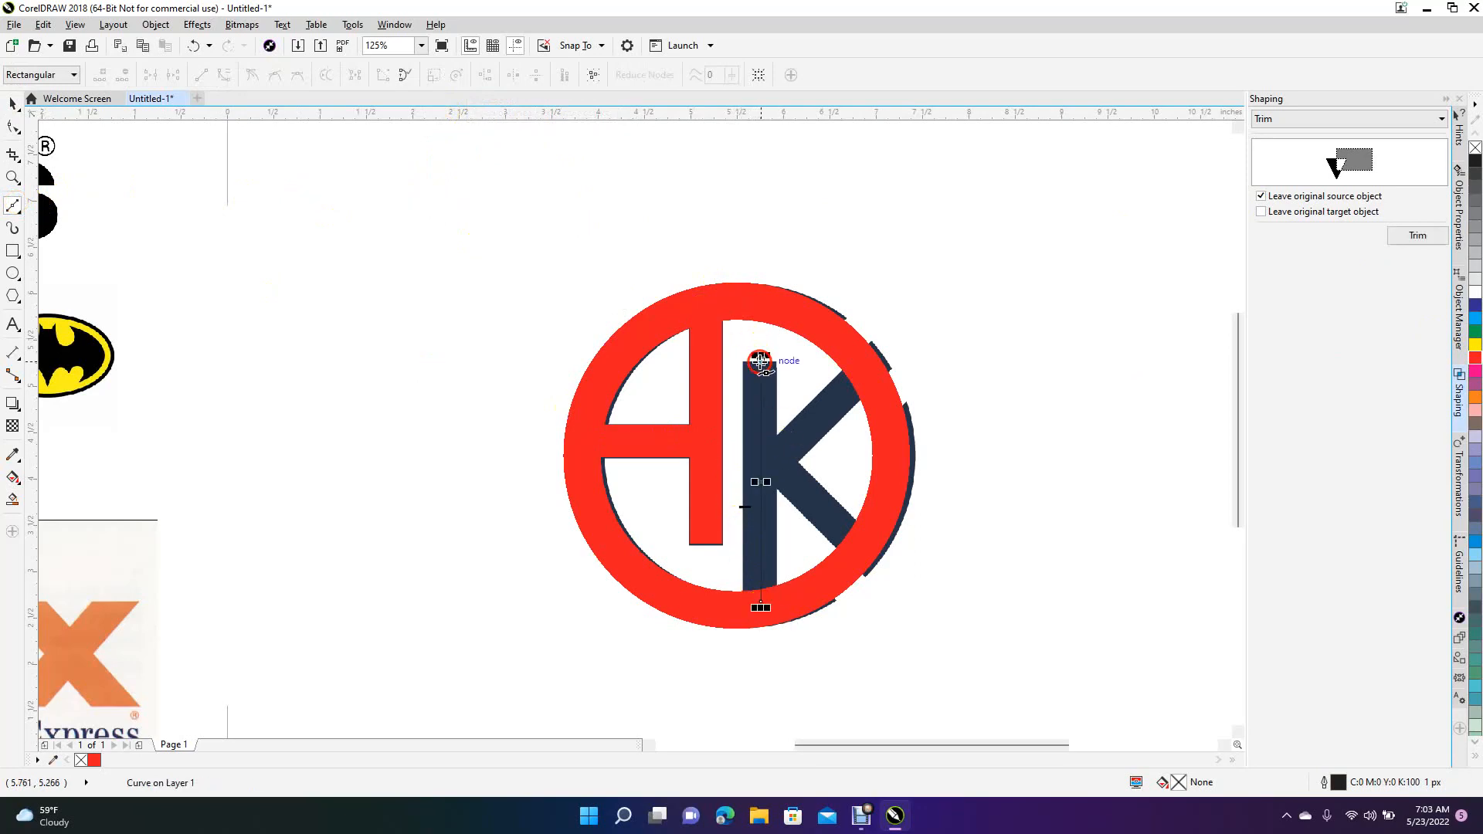
pyautogui.click(10, 103)
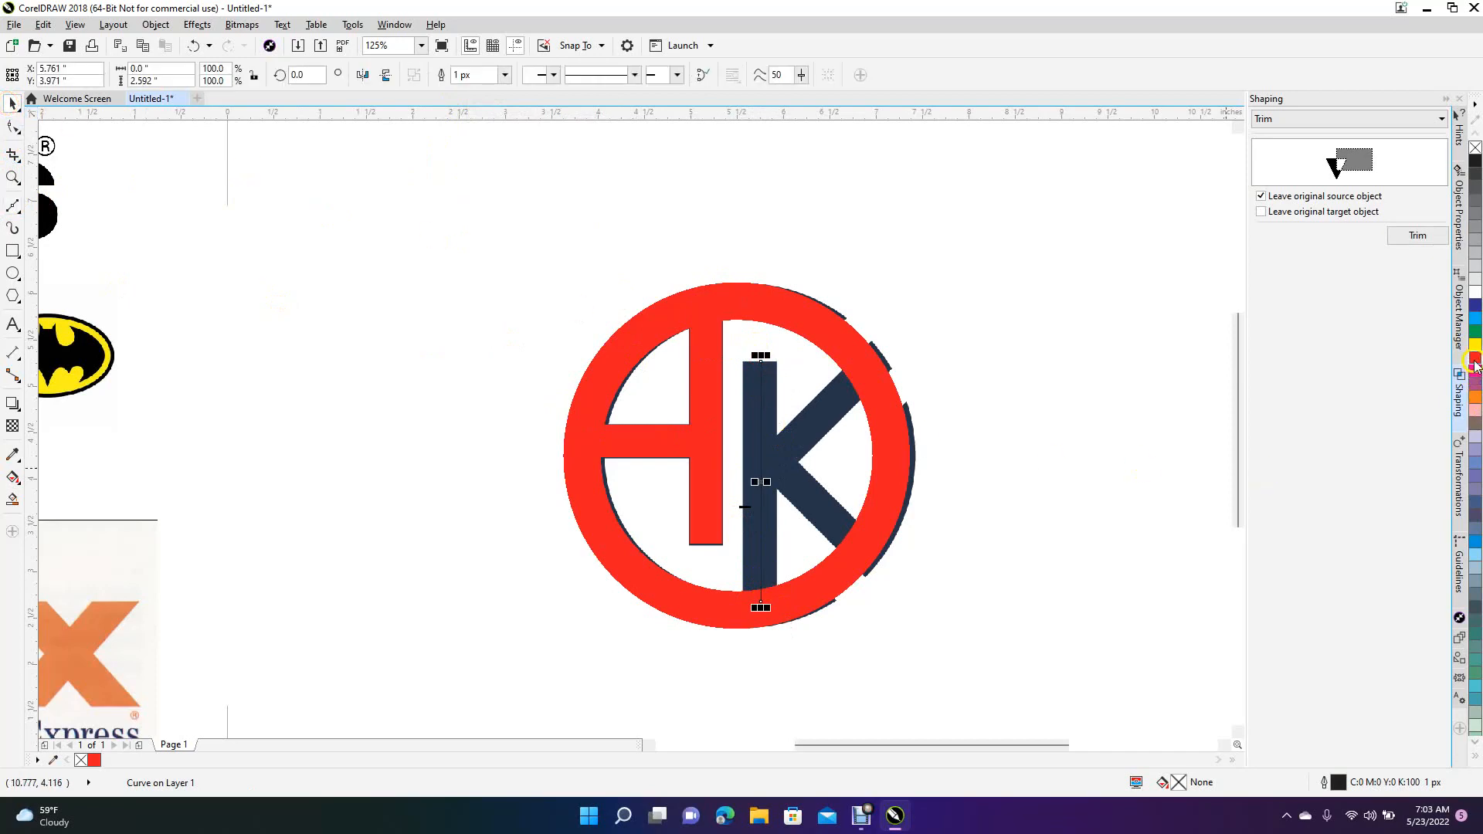
# Step: Colour the K stem line's outline red and set its width to 34 px
pyautogui.rightClick(1476, 360)
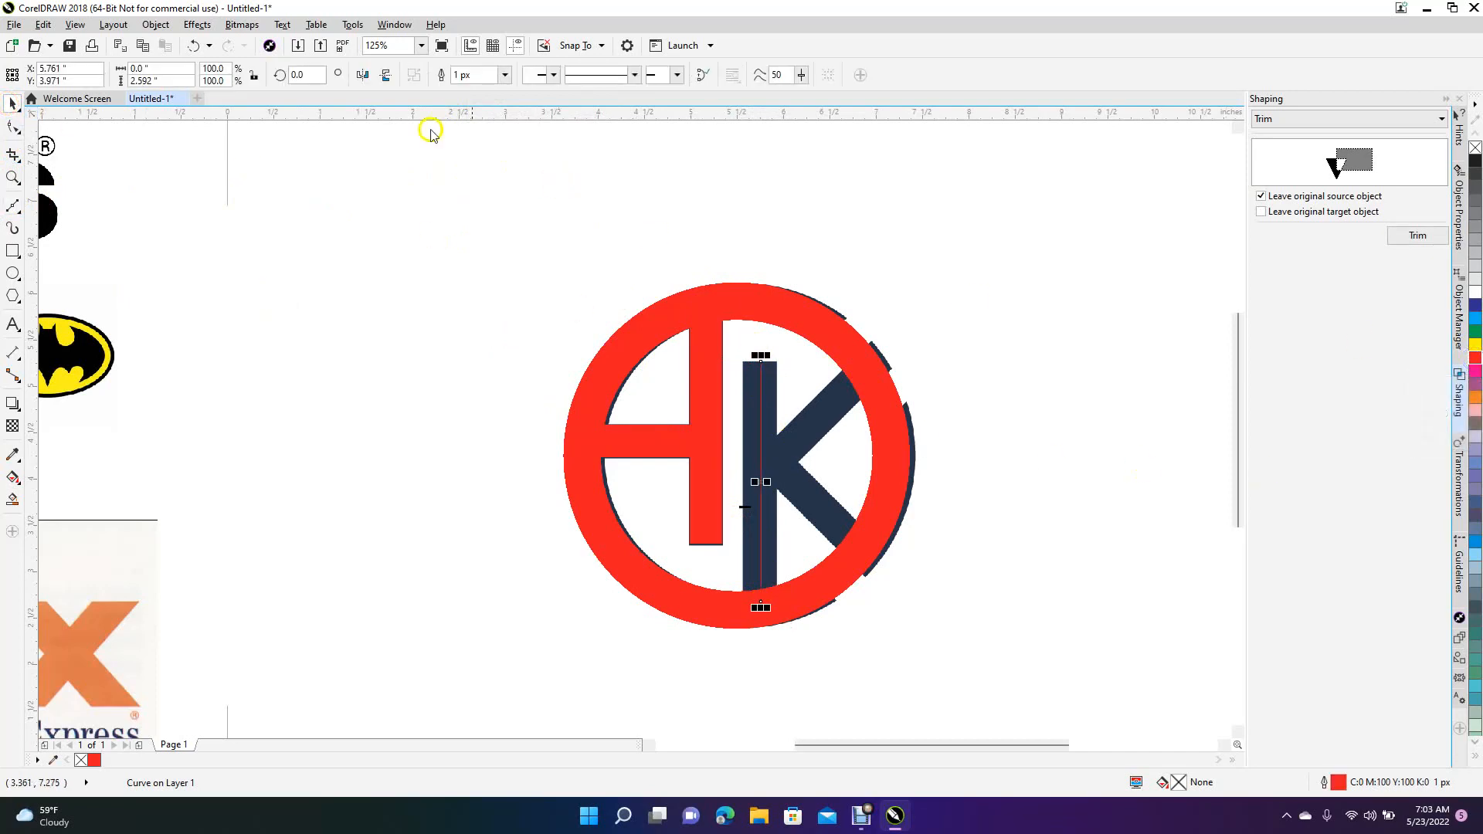
pyautogui.click(455, 77)
pyautogui.doubleClick(455, 75)
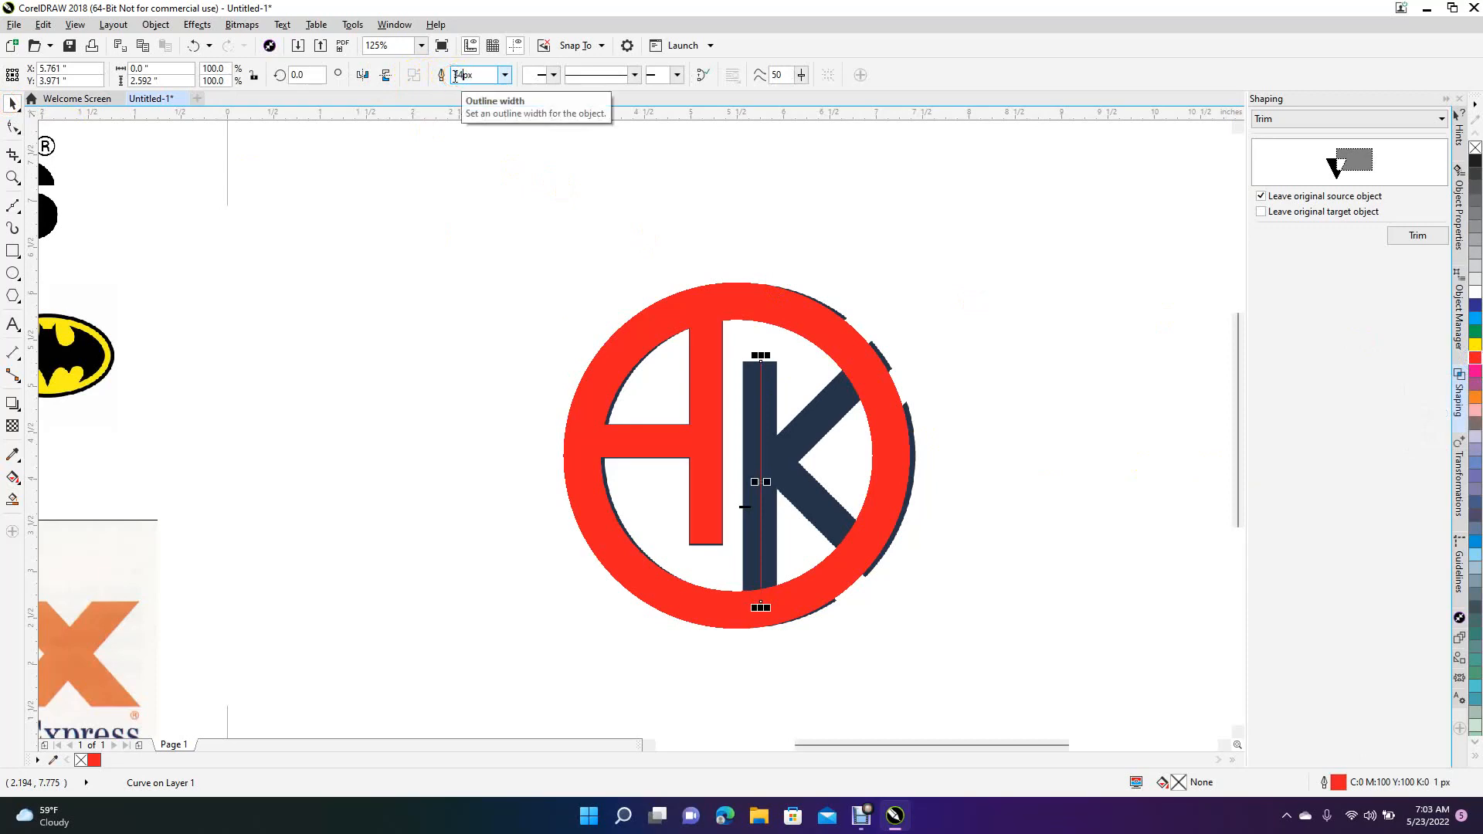
pyautogui.write('34')
pyautogui.press('Return')
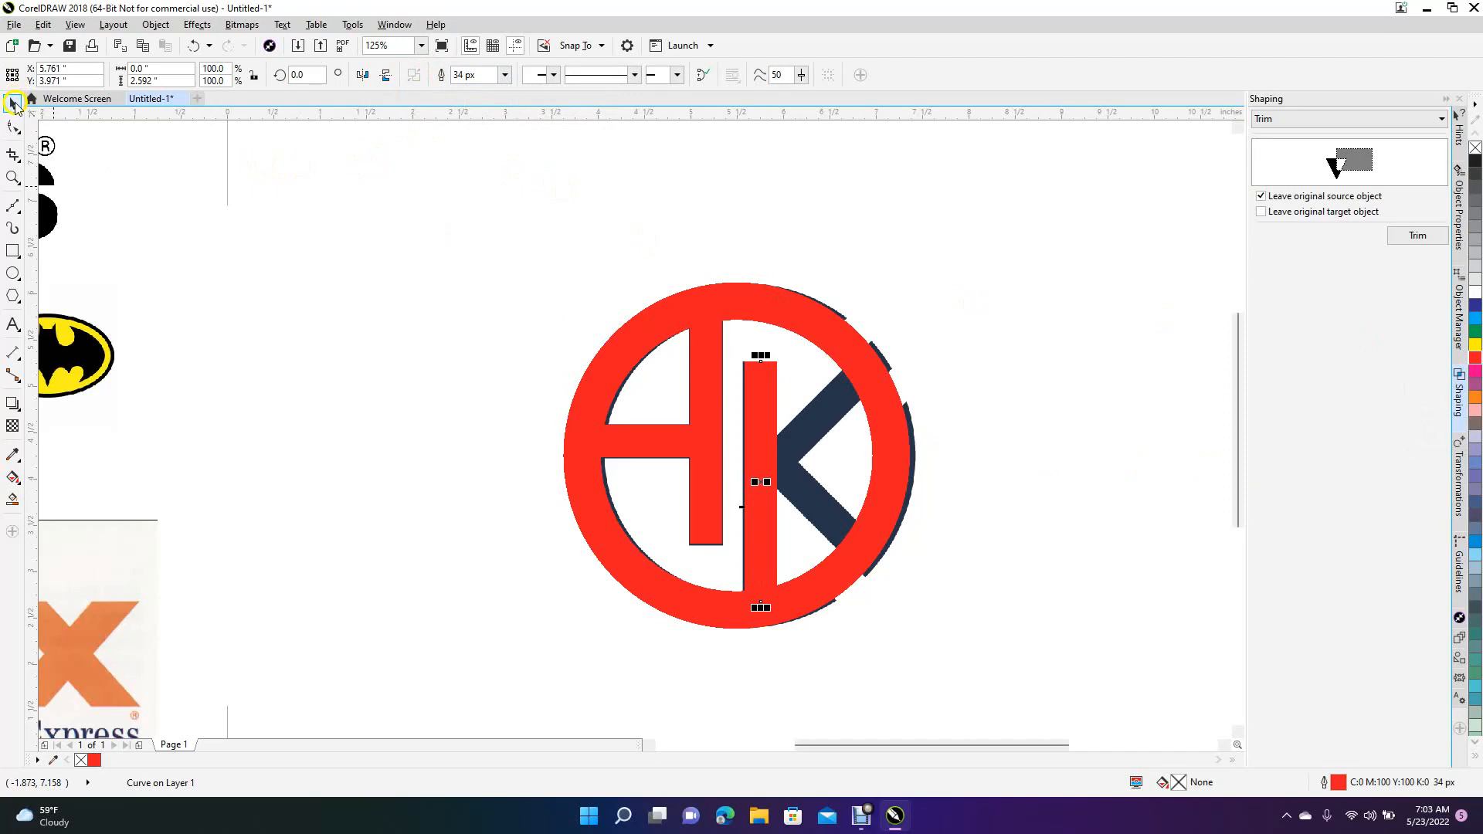
pyautogui.click(882, 165)
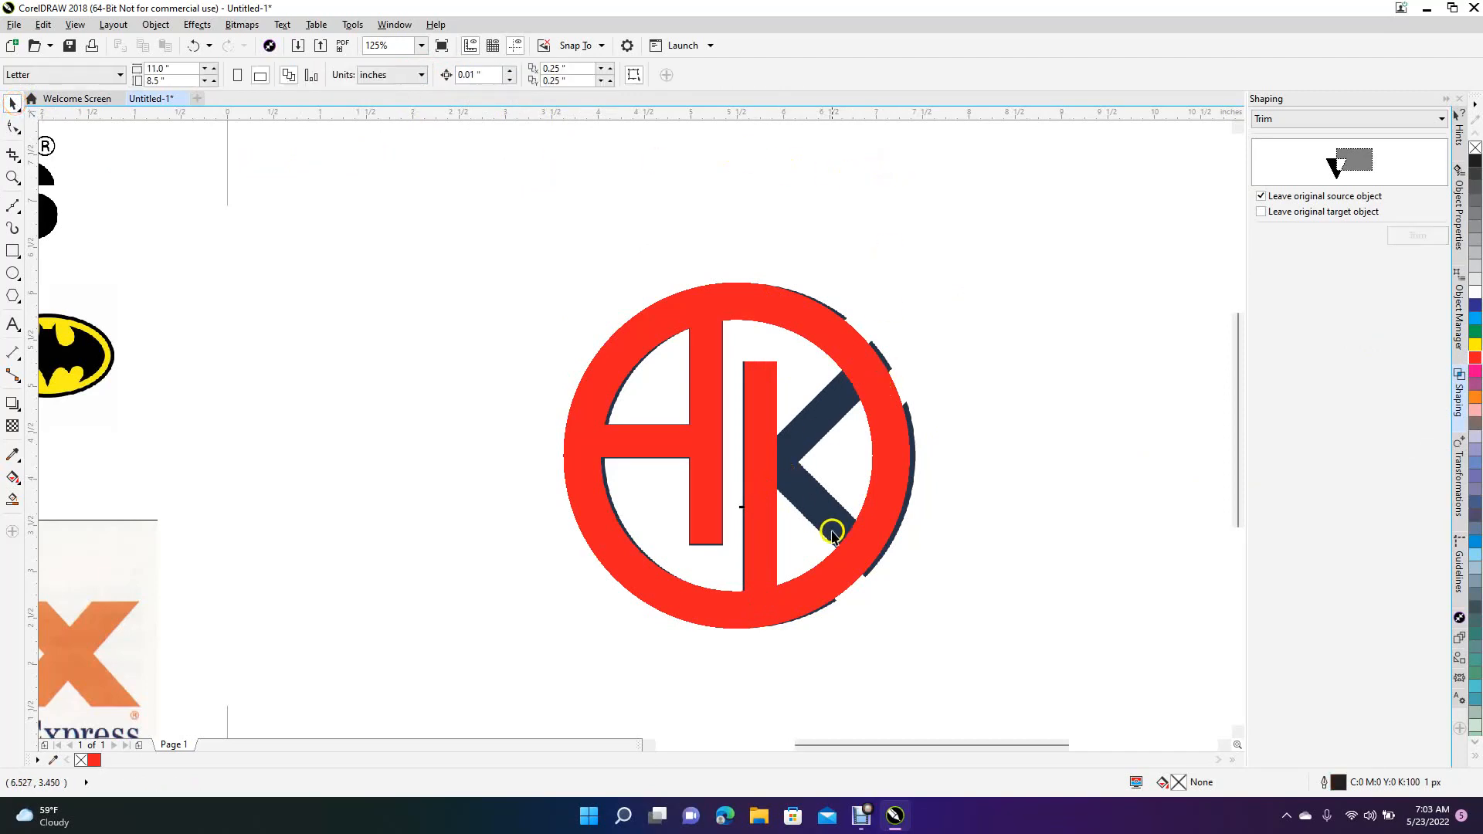
# Step: Draw a diagonal line spanning about 1.05 by 1.06 inches along the K's upper arm, with a red 34 px outline
pyautogui.click(13, 204)
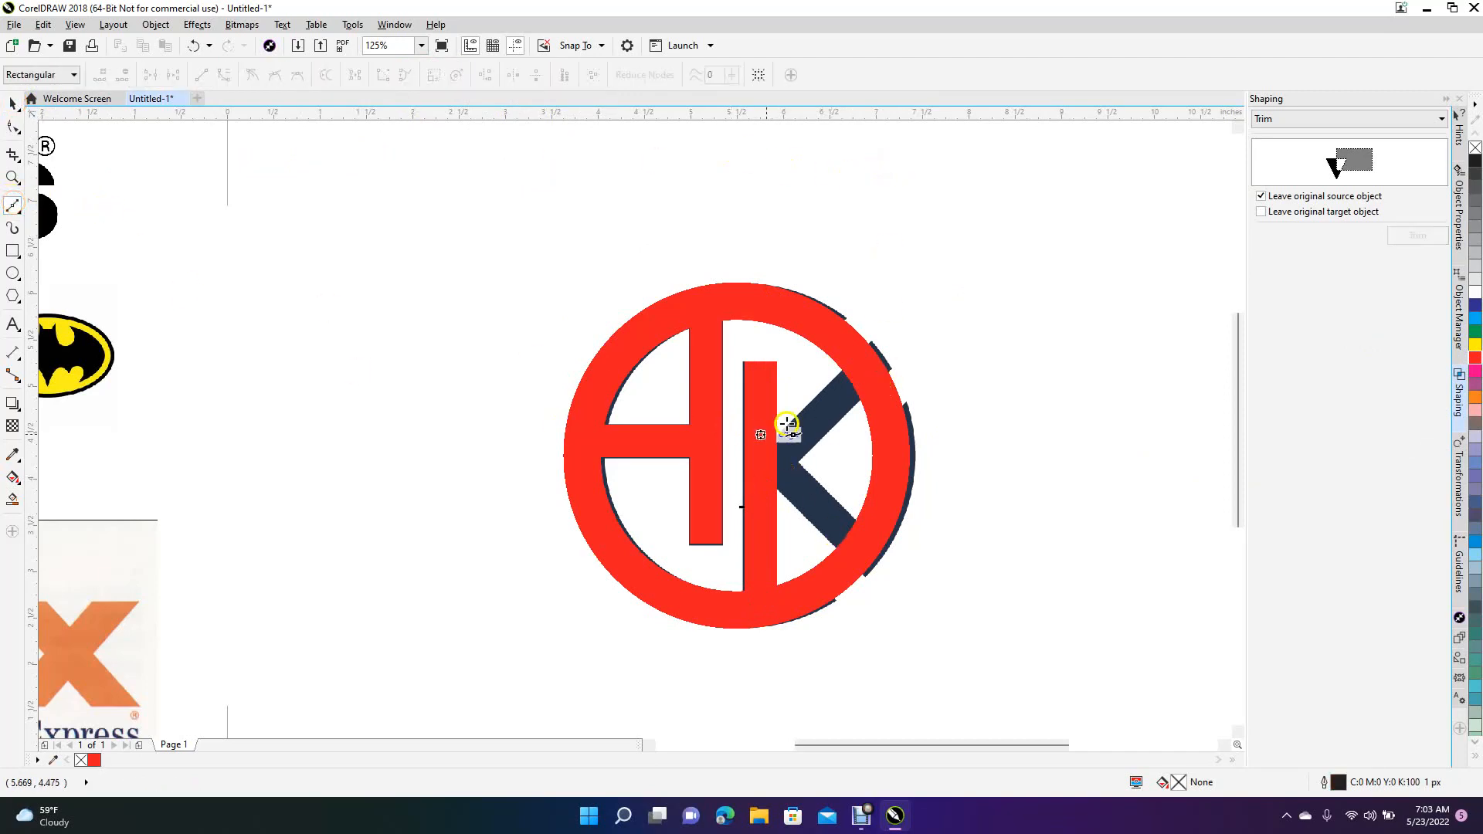
pyautogui.moveTo(865, 372); pyautogui.dragTo(768, 470)
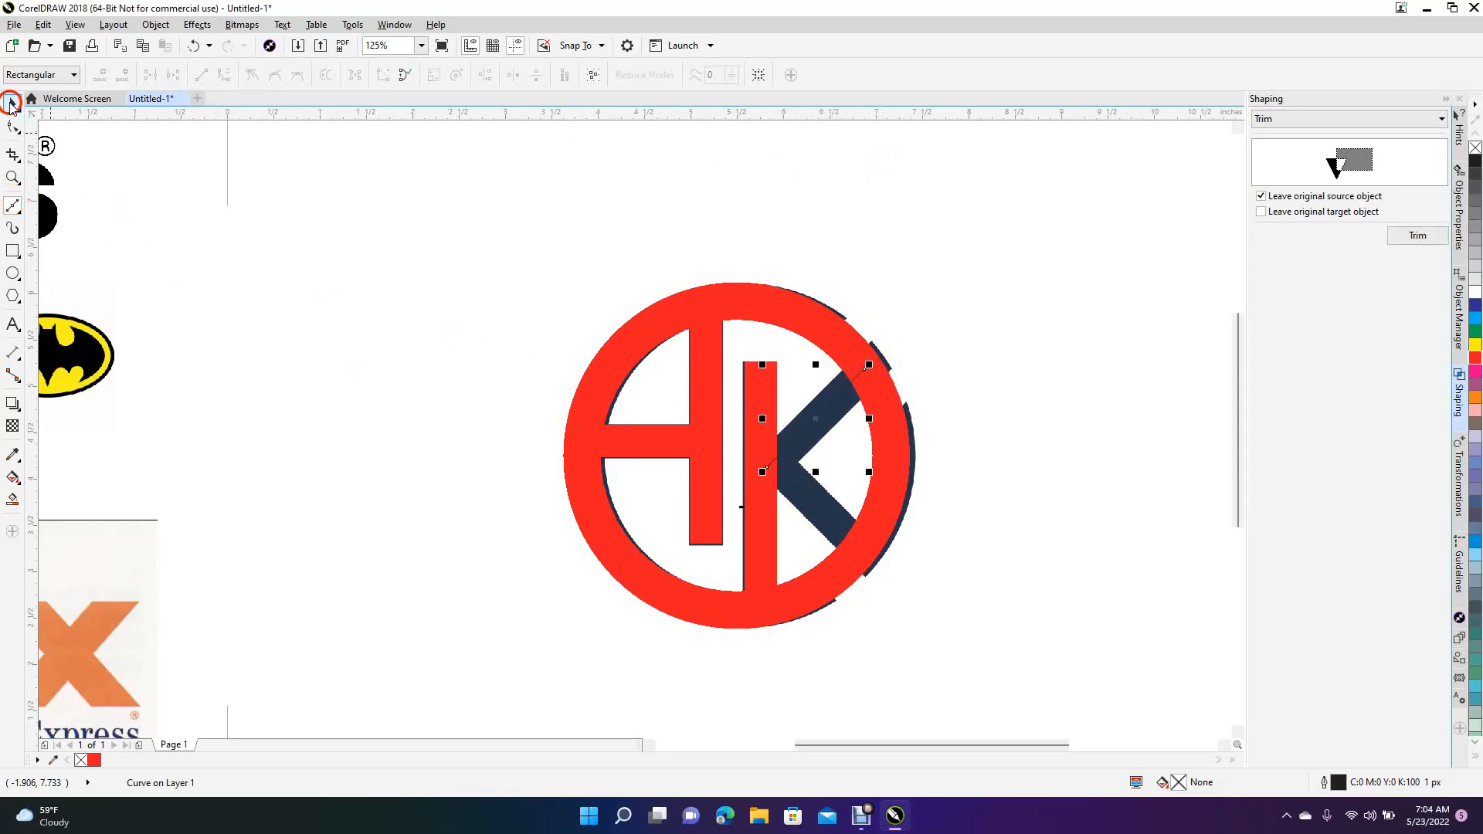
pyautogui.click(10, 103)
pyautogui.rightClick(1472, 363)
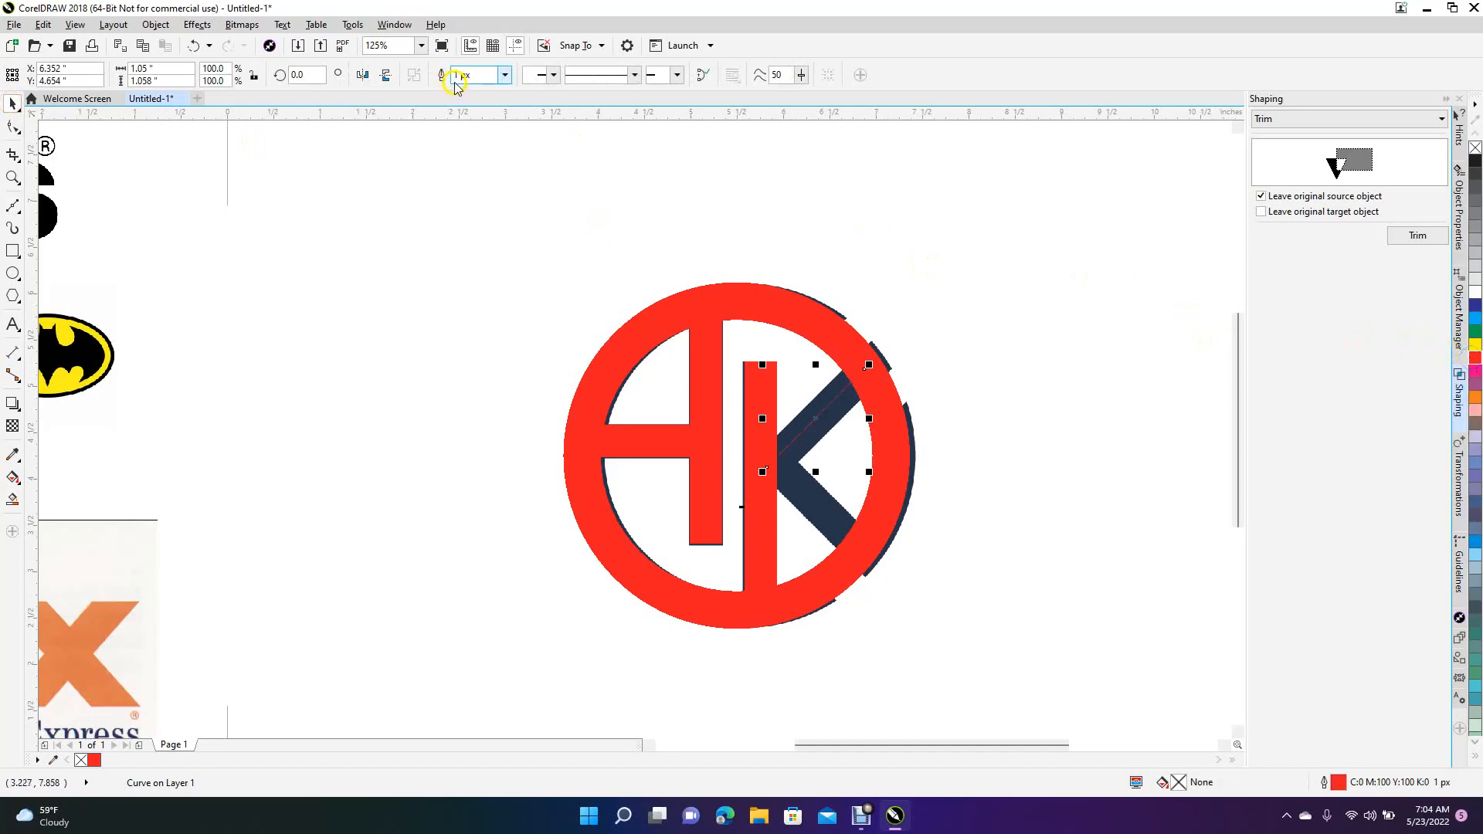
pyautogui.write('34')
pyautogui.press('Return')
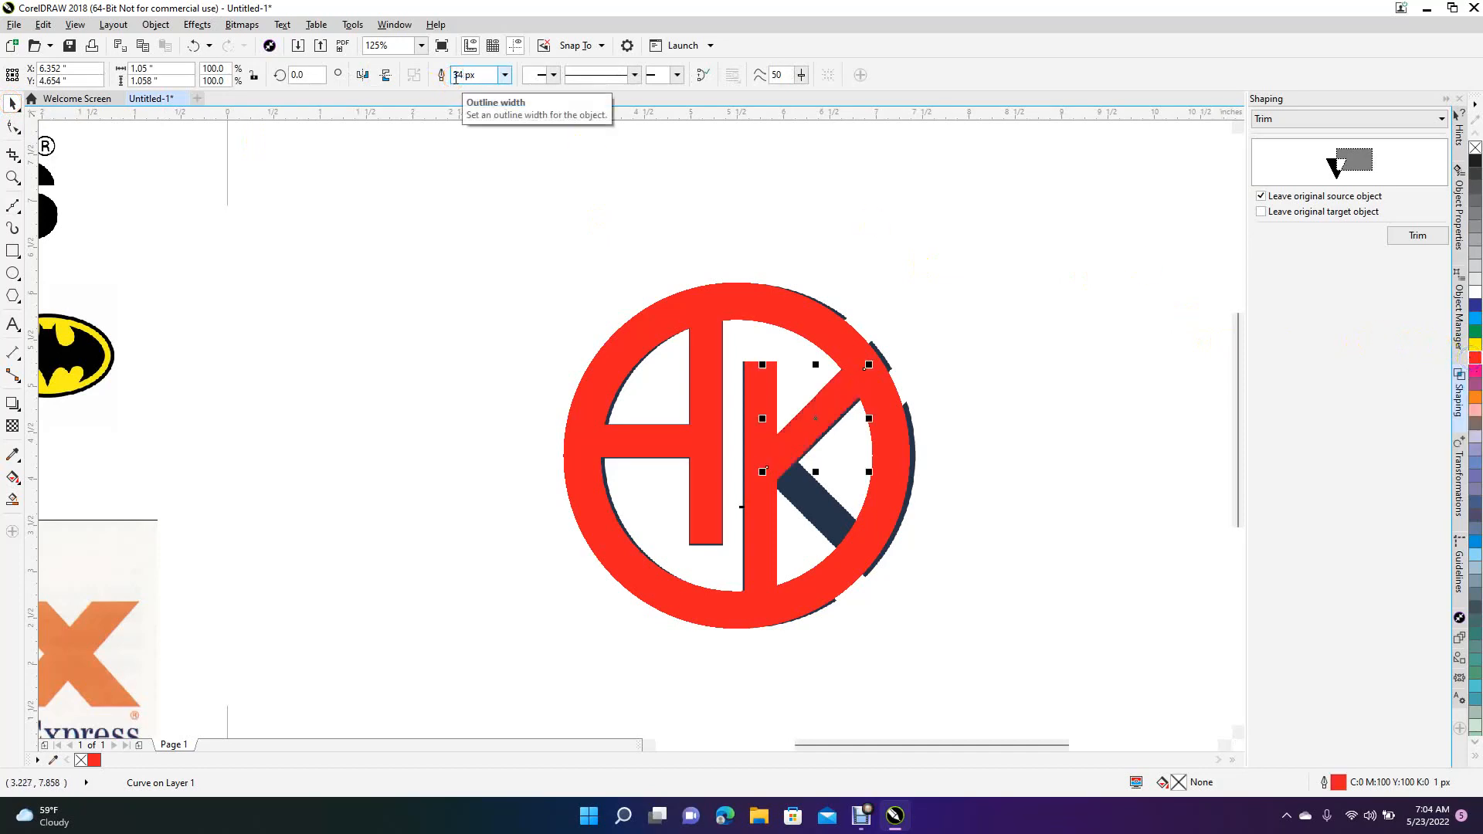
pyautogui.click(920, 247)
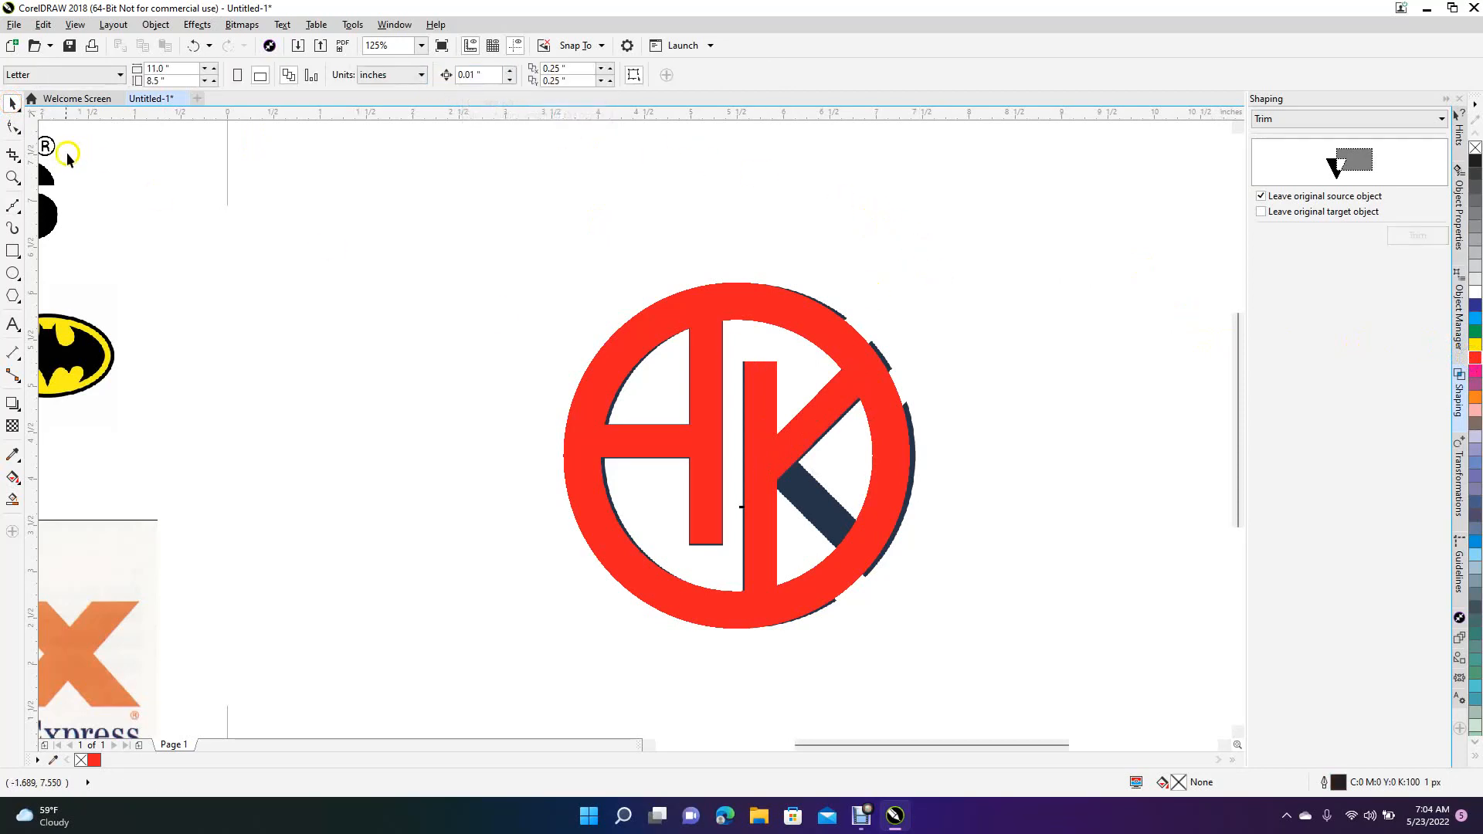
# Step: Draw a diagonal line spanning about 0.87 by 0.86 inches along the K's lower arm, with a red 34 px outline
pyautogui.click(13, 205)
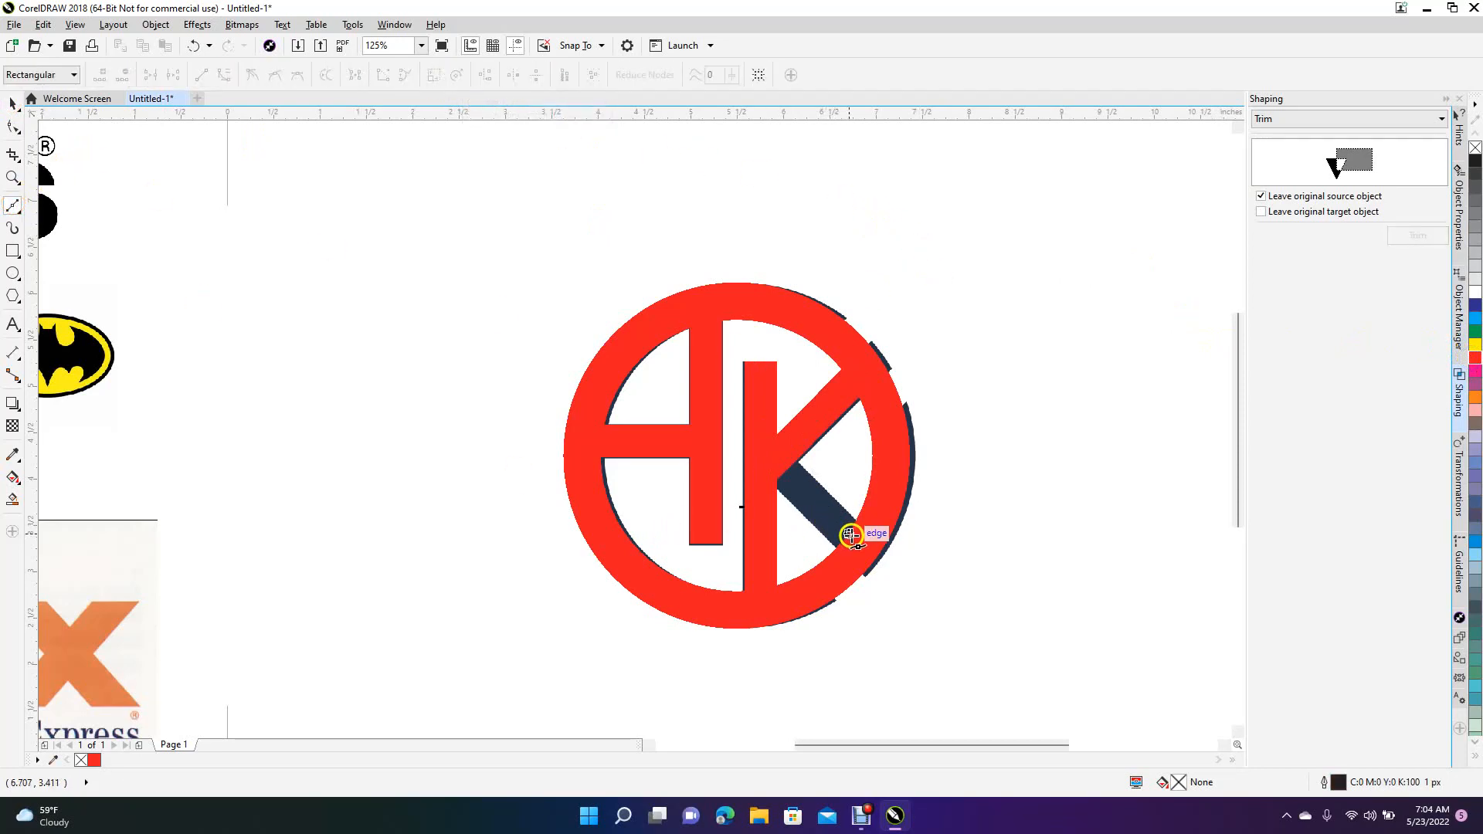
pyautogui.moveTo(853, 543); pyautogui.dragTo(773, 462)
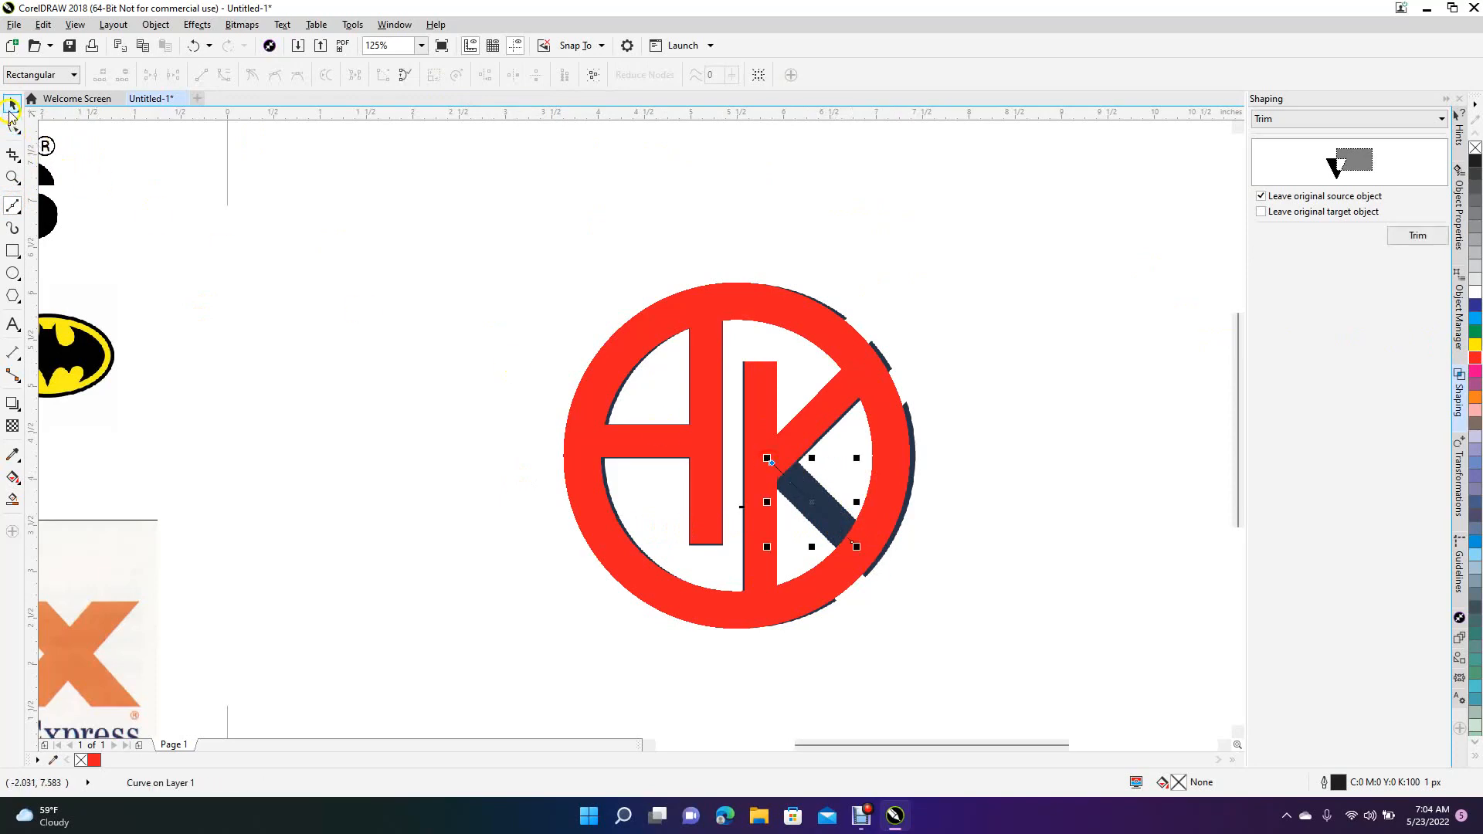
pyautogui.click(9, 103)
pyautogui.rightClick(1475, 357)
pyautogui.click(457, 75)
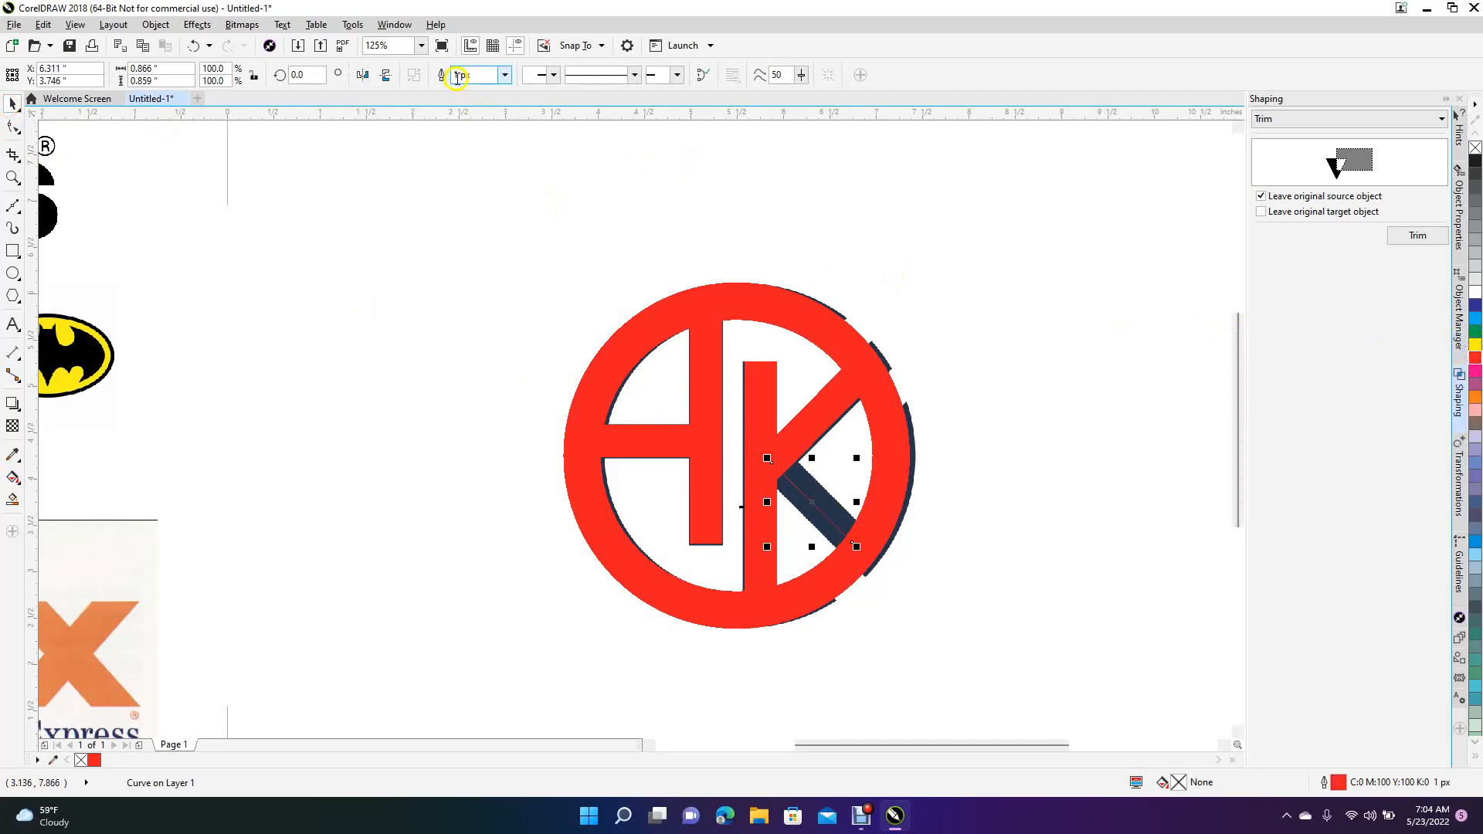
pyautogui.write('34')
pyautogui.press('Return')
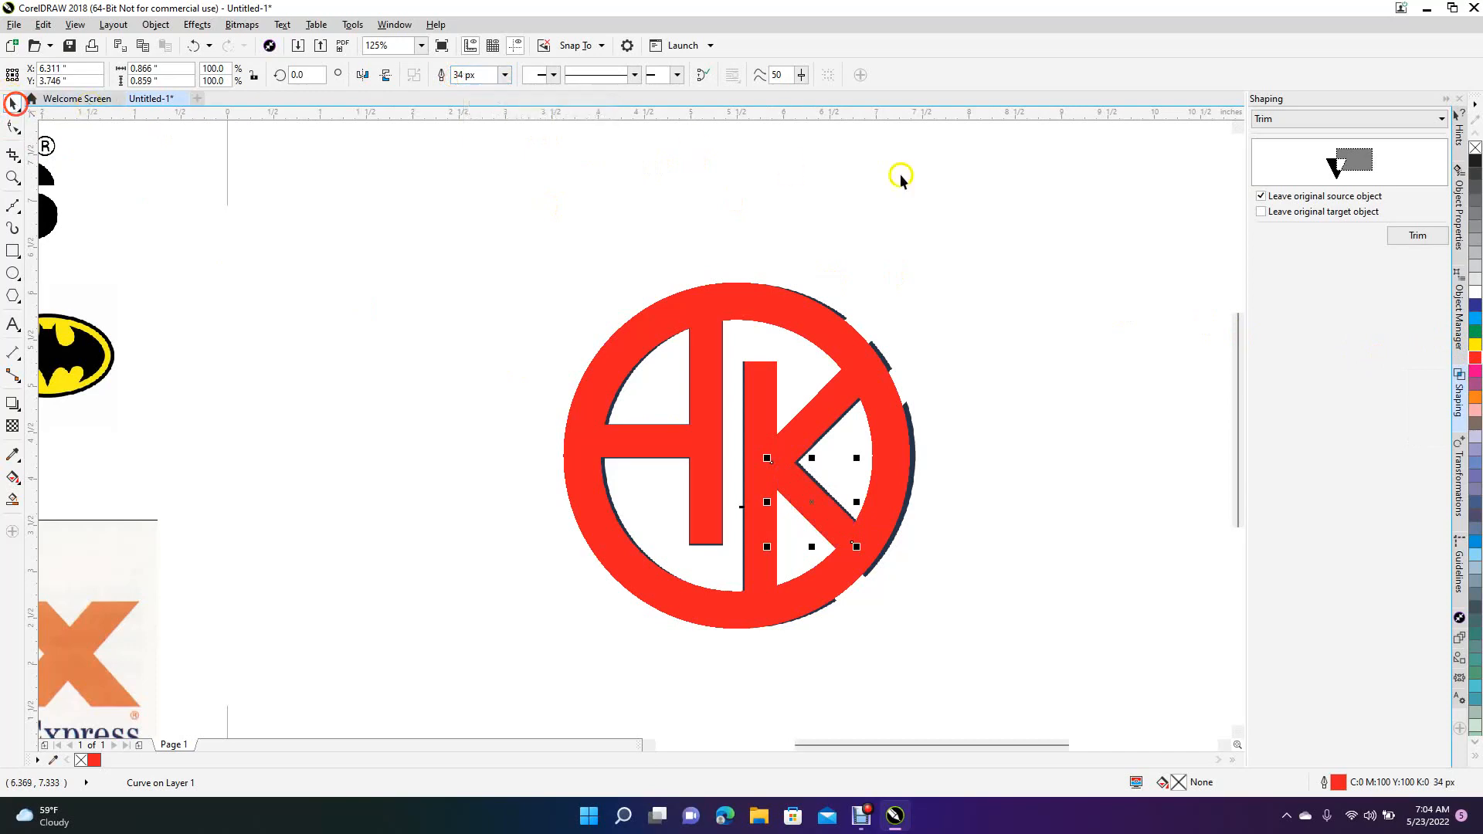
pyautogui.click(1009, 321)
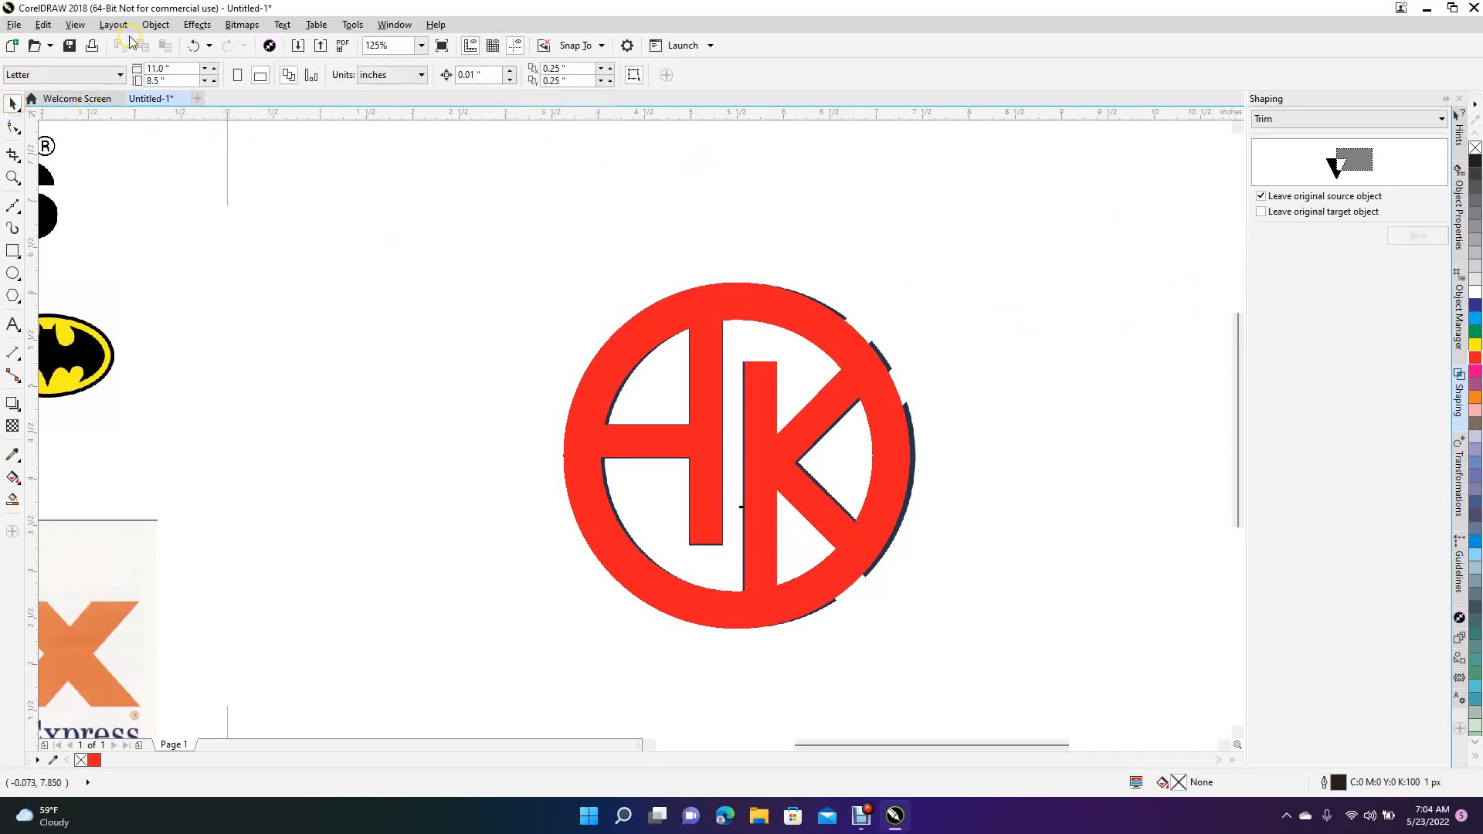
# Step: Switch to Wireframe view and convert the outlines of the five letter lines to objects
pyautogui.click(75, 24)
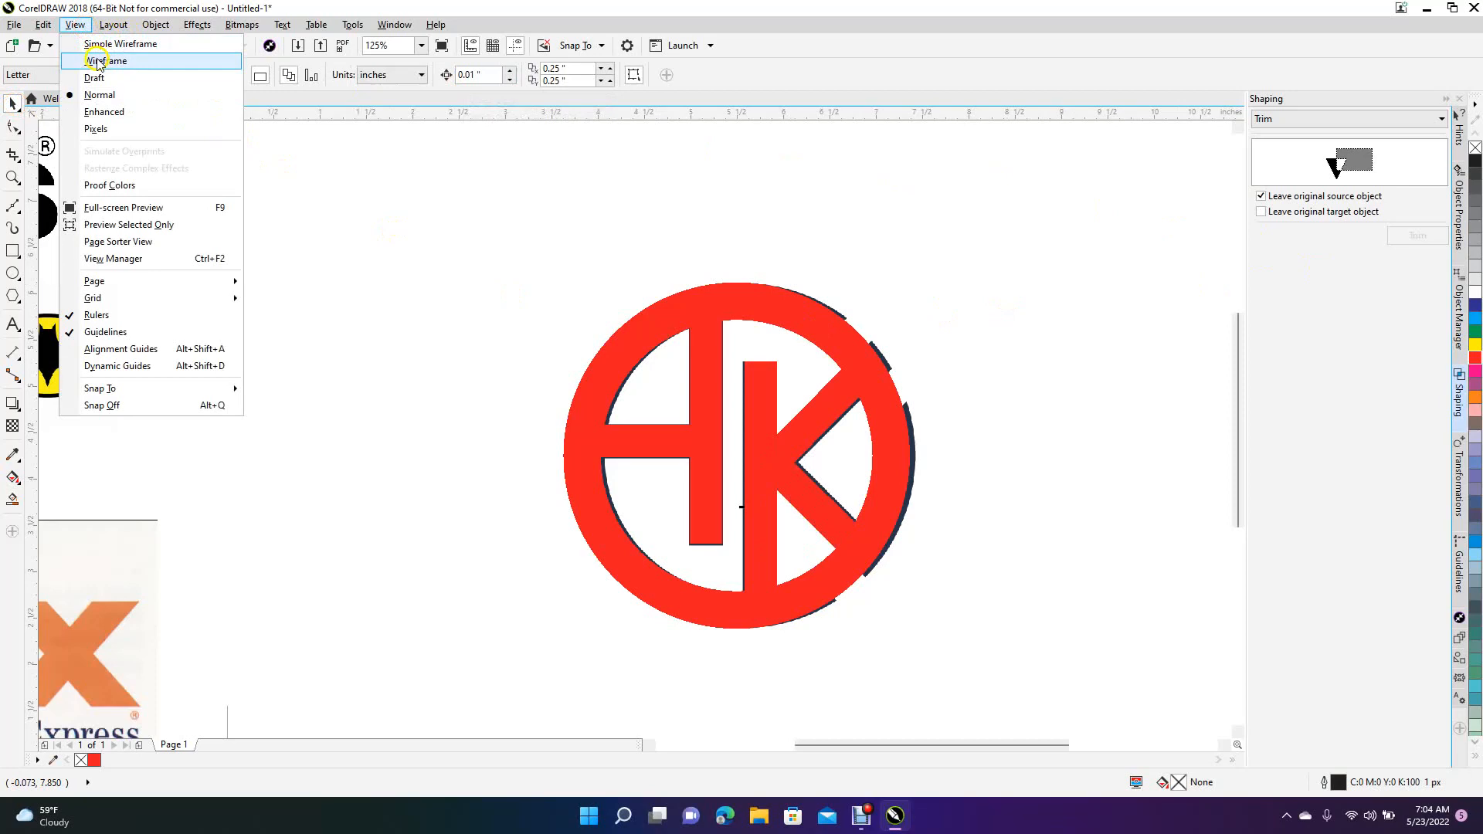
pyautogui.click(99, 60)
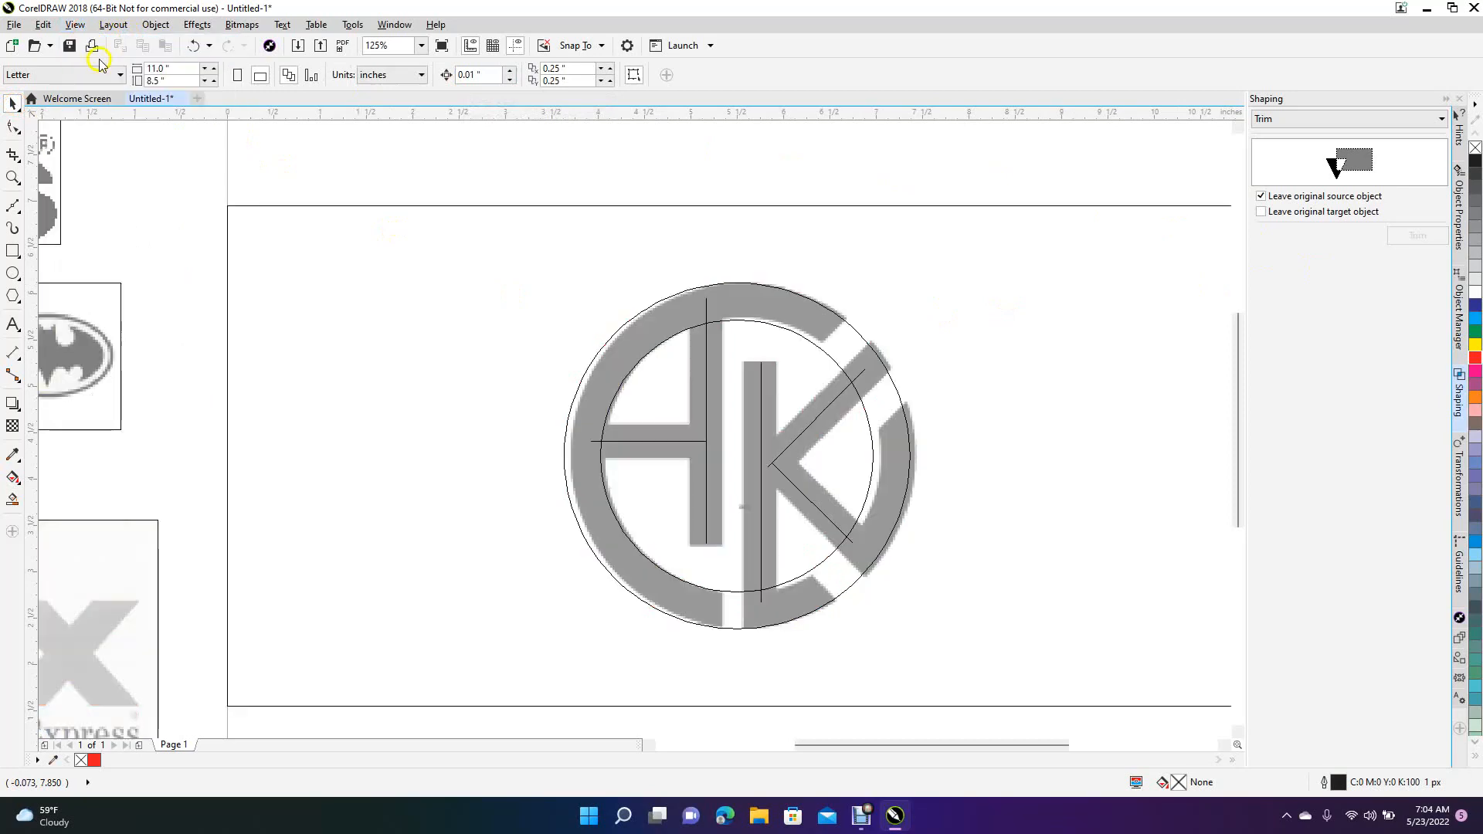
pyautogui.click(635, 443)
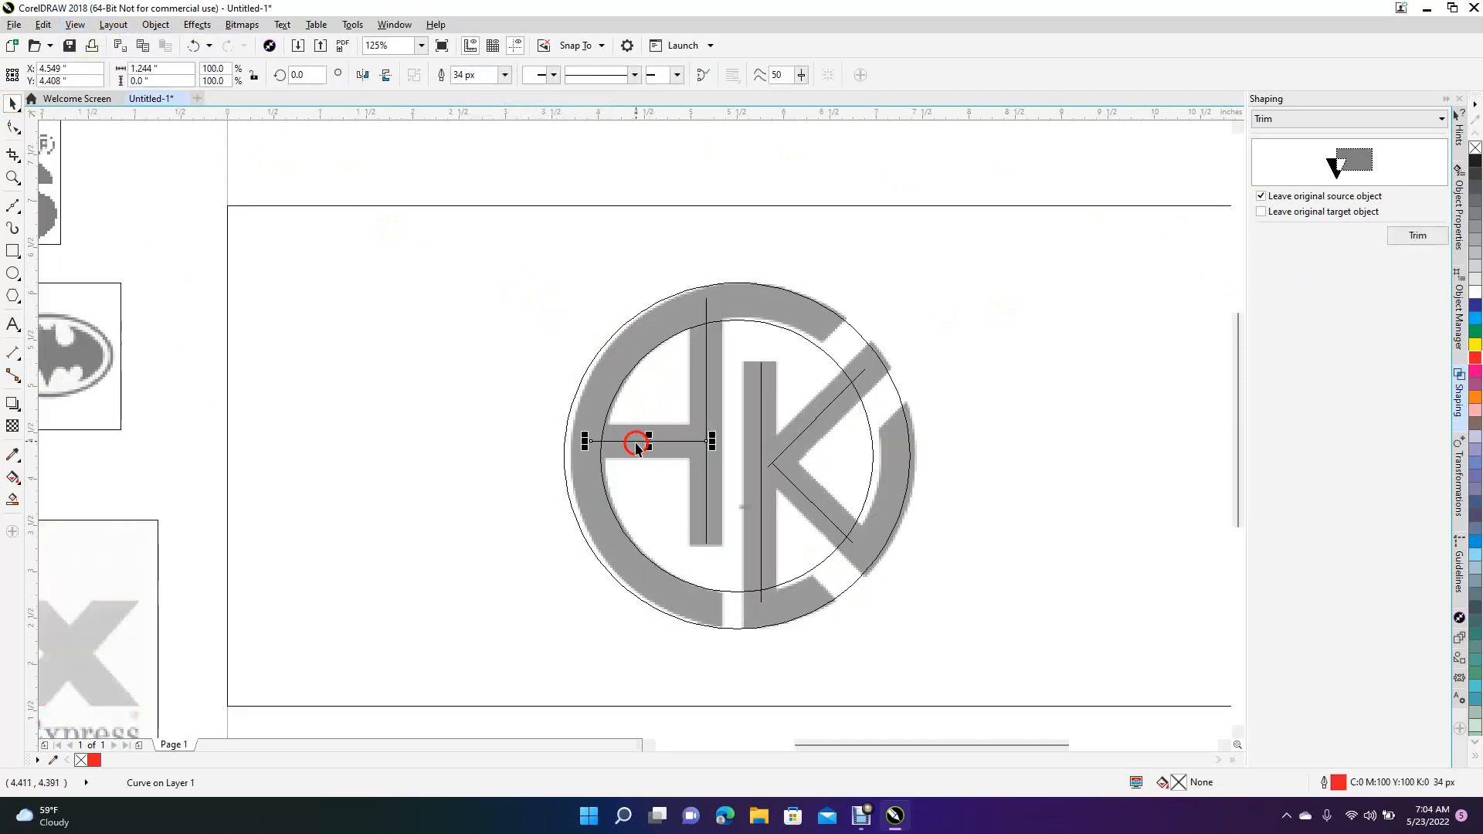
pyautogui.keyDown('shift'); pyautogui.click(707, 408); pyautogui.keyUp('shift')
pyautogui.keyDown('shift'); pyautogui.click(761, 425); pyautogui.keyUp('shift')
pyautogui.keyDown('shift'); pyautogui.click(803, 437); pyautogui.keyUp('shift')
pyautogui.keyDown('shift'); pyautogui.click(799, 497); pyautogui.keyUp('shift')
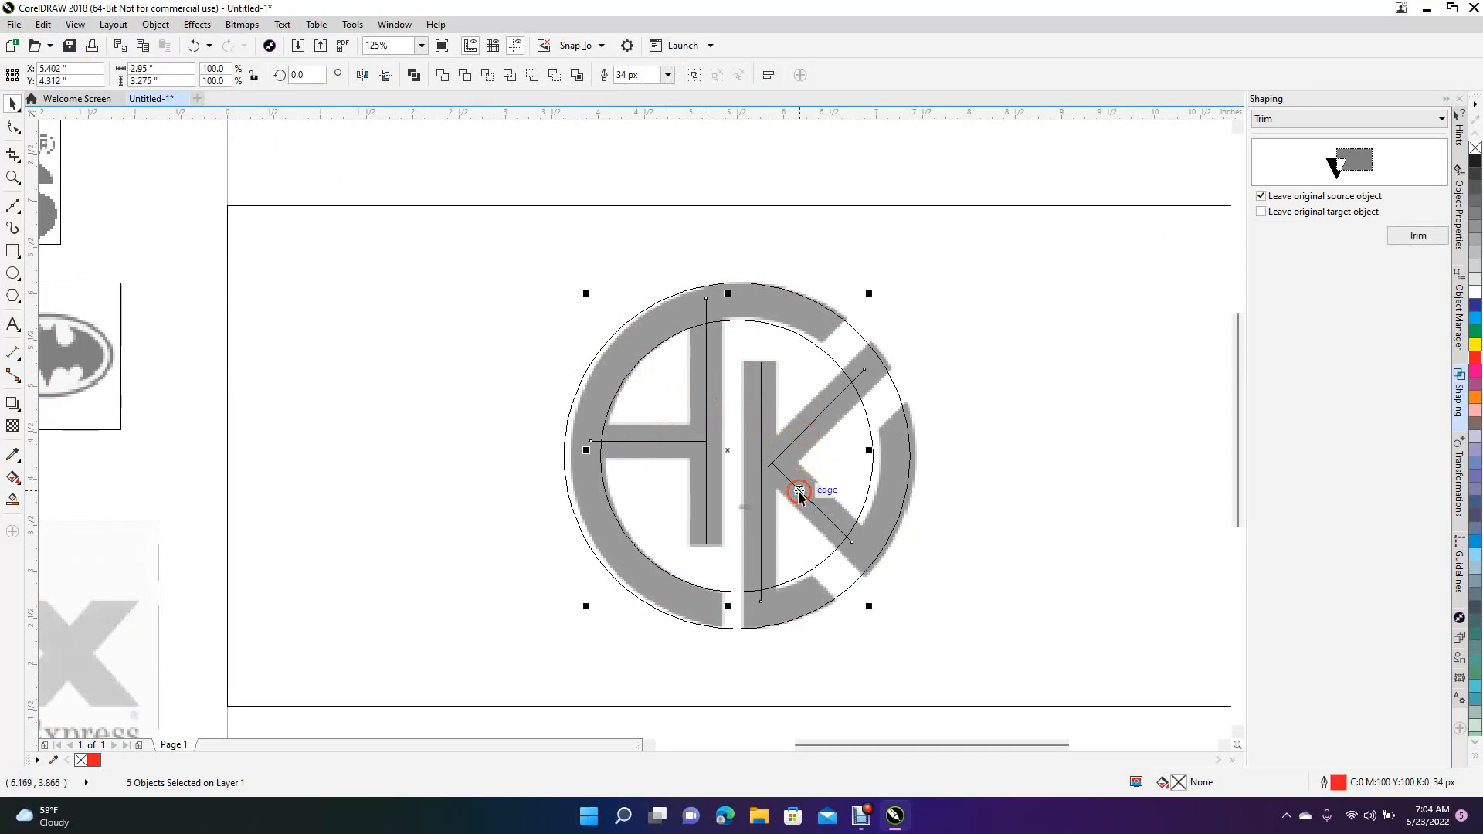
pyautogui.click(157, 26)
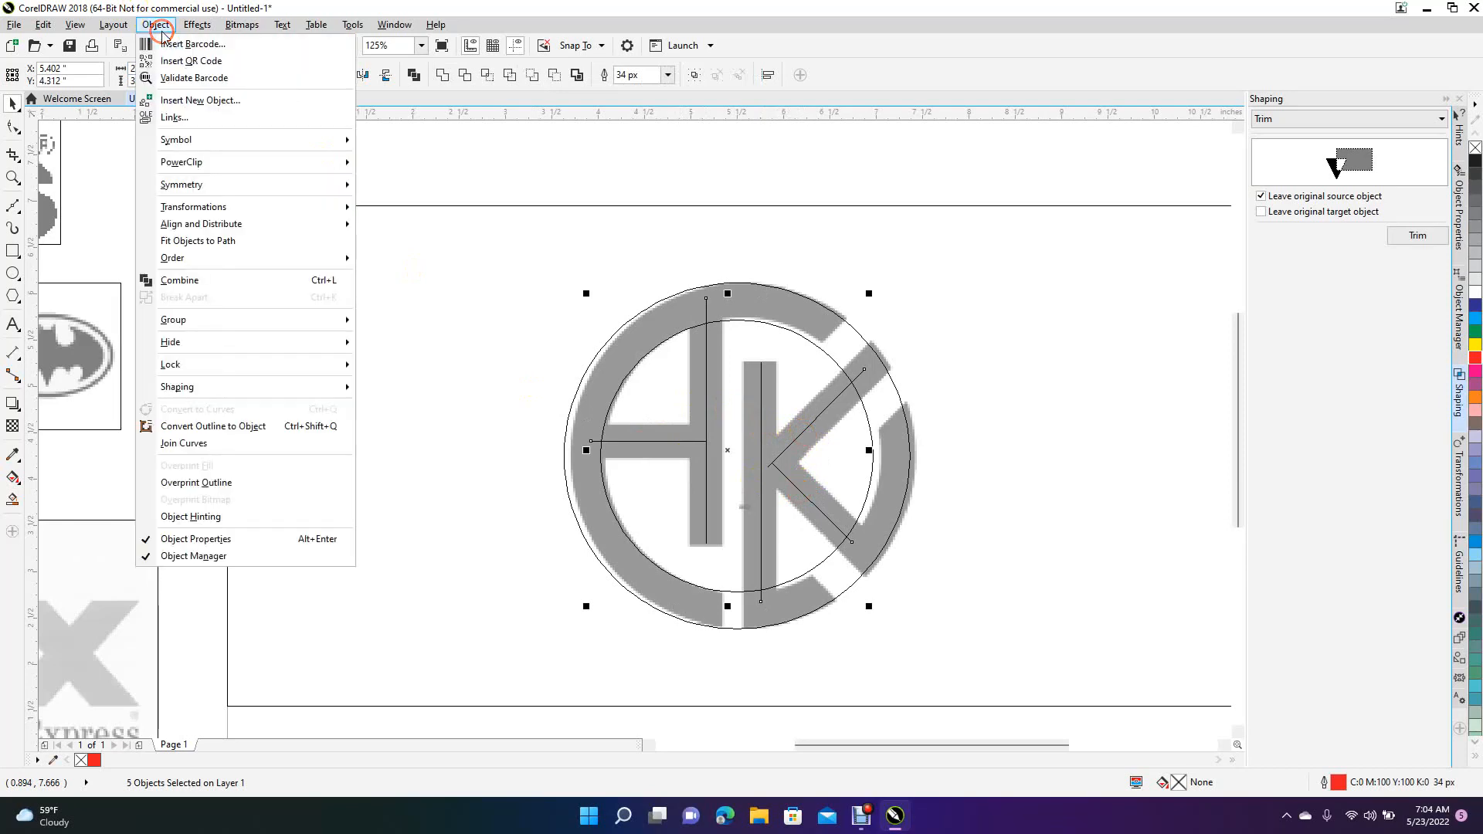
pyautogui.click(218, 427)
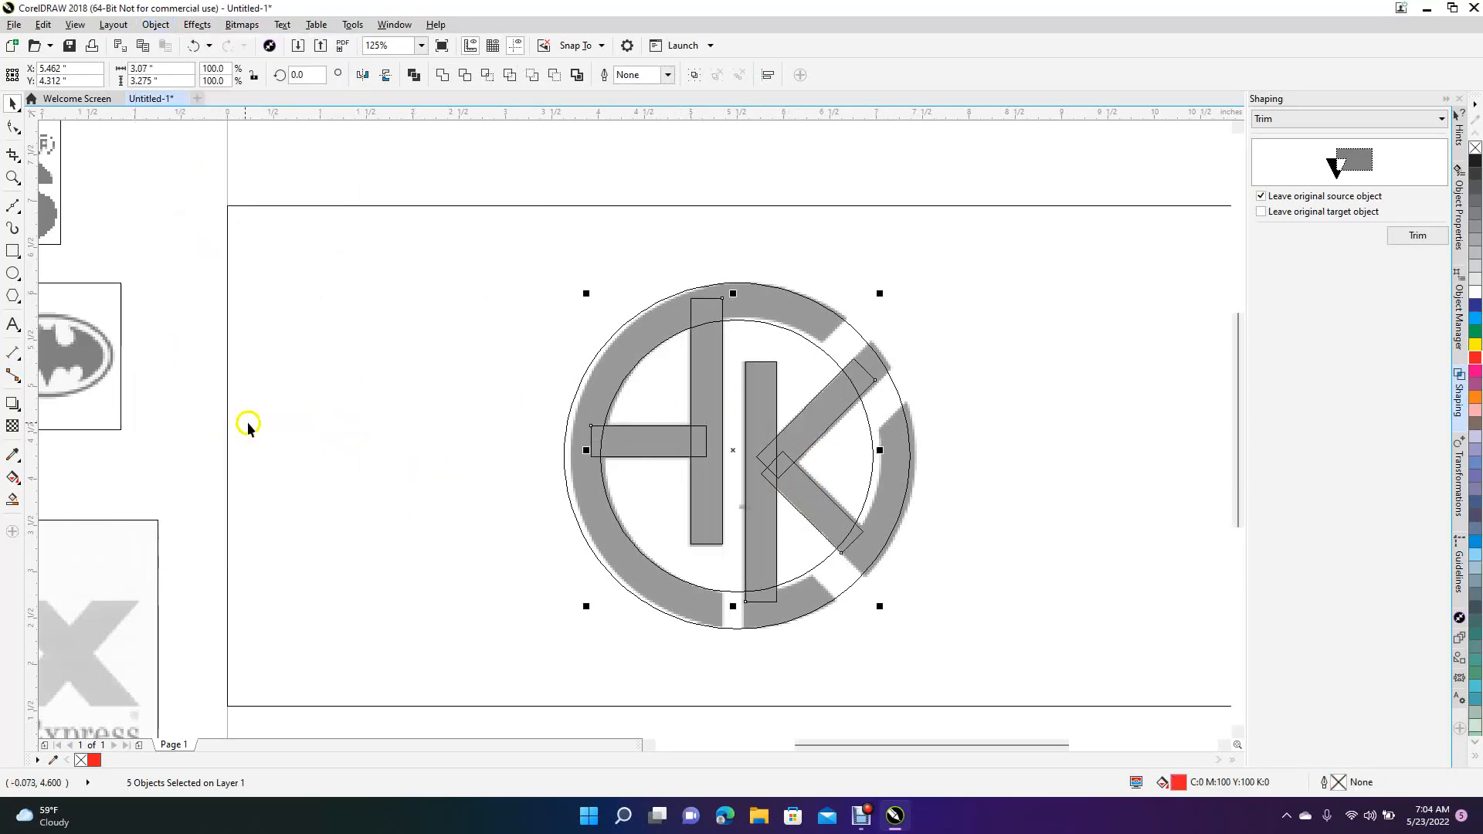
pyautogui.click(805, 187)
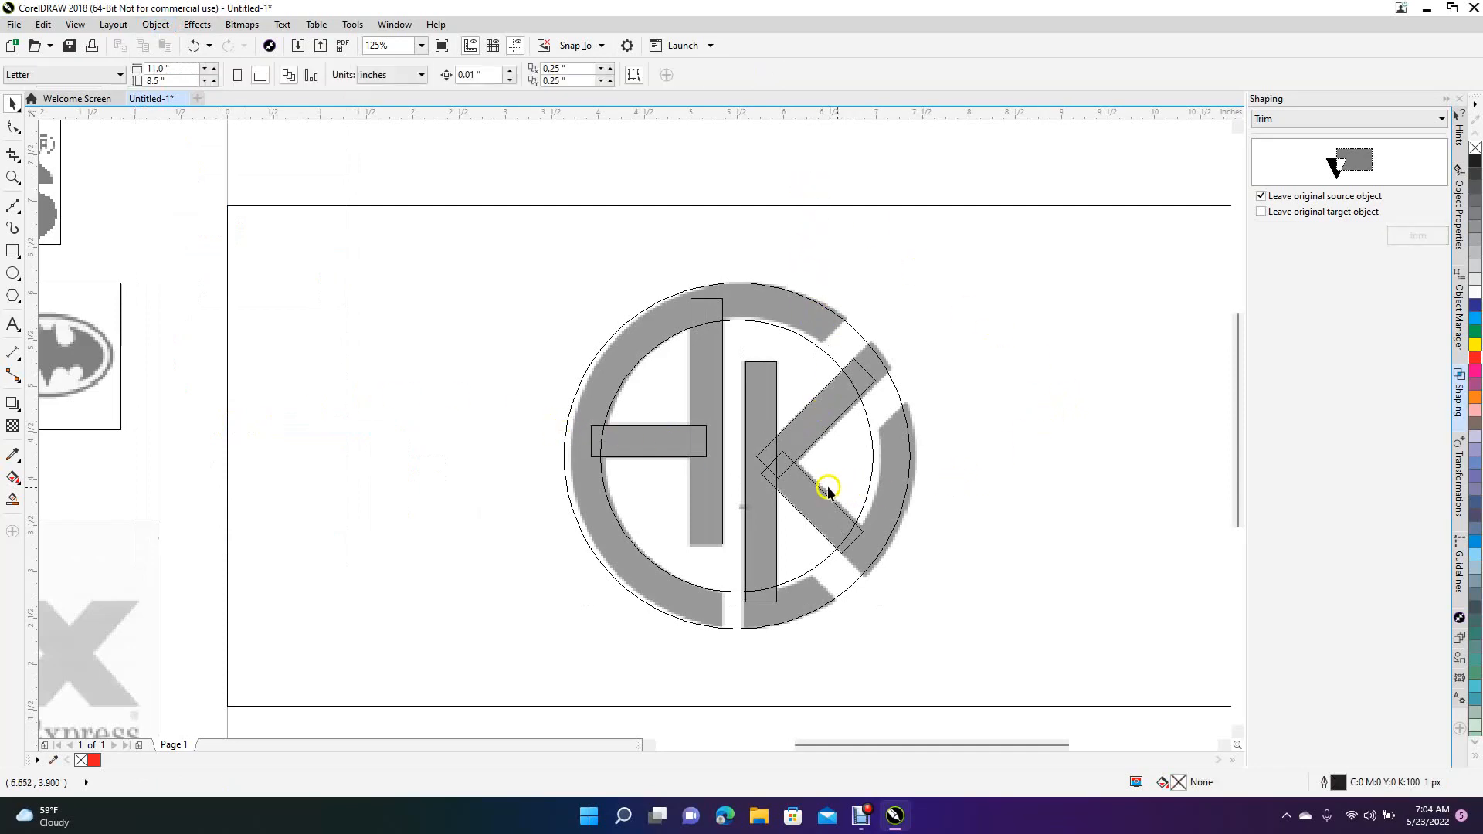
# Step: Weld the A's crossbar to its upright, and weld the combined shape to the ring
pyautogui.click(652, 437)
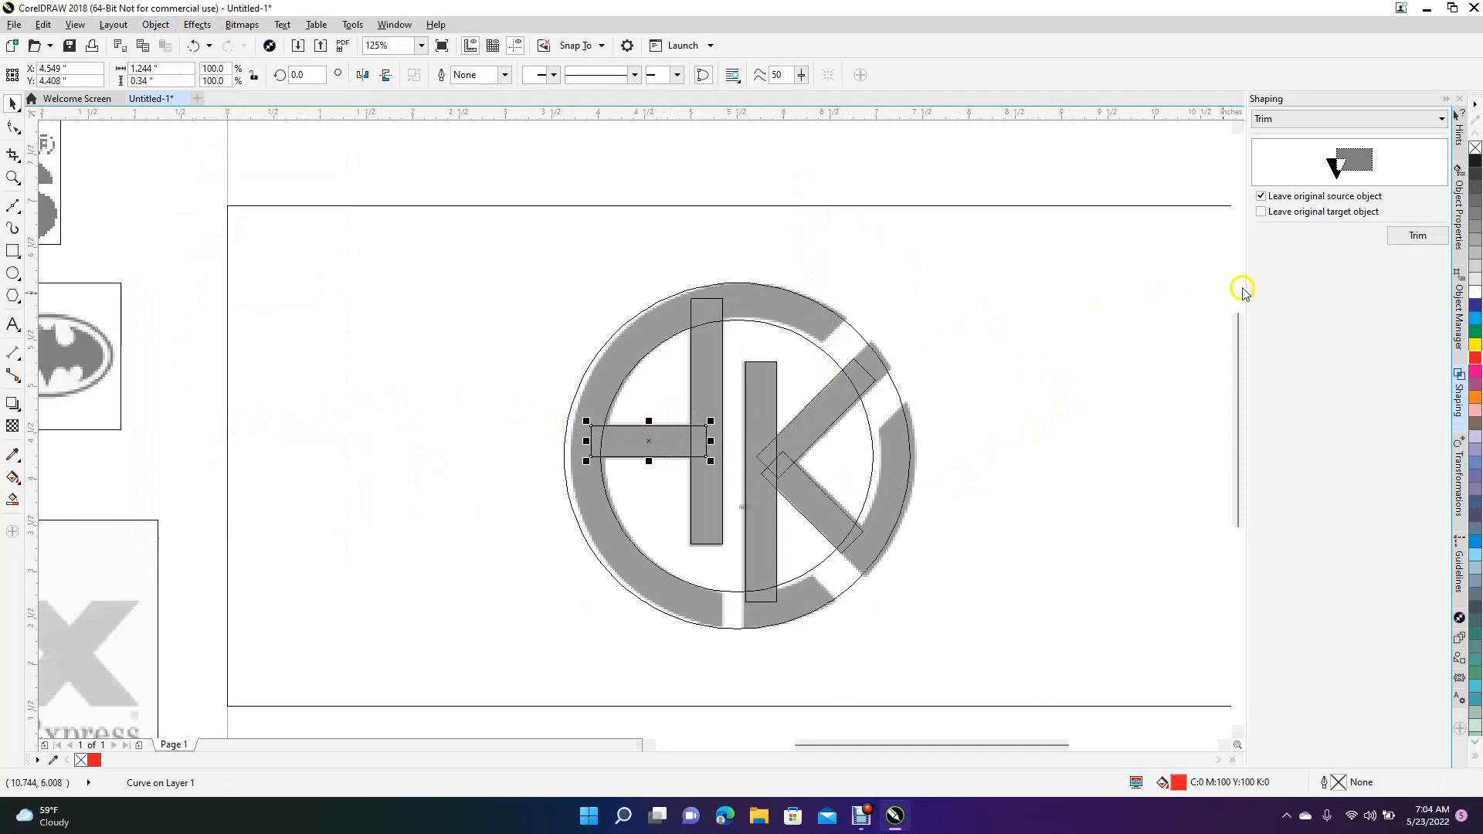
pyautogui.click(1352, 121)
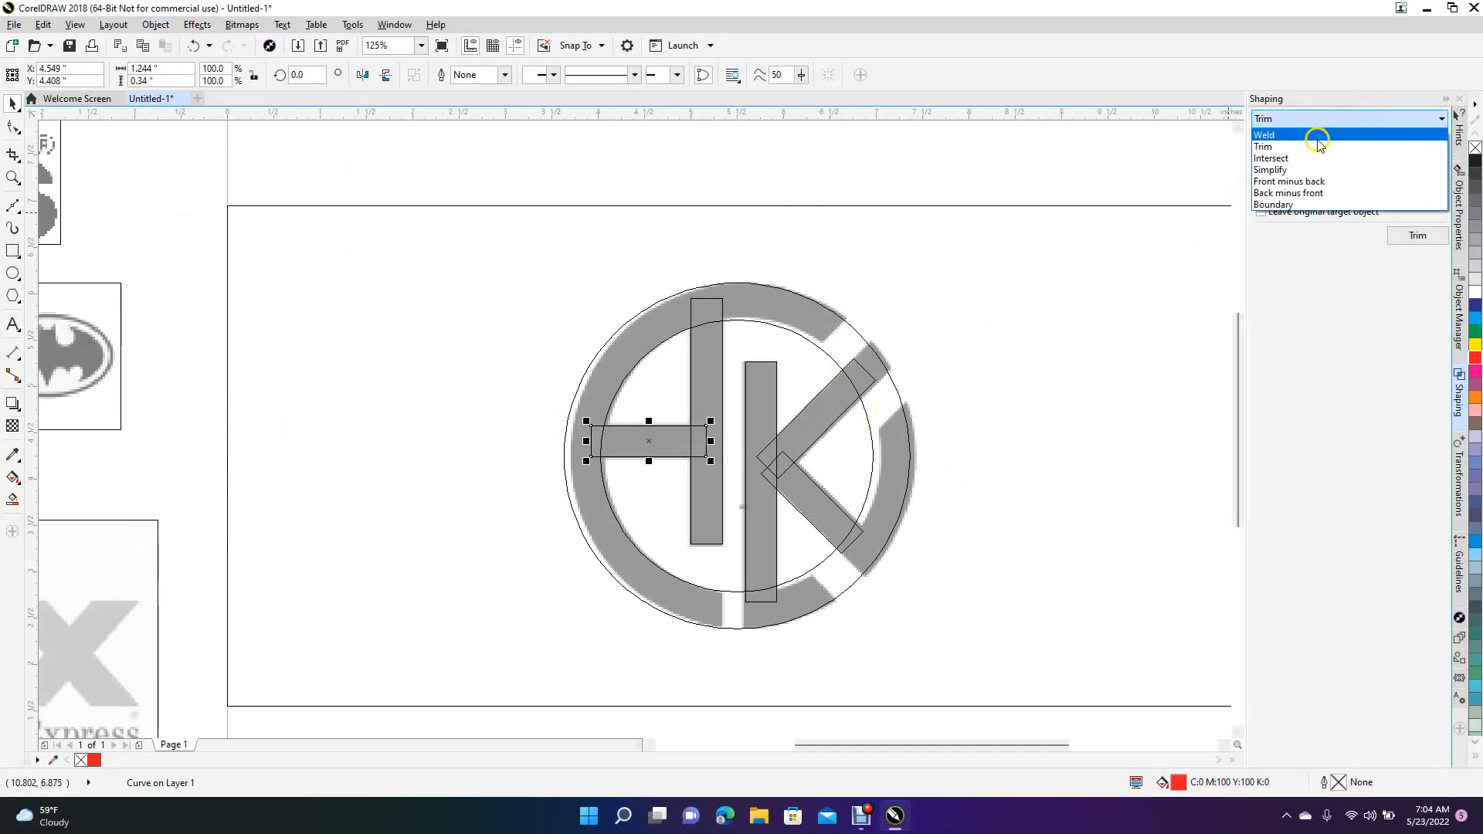
pyautogui.click(1316, 136)
pyautogui.click(1411, 236)
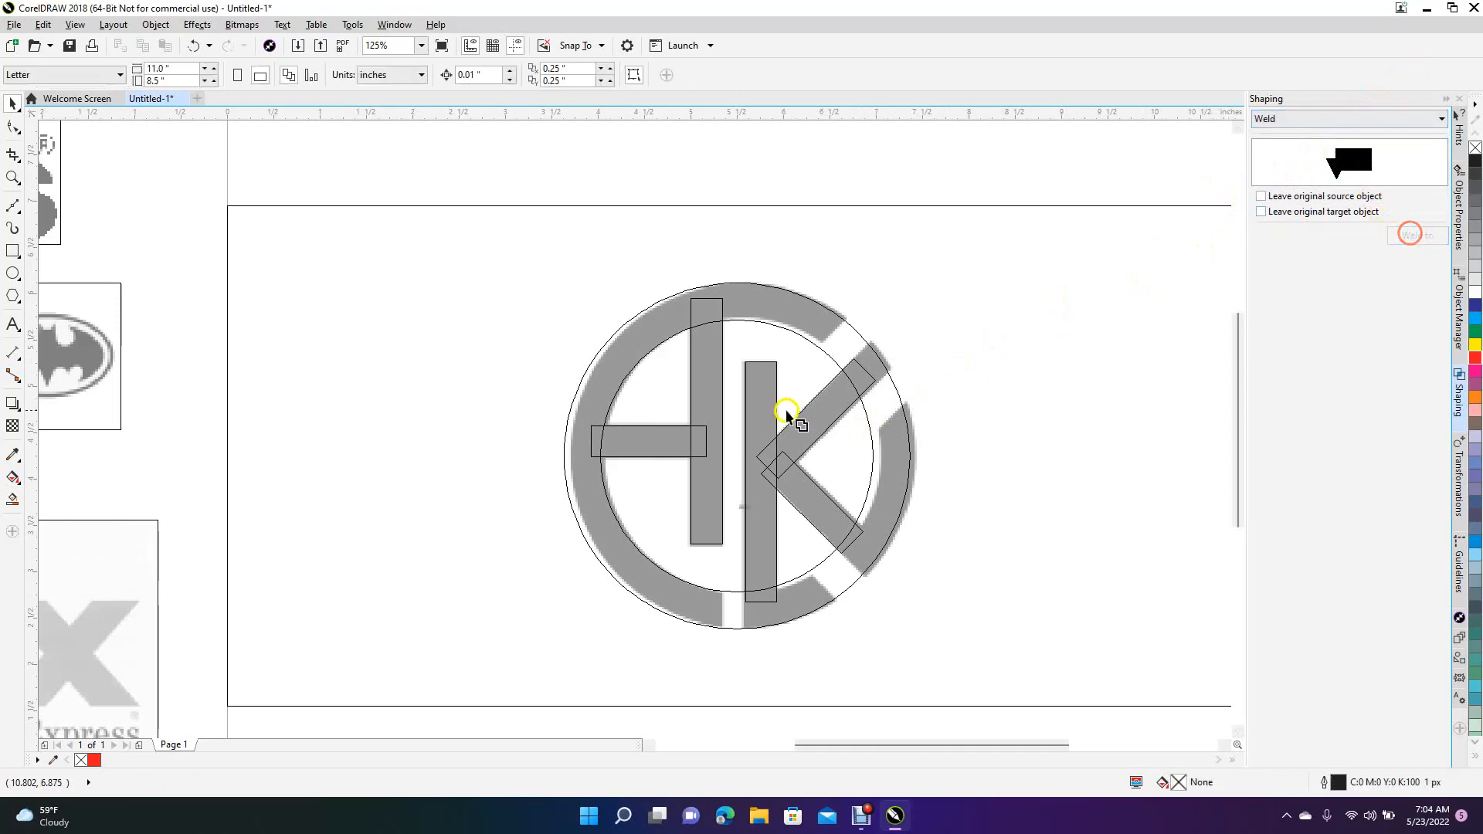
pyautogui.click(715, 381)
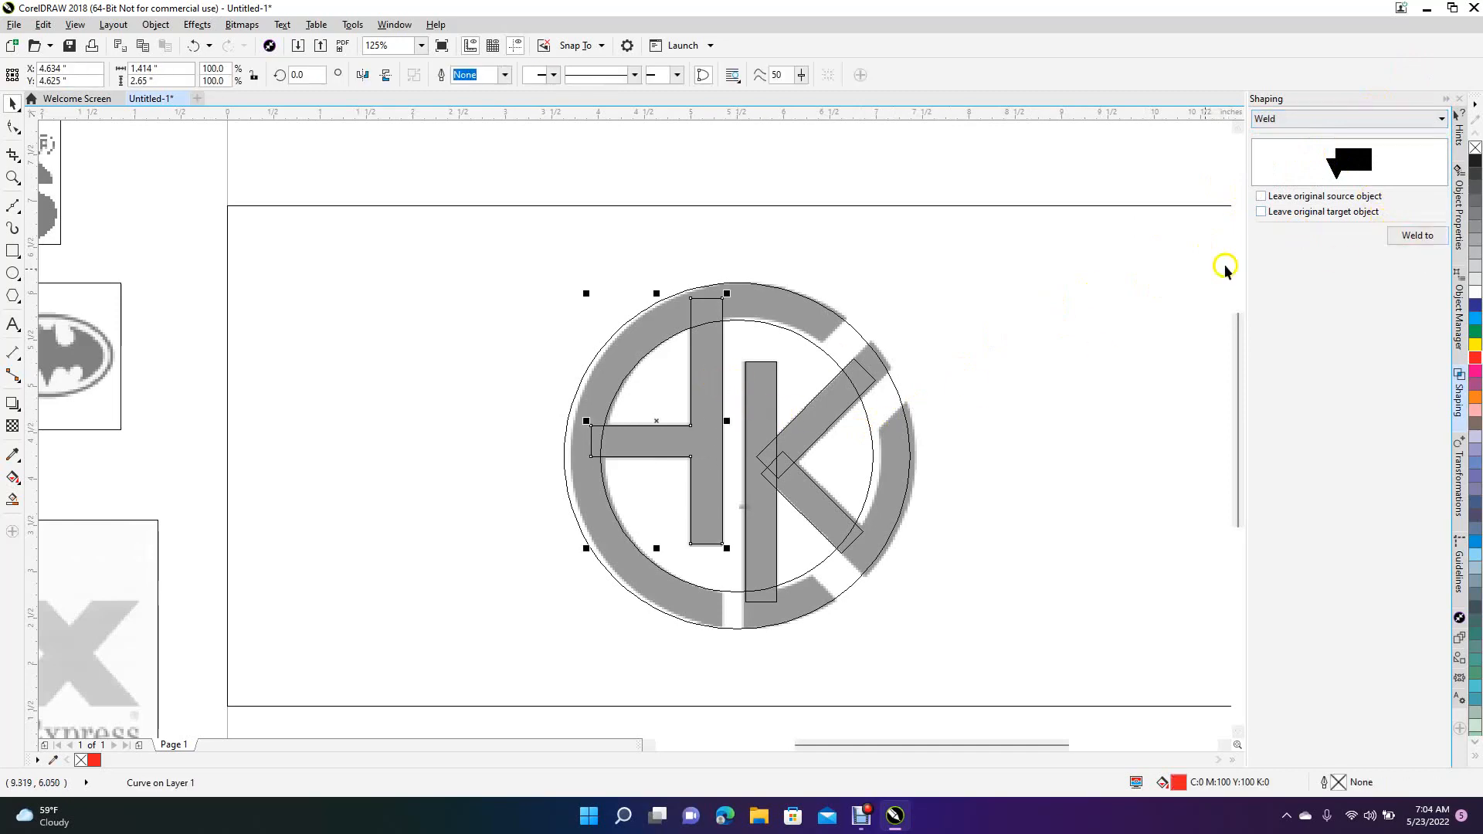
pyautogui.click(1419, 236)
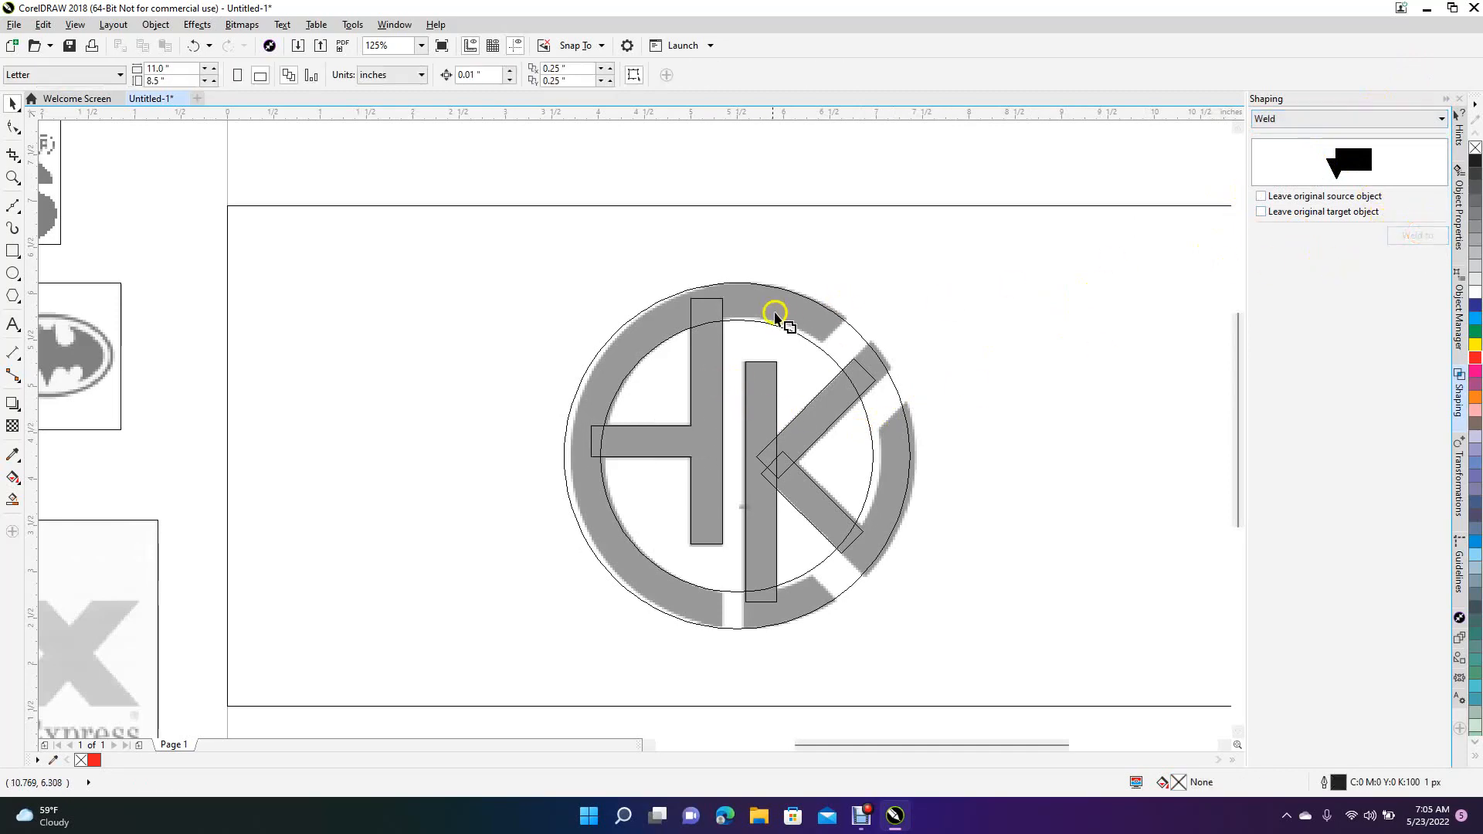
pyautogui.click(751, 301)
# Step: Weld the K's stem to its upper arm, and weld the result to the lower arm
pyautogui.click(768, 391)
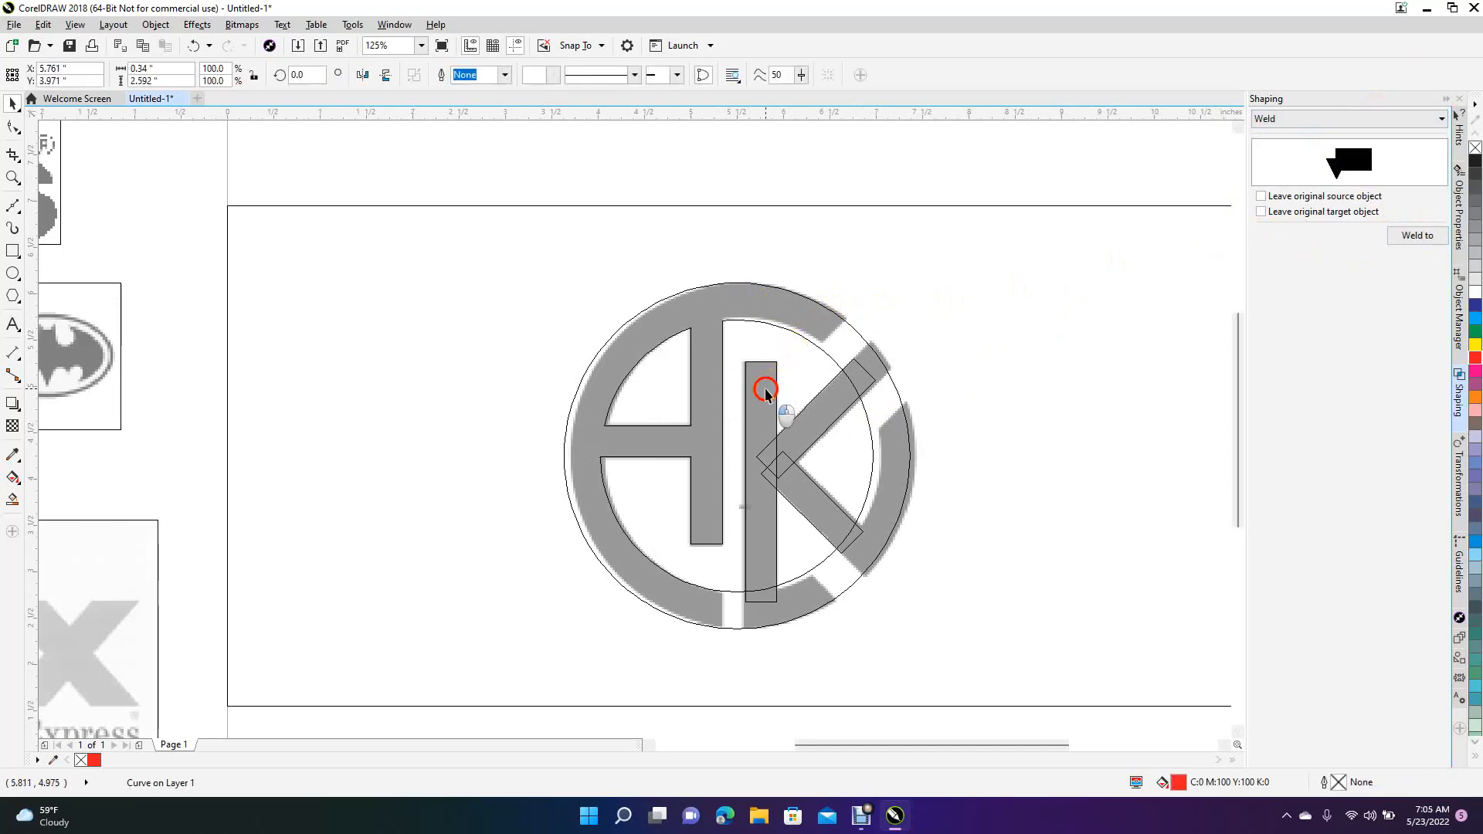
pyautogui.click(1425, 236)
pyautogui.click(809, 428)
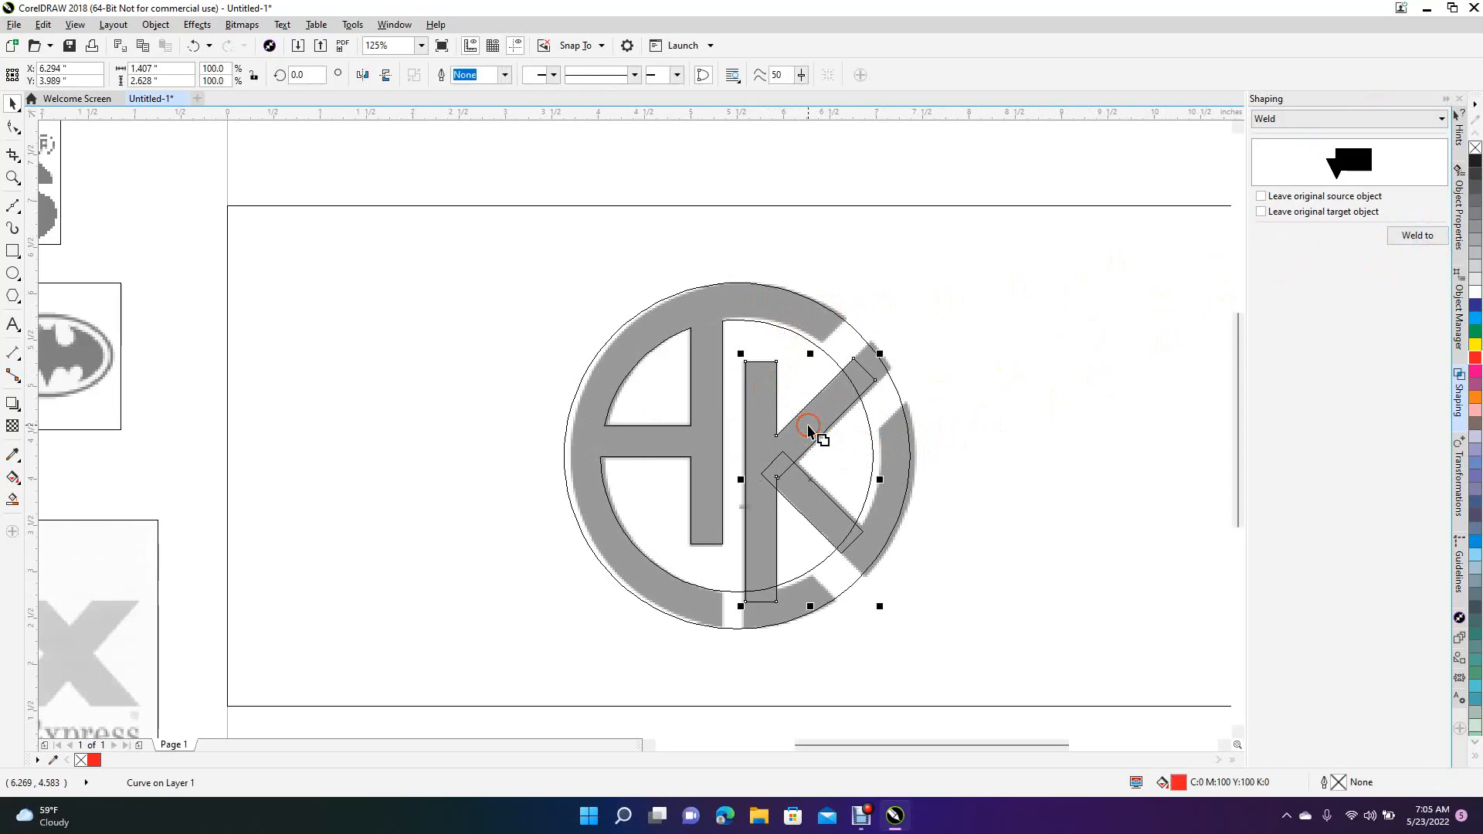
pyautogui.click(1418, 237)
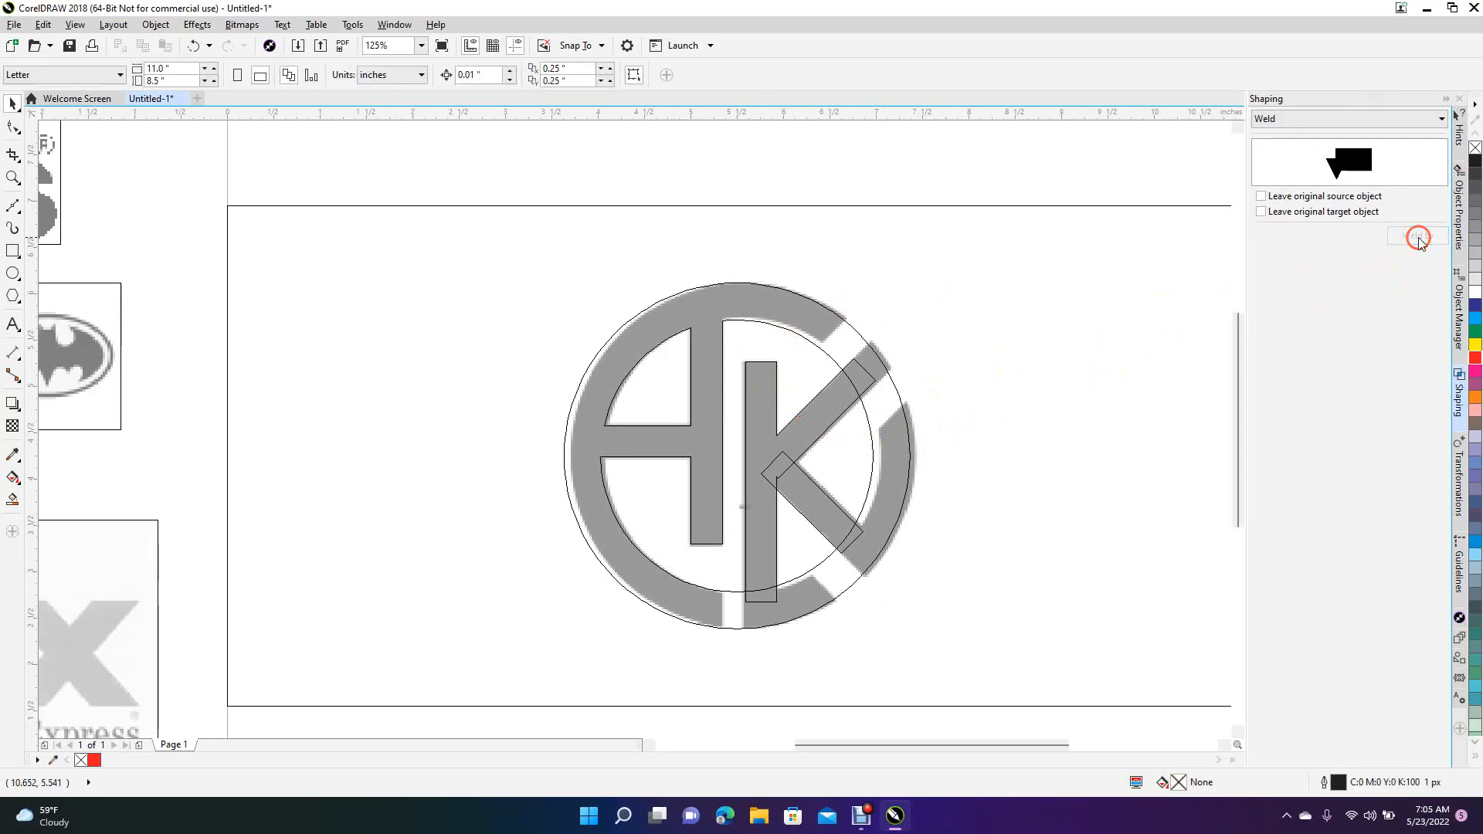
pyautogui.click(816, 514)
pyautogui.click(994, 553)
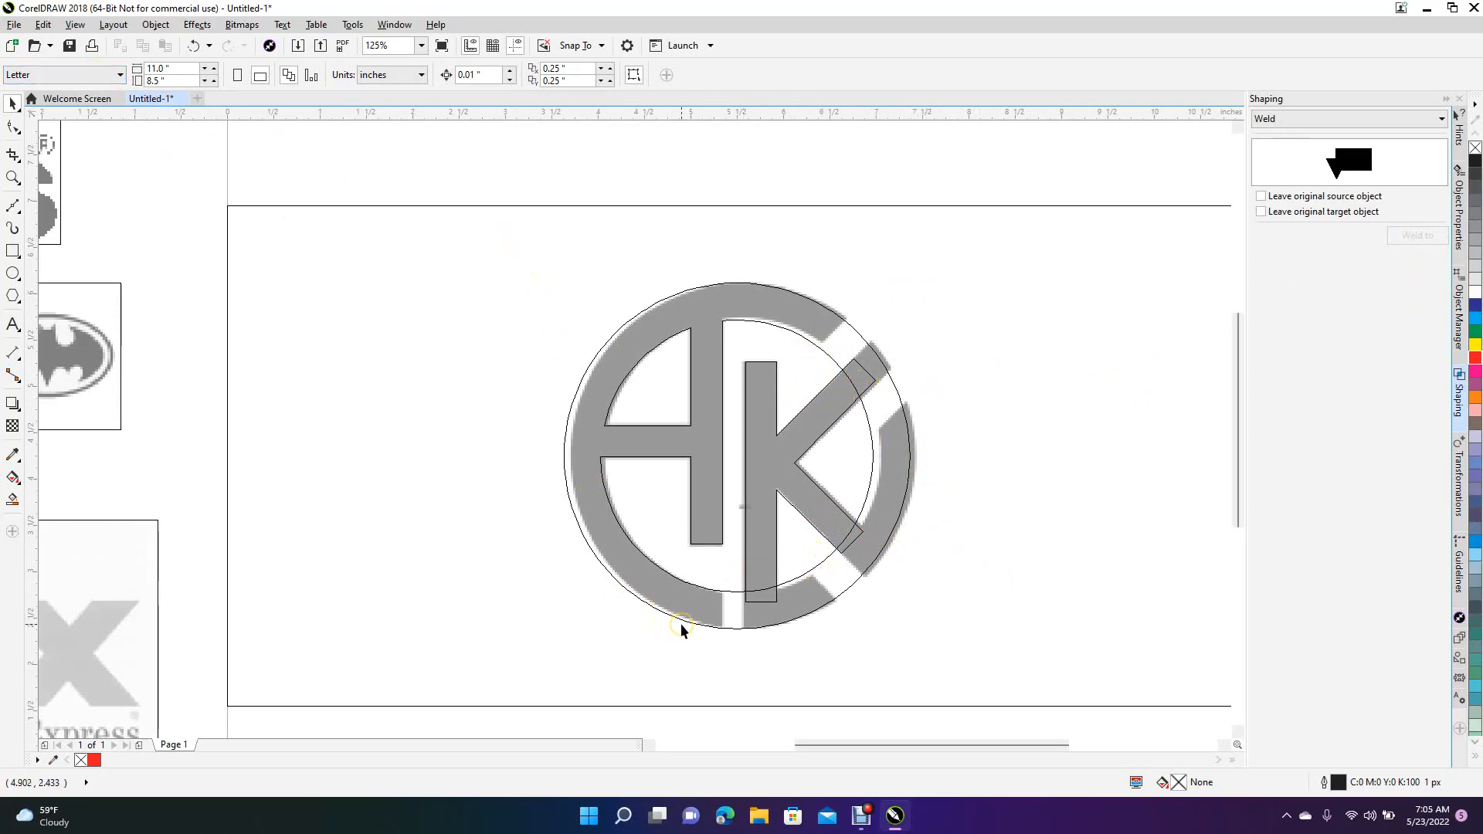
# Step: Check the welded monogram in Normal view and return to Wireframe view
pyautogui.scroll(2, 681, 630)
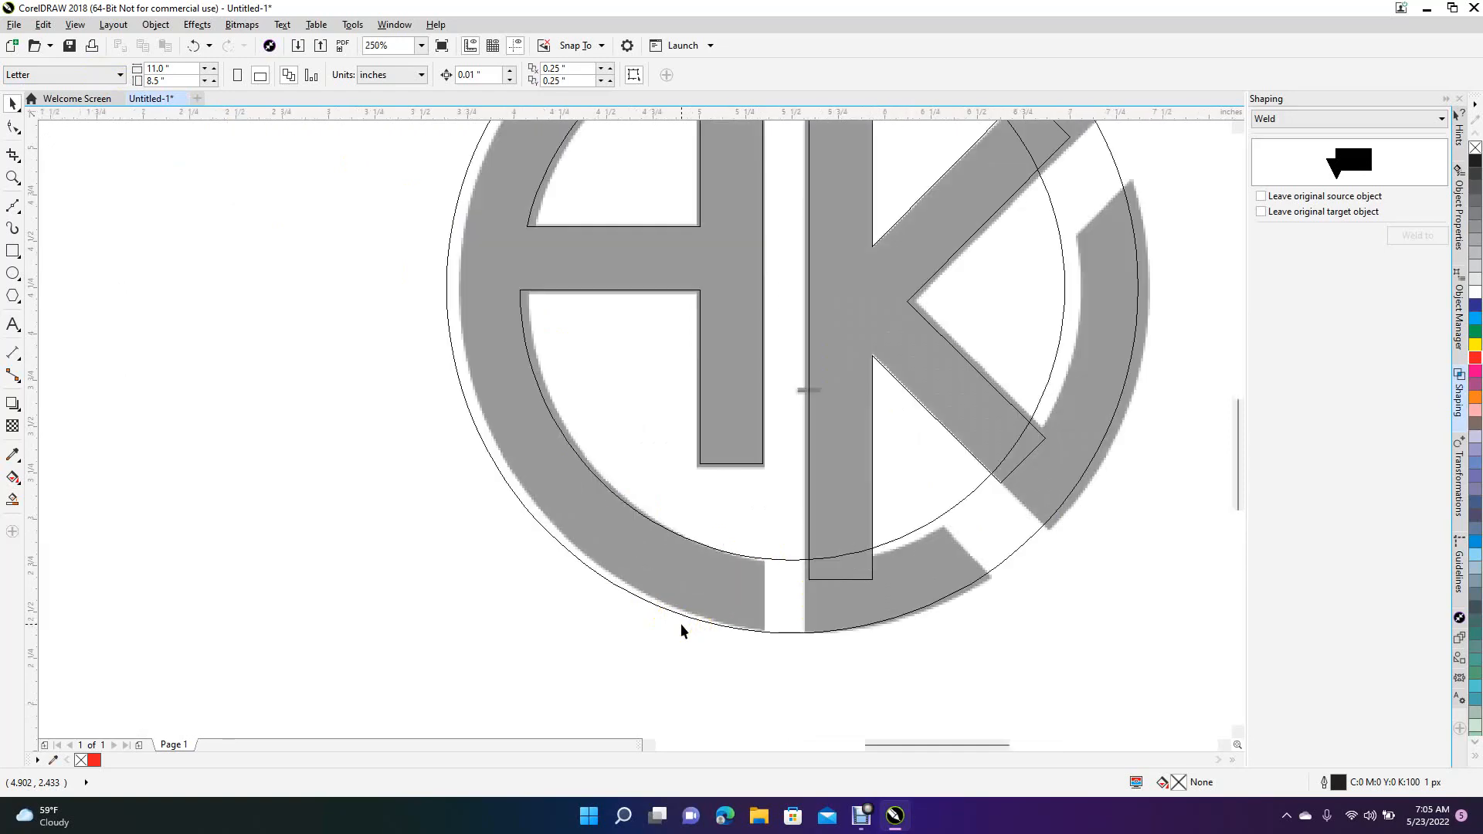
pyautogui.click(73, 24)
pyautogui.click(99, 95)
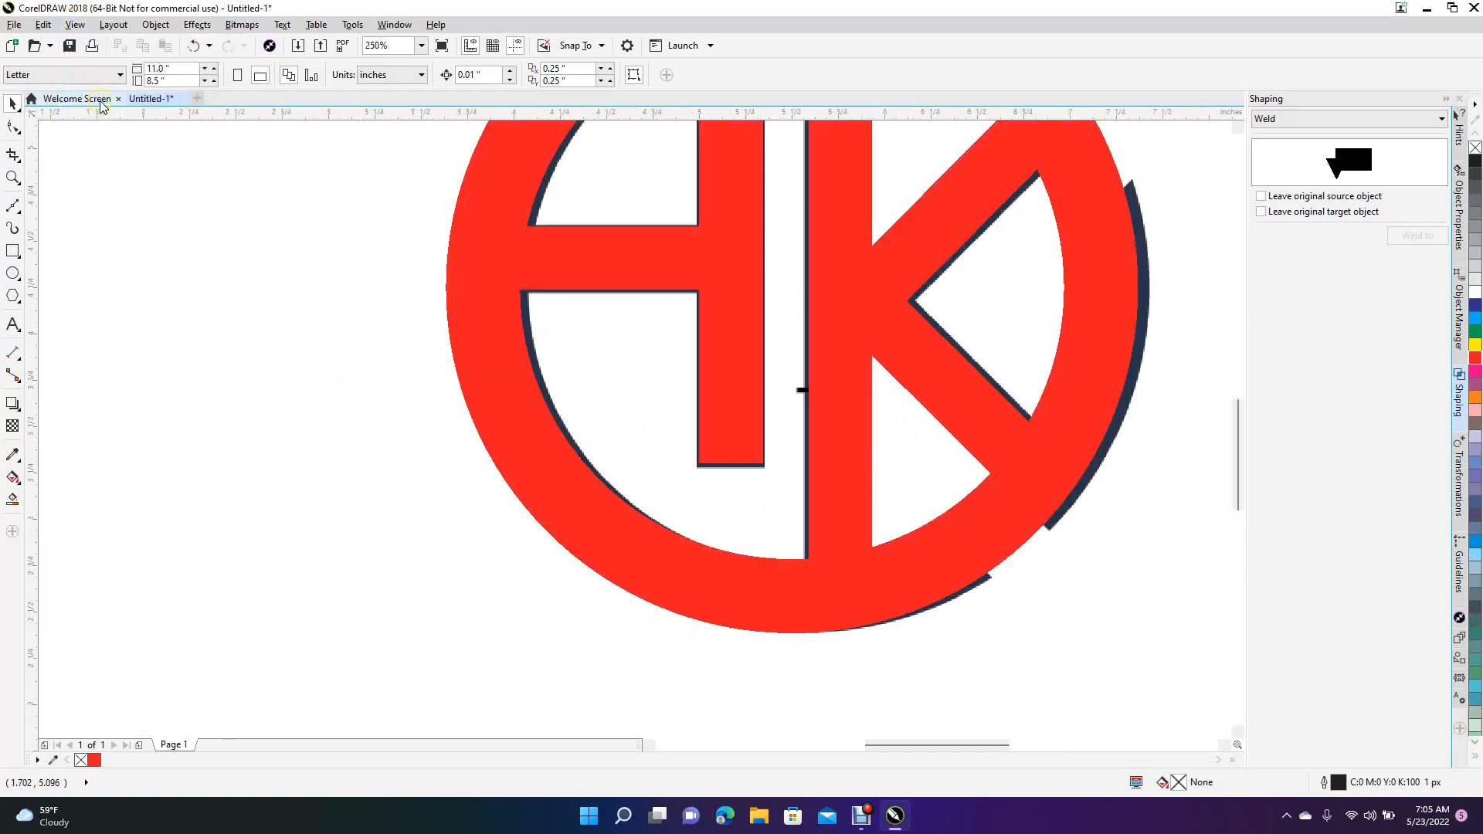
pyautogui.click(75, 25)
pyautogui.click(85, 64)
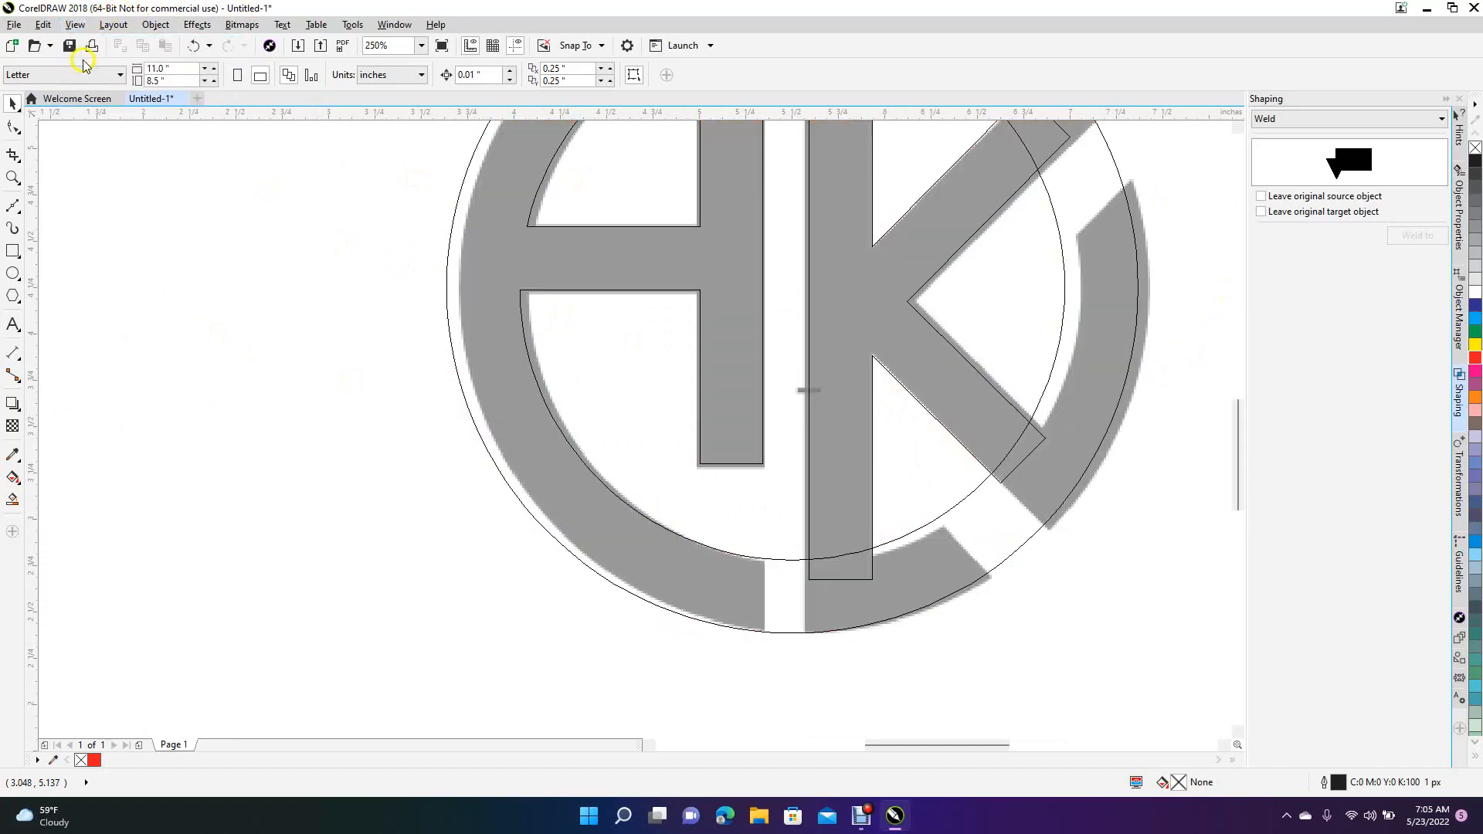
# Step: Cut the ring's bottom gap beside the K's stem by trimming it with a rectangle about 0.23 by 0.71 inches, and delete the rectangle
pyautogui.click(12, 251)
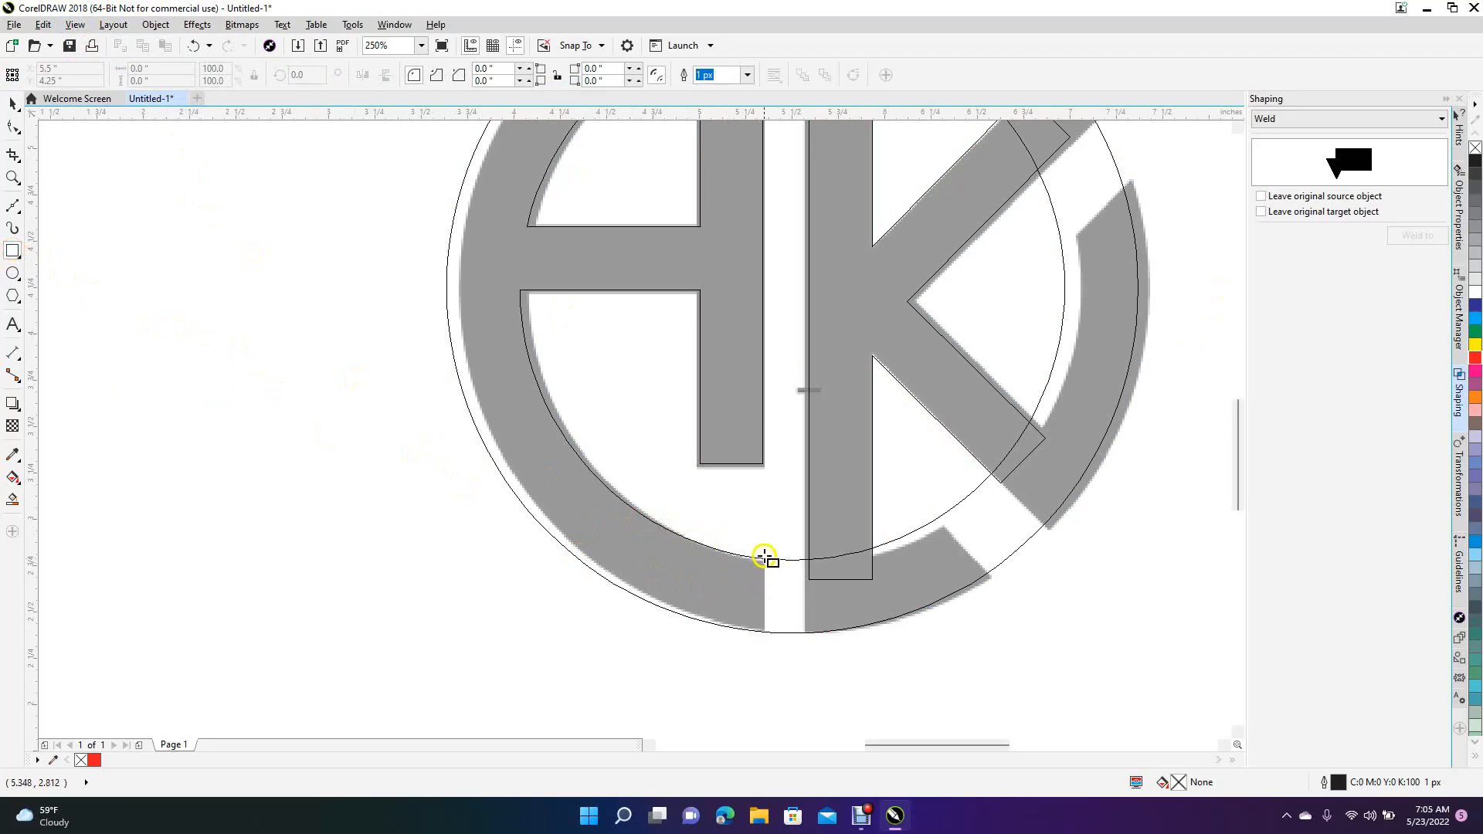
pyautogui.moveTo(763, 537); pyautogui.dragTo(805, 669)
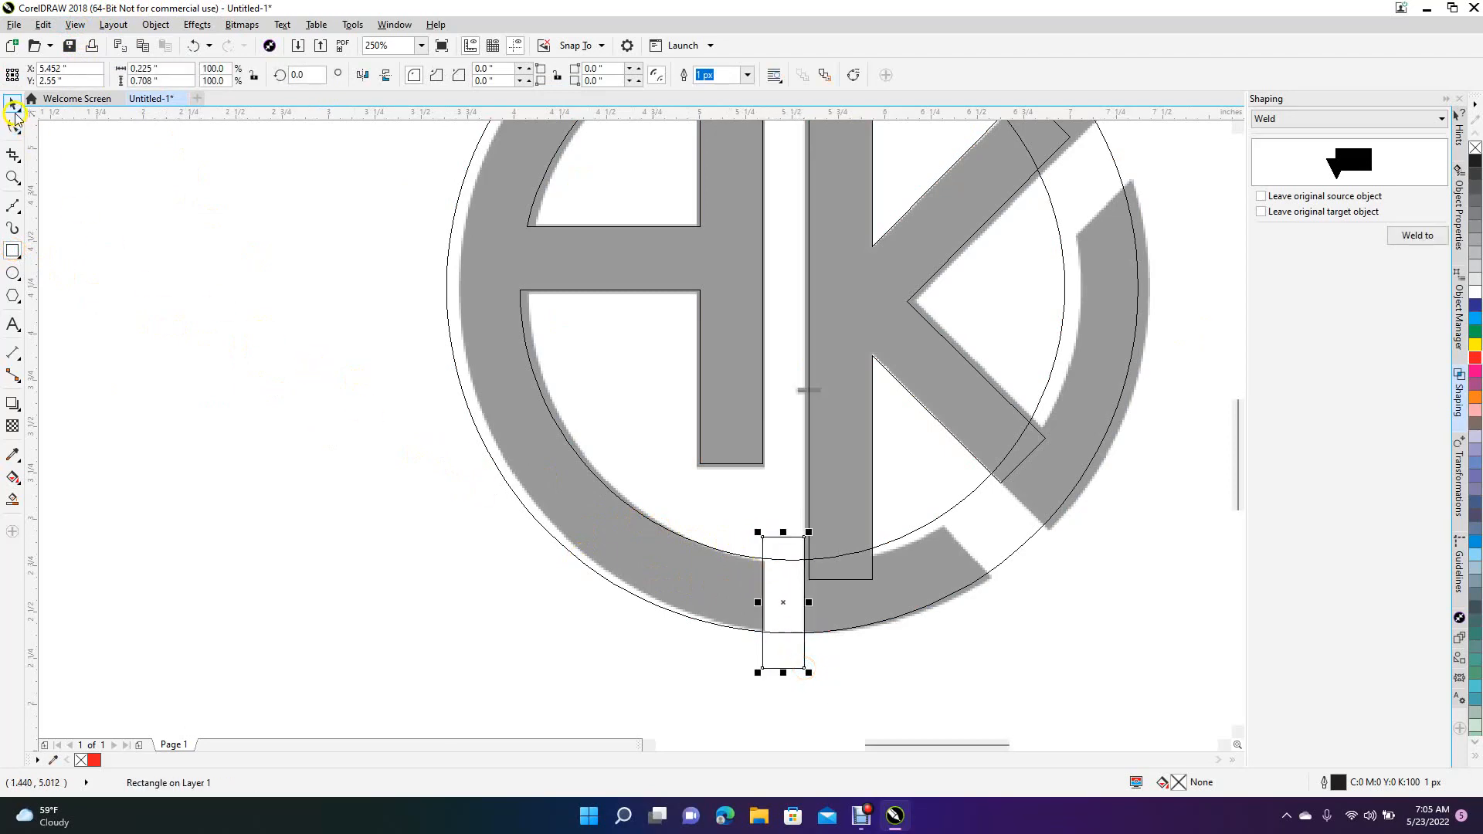
pyautogui.click(1273, 120)
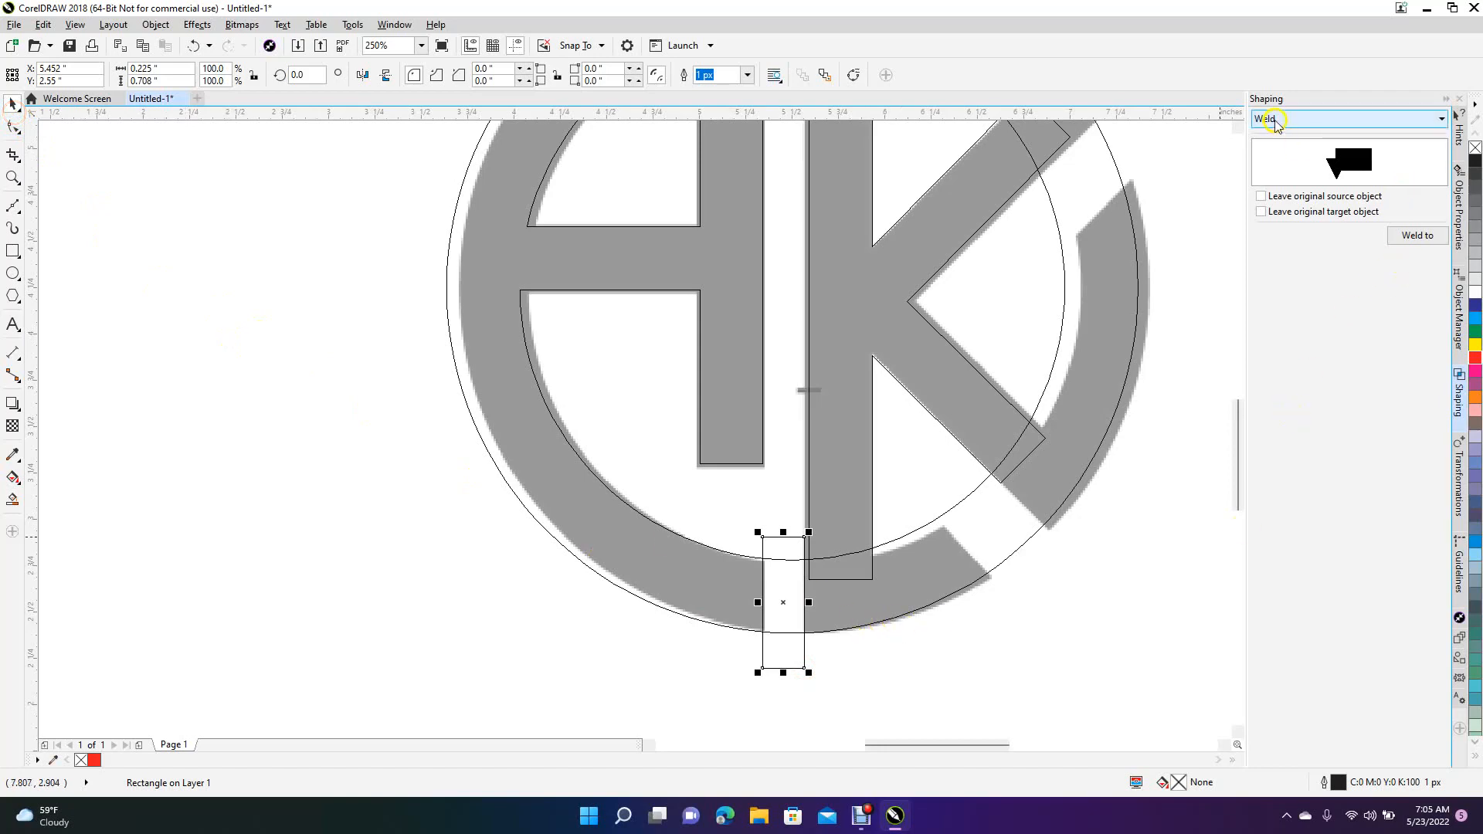
pyautogui.click(1275, 122)
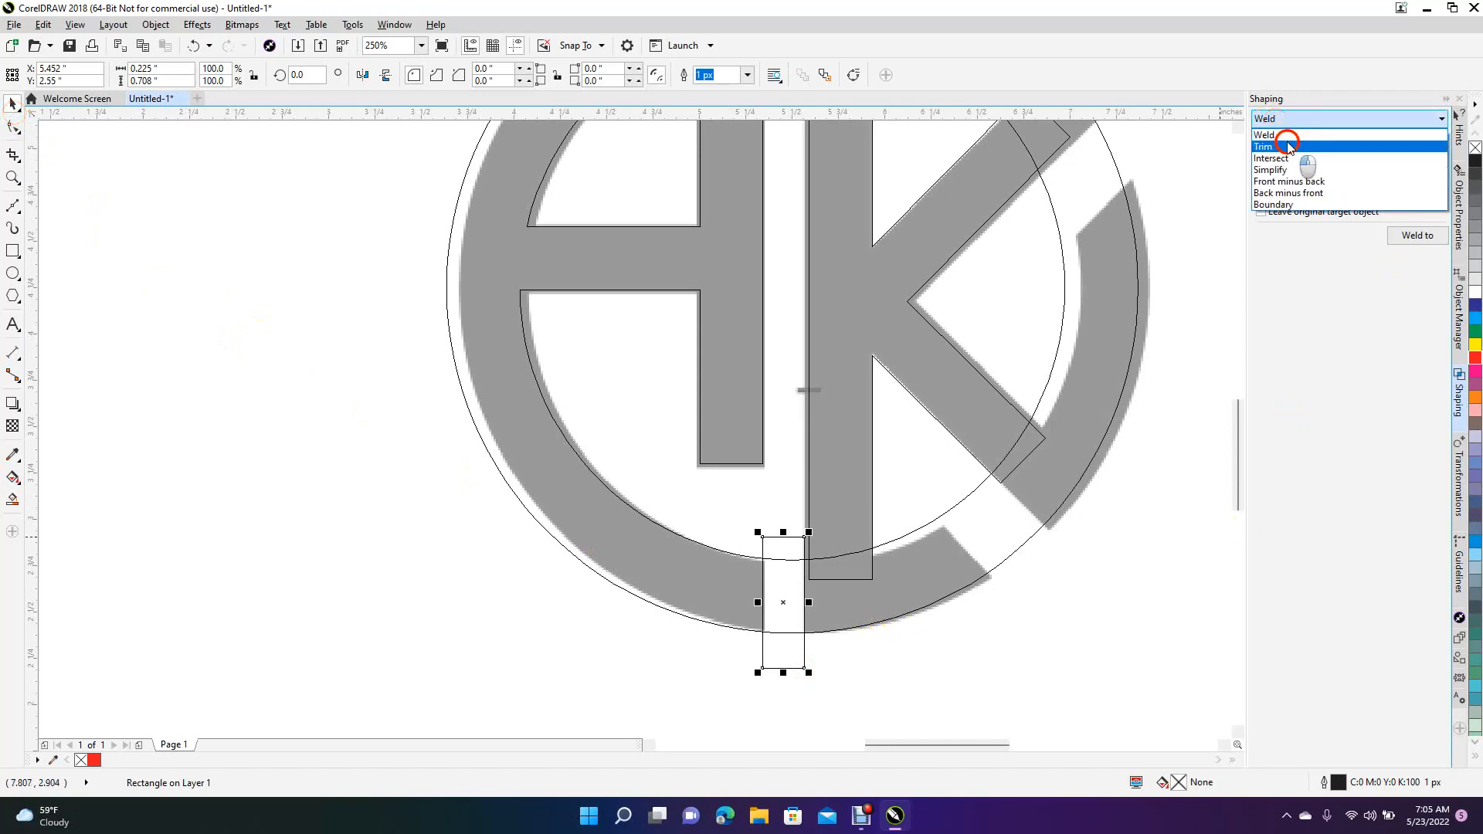
pyautogui.click(1283, 147)
pyautogui.click(1415, 237)
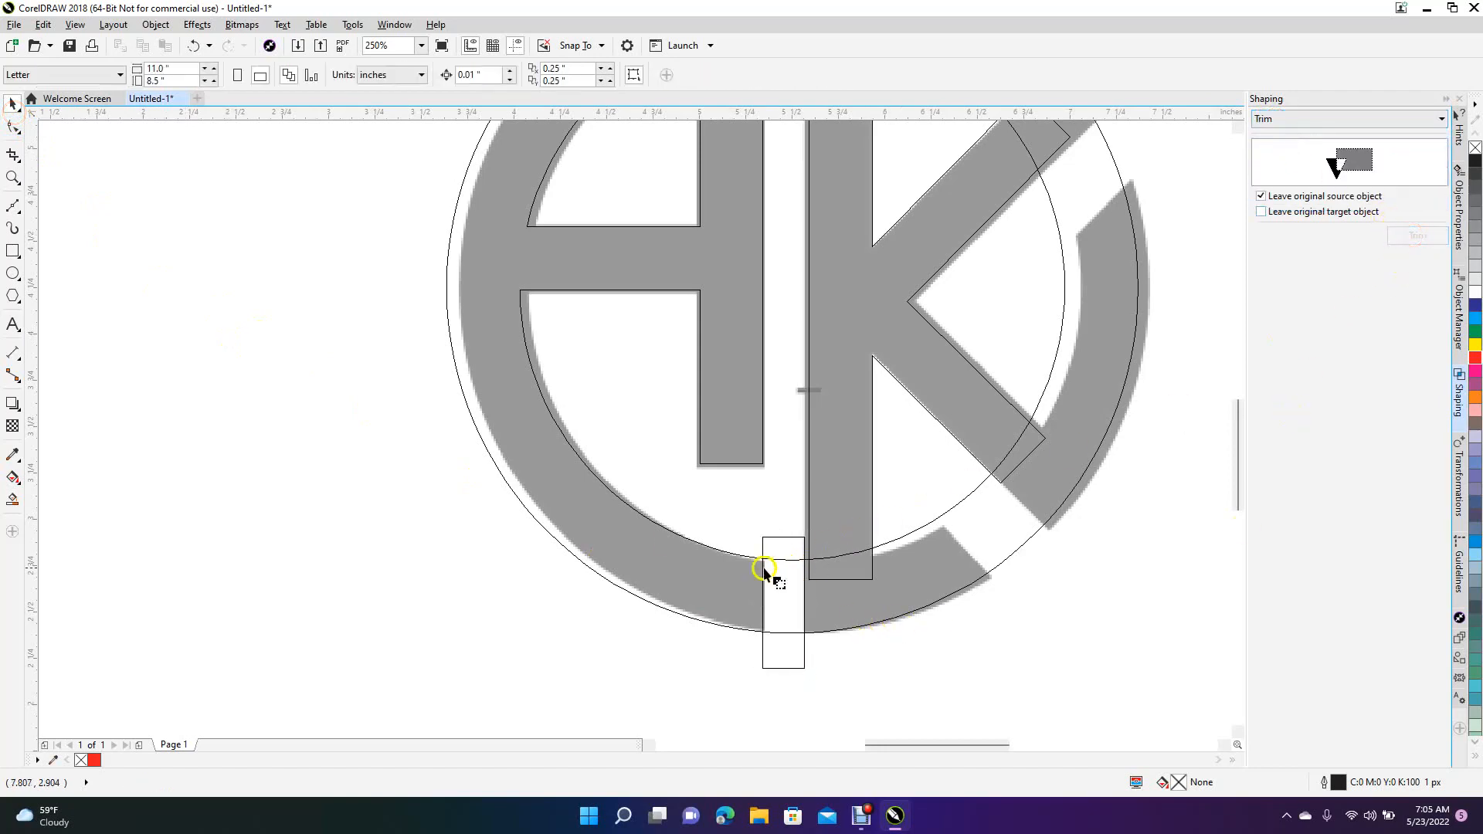
pyautogui.click(739, 583)
pyautogui.click(782, 665)
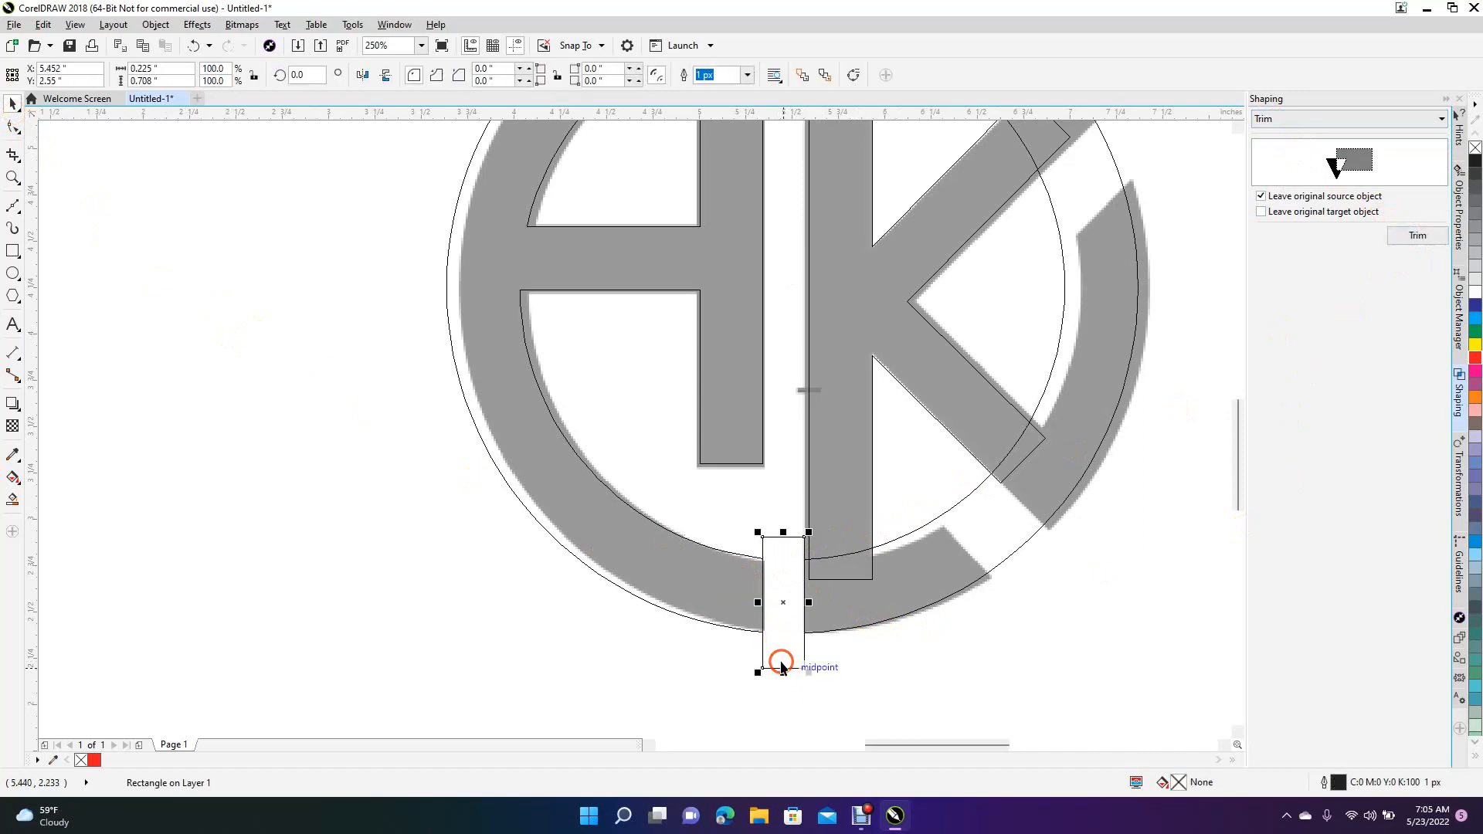
pyautogui.press('Delete')
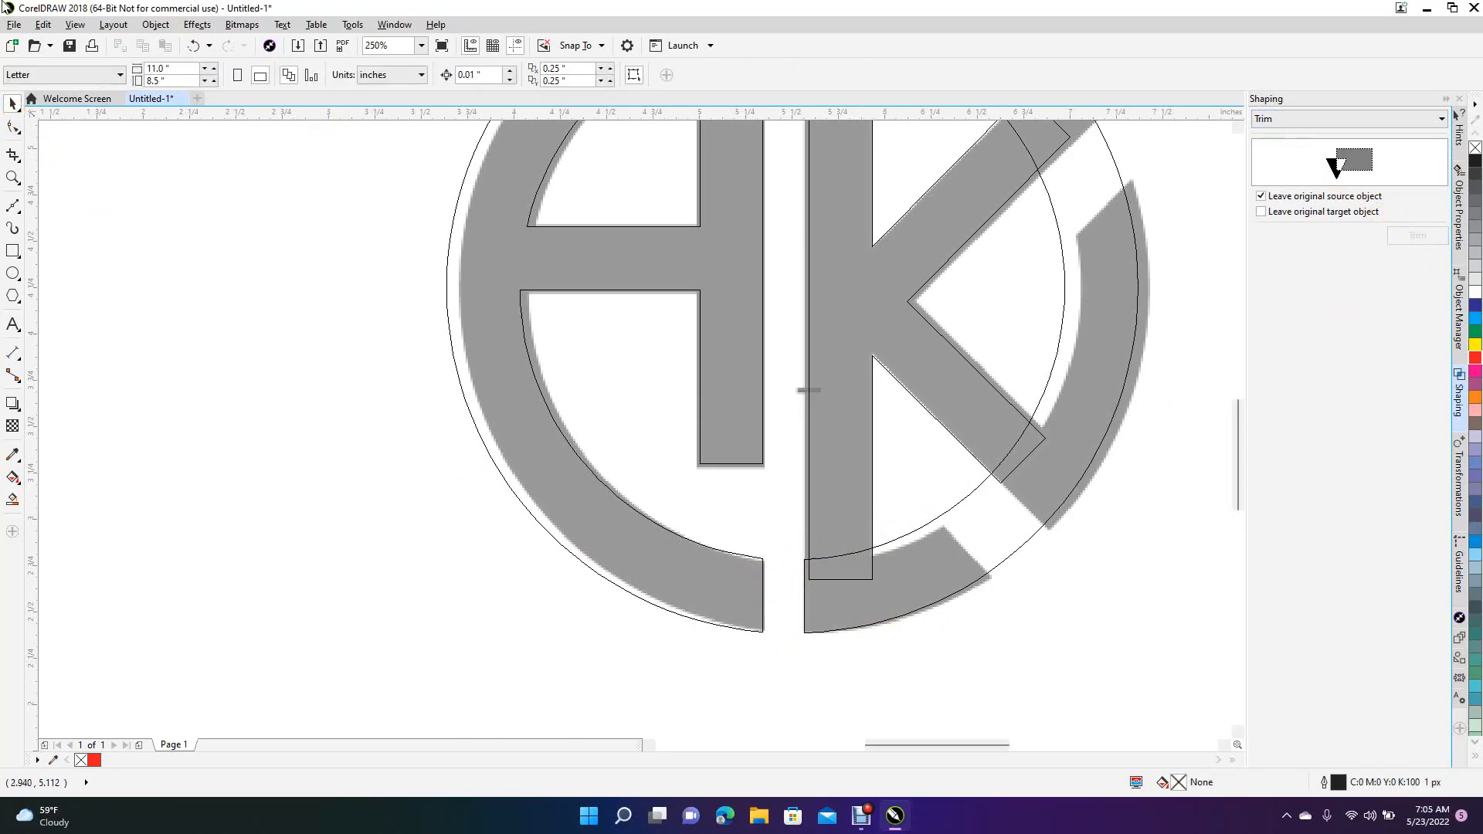
# Step: Draw a closed four-sided shape about 0.69 by 0.63 inches over the ring's lower-right gap, below the K's lower arm
pyautogui.click(11, 206)
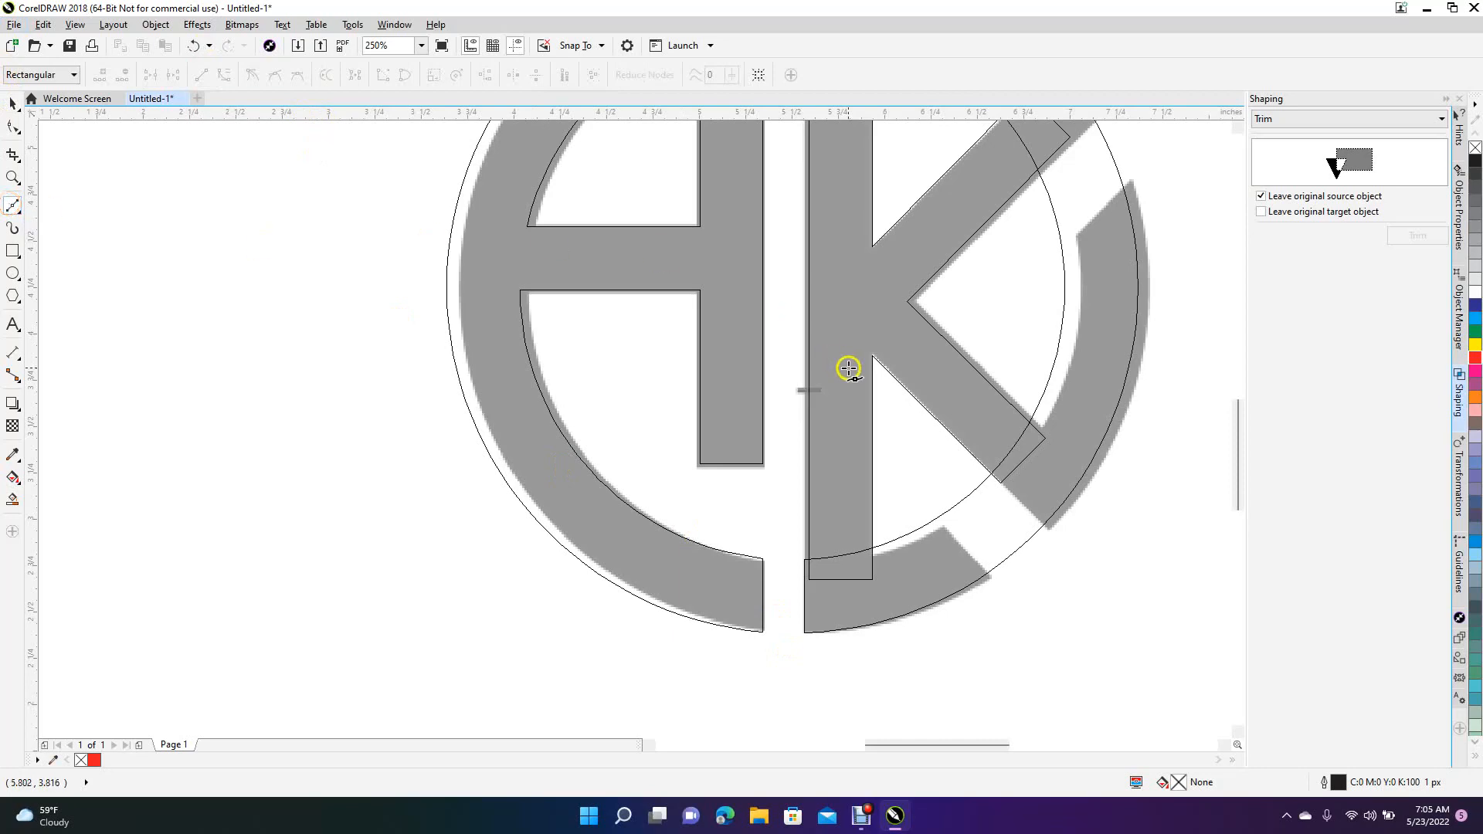
pyautogui.click(983, 472)
pyautogui.click(1054, 538)
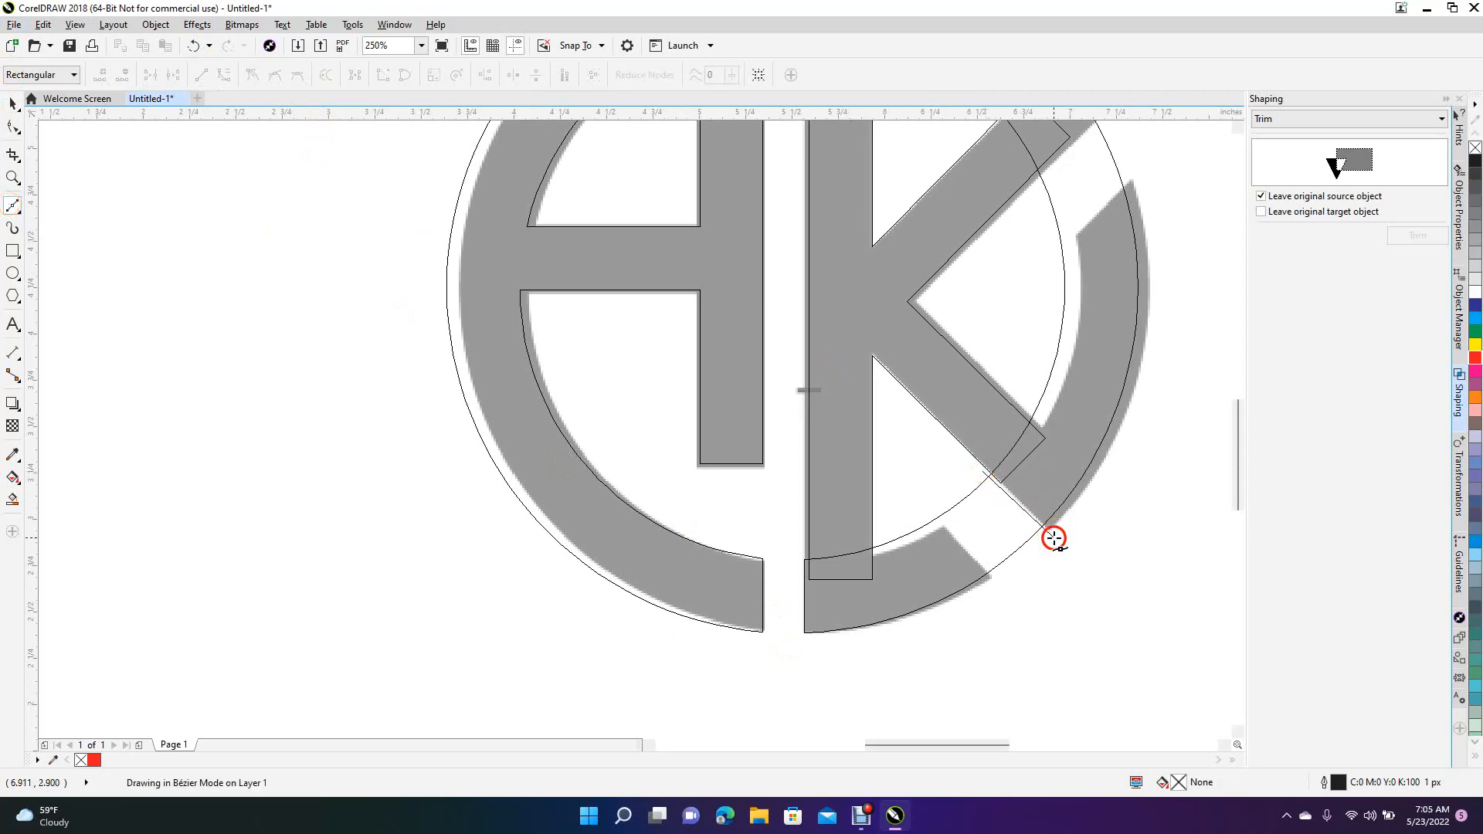
pyautogui.click(1002, 588)
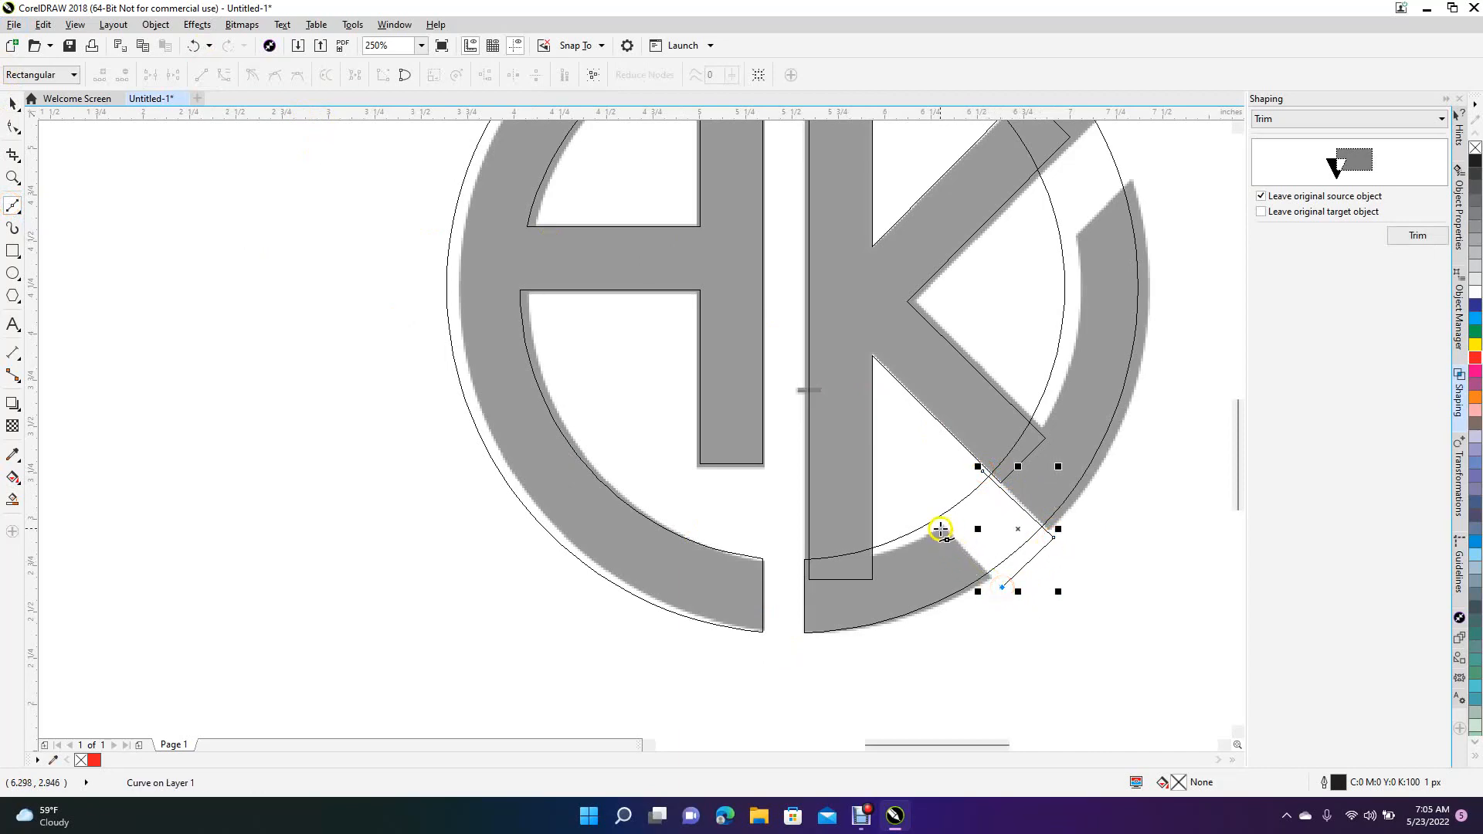
pyautogui.click(926, 512)
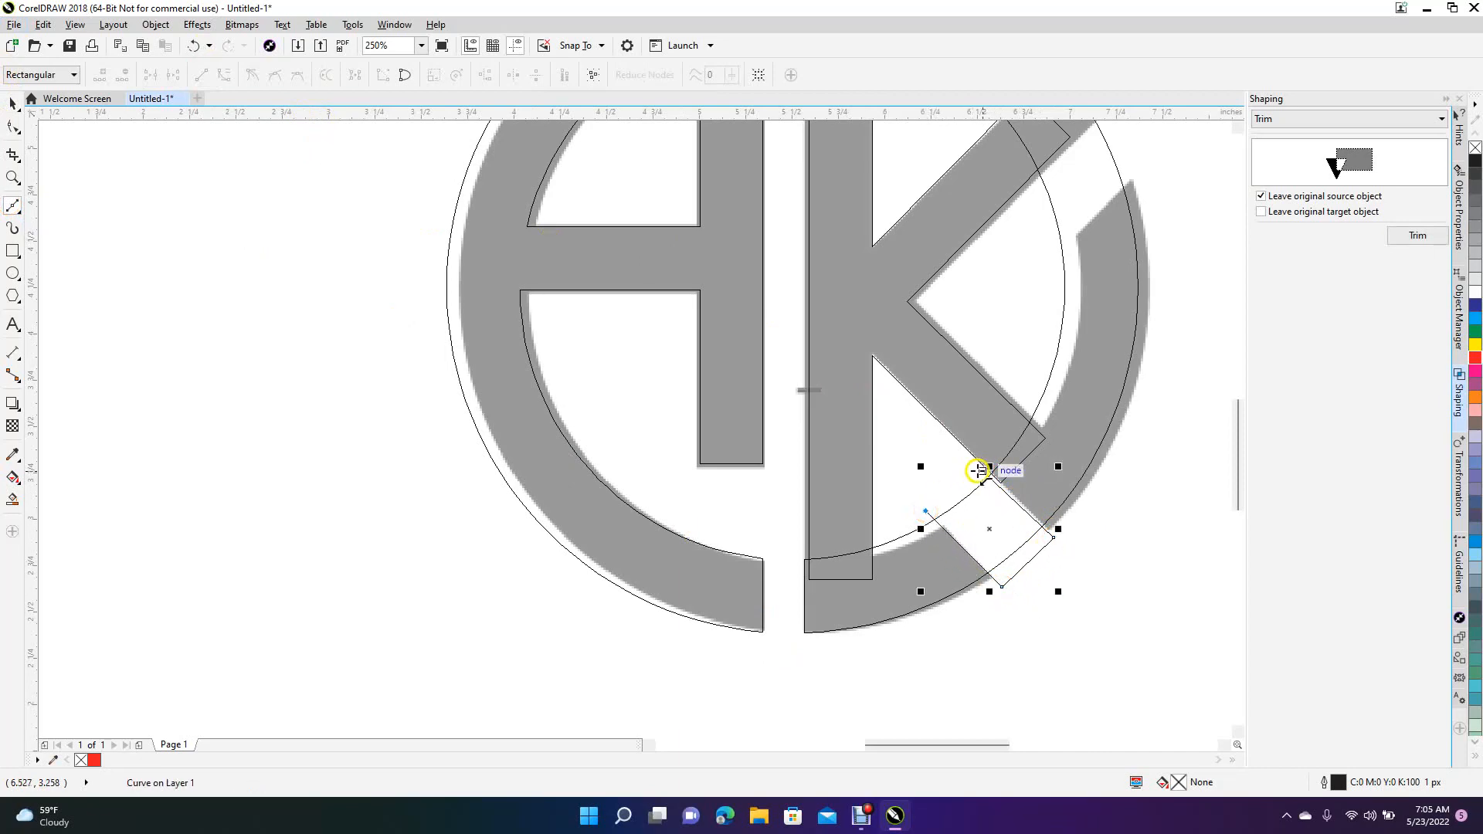
pyautogui.click(979, 471)
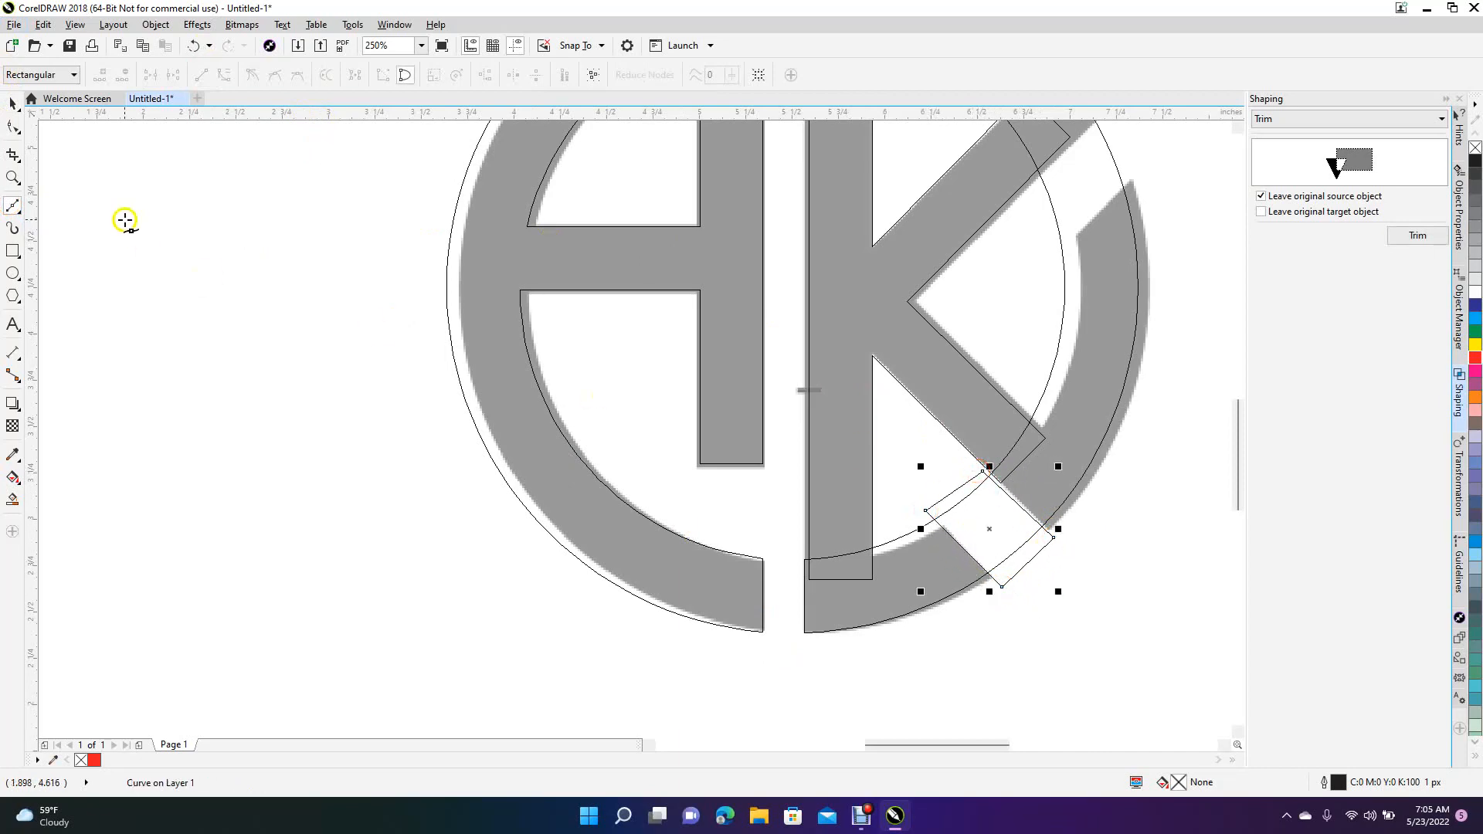
# Step: Trim the ring with the four-sided shape to cut the gap below the K's lower arm, and delete the shape
pyautogui.click(12, 102)
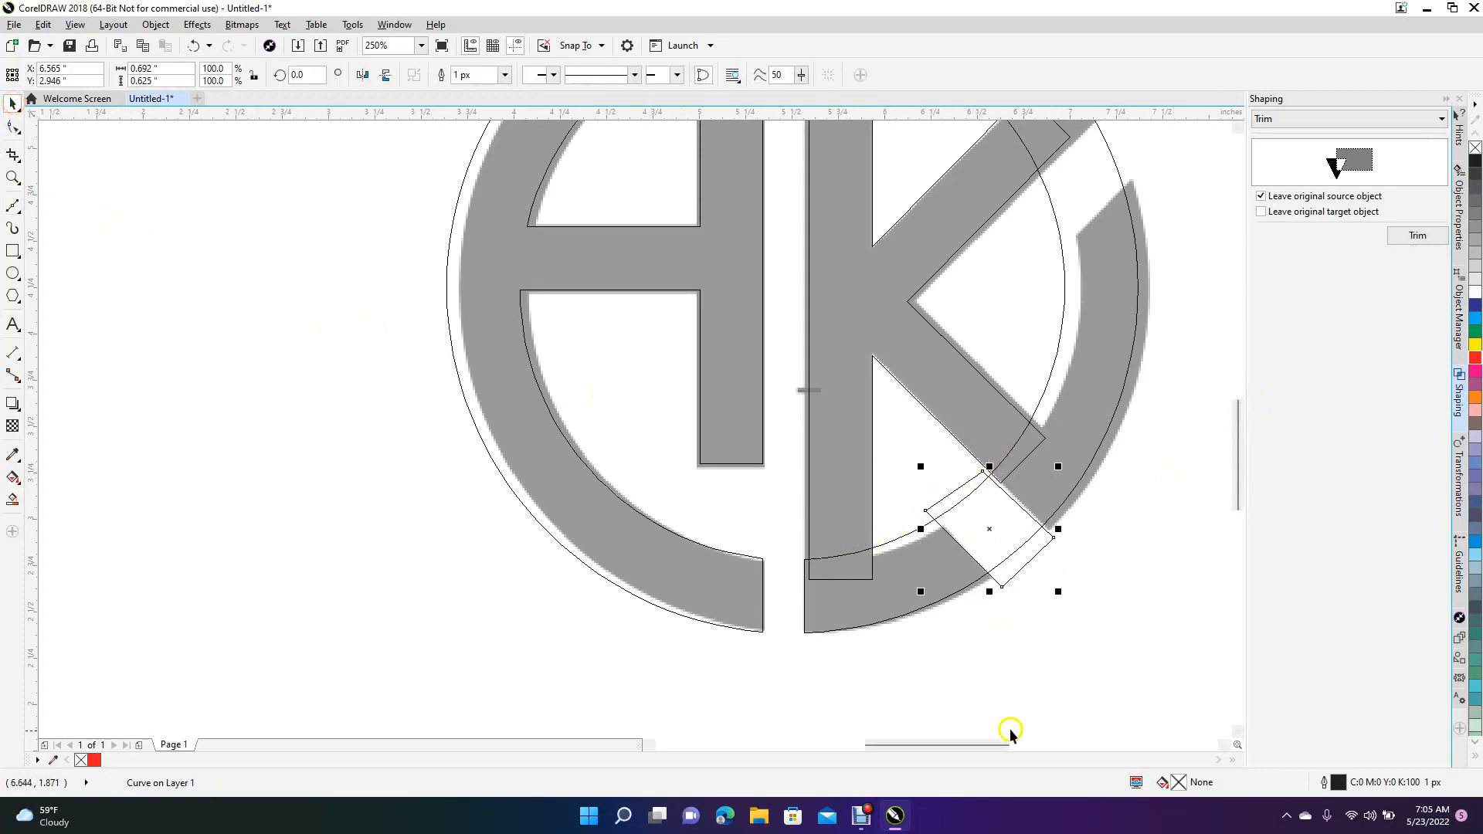
pyautogui.click(1414, 235)
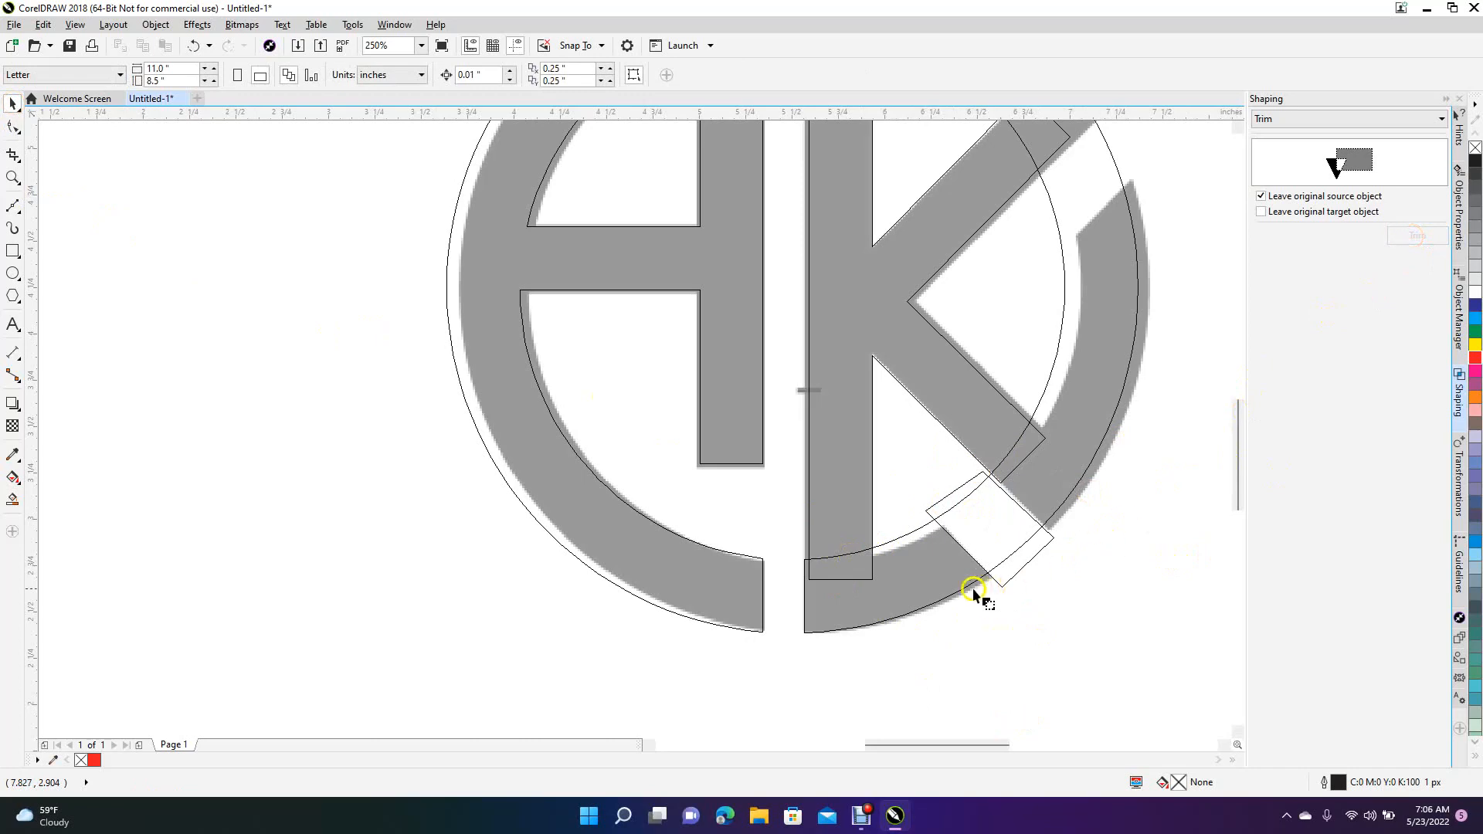
pyautogui.click(952, 576)
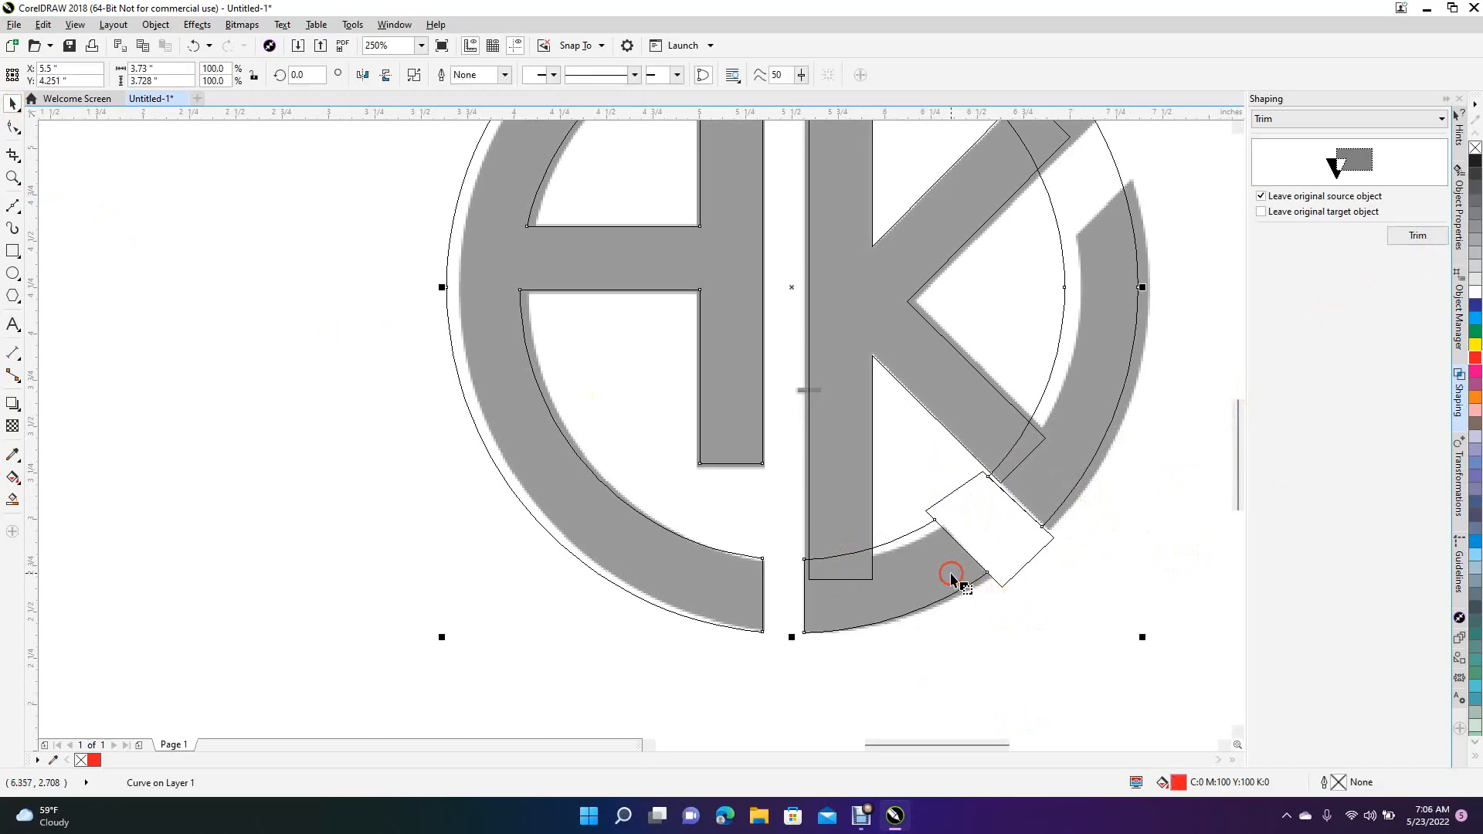
pyautogui.click(957, 501)
pyautogui.press('Delete')
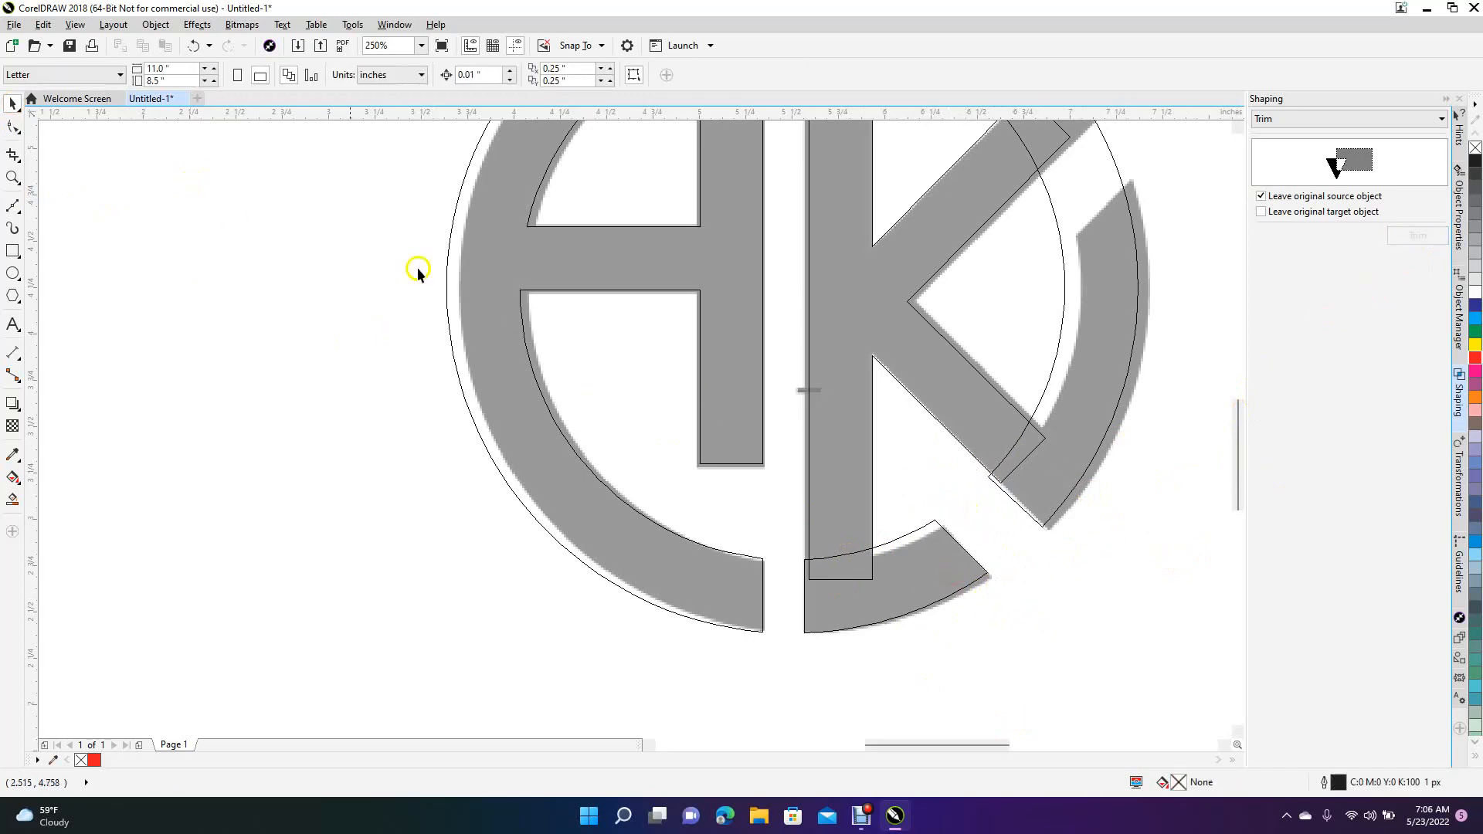
# Step: Draw a closed six-sided shape about 1.10 by 1.41 inches over the ring's upper-right gap around the K's upper arm
pyautogui.moveTo(1235, 434); pyautogui.dragTo(1234, 402)
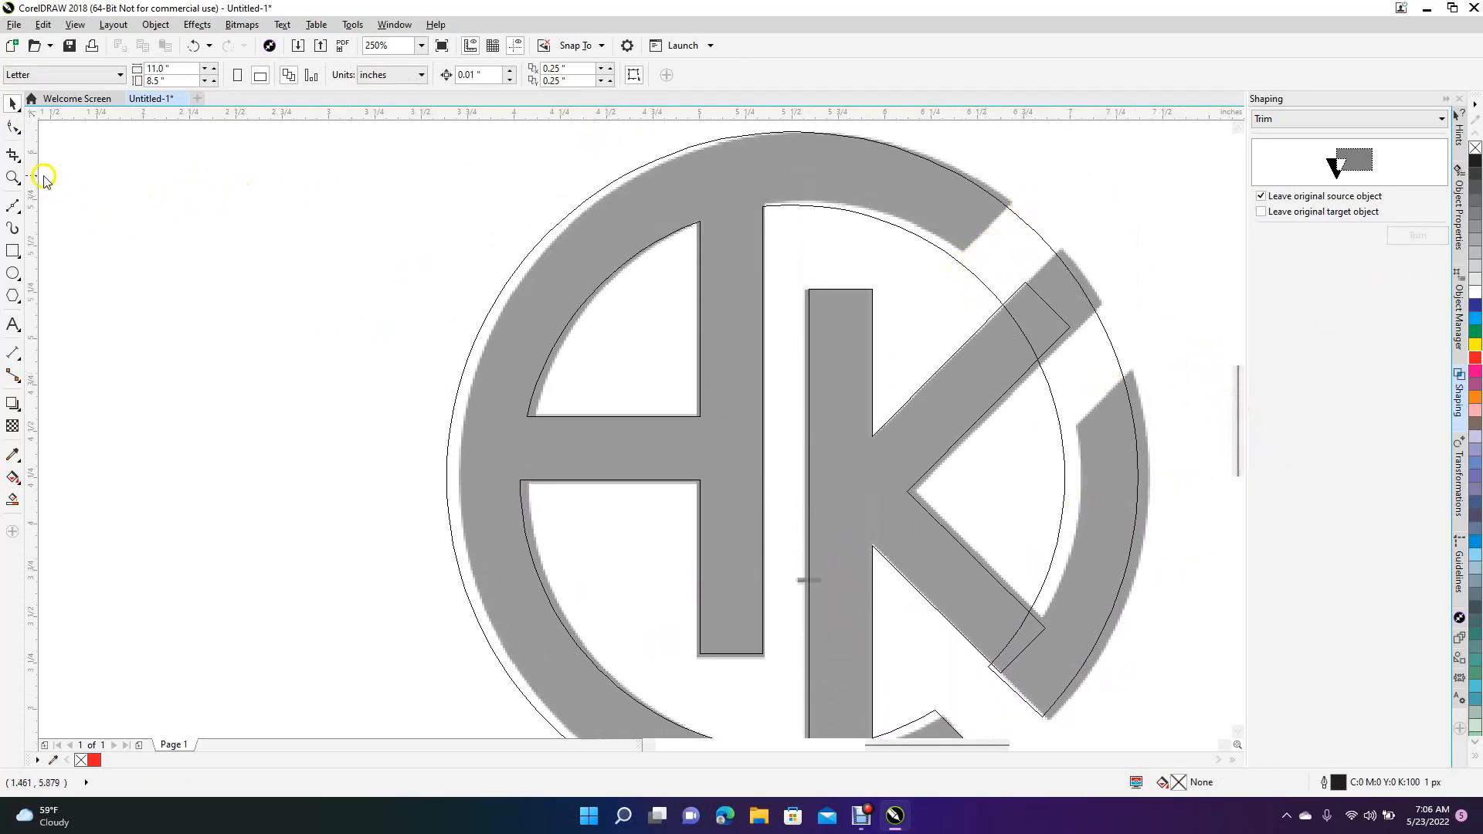
pyautogui.click(12, 206)
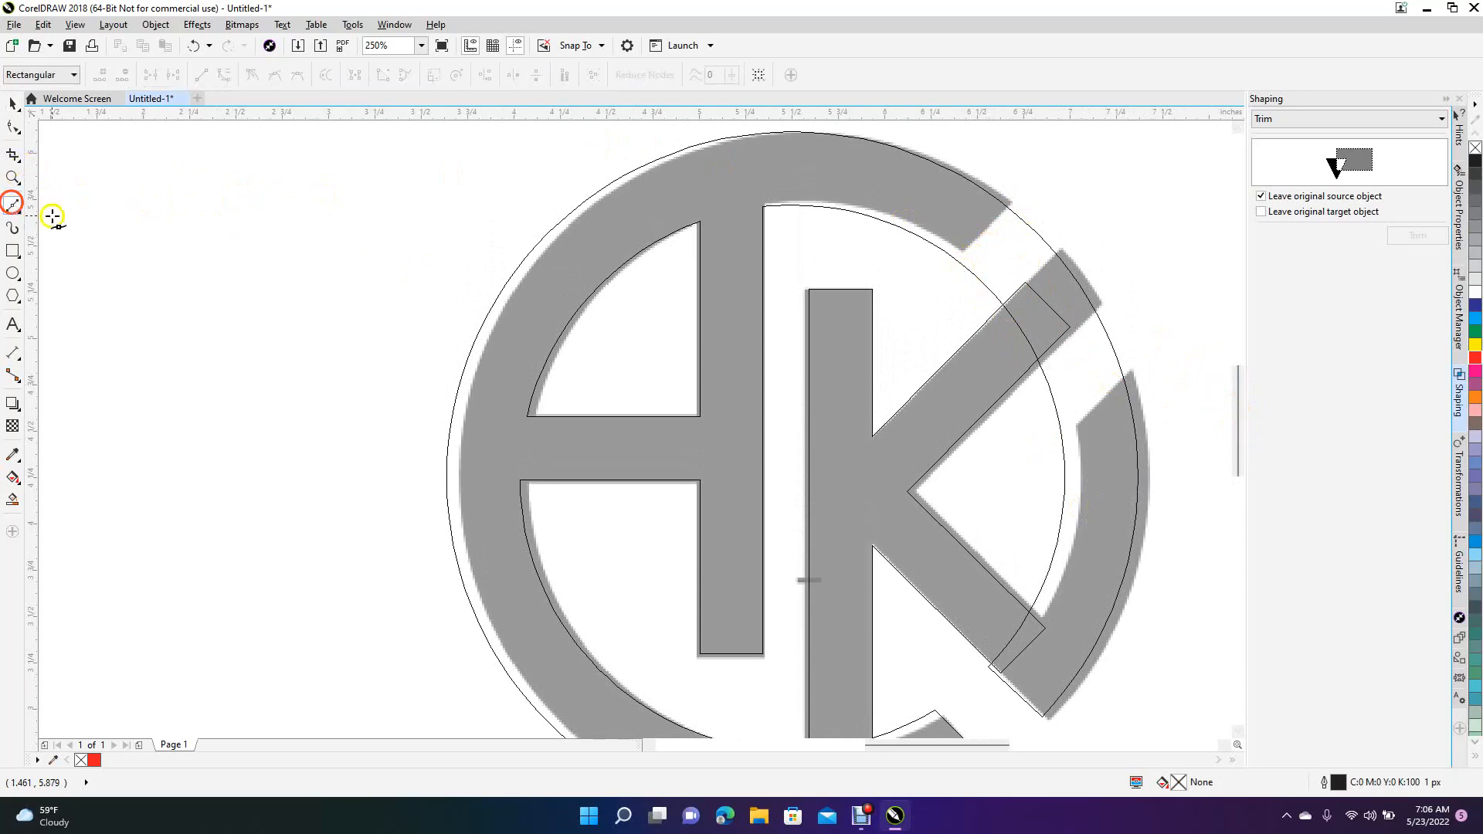
pyautogui.click(946, 274)
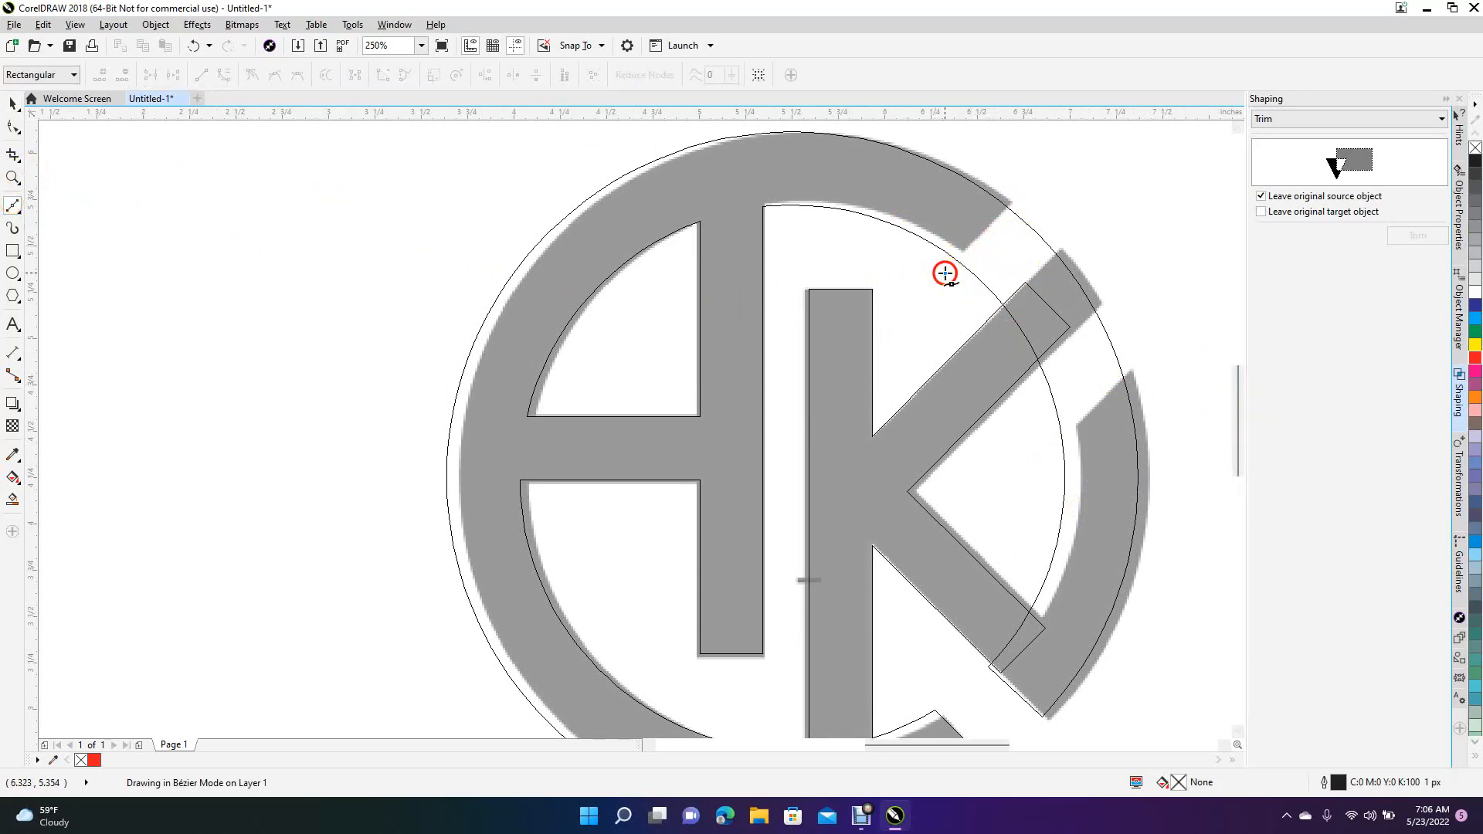
pyautogui.click(1023, 190)
pyautogui.click(1133, 254)
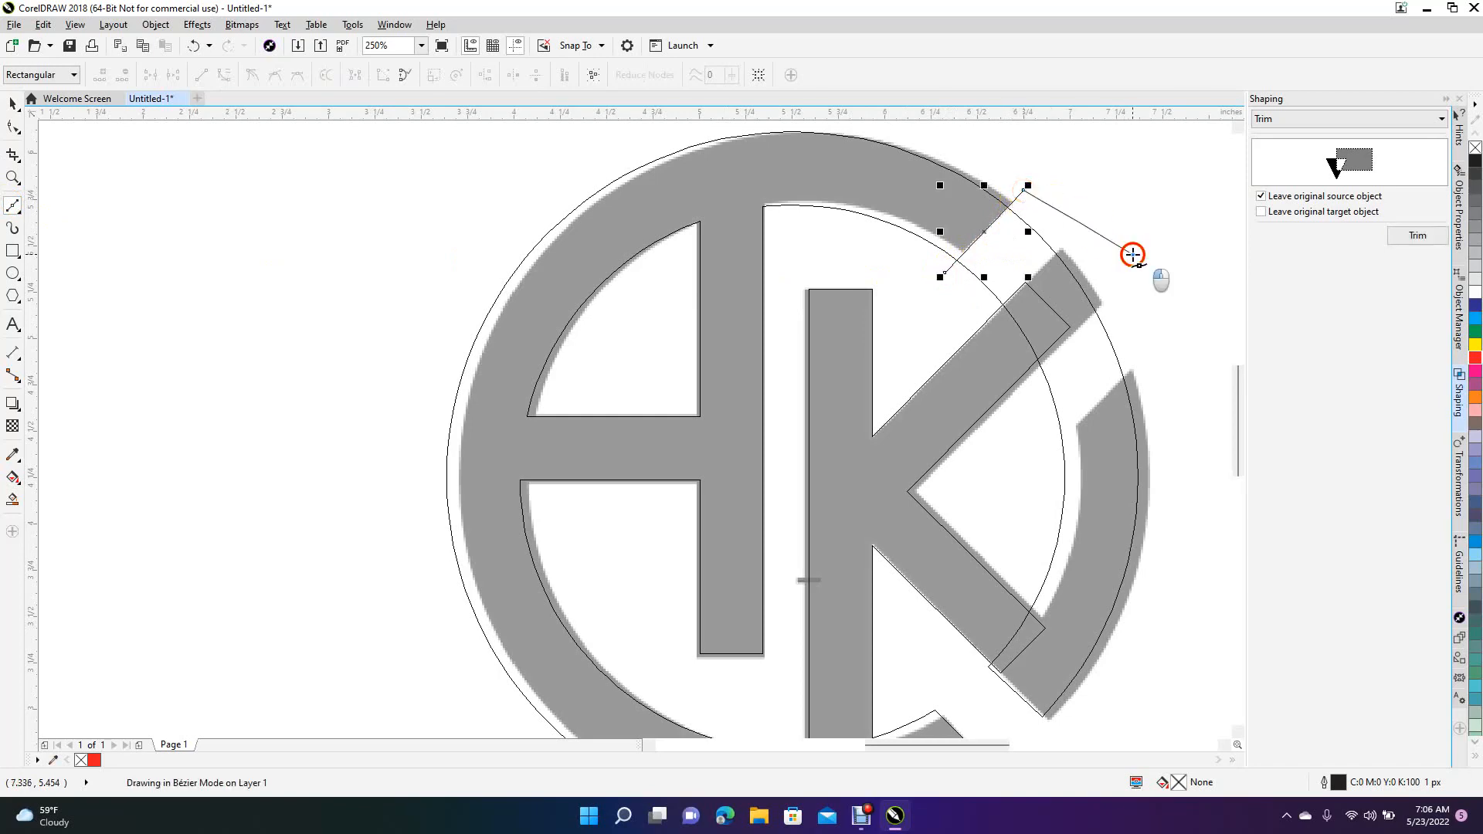
pyautogui.click(1148, 345)
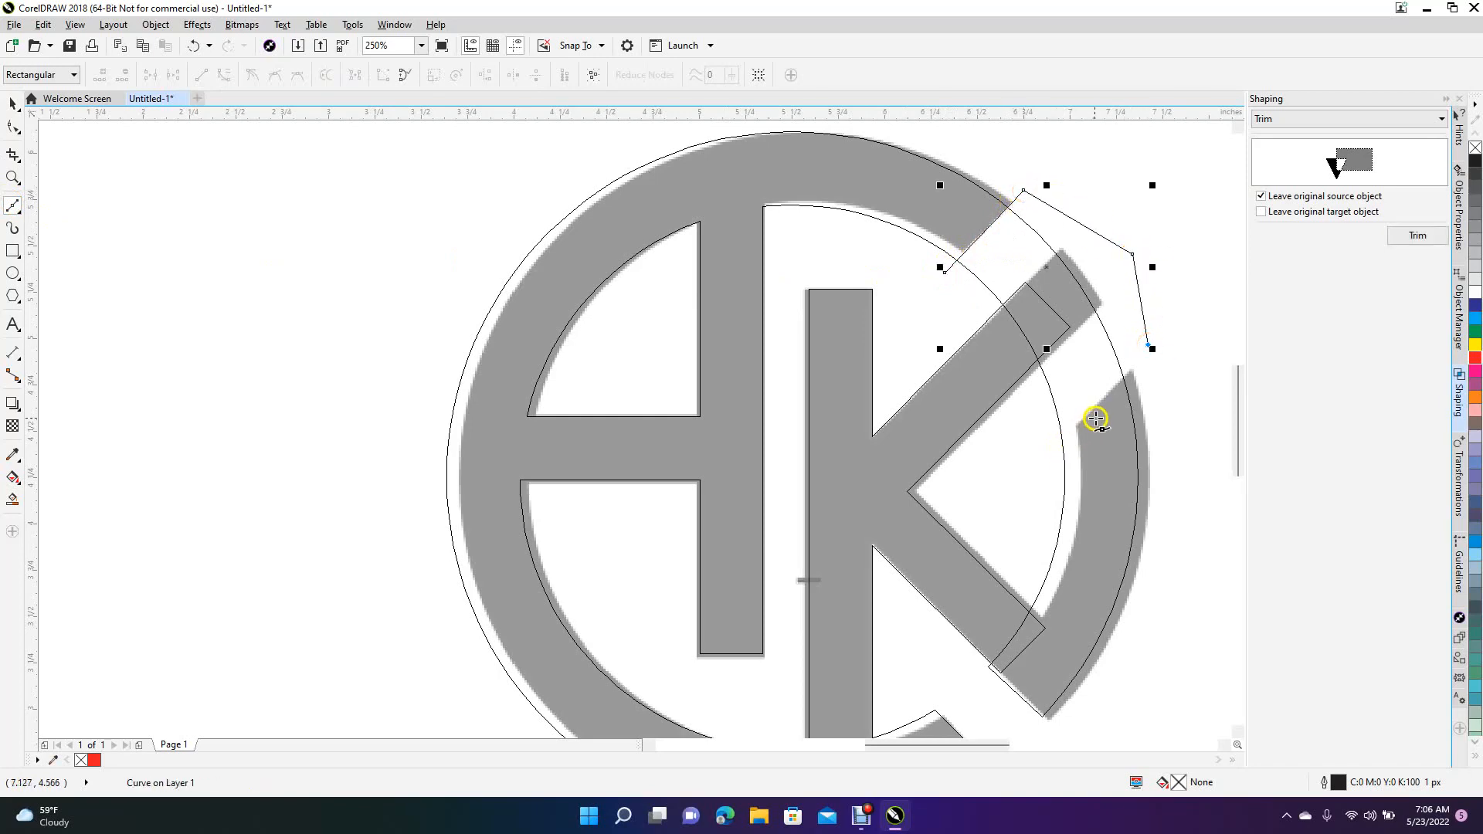
pyautogui.click(1051, 451)
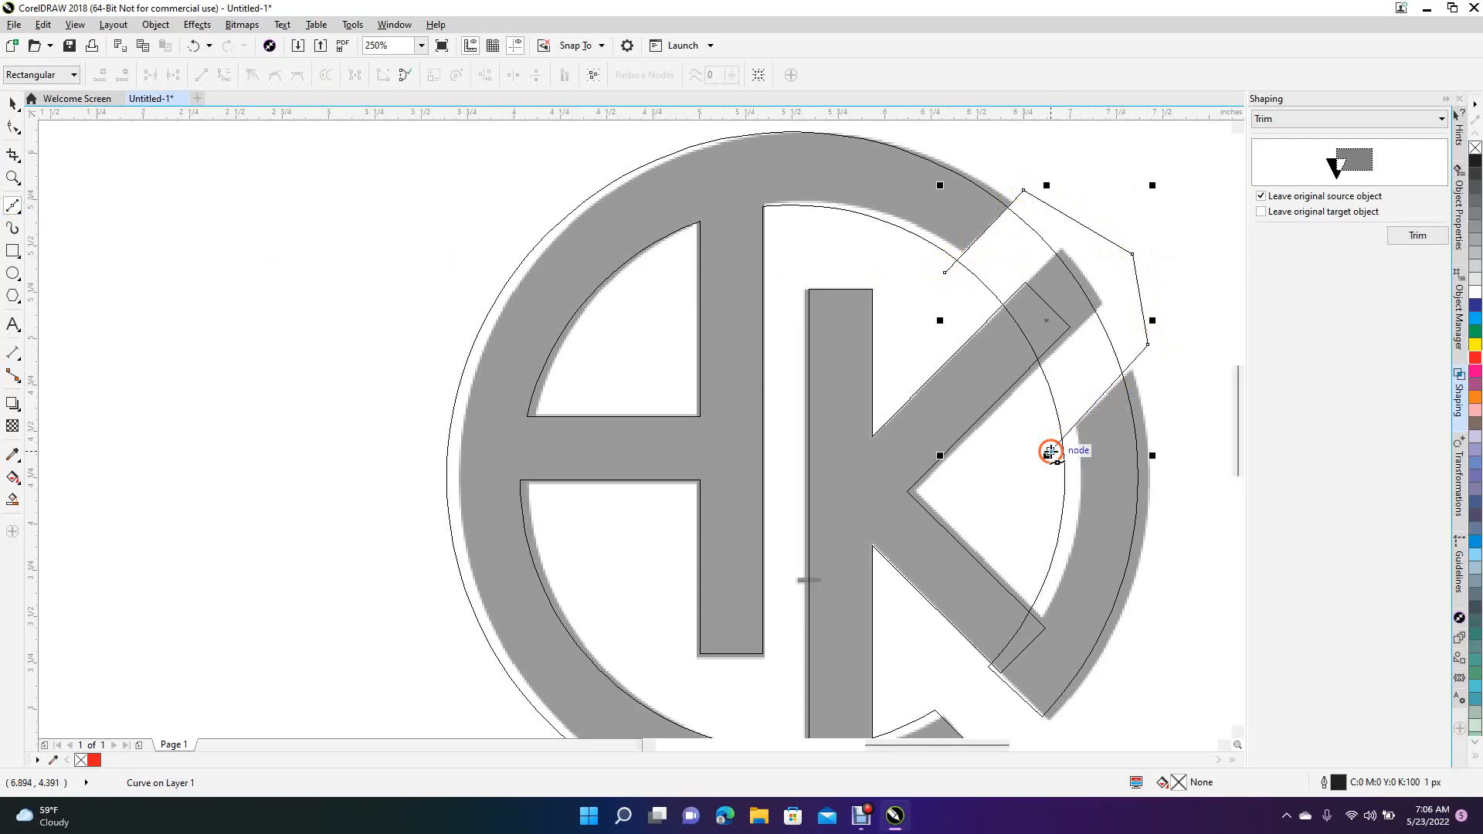
pyautogui.click(1025, 420)
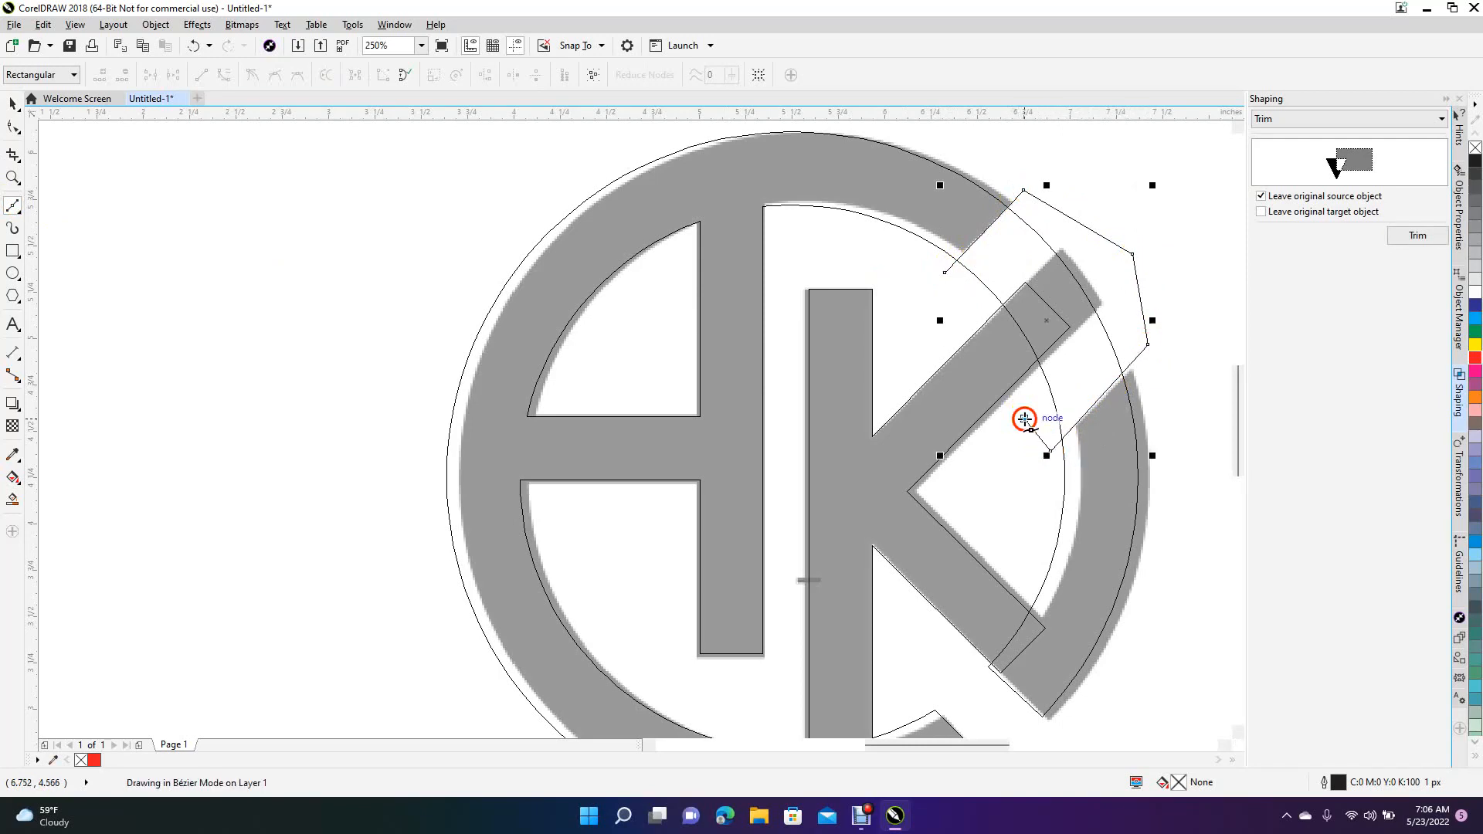
pyautogui.click(943, 275)
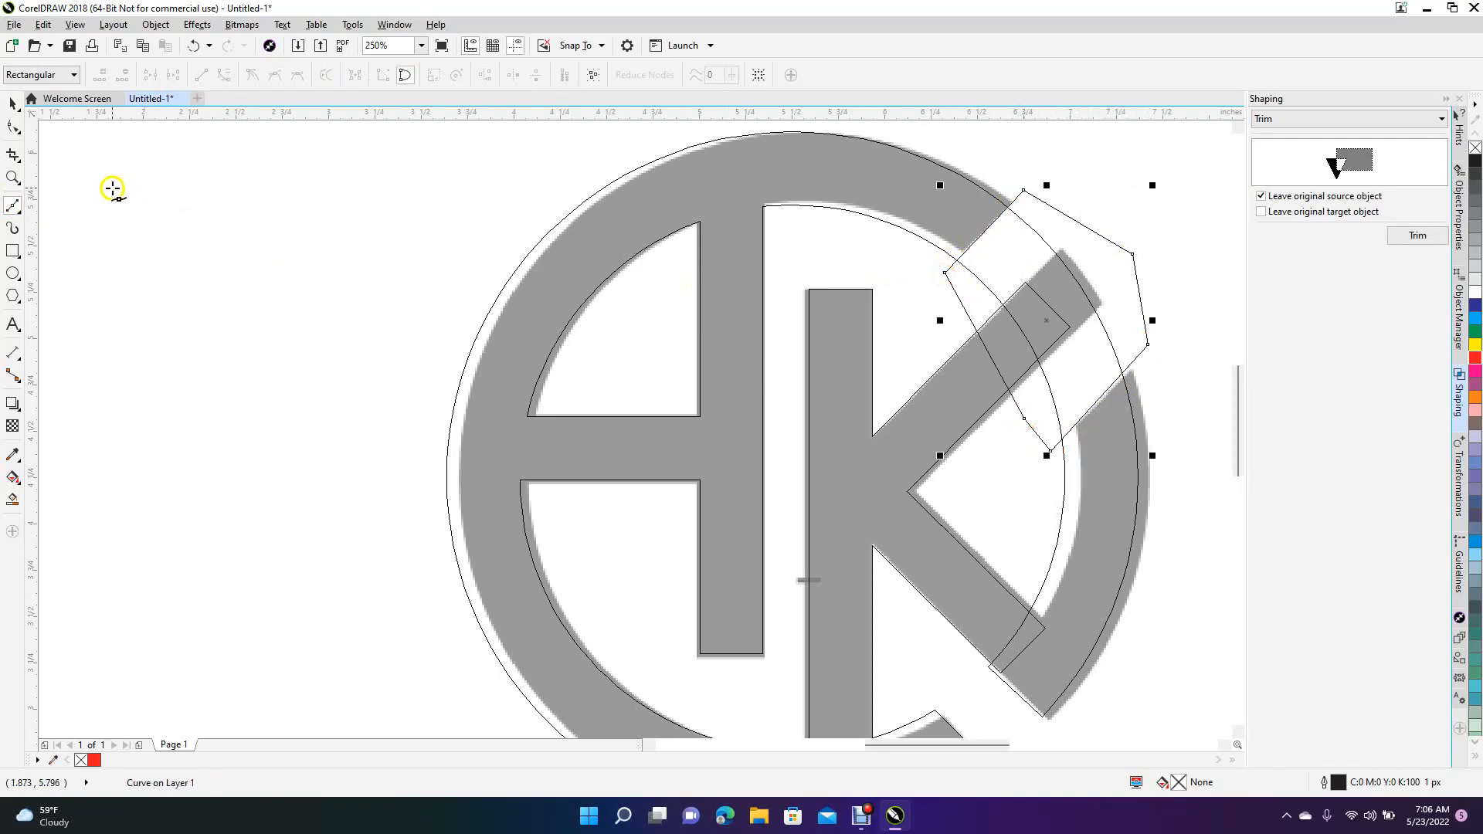
# Step: Trim the ring with the six-sided shape to open the gap around the K's upper arm, and delete the shape
pyautogui.click(11, 105)
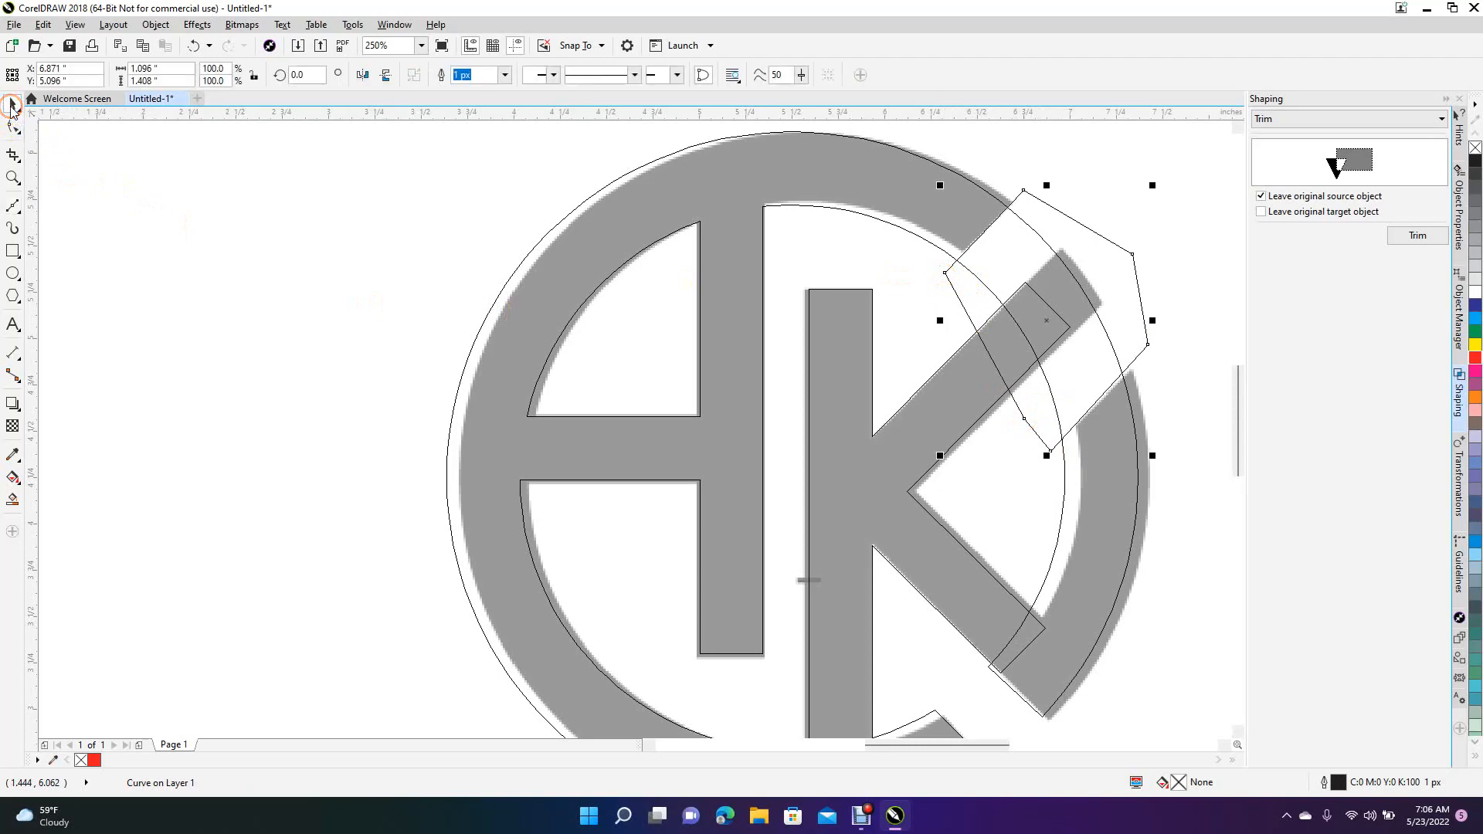
pyautogui.click(1418, 236)
pyautogui.click(906, 208)
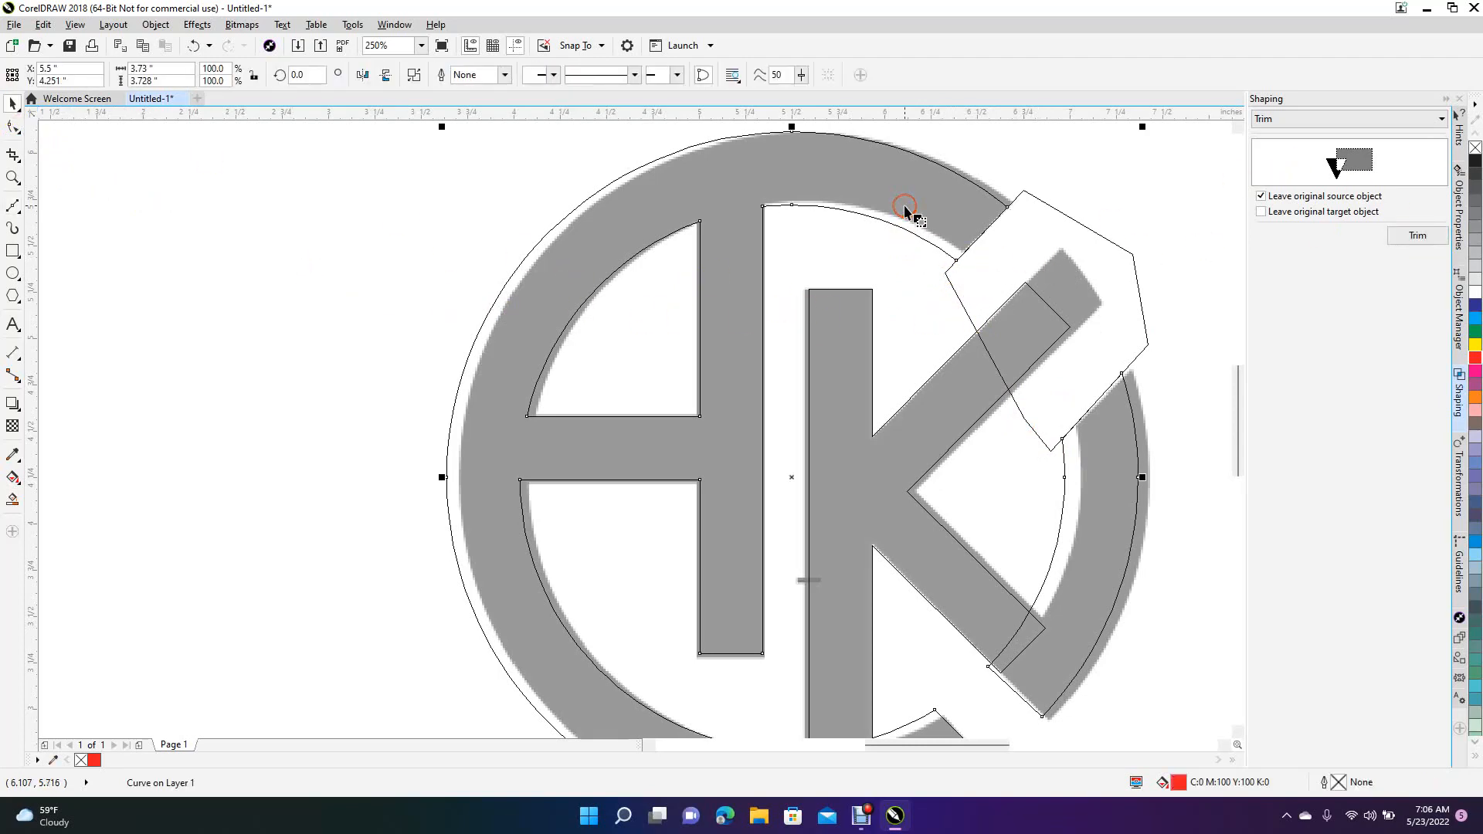
pyautogui.click(1064, 235)
pyautogui.press('Delete')
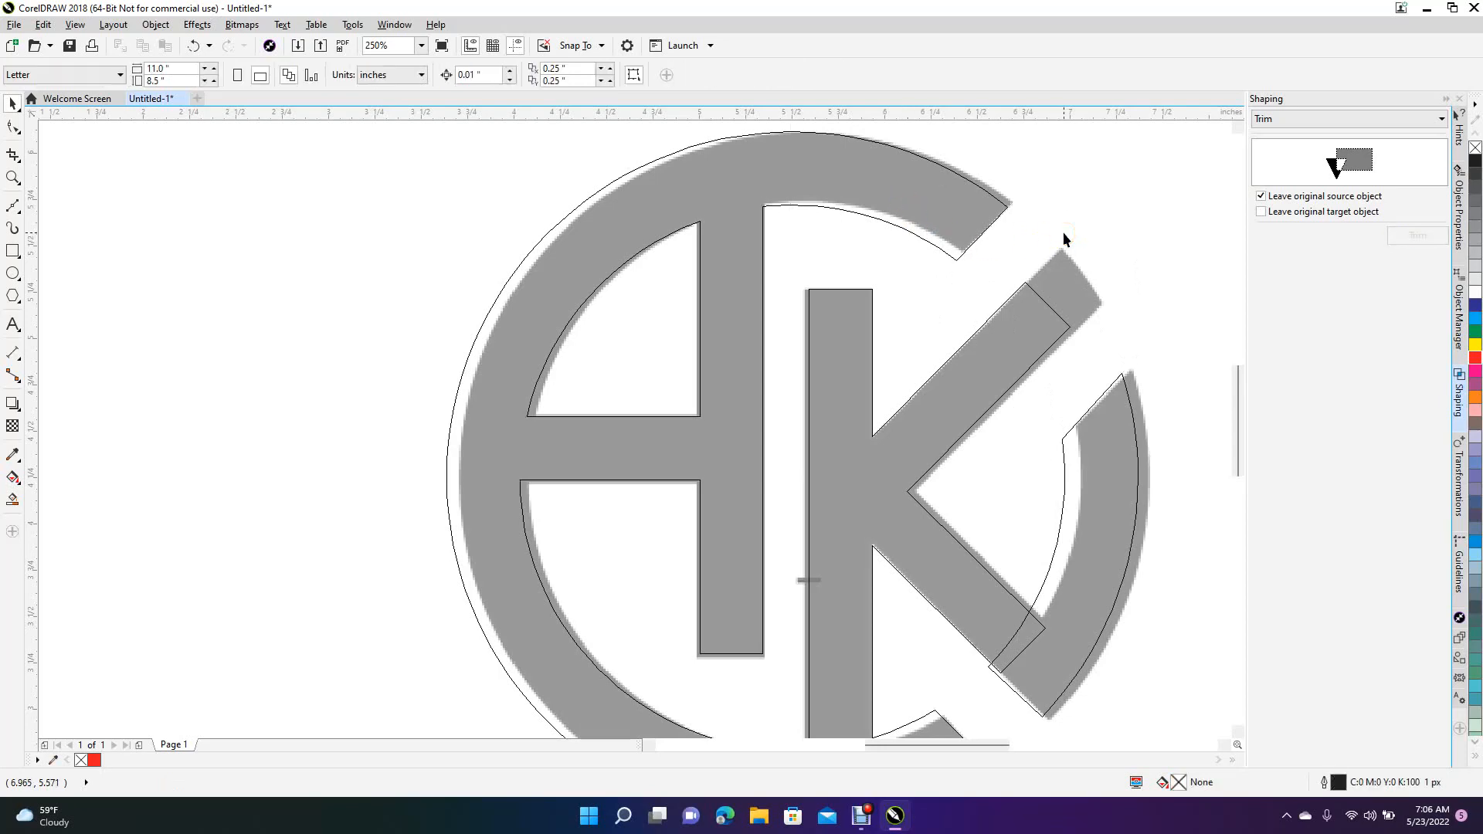
# Step: Extend the K's upper arm by moving its two end nodes outward, slightly past the end of the arm in the reference logo
pyautogui.click(1038, 322)
pyautogui.click(1049, 313)
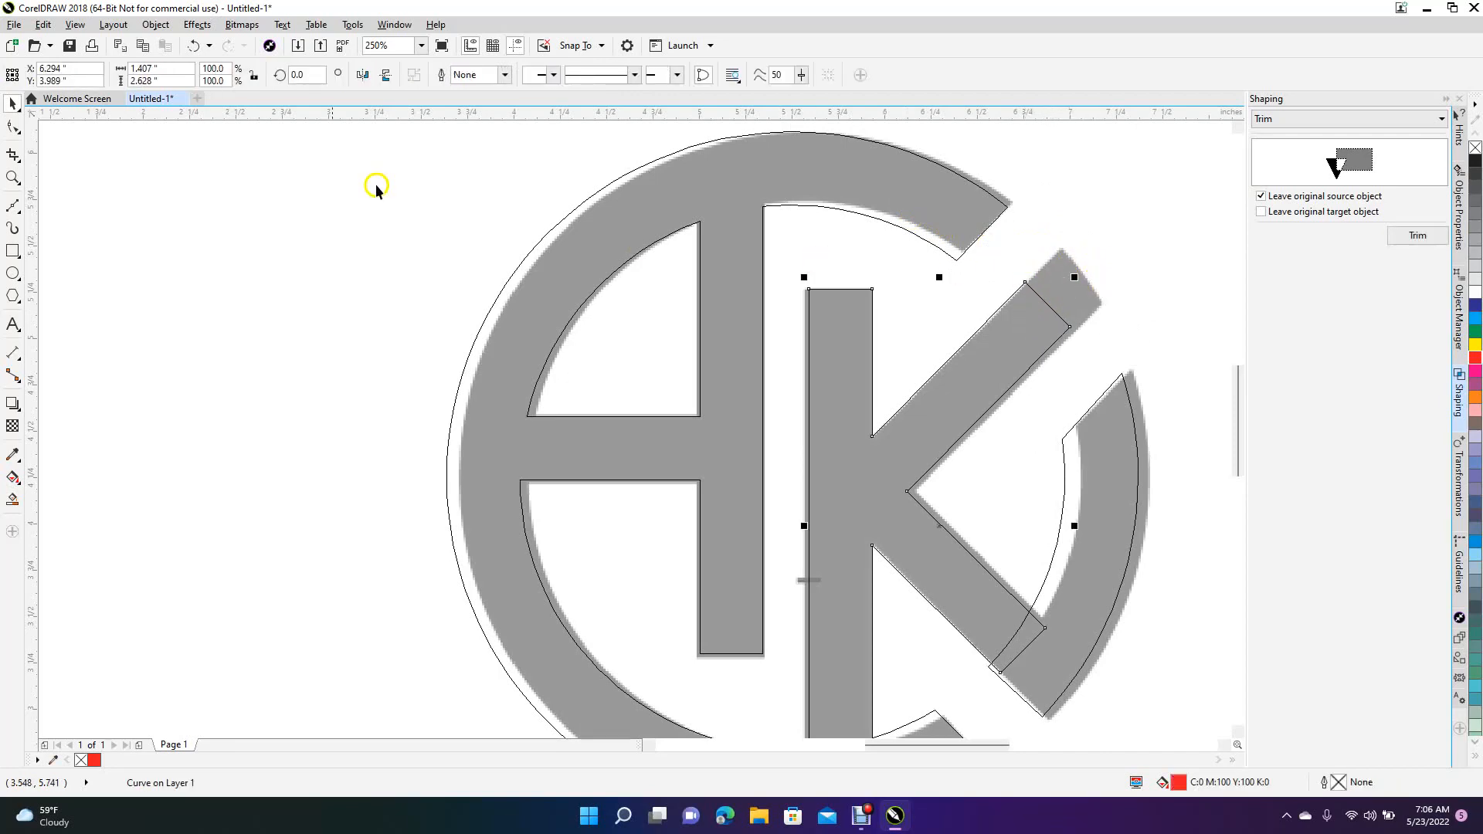
pyautogui.click(13, 126)
pyautogui.moveTo(1027, 283); pyautogui.dragTo(1096, 364)
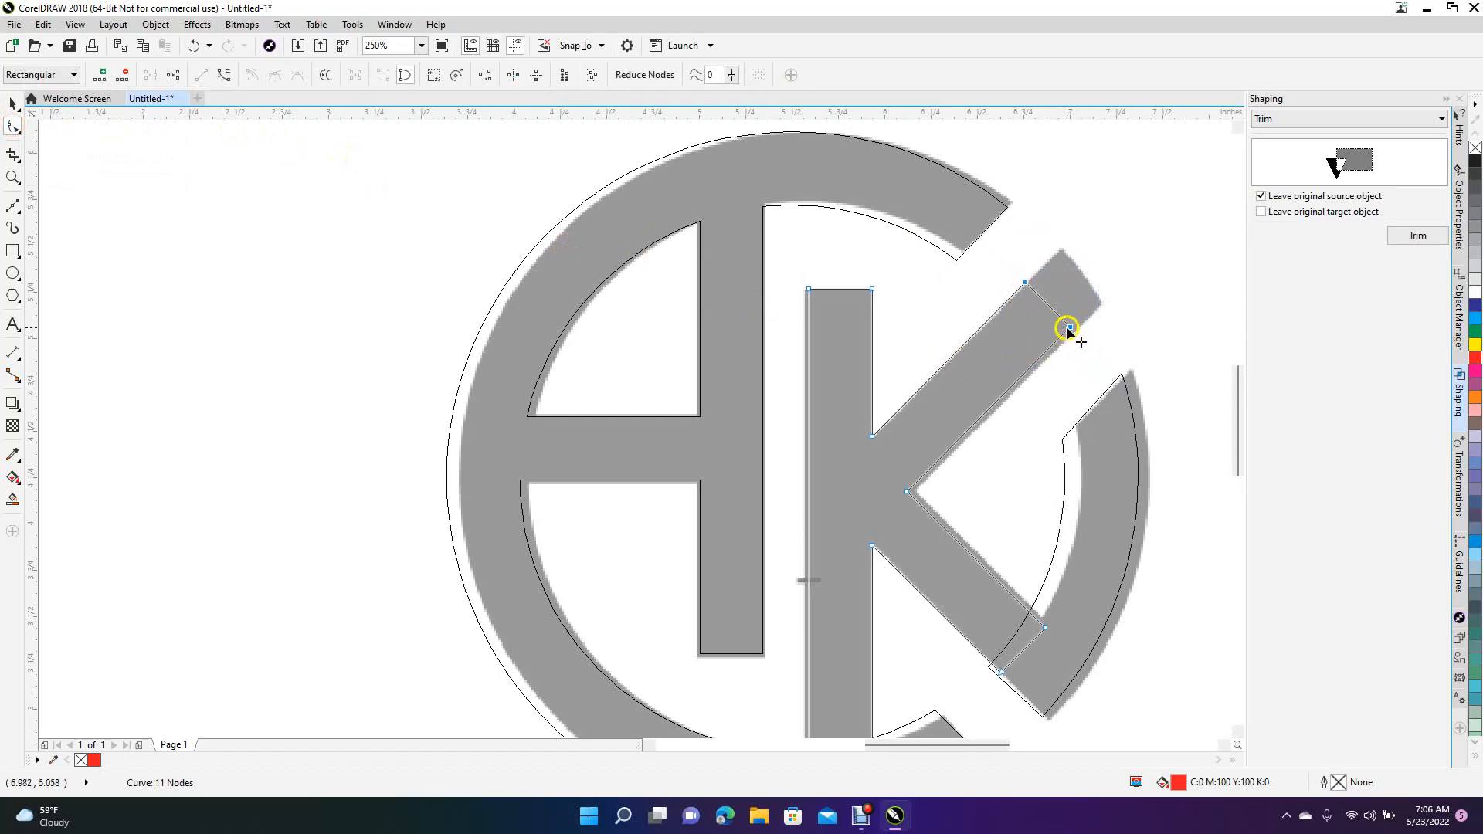
pyautogui.moveTo(1070, 327); pyautogui.dragTo(1120, 283)
pyautogui.click(15, 104)
pyautogui.click(328, 526)
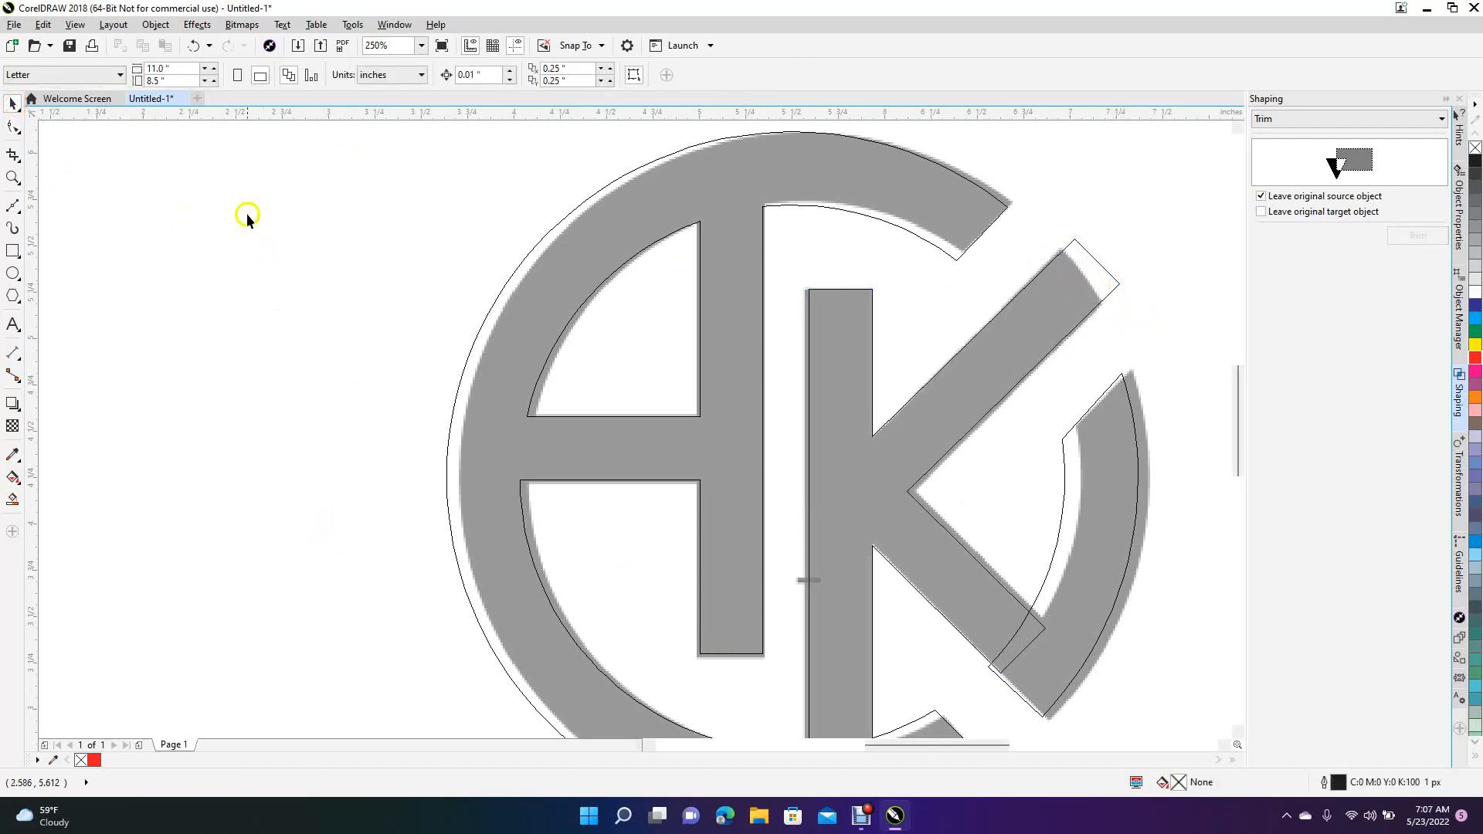
# Step: Weld the K to the trimmed ring without keeping the original objects
pyautogui.click(941, 592)
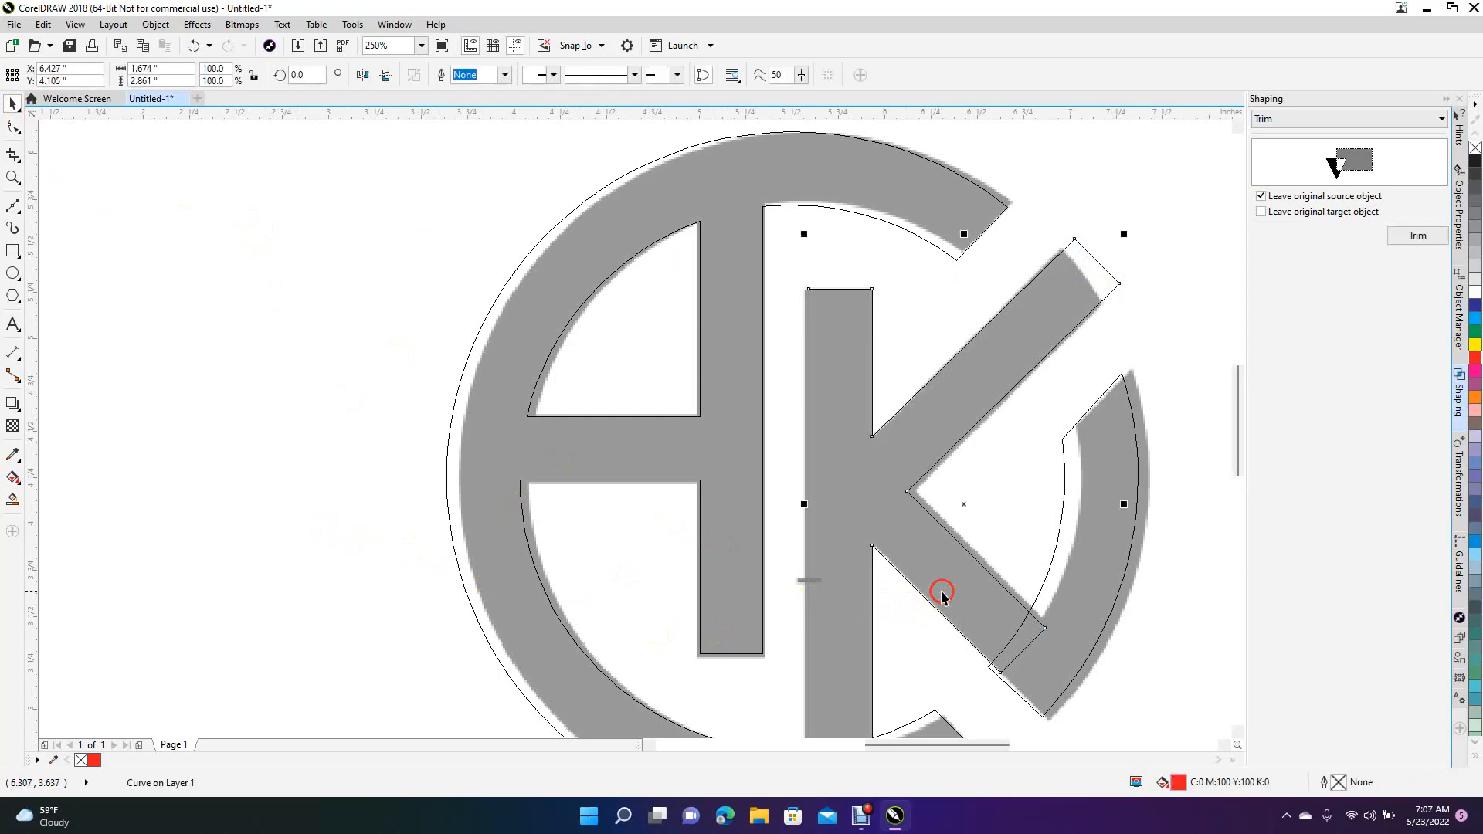
pyautogui.moveTo(1237, 391); pyautogui.dragTo(1236, 406)
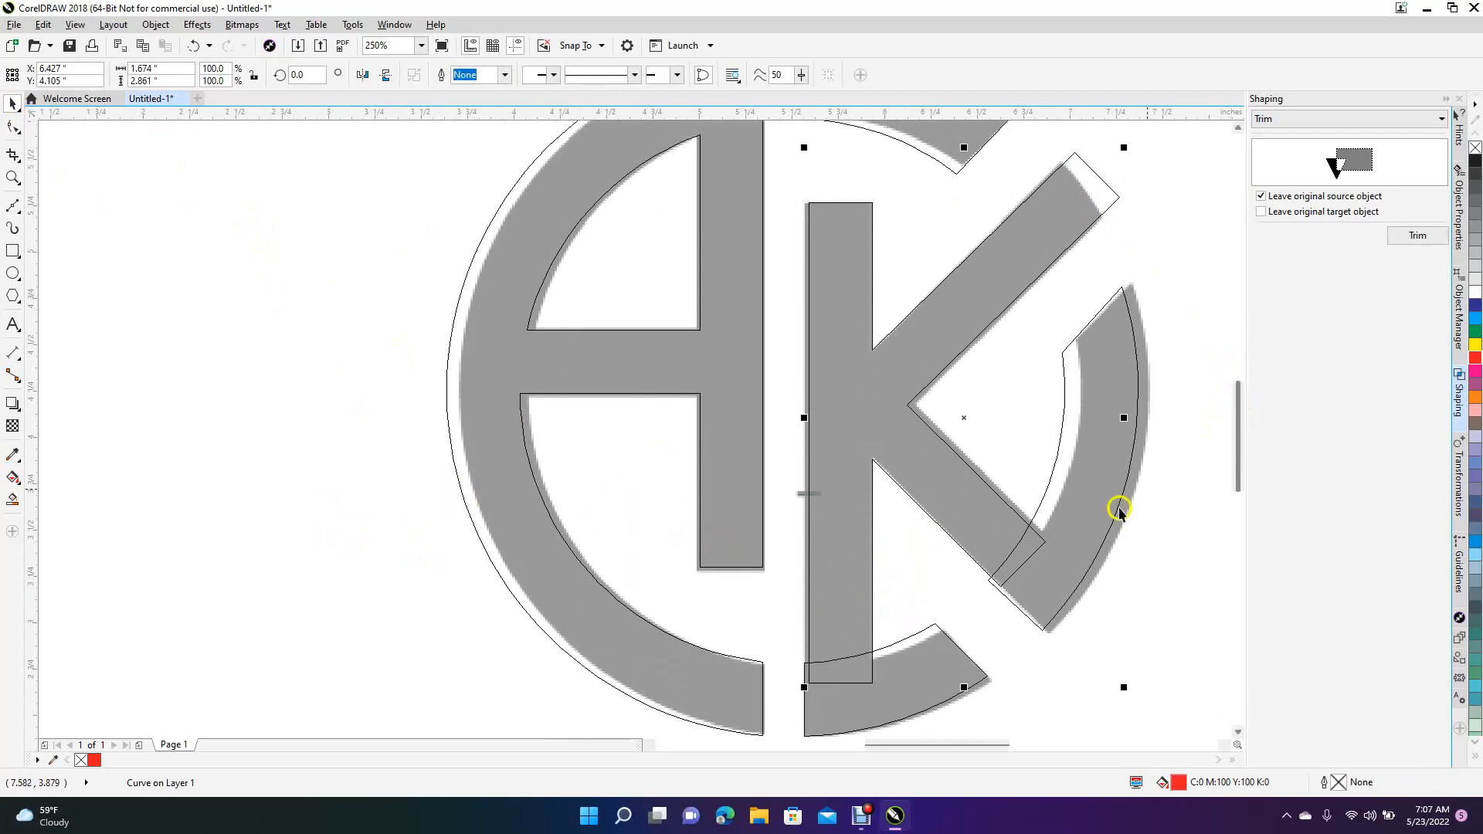
pyautogui.click(1285, 119)
pyautogui.click(1284, 133)
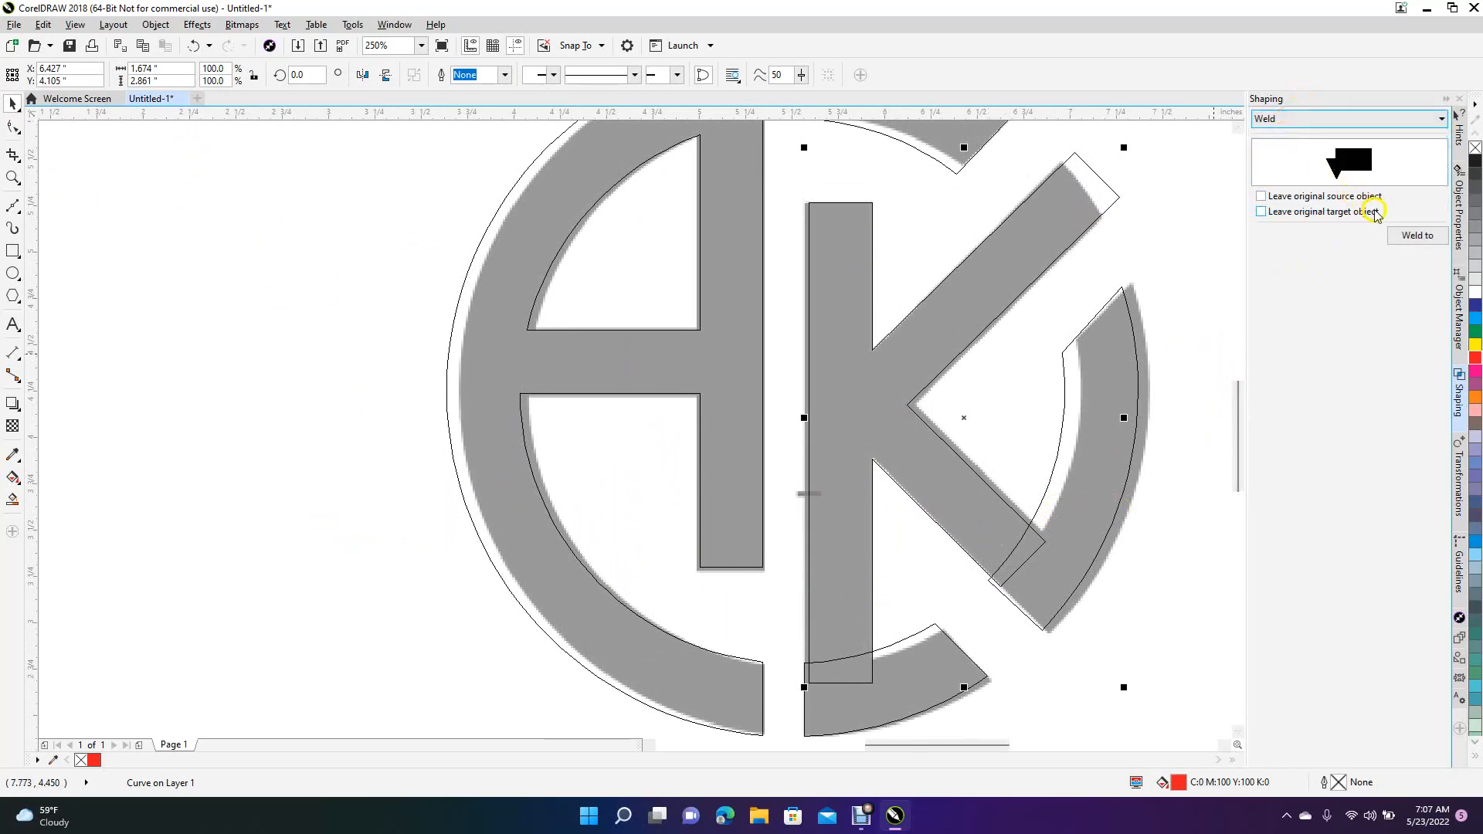
pyautogui.click(1414, 234)
pyautogui.click(1119, 389)
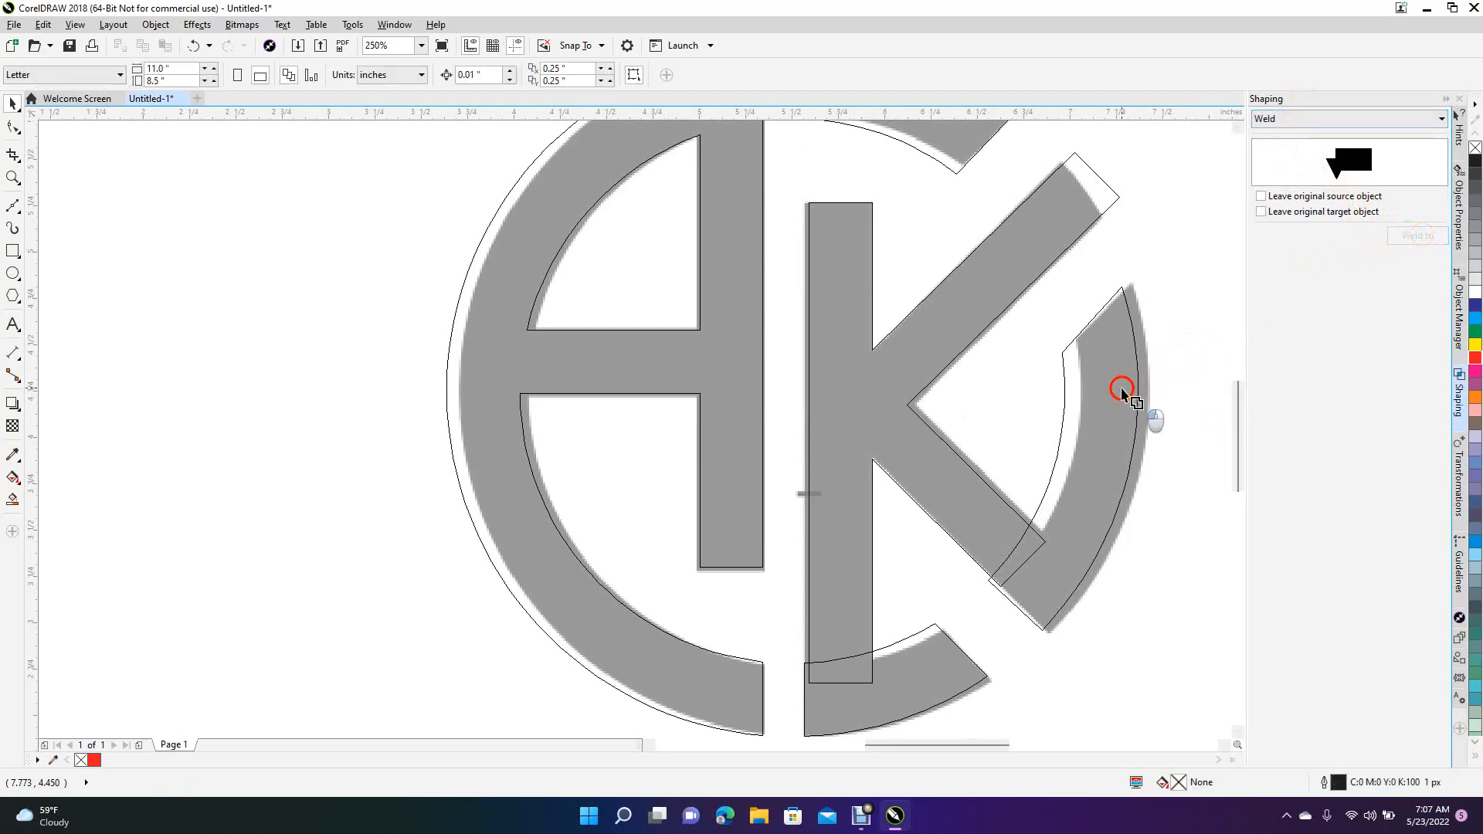
pyautogui.click(1204, 545)
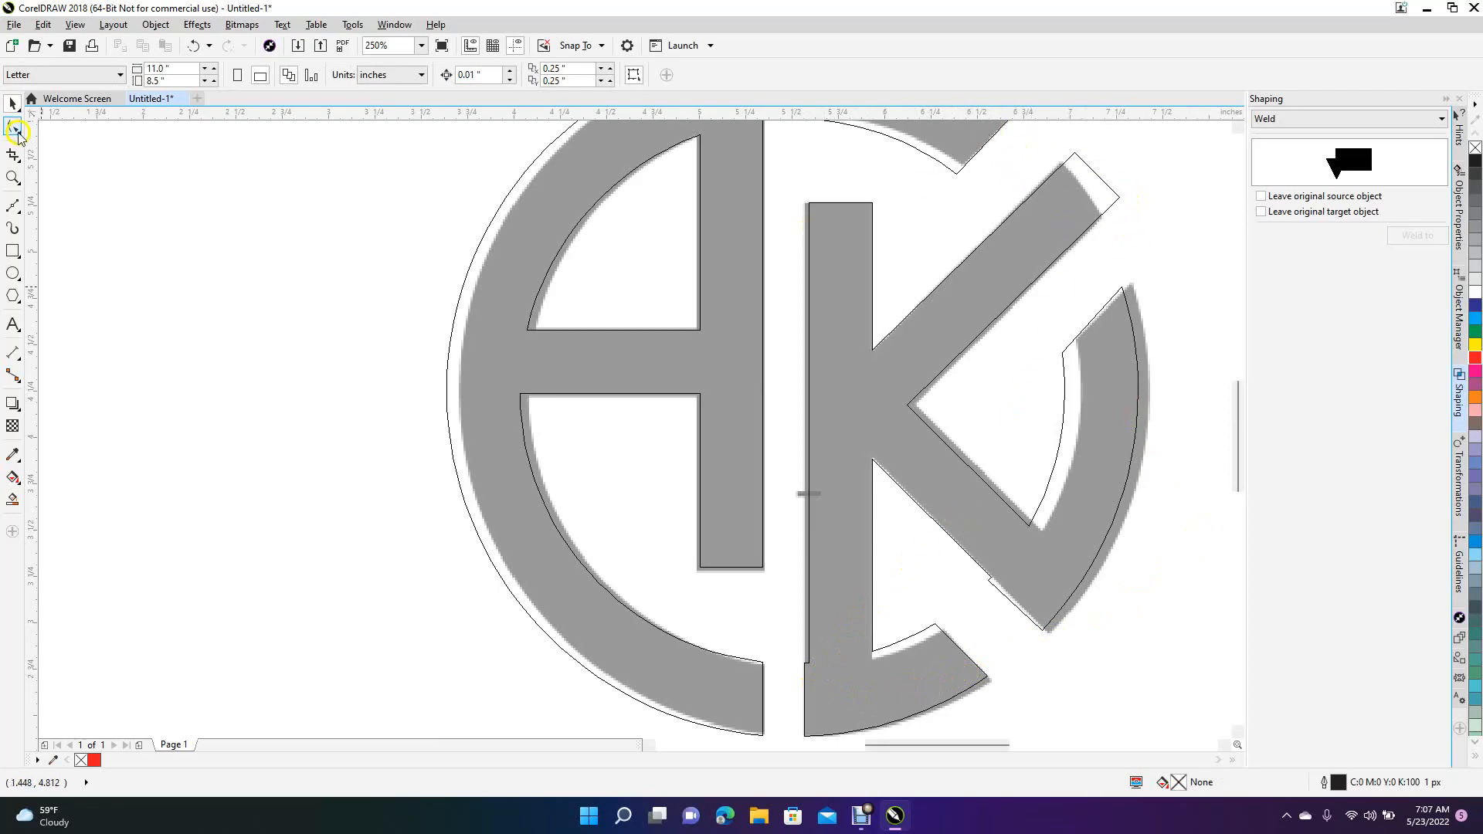
# Step: Draw a closed shape about 0.75 by 0.76 inches over the K's upper arm tip, its inner edge curved along the reference logo's outer arc
pyautogui.click(13, 204)
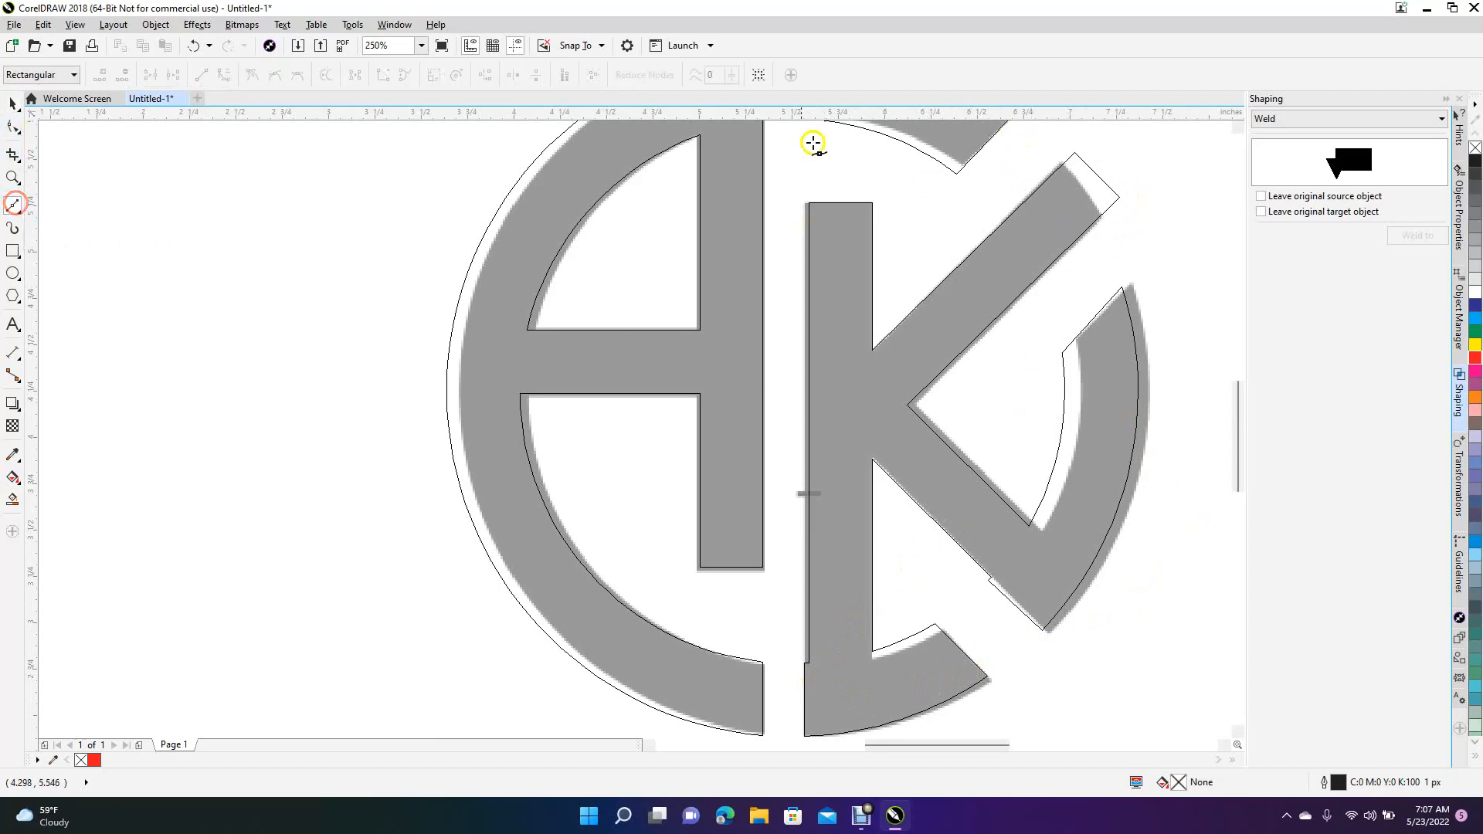
pyautogui.click(1048, 151)
pyautogui.moveTo(1114, 242); pyautogui.dragTo(1152, 318)
pyautogui.click(1187, 210)
pyautogui.click(1091, 128)
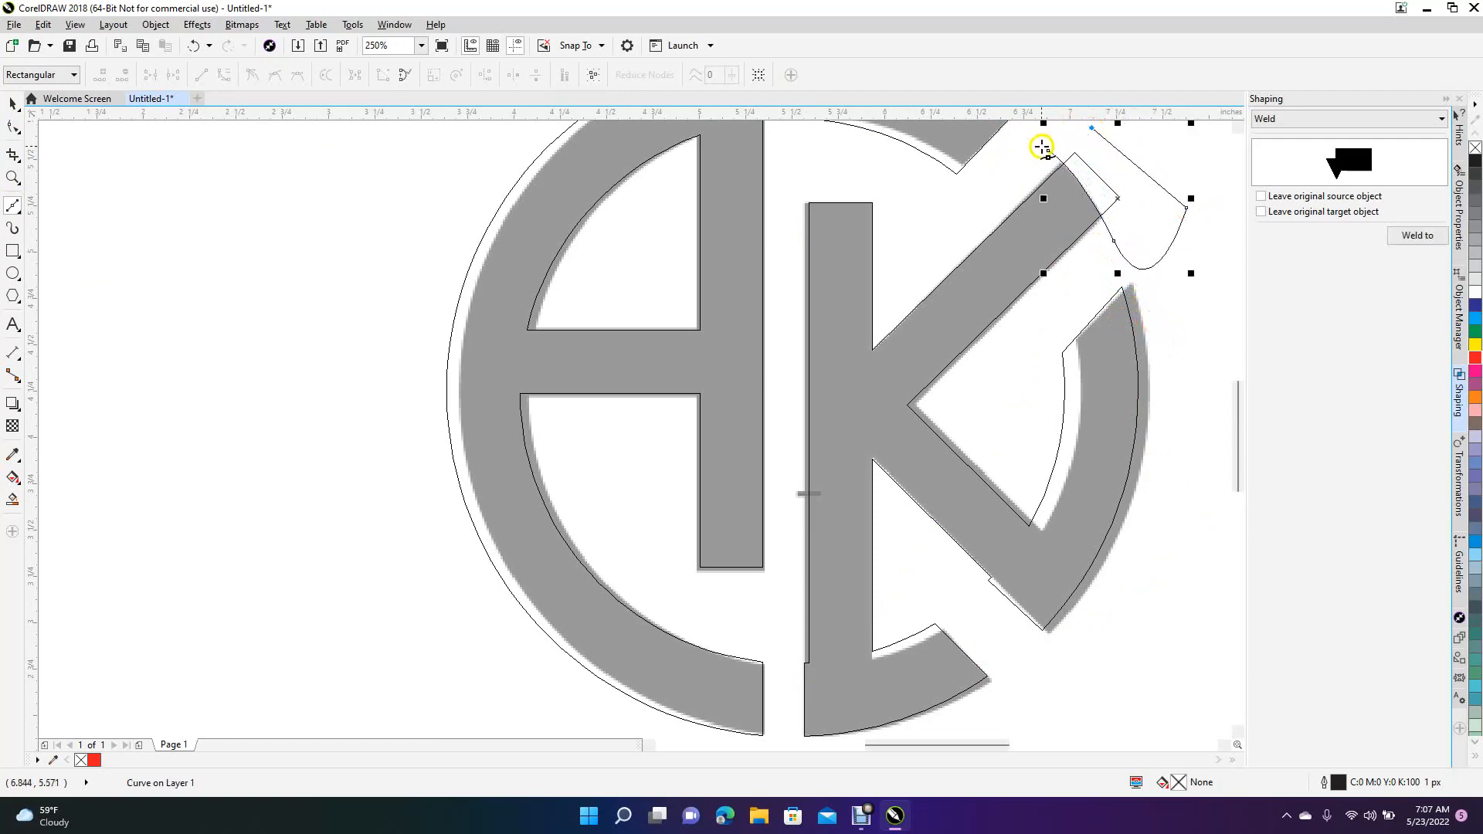
pyautogui.click(1047, 150)
# Step: Trim the K's upper arm with the curved shape so its end follows the ring's outer arc, and delete the shape
pyautogui.click(12, 102)
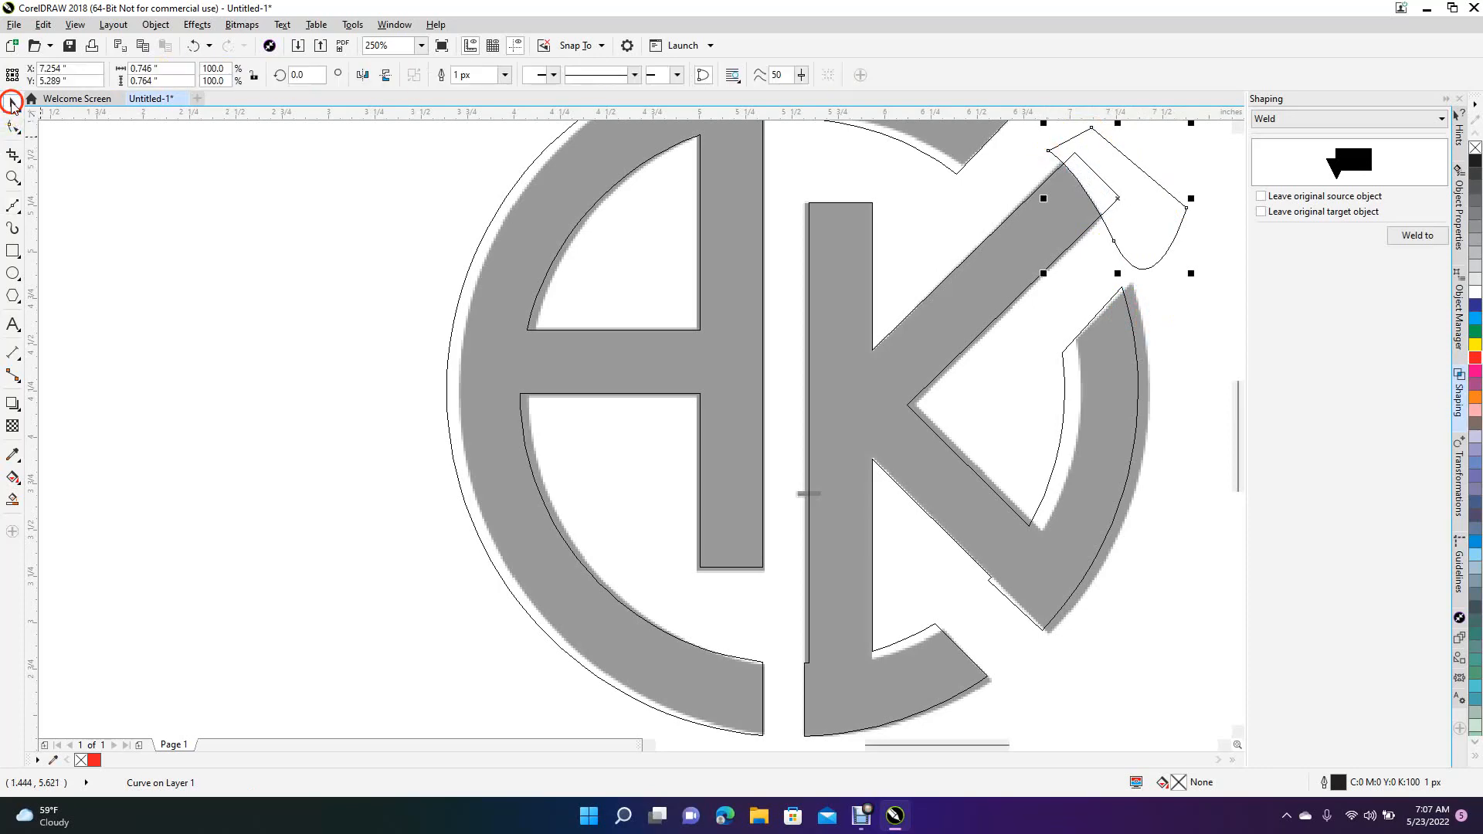
pyautogui.click(1288, 122)
pyautogui.click(1281, 143)
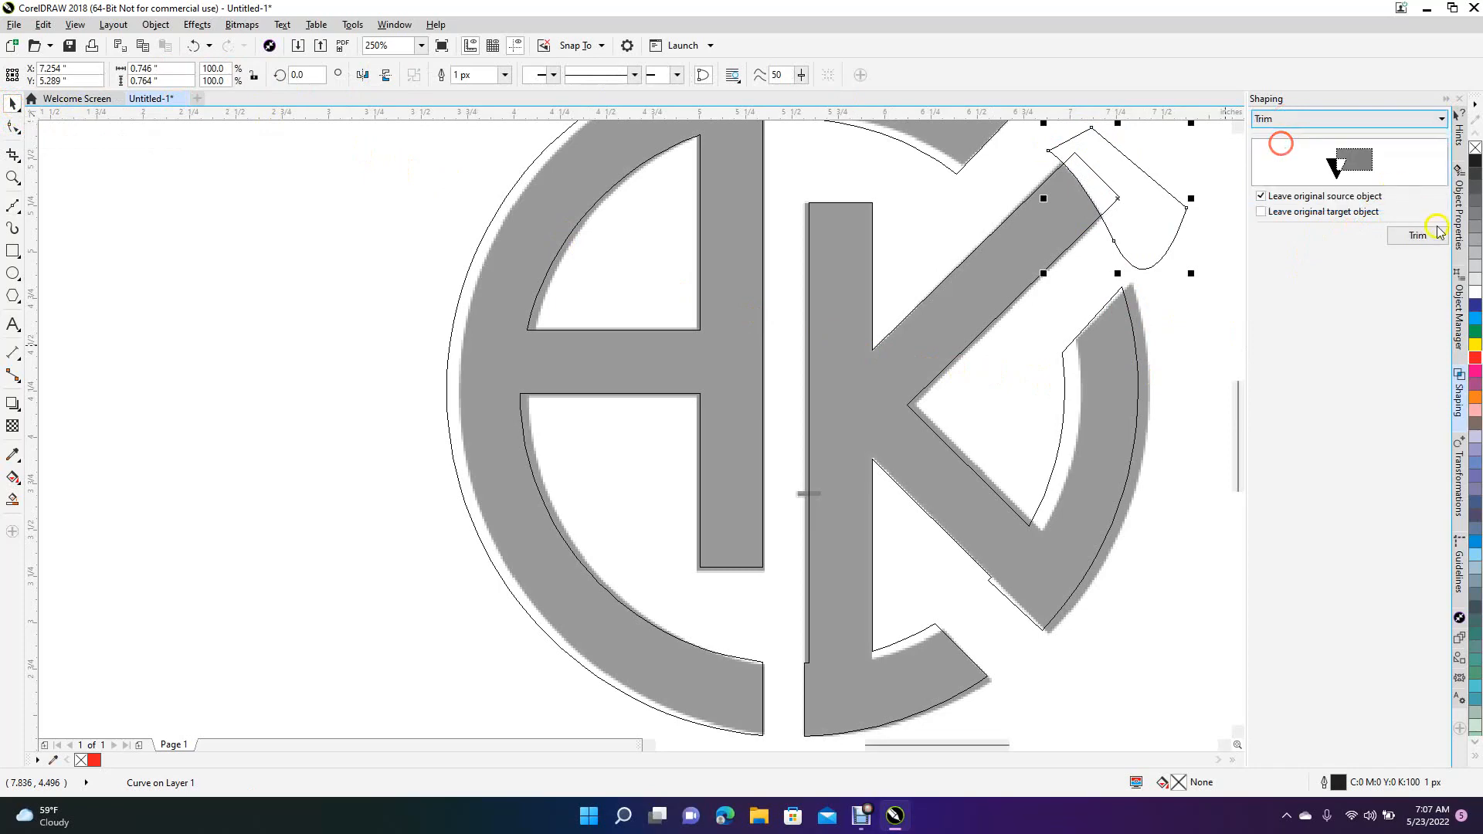
pyautogui.click(1418, 235)
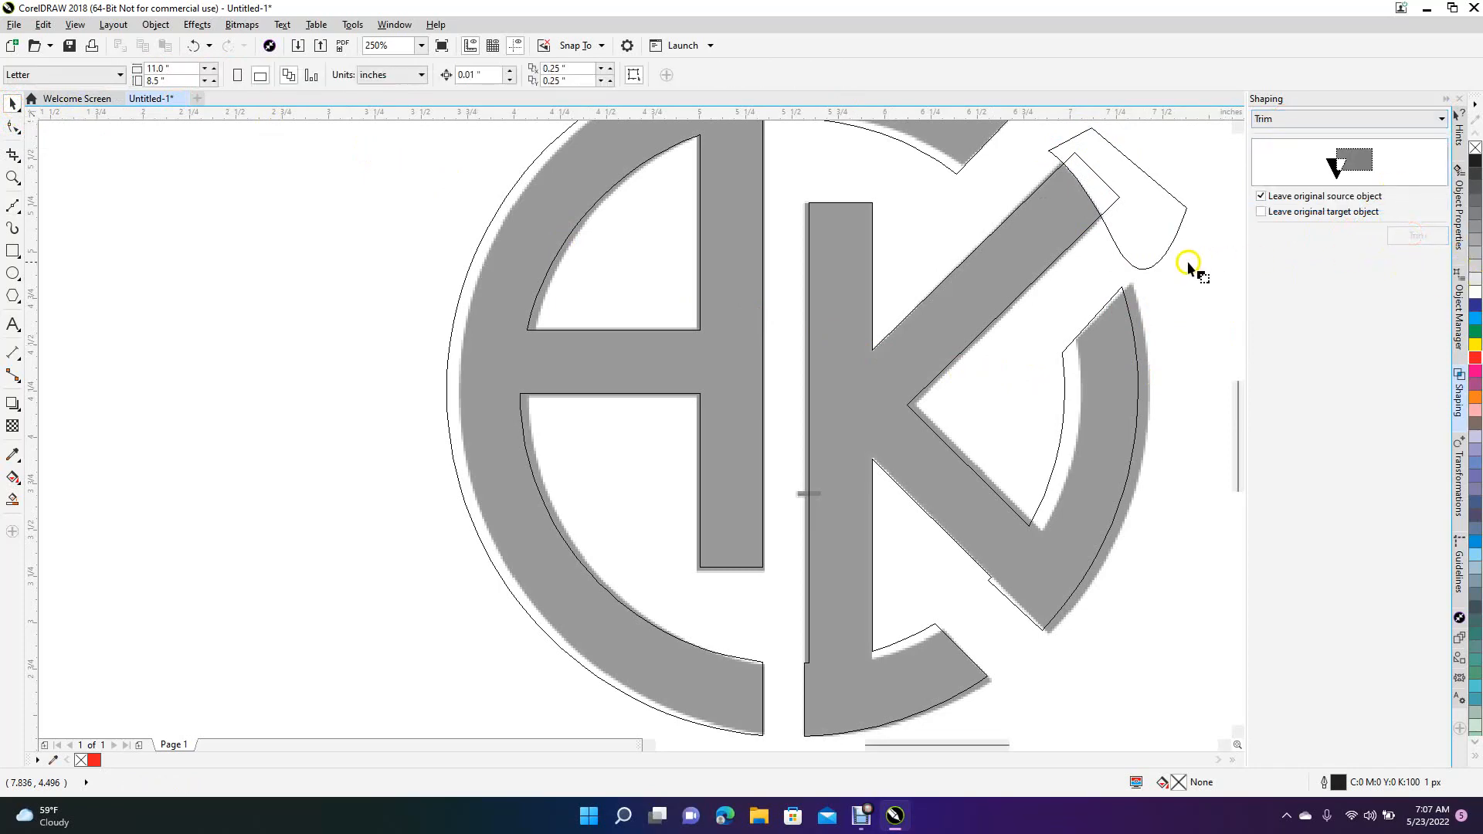
pyautogui.click(1055, 241)
pyautogui.click(1152, 196)
pyautogui.press('Delete')
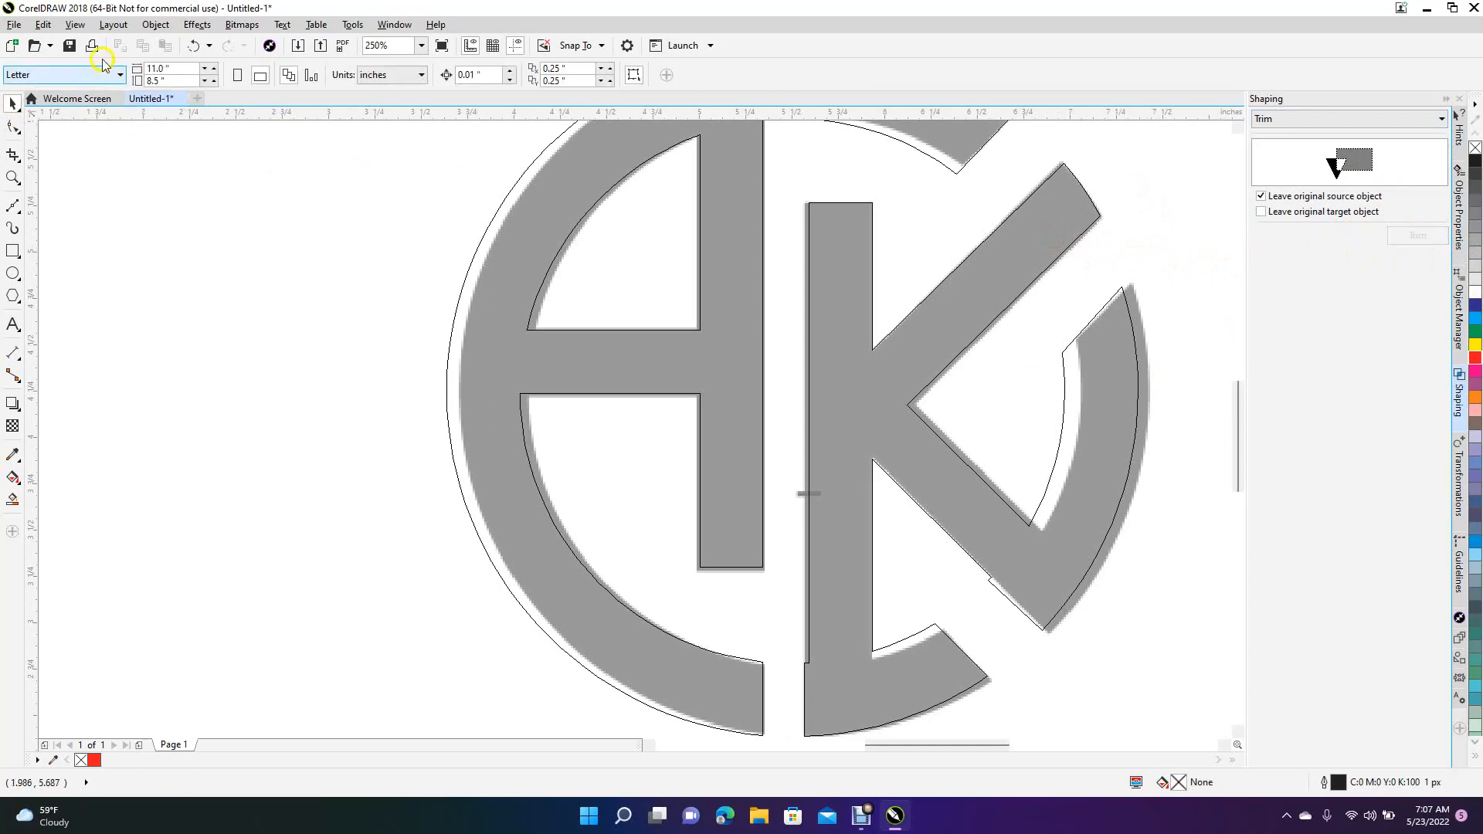
# Step: Switch the document display to Enhanced view to compare the filled monogram with the reference logo
pyautogui.click(74, 25)
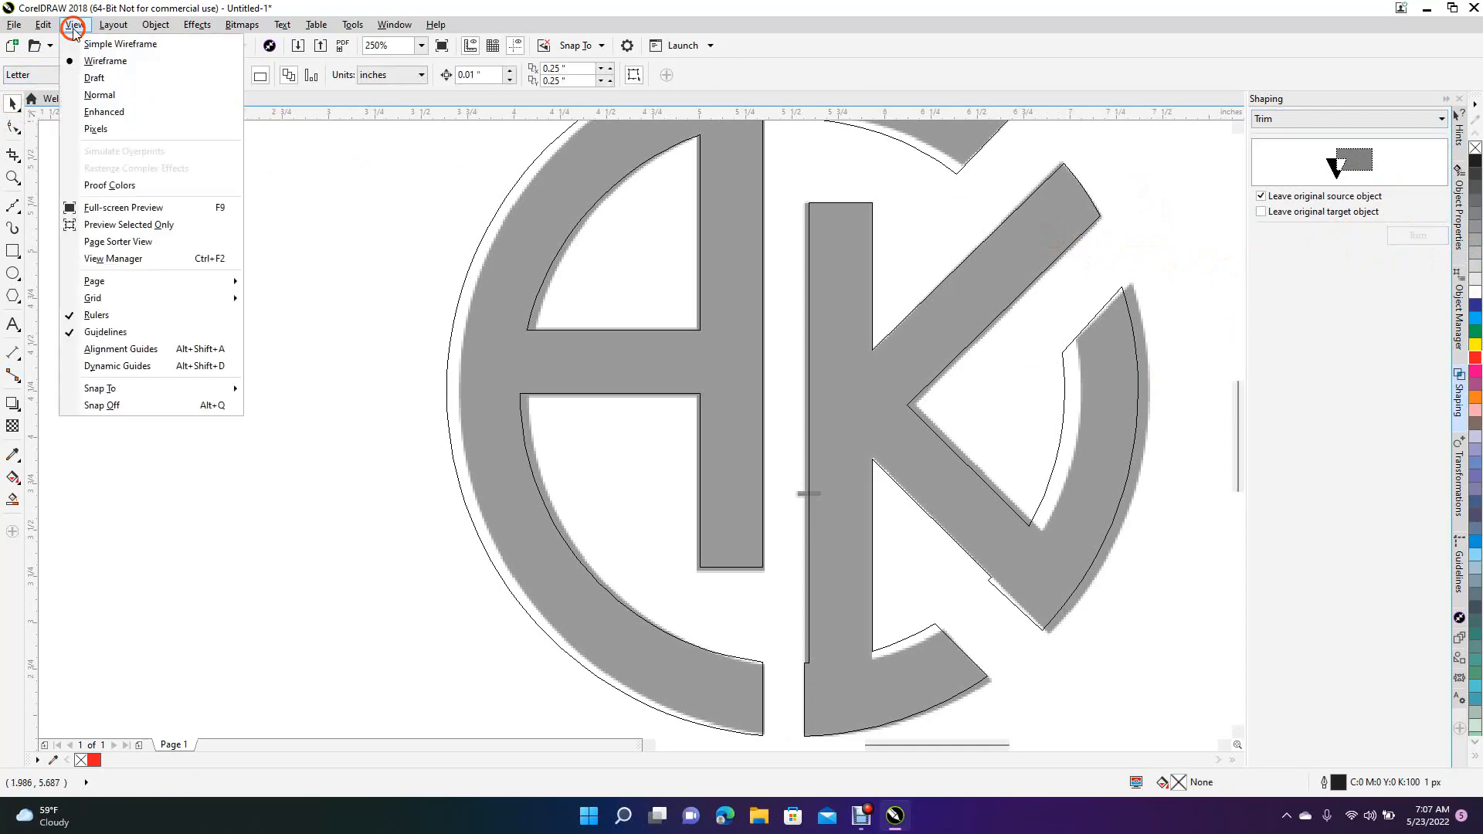
pyautogui.click(104, 112)
pyautogui.scroll(-2, 225, 189)
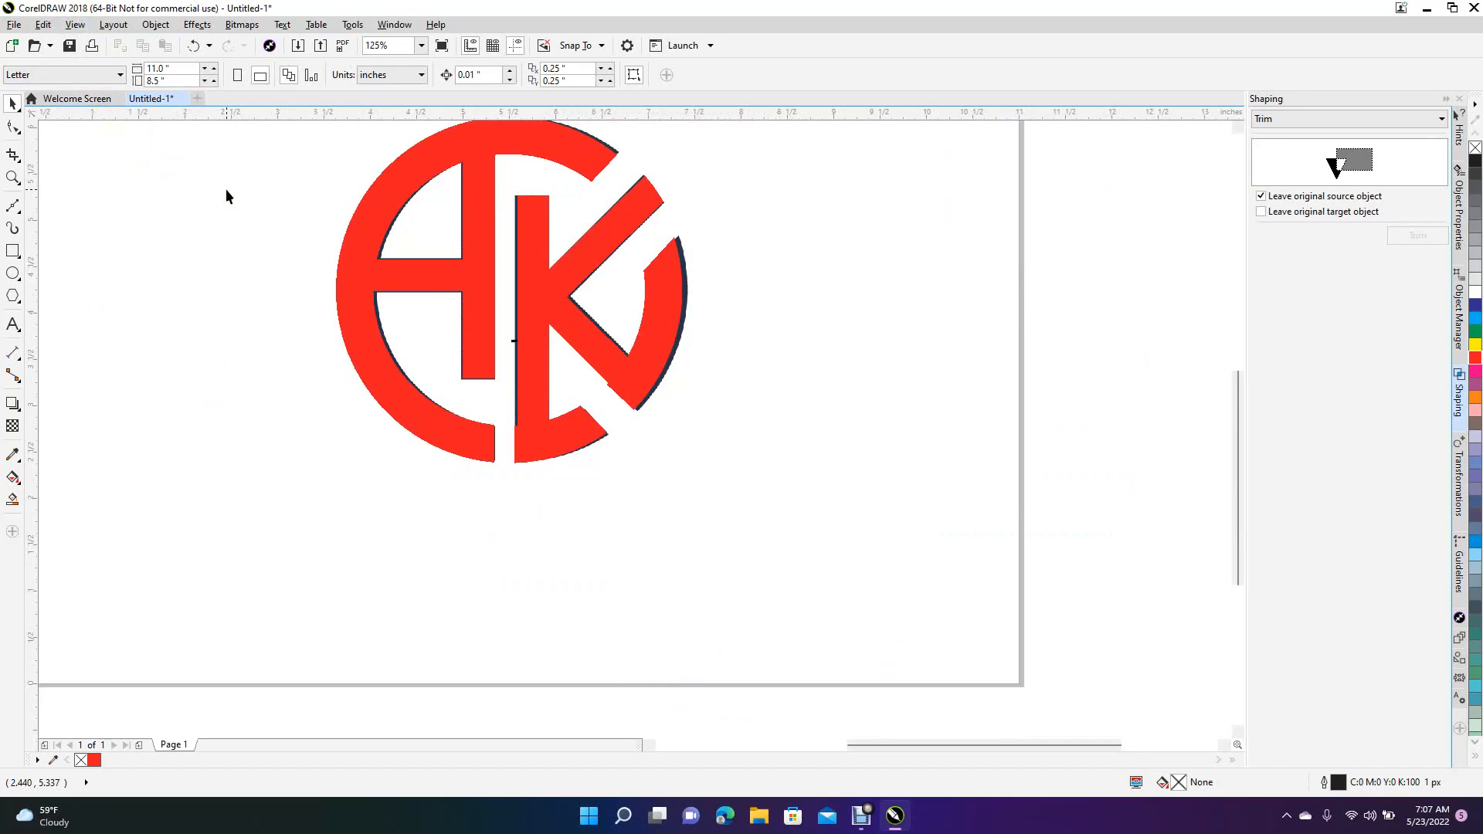
# Step: Move the red monogram off the reference logo to its lower right and fill it with black
pyautogui.moveTo(401, 287); pyautogui.dragTo(757, 431)
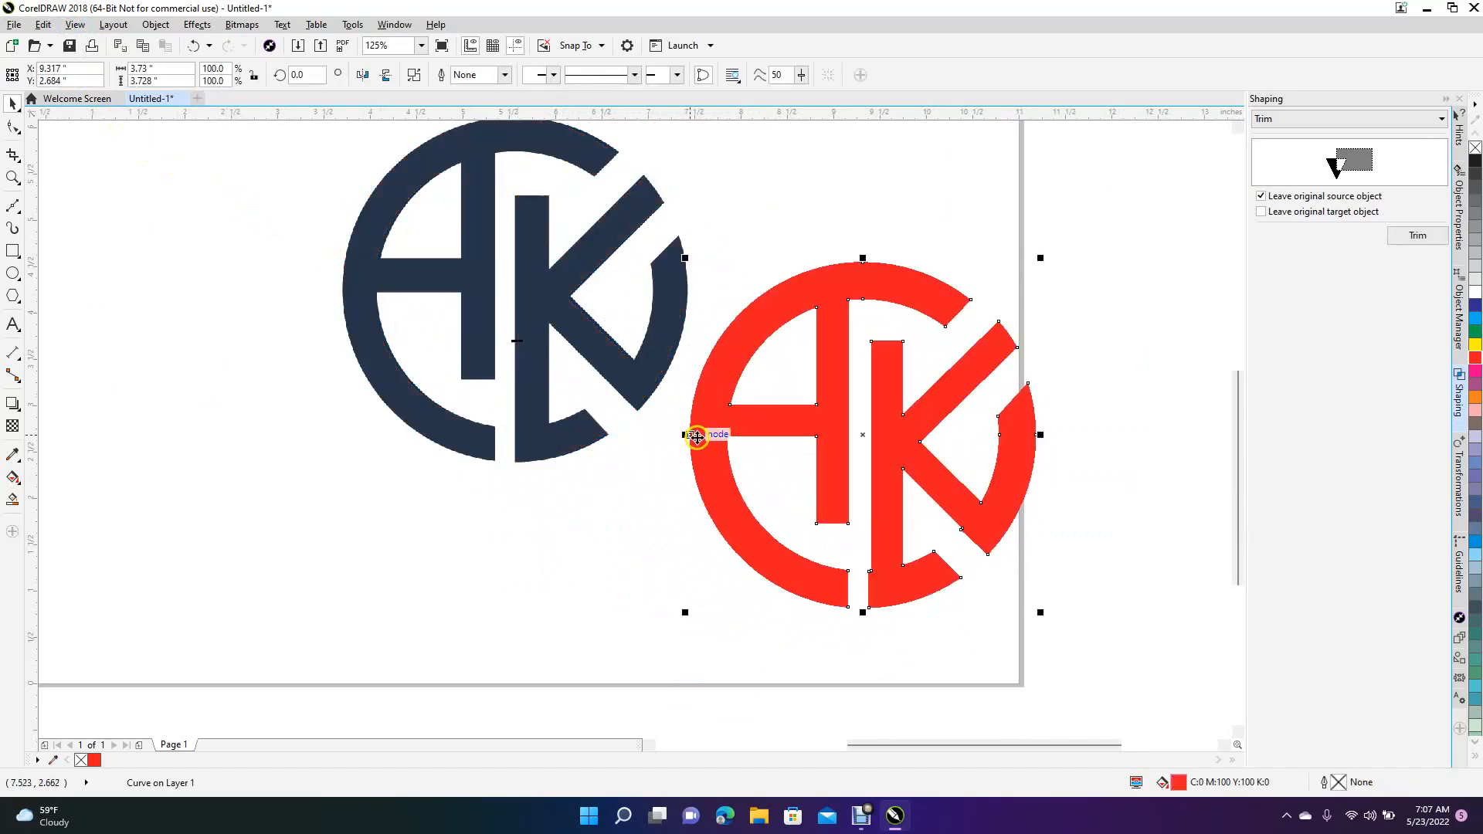
pyautogui.click(722, 614)
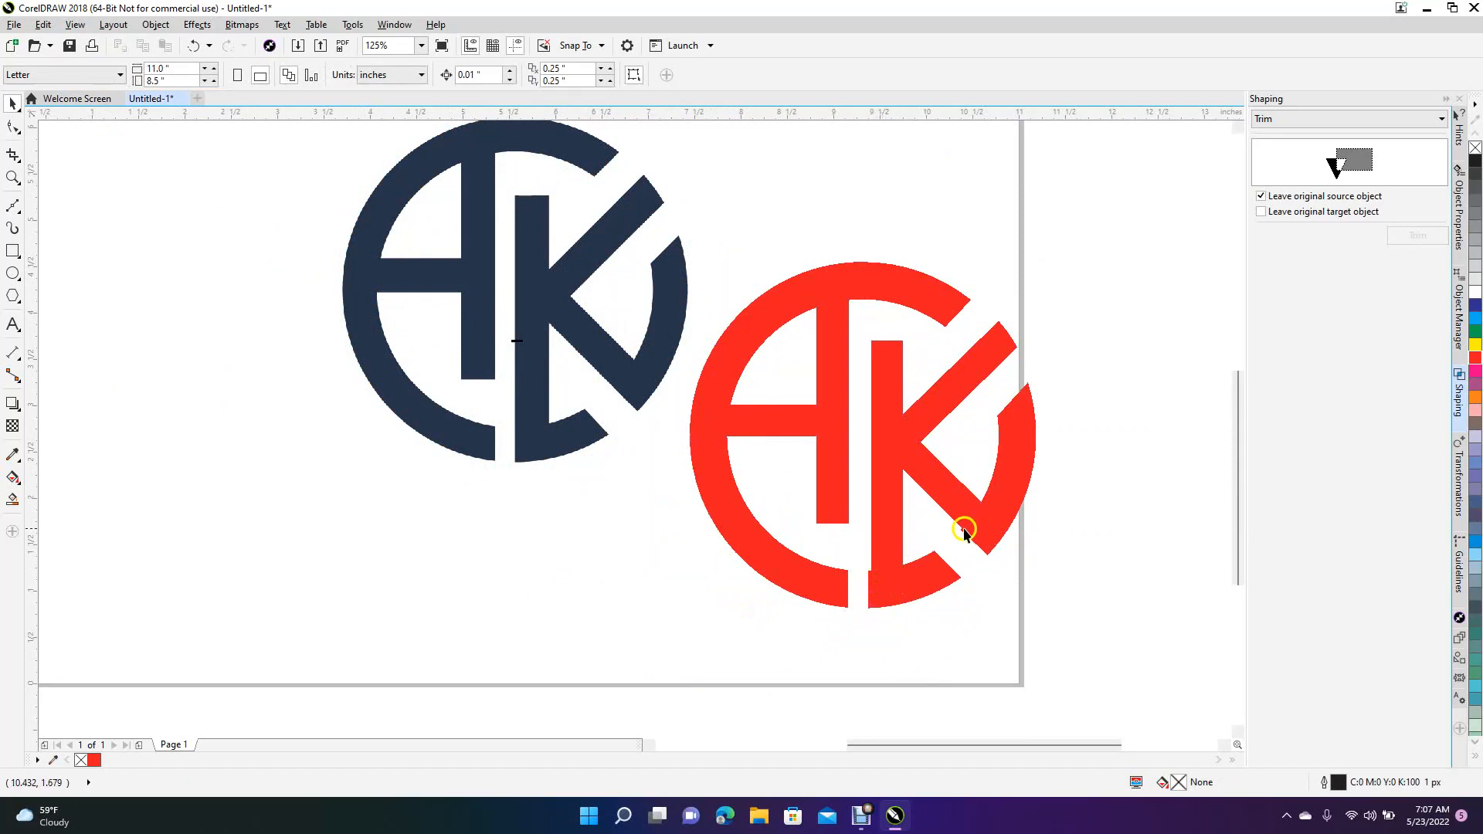
pyautogui.click(898, 426)
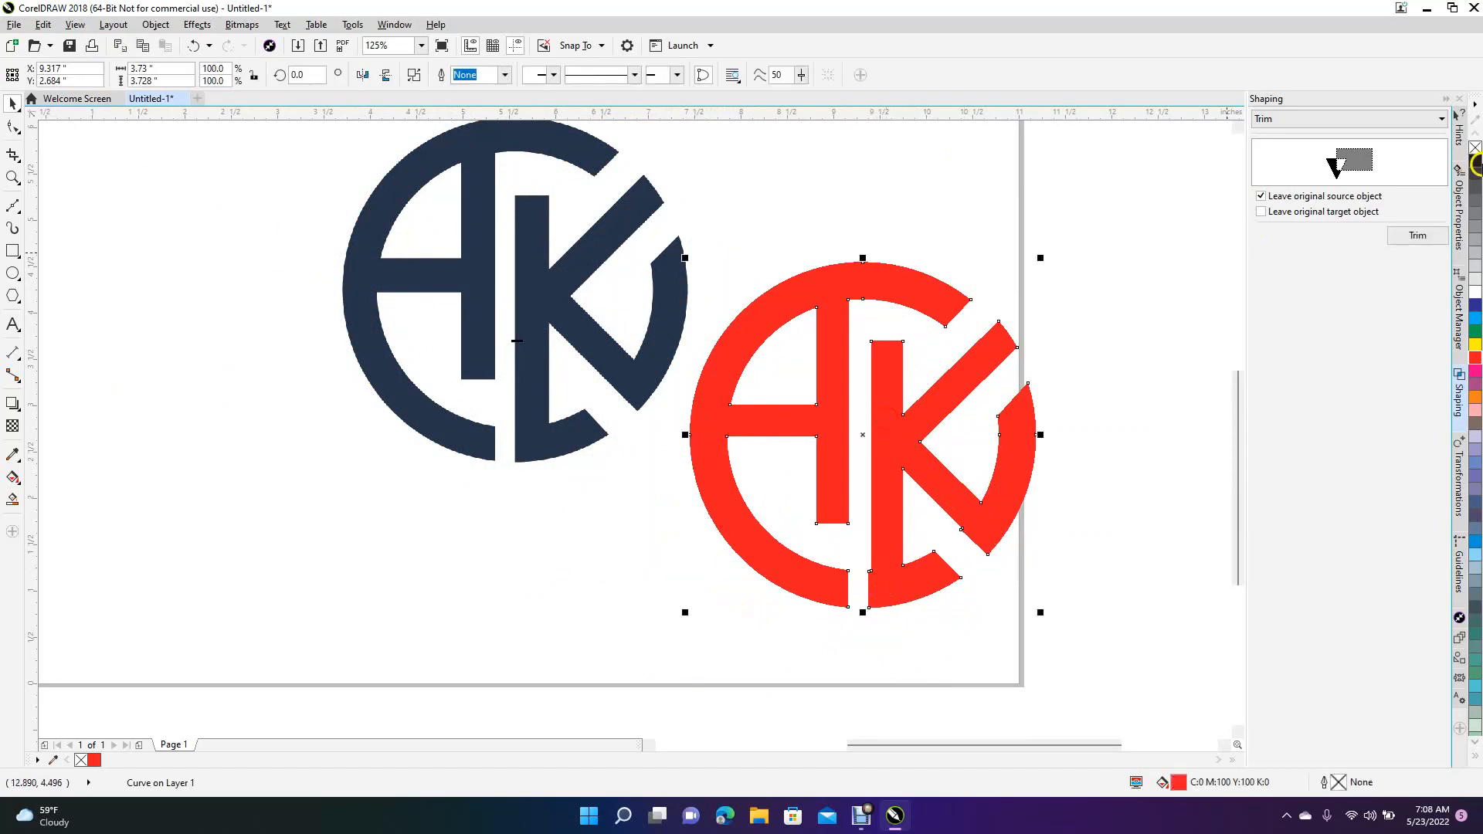
pyautogui.click(1476, 160)
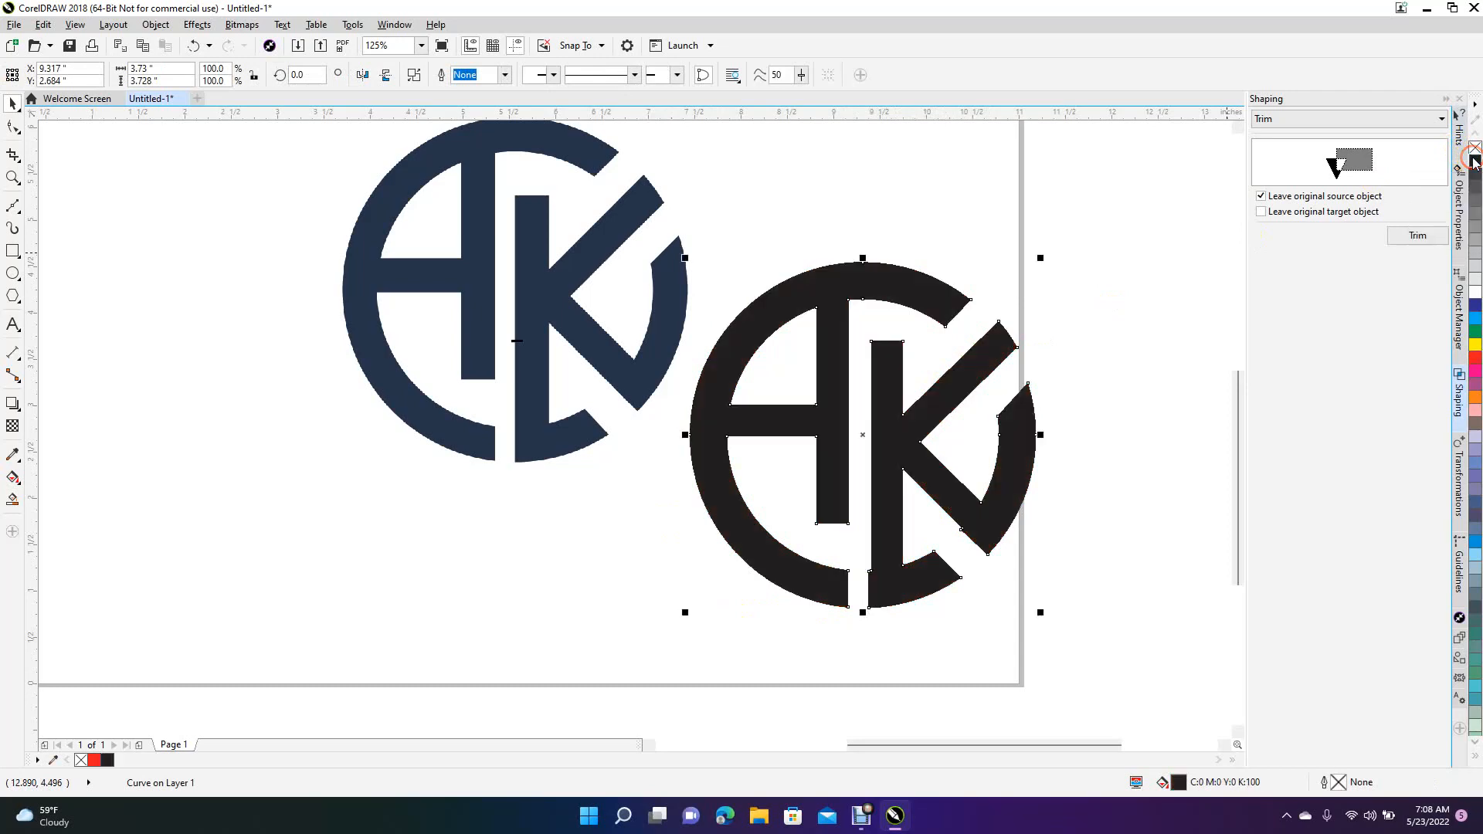
# Step: Move the black monogram about 0.54 inches left and 0.34 inches up, and start editing its nodes
pyautogui.scroll(5, 847, 545)
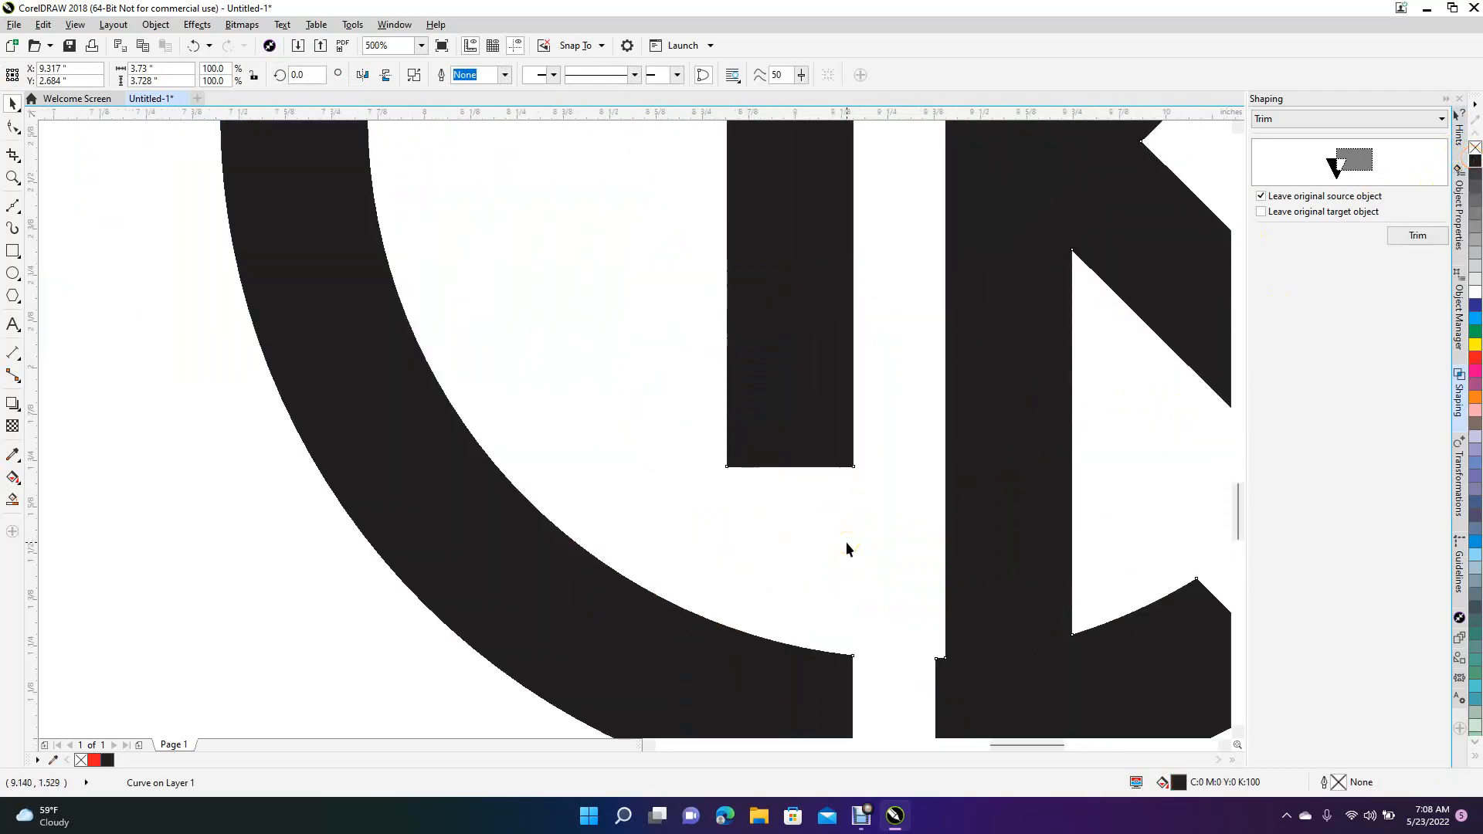
pyautogui.click(10, 103)
pyautogui.moveTo(335, 408); pyautogui.dragTo(135, 282)
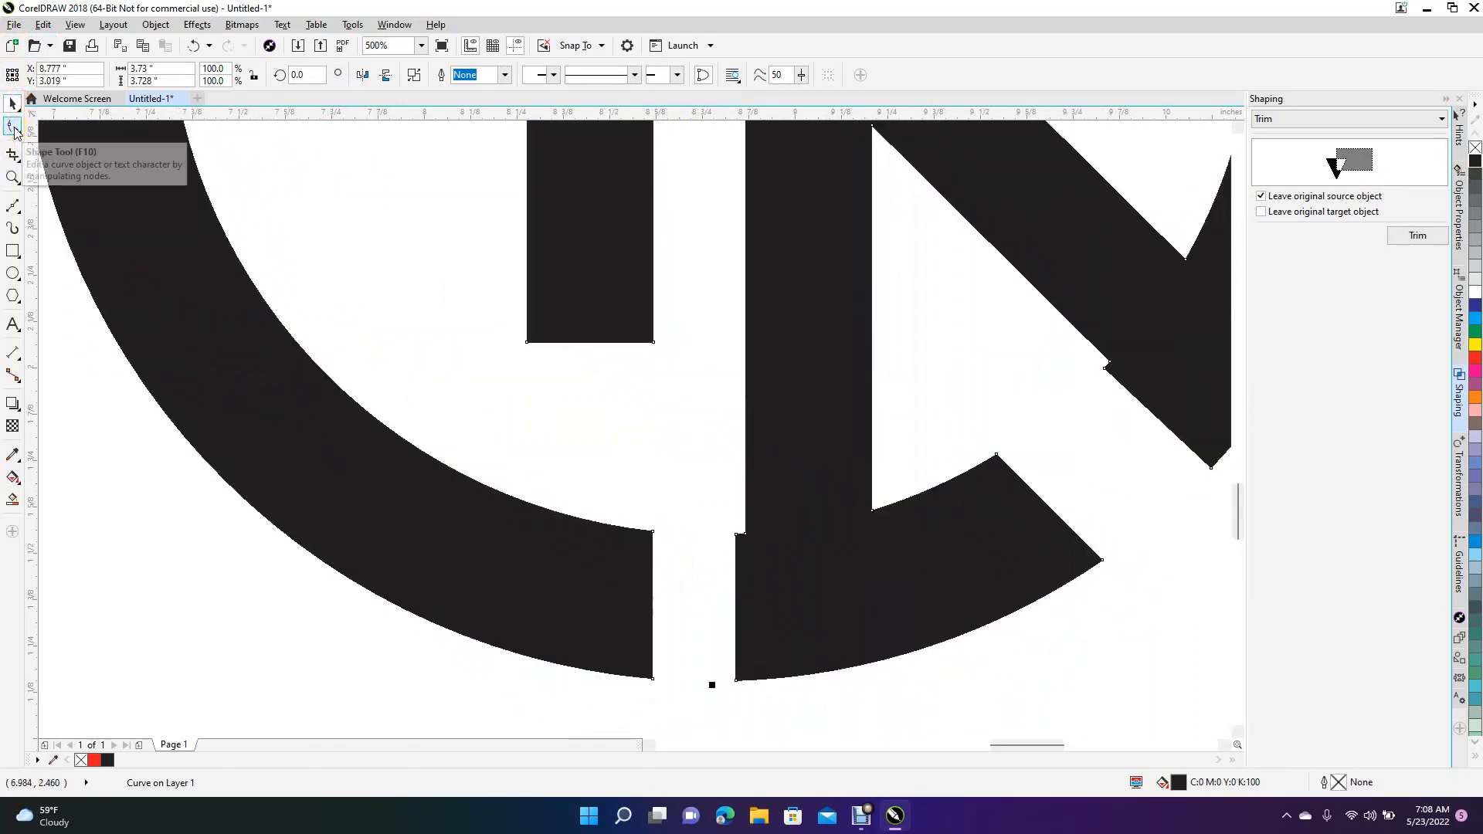
pyautogui.click(13, 128)
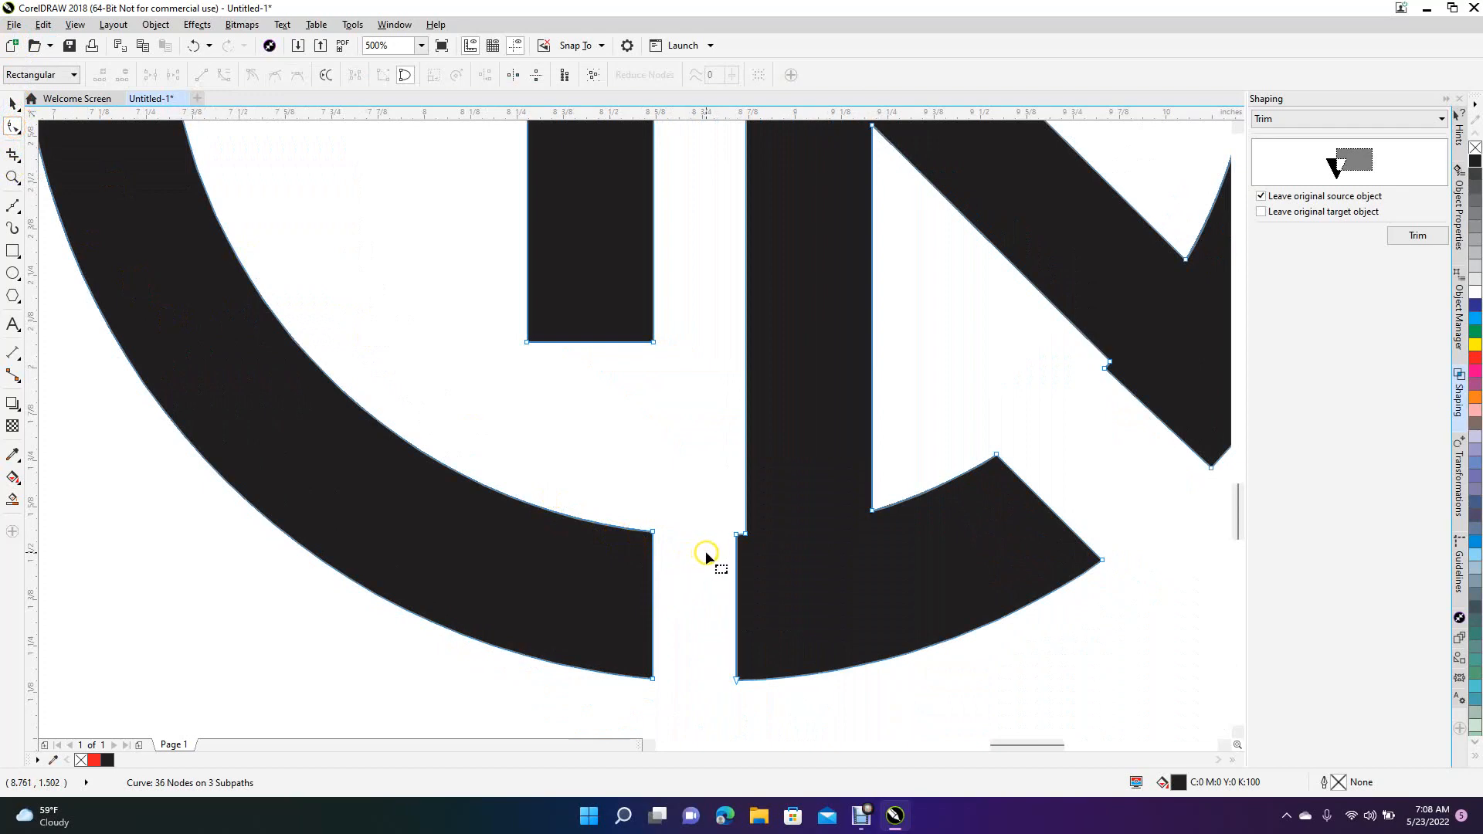
# Step: Try nudging all the nodes around the step at the foot of the K's stem to the right, and undo the nudges
pyautogui.moveTo(725, 523); pyautogui.dragTo(743, 703)
pyautogui.press('Right')
pyautogui.press('Right')
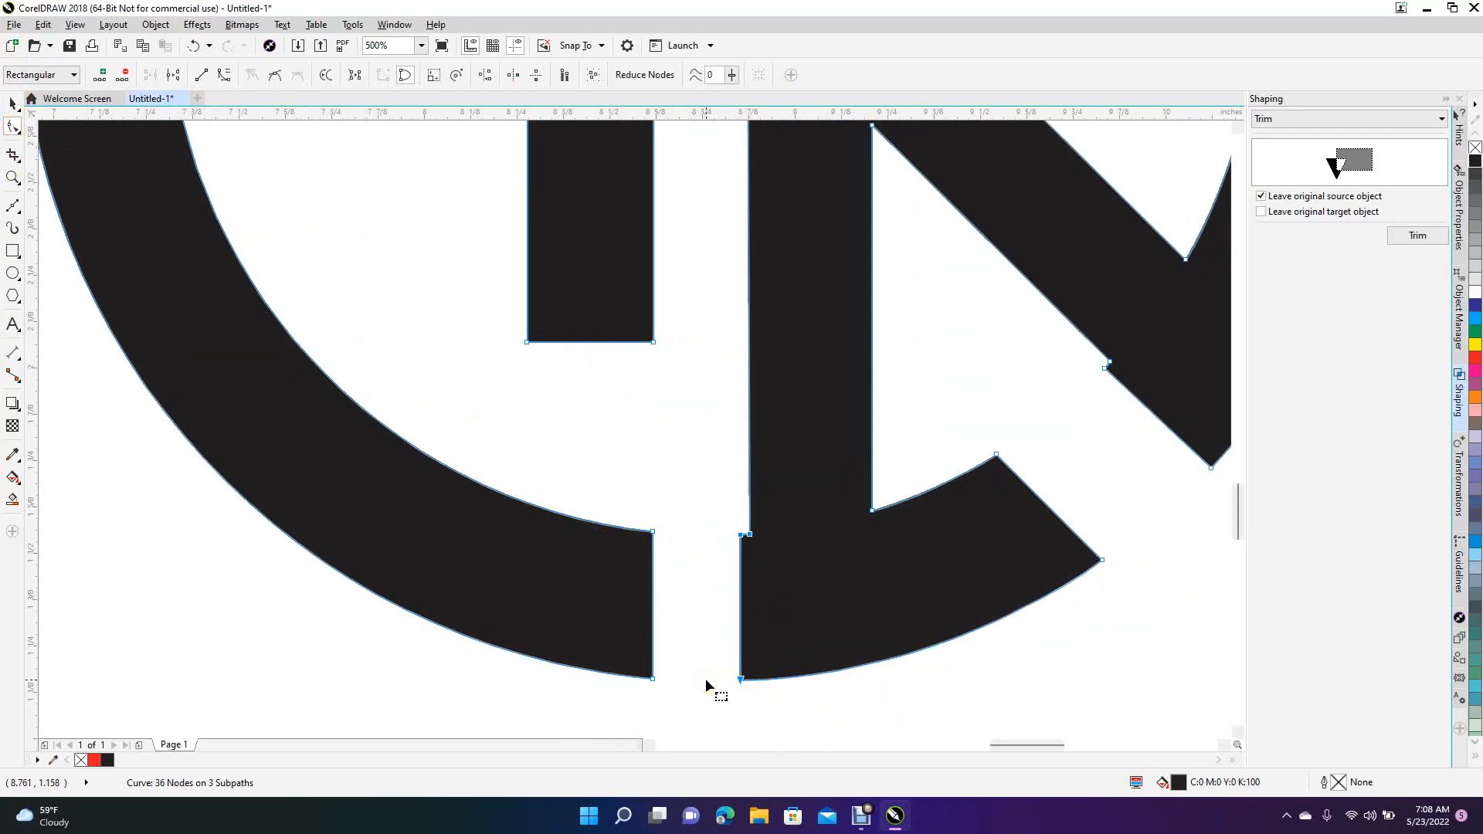
pyautogui.hotkey('ctrl', 'z')
pyautogui.hotkey('ctrl', 'z')
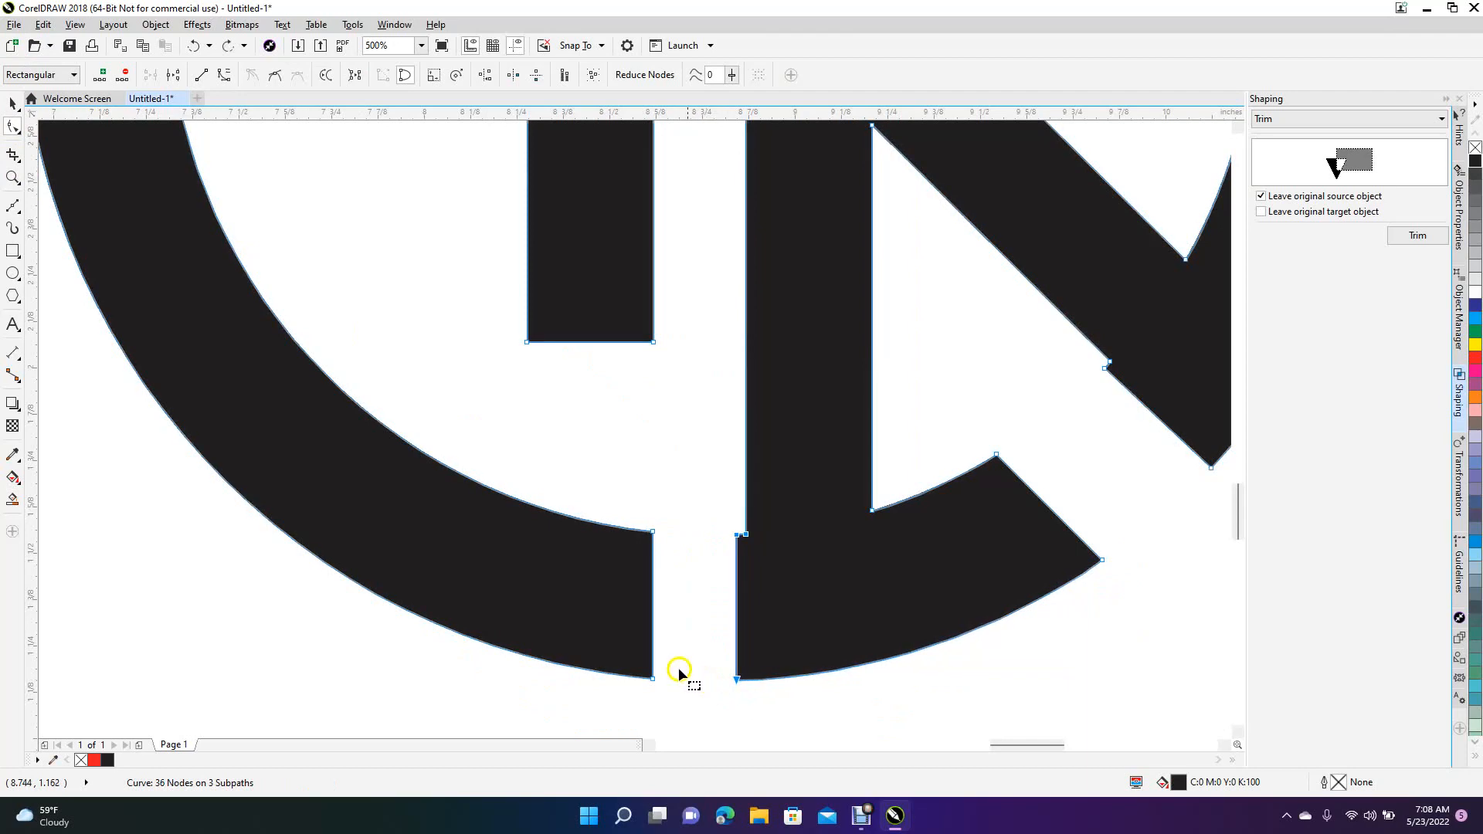
# Step: Shift the outer nodes at the foot of the K's stem right so they line up with the stem's left edge
pyautogui.moveTo(717, 516); pyautogui.dragTo(738, 690)
pyautogui.hotkey('ctrl', 'shift', 'z')
pyautogui.hotkey('ctrl', 'shift', 'z')
pyautogui.click(685, 573)
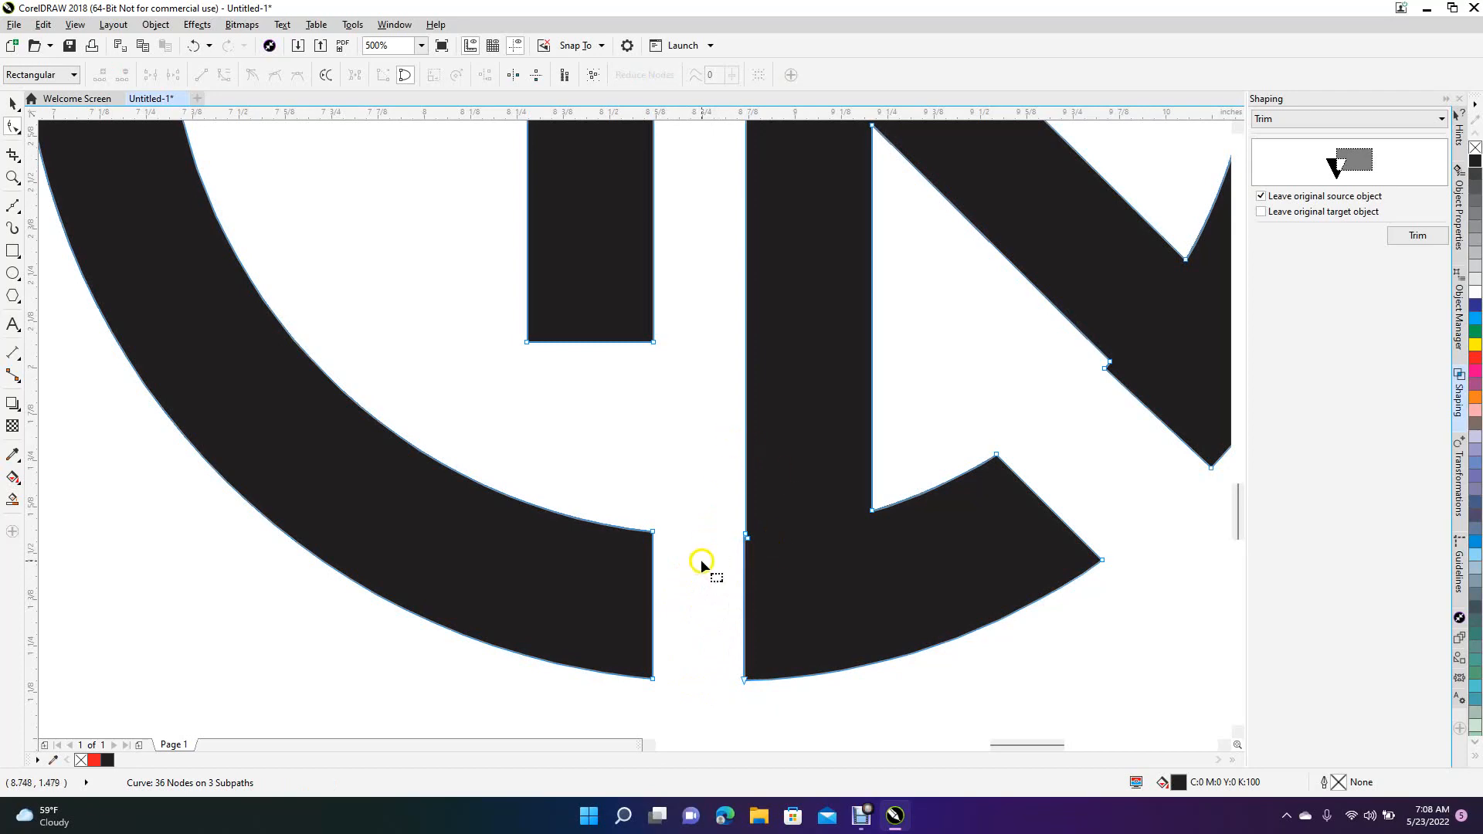
# Step: Nudge the nodes on the lower edge of the K's diagonal leg right and slightly up to line up with the rest of that edge
pyautogui.click(1105, 370)
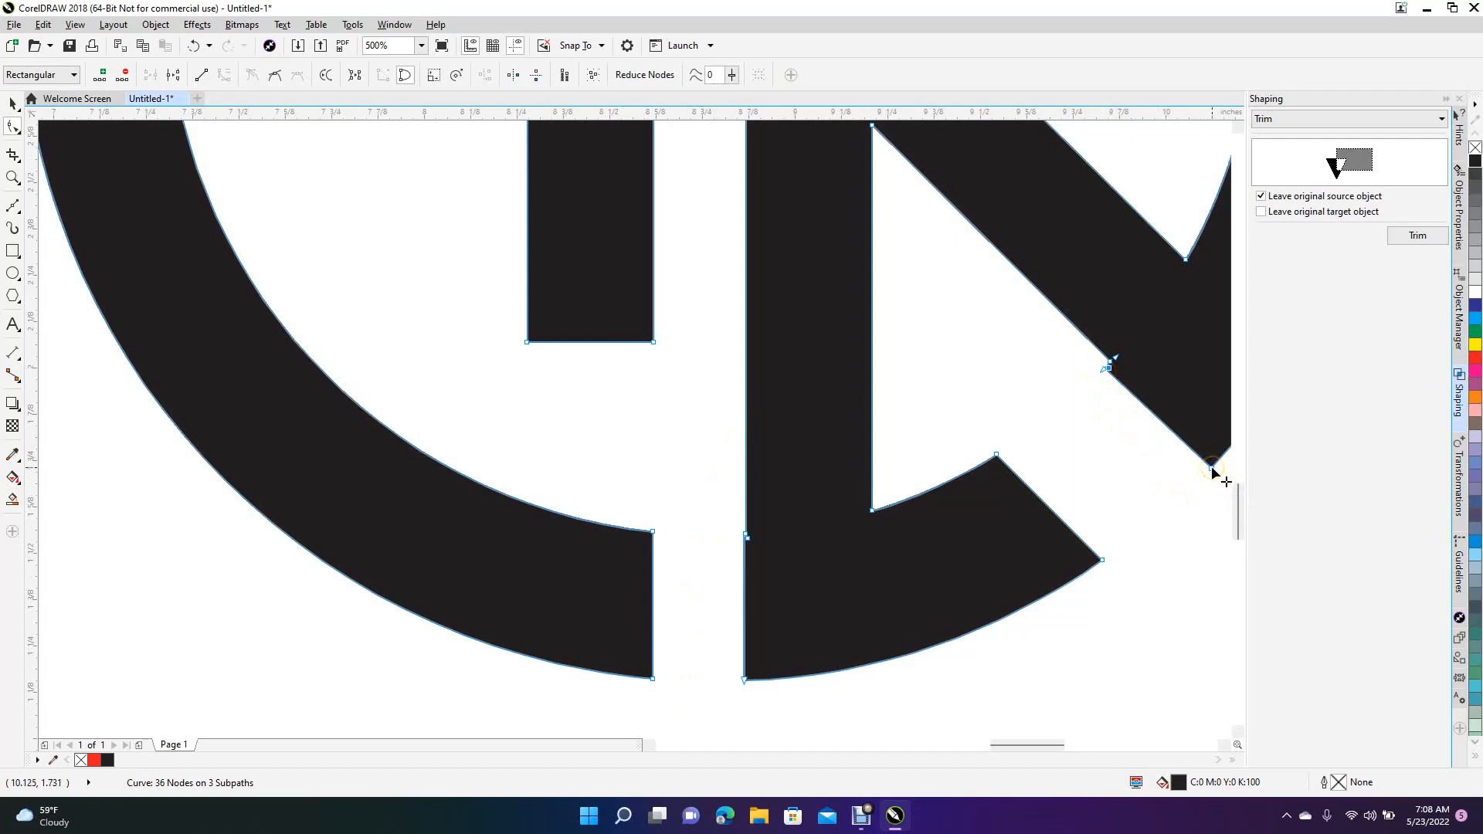
pyautogui.press('Right')
pyautogui.press('Right')
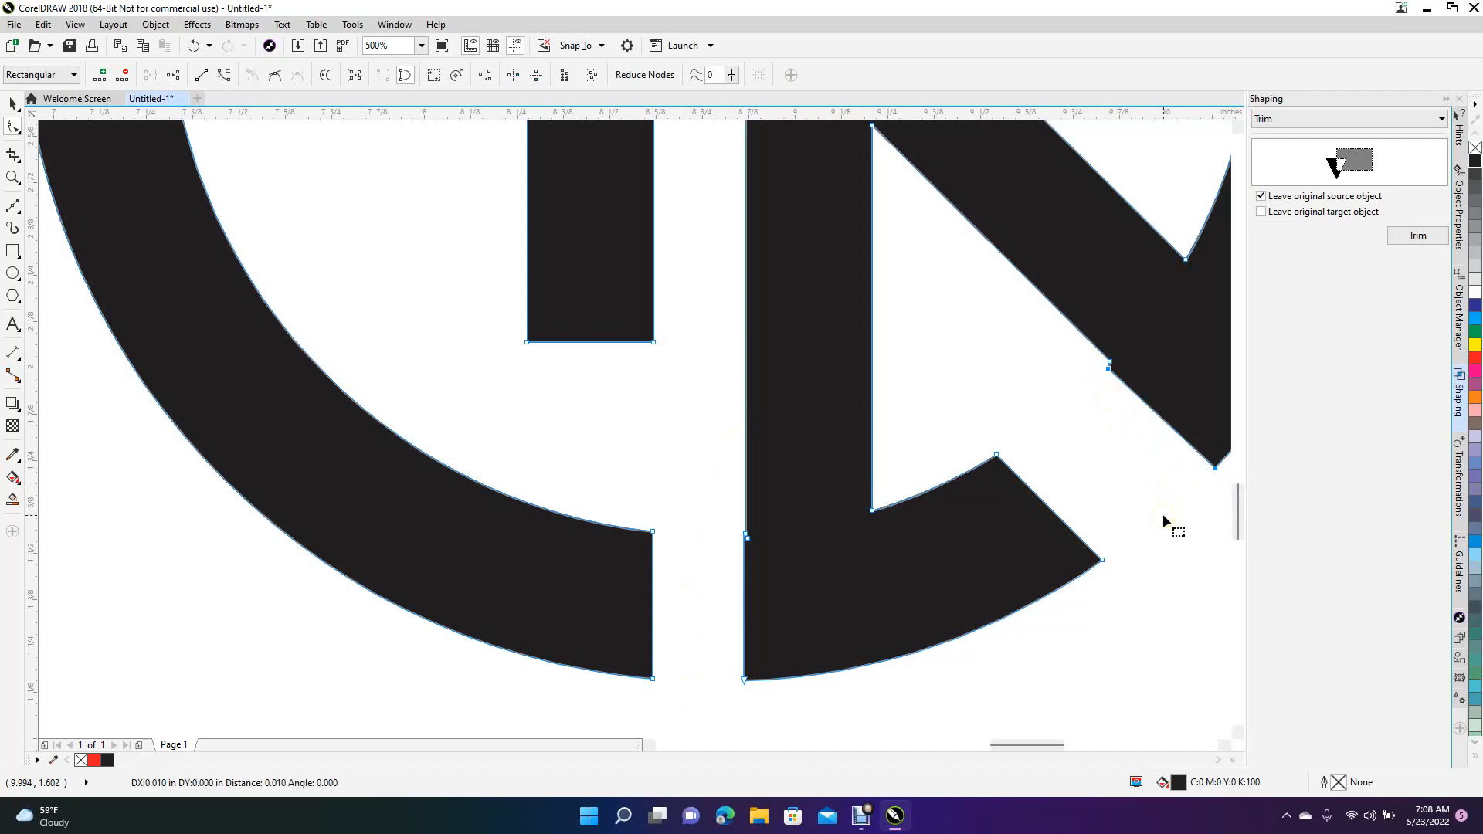
pyautogui.press('Right')
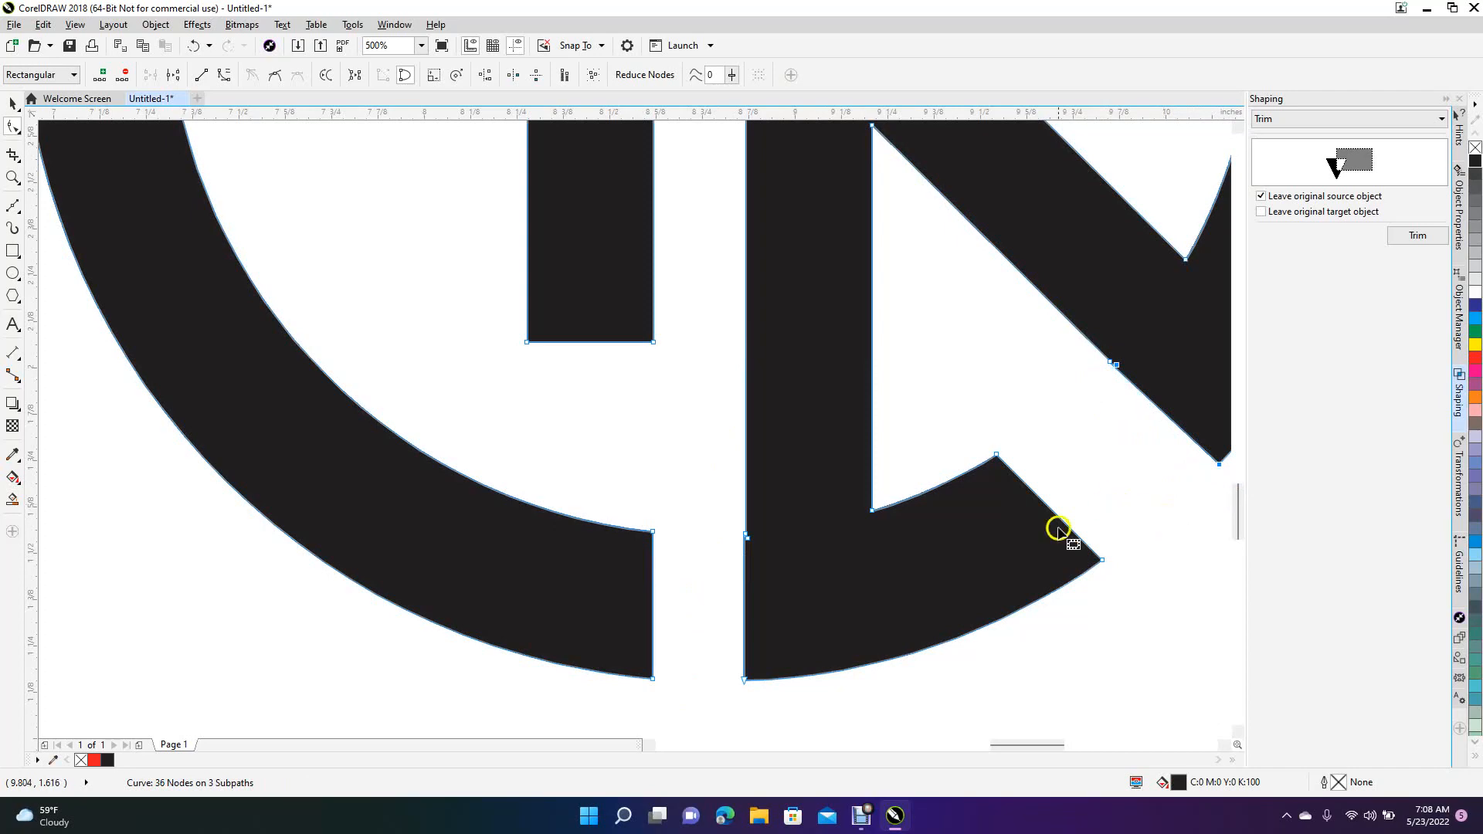
# Step: Delete the redundant nodes at the joints on the K's stem and on its diagonal leg to leave straight edges
pyautogui.click(743, 538)
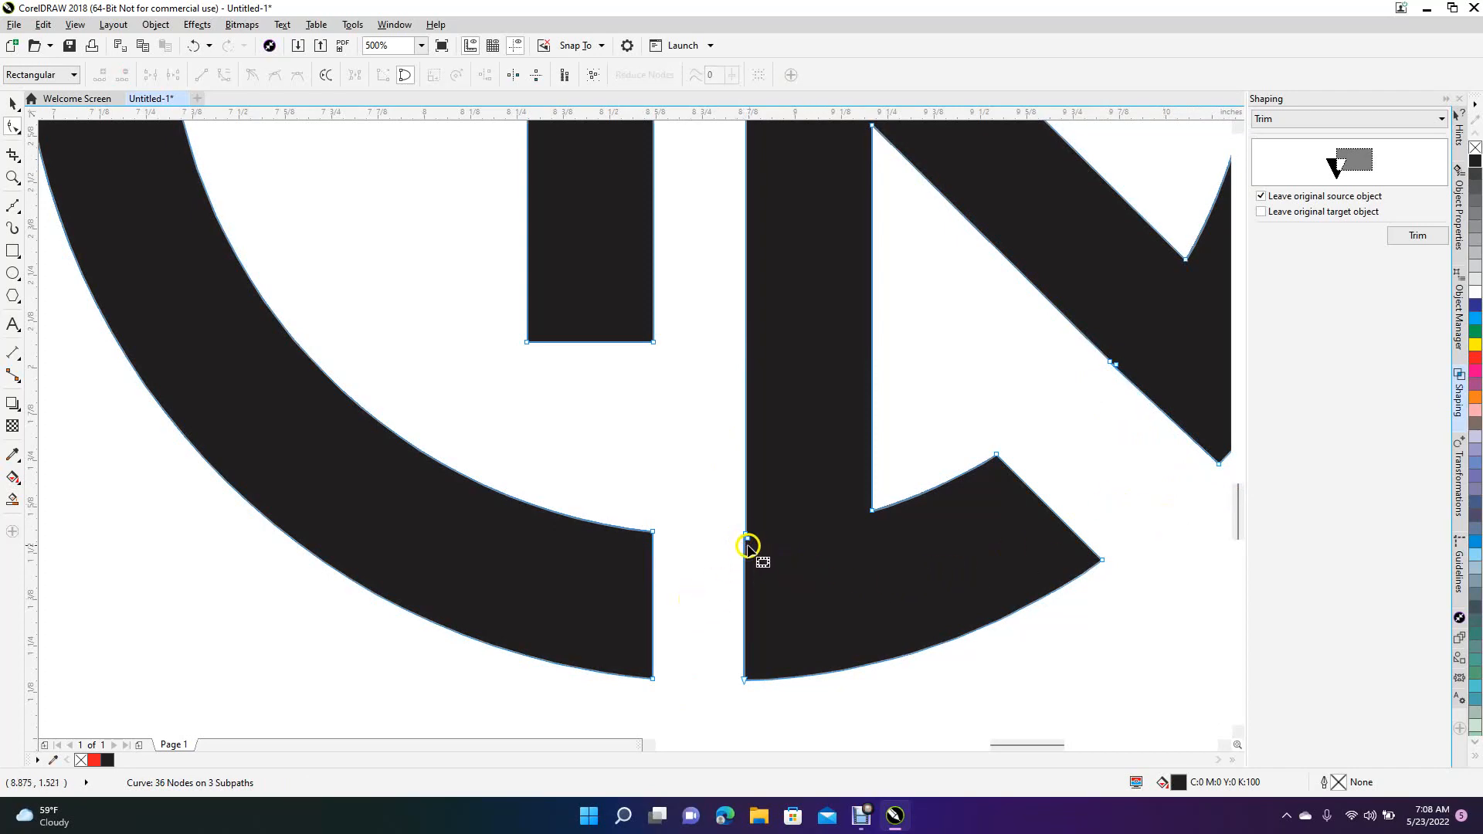
pyautogui.moveTo(732, 519); pyautogui.dragTo(768, 567)
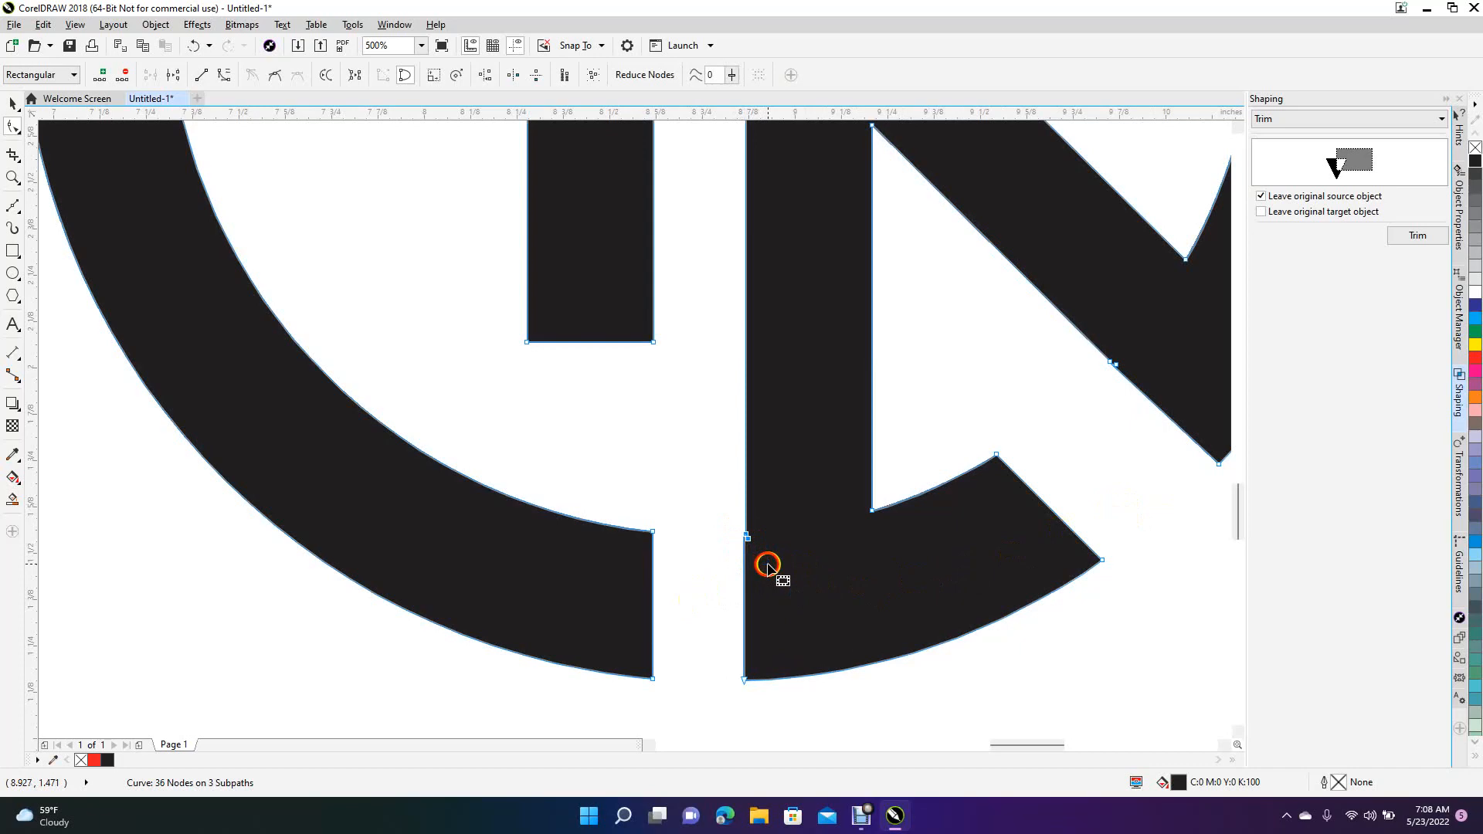
pyautogui.press('Delete')
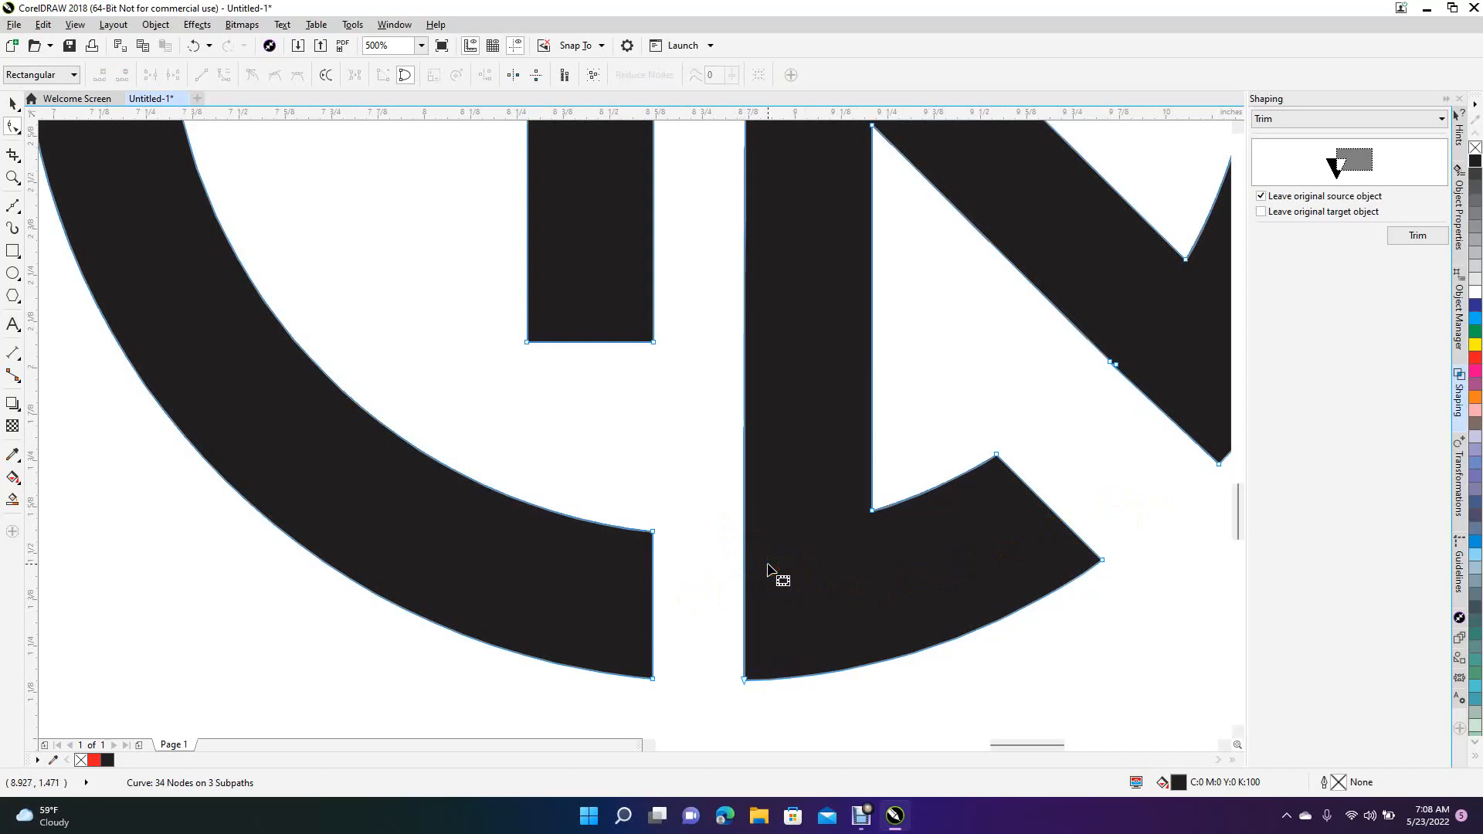
pyautogui.moveTo(1055, 334); pyautogui.dragTo(1132, 447)
pyautogui.press('Delete')
# Step: Move the black monogram to the left side of the reference logo and deselect it
pyautogui.scroll(-3, 1118, 489)
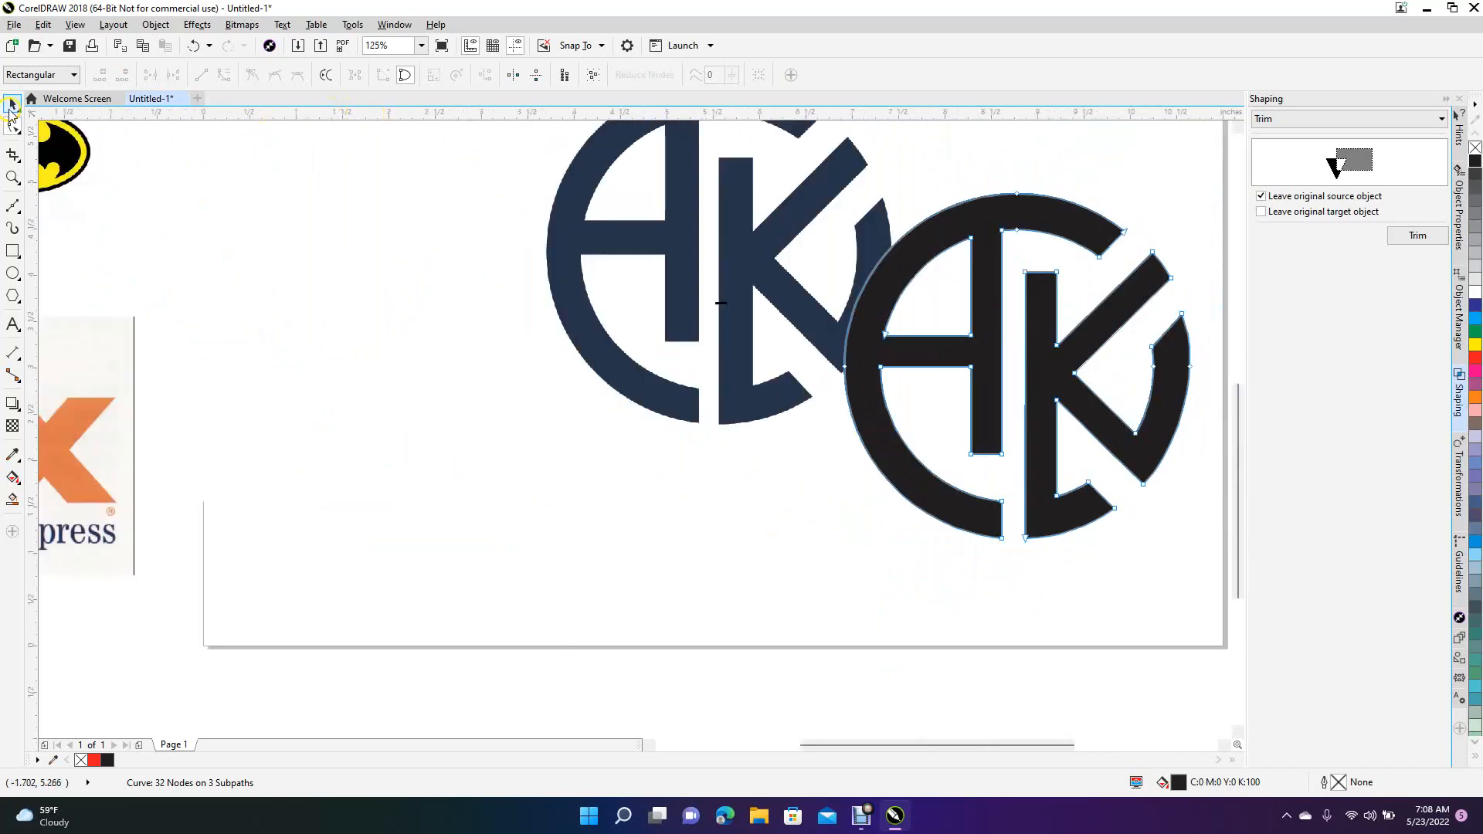
pyautogui.click(11, 102)
pyautogui.moveTo(865, 444); pyautogui.dragTo(207, 408)
pyautogui.click(513, 553)
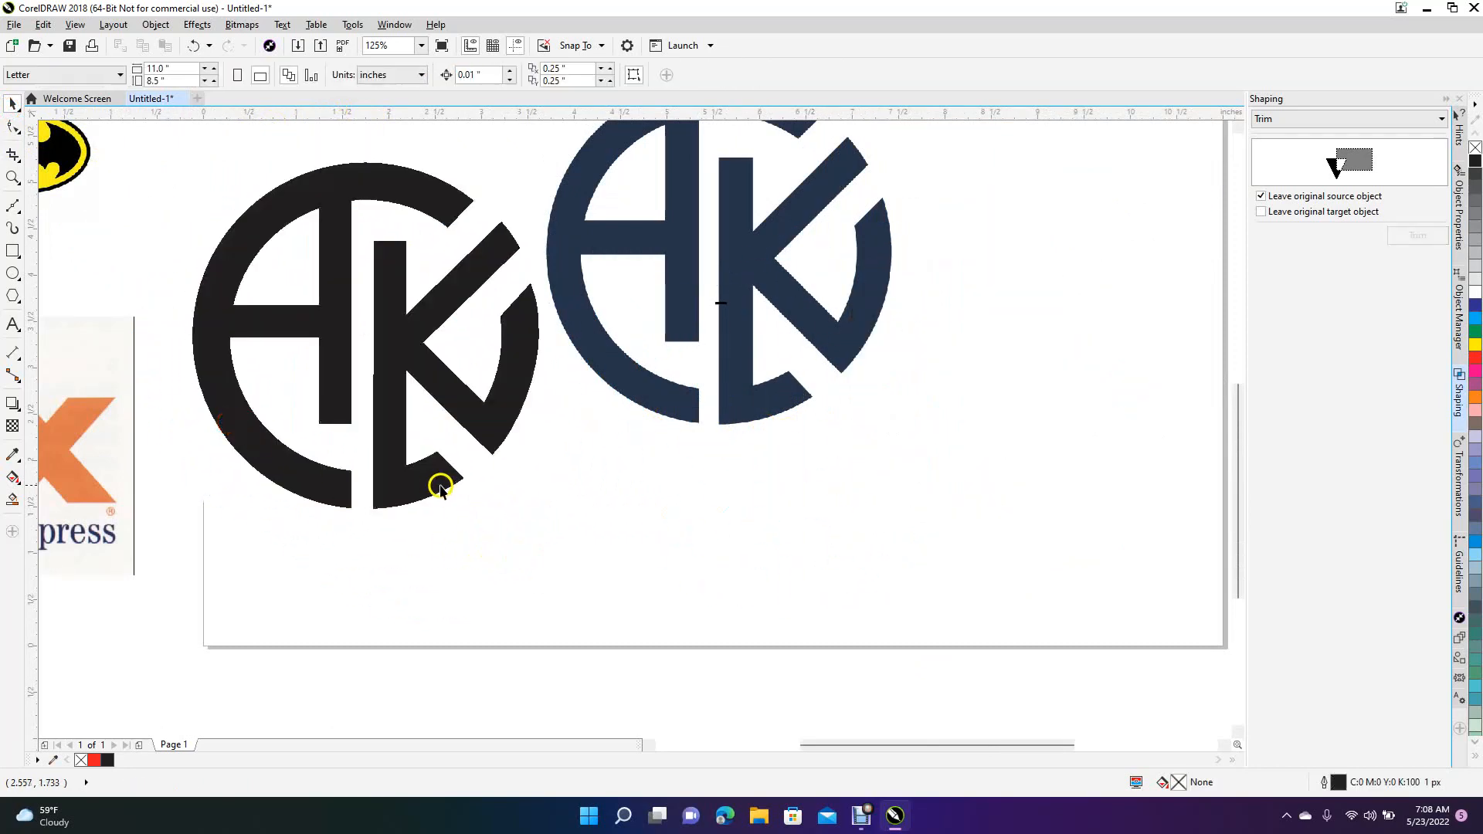
# Step: Unlock the AK reference logo bitmap
pyautogui.click(588, 363)
pyautogui.rightClick(597, 363)
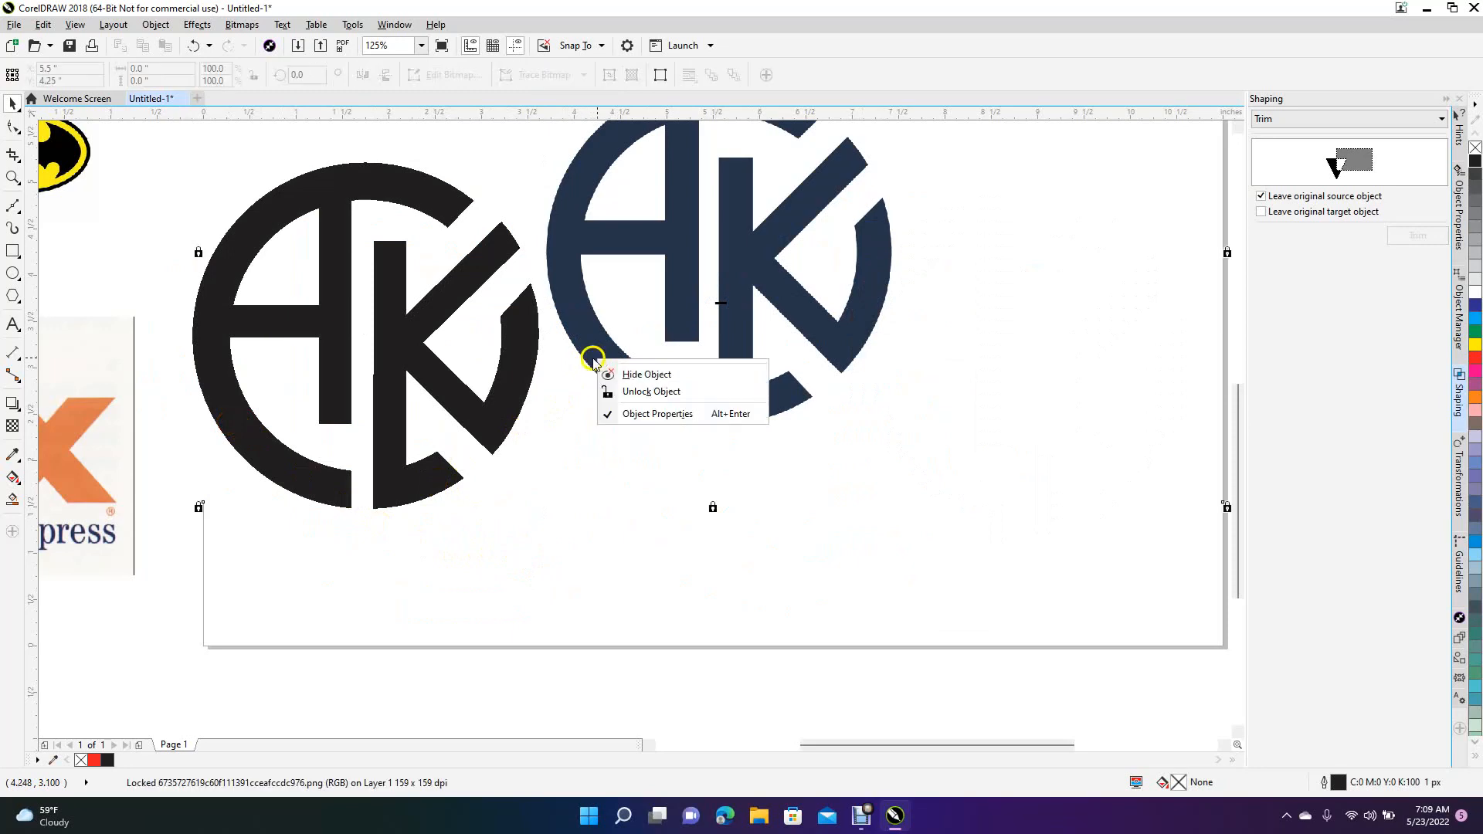
pyautogui.click(608, 391)
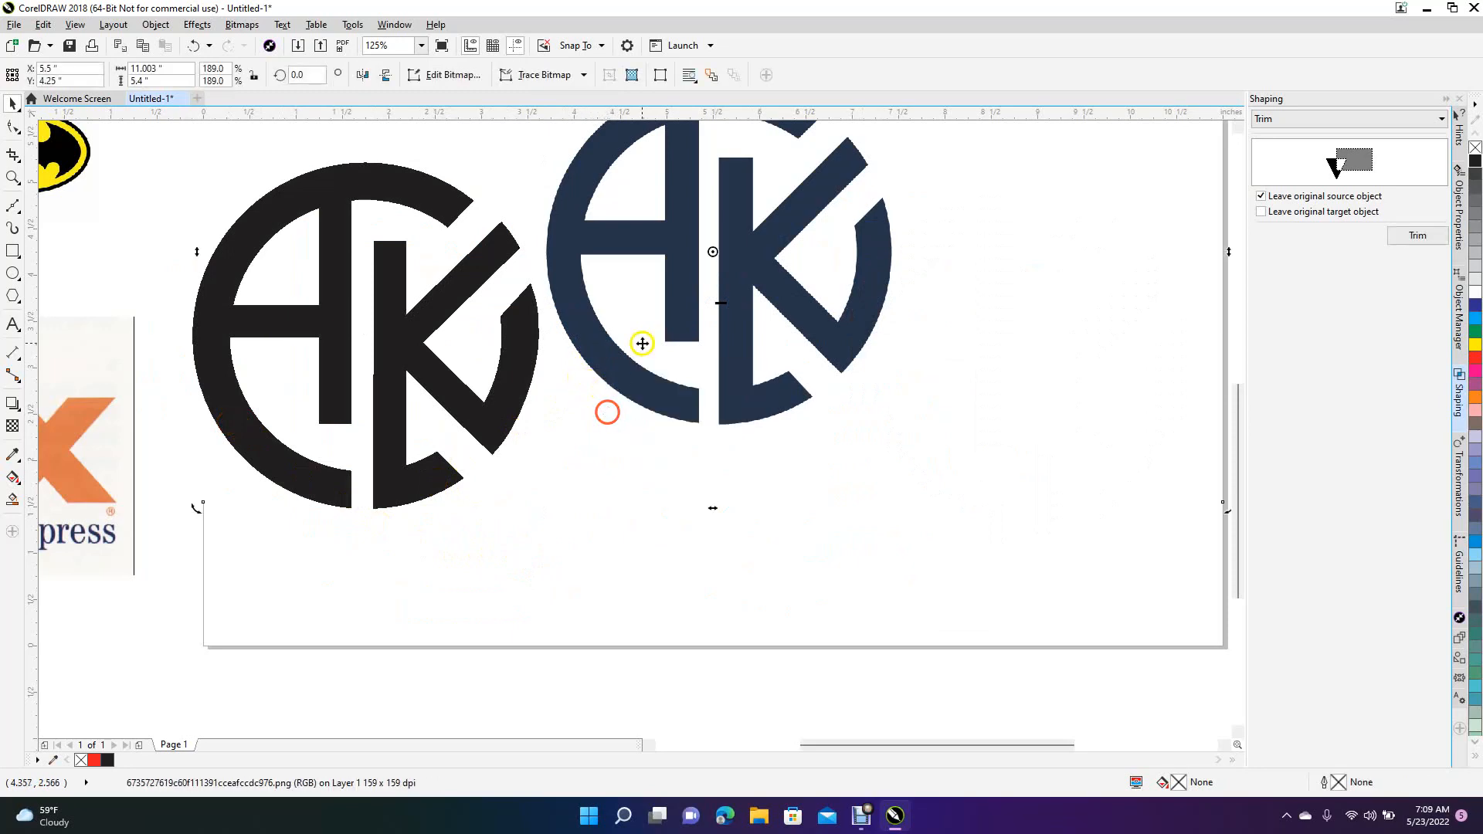
# Step: Outline-trace the AK reference bitmap with the Detailed logo preset and move the traced copy to the lower right
pyautogui.rightClick(627, 392)
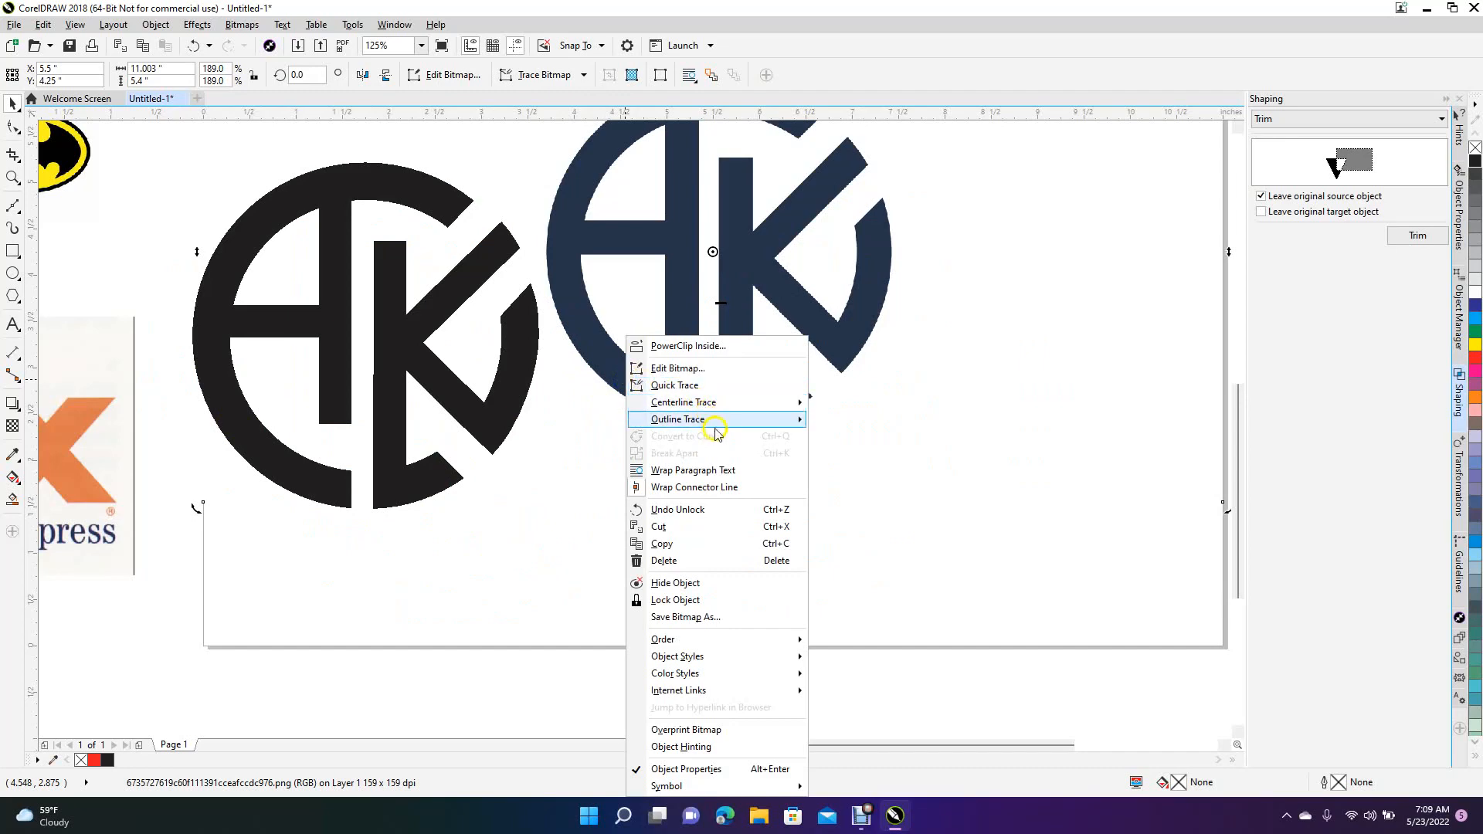
pyautogui.moveTo(716, 428)
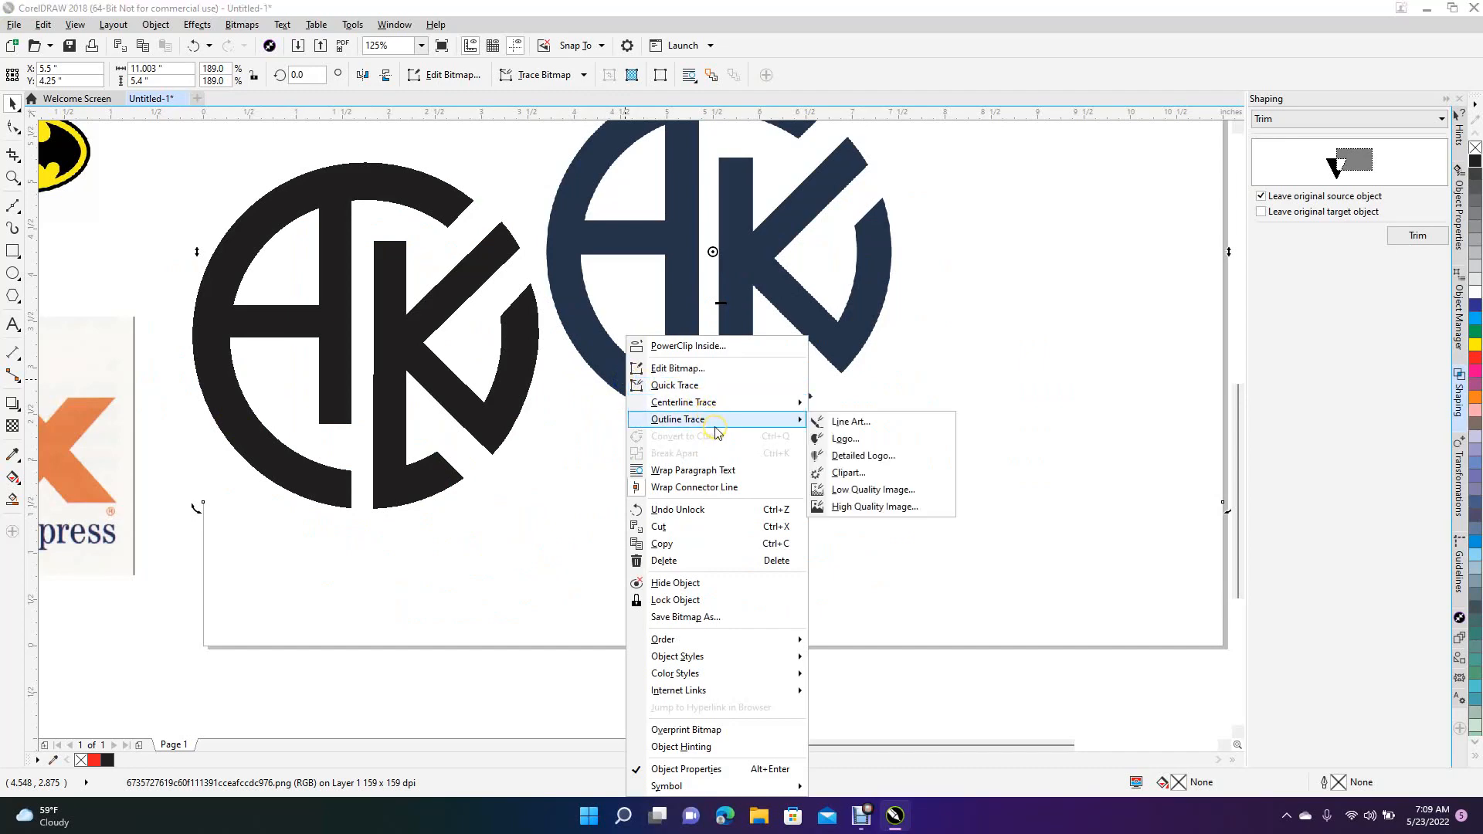
pyautogui.click(855, 457)
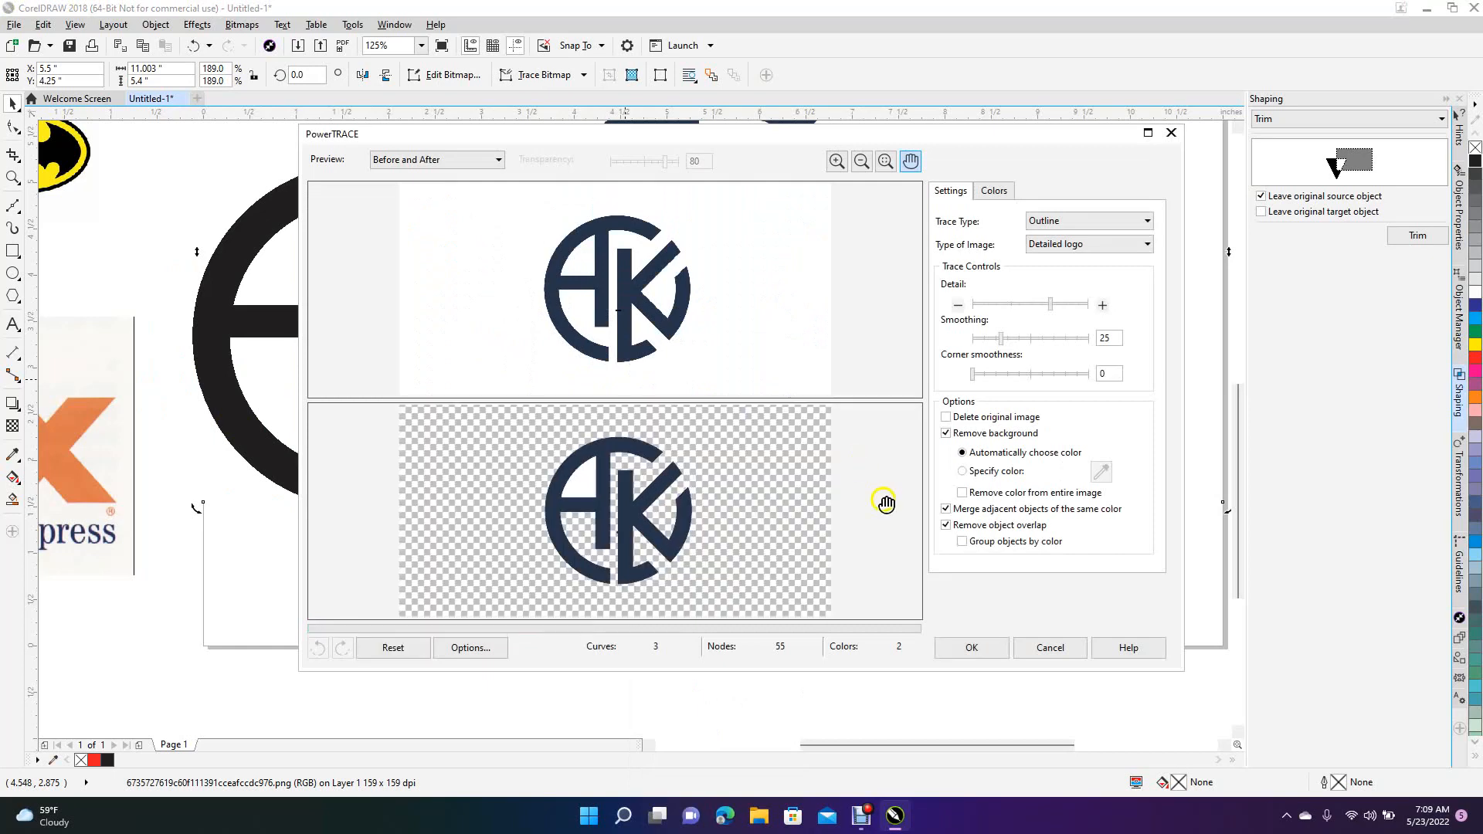
pyautogui.click(969, 648)
pyautogui.moveTo(731, 401)
pyautogui.mouseDown()
pyautogui.moveTo(957, 610)
pyautogui.moveTo(1041, 626)
pyautogui.mouseUp()
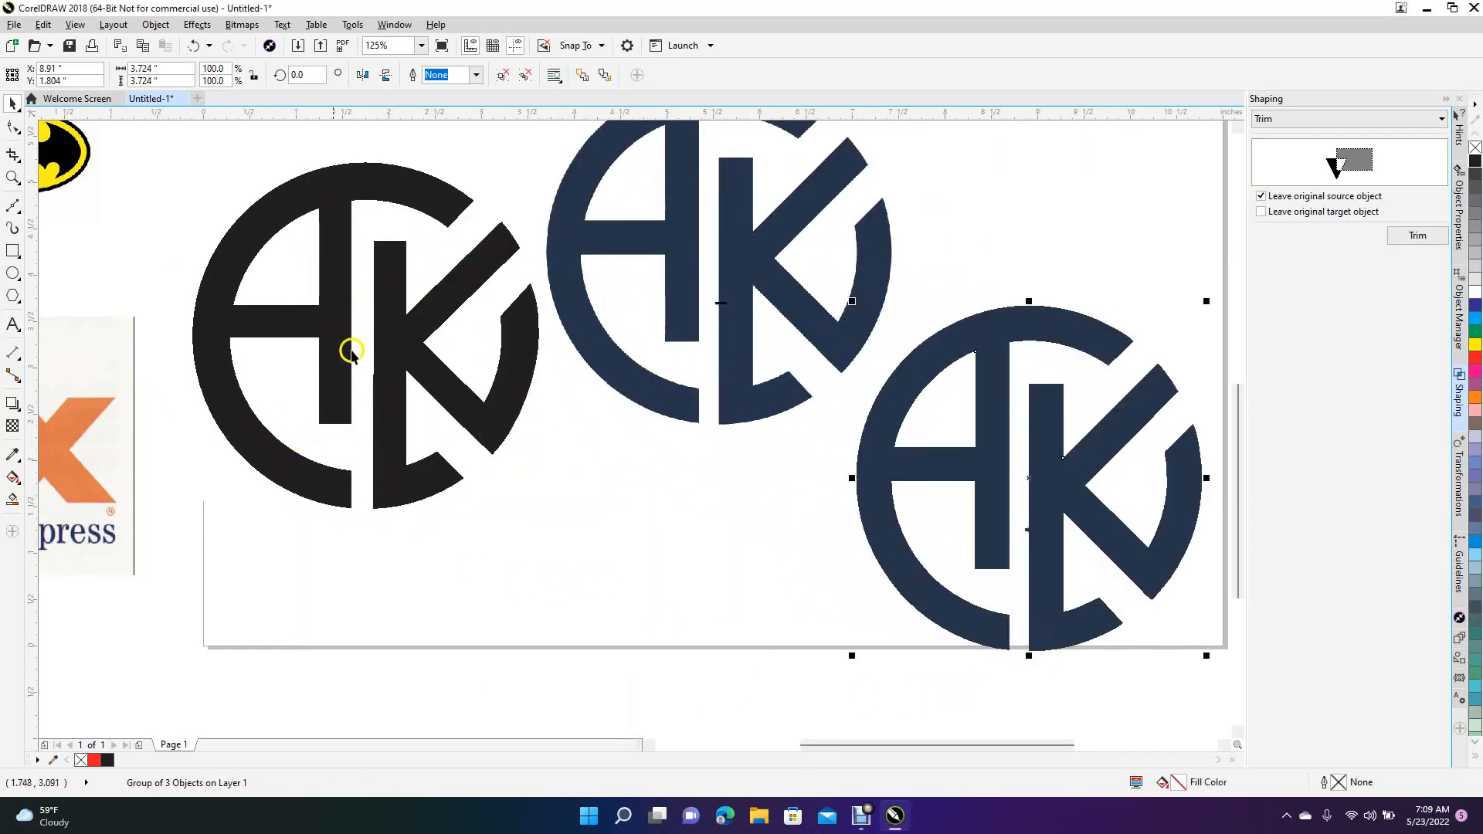
# Step: Delete the AK reference bitmap and its traced copy, leaving only the black redrawn monogram
pyautogui.click(601, 370)
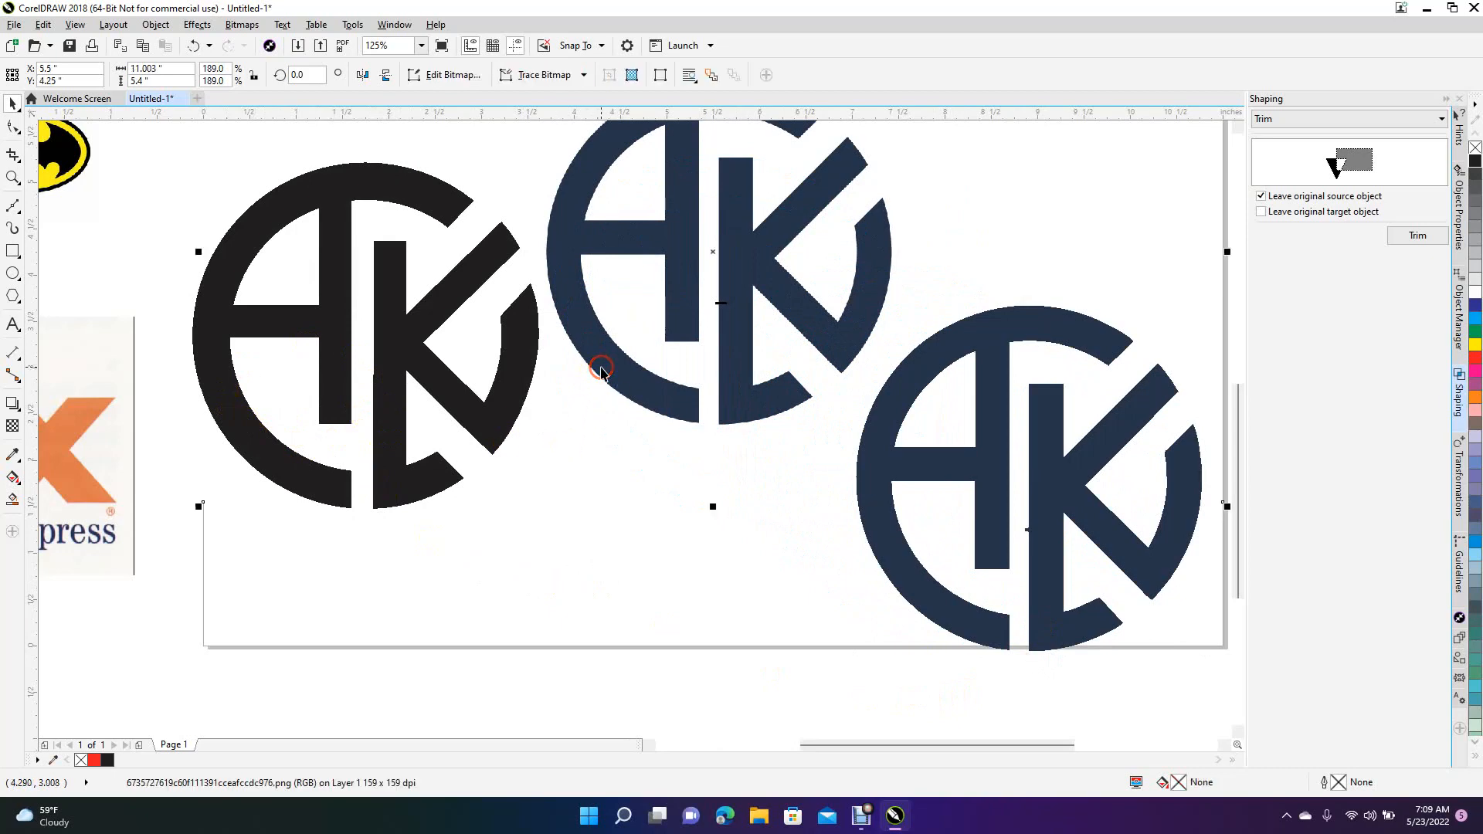
pyautogui.press('Delete')
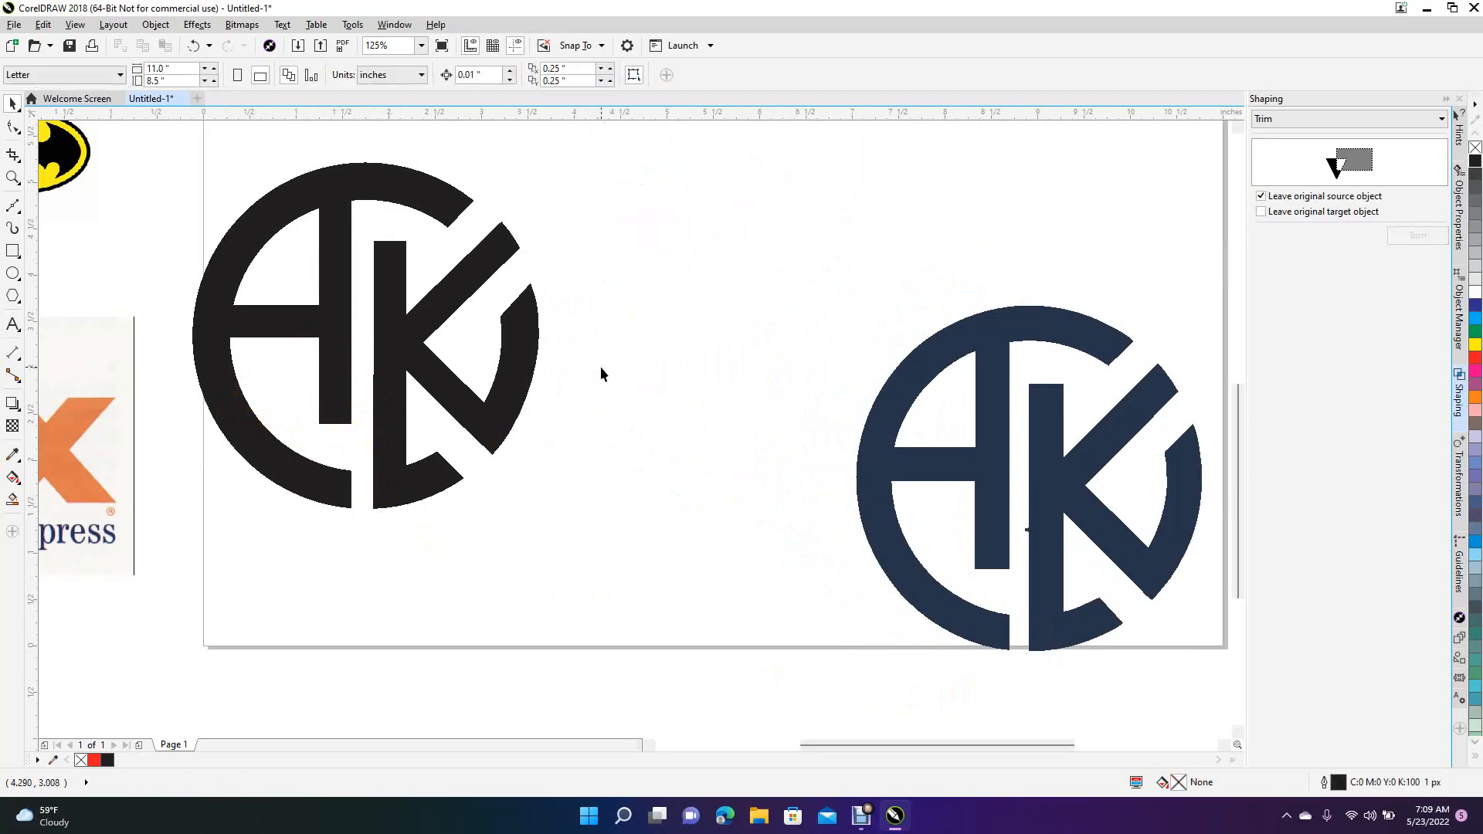
pyautogui.click(886, 457)
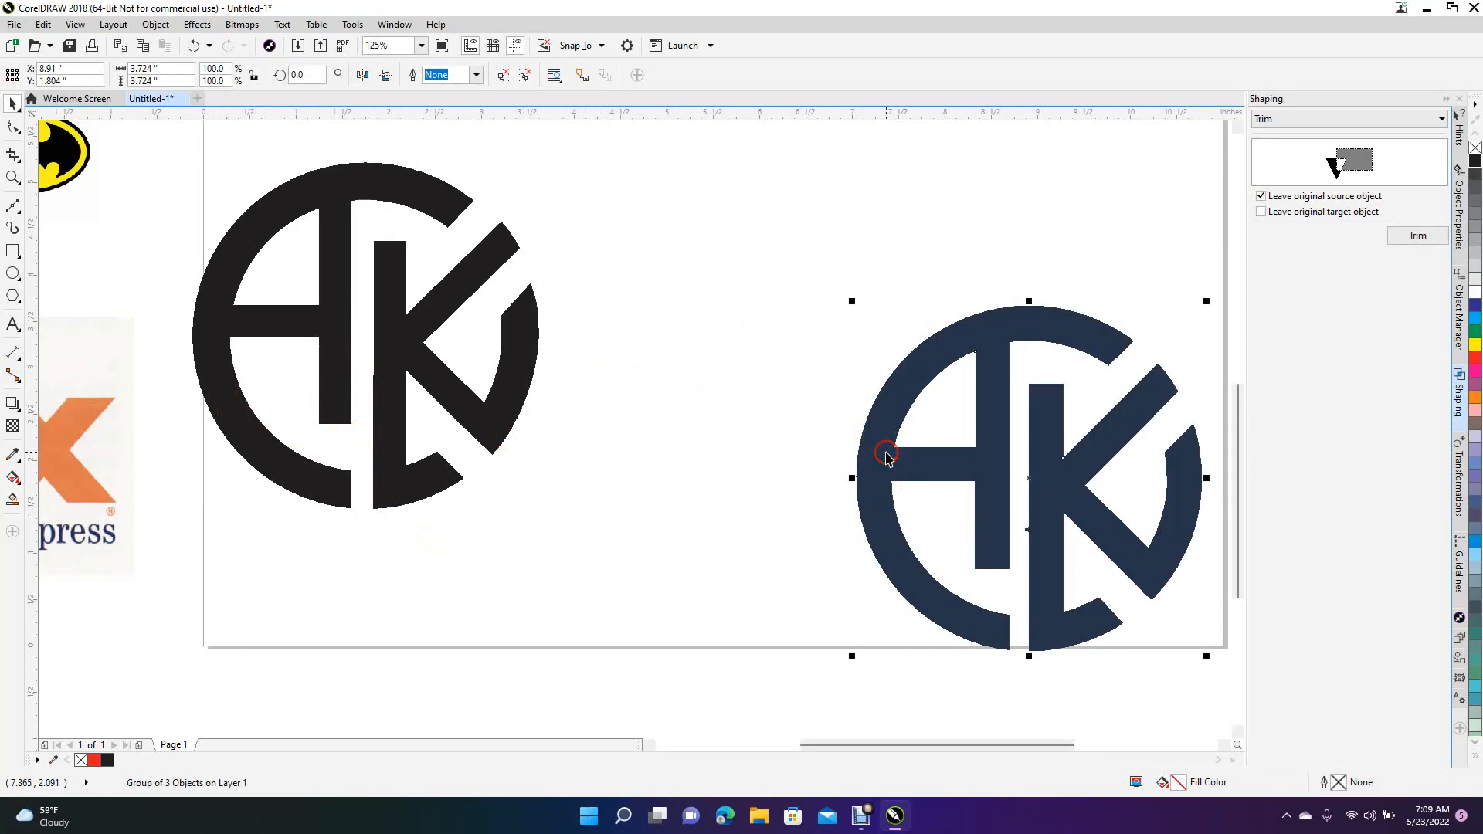
pyautogui.press('Delete')
# Step: Scale the black monogram down to about two thirds of its size and place it in the page's upper-left corner
pyautogui.scroll(-2, 887, 457)
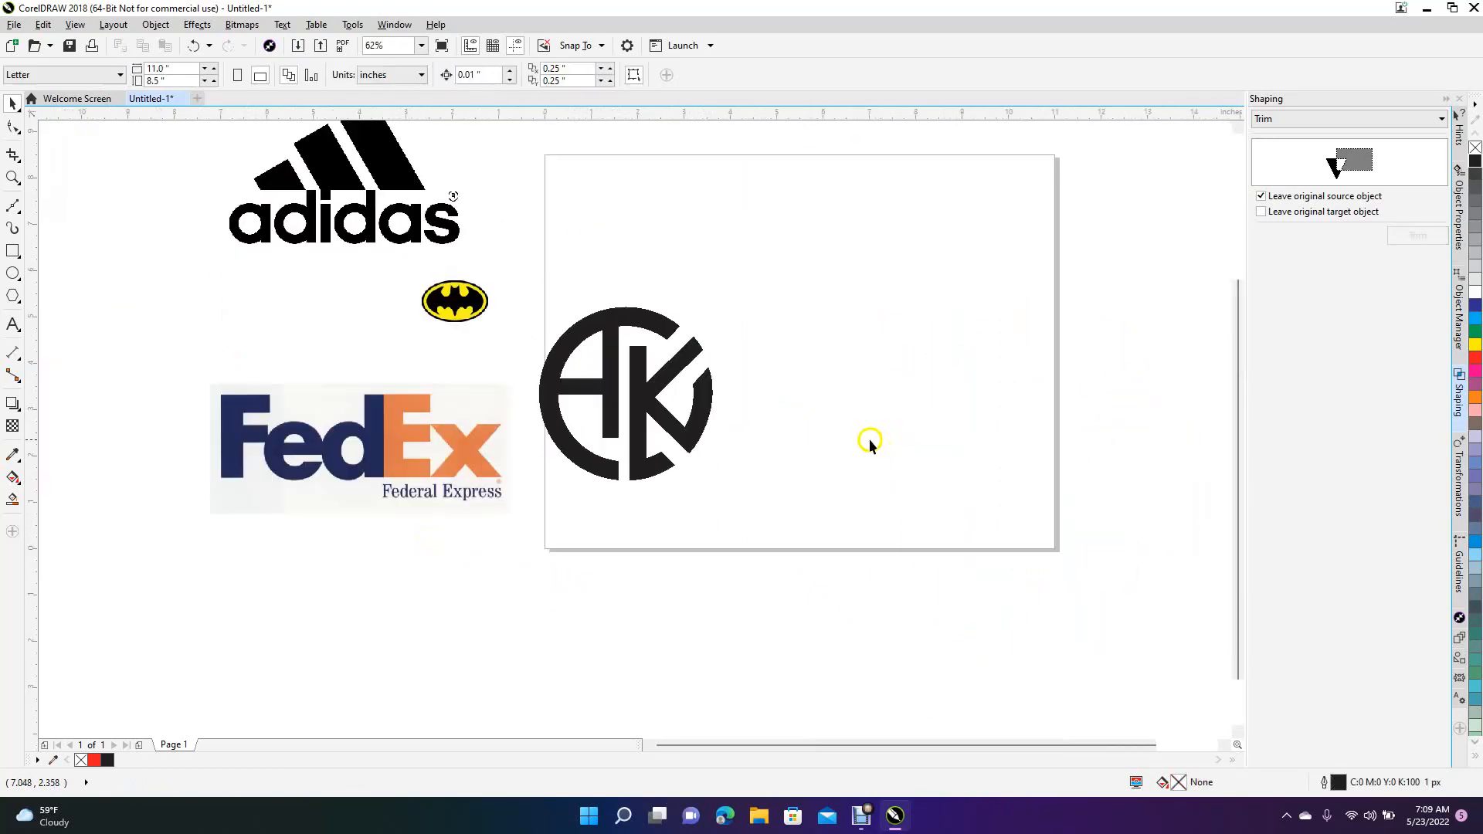
pyautogui.moveTo(778, 527); pyautogui.dragTo(513, 284)
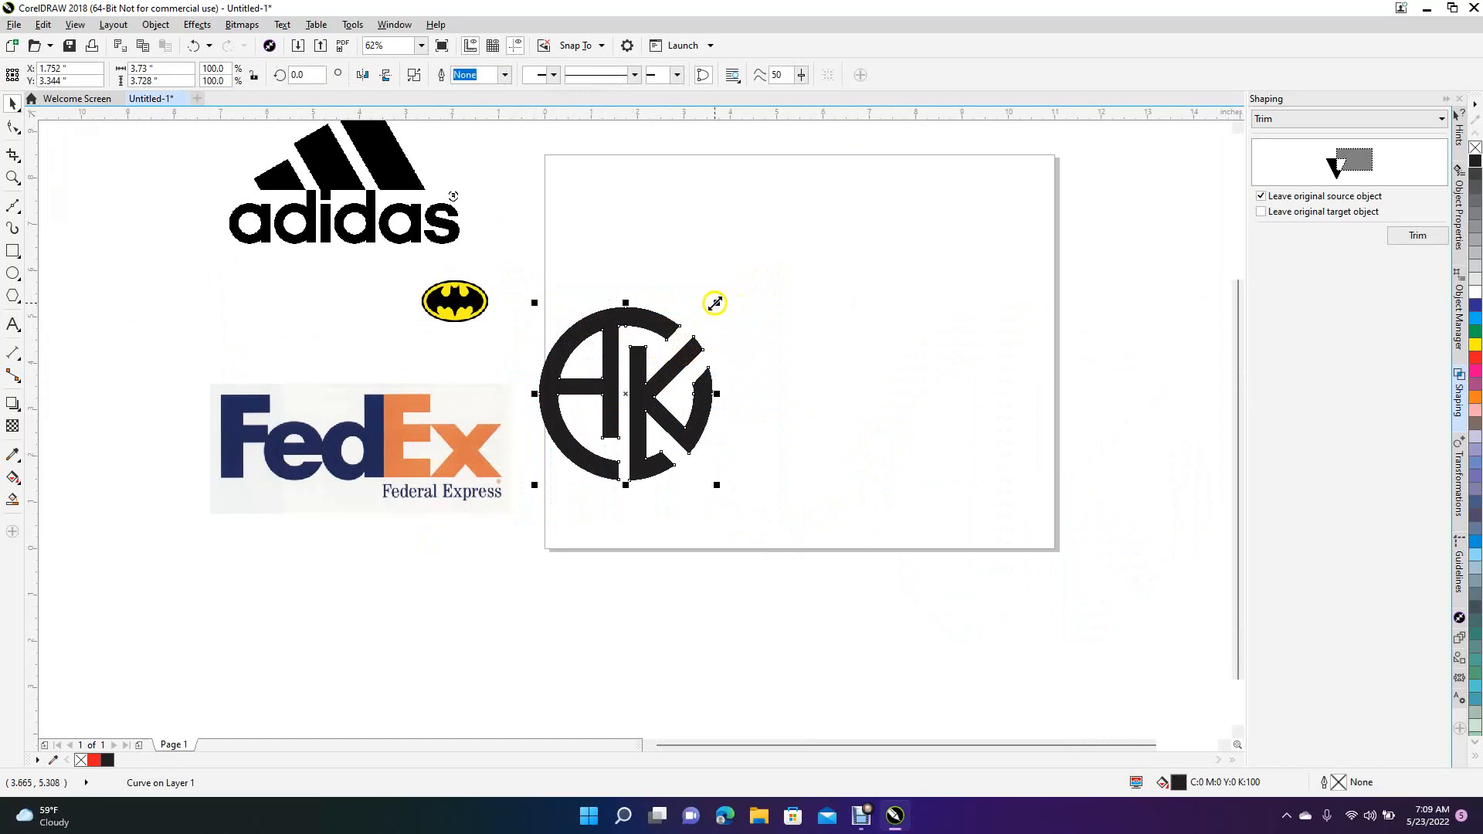
pyautogui.moveTo(717, 303); pyautogui.dragTo(686, 334)
pyautogui.moveTo(641, 396); pyautogui.dragTo(639, 234)
pyautogui.click(740, 302)
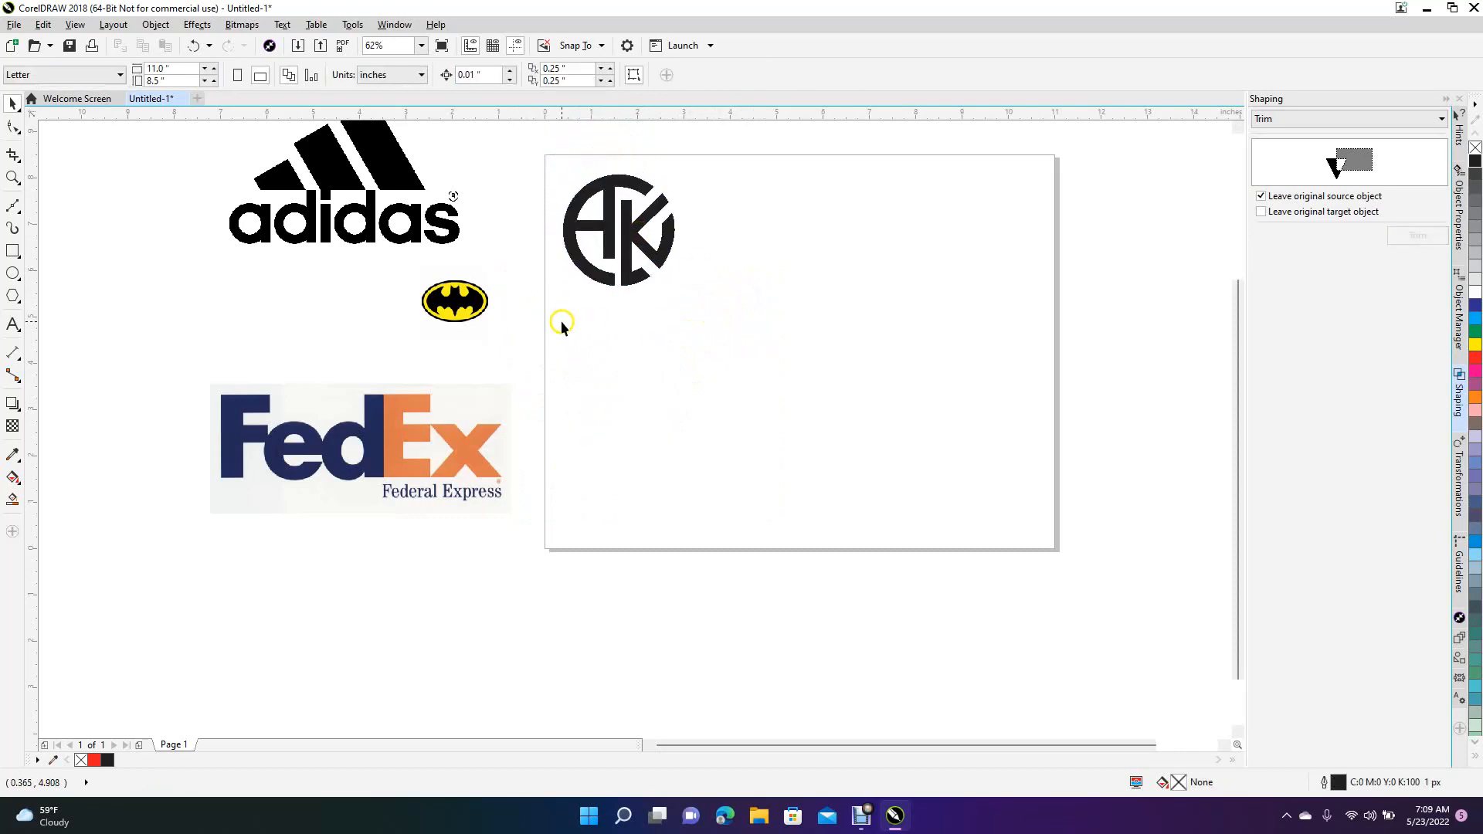
# Step: Move the FedEx logo bitmap onto the page, enlarge it to about 8.4 inches wide, and lock it
pyautogui.moveTo(391, 471); pyautogui.dragTo(823, 410)
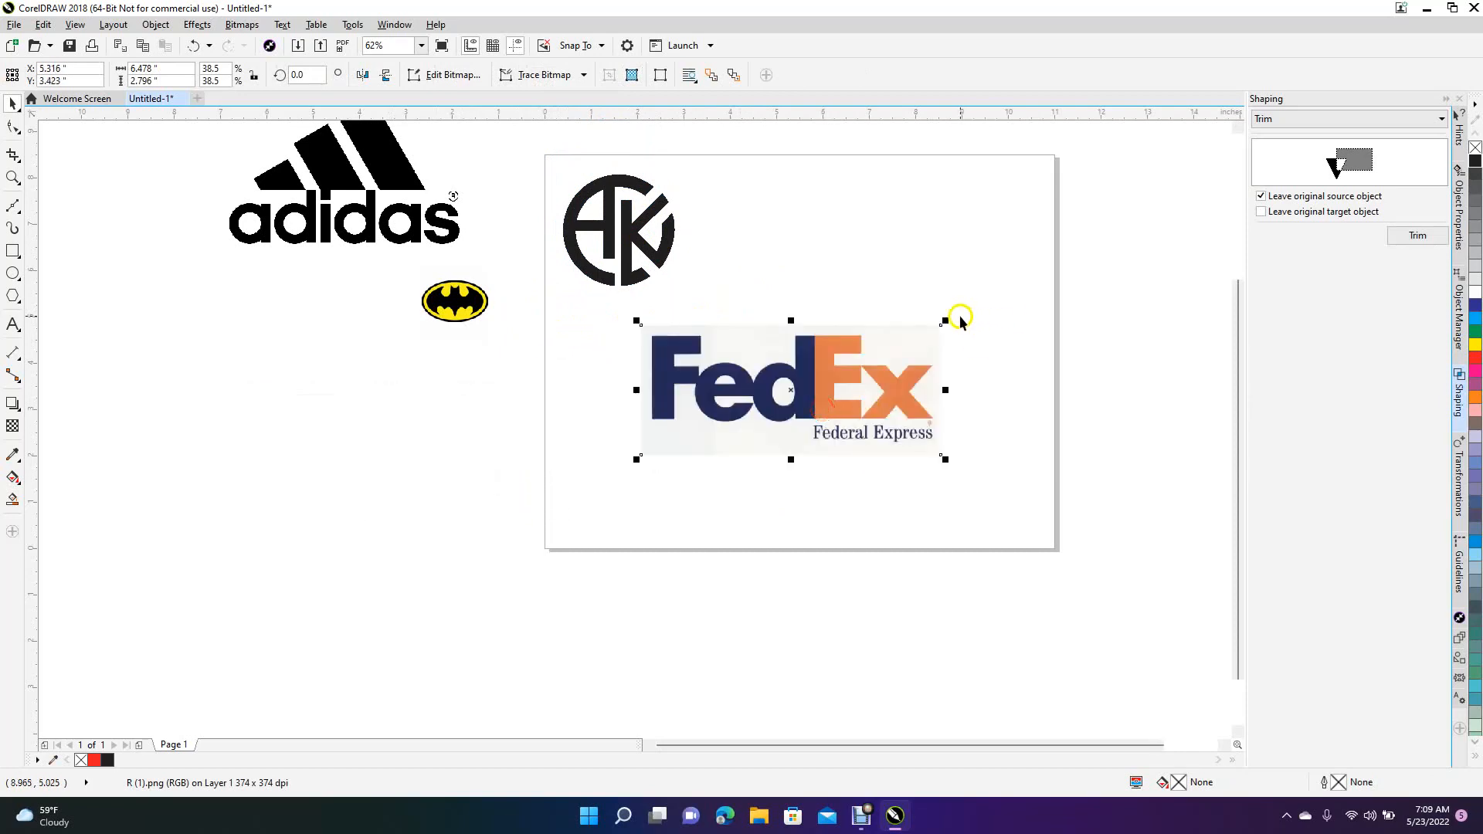
pyautogui.moveTo(947, 320); pyautogui.dragTo(991, 302)
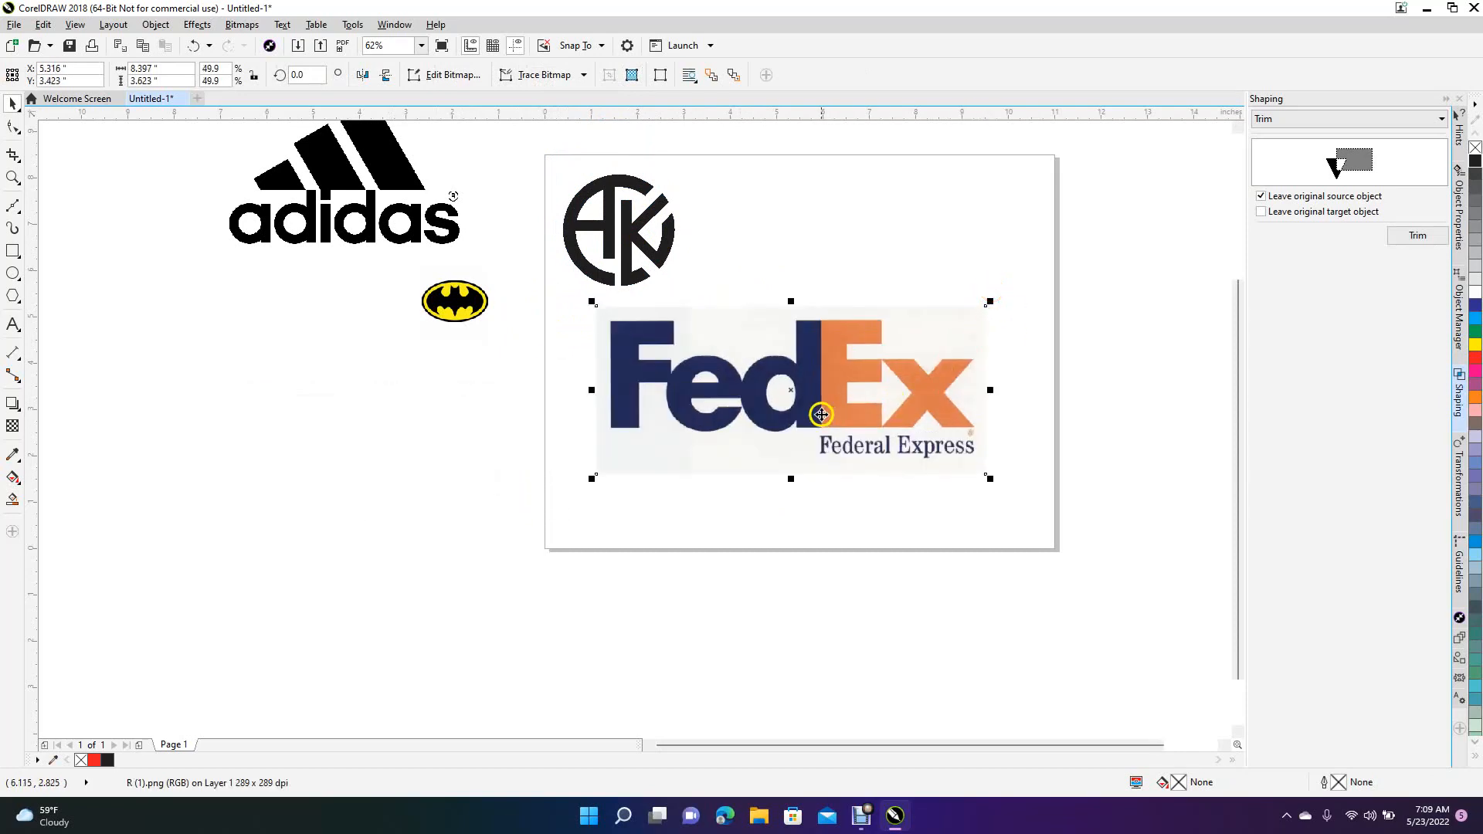
pyautogui.rightClick(822, 410)
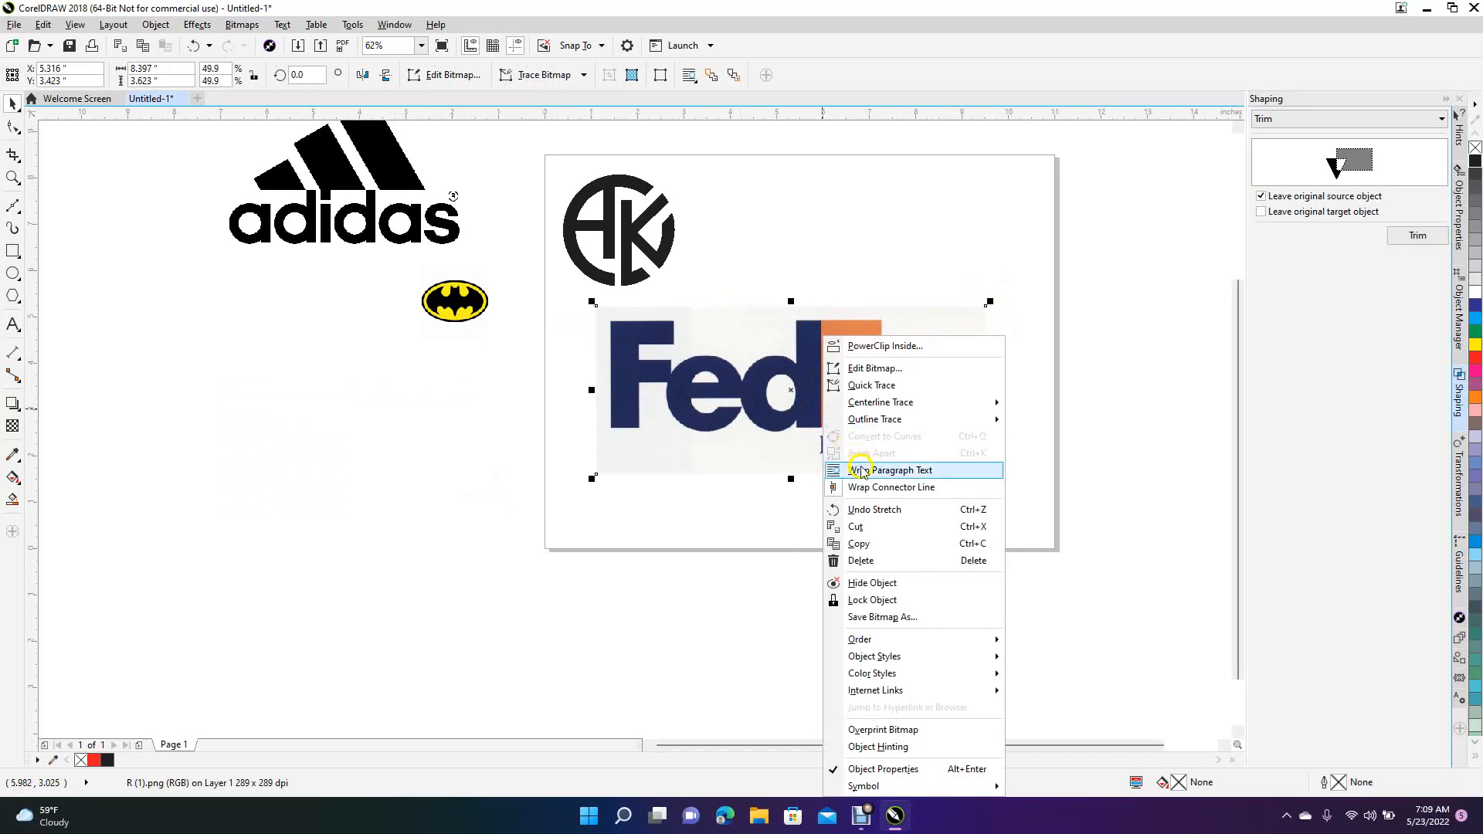
pyautogui.click(877, 601)
pyautogui.click(728, 581)
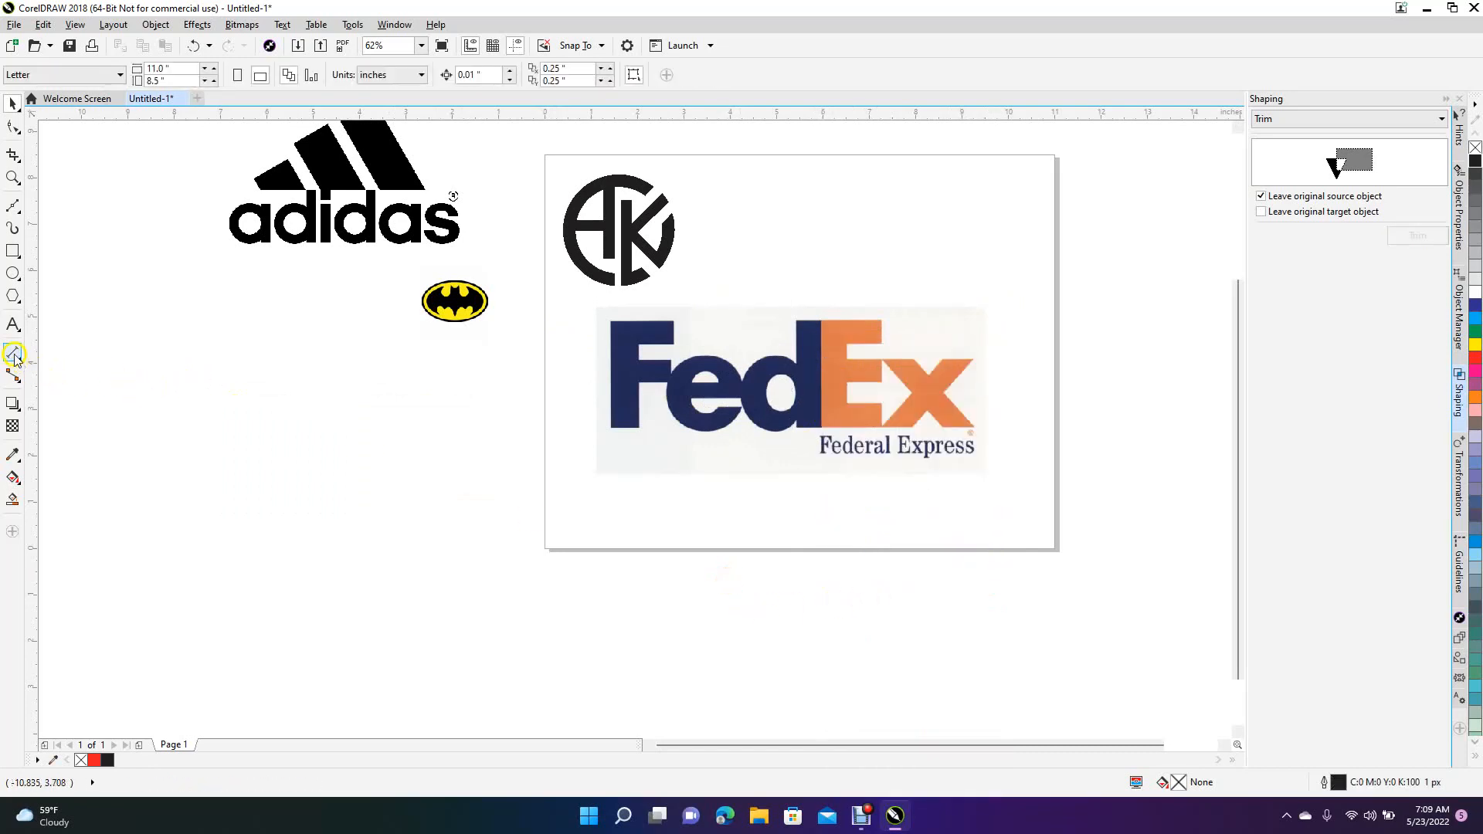
# Step: Add the artistic text "Fed Ex" below the page
pyautogui.click(13, 325)
pyautogui.click(597, 656)
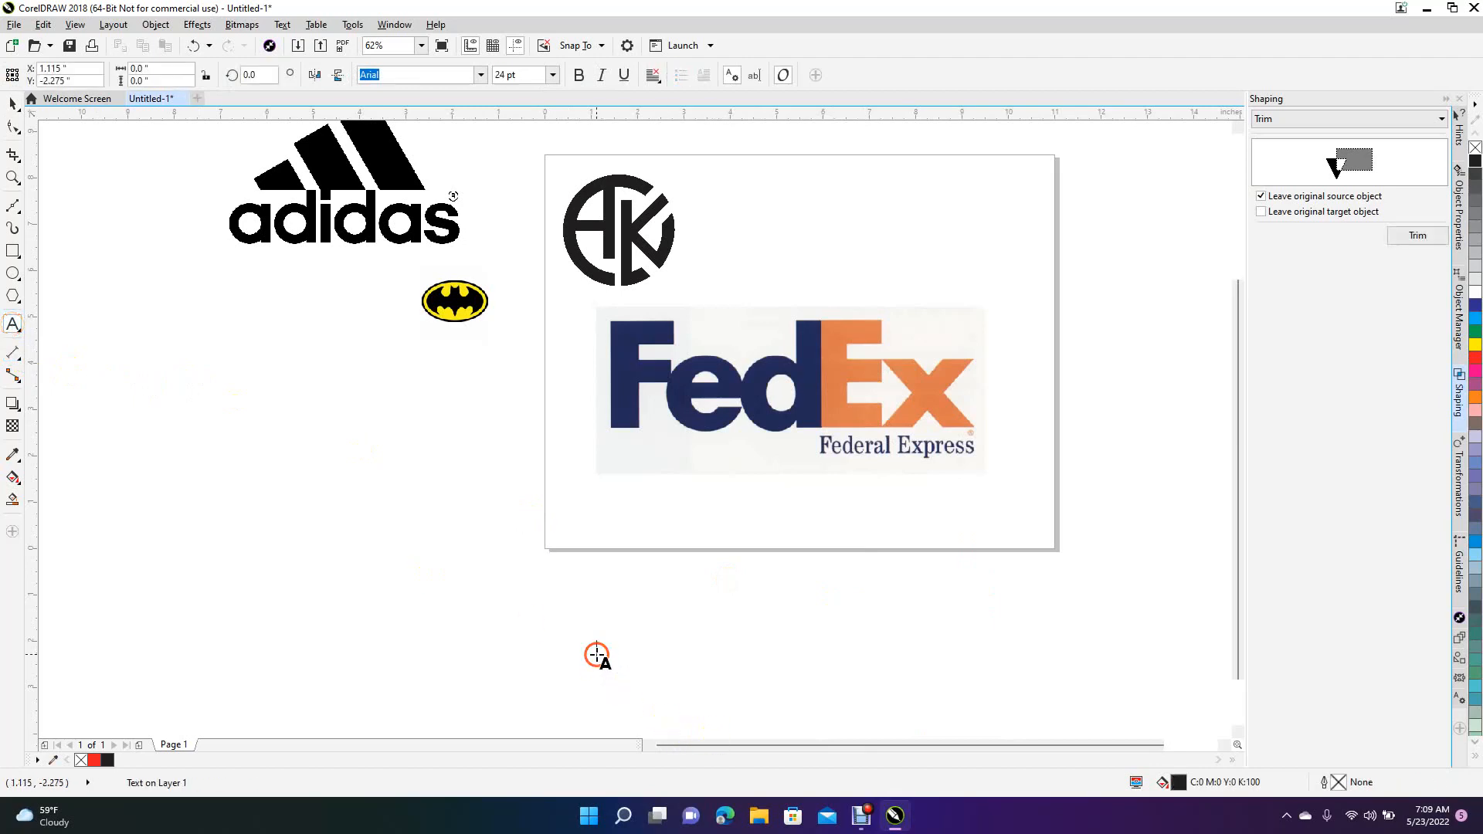
pyautogui.write('Fed E')
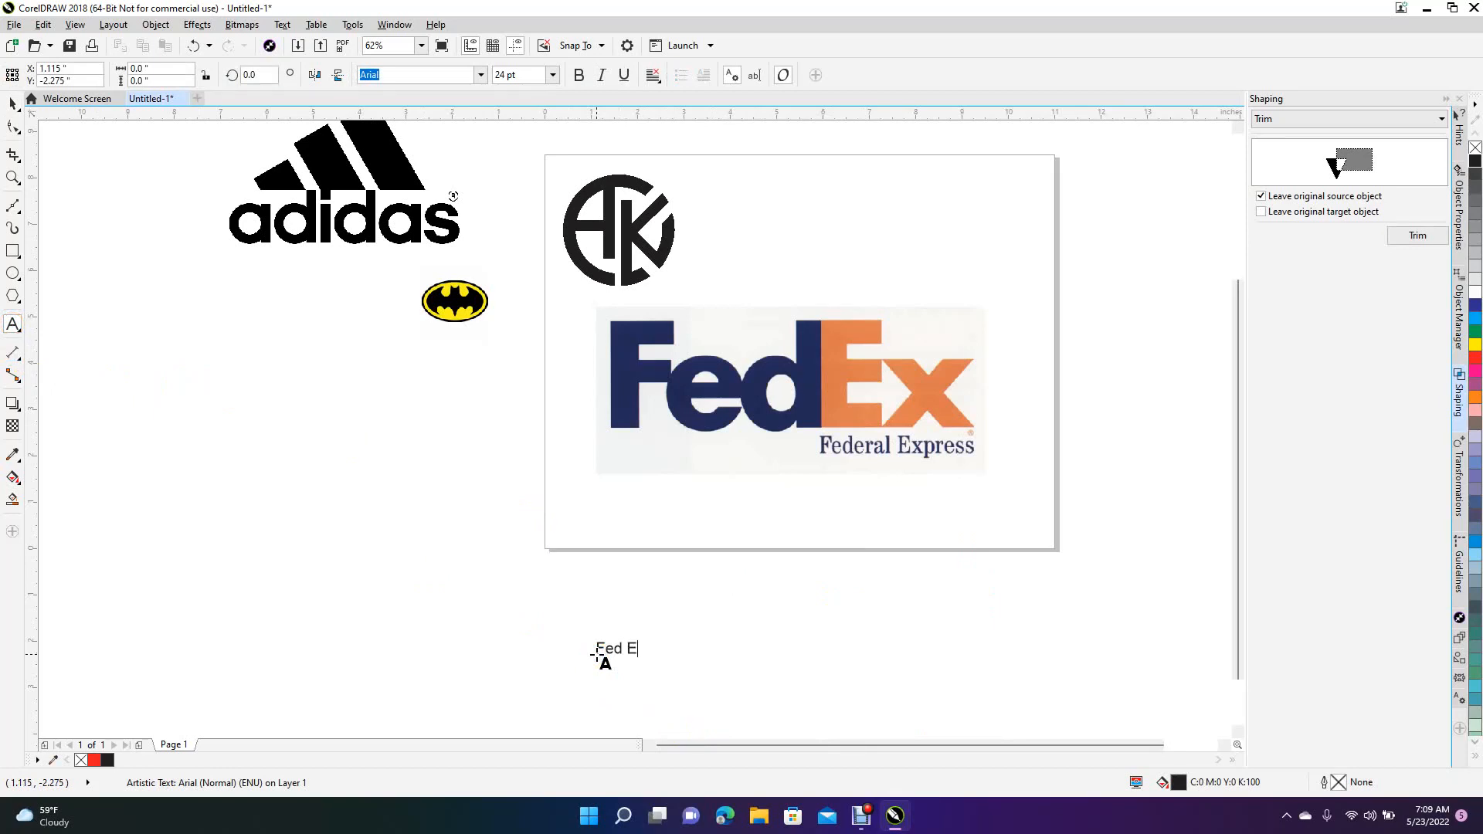
pyautogui.write('x')
pyautogui.click(9, 107)
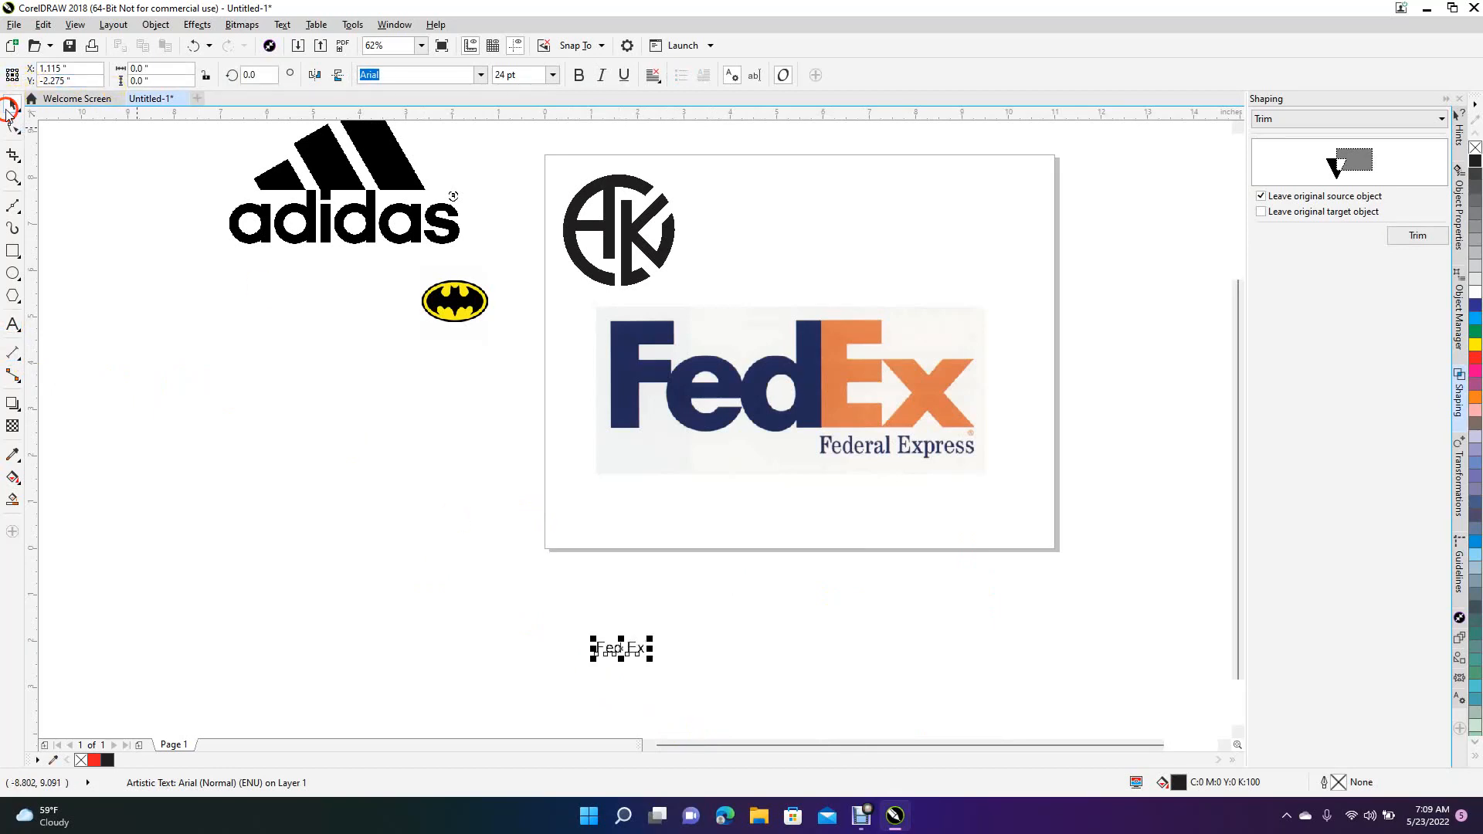
# Step: Set the Fed Ex text in Swis721 Blk BT and enlarge it to about 10.7 inches wide below the page
pyautogui.click(481, 75)
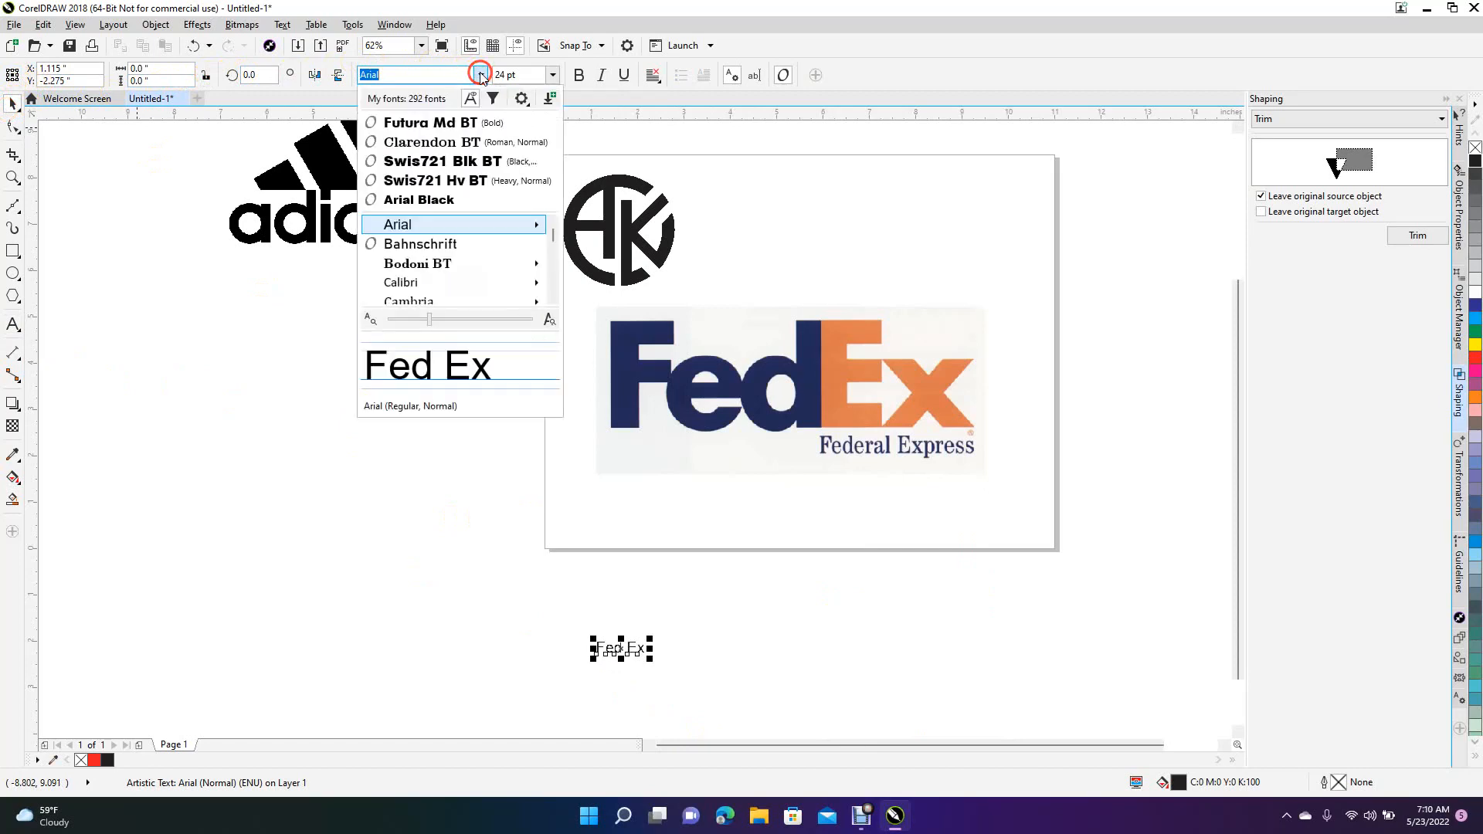
pyautogui.click(446, 162)
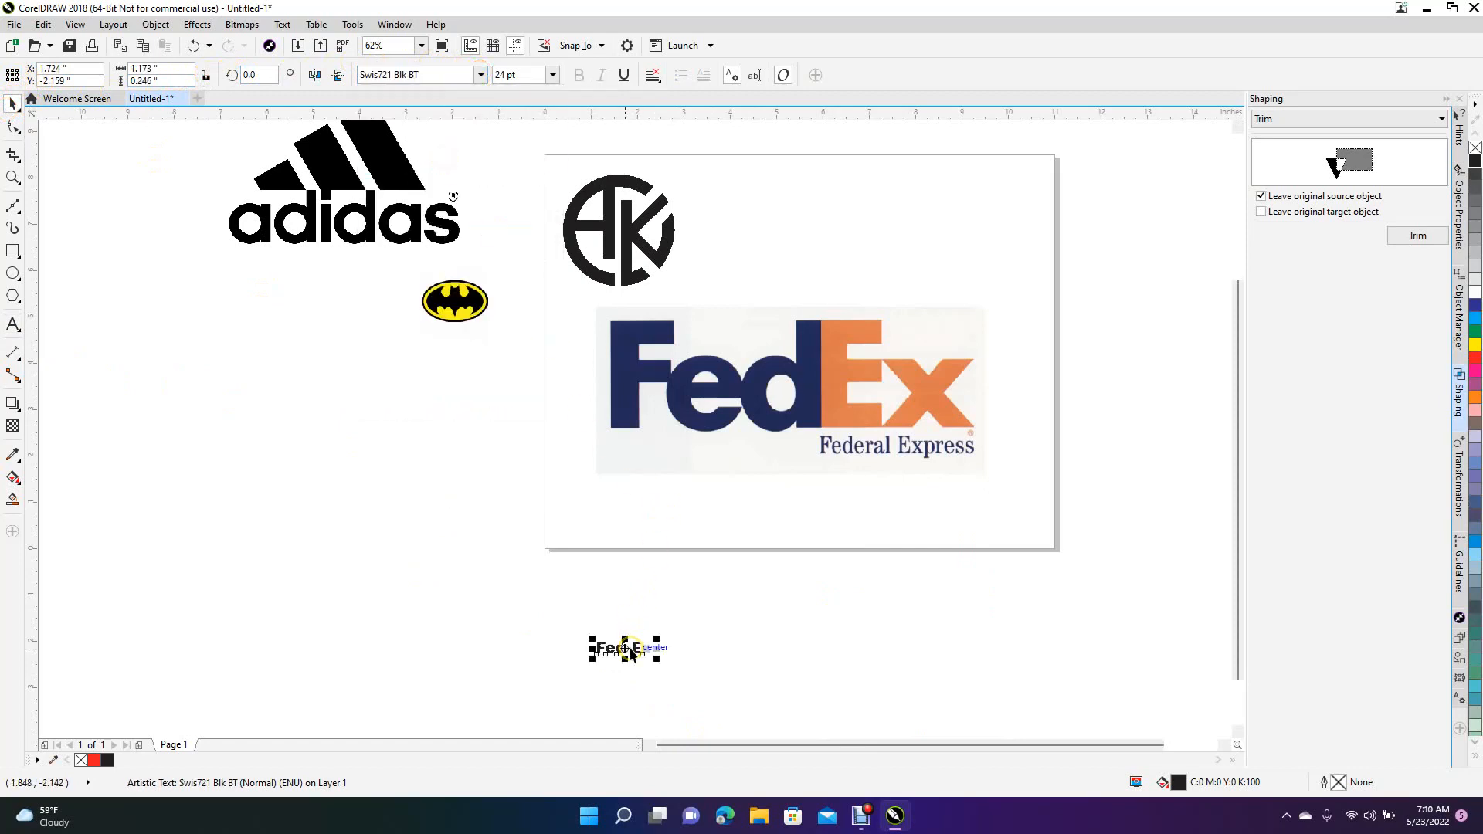
pyautogui.moveTo(656, 641); pyautogui.dragTo(880, 562)
pyautogui.moveTo(570, 686); pyautogui.dragTo(696, 665)
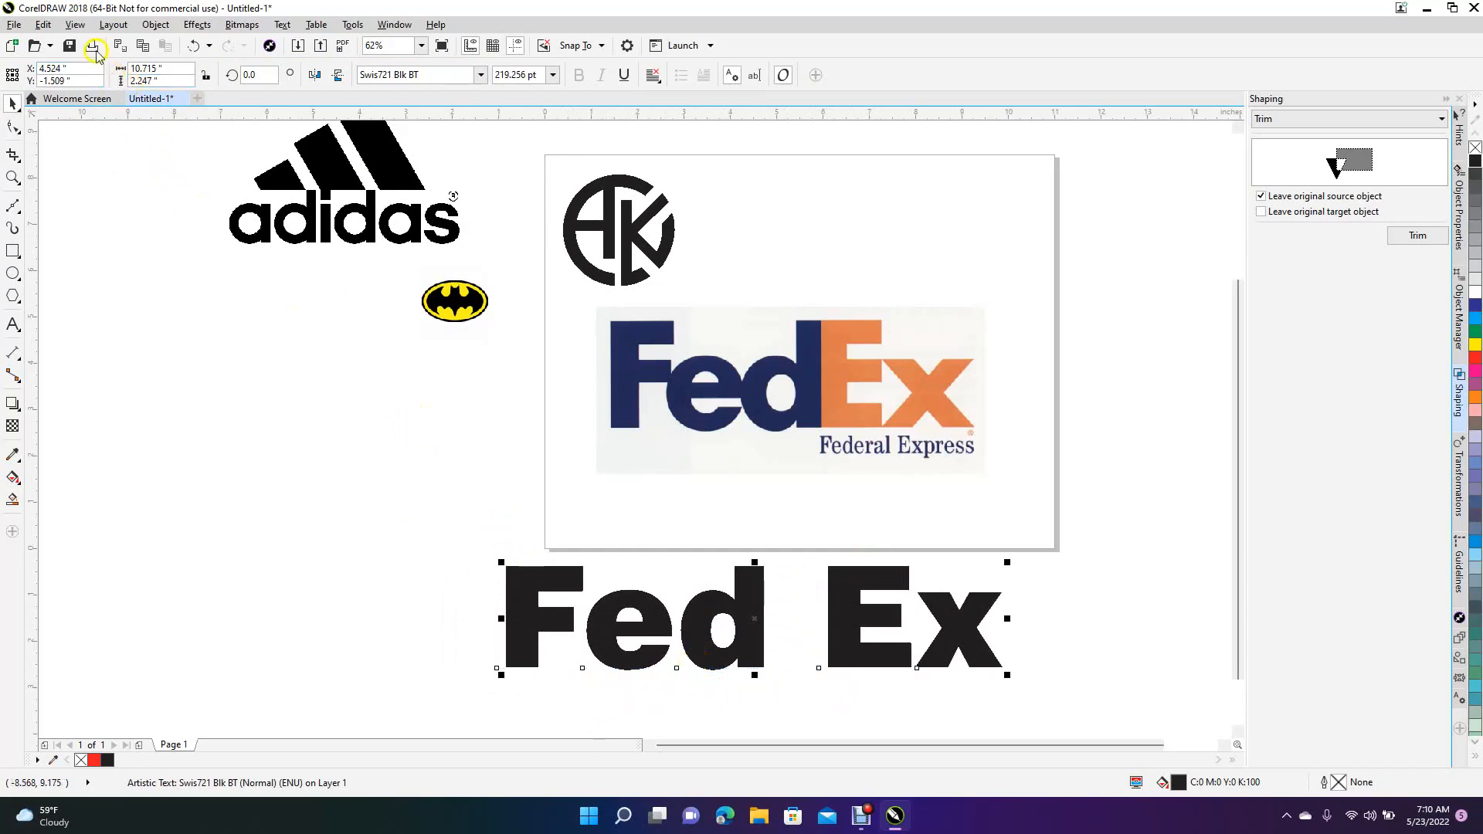
# Step: Convert the Fed Ex text to curves and break it apart into separate objects
pyautogui.click(156, 25)
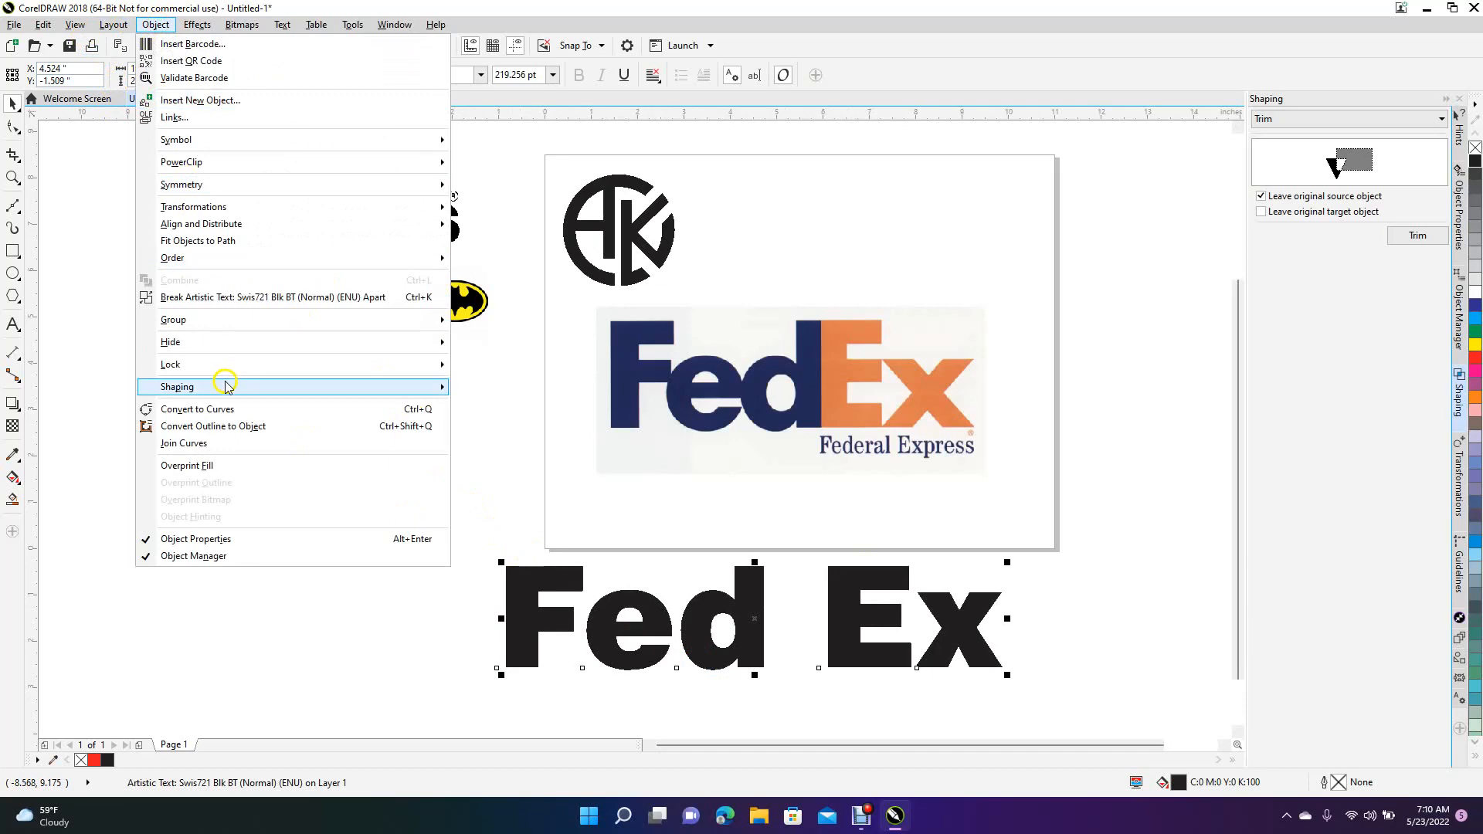
pyautogui.click(222, 409)
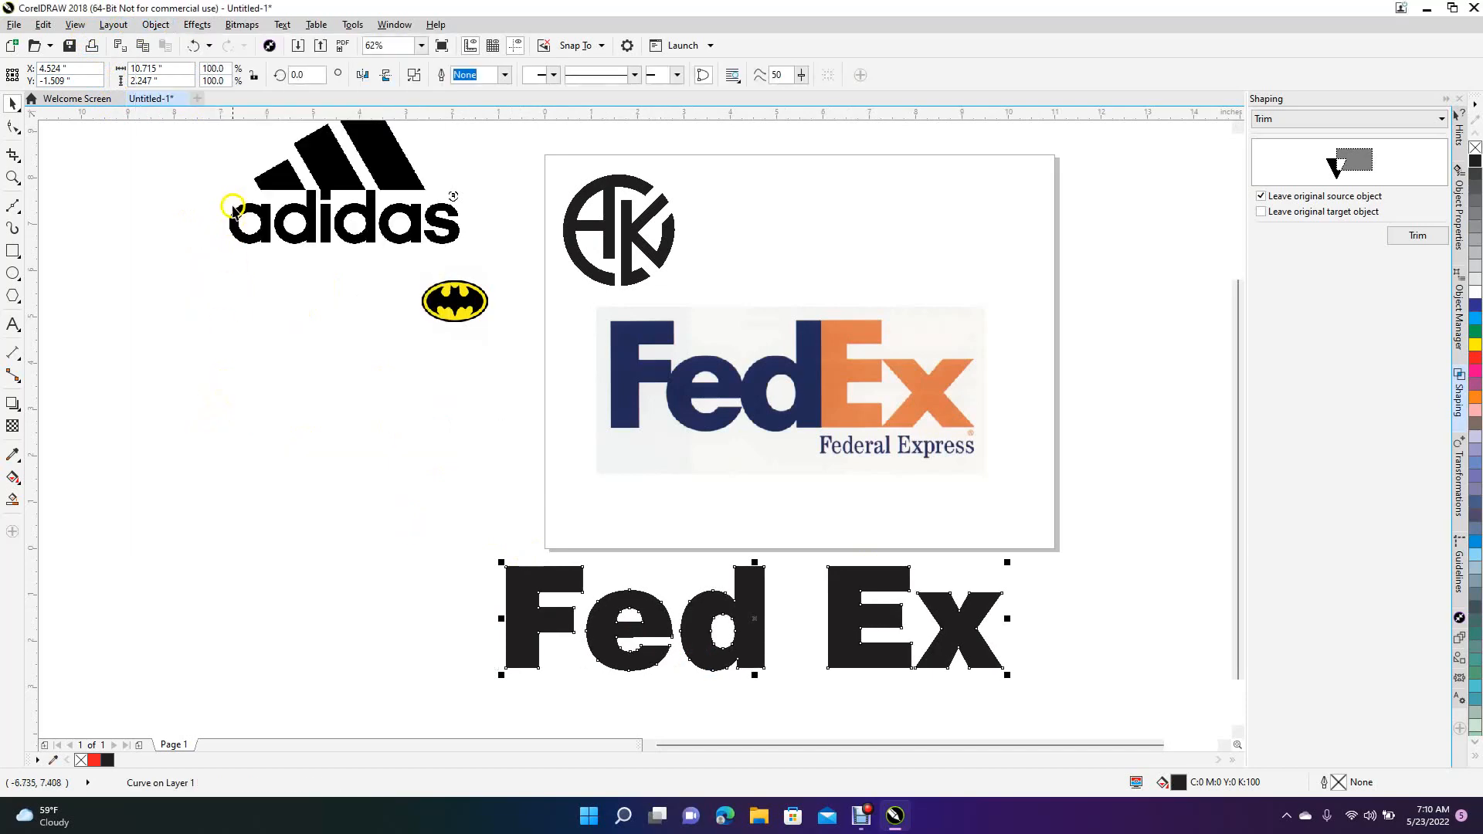
pyautogui.click(167, 28)
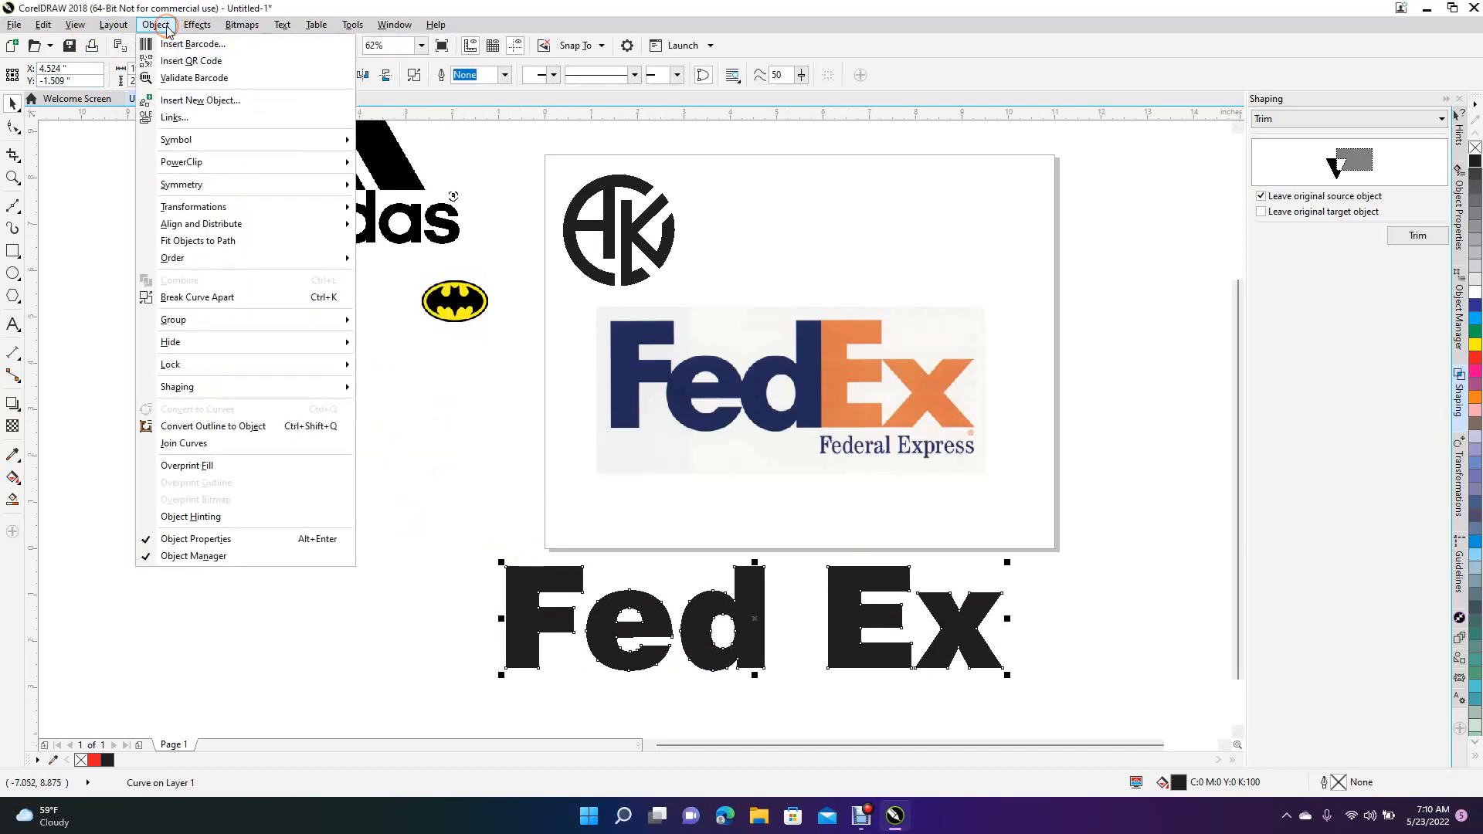
pyautogui.click(201, 300)
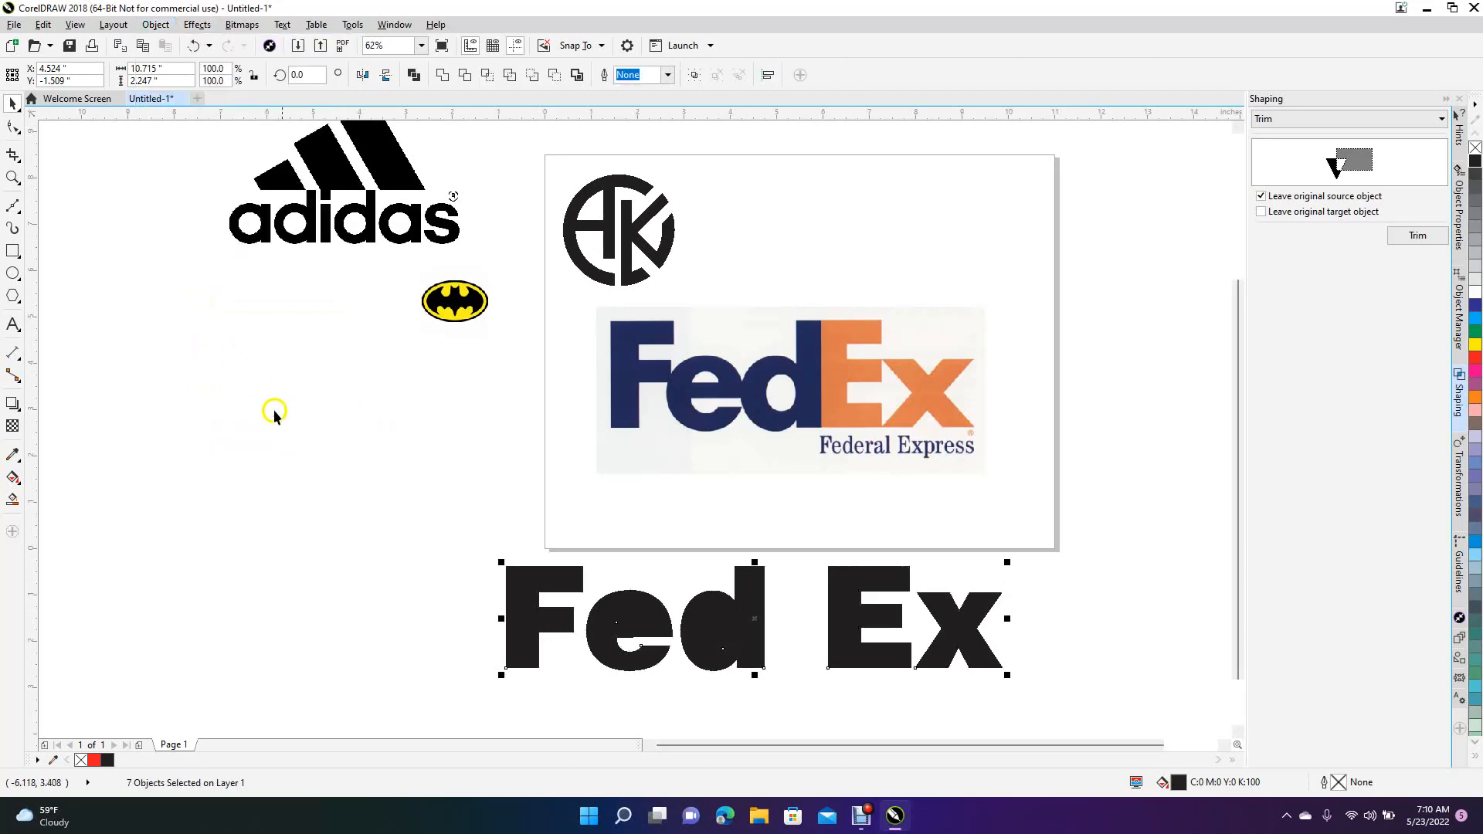
pyautogui.click(352, 550)
# Step: Move the letter F over the F in the FedEx bitmap and fill it red
pyautogui.click(530, 628)
pyautogui.moveTo(530, 628); pyautogui.dragTo(622, 381)
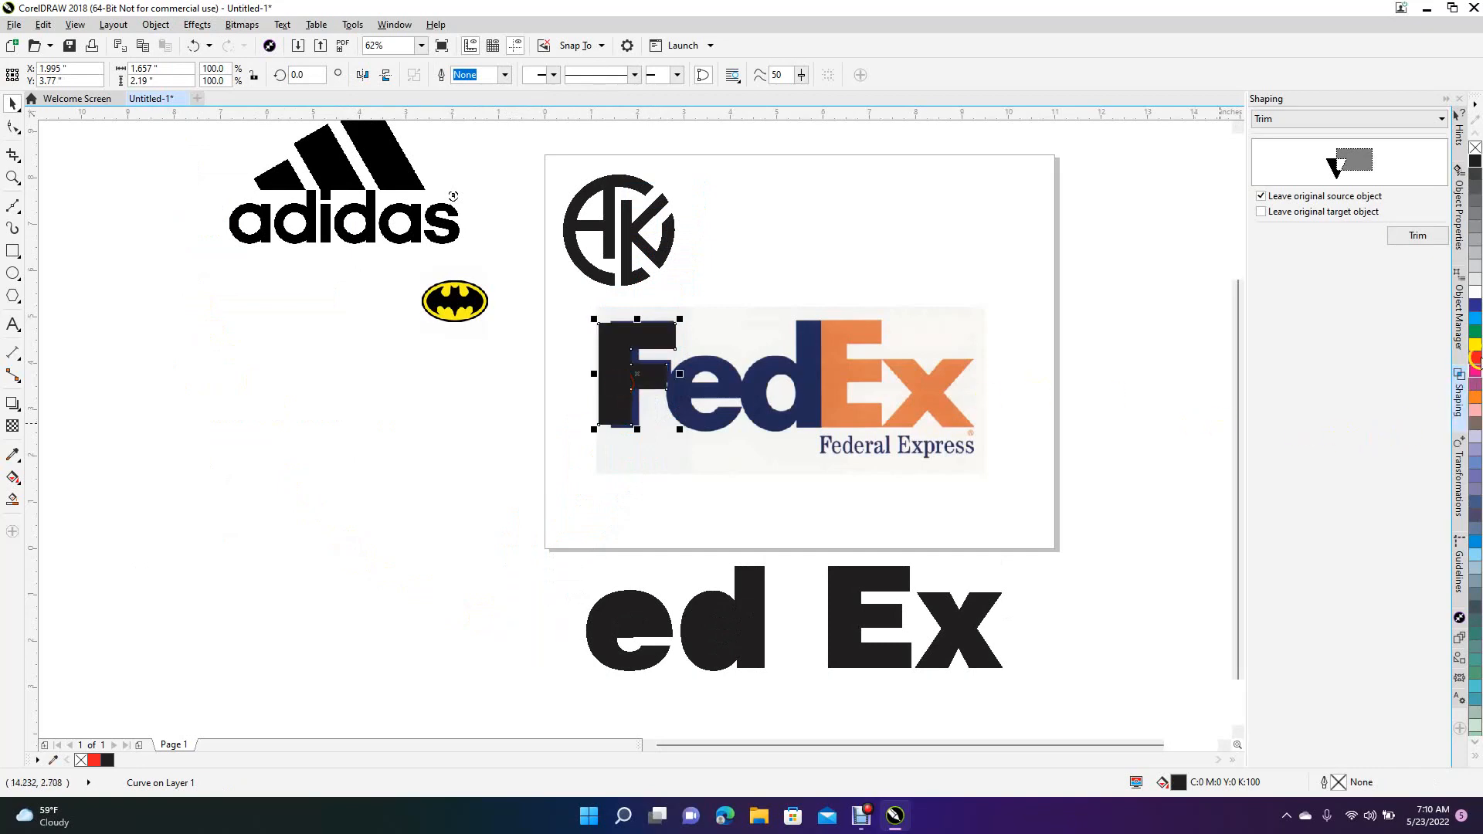
pyautogui.click(1476, 358)
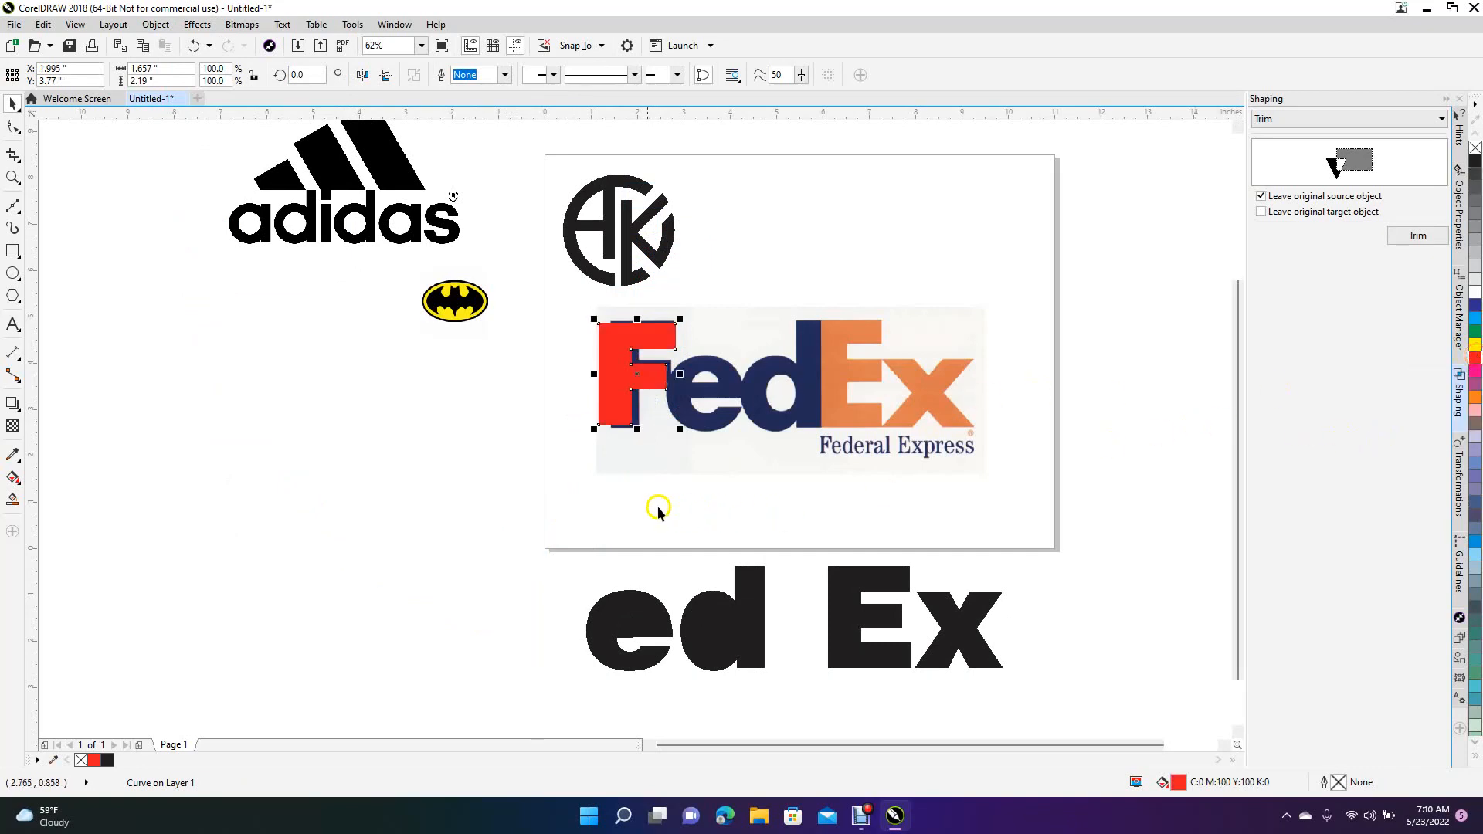
# Step: Stretch the red F to about 1.38 by 2.32 inches so its outer edges match the F in the bitmap
pyautogui.scroll(2, 474, 453)
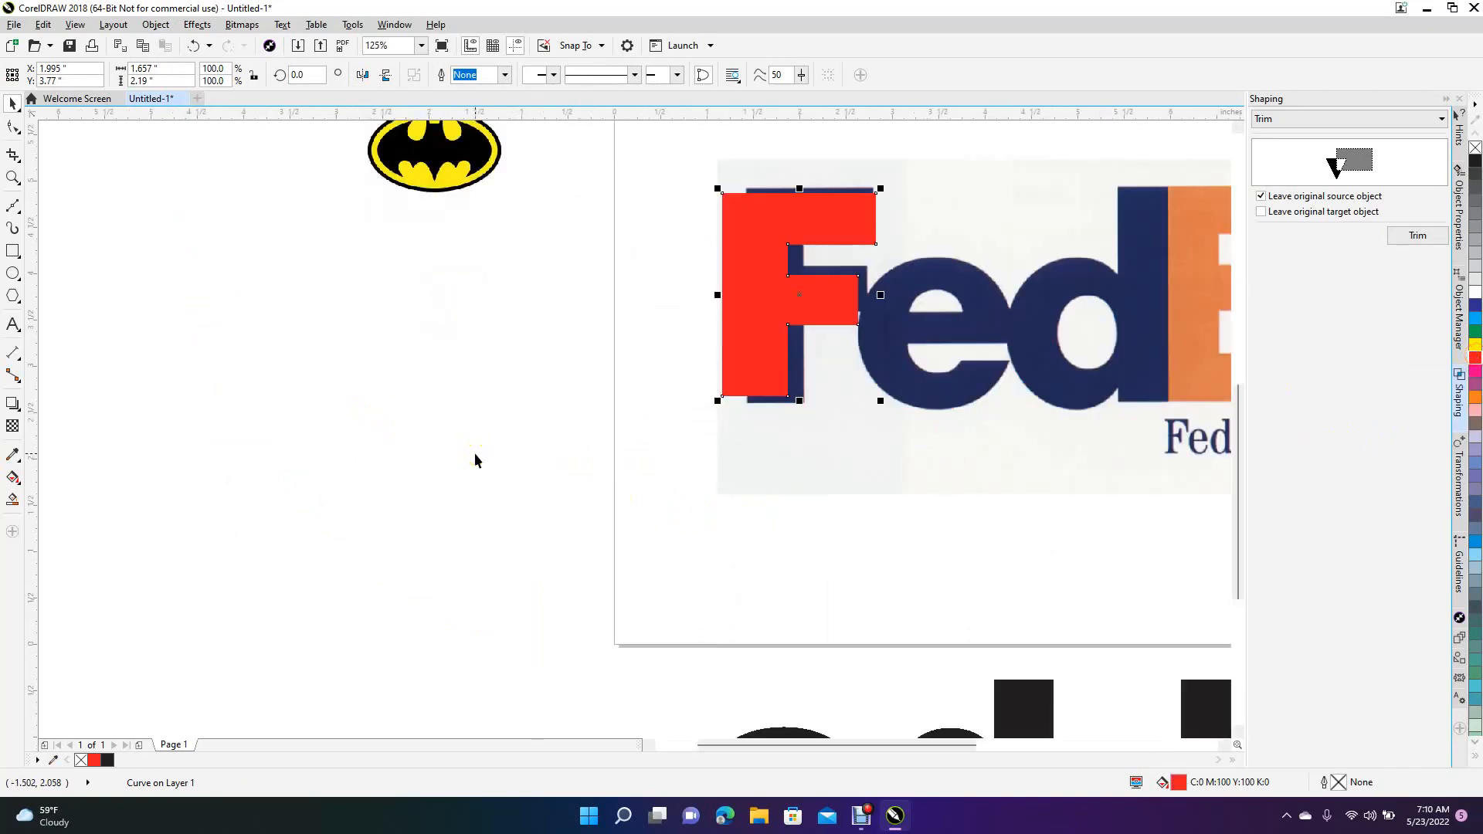
pyautogui.moveTo(717, 298); pyautogui.dragTo(741, 305)
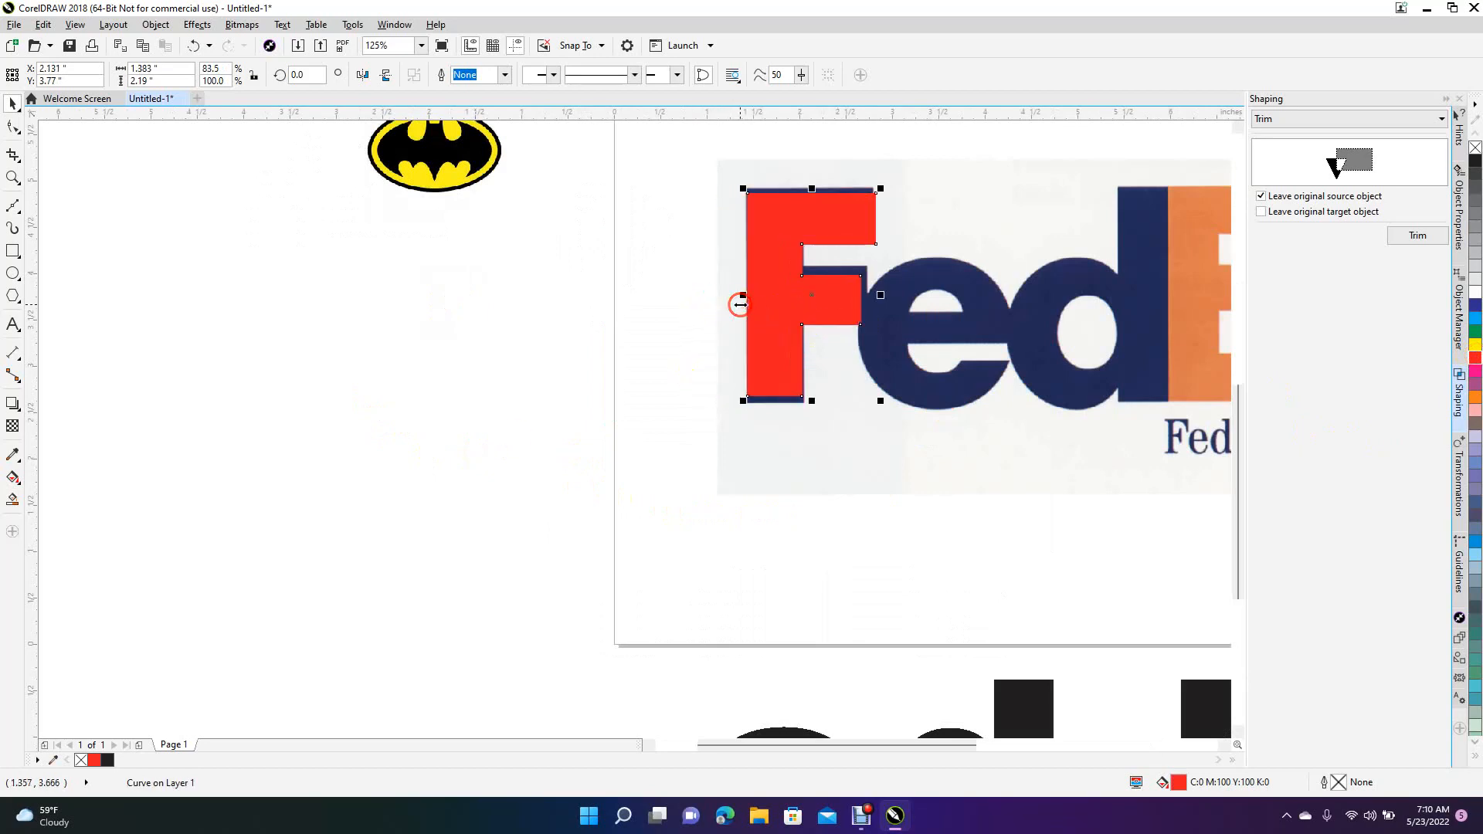
pyautogui.moveTo(812, 399)
pyautogui.mouseDown()
pyautogui.moveTo(824, 421)
pyautogui.moveTo(811, 404)
pyautogui.mouseUp()
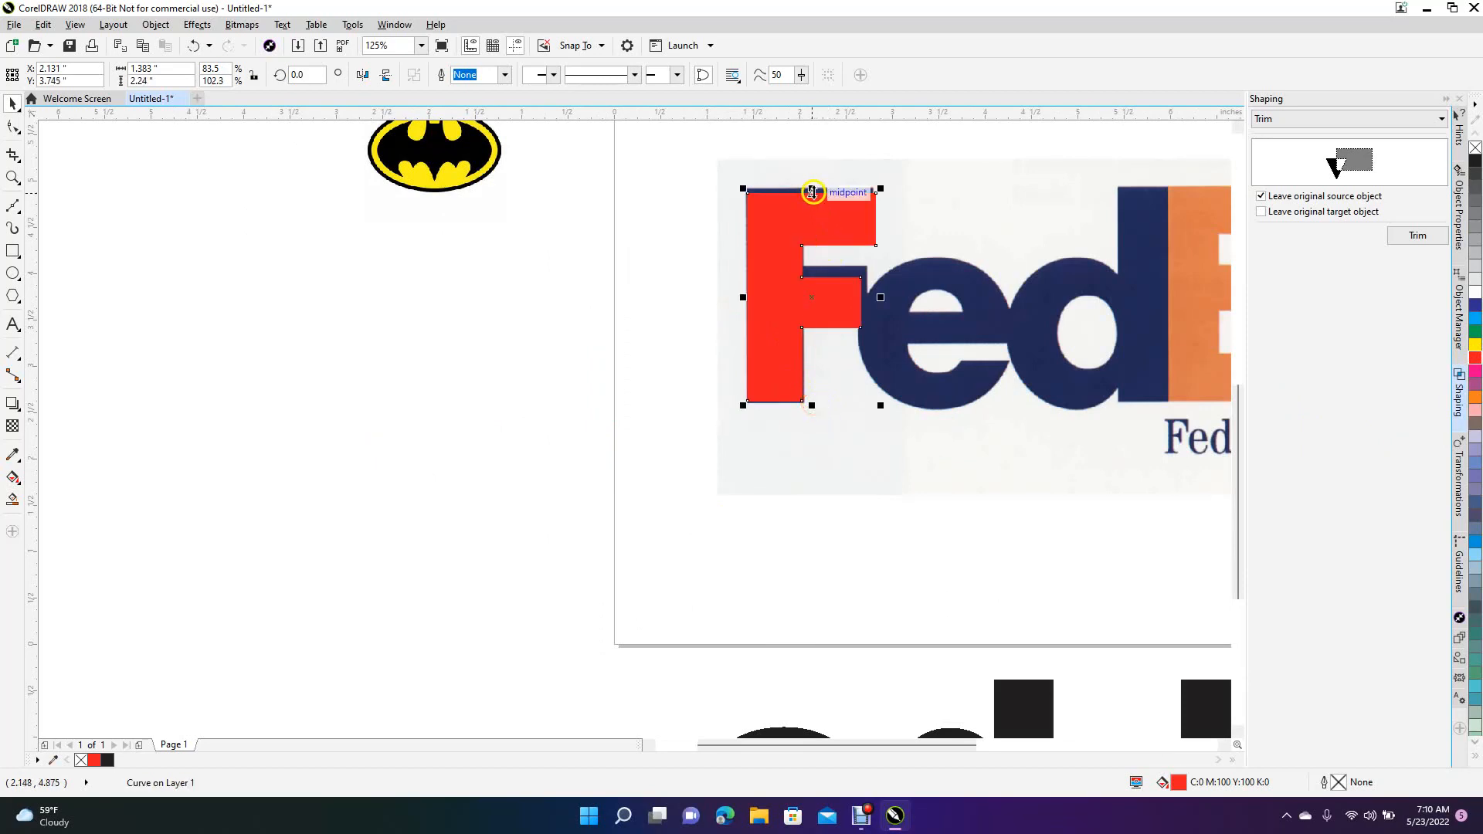
pyautogui.moveTo(812, 191); pyautogui.dragTo(811, 186)
pyautogui.click(548, 299)
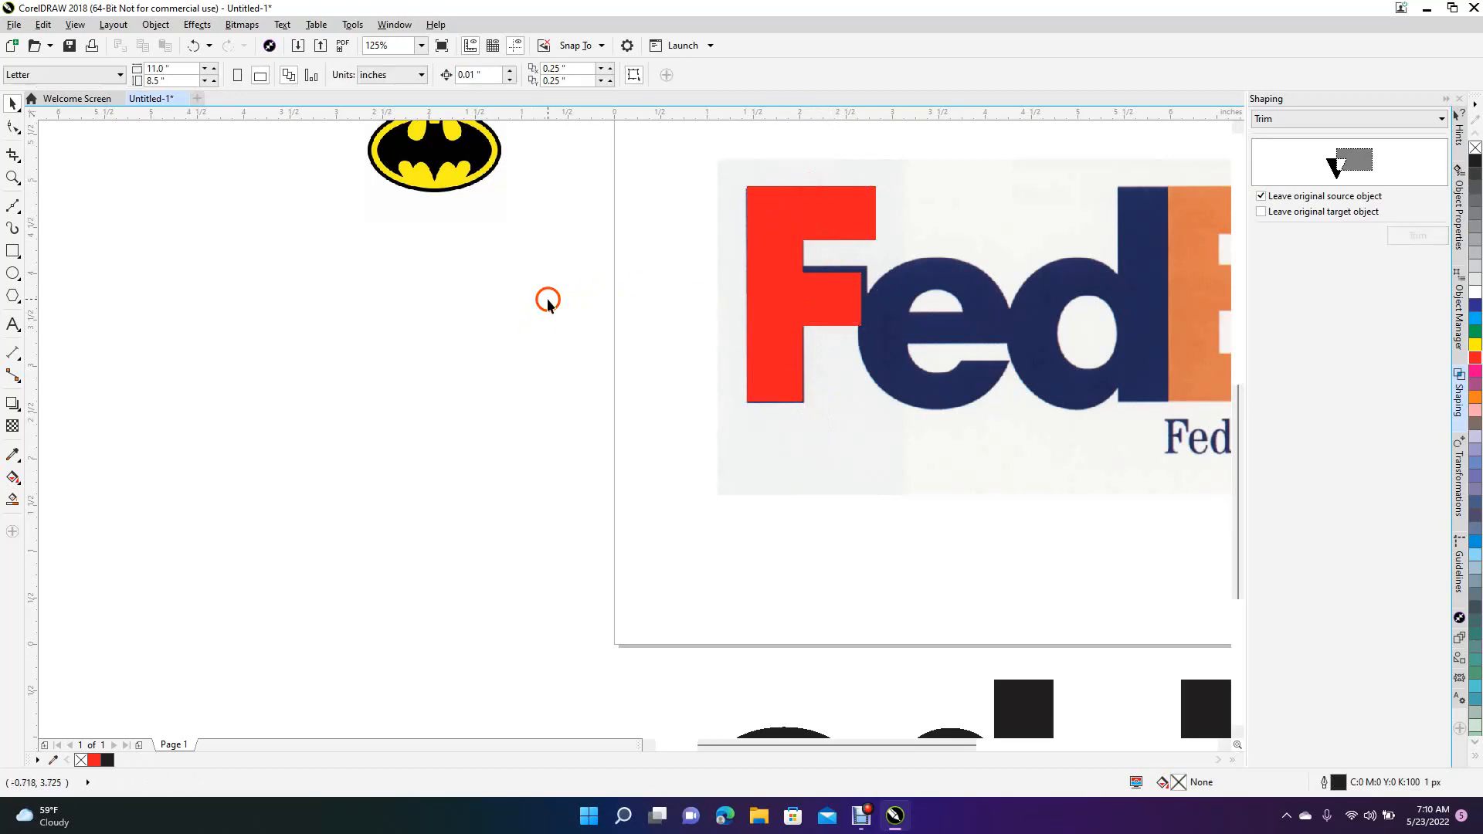
# Step: Raise the upper nodes of the red F's middle arm to align with the arm in the bitmap
pyautogui.click(800, 309)
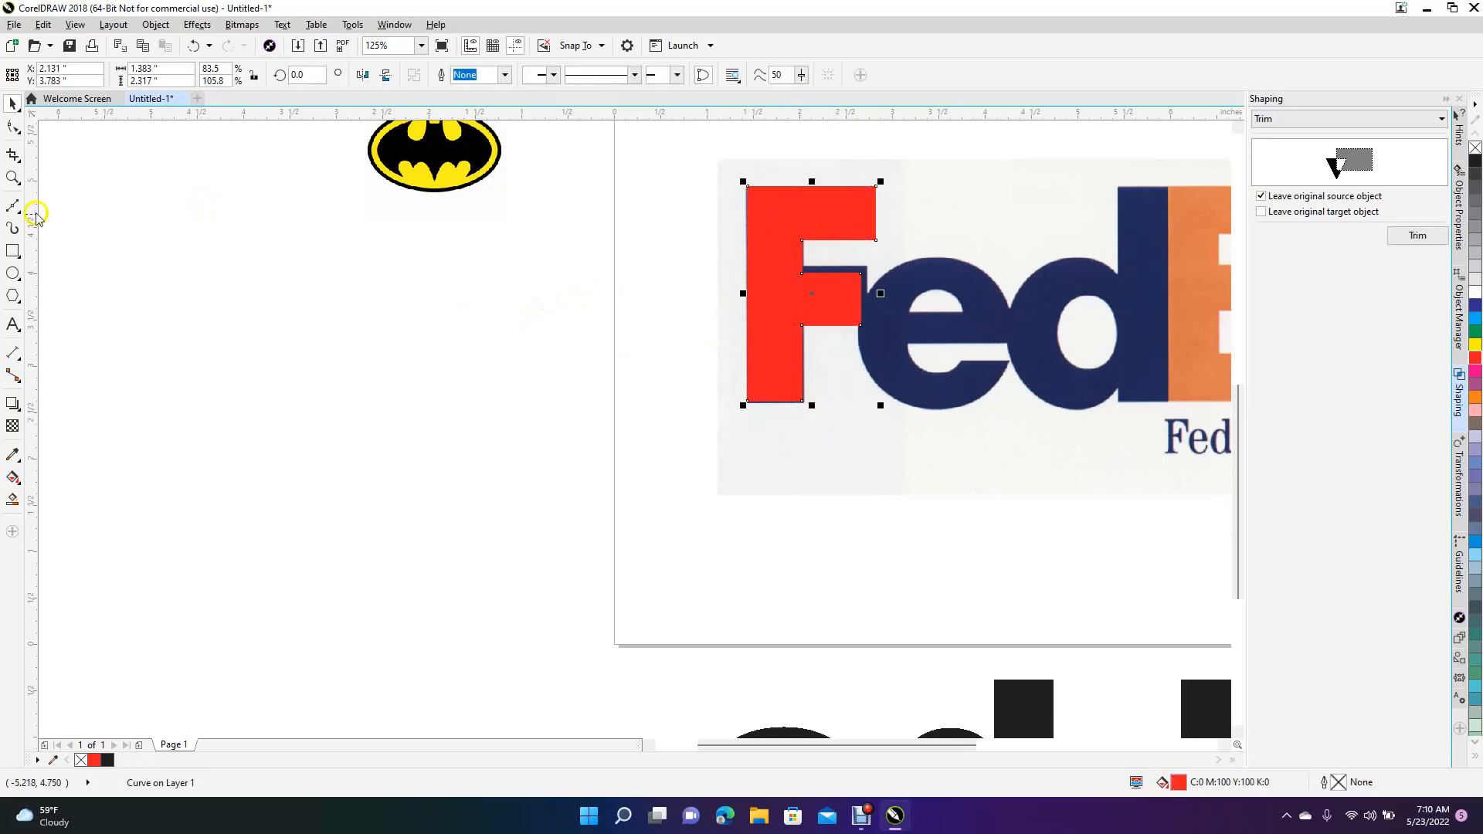
pyautogui.click(11, 128)
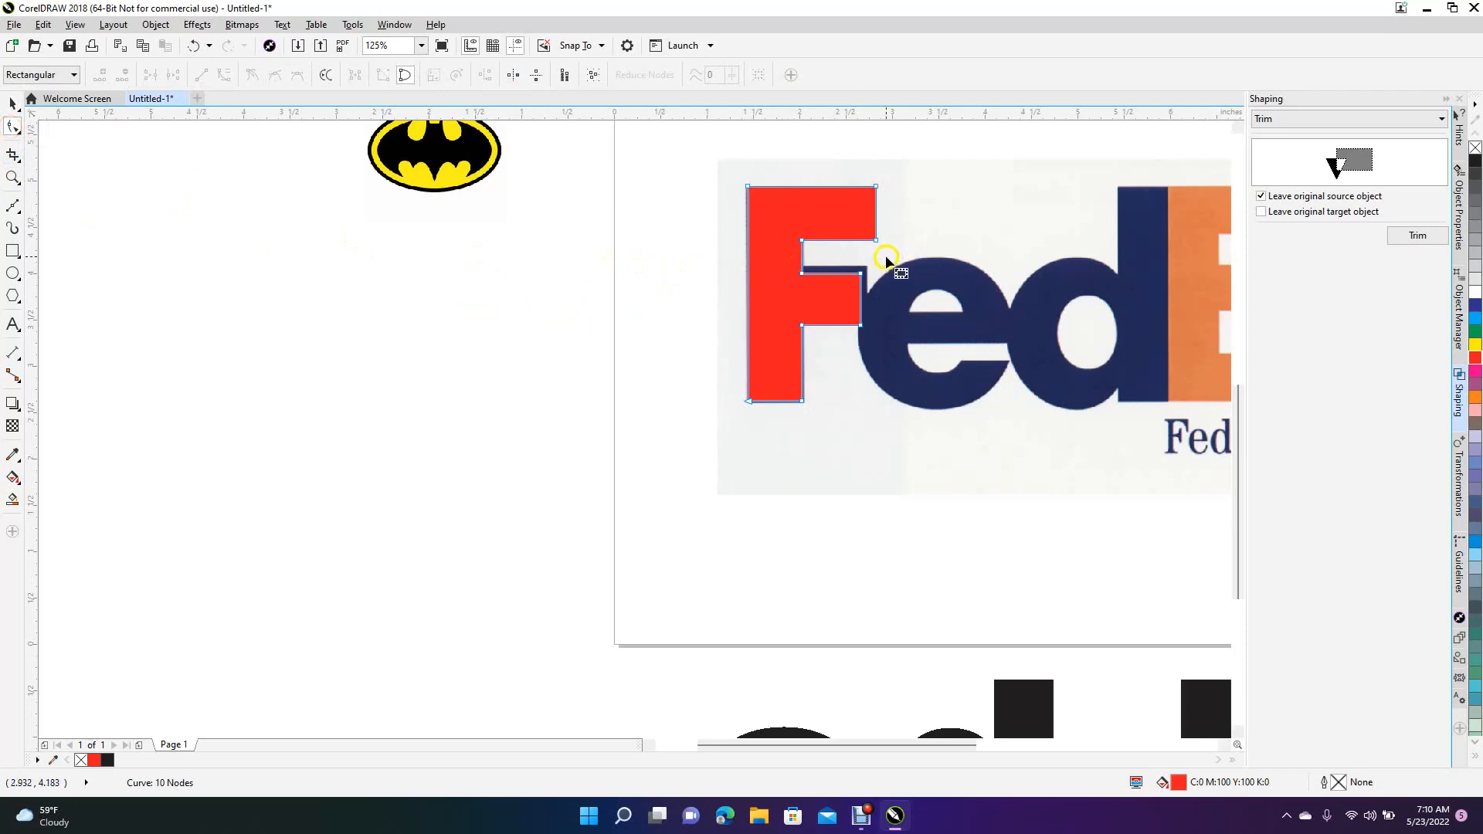
pyautogui.moveTo(898, 291); pyautogui.dragTo(780, 268)
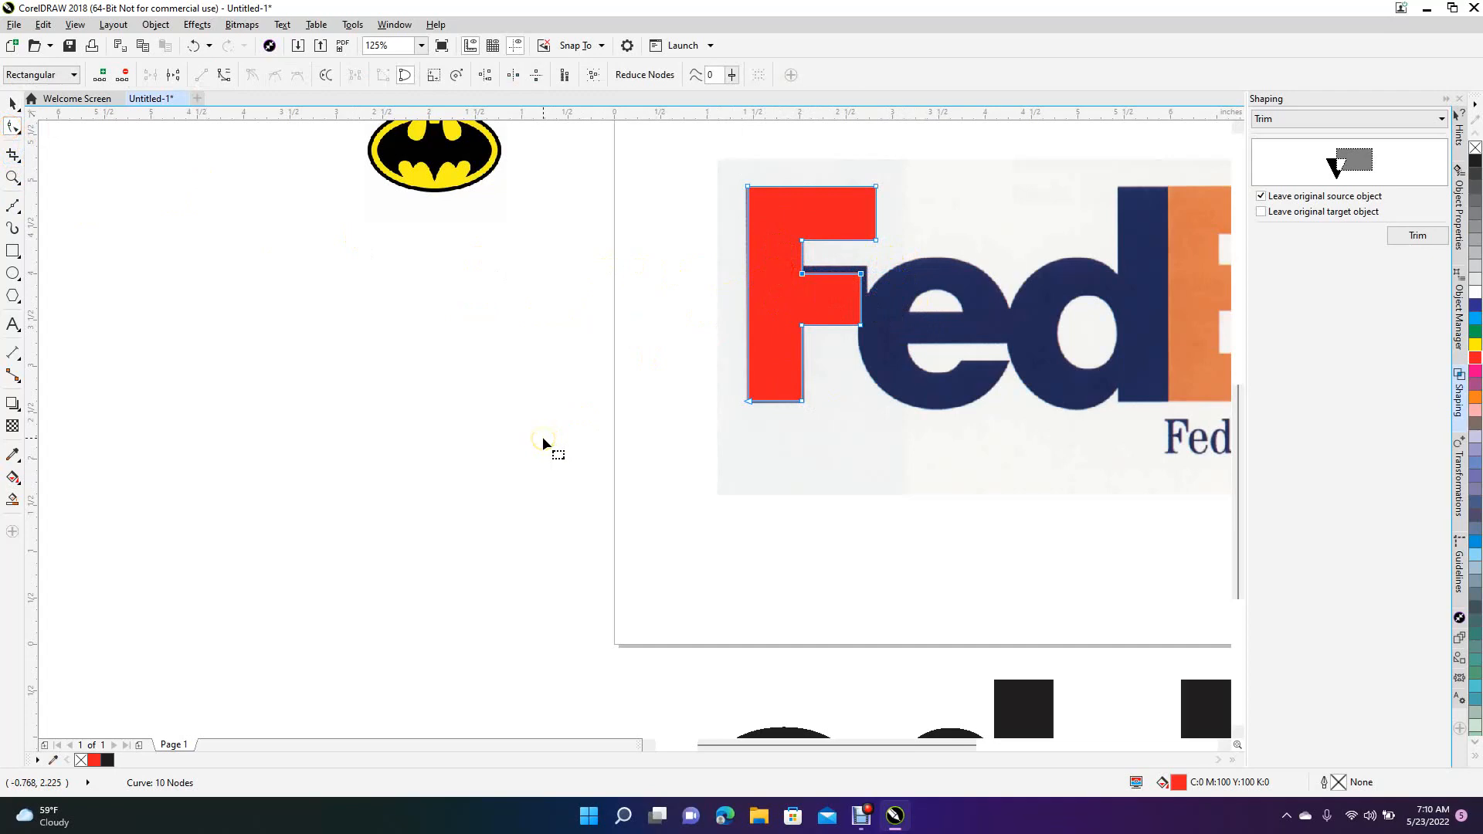
pyautogui.press('Up')
pyautogui.press('Up')
pyautogui.press('Up')
pyautogui.press('Up')
pyautogui.press('Up')
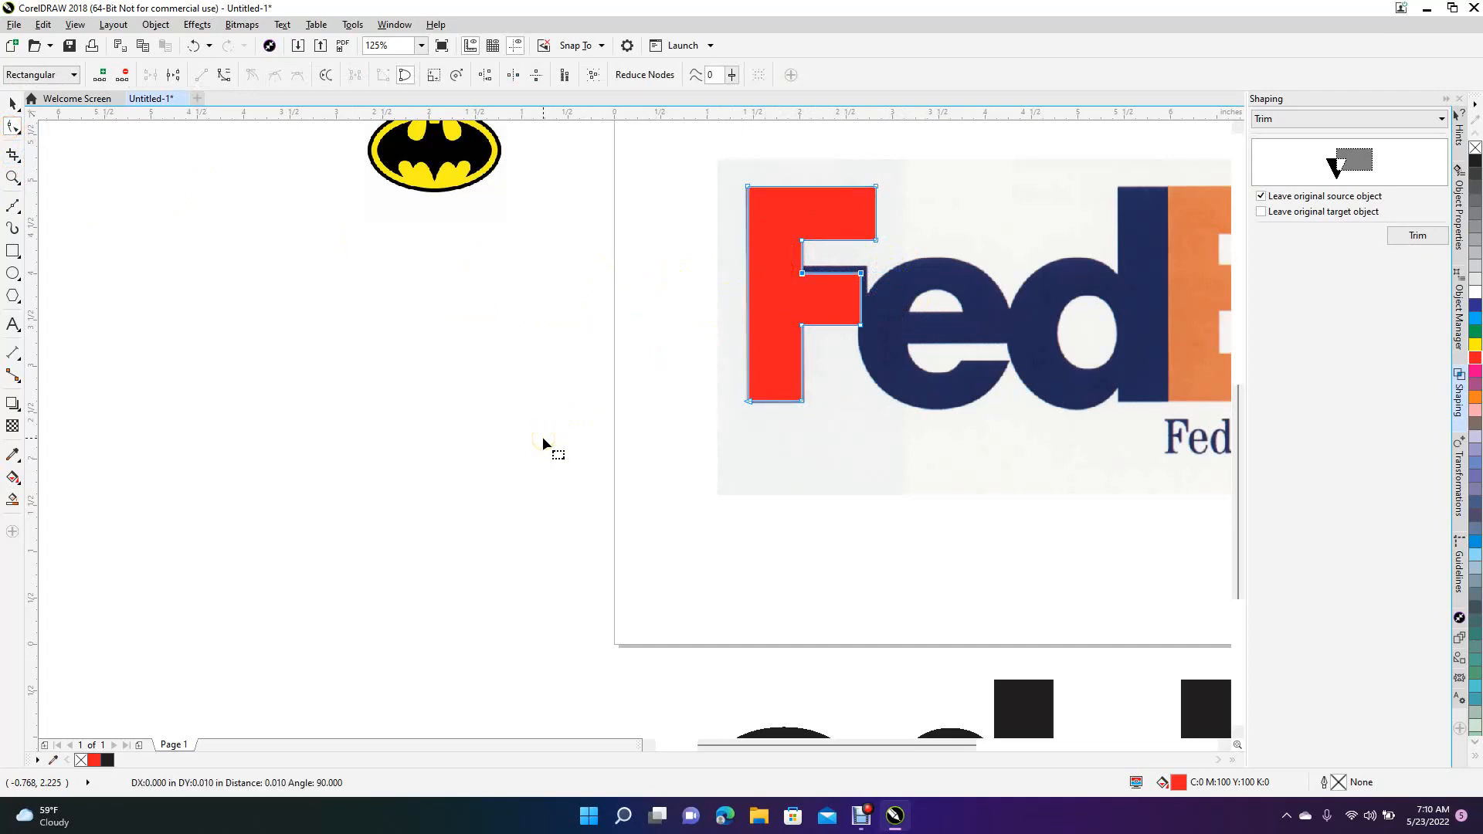
pyautogui.press('Up')
pyautogui.press('Up')
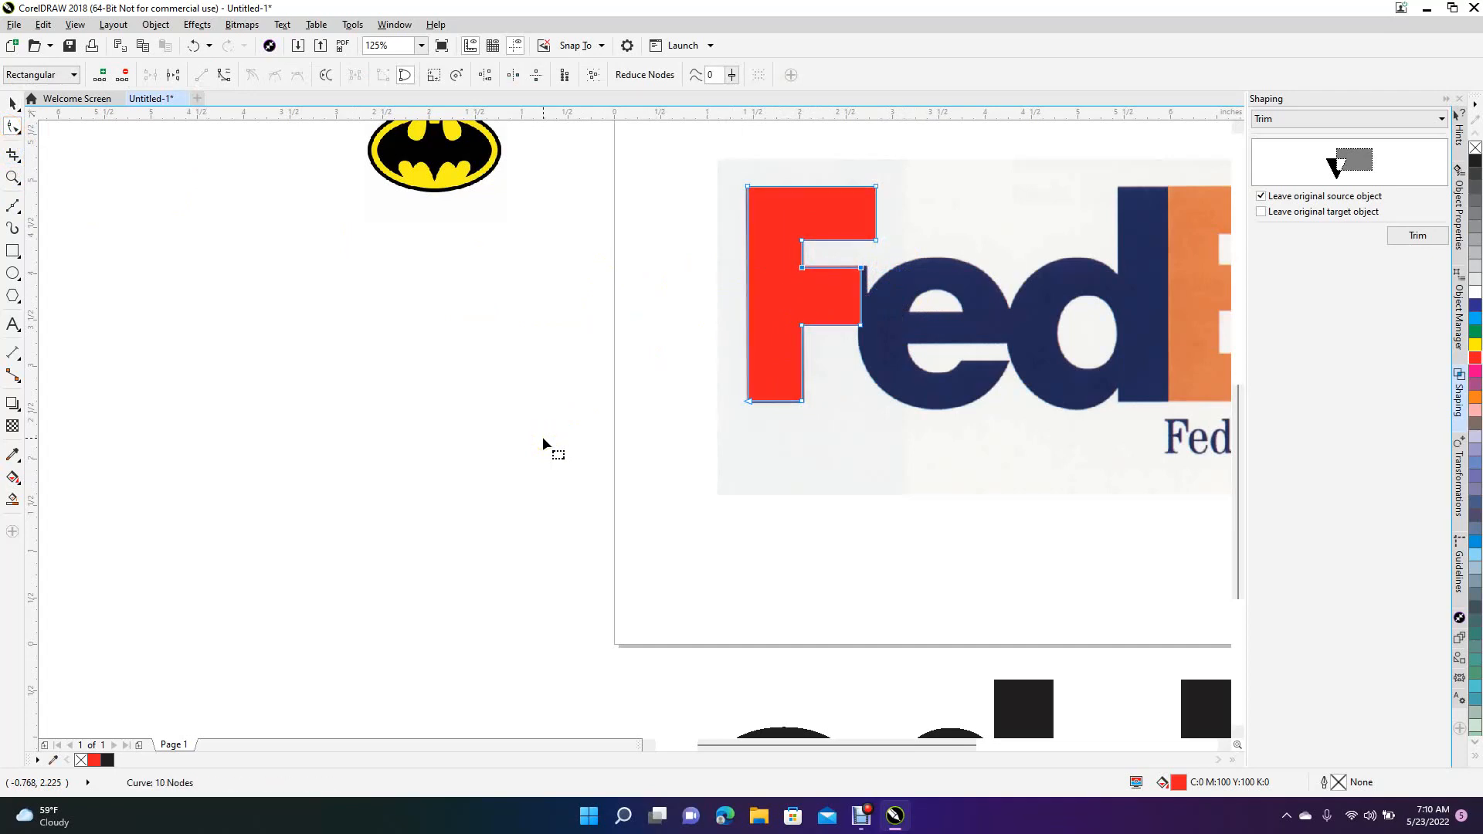
# Step: Extend the end nodes of the red F's middle arm outward to match the arm's length in the bitmap
pyautogui.click(852, 412)
pyautogui.moveTo(895, 558); pyautogui.dragTo(856, 261)
pyautogui.press('Right')
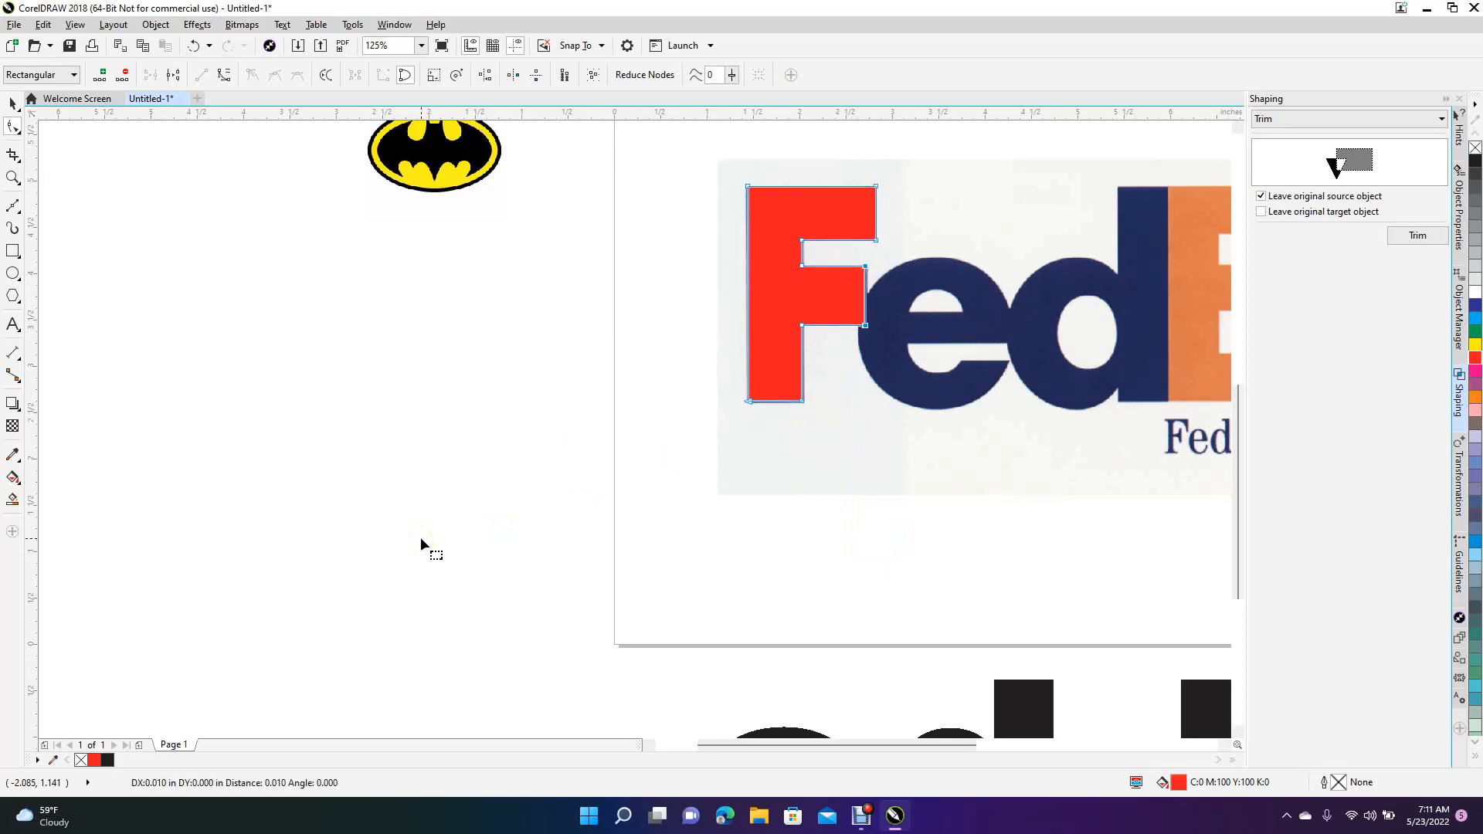
pyautogui.click(10, 109)
pyautogui.click(288, 341)
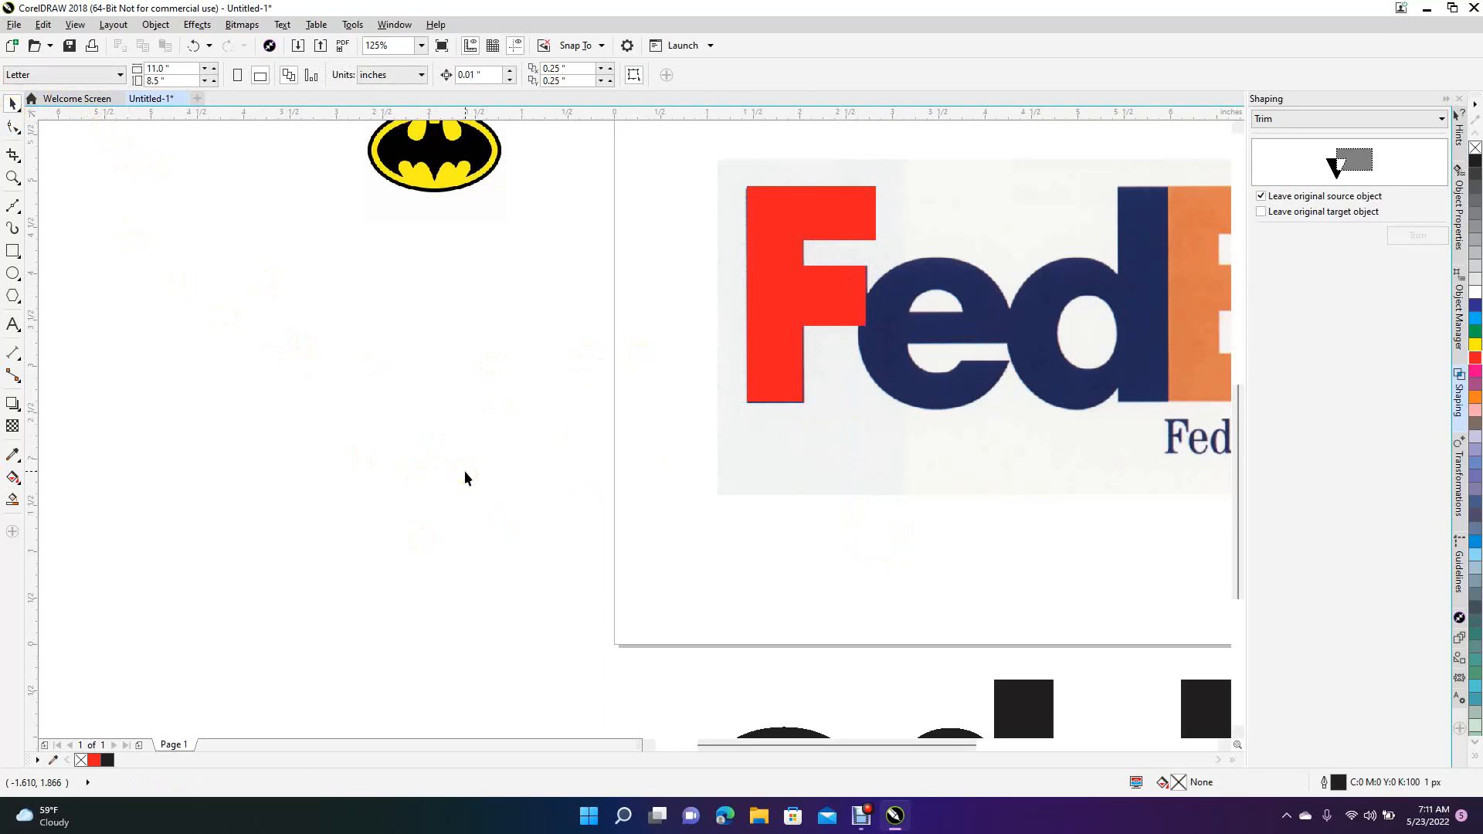
# Step: Combine the two pieces of the black letter e to restore its counter
pyautogui.scroll(-1, 466, 470)
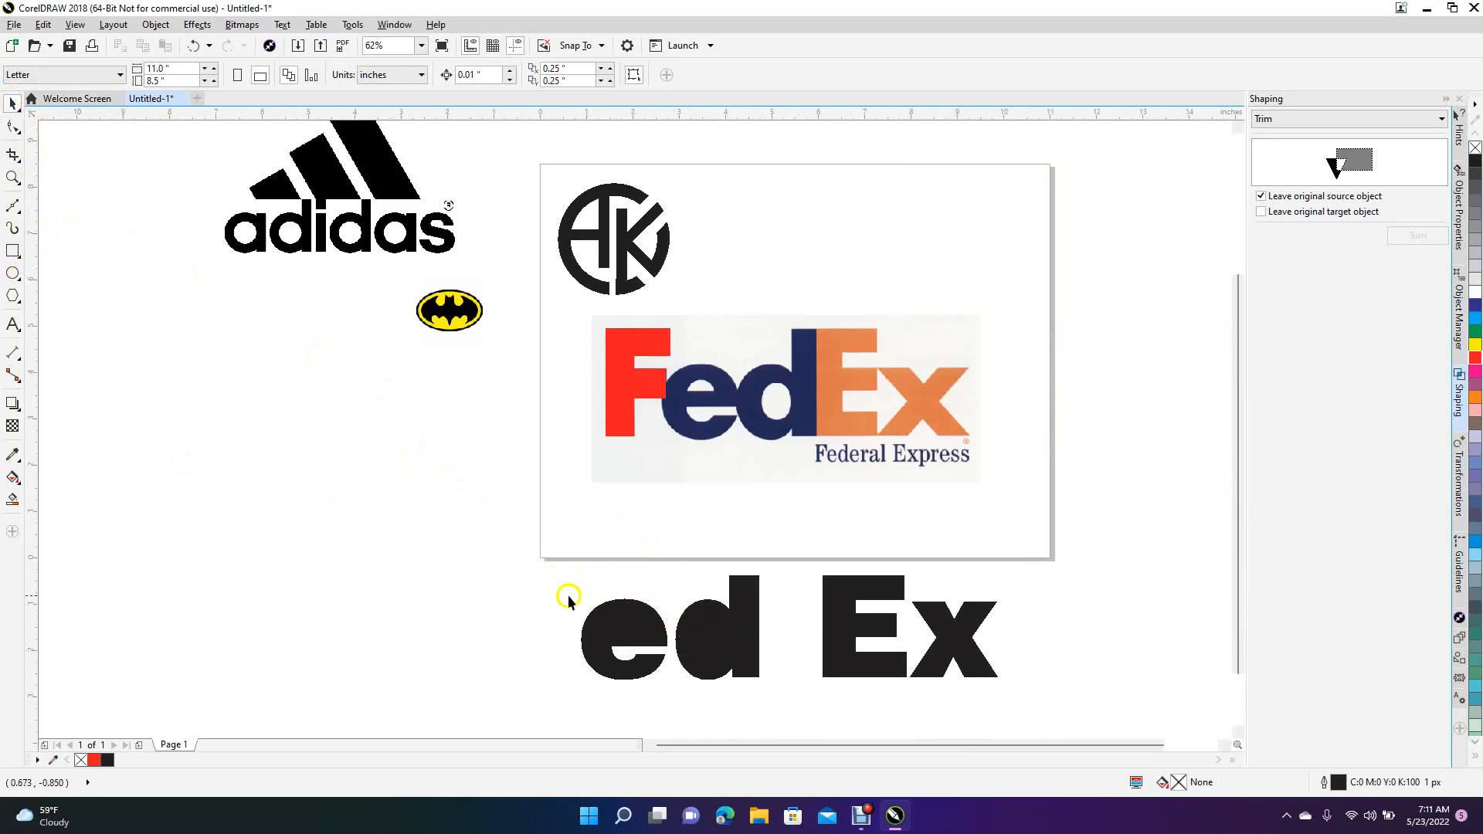
pyautogui.moveTo(550, 579); pyautogui.dragTo(672, 705)
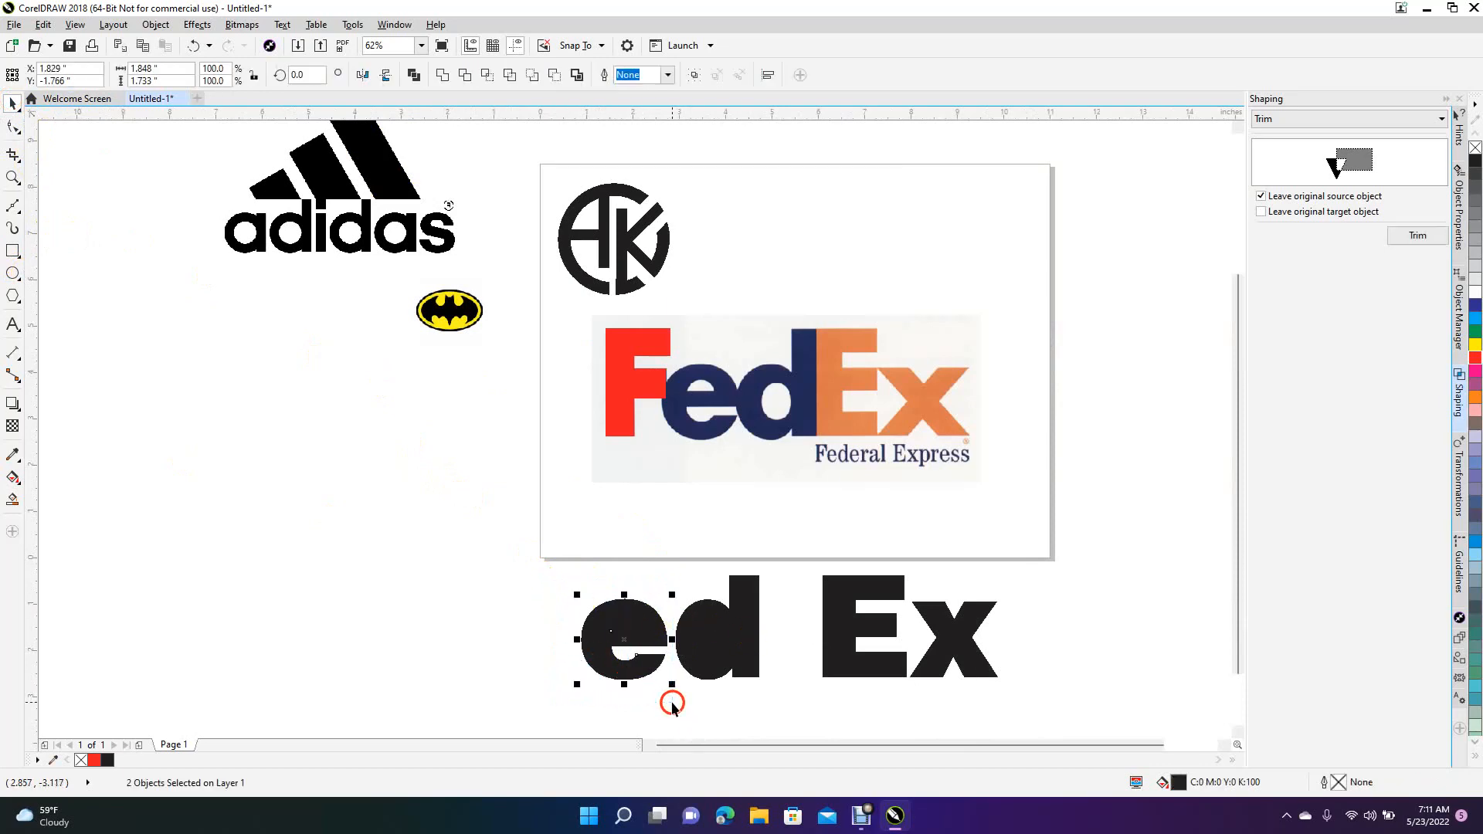
pyautogui.click(154, 26)
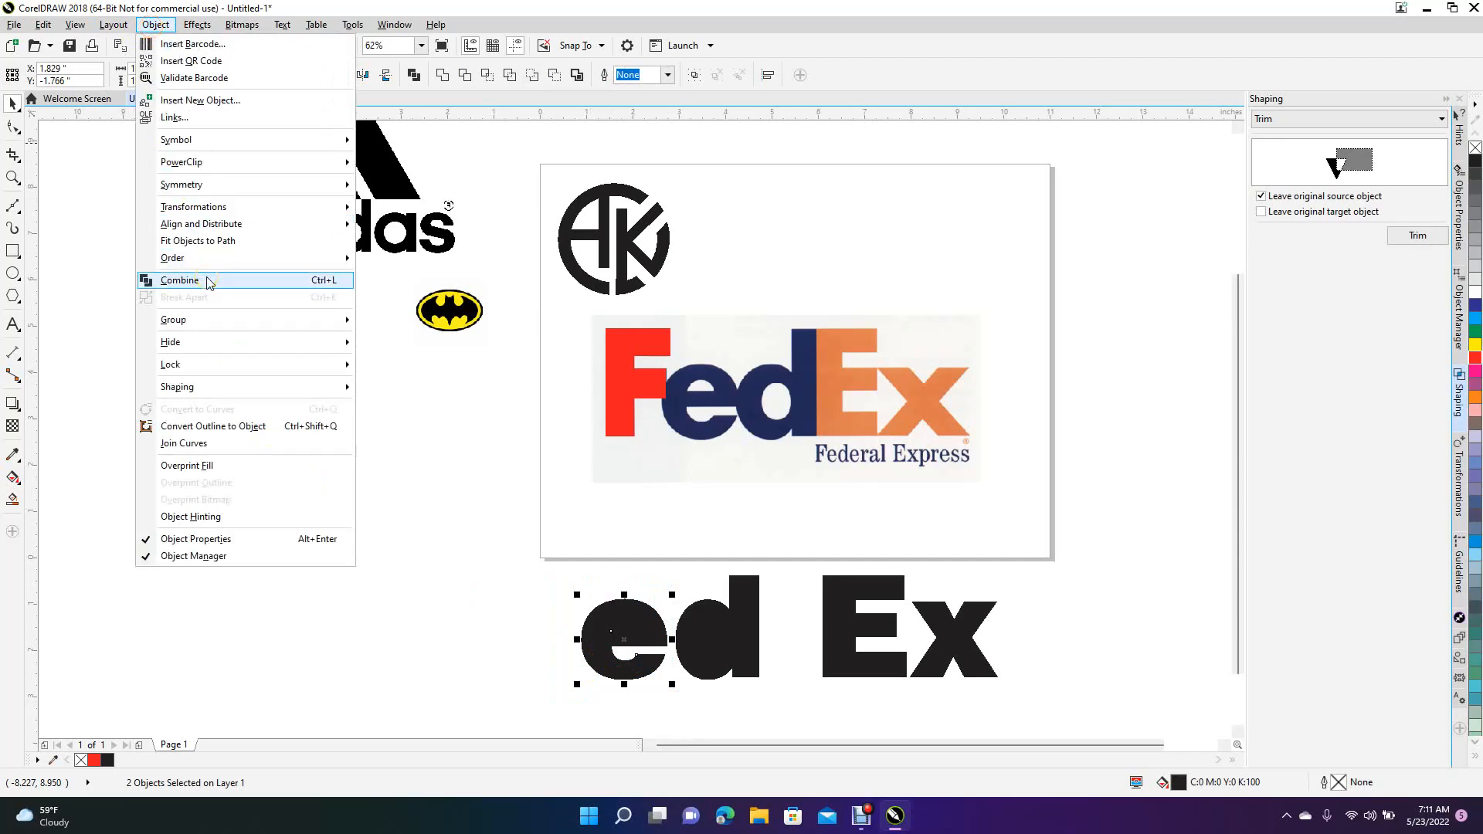
pyautogui.click(209, 281)
pyautogui.click(336, 547)
# Step: Combine the two pieces of the black letter d to cut its counter out
pyautogui.moveTo(669, 562); pyautogui.dragTo(795, 720)
pyautogui.click(143, 81)
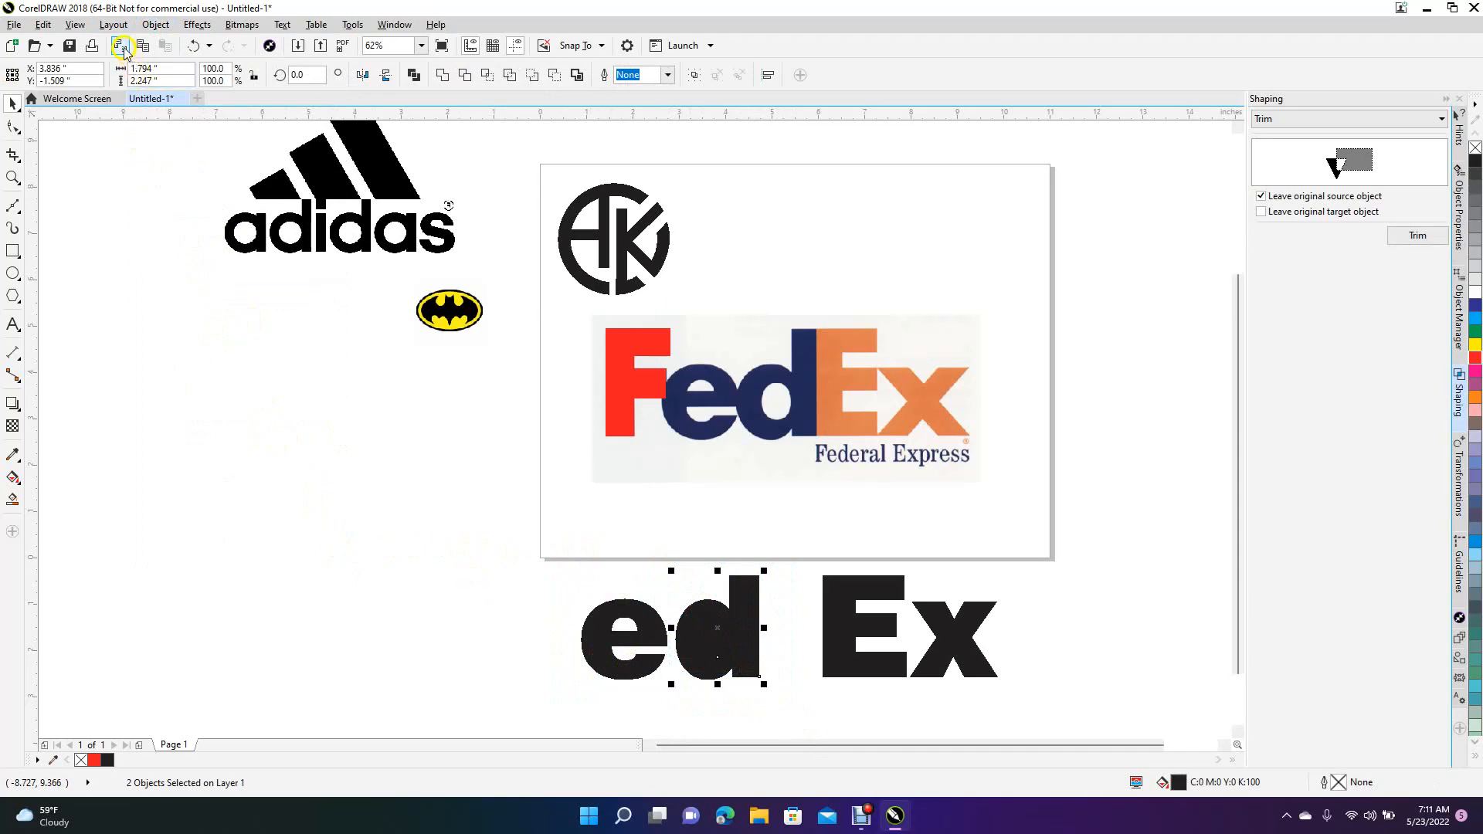
pyautogui.click(157, 24)
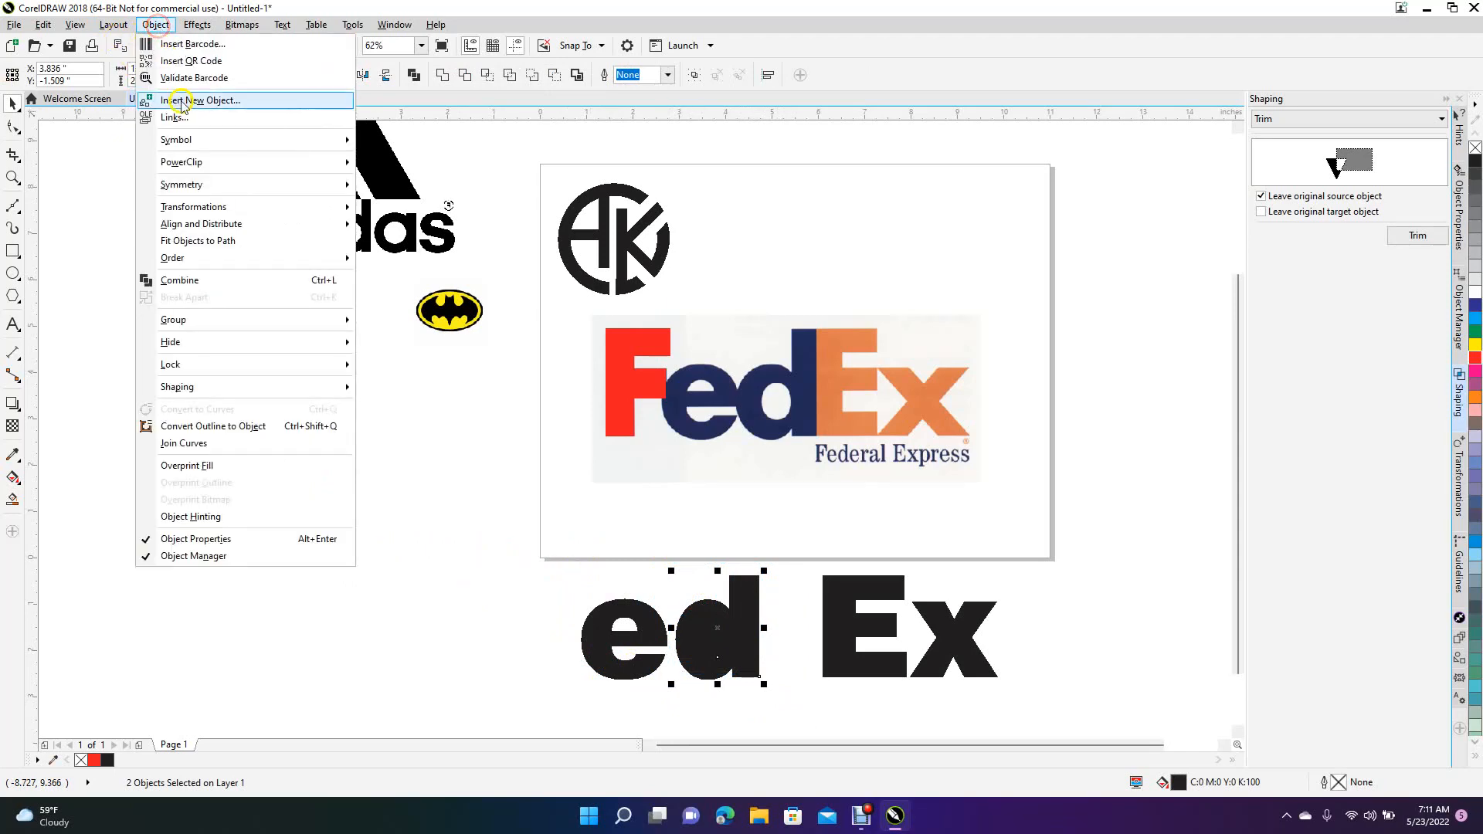
pyautogui.click(202, 280)
pyautogui.click(426, 612)
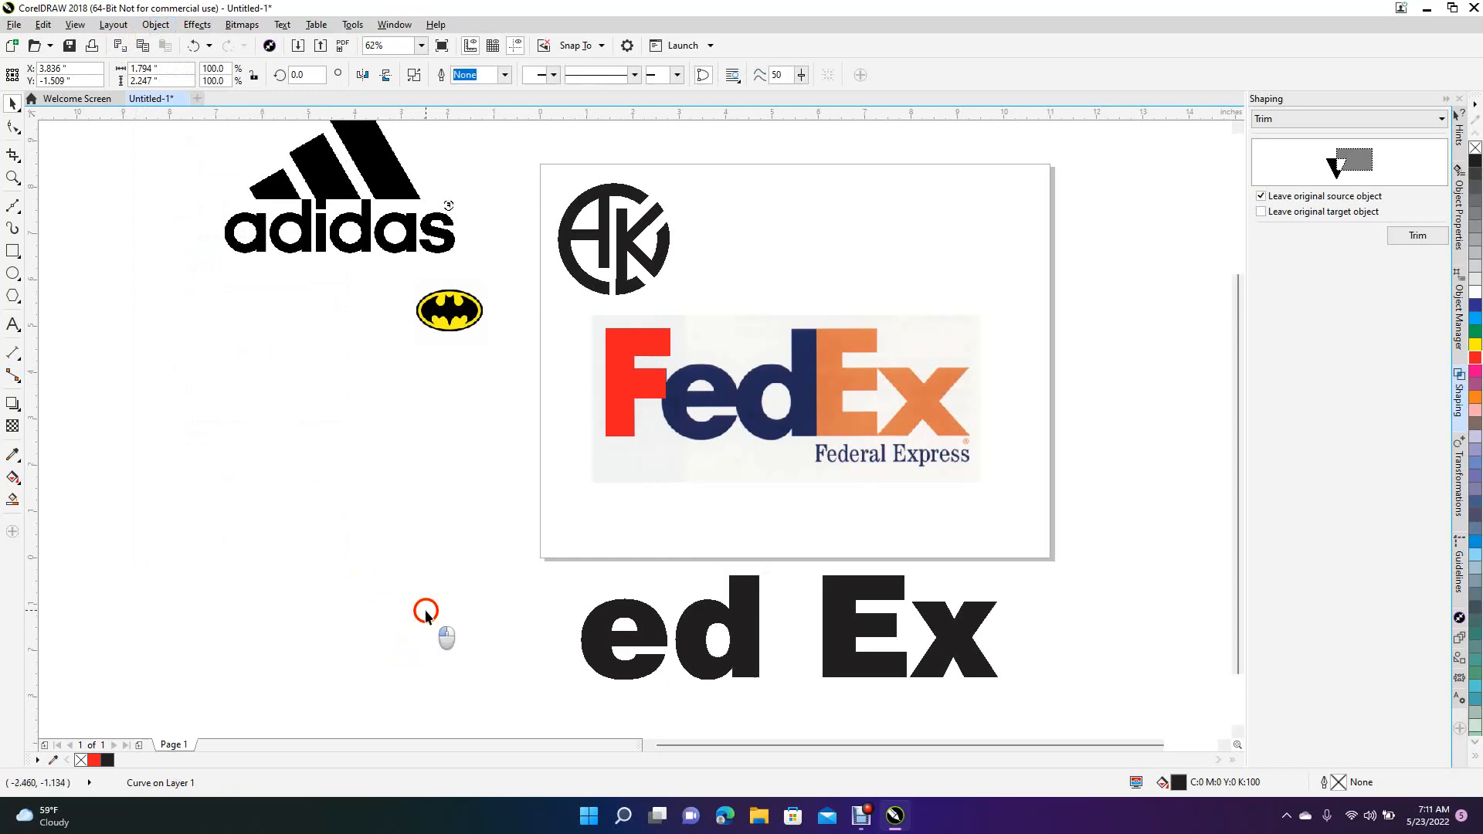
# Step: Move the letter e over the e in the FedEx bitmap and fill it red
pyautogui.moveTo(597, 650); pyautogui.dragTo(676, 418)
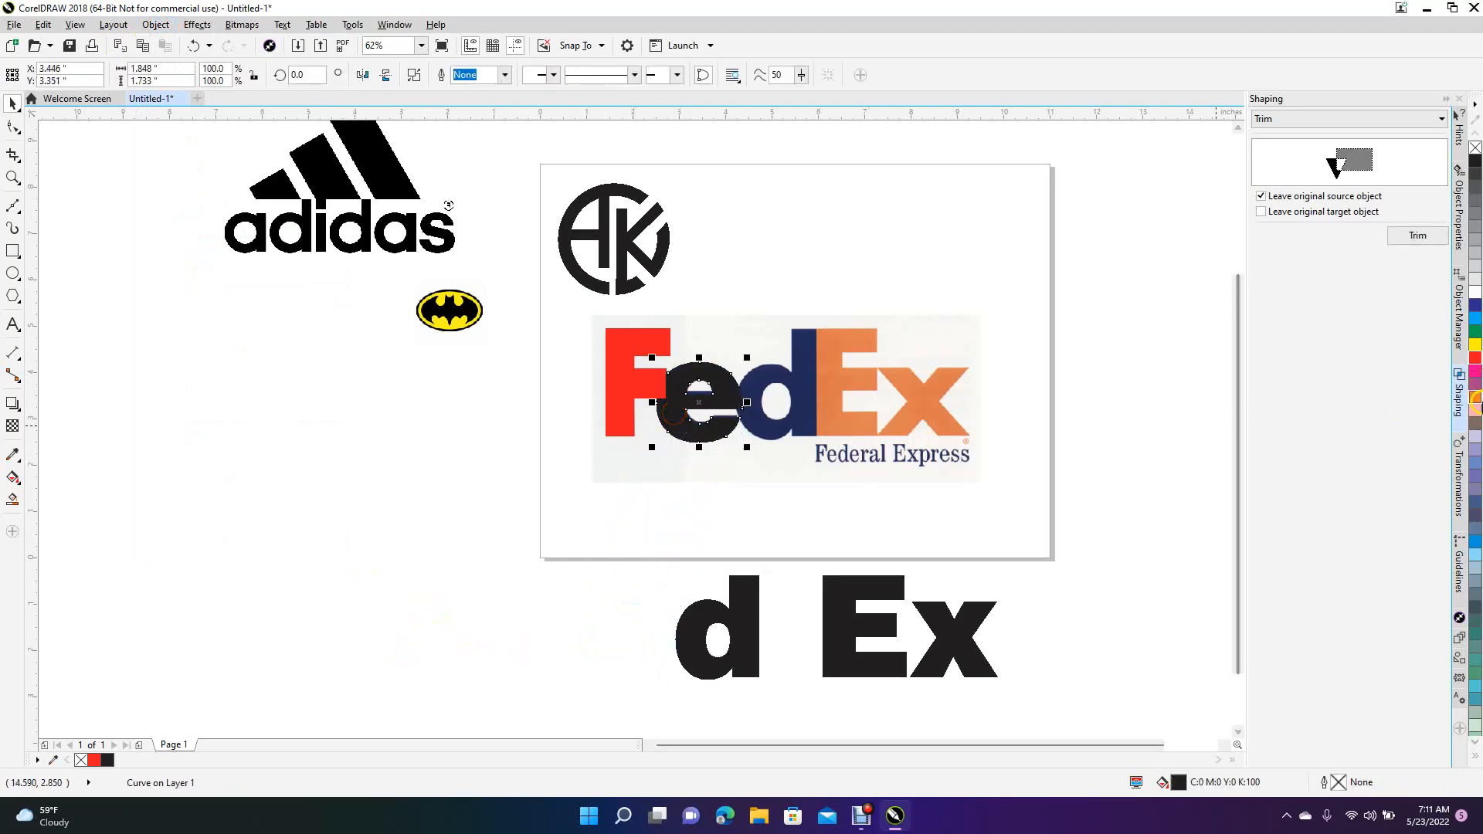
pyautogui.click(1476, 357)
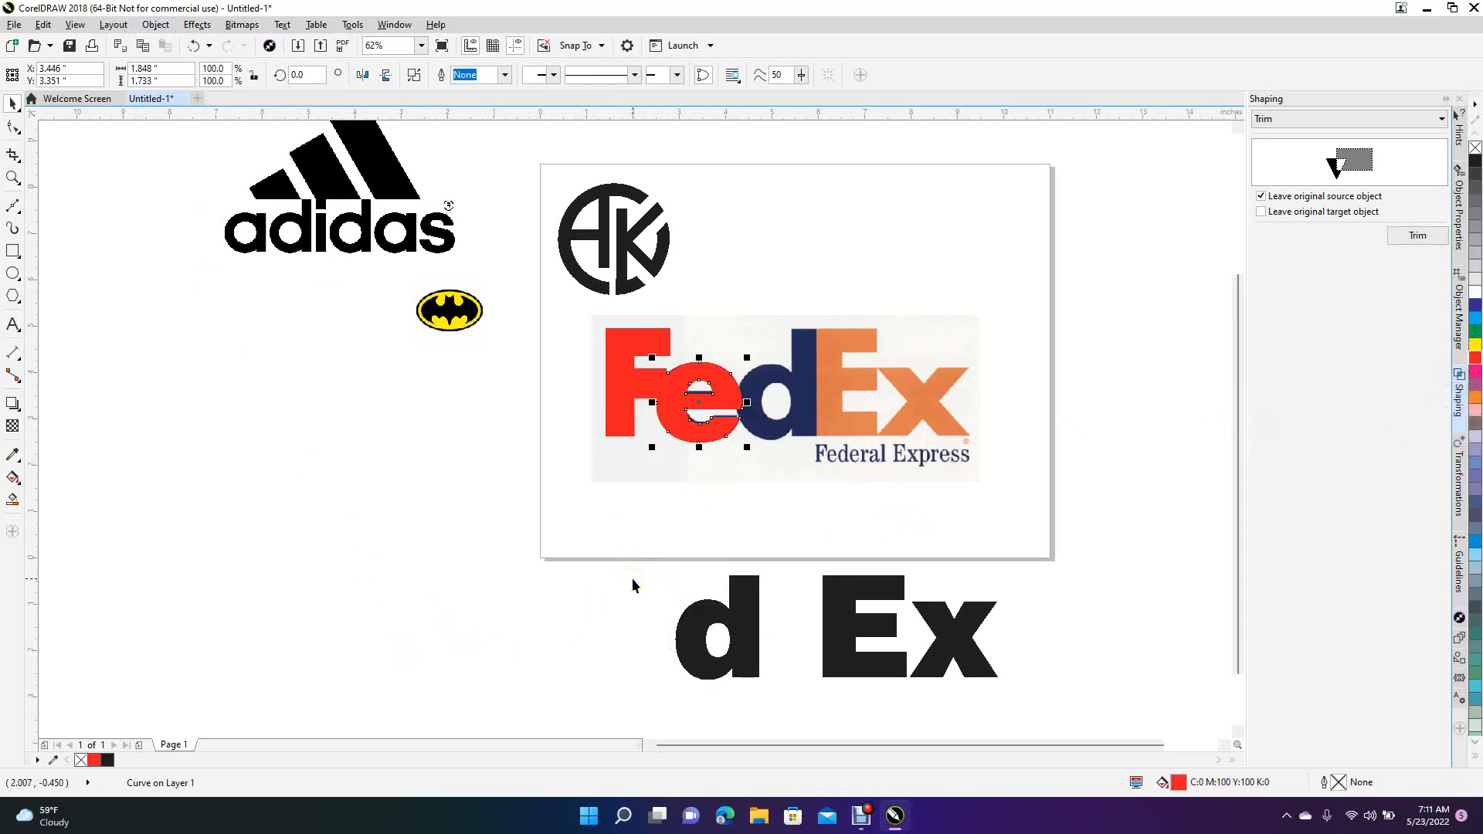
# Step: Resize the red letter e to about 1.605 by 1.603 inches so it covers the e in the FedEx bitmap
pyautogui.scroll(2, 632, 578)
pyautogui.moveTo(722, 228); pyautogui.dragTo(753, 433)
pyautogui.moveTo(859, 360)
pyautogui.mouseDown()
pyautogui.moveTo(869, 372)
pyautogui.moveTo(855, 364)
pyautogui.moveTo(840, 381)
pyautogui.mouseUp()
pyautogui.moveTo(824, 430); pyautogui.dragTo(803, 197)
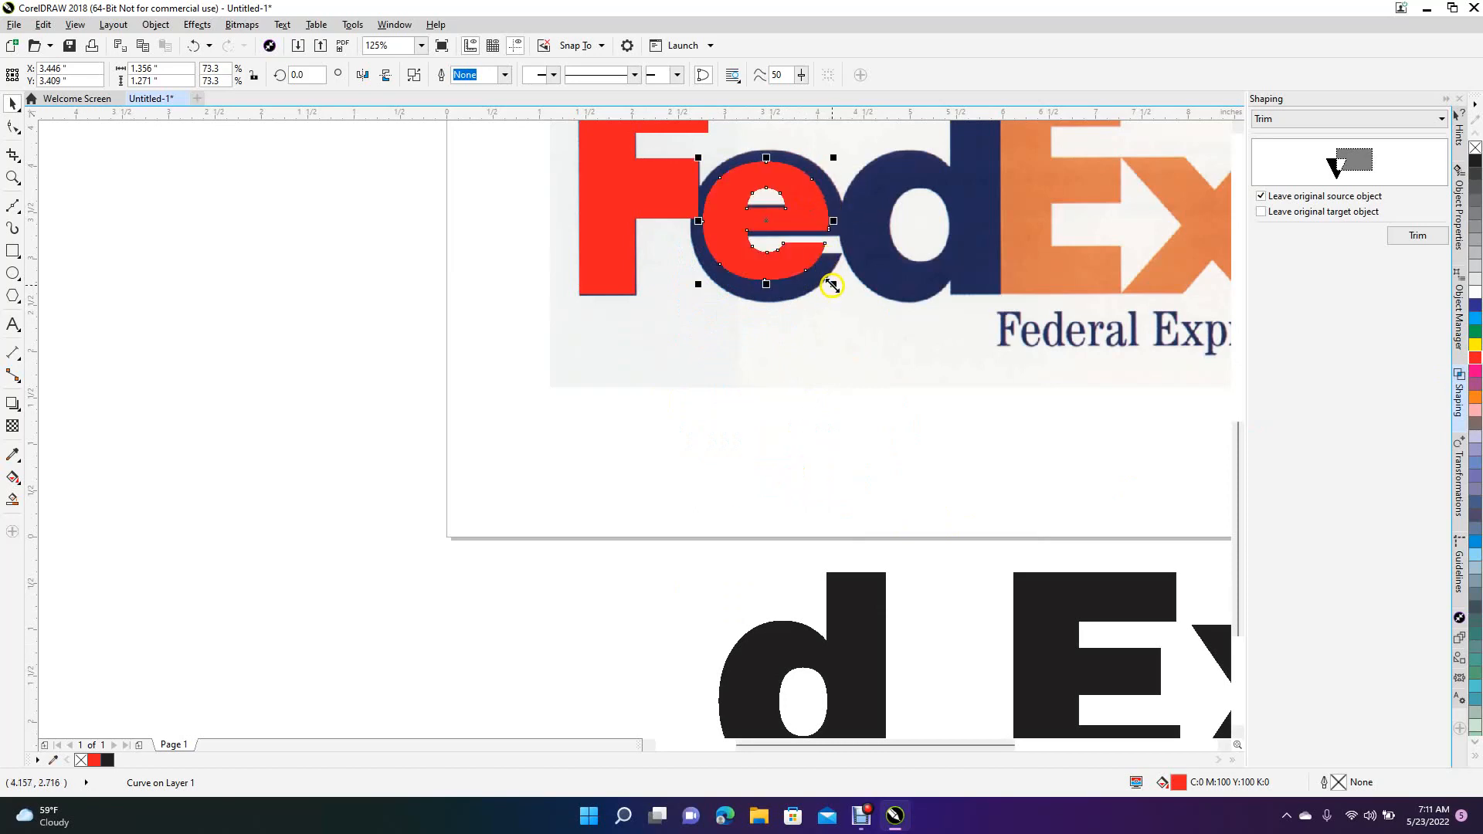
pyautogui.moveTo(834, 287); pyautogui.dragTo(767, 306)
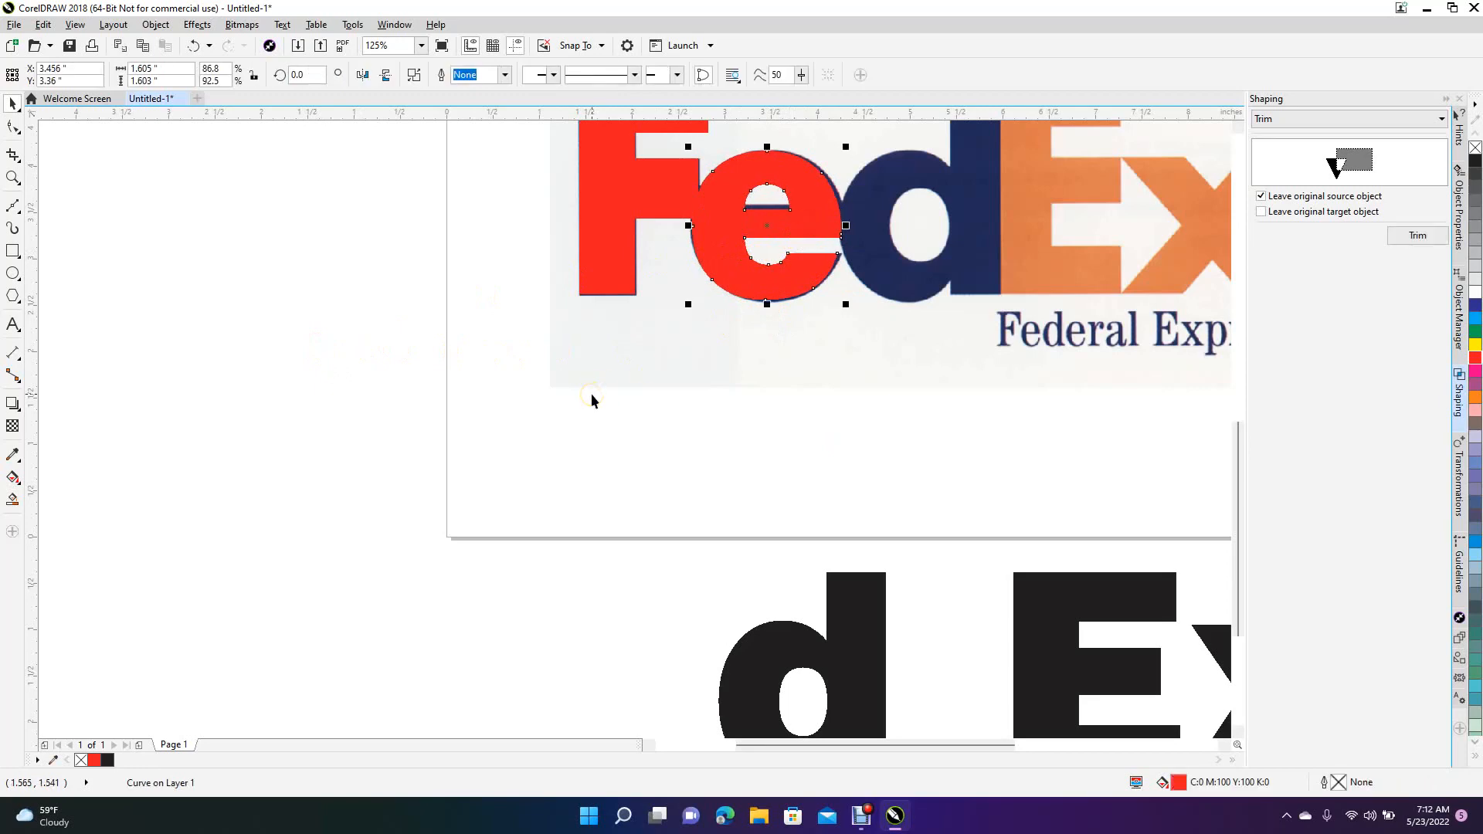
# Step: Move the black letter d over the d in the FedEx bitmap and fill it red
pyautogui.click(373, 416)
pyautogui.moveTo(850, 605); pyautogui.dragTo(969, 193)
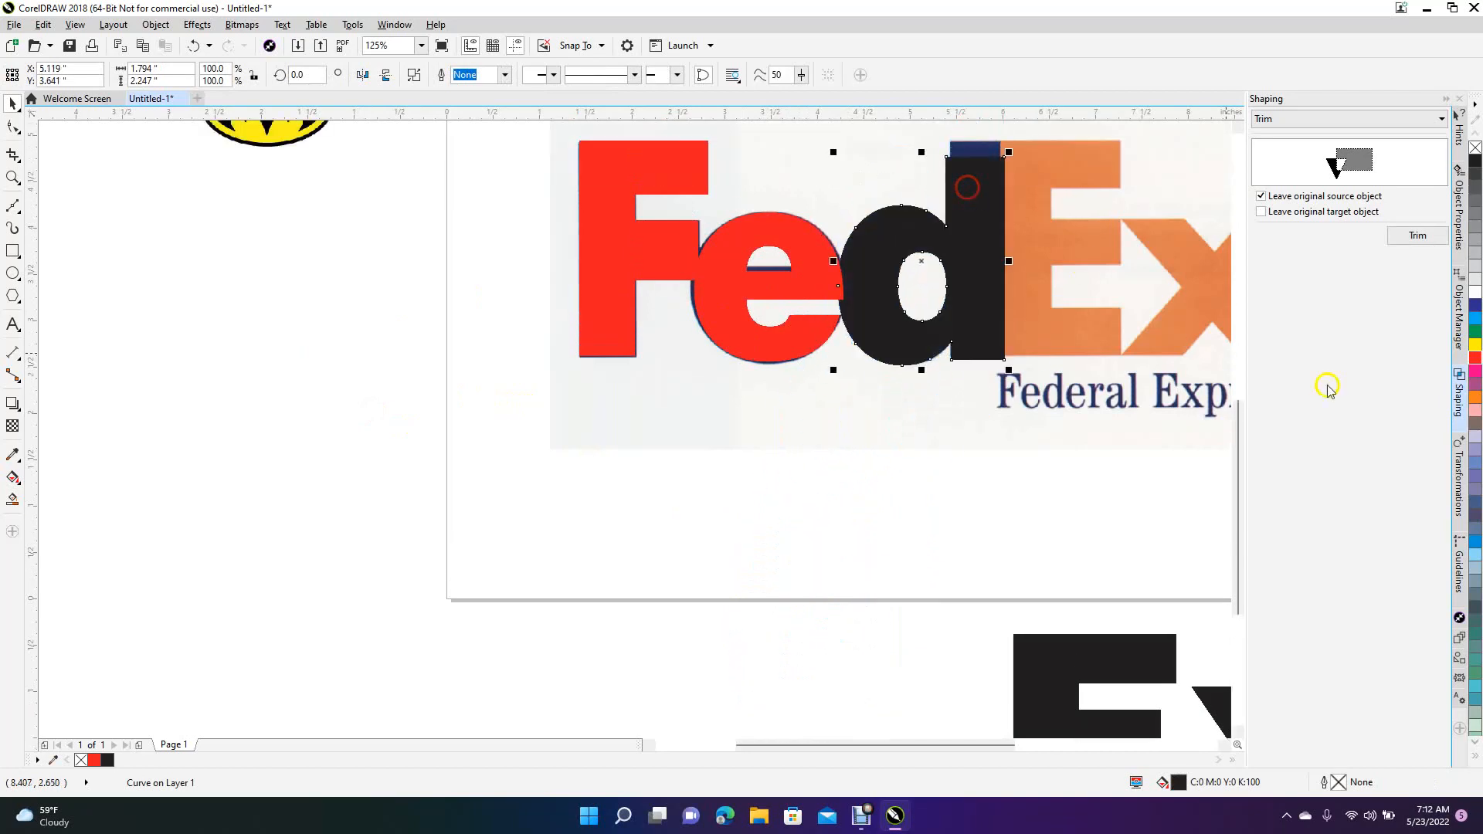
pyautogui.click(1476, 359)
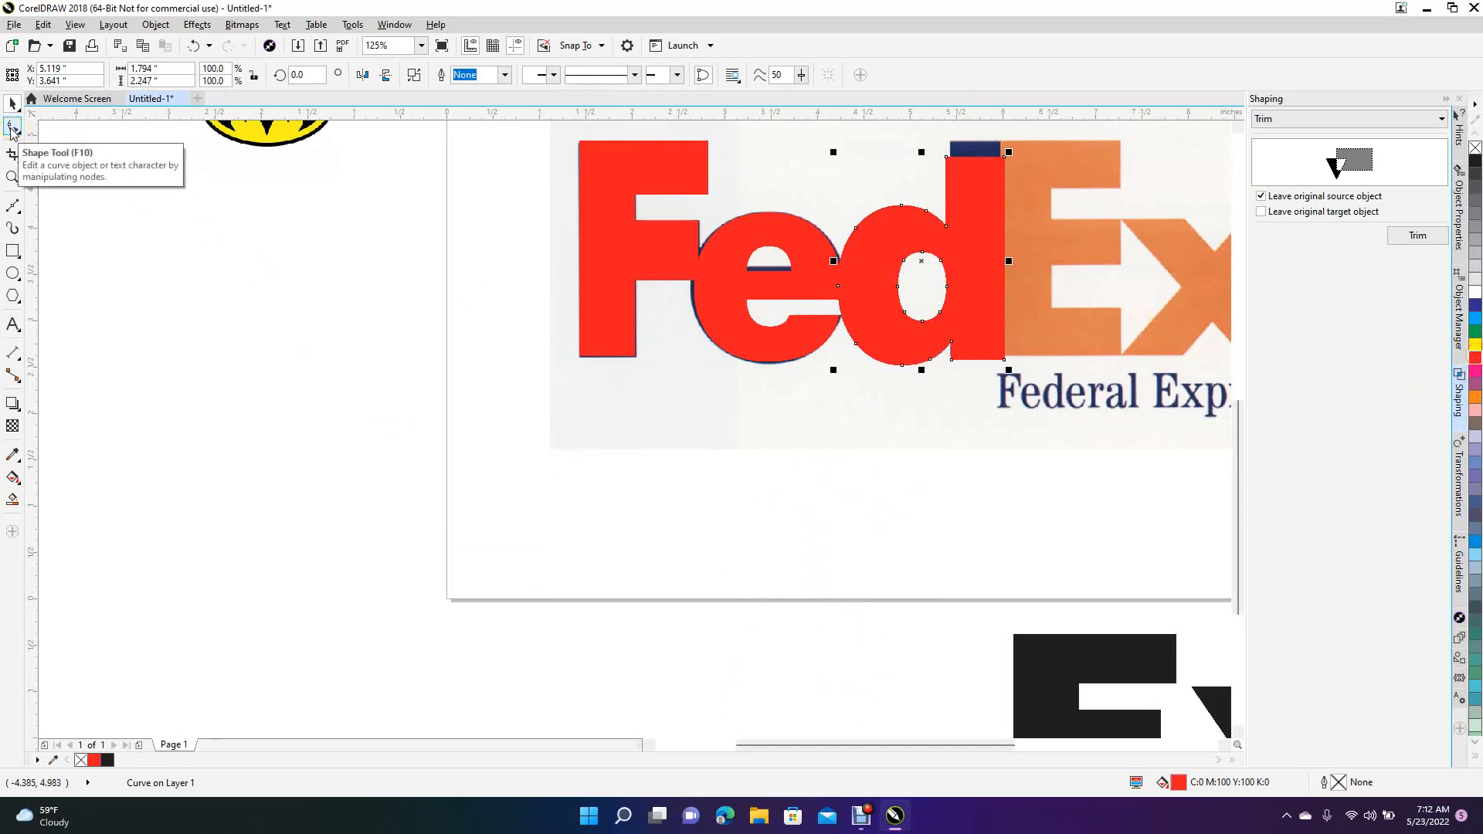
# Step: Raise the top nodes of the red d's stem to match the stem height in the bitmap
pyautogui.click(12, 127)
pyautogui.moveTo(921, 137); pyautogui.dragTo(1026, 173)
pyautogui.press('Up')
pyautogui.press('Up')
pyautogui.press('Up')
pyautogui.press('Up')
pyautogui.press('Up')
pyautogui.press('Up')
pyautogui.press('Up')
pyautogui.press('Up')
pyautogui.press('Up')
pyautogui.press('Up')
pyautogui.press('Up')
pyautogui.press('Up')
pyautogui.press('Up')
pyautogui.press('Up')
pyautogui.press('Up')
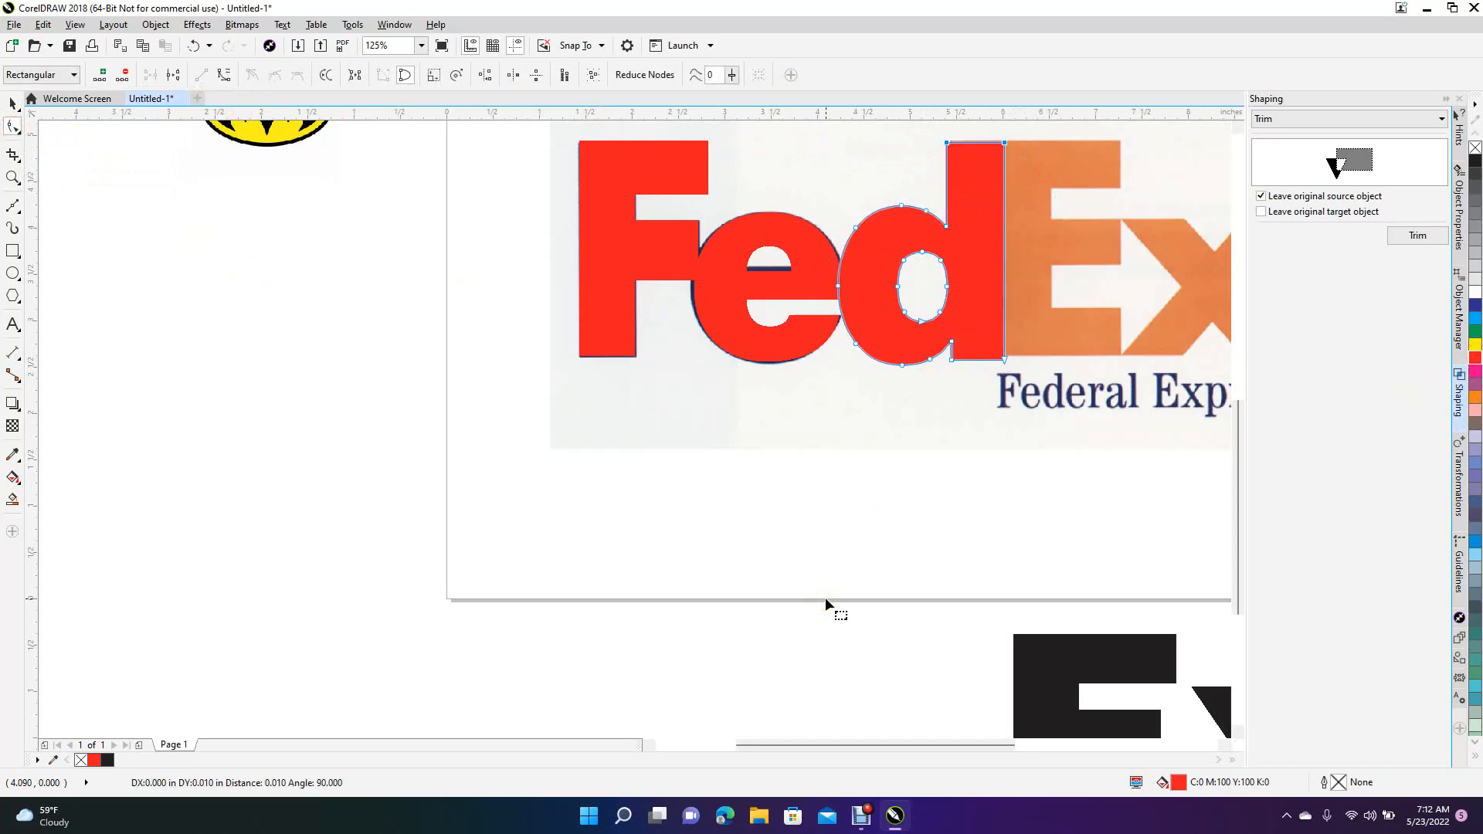
pyautogui.click(11, 103)
pyautogui.click(122, 275)
# Step: Move the right-edge nodes of the d's stem inward to the boundary between the d and E in the bitmap
pyautogui.click(977, 226)
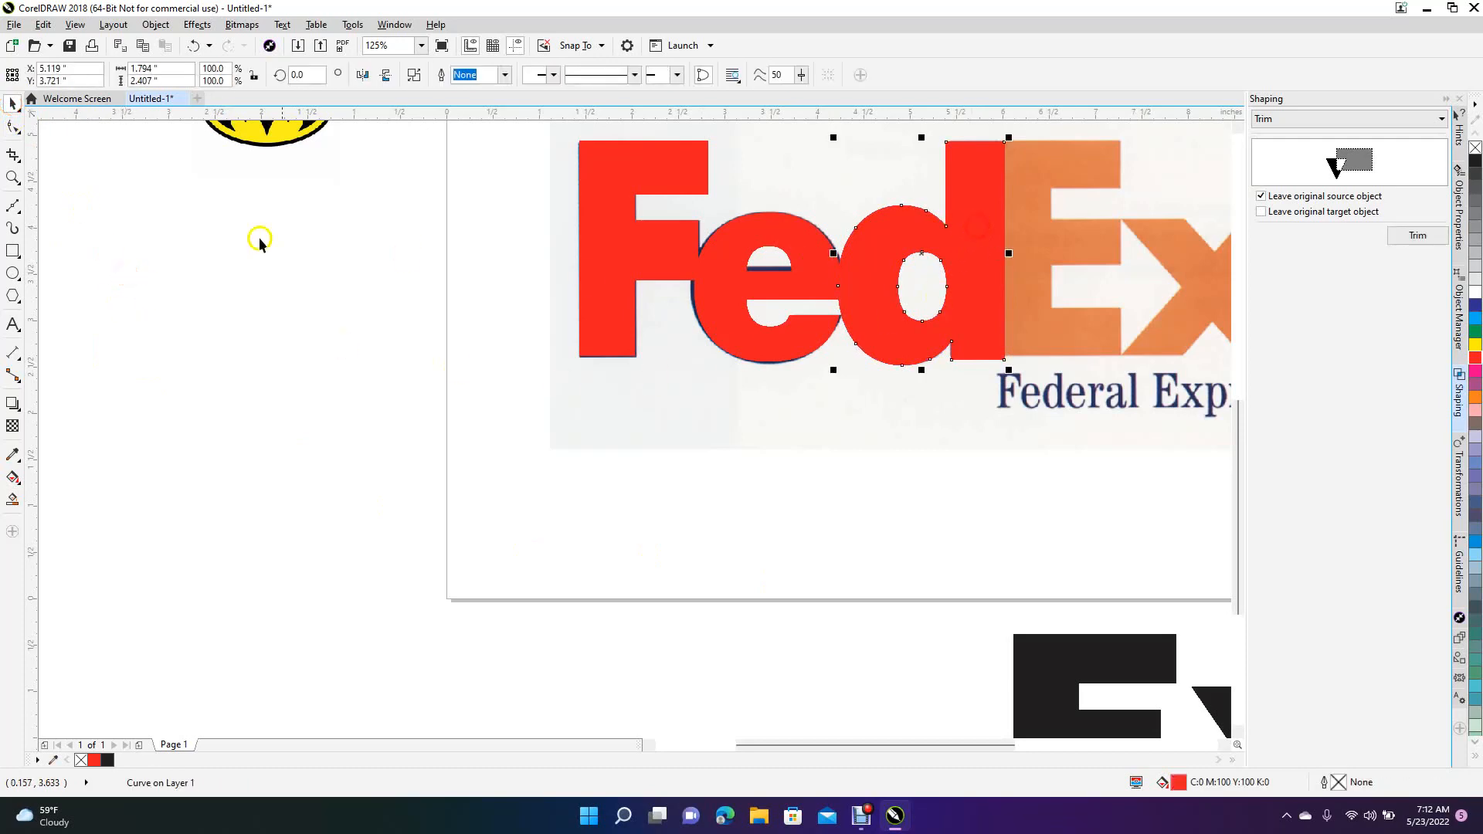
pyautogui.click(12, 126)
pyautogui.moveTo(992, 122); pyautogui.dragTo(1031, 393)
pyautogui.press('Left')
pyautogui.press('Left')
pyautogui.press('Left')
pyautogui.press('Left')
pyautogui.press('Left')
pyautogui.press('Left')
pyautogui.press('Left')
pyautogui.press('Left')
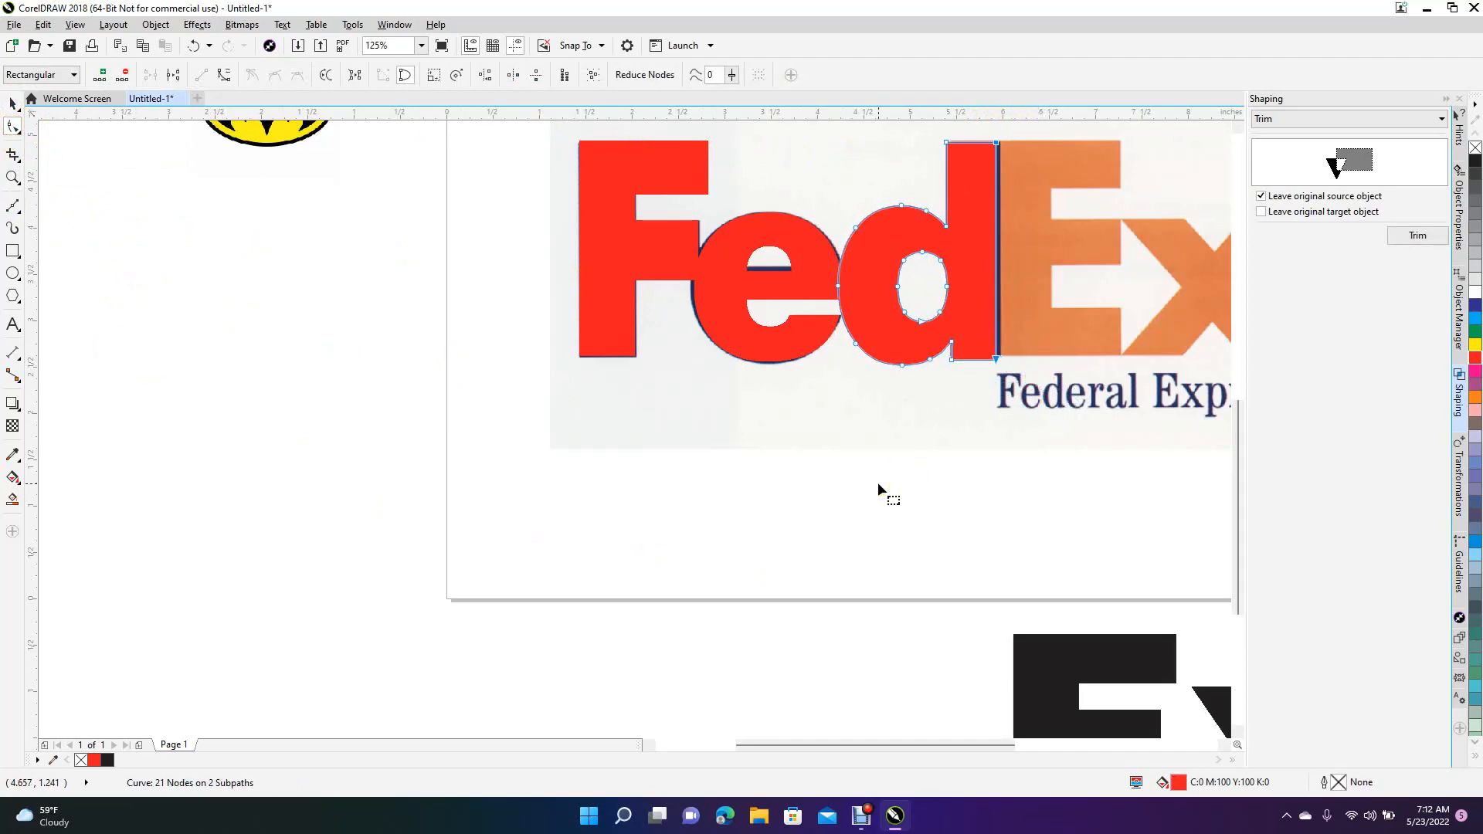
pyautogui.hotkey('ctrl', 'z')
pyautogui.hotkey('ctrl', 'z')
pyautogui.hotkey('ctrl', 'z')
pyautogui.hotkey('ctrl', 'z')
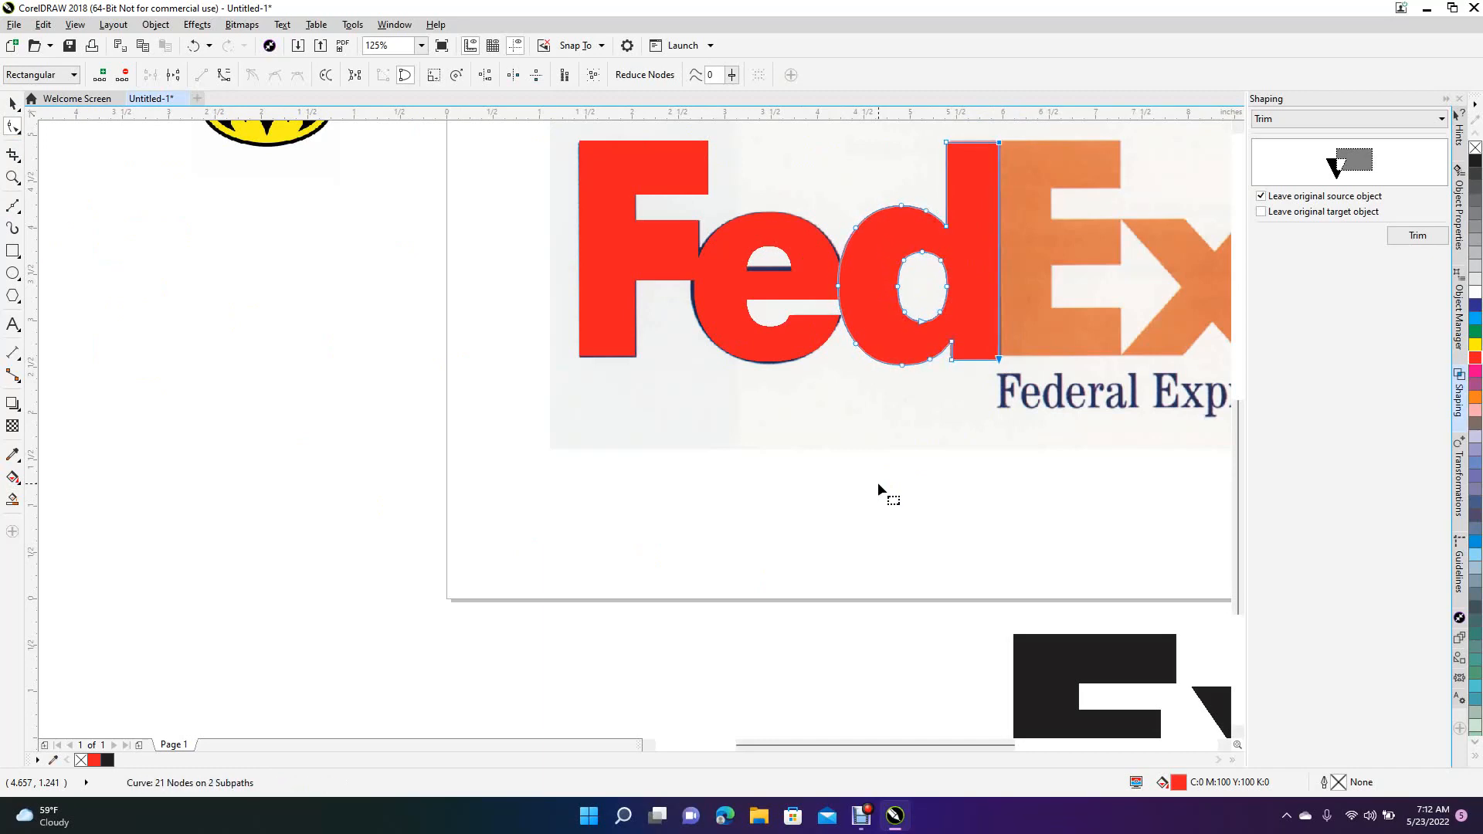
pyautogui.click(14, 108)
pyautogui.click(212, 358)
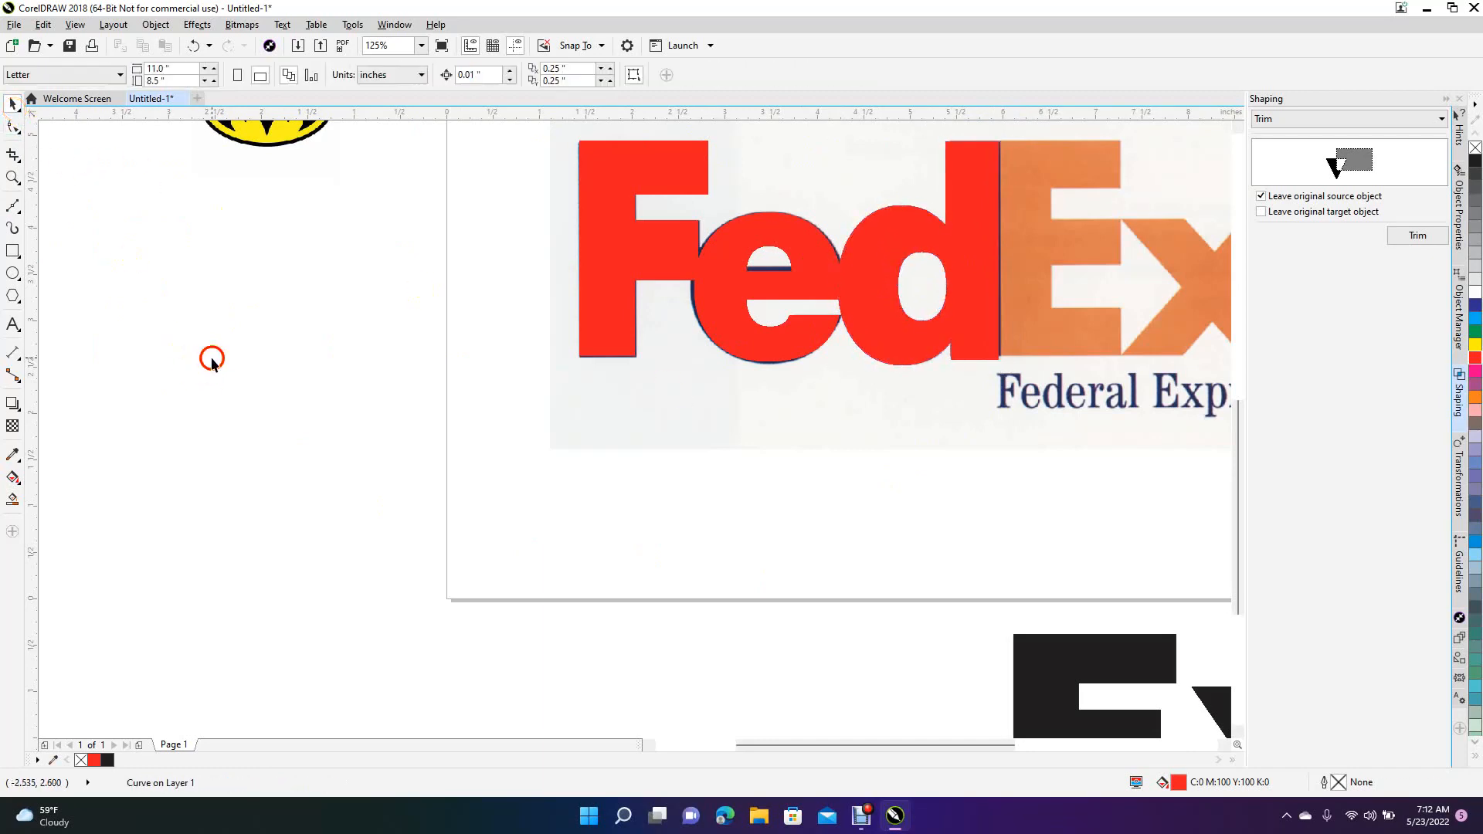
# Step: Move the black letter E over the E in the FedEx bitmap and stretch it to about 2.358 inches high
pyautogui.scroll(-2, 211, 357)
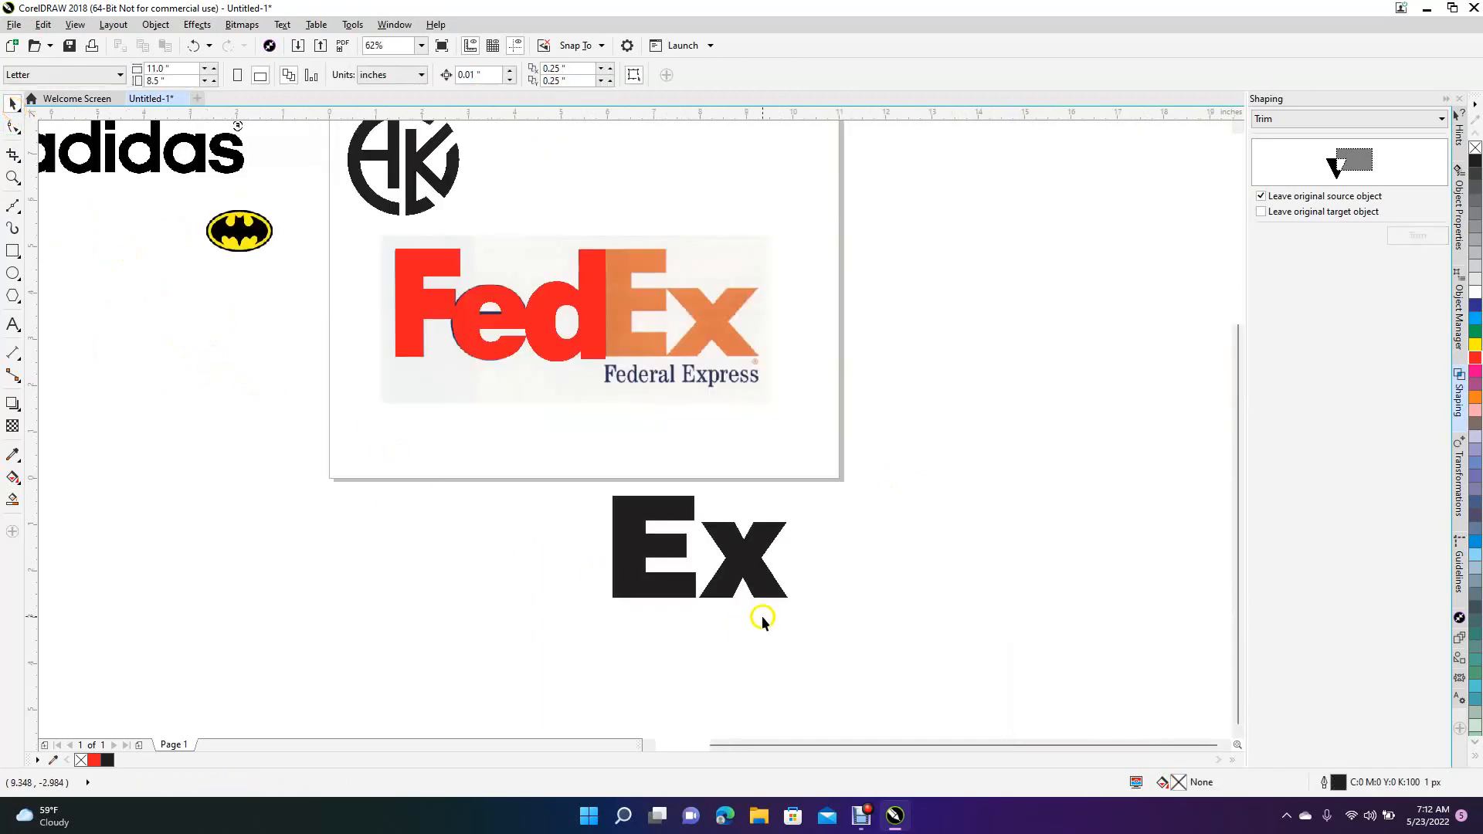
pyautogui.click(629, 555)
pyautogui.moveTo(629, 555); pyautogui.dragTo(619, 317)
pyautogui.moveTo(647, 252); pyautogui.dragTo(642, 245)
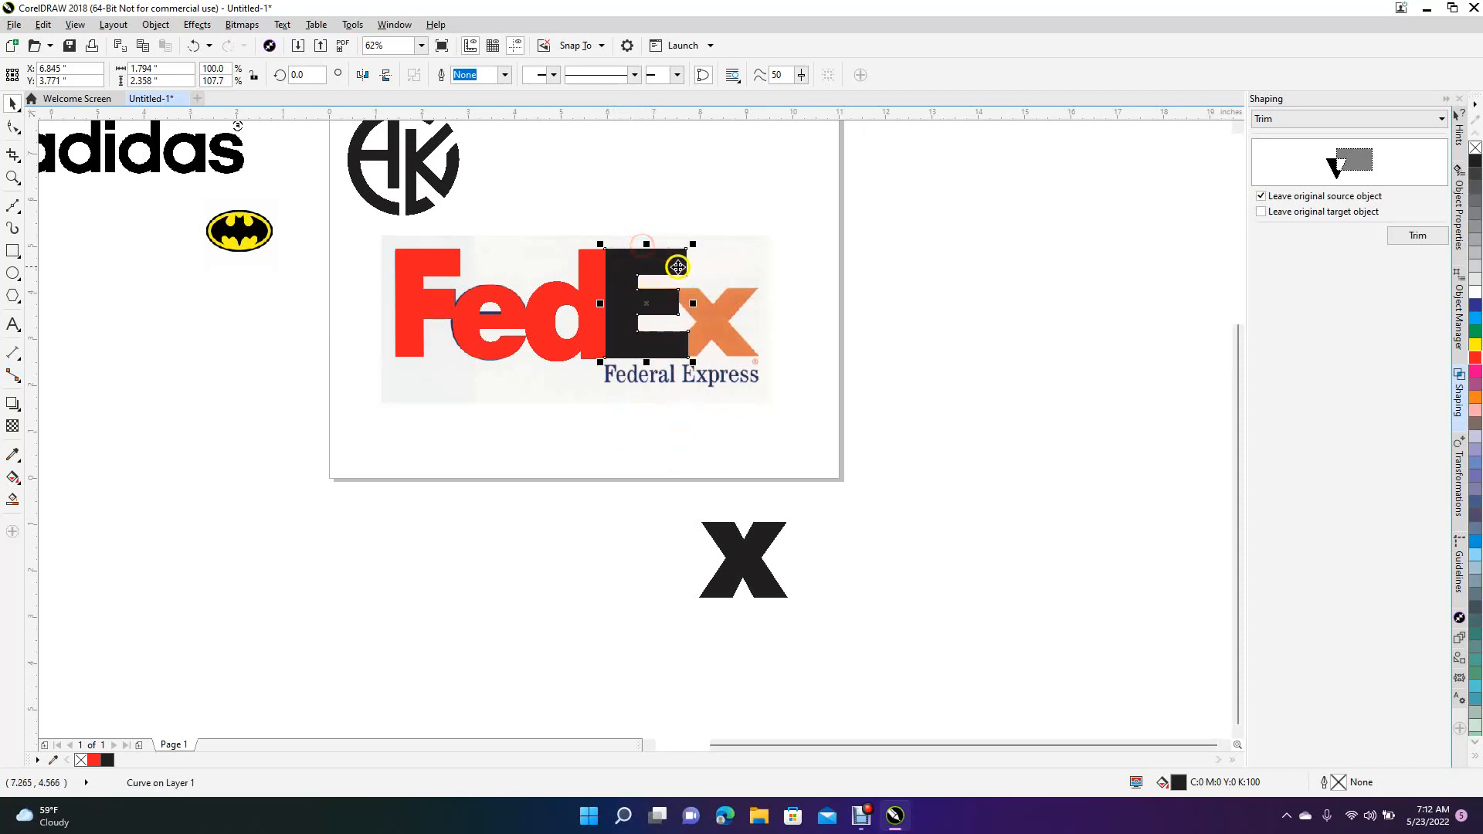
# Step: Narrow the letter E to about 1.416 inches wide and fill it red
pyautogui.moveTo(687, 304)
pyautogui.mouseDown()
pyautogui.moveTo(662, 304)
pyautogui.moveTo(677, 304)
pyautogui.mouseUp()
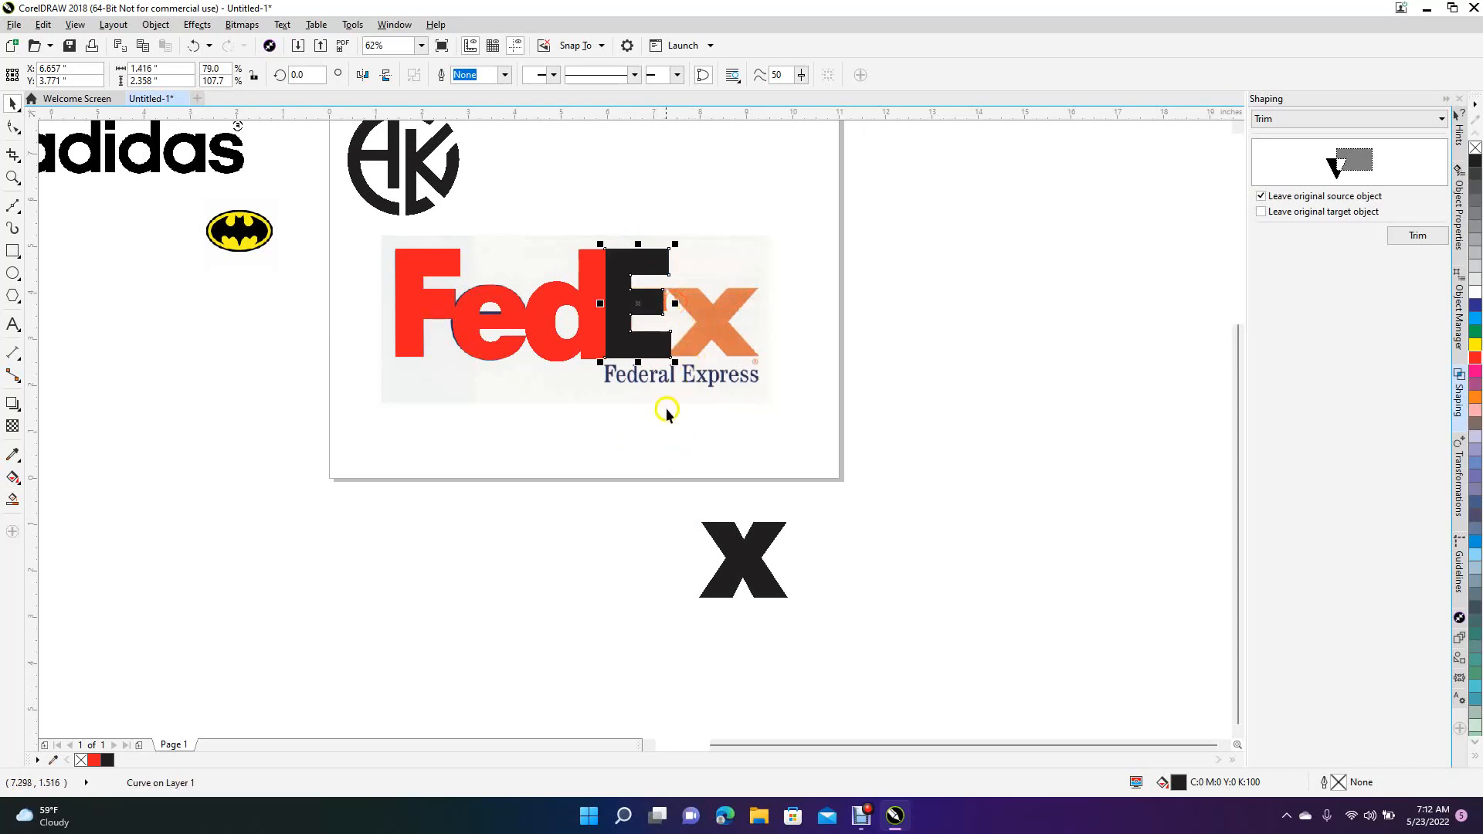
pyautogui.click(618, 510)
pyautogui.click(623, 322)
pyautogui.click(1475, 360)
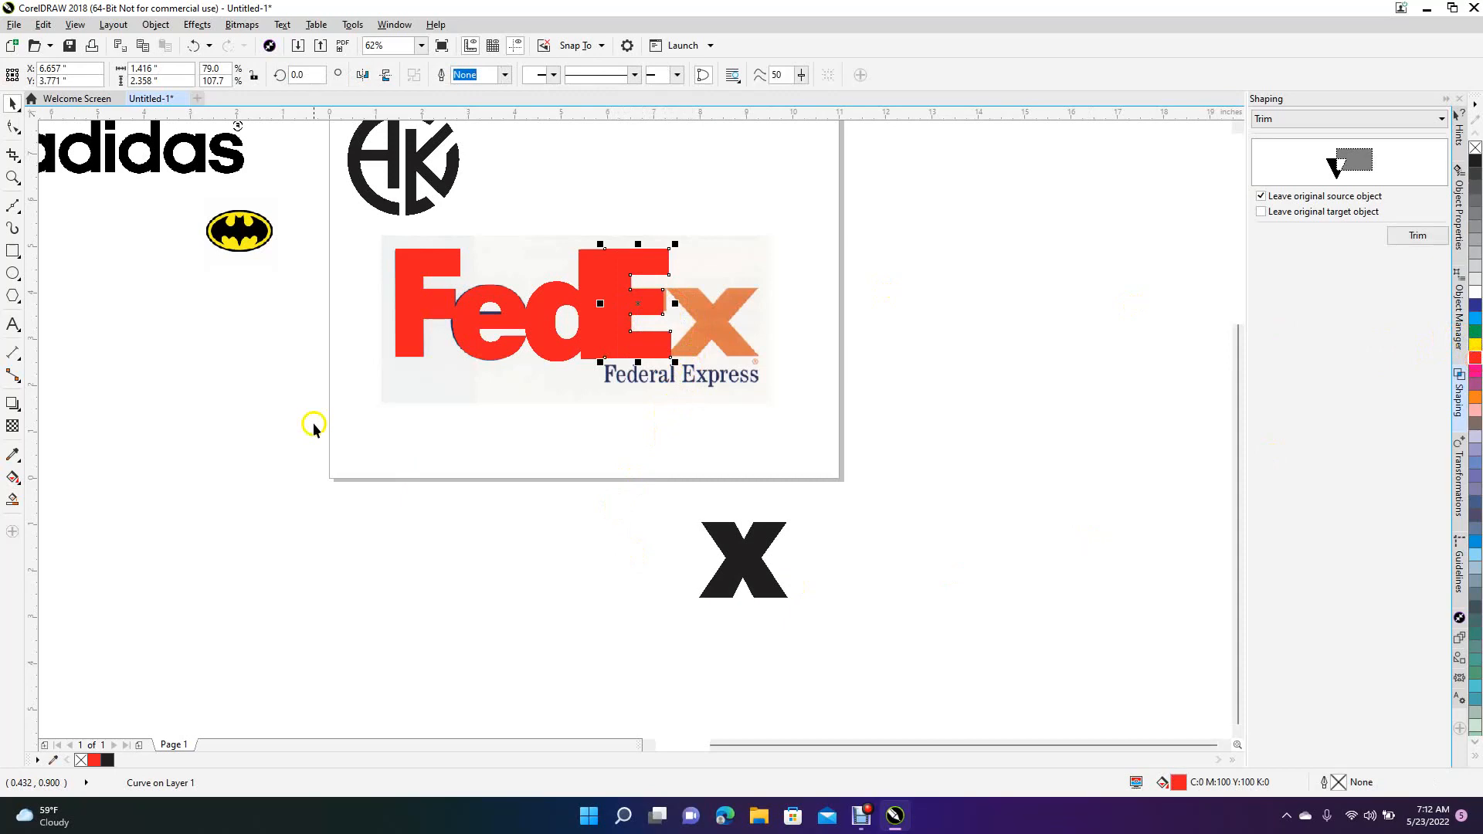
# Step: Switch the document display to Wireframe so the letter outlines show over the FedEx bitmap
pyautogui.click(78, 25)
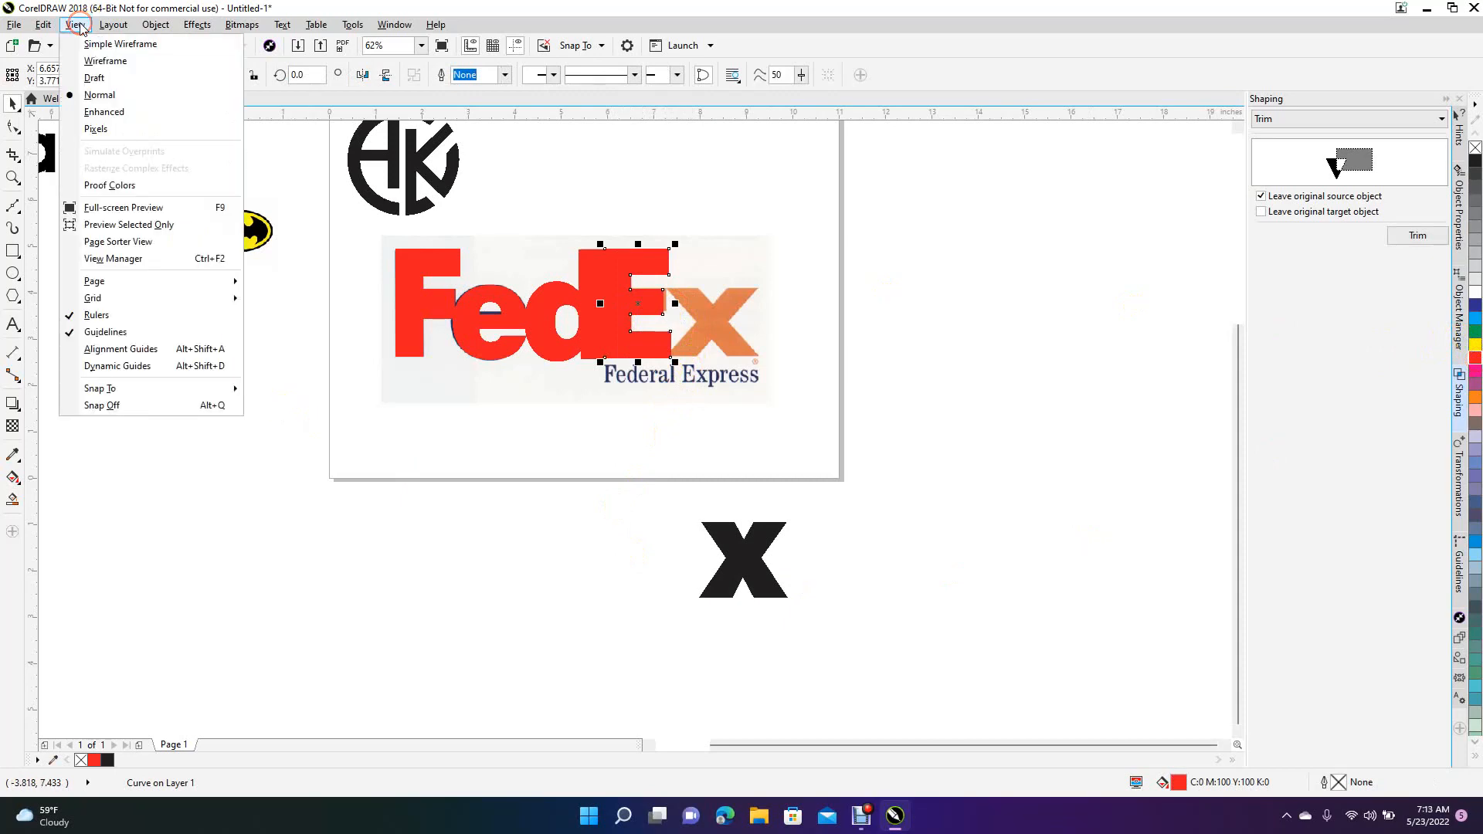
pyautogui.click(103, 62)
pyautogui.scroll(2, 448, 456)
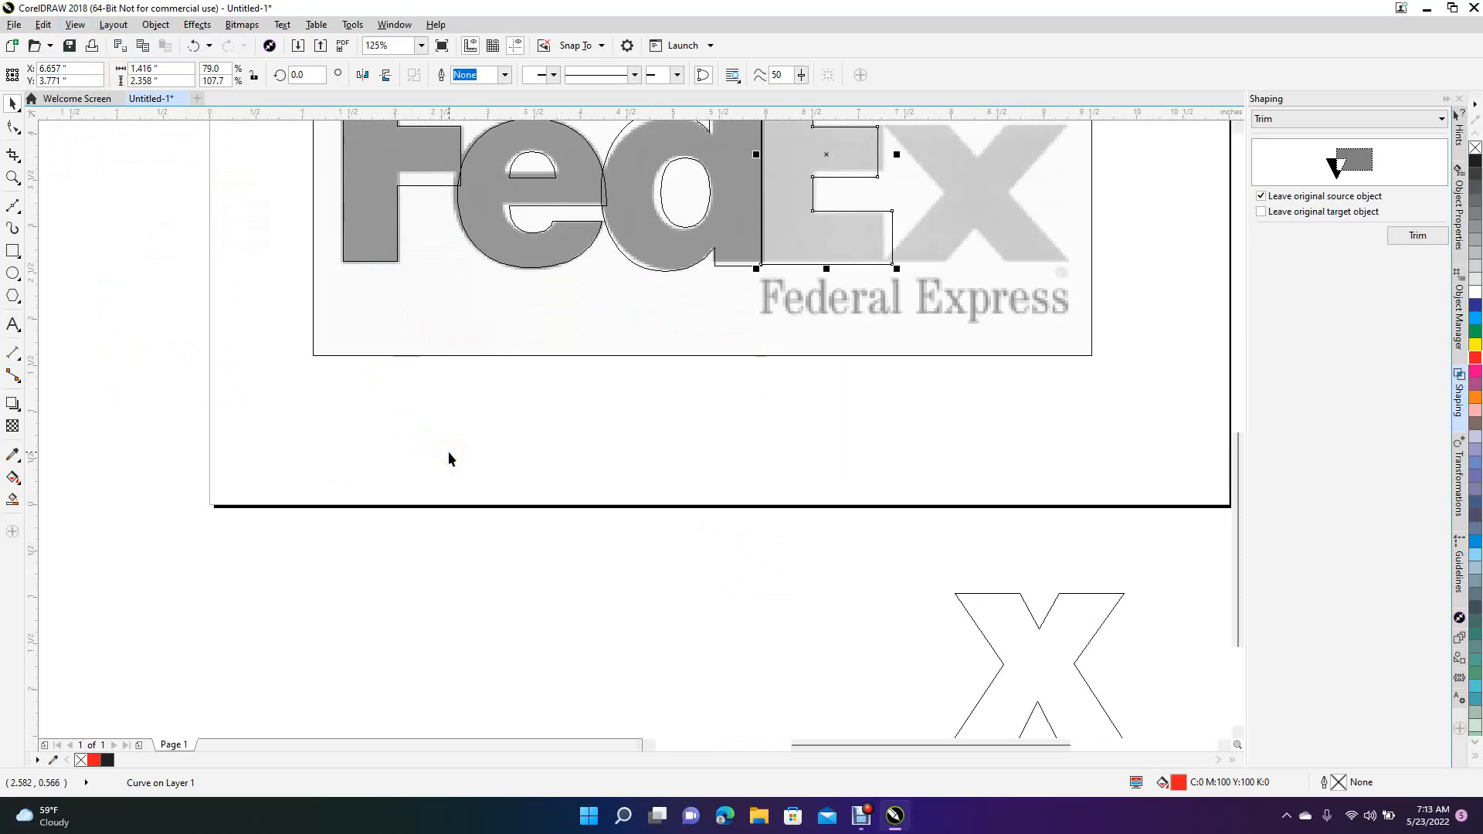
pyautogui.moveTo(1238, 461); pyautogui.dragTo(1233, 382)
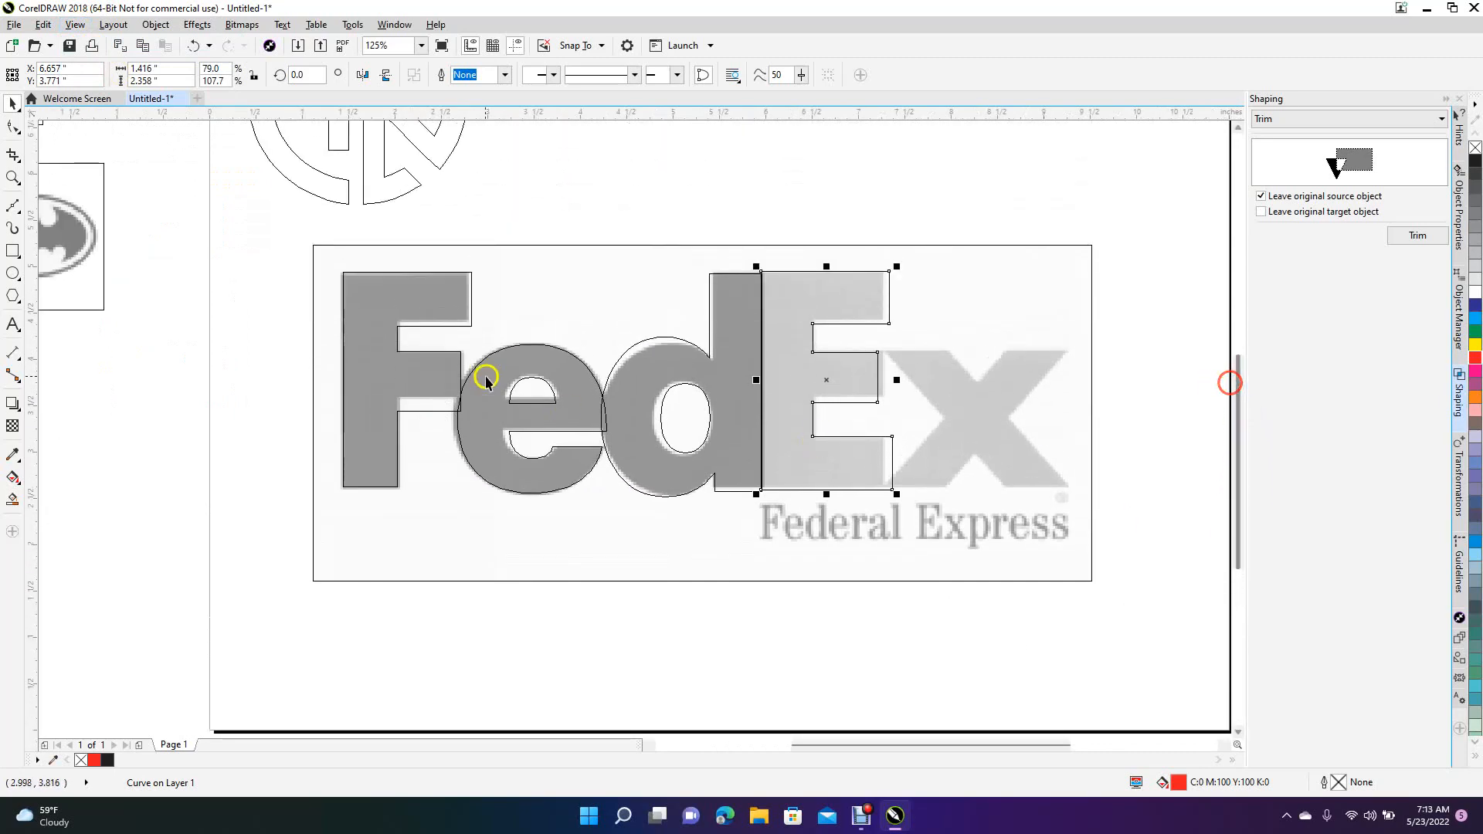
# Step: Lower the E's top edge nodes slightly and shorten its top arm to match the bitmap
pyautogui.click(11, 124)
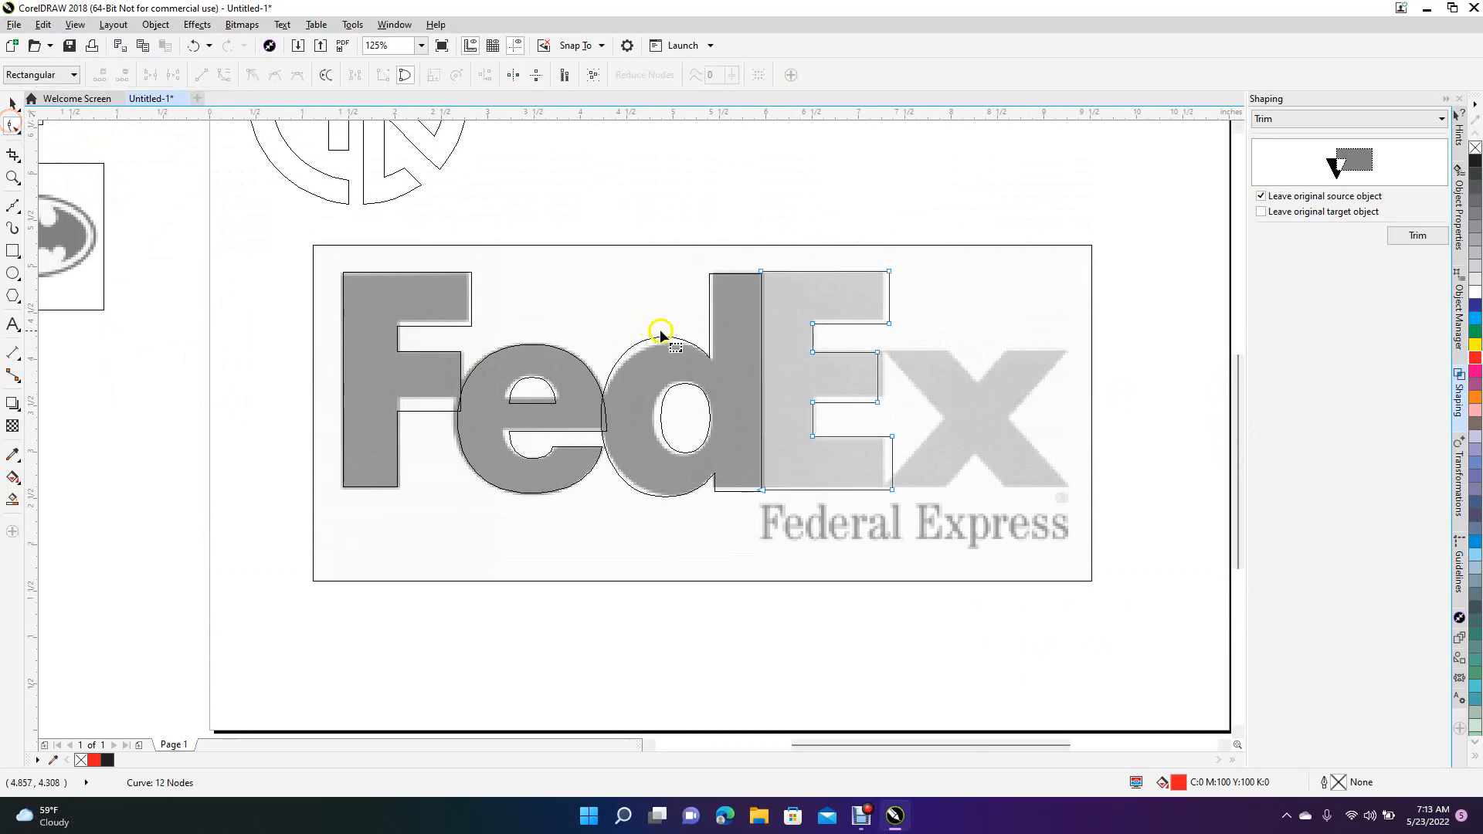
pyautogui.moveTo(728, 224); pyautogui.dragTo(951, 308)
pyautogui.press('Down')
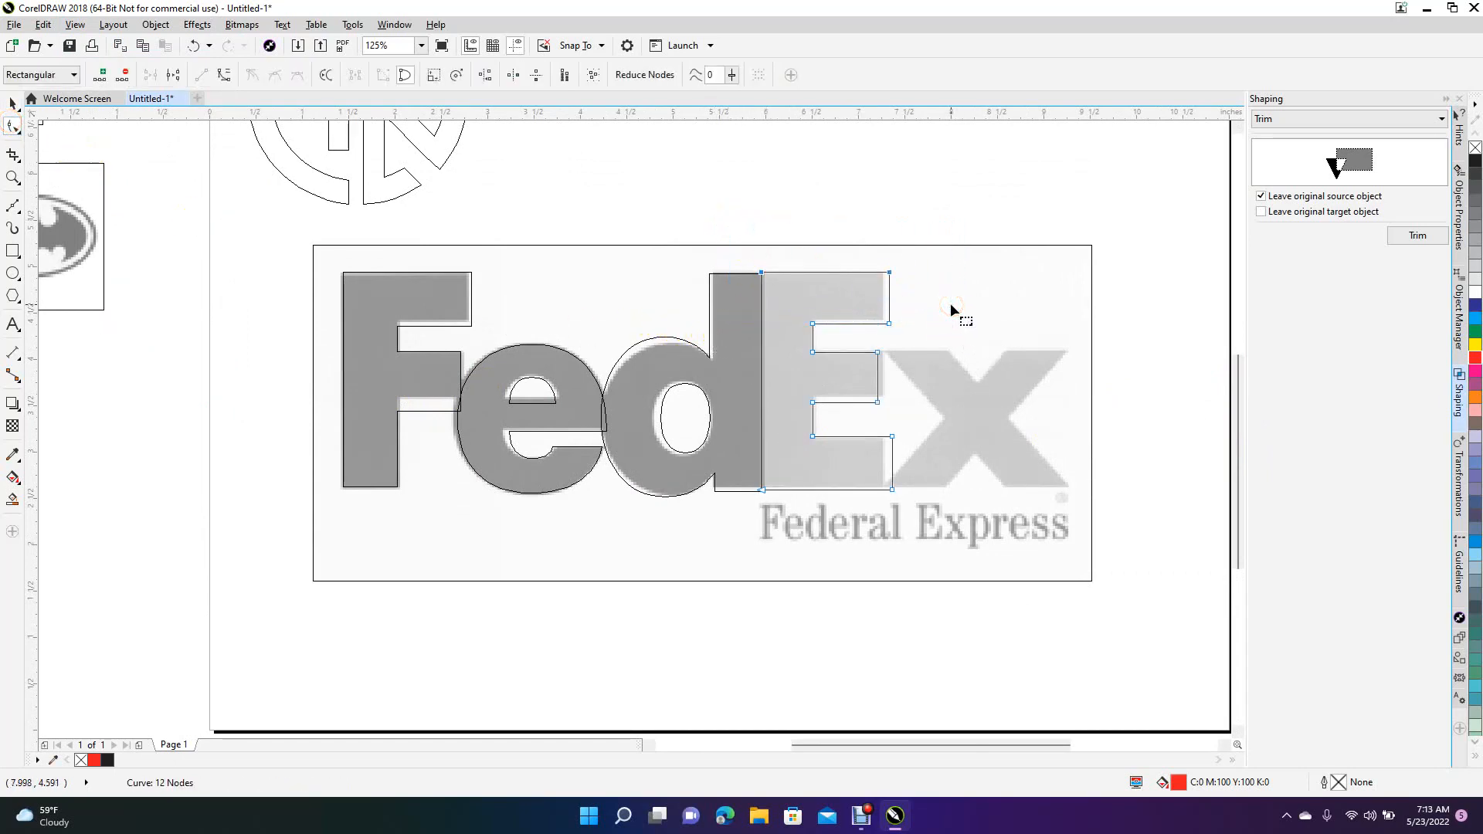
pyautogui.moveTo(857, 227); pyautogui.dragTo(909, 337)
pyautogui.press('Left')
# Step: Shorten the E's bottom arm by moving its end nodes inward to match the bitmap
pyautogui.moveTo(911, 595); pyautogui.dragTo(860, 425)
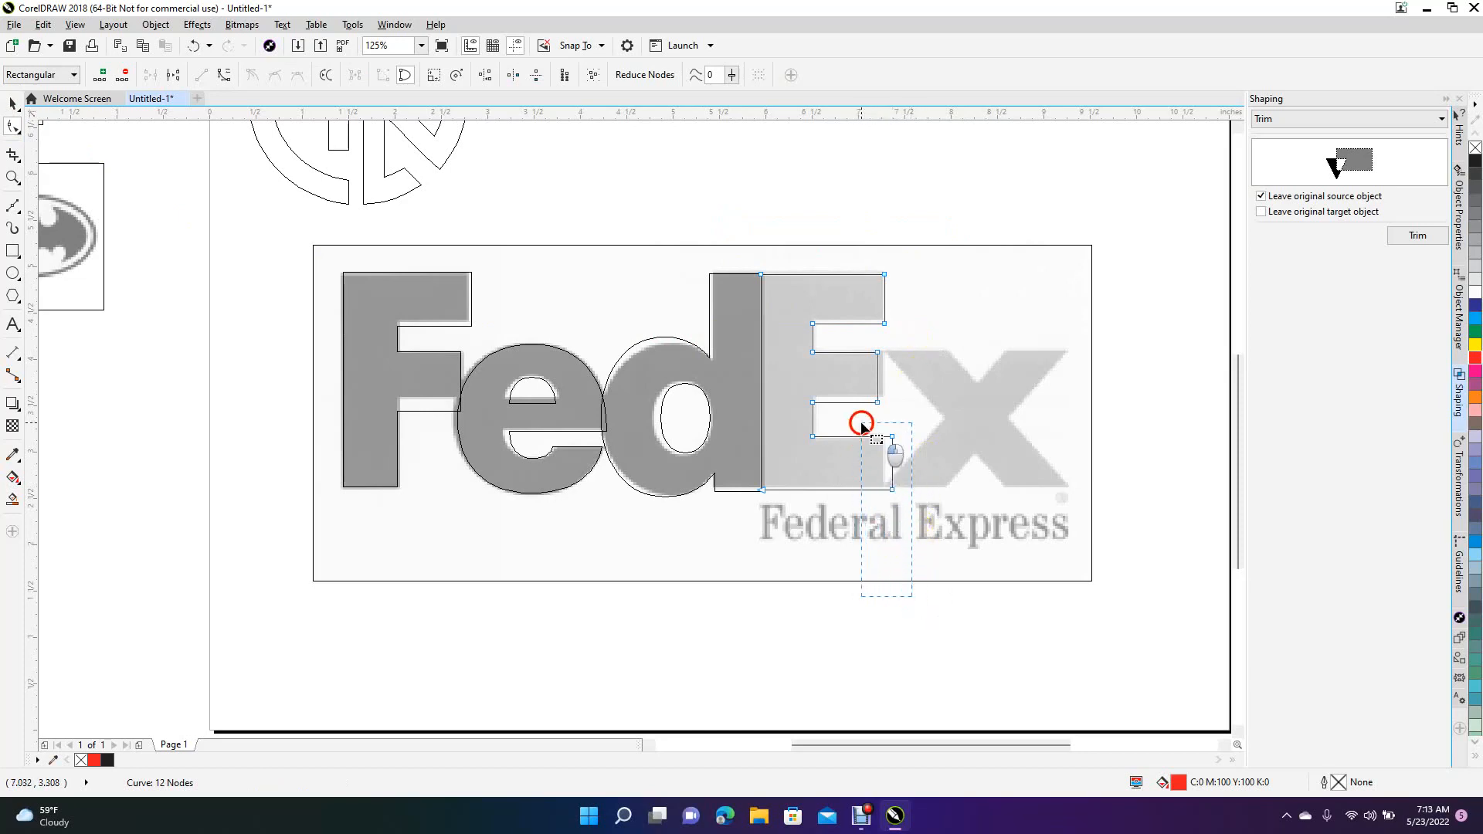
pyautogui.press('Left')
pyautogui.press('Left')
pyautogui.press('Left')
pyautogui.press('Left')
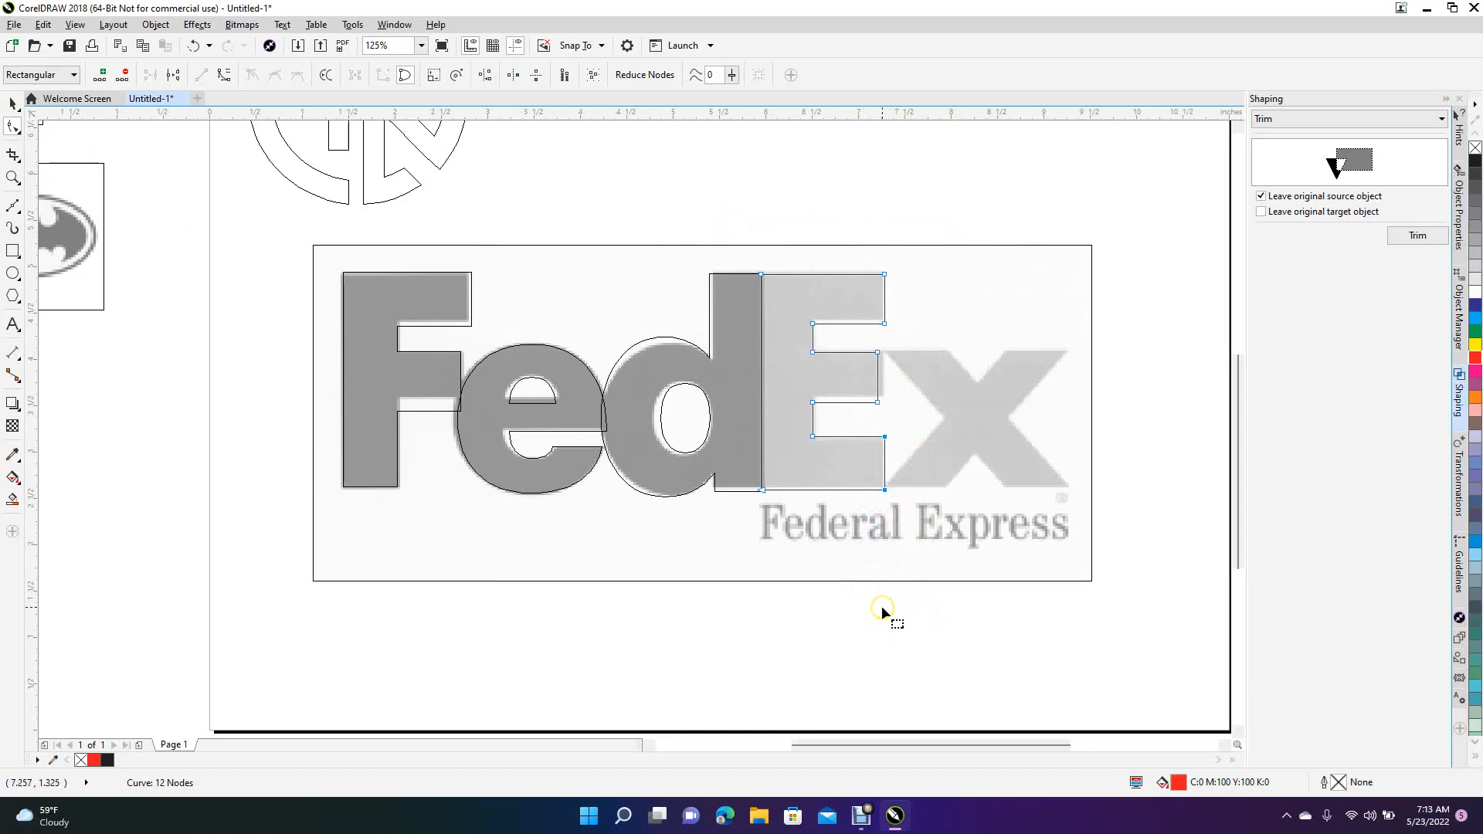
# Step: Raise the lower edge of the E's middle arm and extend the arm's end nodes slightly outward
pyautogui.moveTo(1105, 428); pyautogui.dragTo(789, 389)
pyautogui.press('Up')
pyautogui.press('Up')
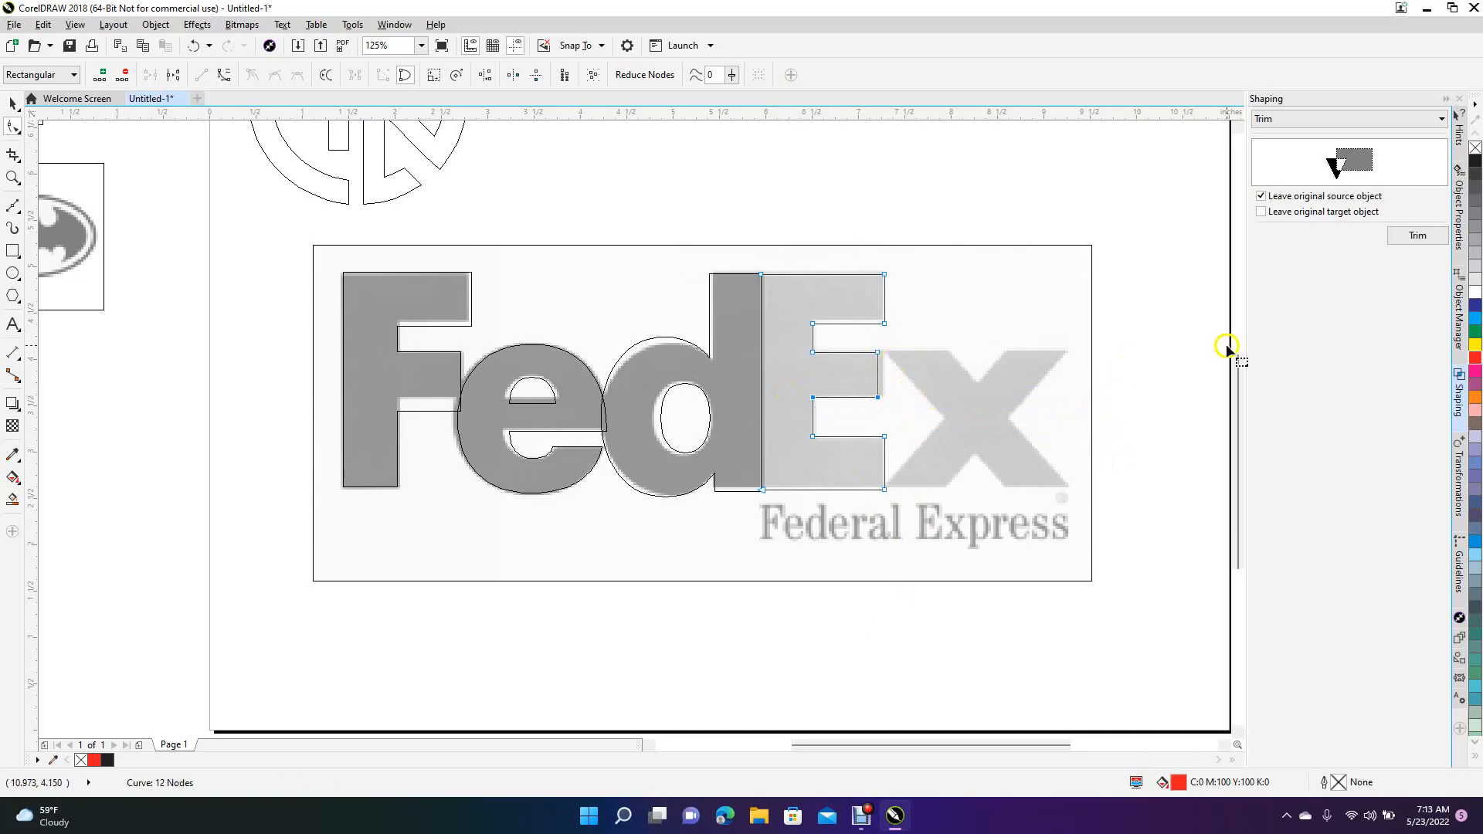
pyautogui.moveTo(1157, 421); pyautogui.dragTo(865, 334)
pyautogui.press('Right')
pyautogui.press('Right')
pyautogui.click(14, 103)
# Step: Raise the lower edge nodes of the F's middle arm to match the arm's thickness in the bitmap
pyautogui.click(363, 369)
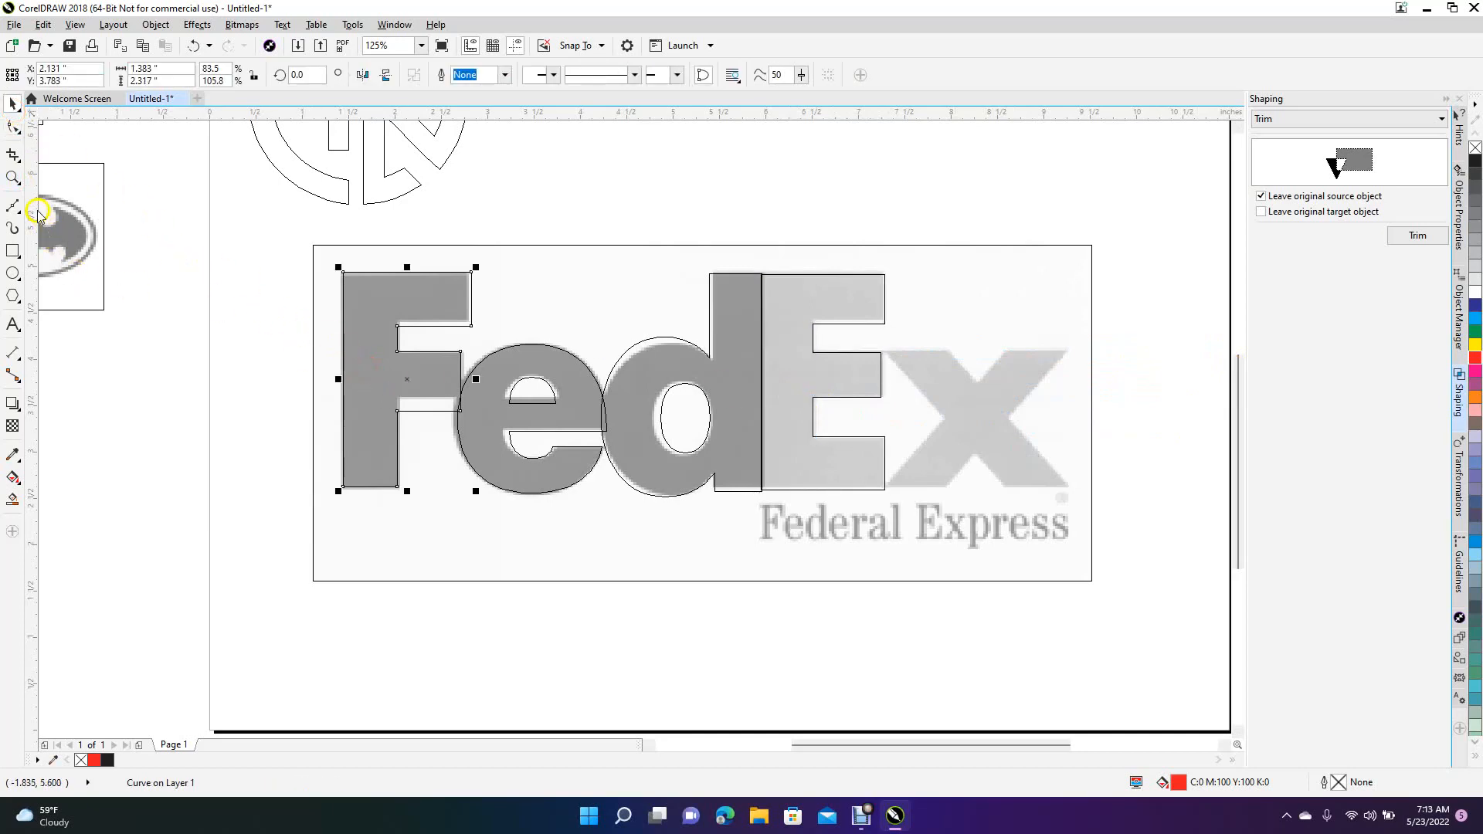
pyautogui.click(13, 128)
pyautogui.moveTo(255, 405); pyautogui.dragTo(485, 429)
pyautogui.press('Up')
pyautogui.press('Up')
pyautogui.press('Up')
pyautogui.press('Up')
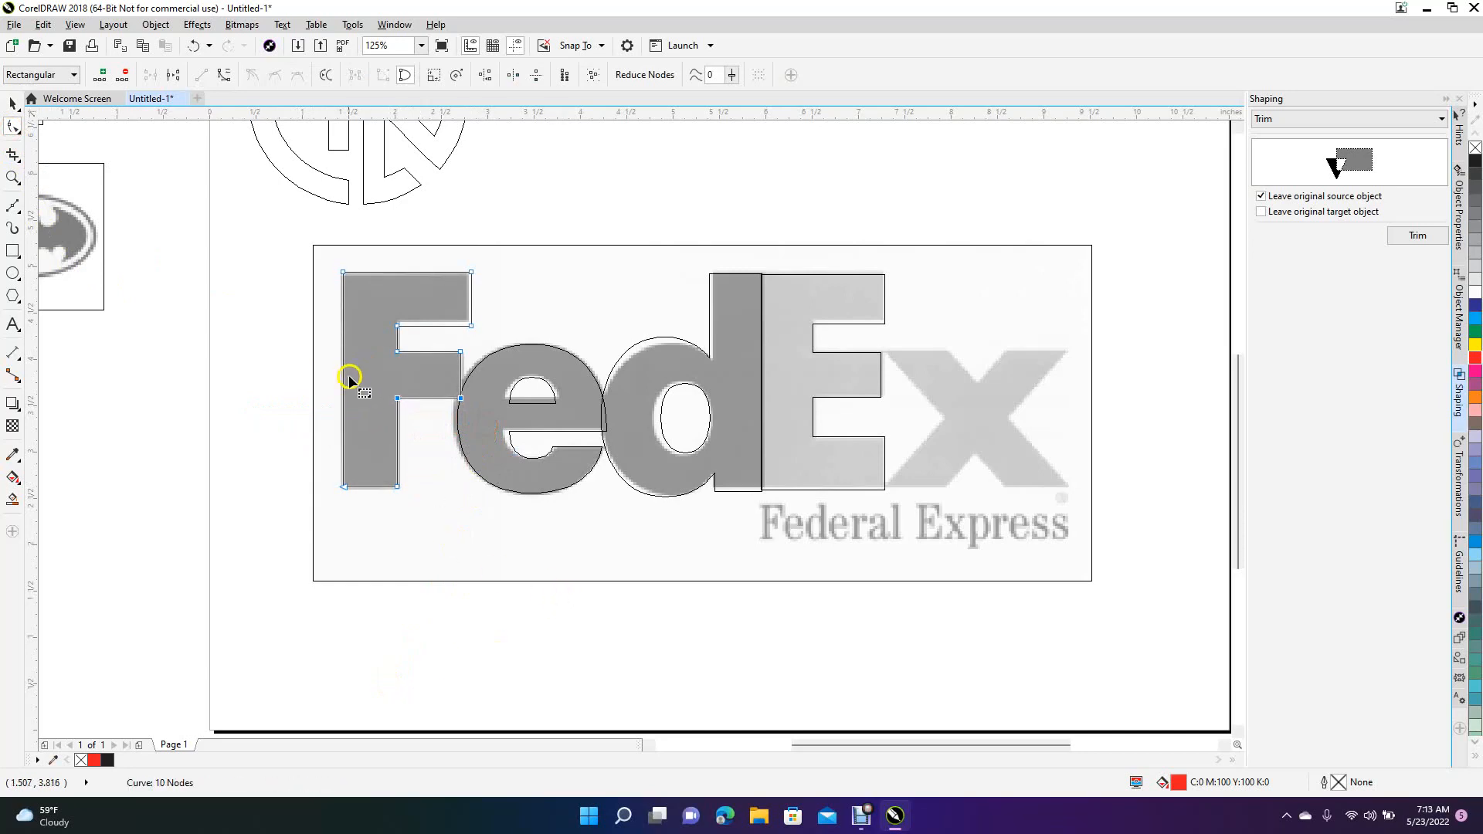
# Step: Raise the lower edge of the F's top arm and shorten the arm's end to match the bitmap
pyautogui.moveTo(273, 313); pyautogui.dragTo(480, 333)
pyautogui.moveTo(462, 219); pyautogui.dragTo(495, 363)
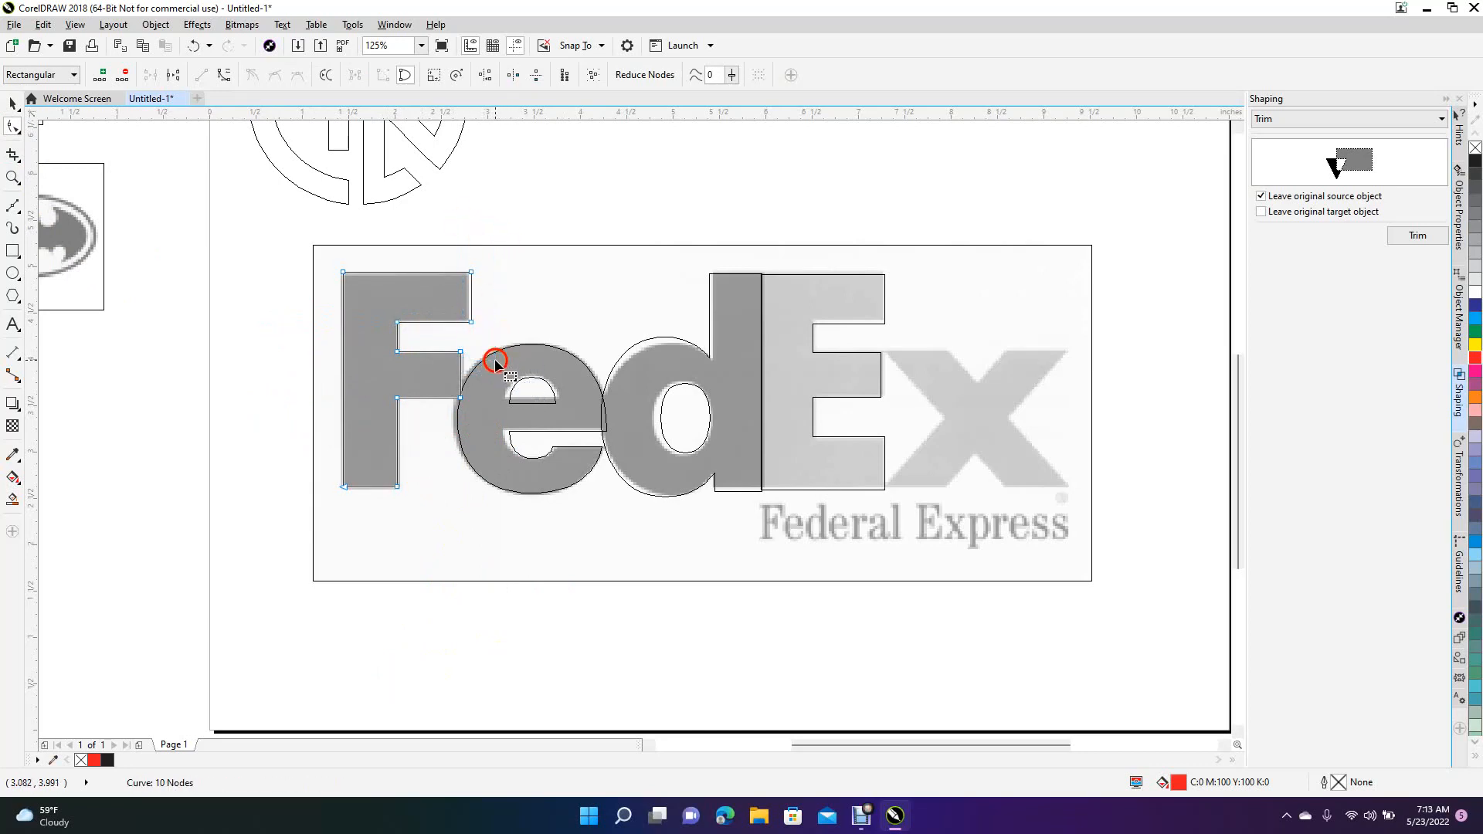
pyautogui.press('Left')
pyautogui.press('Left')
pyautogui.click(9, 103)
pyautogui.click(89, 404)
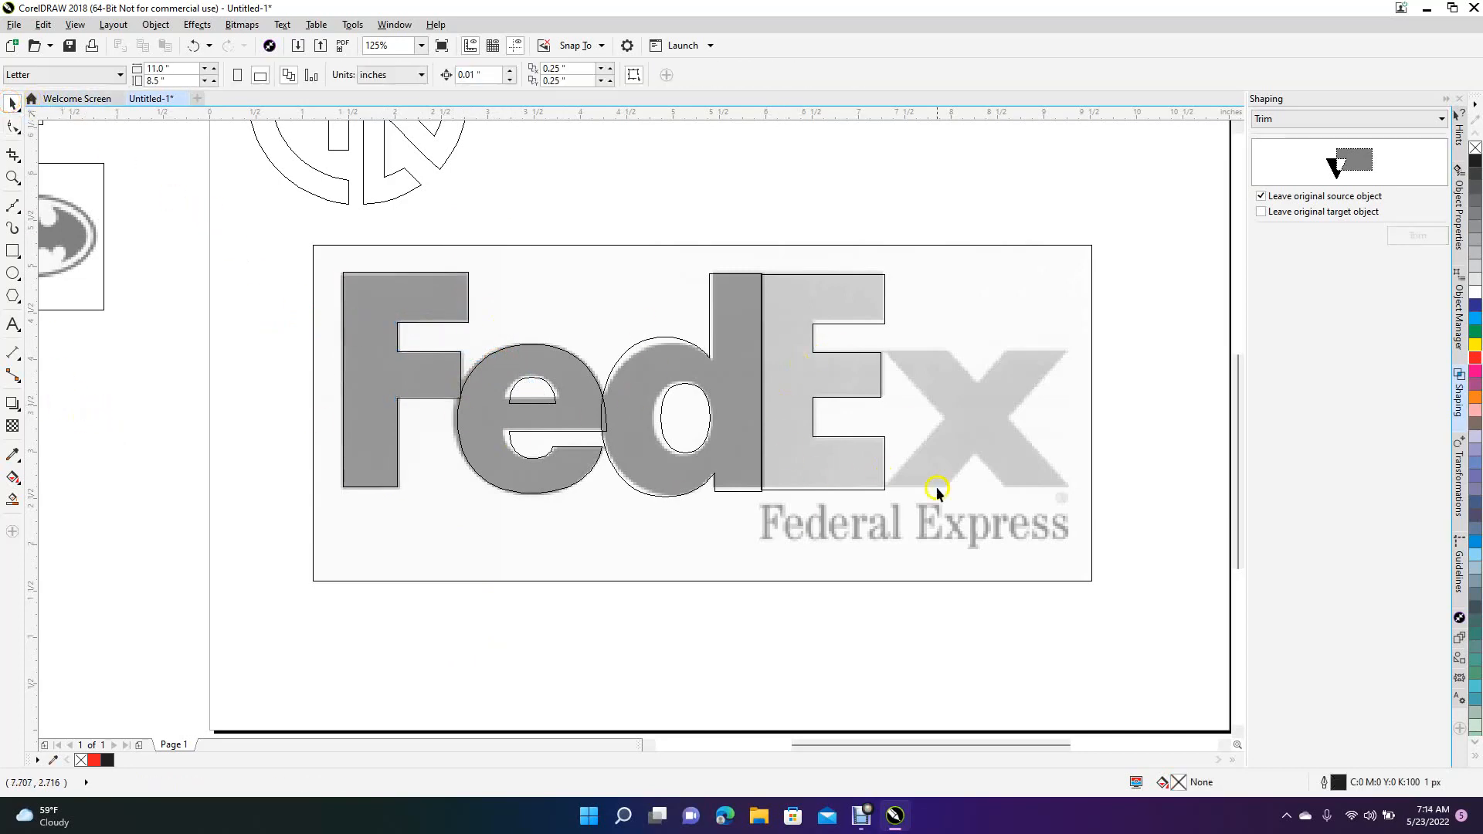
# Step: Move the letter x over the x in the FedEx bitmap and resize it to about 1.885 by 1.437 inches
pyautogui.moveTo(1236, 551); pyautogui.dragTo(1240, 602)
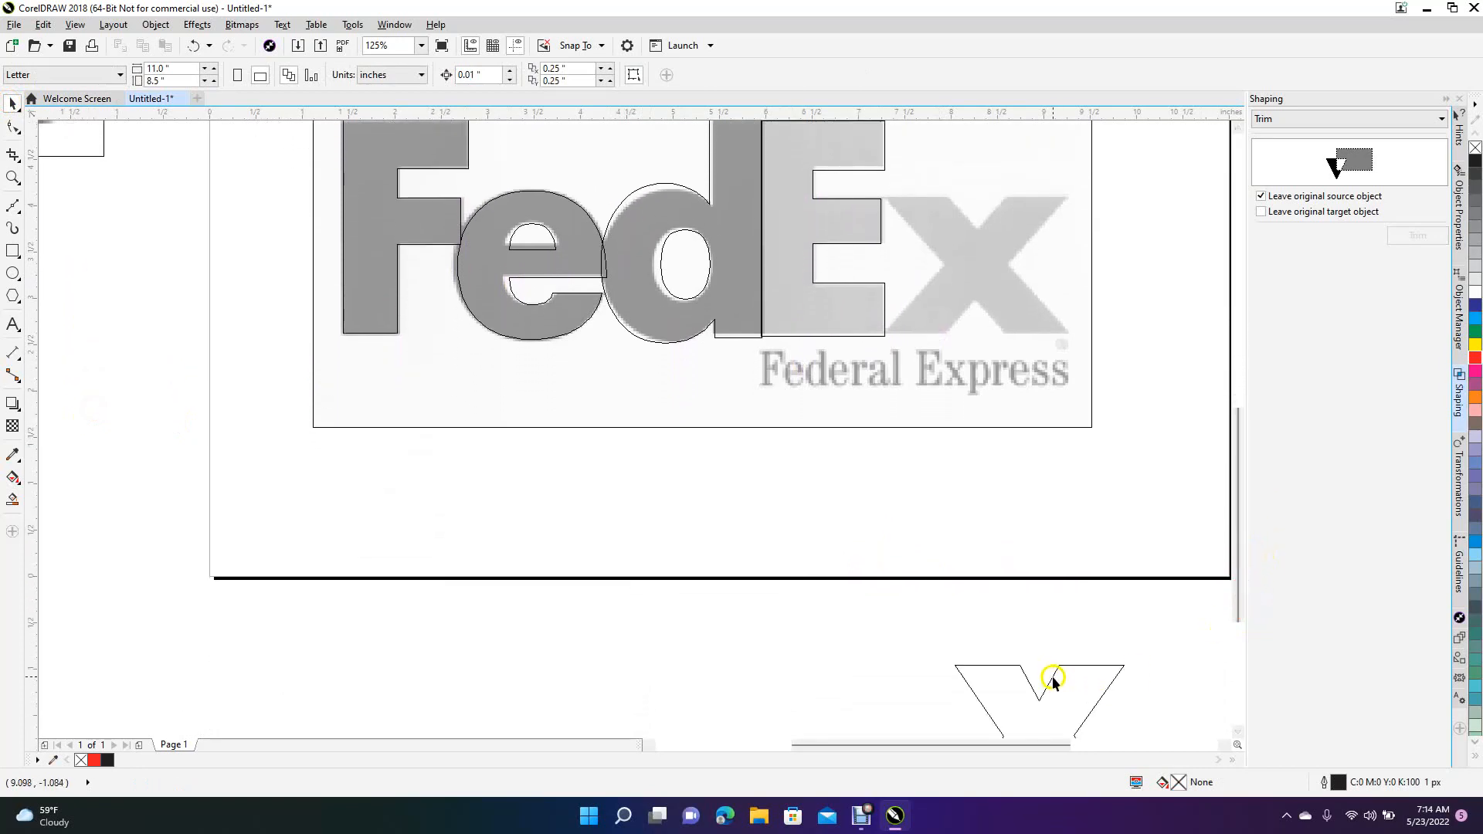
pyautogui.moveTo(1053, 680); pyautogui.dragTo(975, 198)
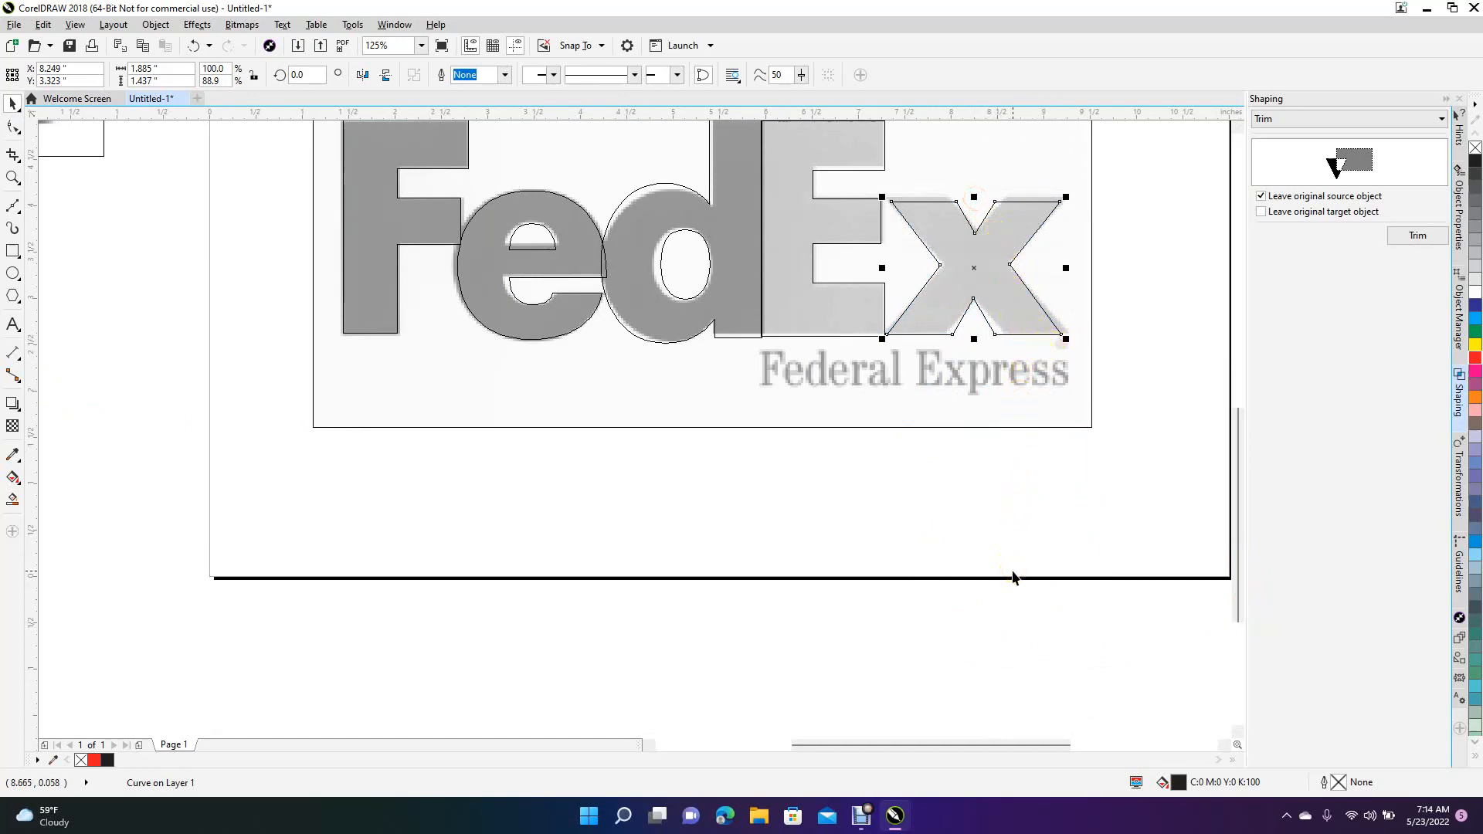
pyautogui.click(1012, 571)
# Step: Move the inner bottom nodes of the x's two legs outward to match the bitmap
pyautogui.click(14, 126)
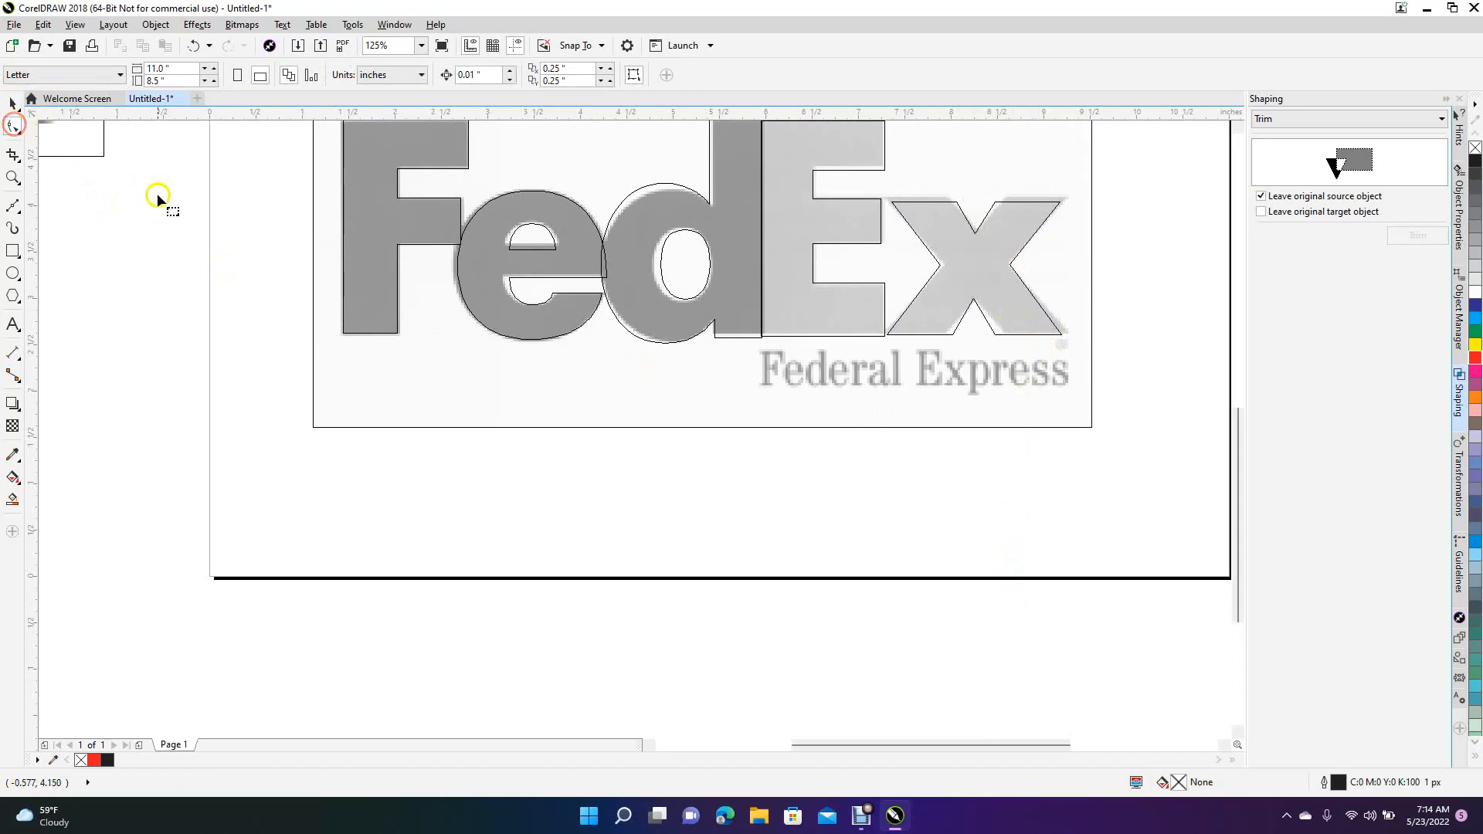
pyautogui.click(970, 313)
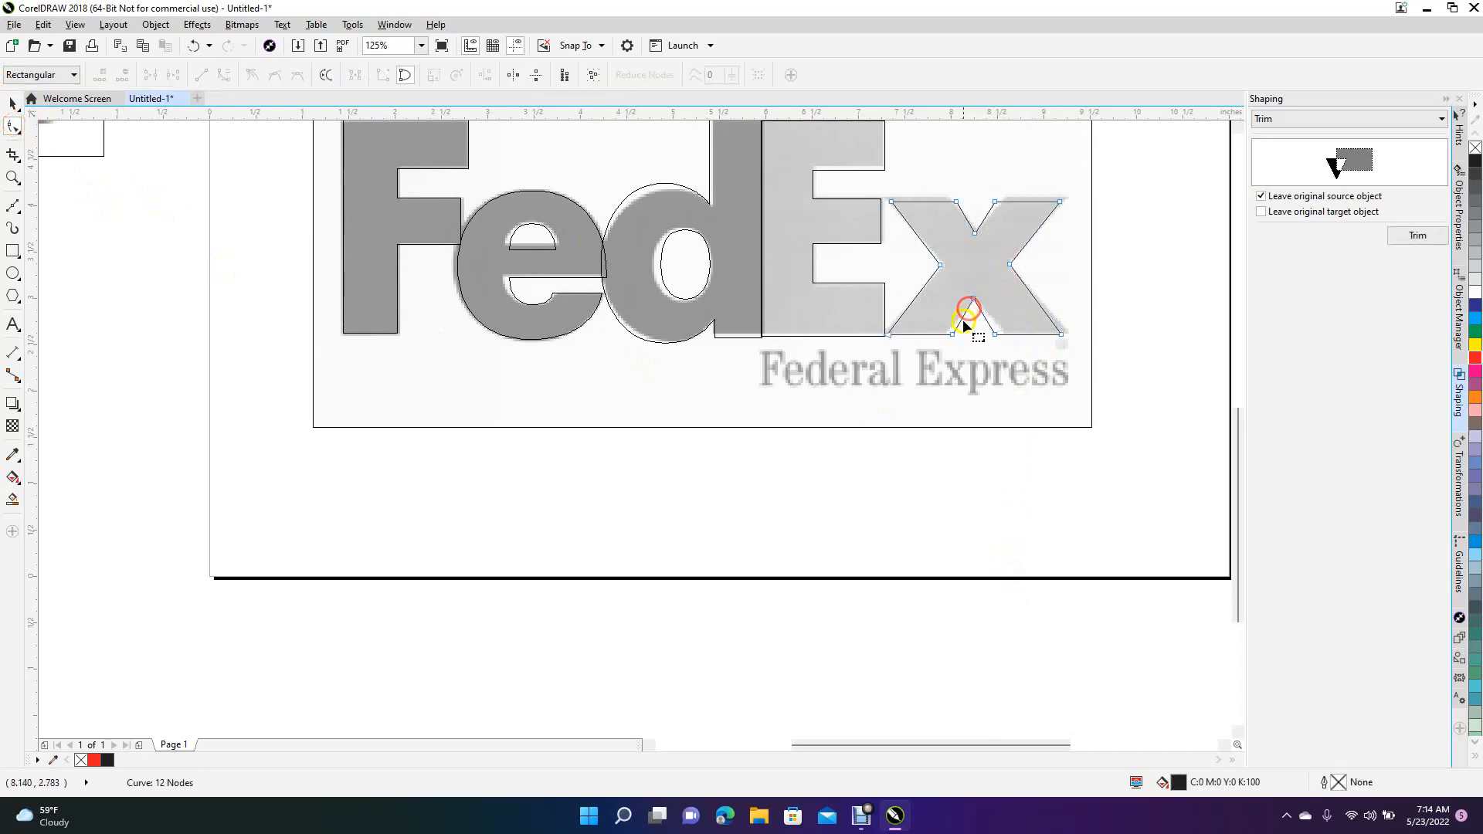
pyautogui.click(954, 335)
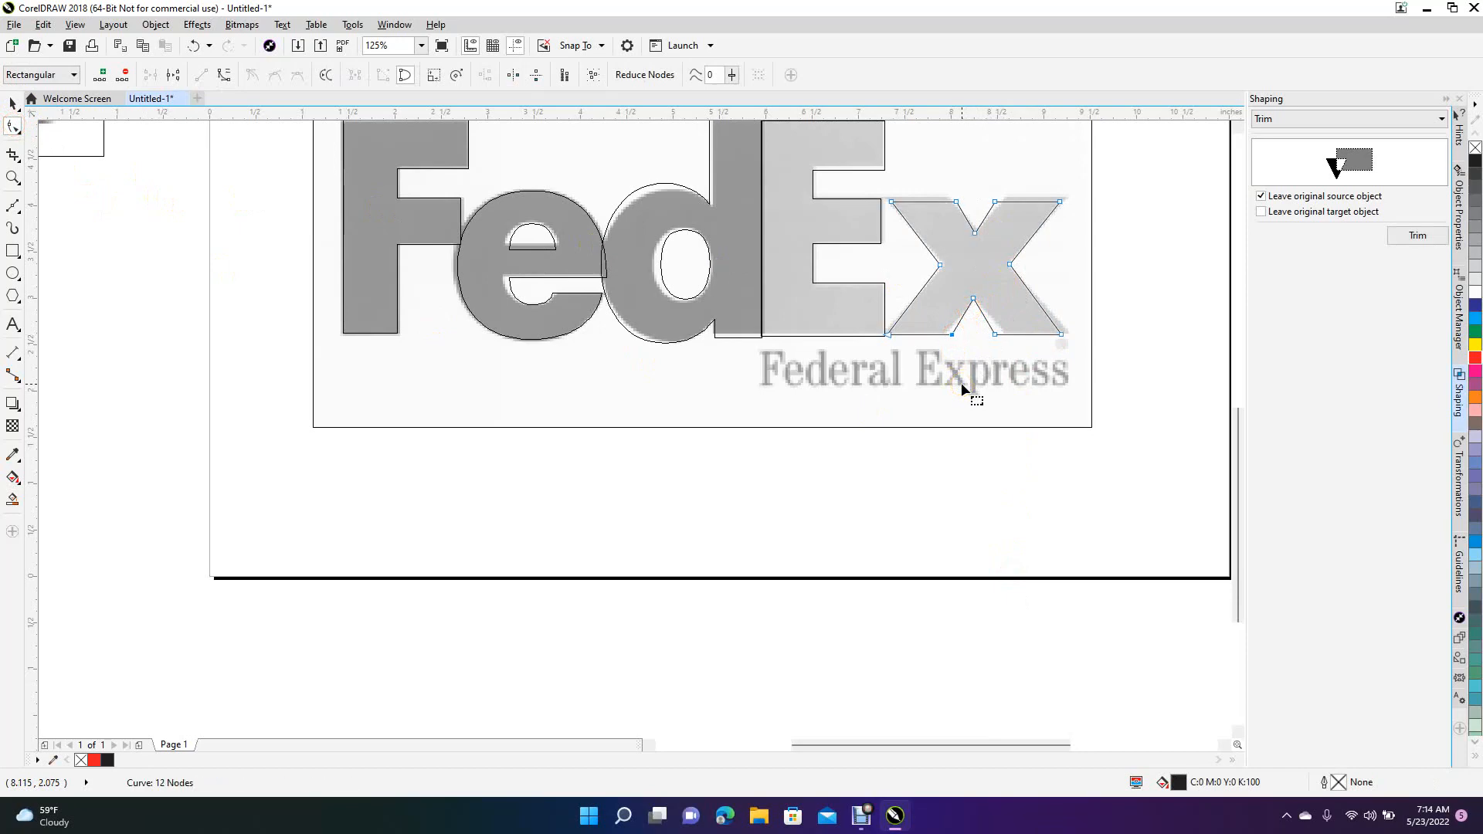
pyautogui.press('Left')
pyautogui.press('Left')
pyautogui.press('Right')
# Step: Move the inner top nodes of the x's two upper arms outward to match the bitmap
pyautogui.click(957, 203)
pyautogui.click(956, 202)
pyautogui.press('Left')
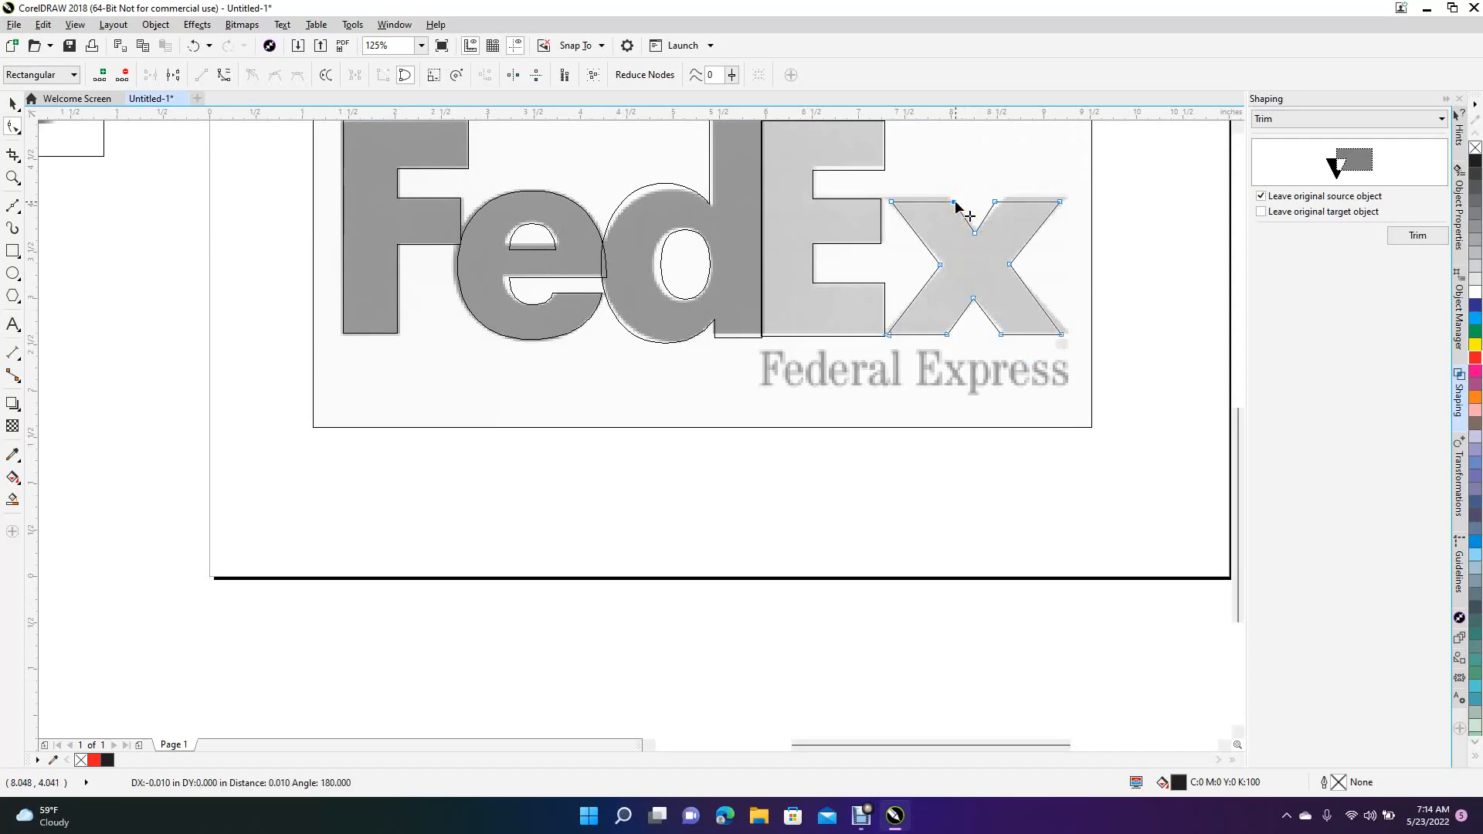
pyautogui.click(997, 203)
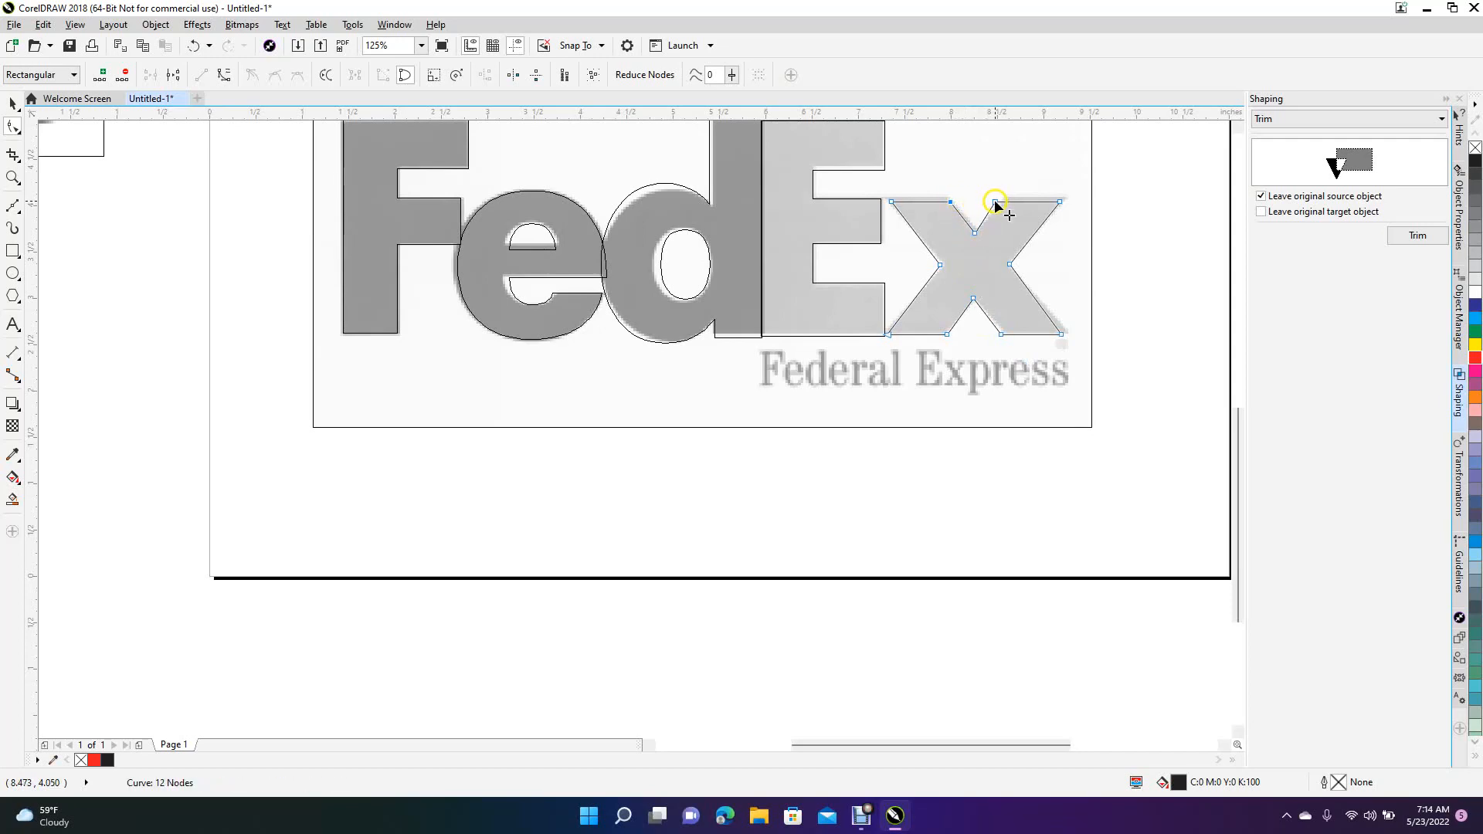
pyautogui.moveTo(997, 203); pyautogui.dragTo(1000, 202)
# Step: Raise all the top edge nodes of the x to the top of the x in the bitmap
pyautogui.click(1136, 223)
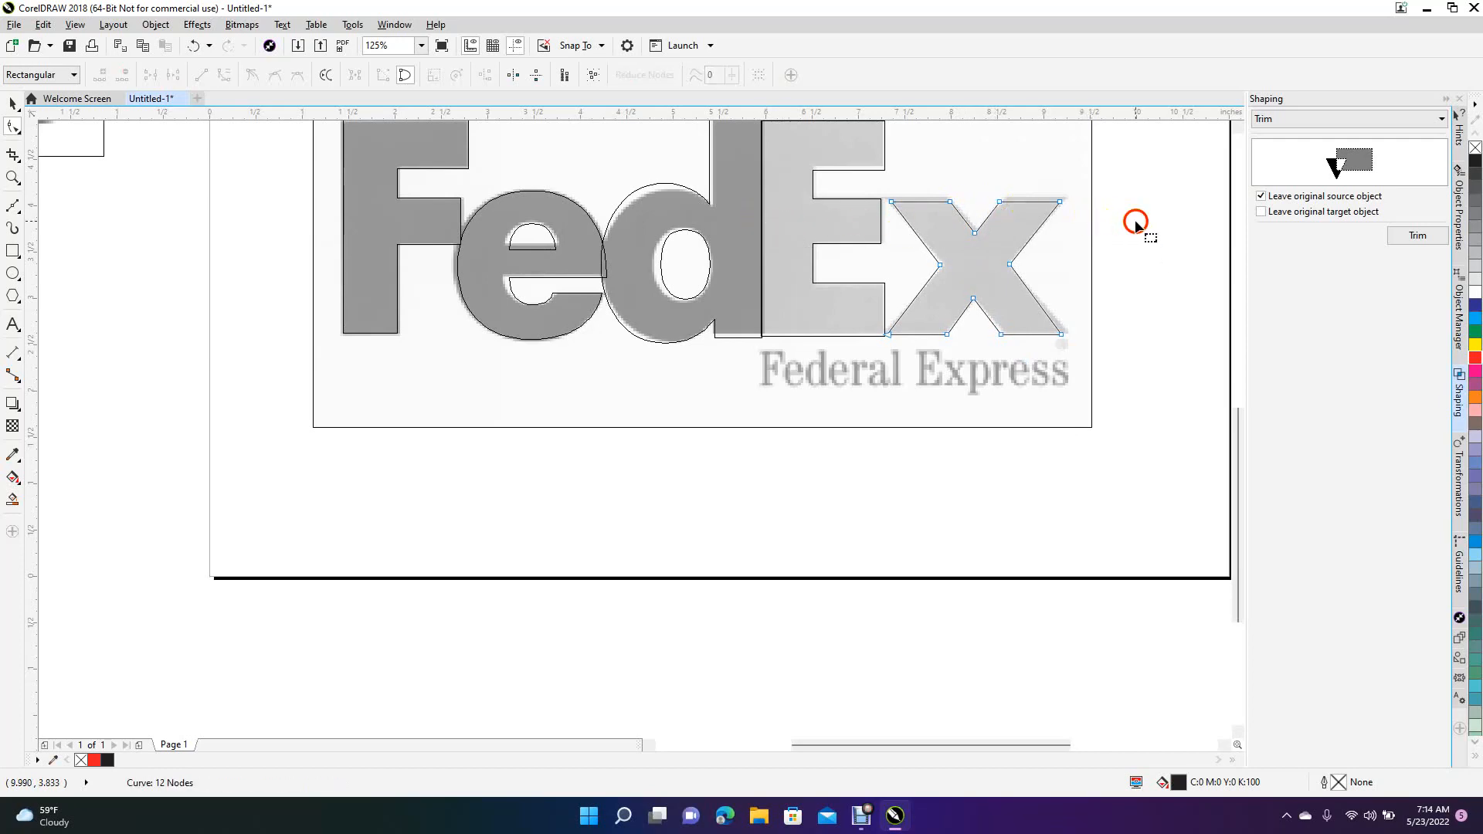
pyautogui.moveTo(1136, 222); pyautogui.dragTo(845, 193)
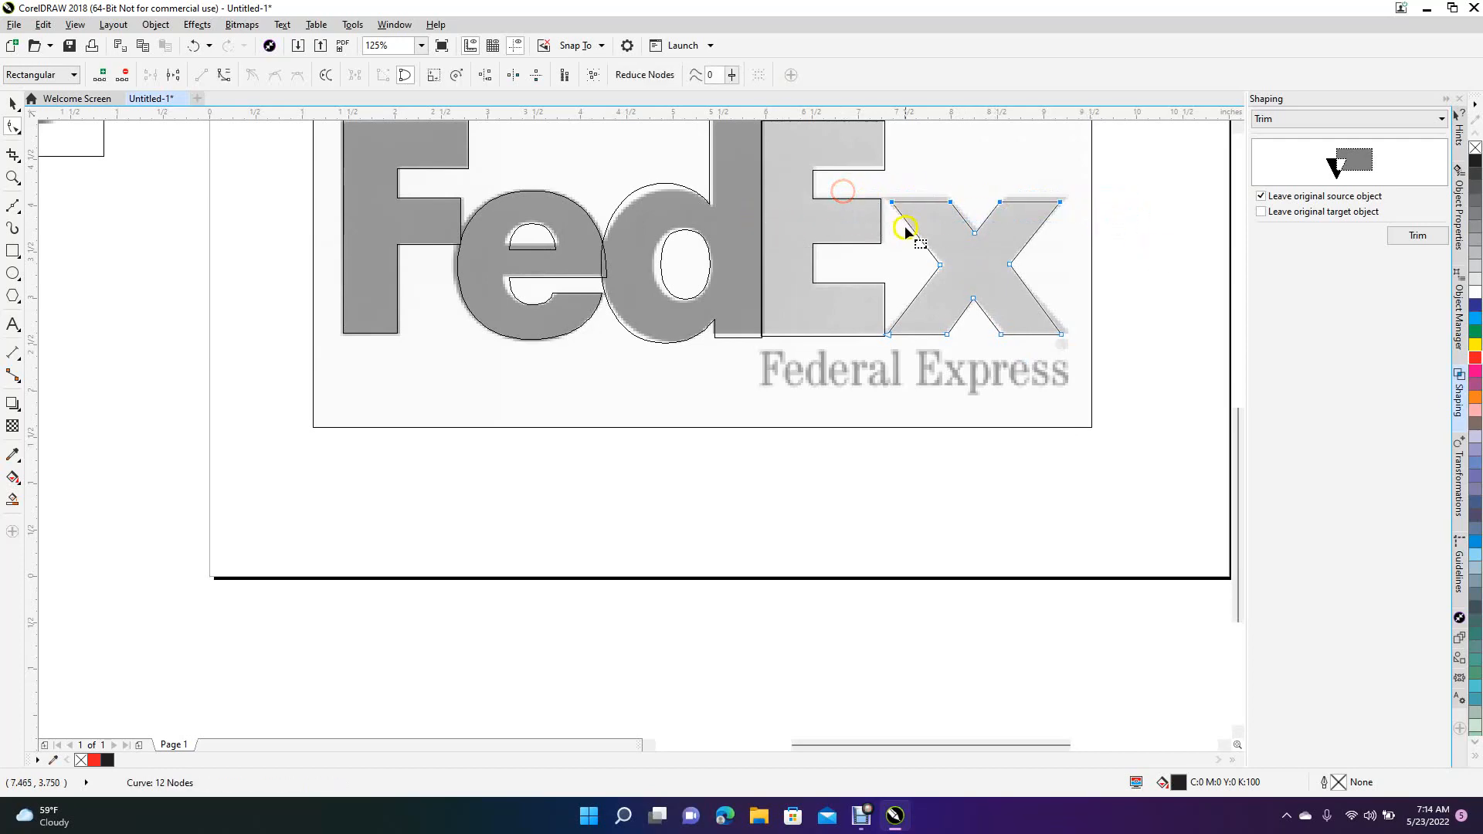
pyautogui.press('Up')
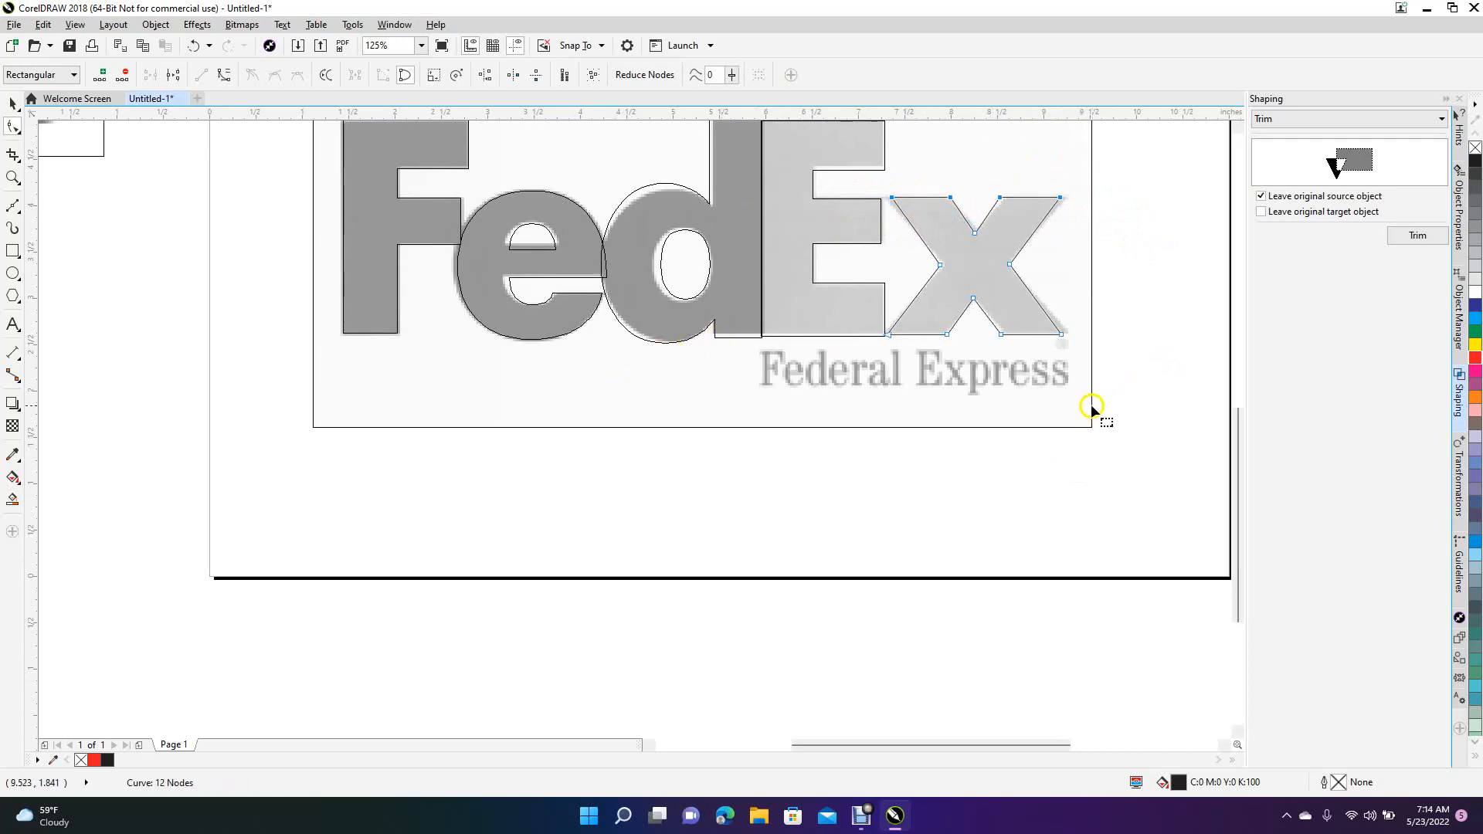
# Step: Unlock the FedEx bitmap behind the traced letters
pyautogui.click(13, 108)
pyautogui.click(100, 444)
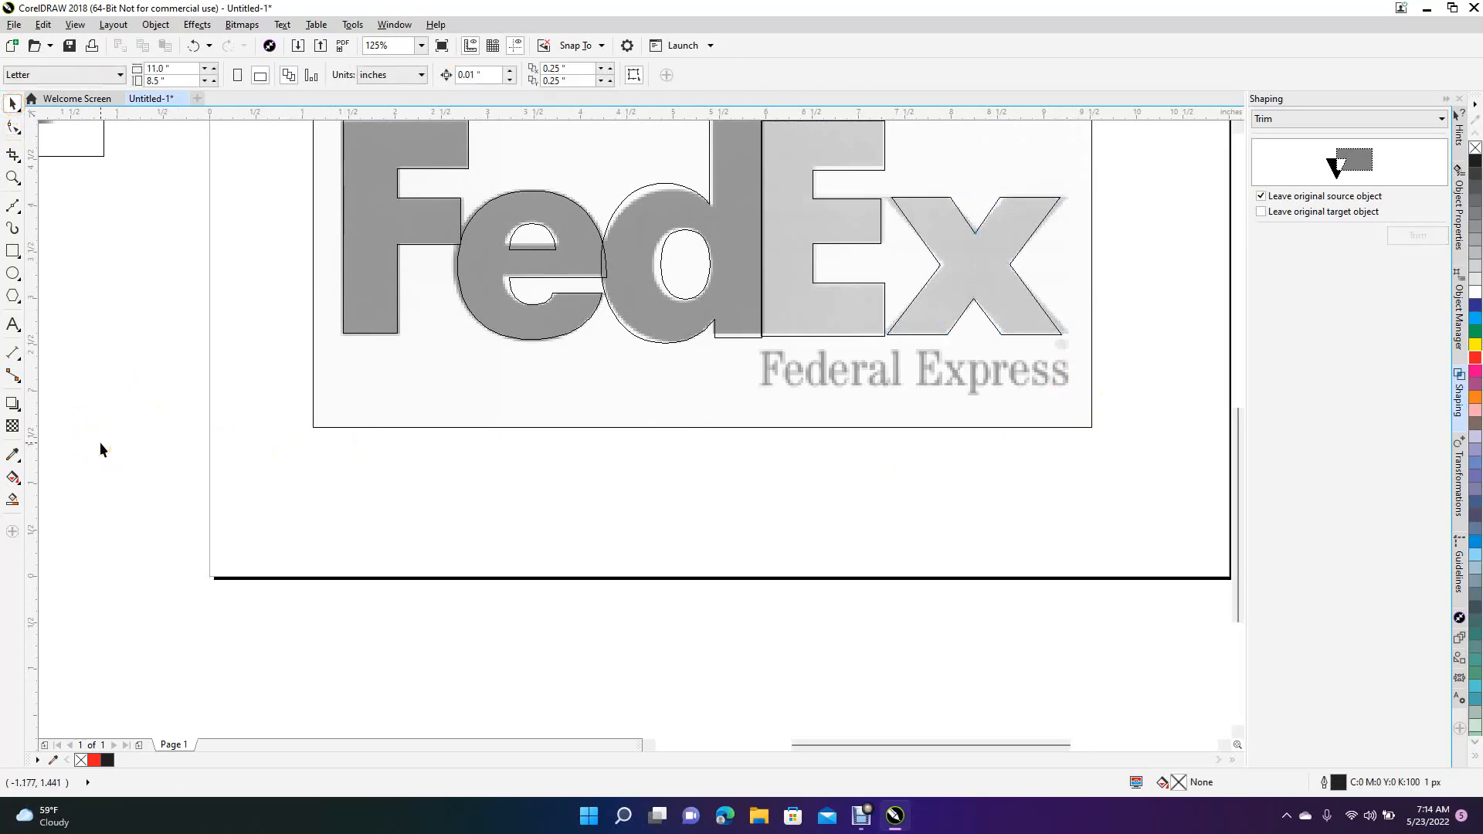
pyautogui.scroll(-2, 99, 442)
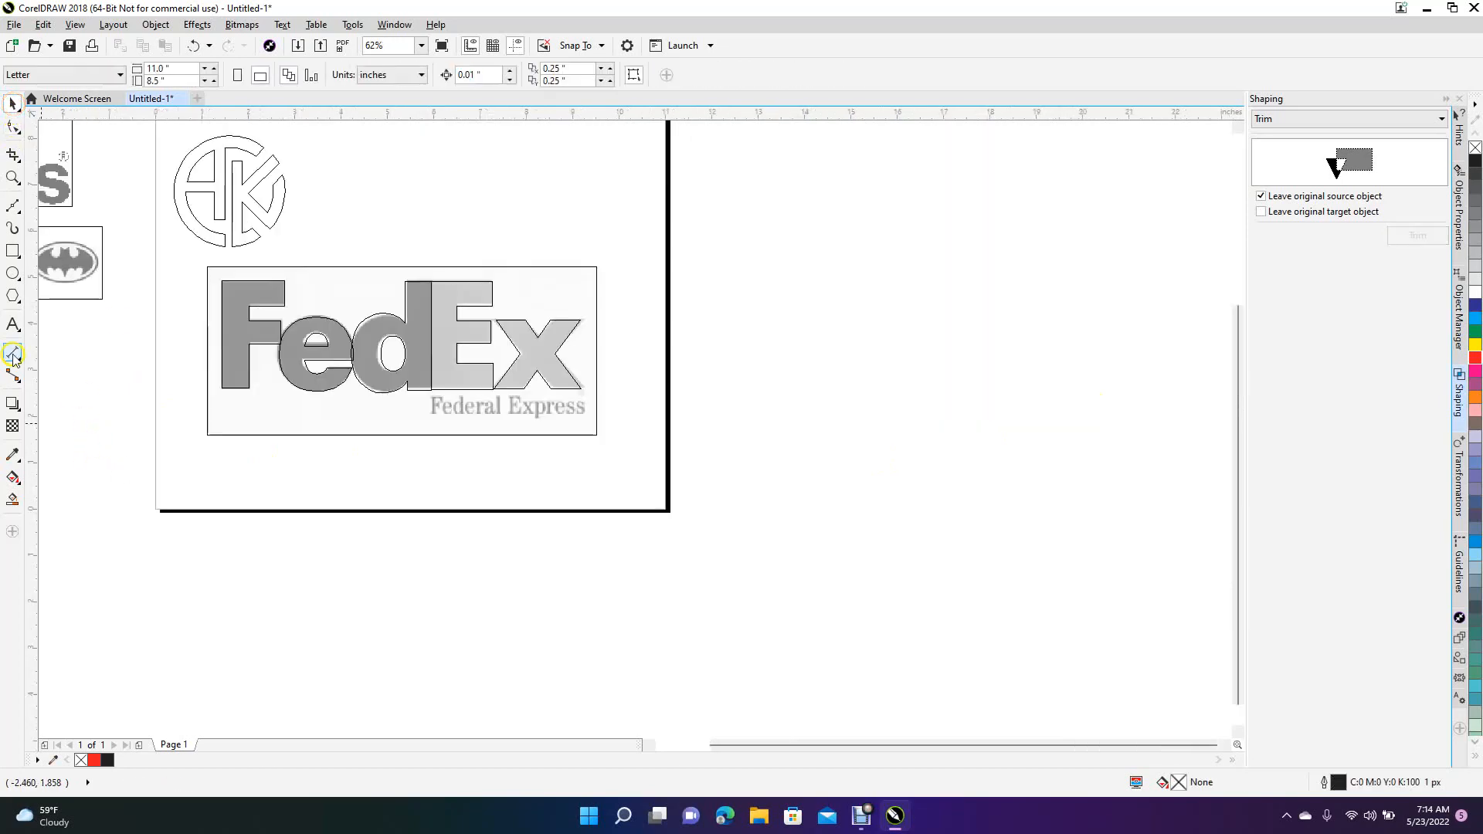
pyautogui.click(341, 261)
pyautogui.click(12, 103)
pyautogui.click(337, 283)
pyautogui.rightClick(345, 266)
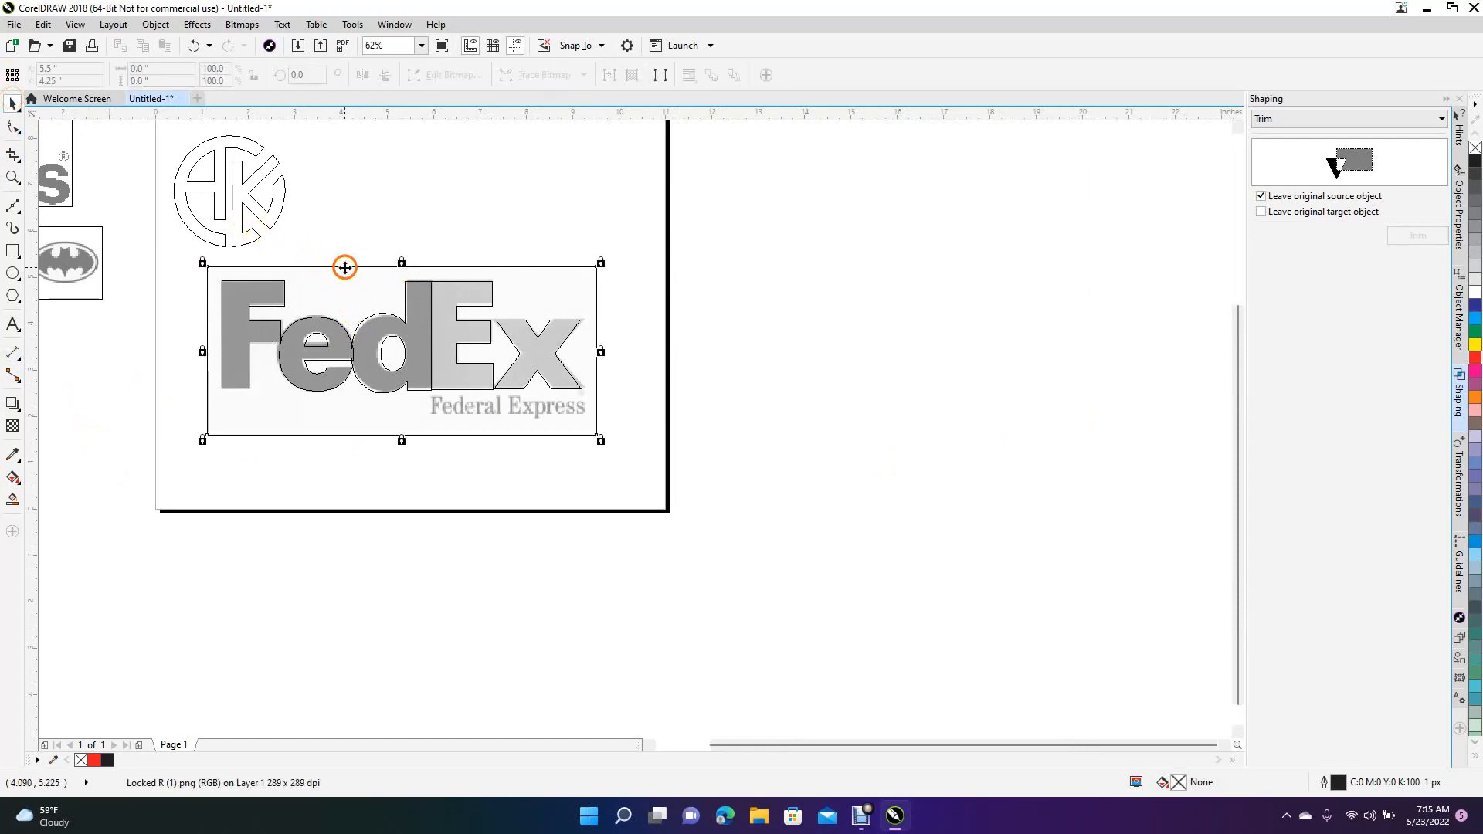
pyautogui.click(385, 303)
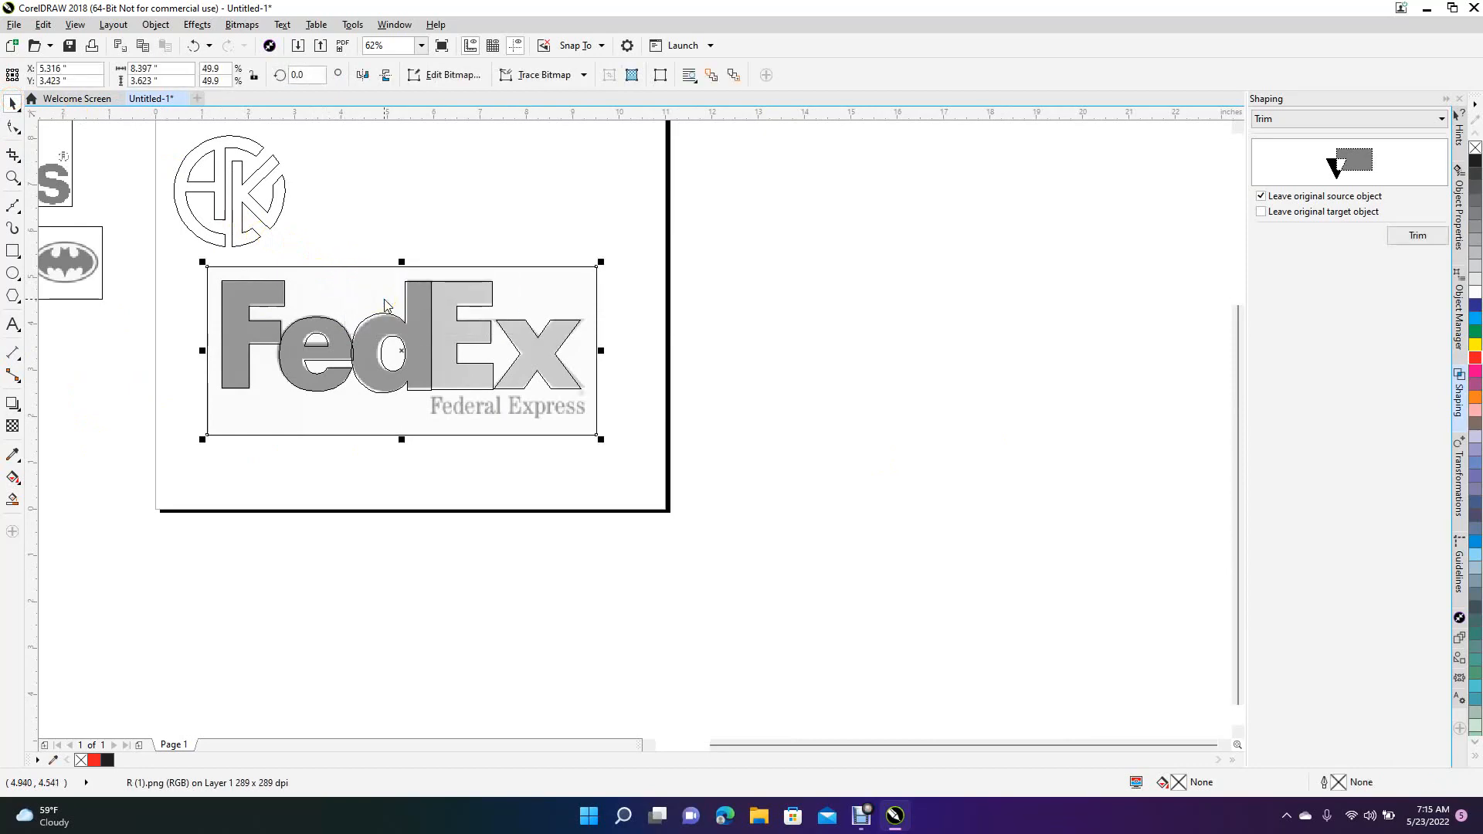
# Step: Move the FedEx bitmap beside the traced letters, past the page's right edge, and switch from Wireframe to a full-colour view
pyautogui.moveTo(356, 296)
pyautogui.mouseDown()
pyautogui.moveTo(790, 285)
pyautogui.moveTo(787, 299)
pyautogui.mouseUp()
pyautogui.click(860, 517)
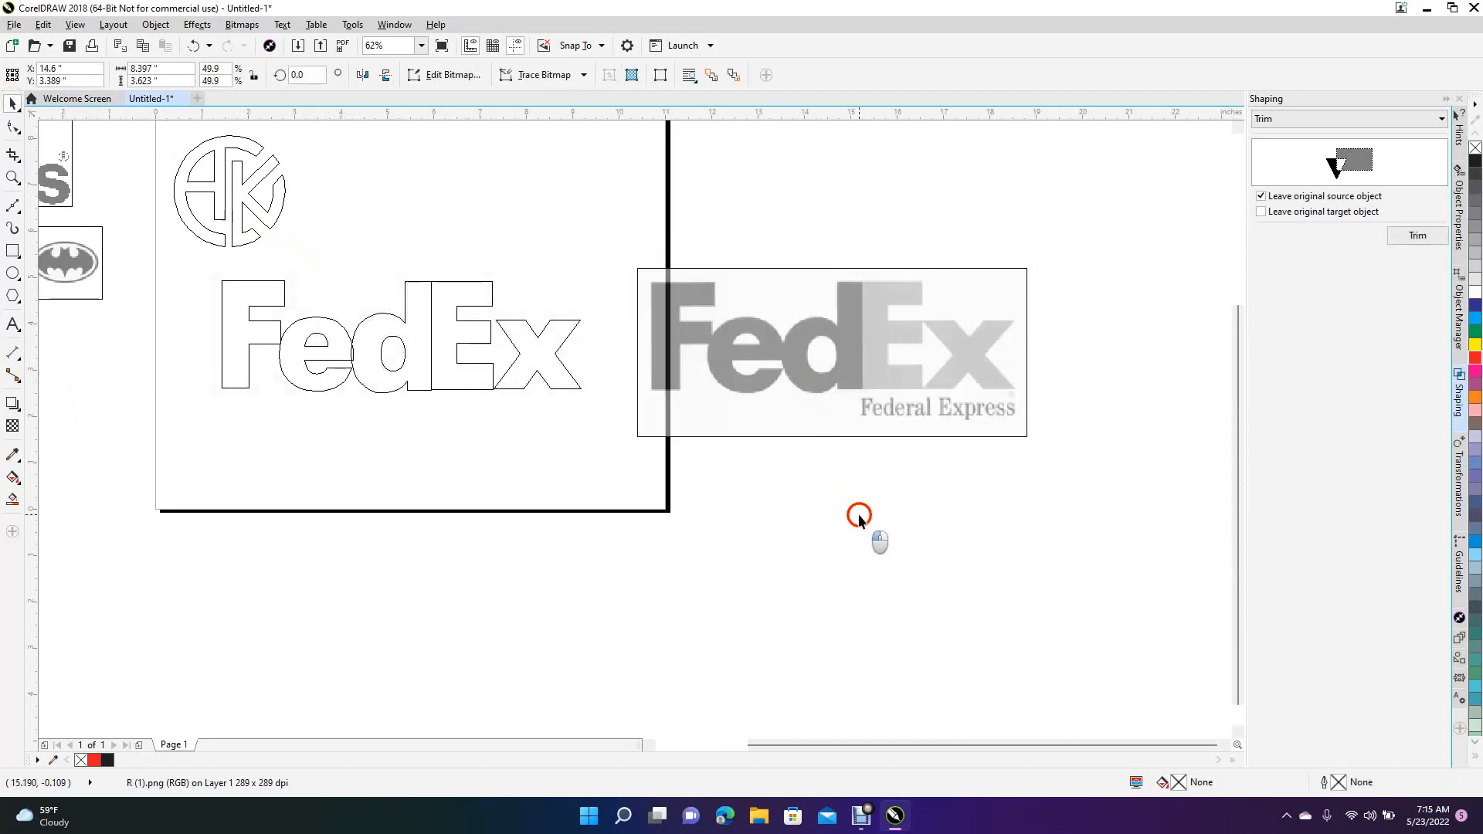
pyautogui.click(81, 25)
pyautogui.click(104, 95)
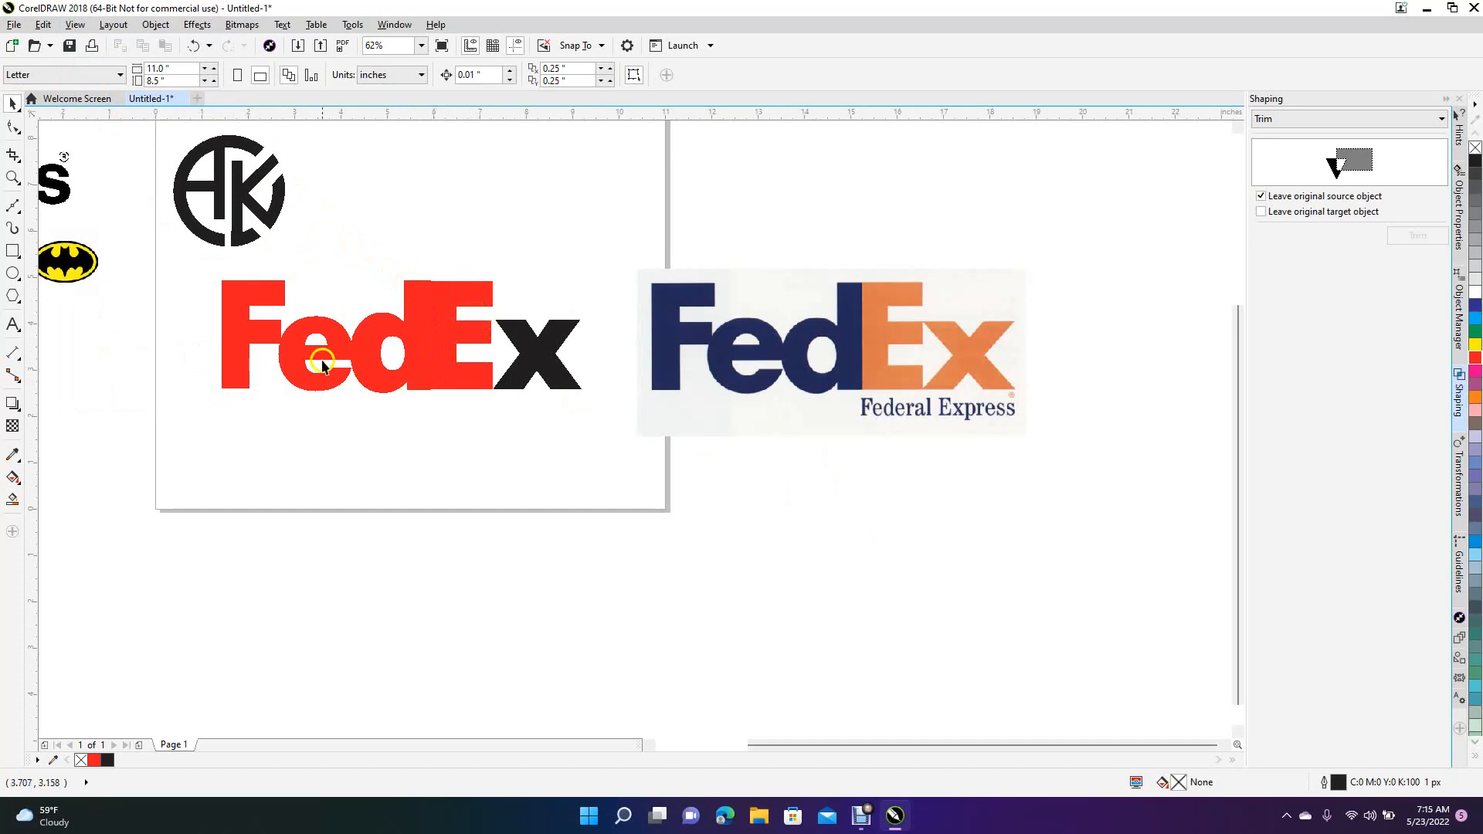
pyautogui.click(255, 338)
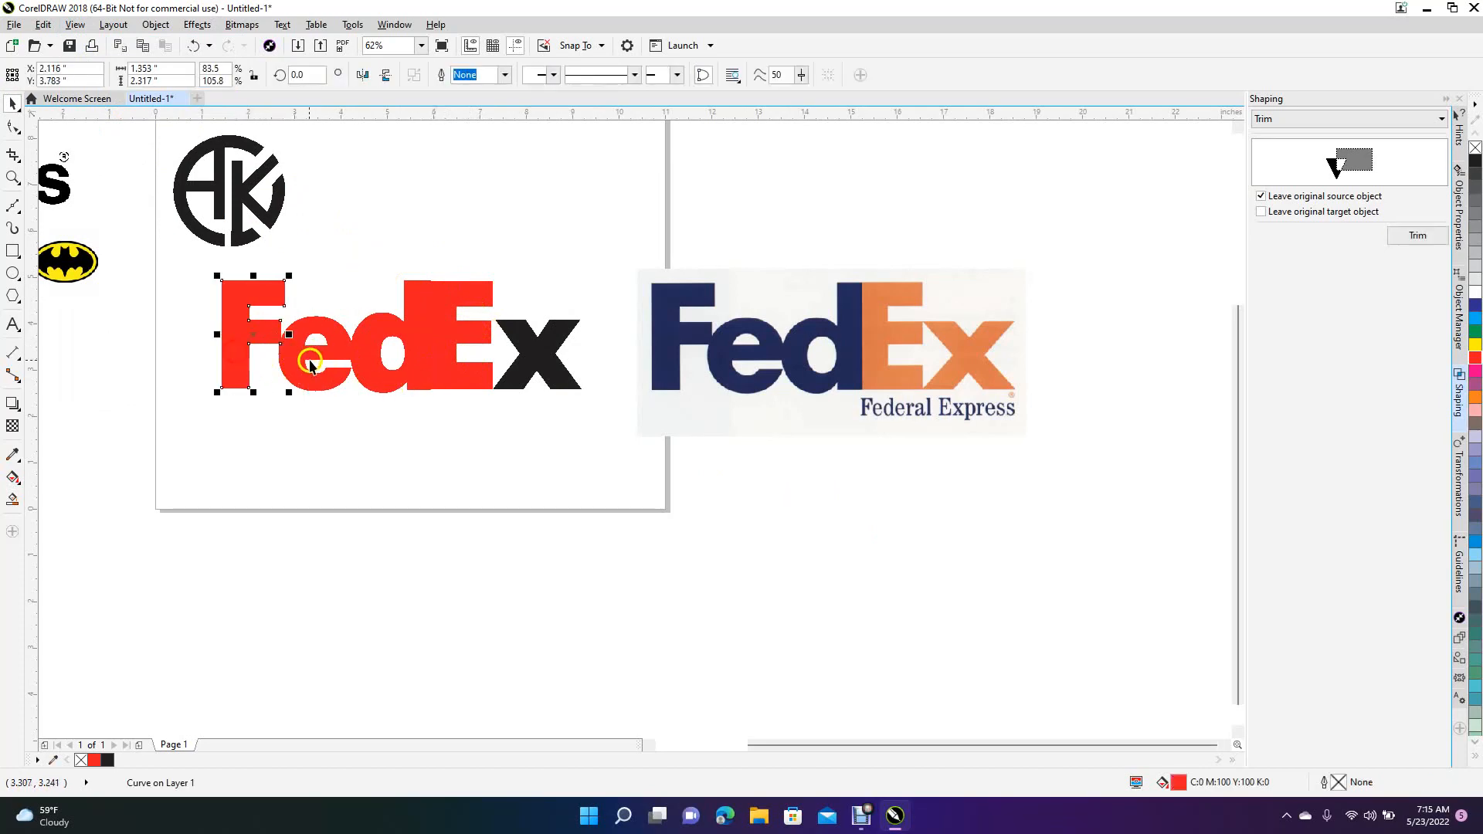
pyautogui.keyDown('shift'); pyautogui.click(324, 377); pyautogui.keyUp('shift')
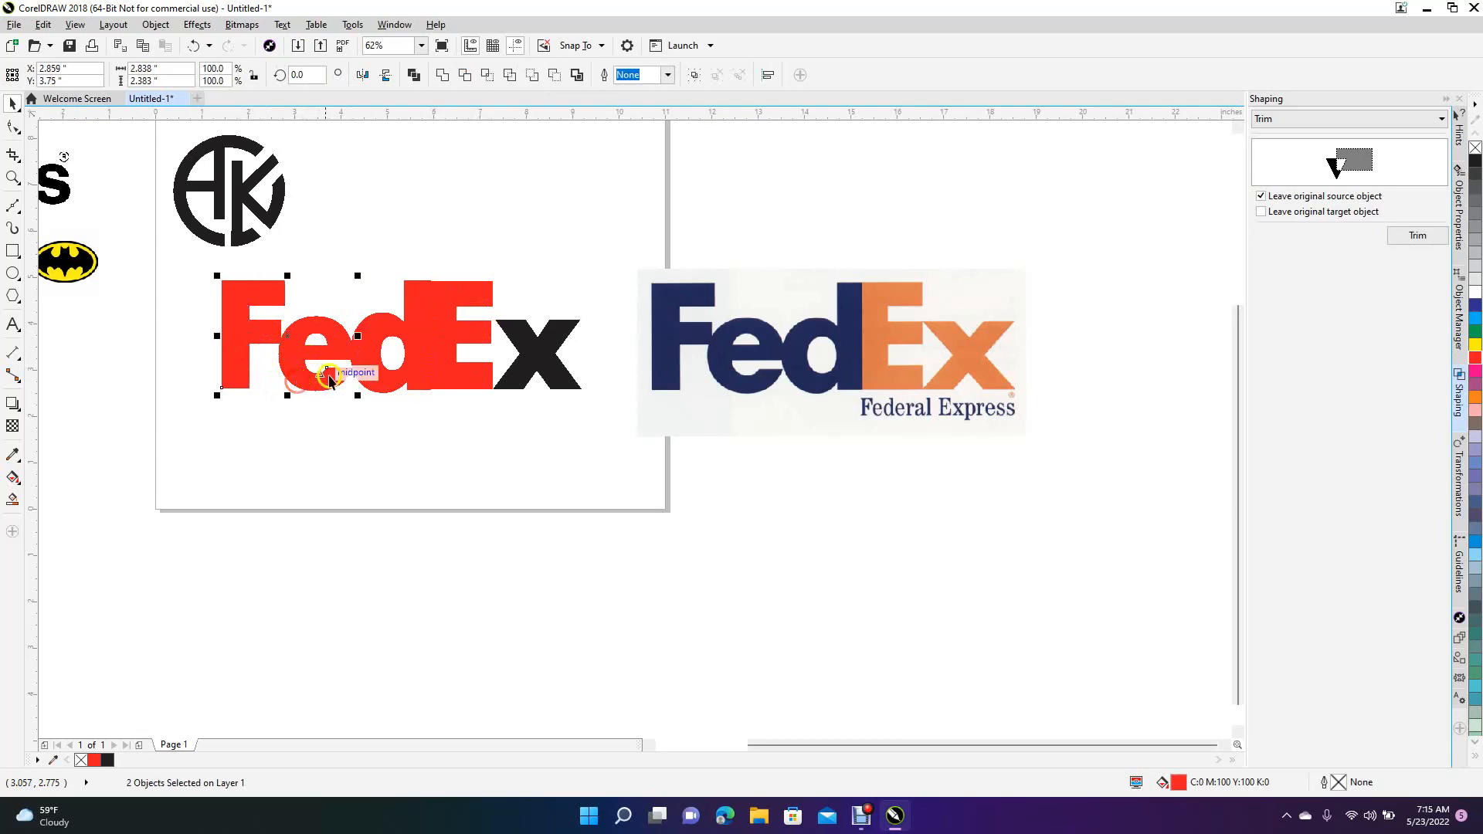
pyautogui.keyDown('shift'); pyautogui.click(384, 392); pyautogui.keyUp('shift')
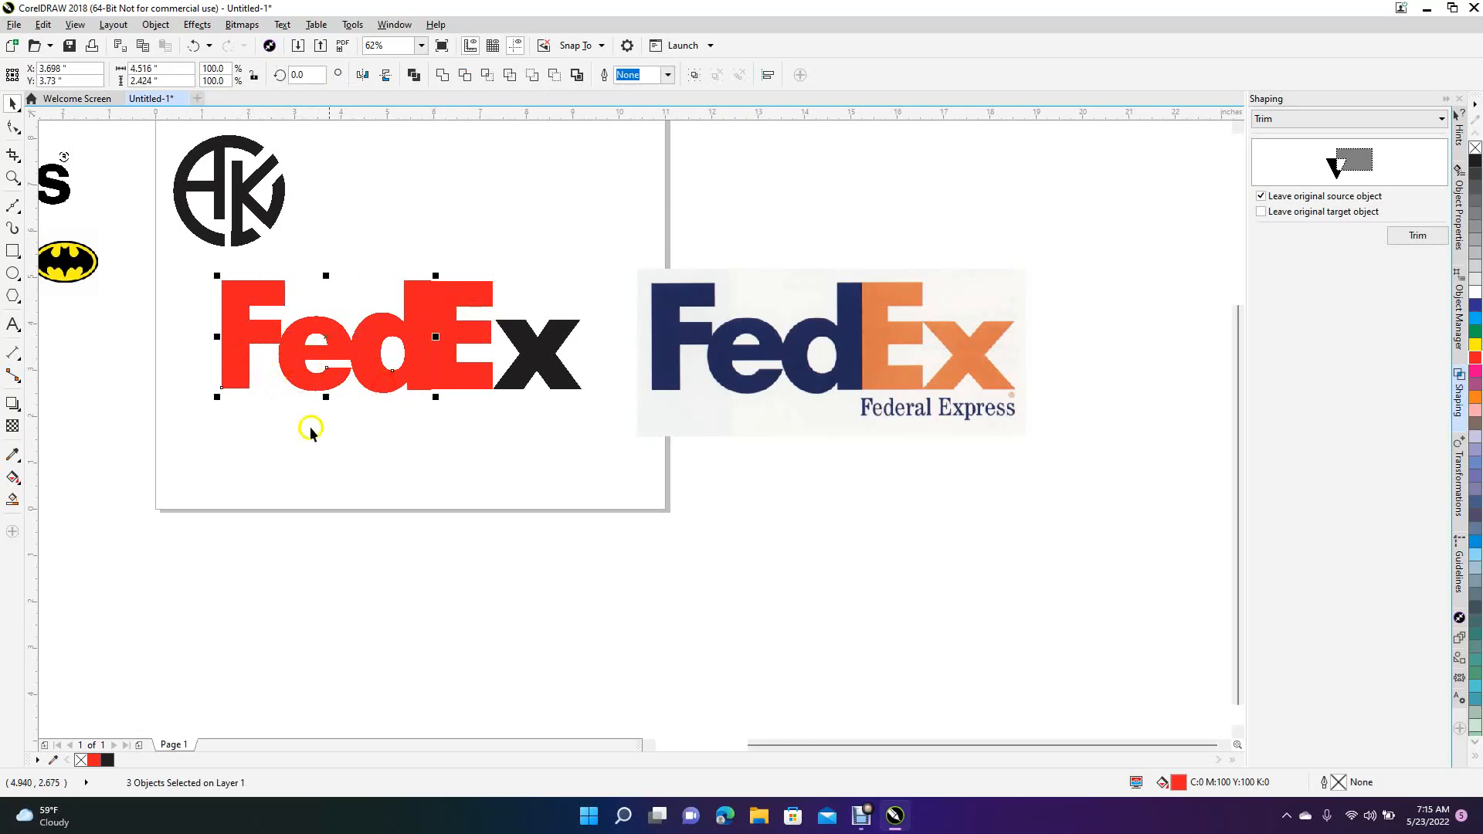
pyautogui.click(12, 456)
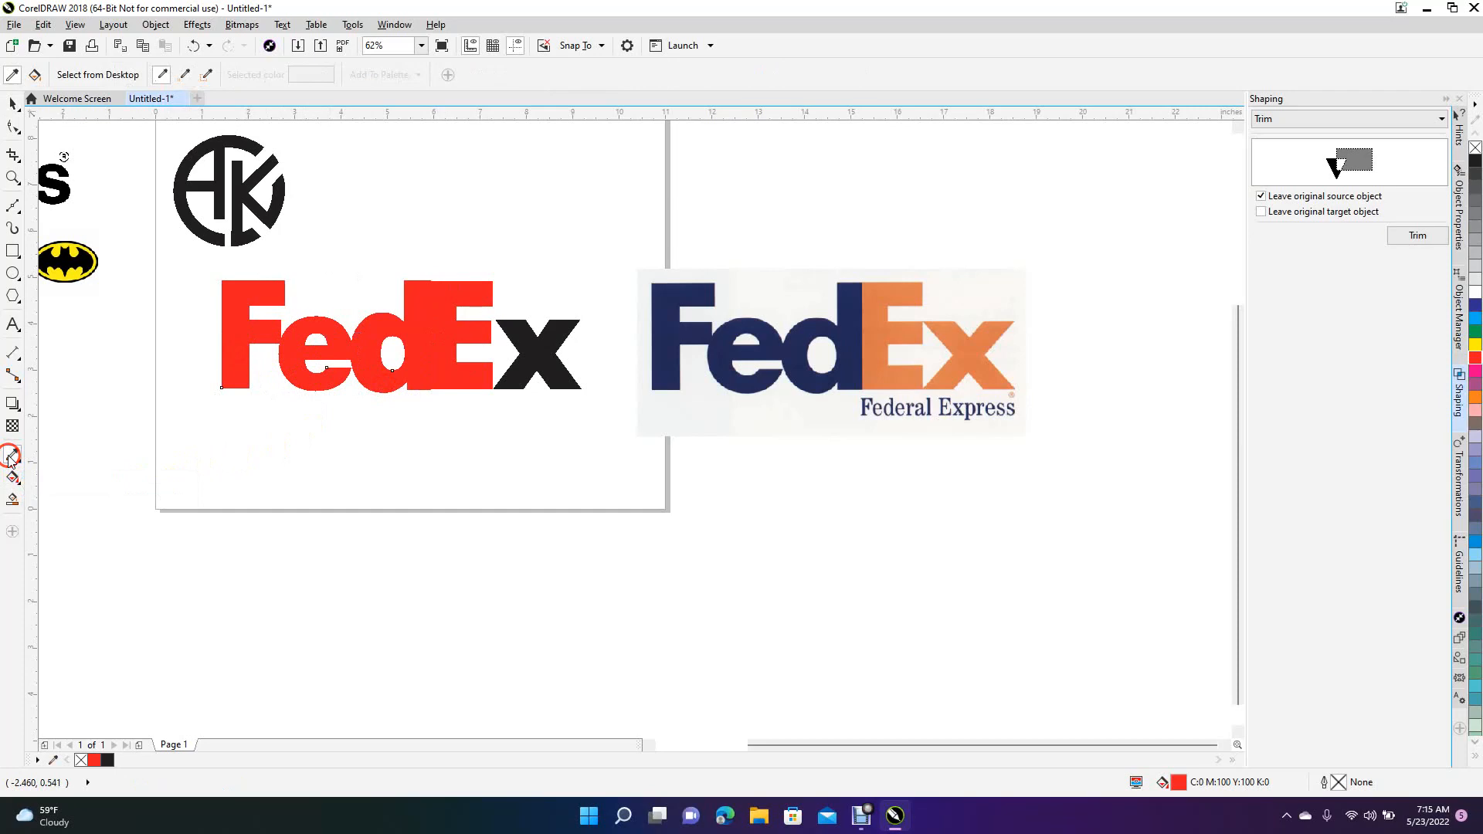
pyautogui.click(666, 327)
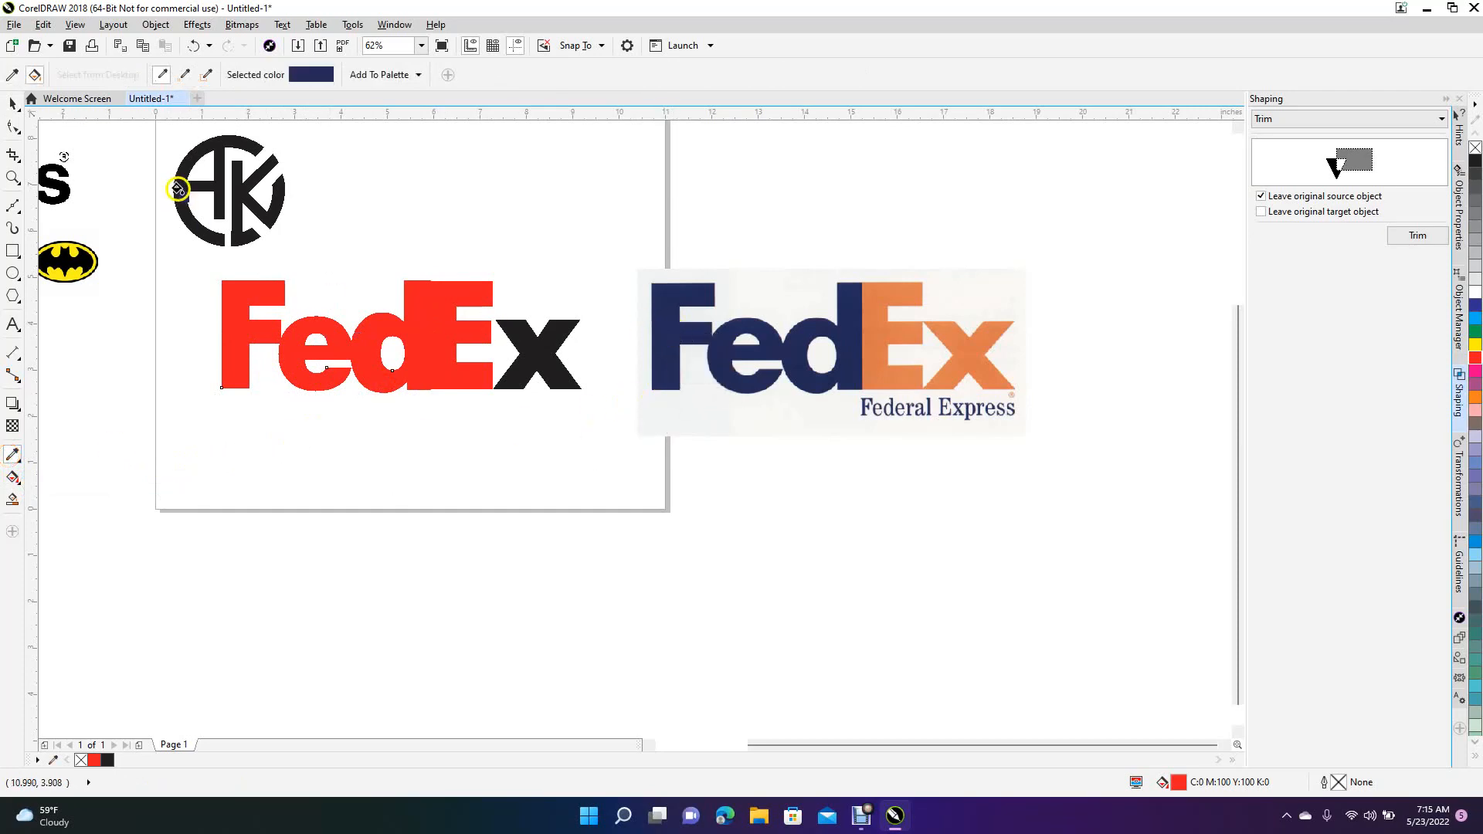
pyautogui.click(13, 109)
pyautogui.click(615, 517)
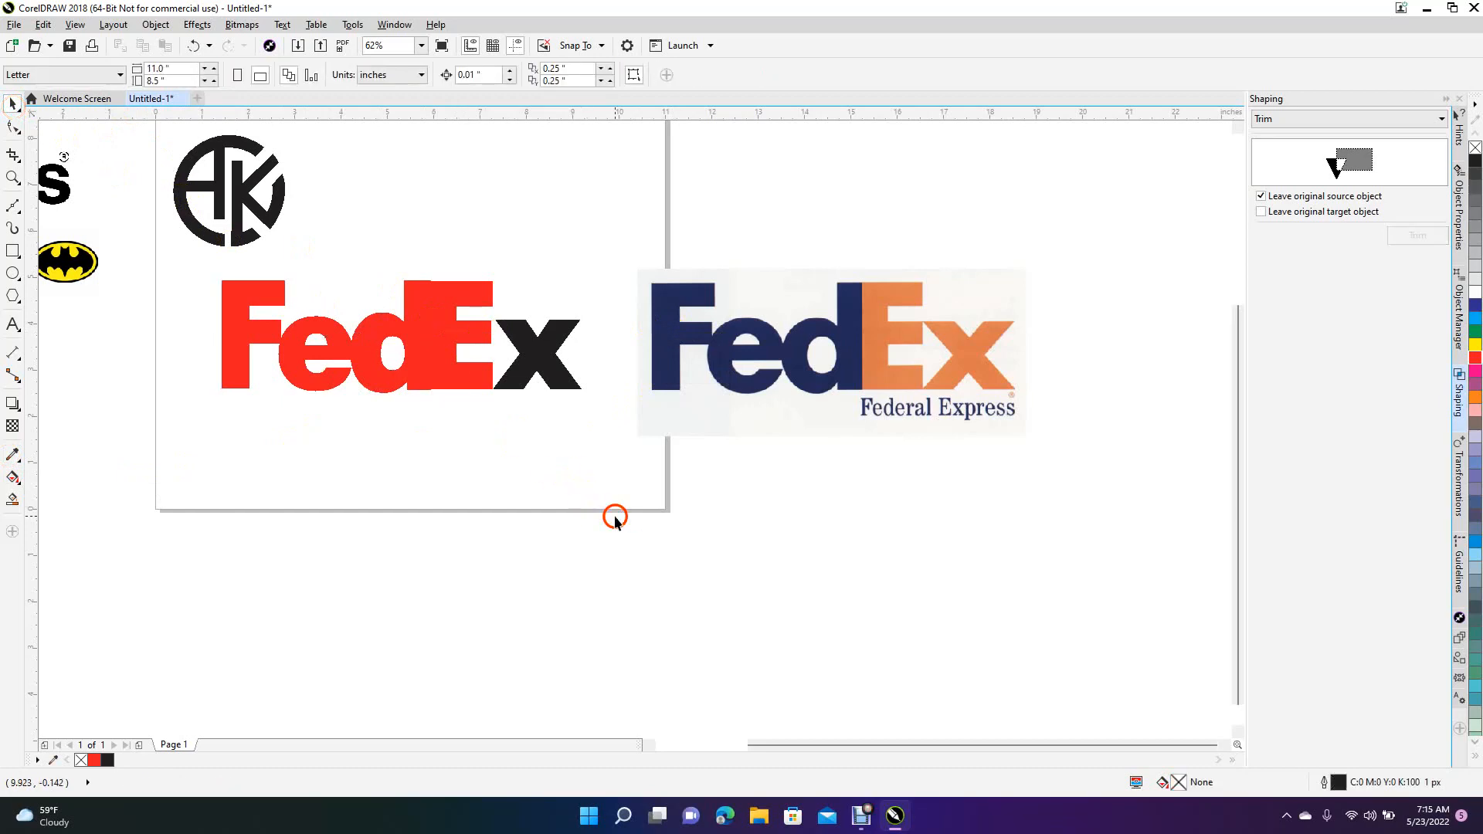
# Step: Fill the letters F, e and d with the palette blue C:100 M:100 Y:0 K:0
pyautogui.click(242, 350)
pyautogui.keyDown('shift'); pyautogui.click(306, 357); pyautogui.keyUp('shift')
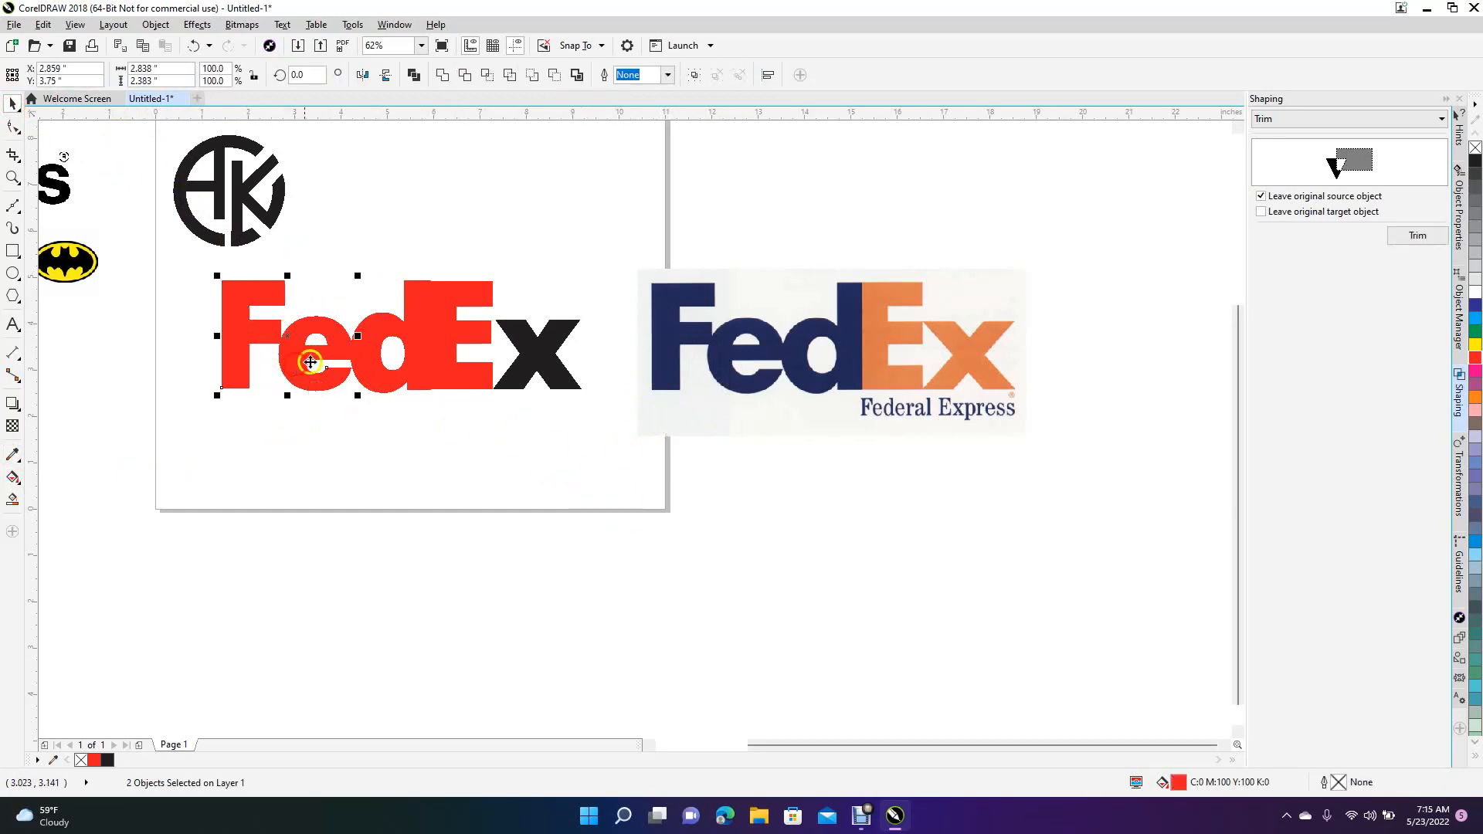
pyautogui.keyDown('shift'); pyautogui.click(360, 364); pyautogui.keyUp('shift')
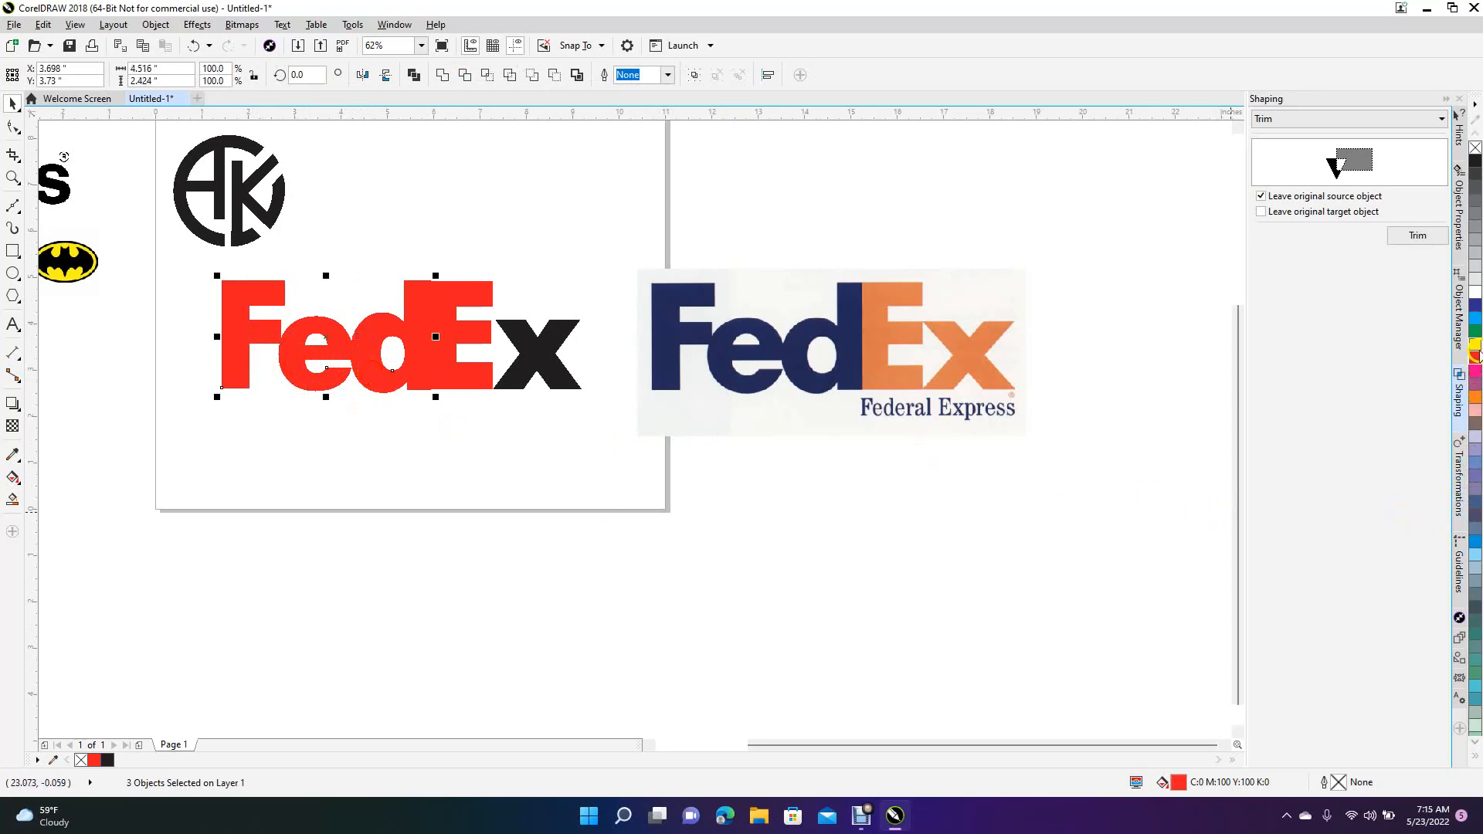
pyautogui.click(1476, 307)
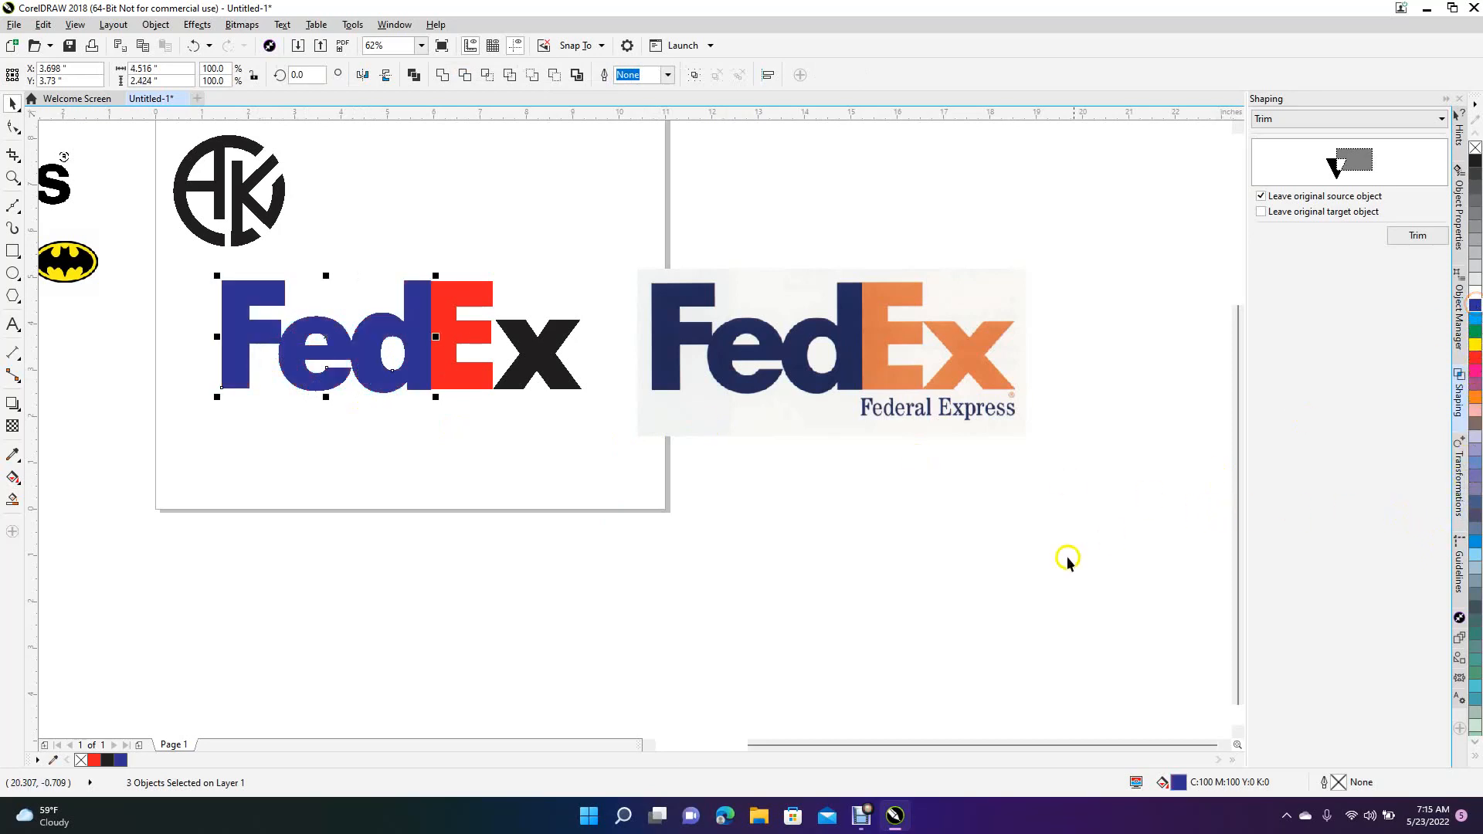
pyautogui.click(855, 638)
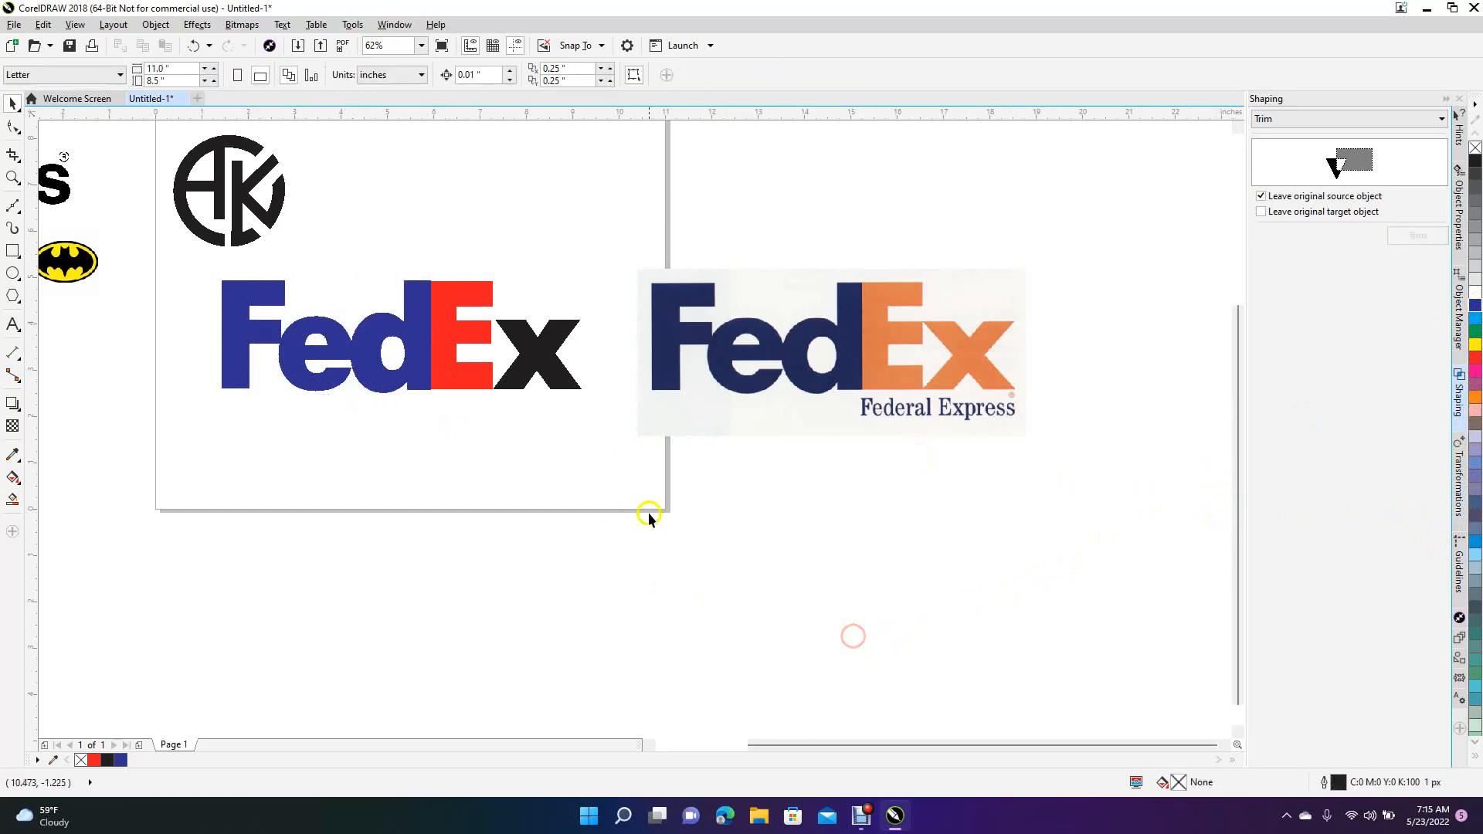
# Step: Fill the letters E and x with the palette orange C:0 M:60 Y:100 K:0
pyautogui.click(451, 375)
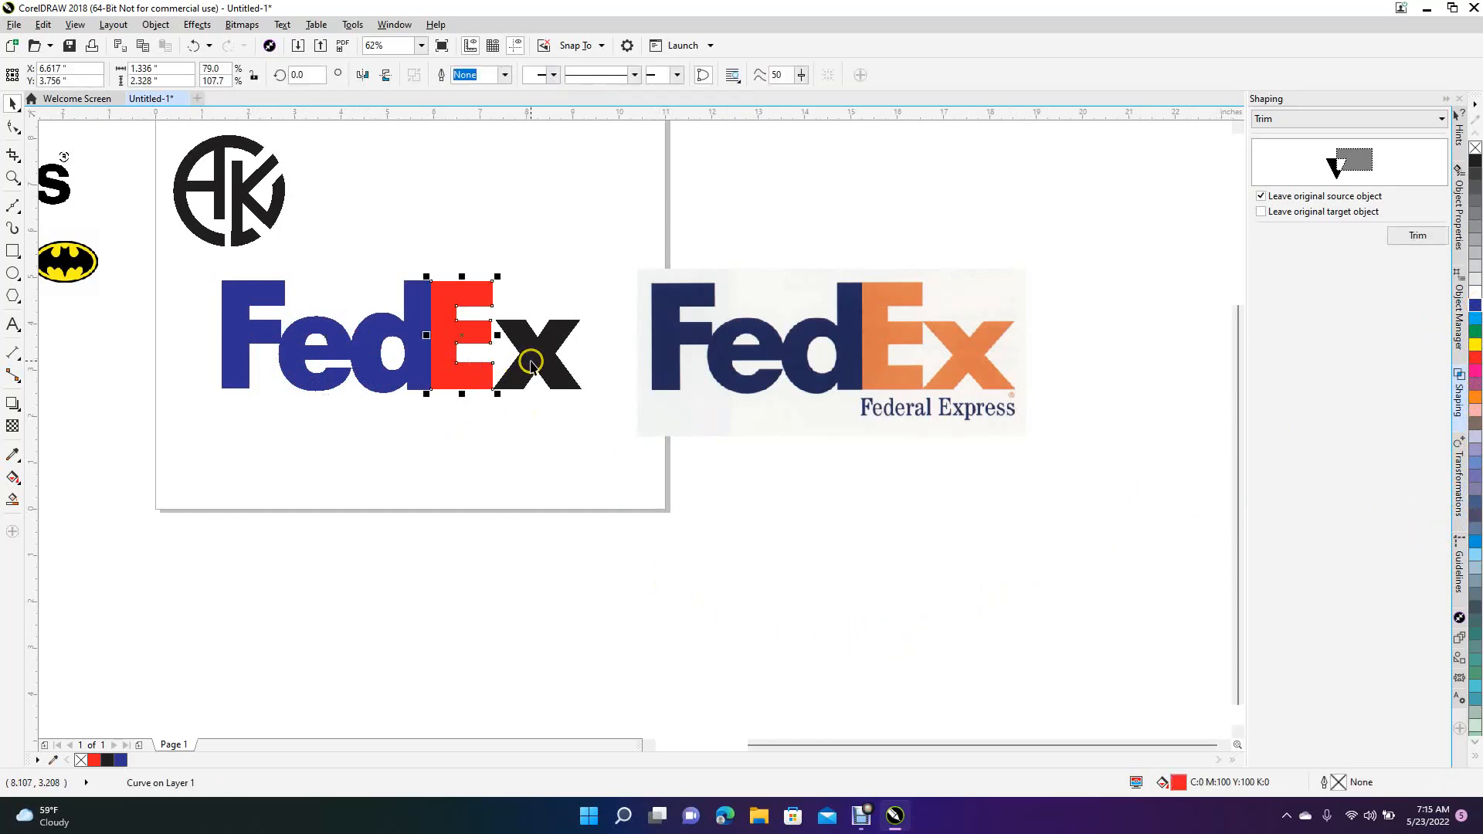
pyautogui.keyDown('shift'); pyautogui.click(532, 363); pyautogui.keyUp('shift')
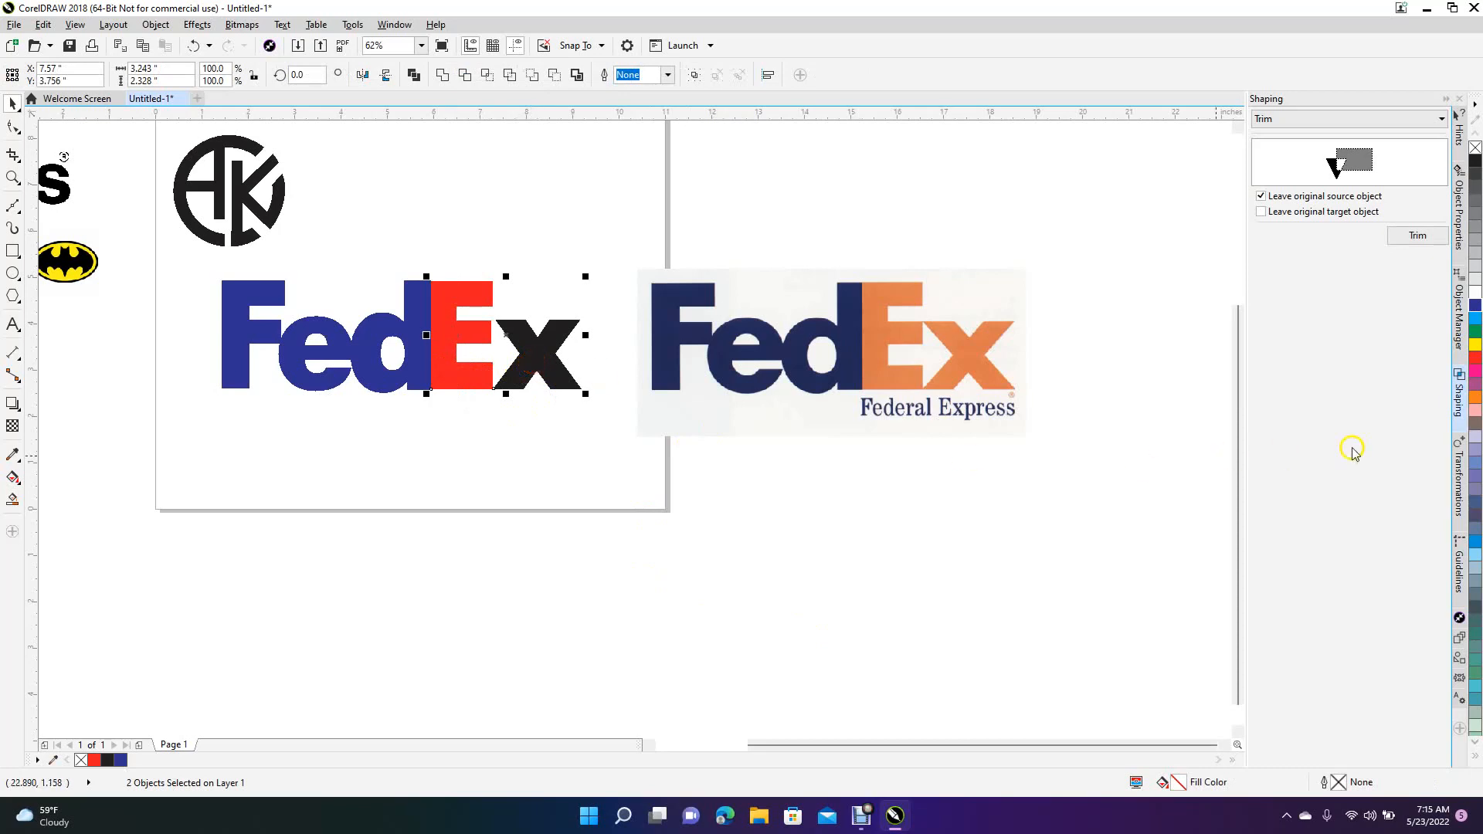
pyautogui.click(1476, 398)
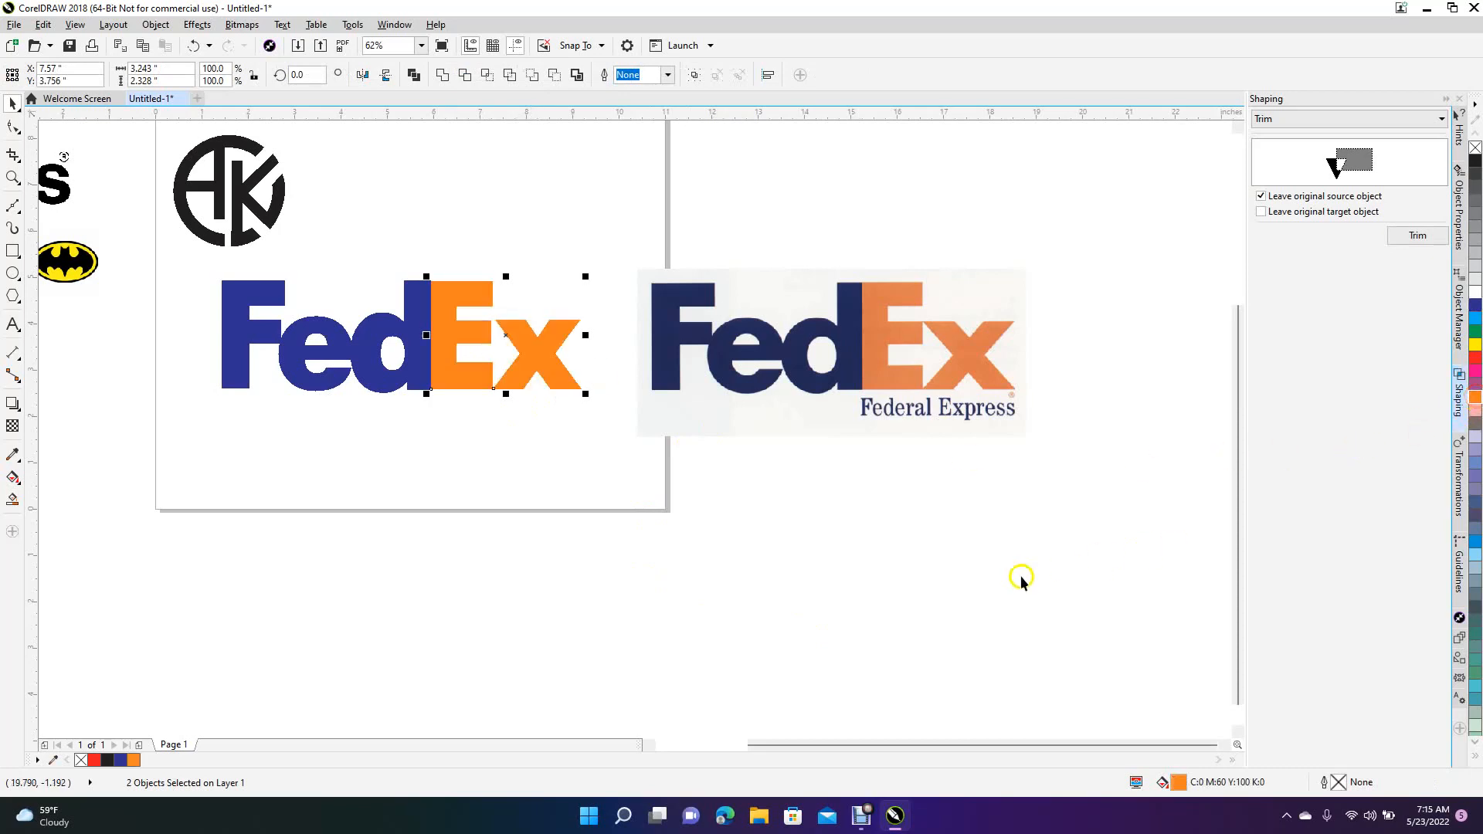
pyautogui.click(915, 599)
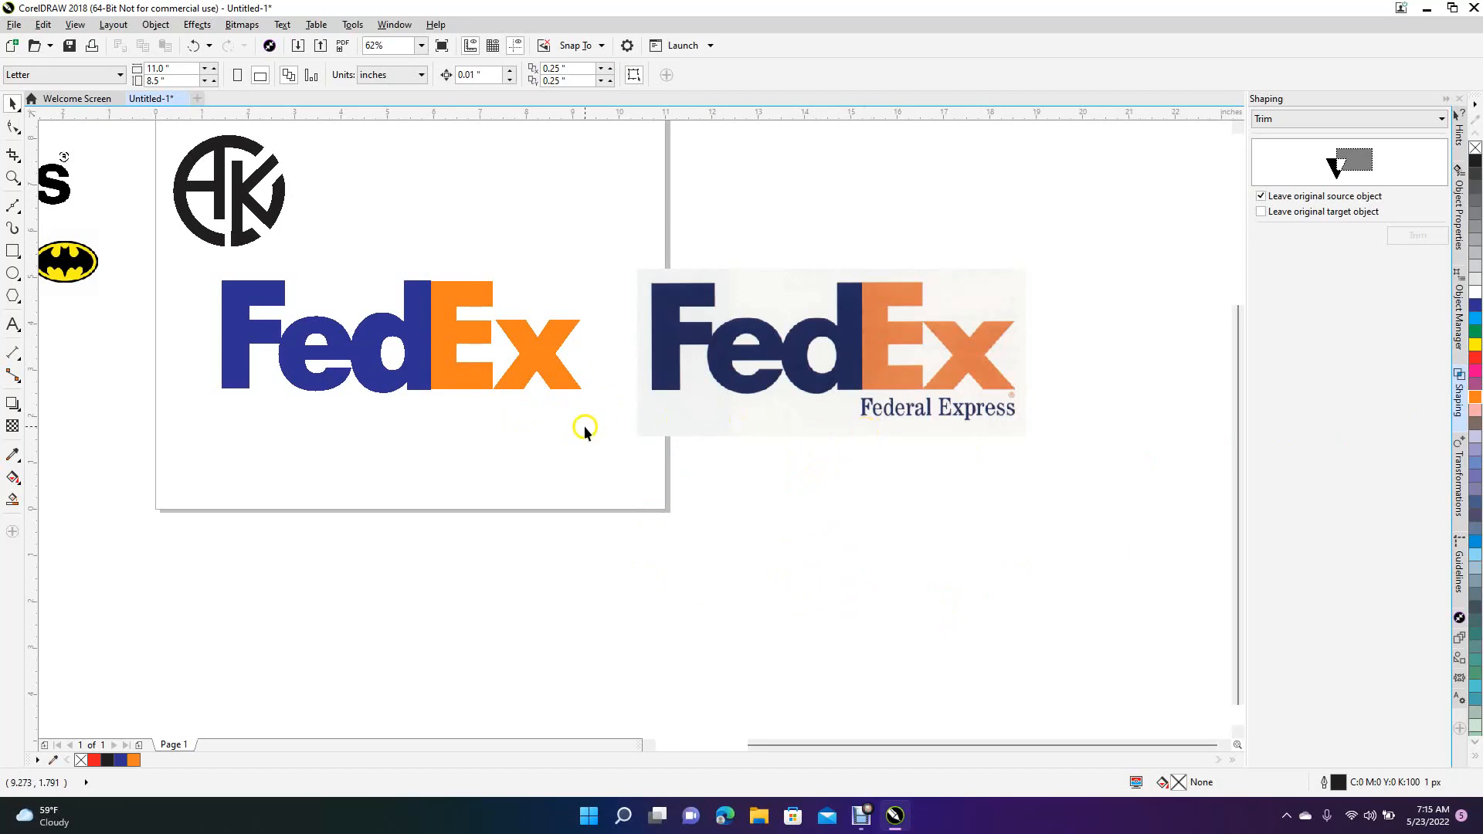
# Step: Add the artistic text "Federal Express" just below the FedEx bitmap
pyautogui.click(878, 423)
pyautogui.scroll(2, 874, 463)
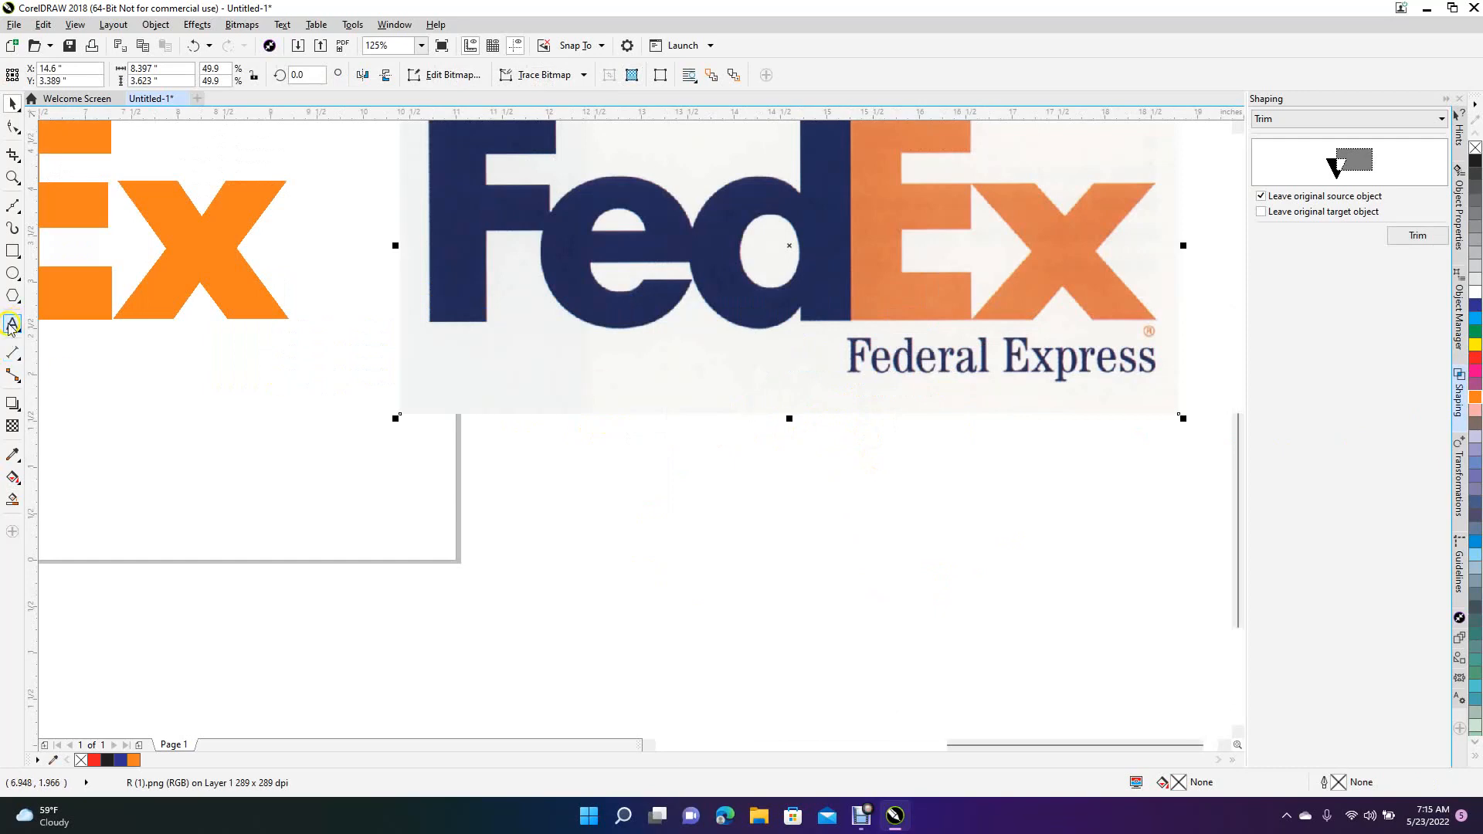
pyautogui.click(12, 324)
pyautogui.click(854, 466)
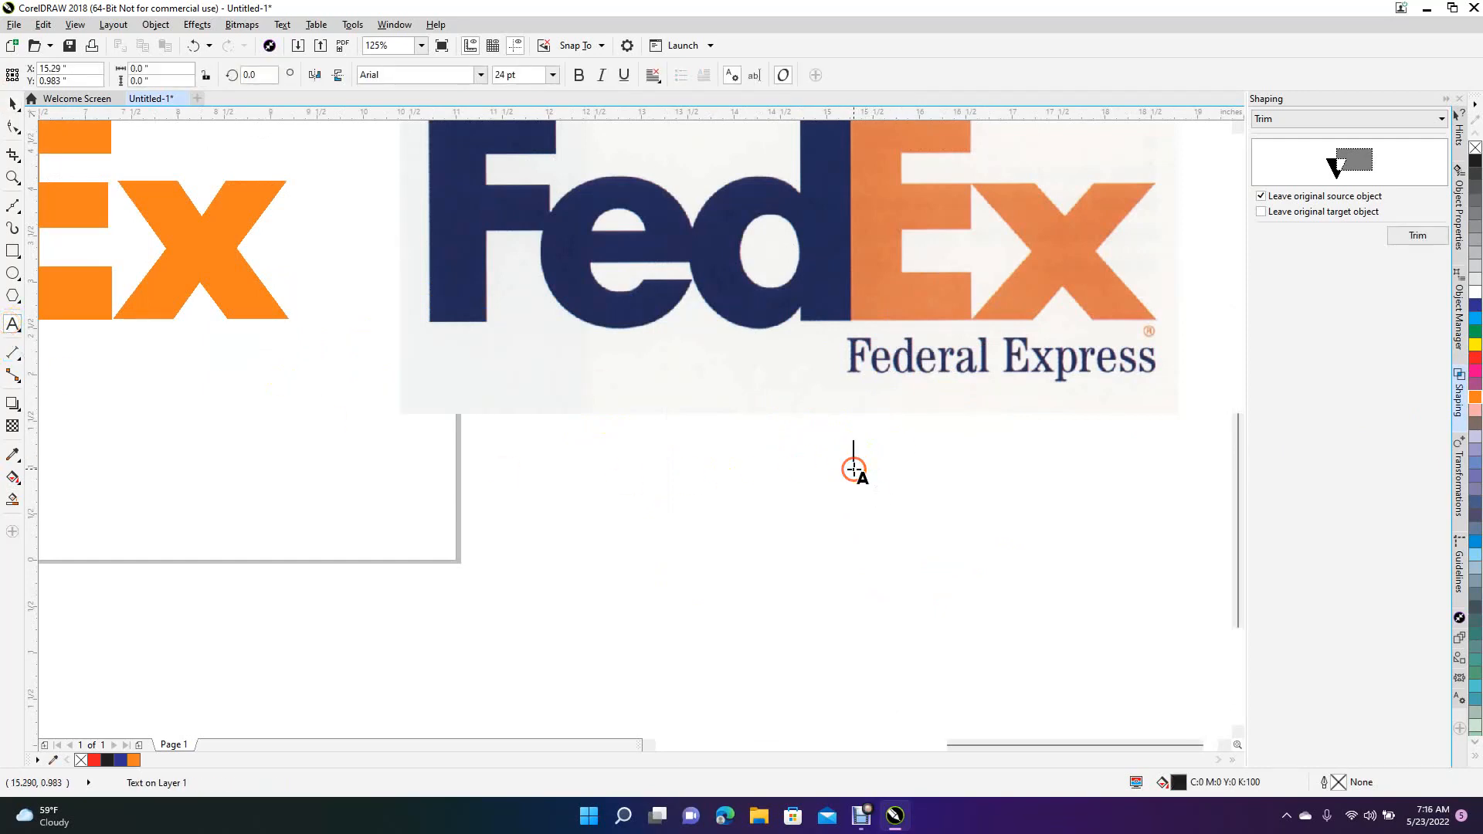
pyautogui.write('Federal Express')
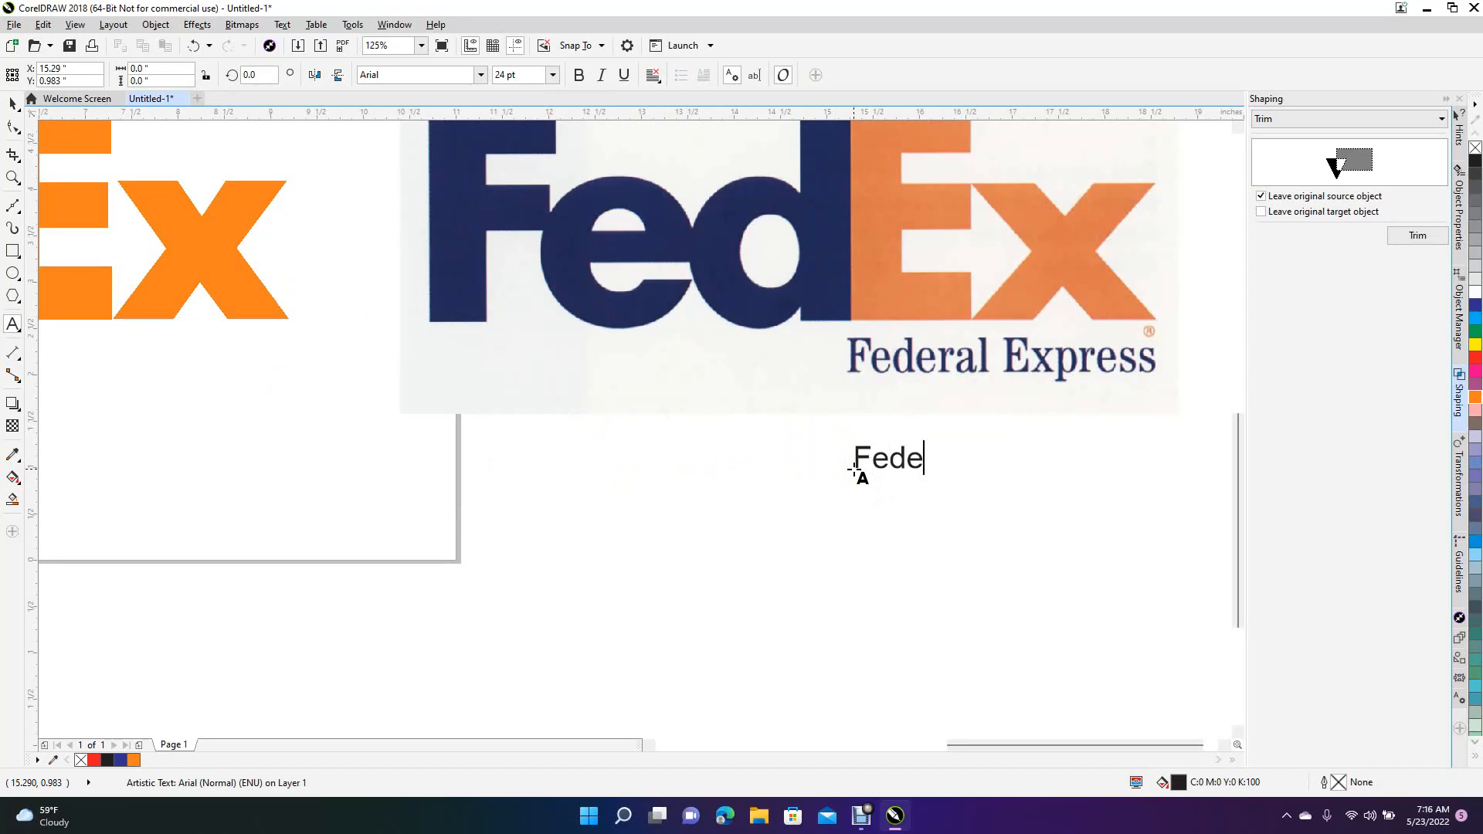
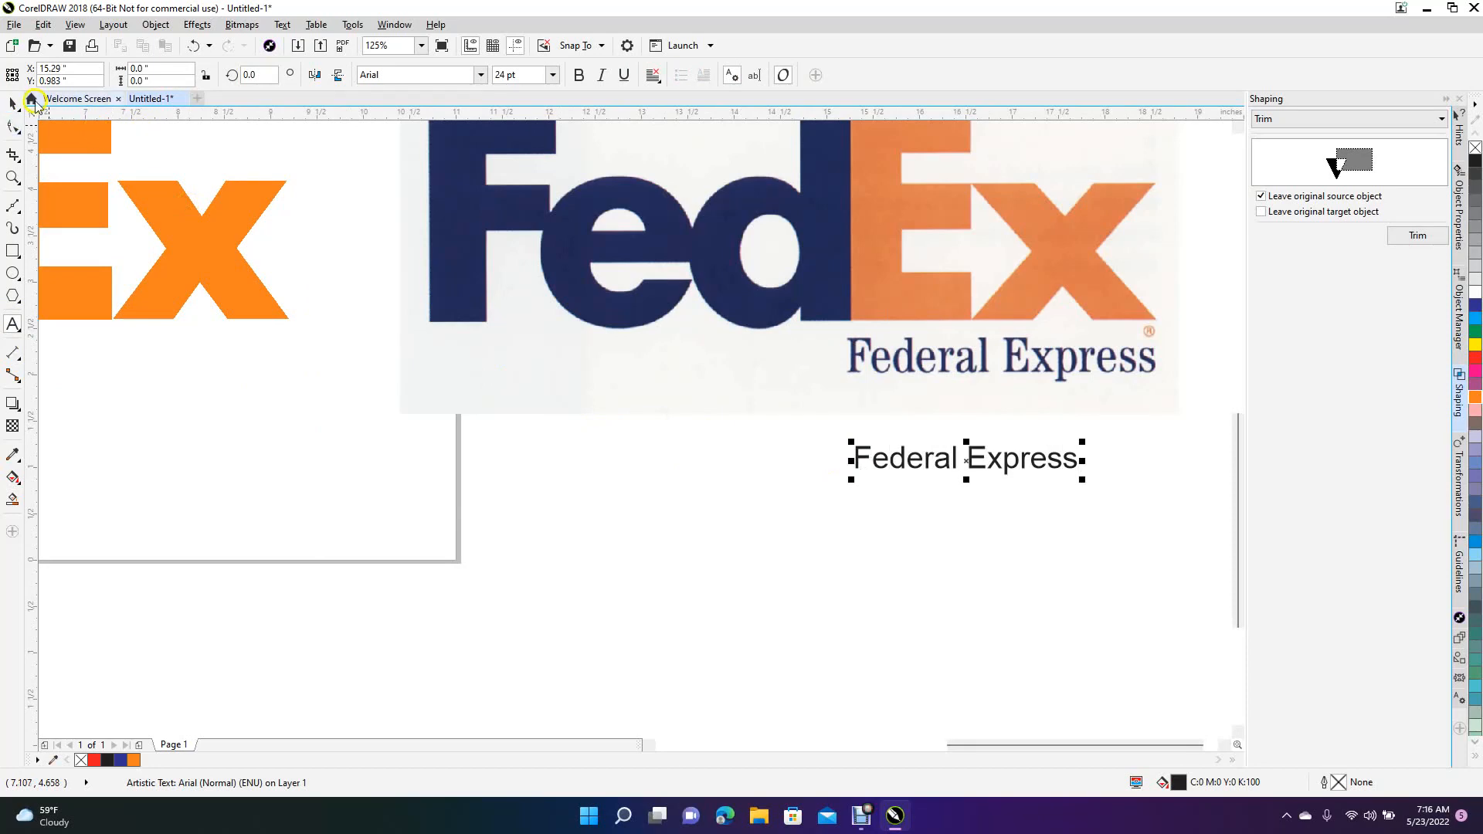
pyautogui.click(13, 102)
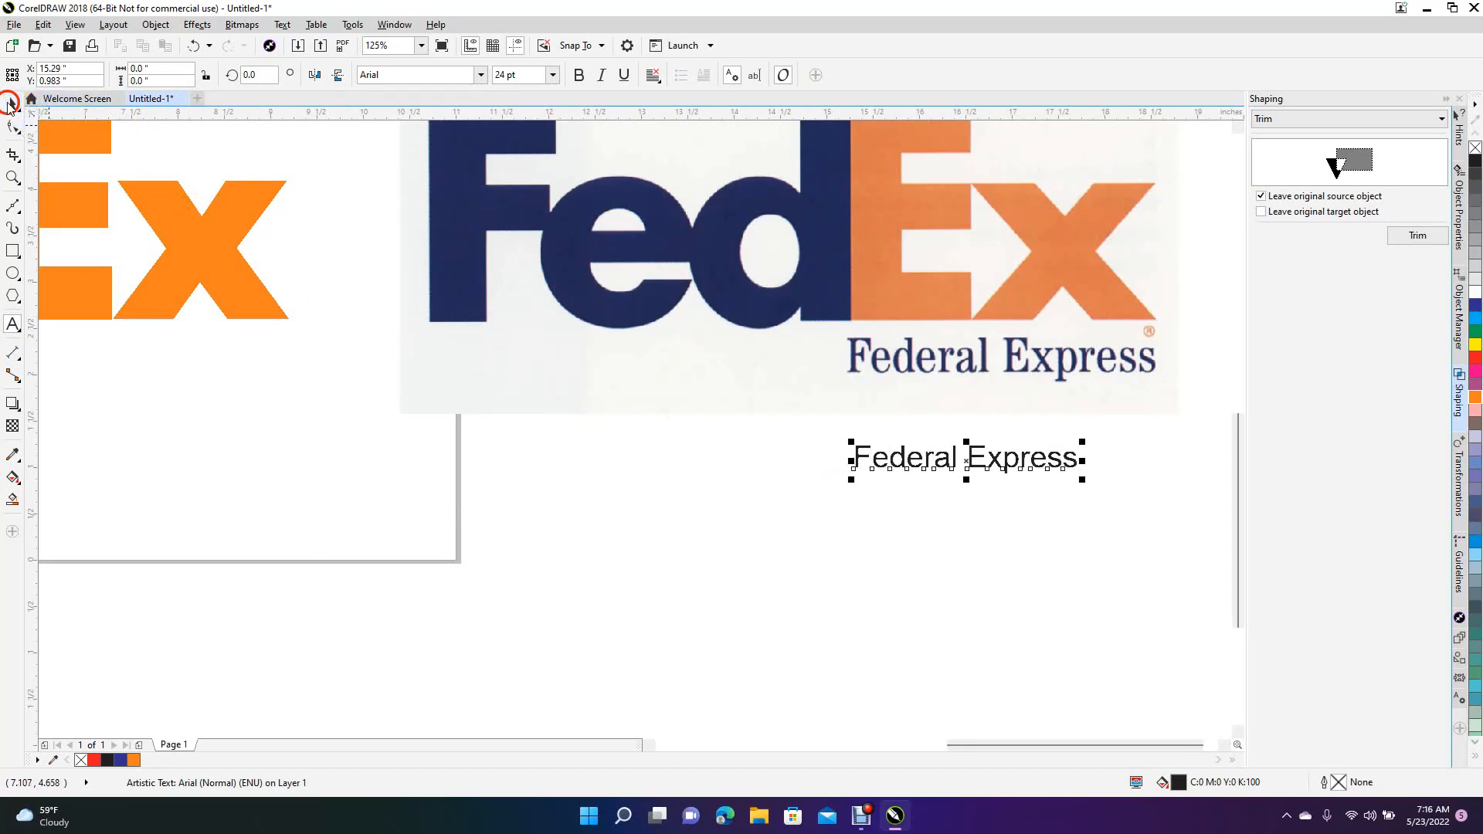
# Step: Set the Federal Express text's font to Clarendon BT and fill it with red C:0 M:100 Y:100 K:0
pyautogui.click(480, 76)
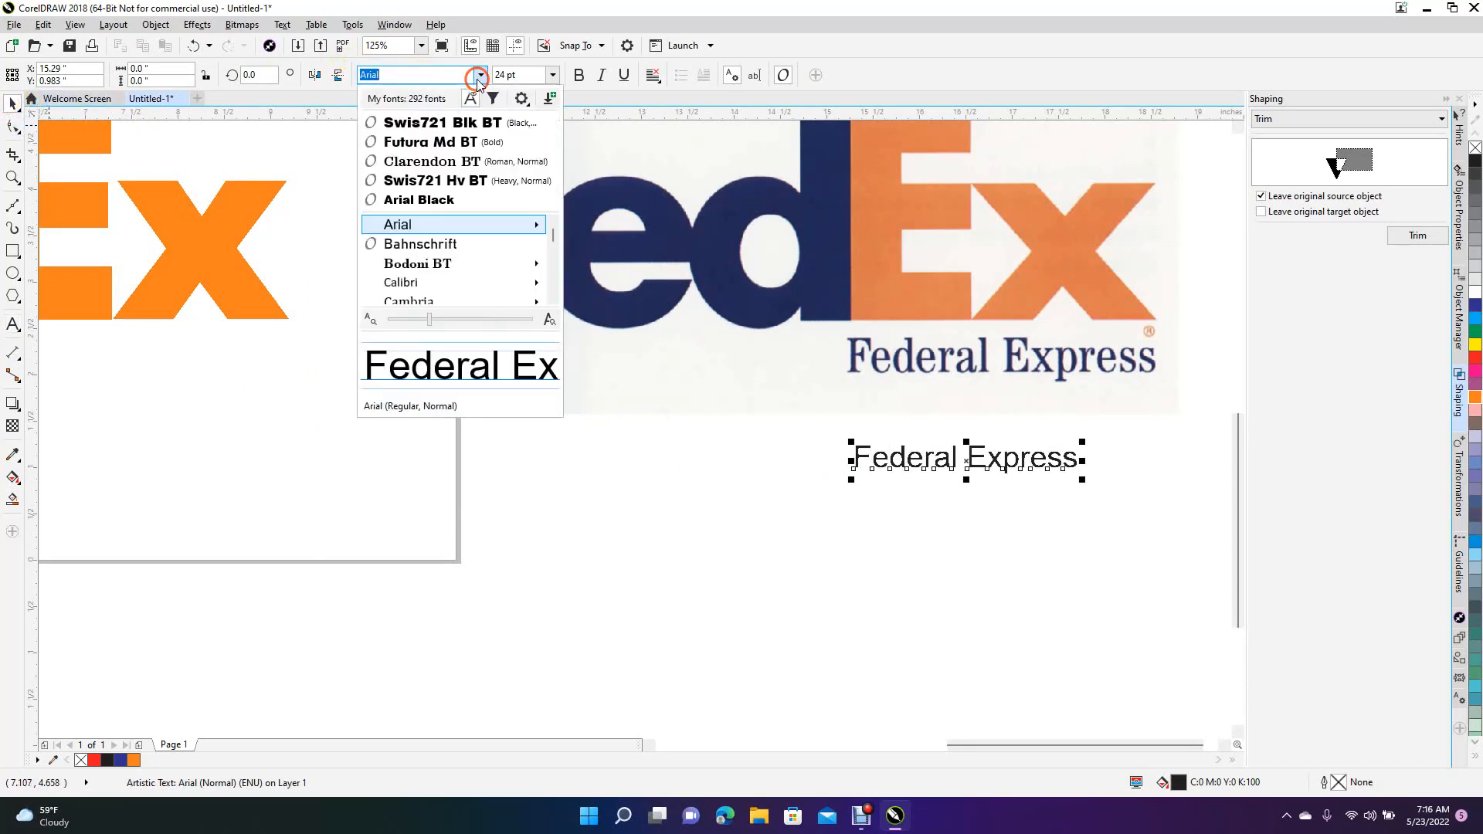
pyautogui.click(424, 161)
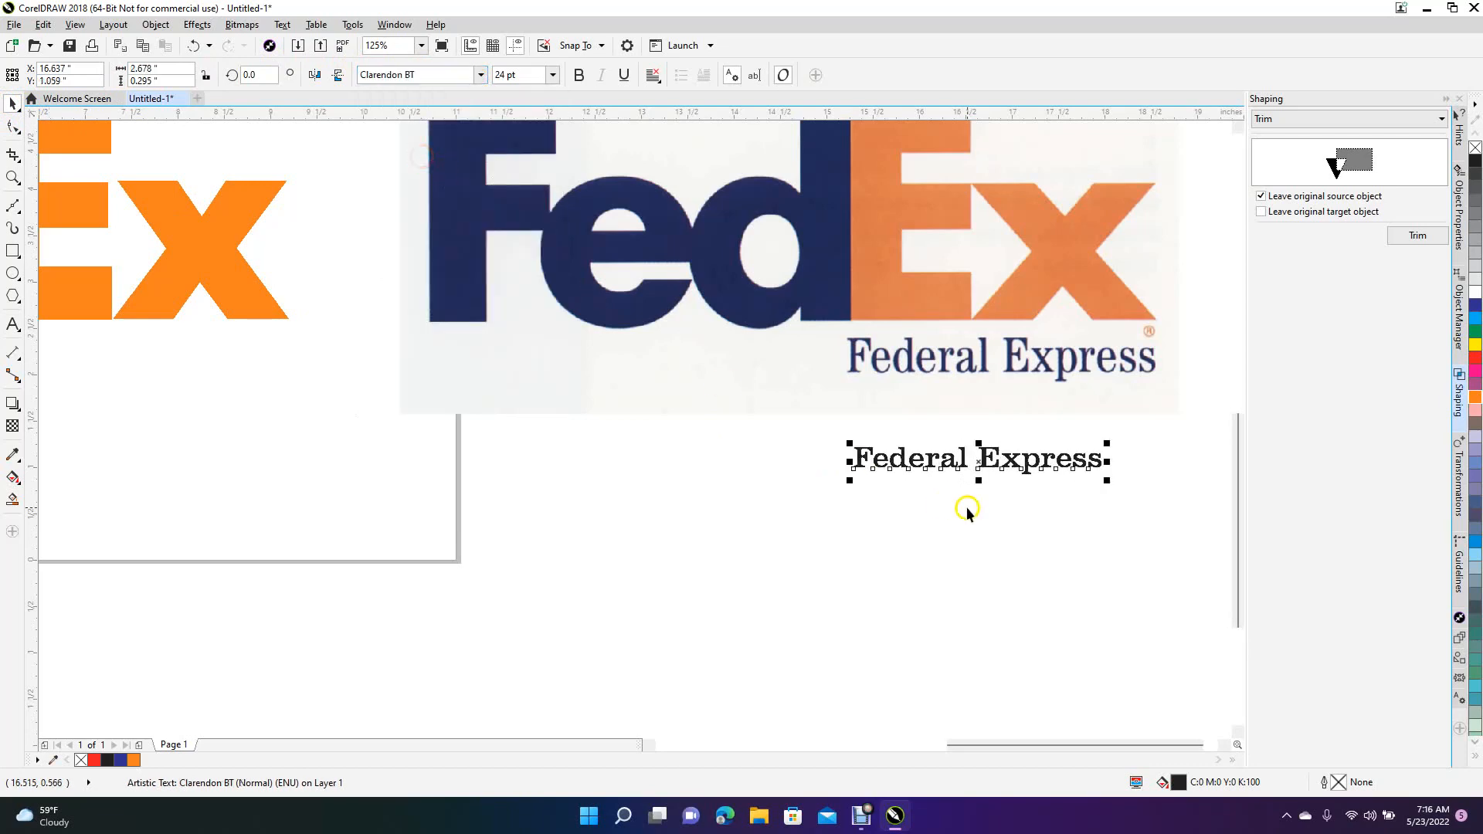
pyautogui.click(1476, 358)
# Step: Place the text over the bitmap's Federal Express line and stretch it to match, about 3.292 by 0.525 inches
pyautogui.moveTo(945, 464); pyautogui.dragTo(972, 330)
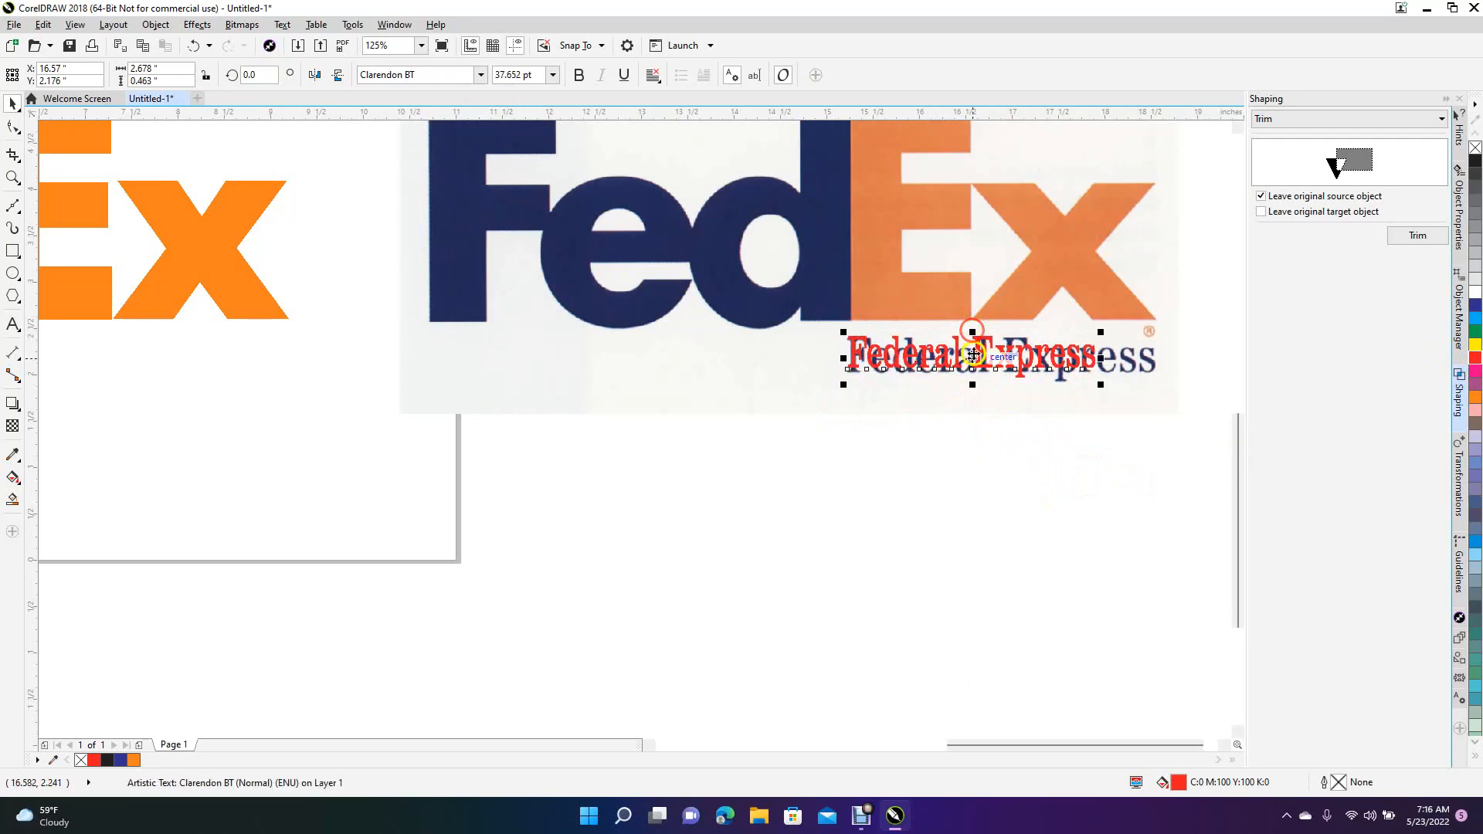
pyautogui.moveTo(972, 385)
pyautogui.mouseDown()
pyautogui.moveTo(984, 404)
pyautogui.moveTo(973, 390)
pyautogui.mouseUp()
pyautogui.moveTo(1101, 361); pyautogui.dragTo(1158, 363)
pyautogui.click(1117, 457)
pyautogui.click(1114, 457)
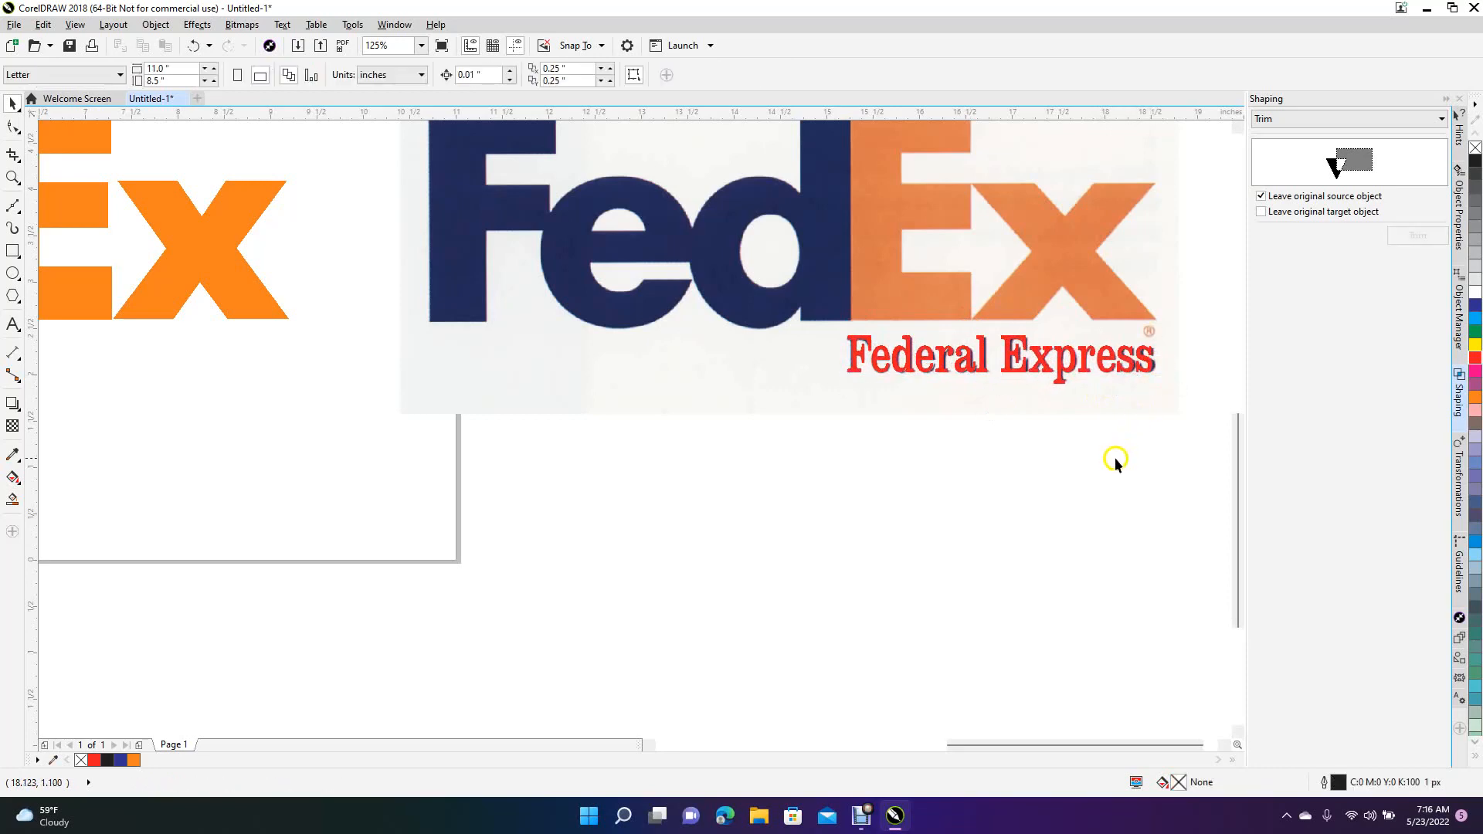
# Step: Move the Federal Express text beneath the vector Ex and fill it with blue C:100 M:100 Y:0 K:0
pyautogui.click(1177, 416)
pyautogui.click(886, 472)
pyautogui.moveTo(944, 370); pyautogui.dragTo(81, 363)
pyautogui.moveTo(81, 370); pyautogui.dragTo(82, 372)
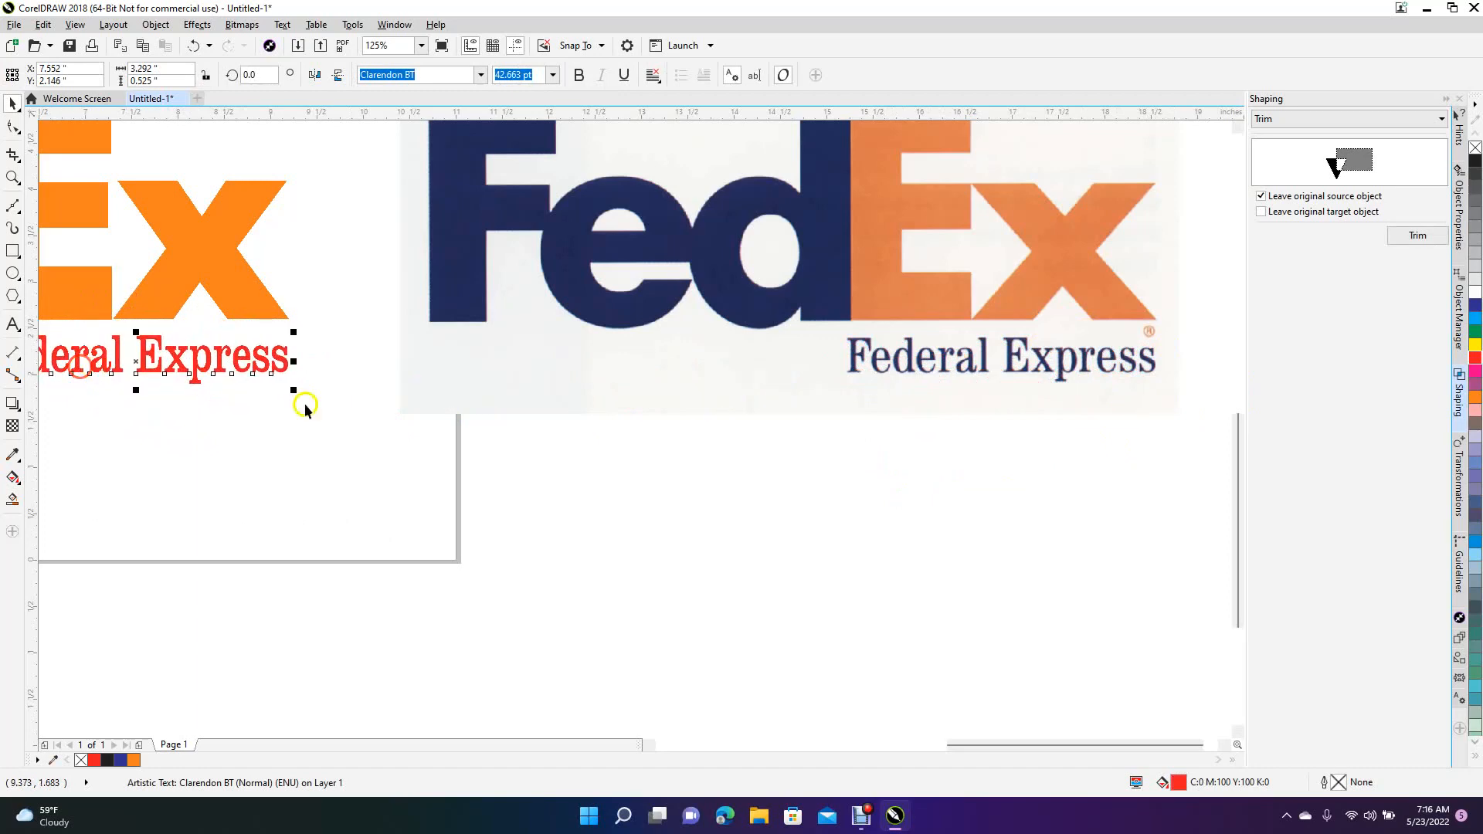
pyautogui.click(1475, 305)
pyautogui.click(828, 598)
# Step: Delete the FedEx bitmap and group the five vector letters with the Federal Express text
pyautogui.click(712, 381)
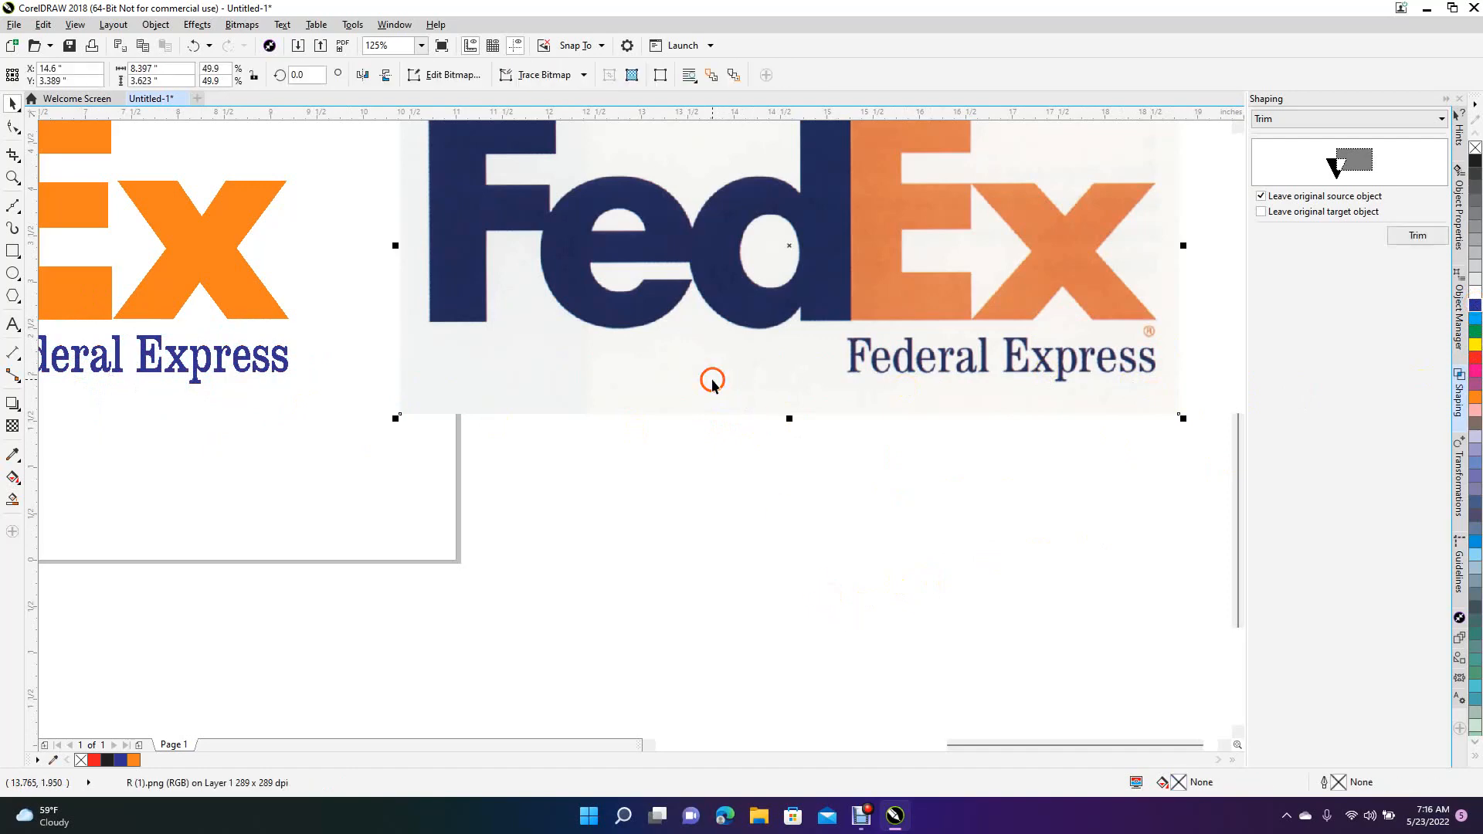
pyautogui.press('Delete')
pyautogui.scroll(-3, 712, 379)
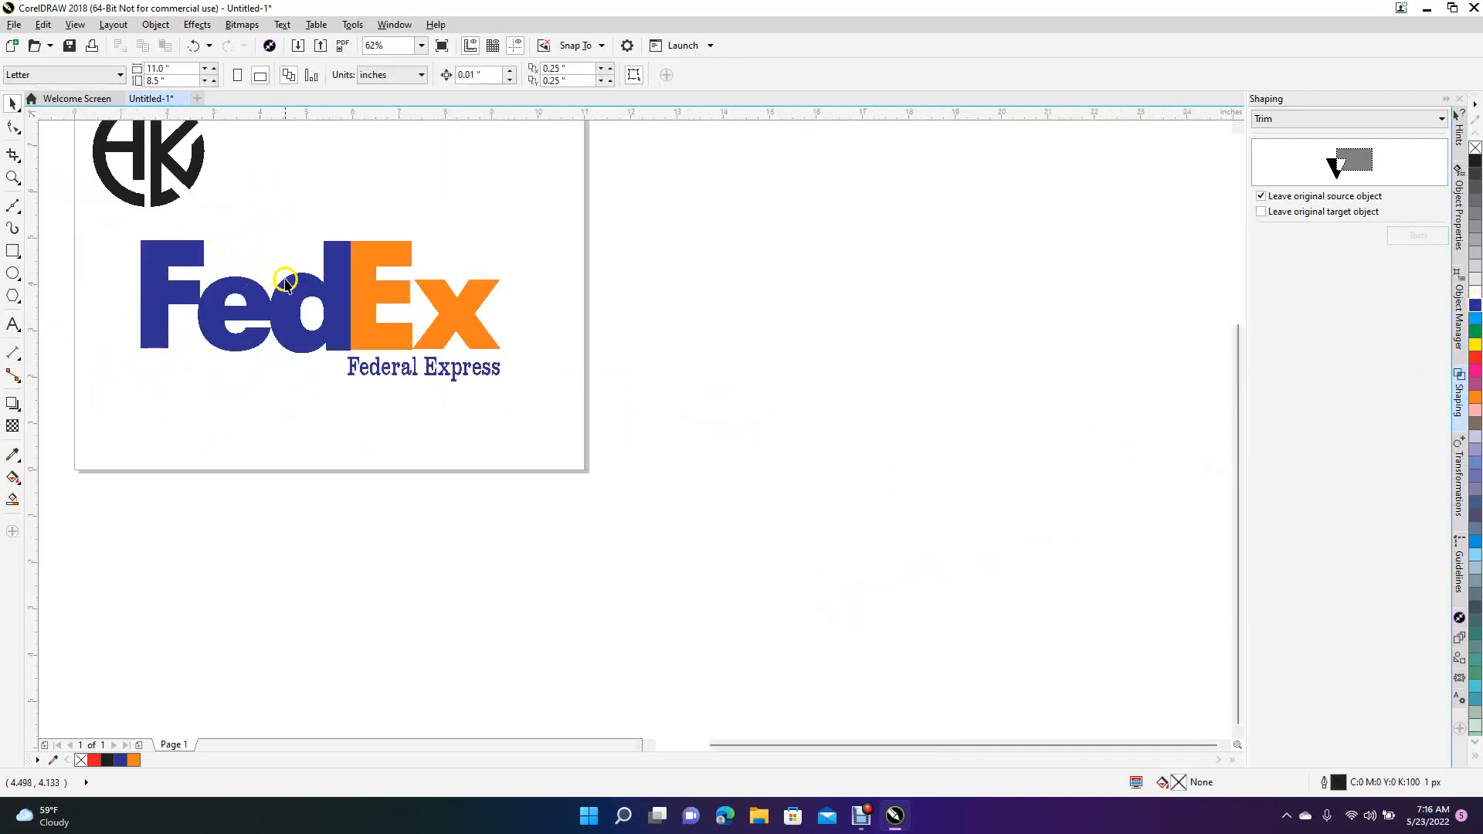
pyautogui.moveTo(99, 228); pyautogui.dragTo(761, 543)
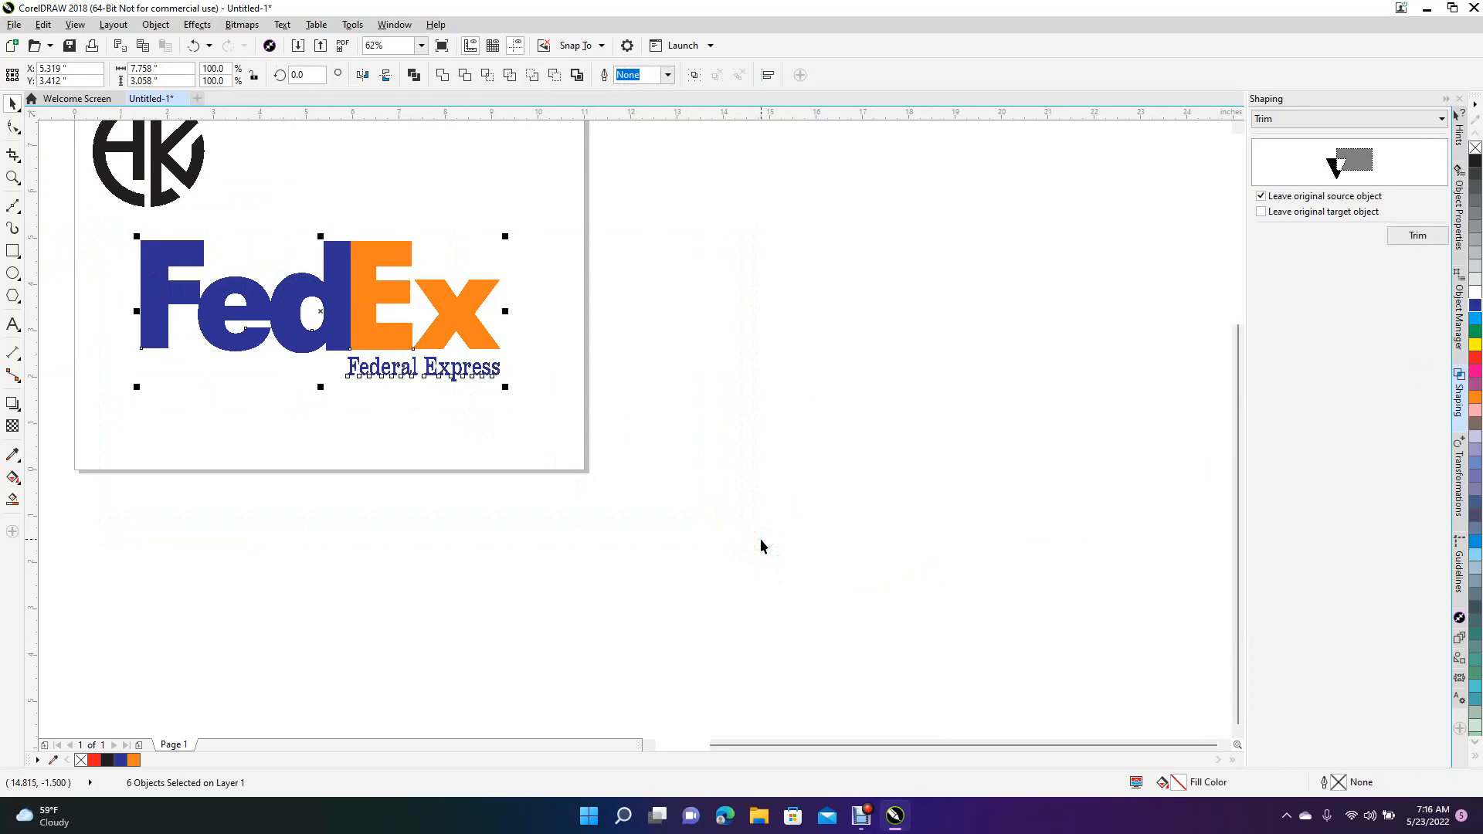
pyautogui.hotkey('ctrl', 'g')
# Step: Scale the FedEx group to about 5.179 by 2.042 inches and place it beside the circular monogram near the page's top
pyautogui.scroll(-2, 761, 543)
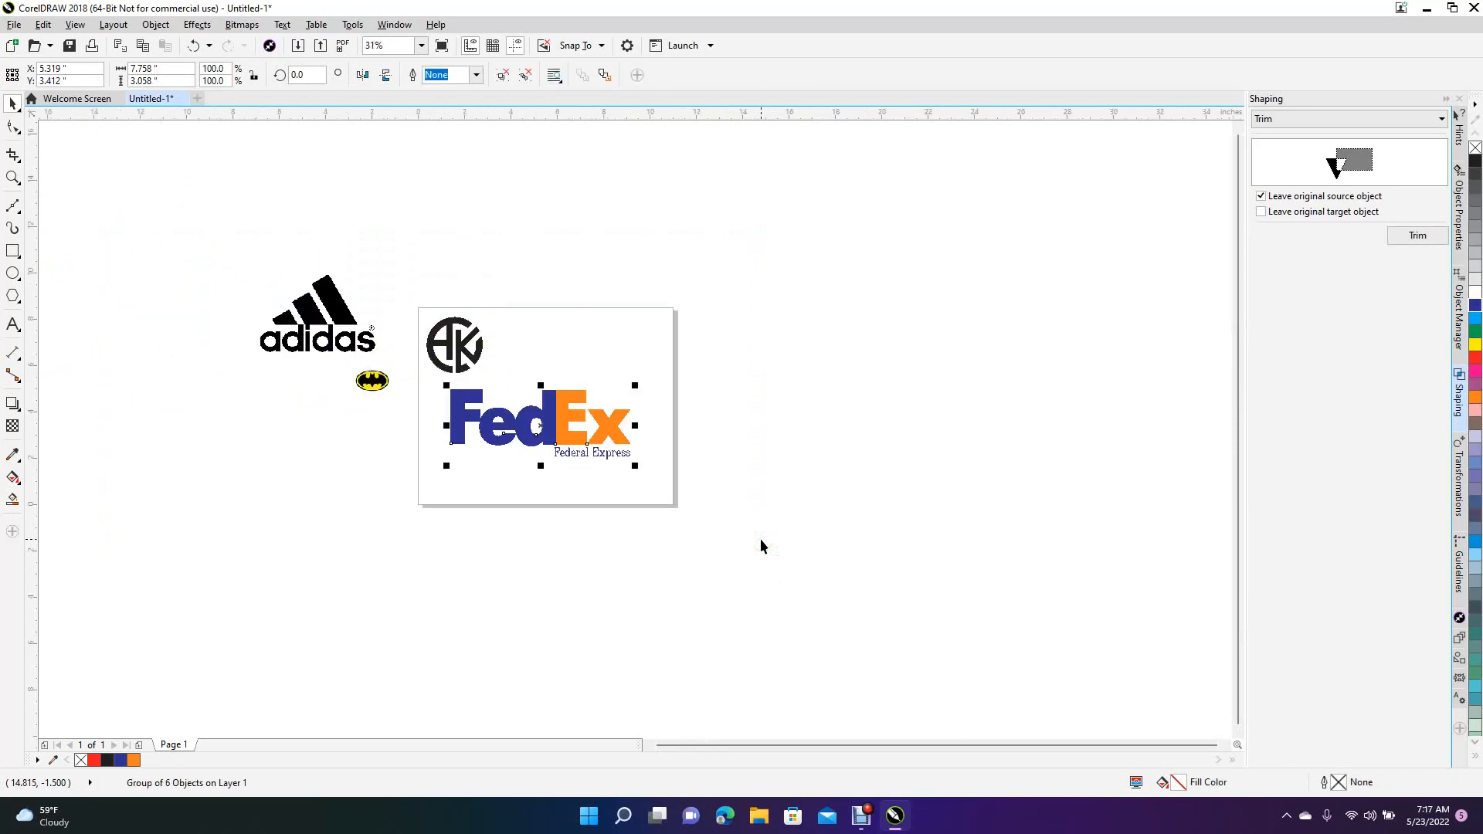
pyautogui.moveTo(633, 386)
pyautogui.mouseDown()
pyautogui.moveTo(607, 408)
pyautogui.moveTo(623, 397)
pyautogui.mouseUp()
pyautogui.moveTo(540, 438); pyautogui.dragTo(554, 369)
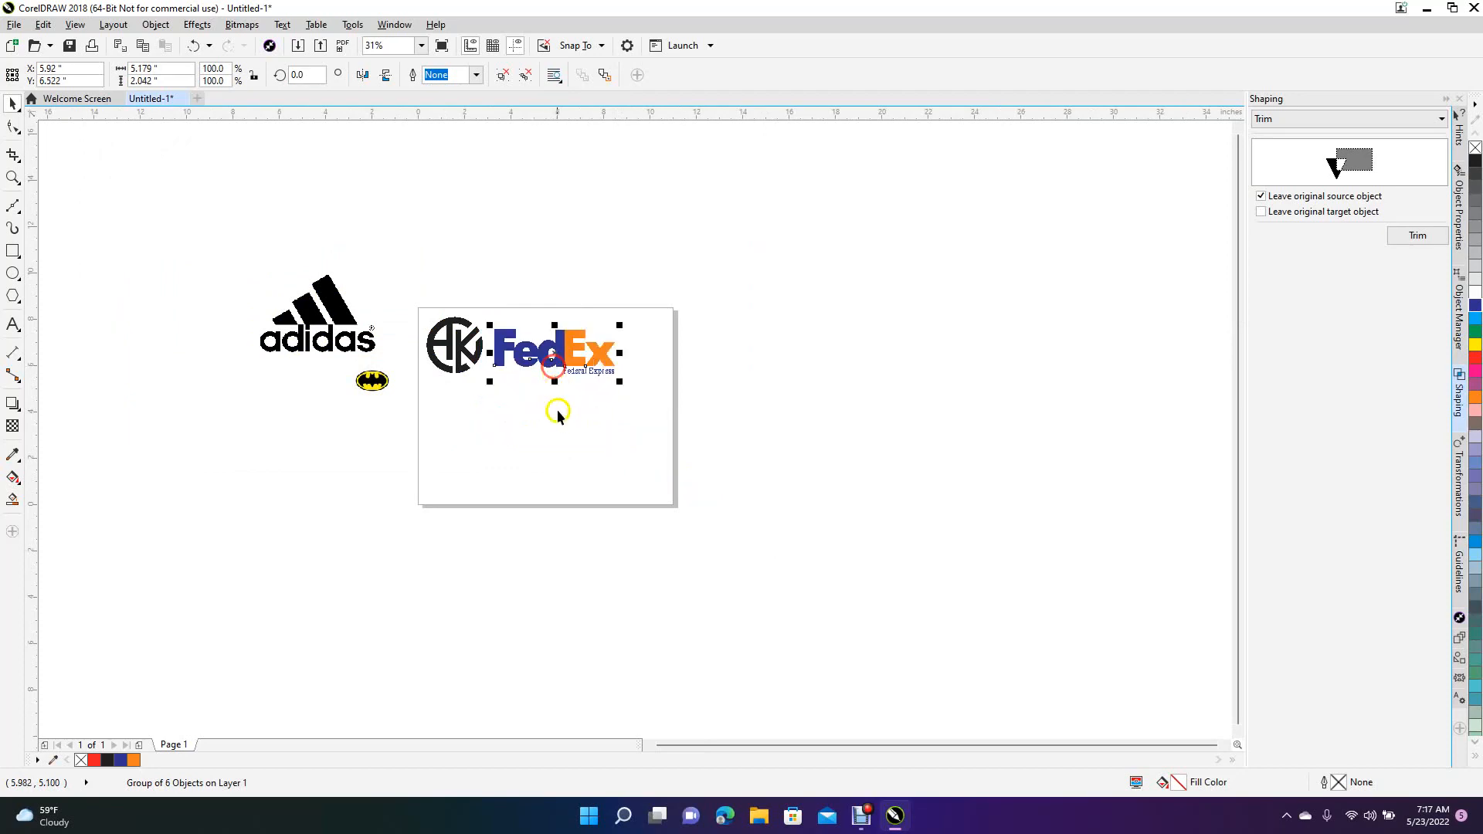
# Step: Move the adidas bitmap onto the page and place the monogram and FedEx logos together above the page
pyautogui.click(556, 426)
pyautogui.click(319, 315)
pyautogui.moveTo(318, 316); pyautogui.dragTo(511, 427)
pyautogui.moveTo(413, 304); pyautogui.dragTo(652, 387)
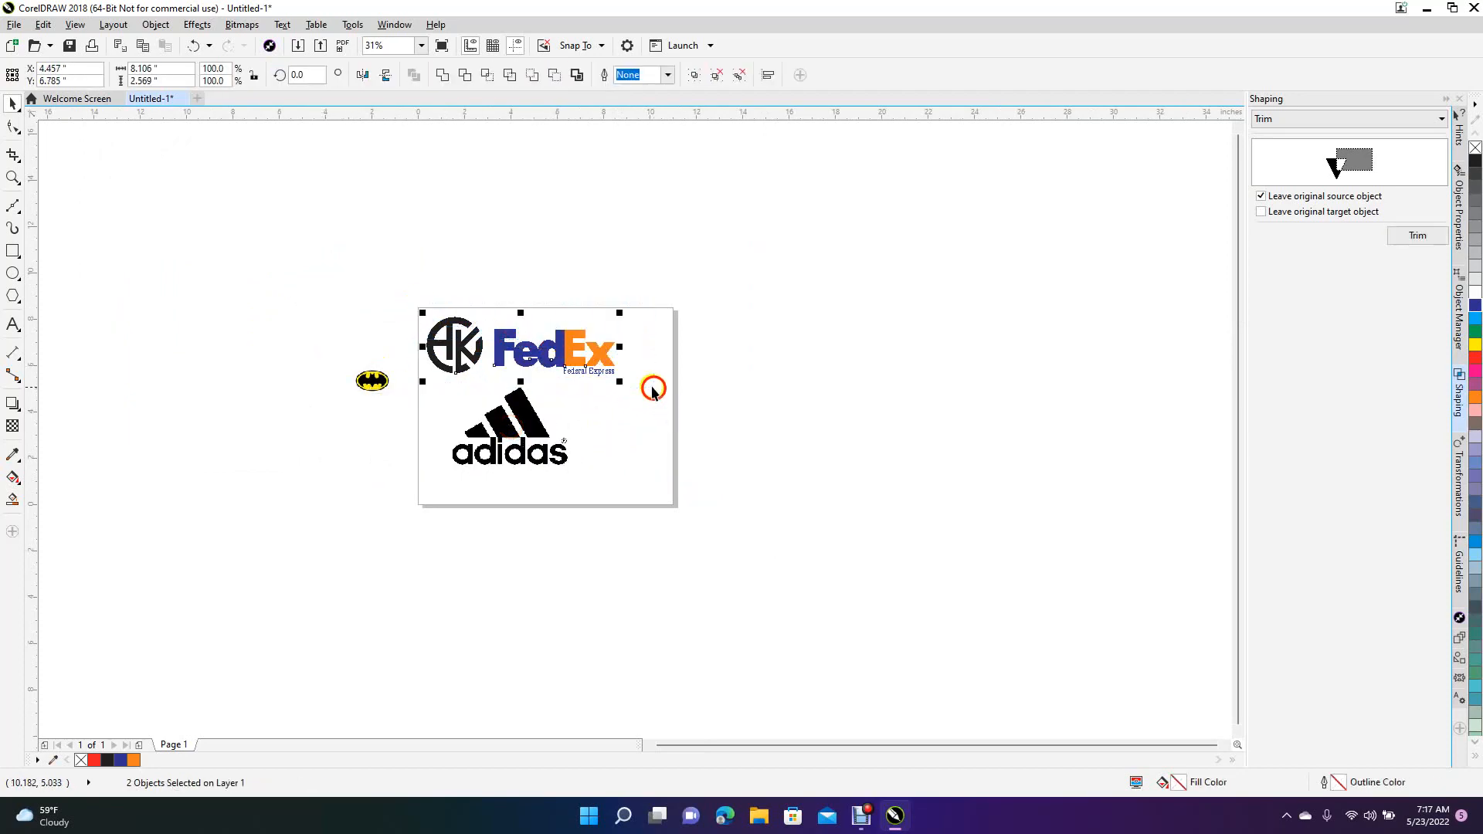
pyautogui.moveTo(564, 371); pyautogui.dragTo(583, 219)
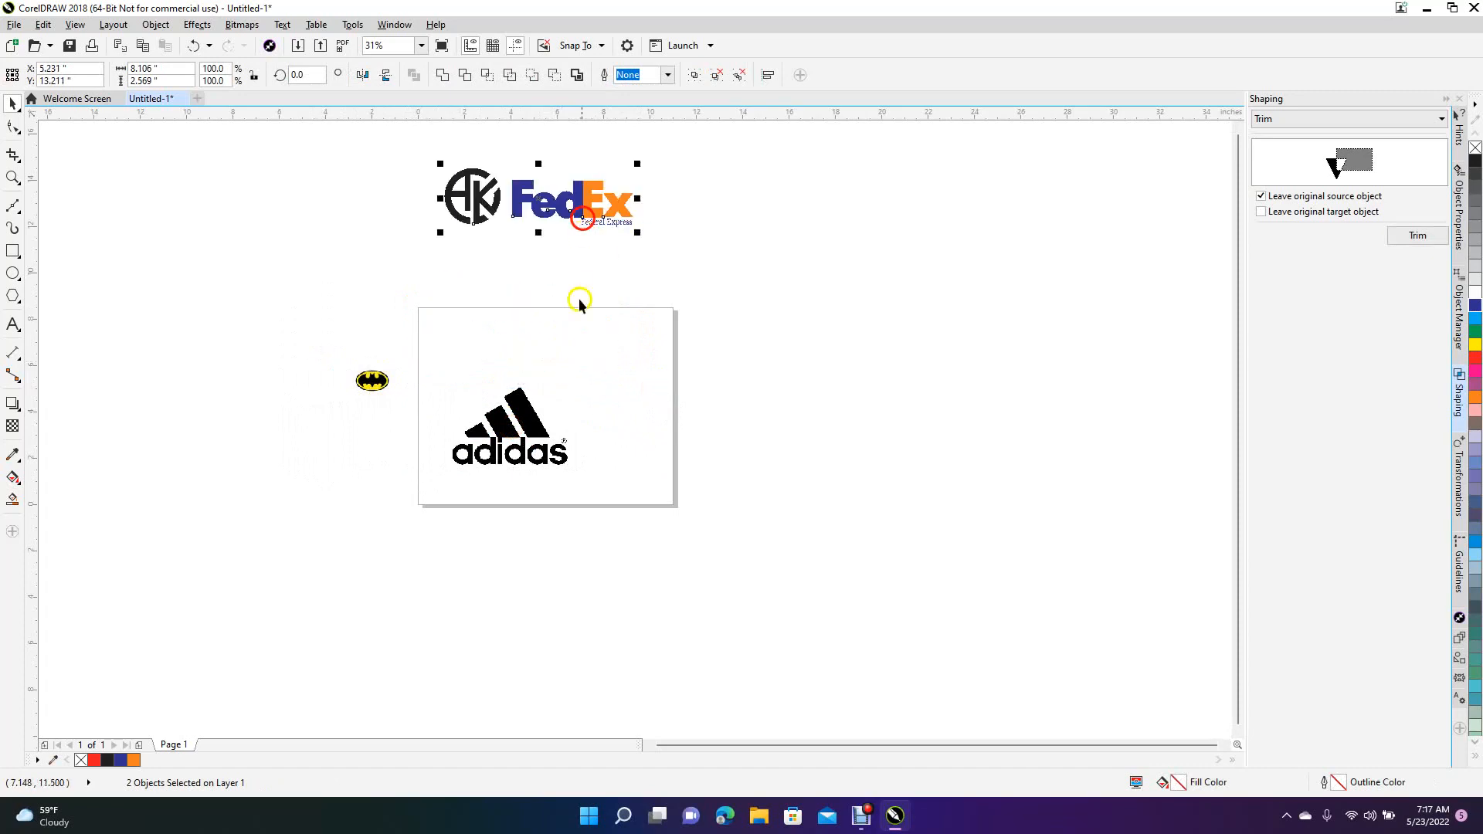
# Step: Enlarge the adidas bitmap to about 7.2 by 4.87 inches, position it near the page's middle, and lock it
pyautogui.click(539, 427)
pyautogui.moveTo(573, 382)
pyautogui.mouseDown()
pyautogui.moveTo(603, 364)
pyautogui.moveTo(565, 392)
pyautogui.mouseUp()
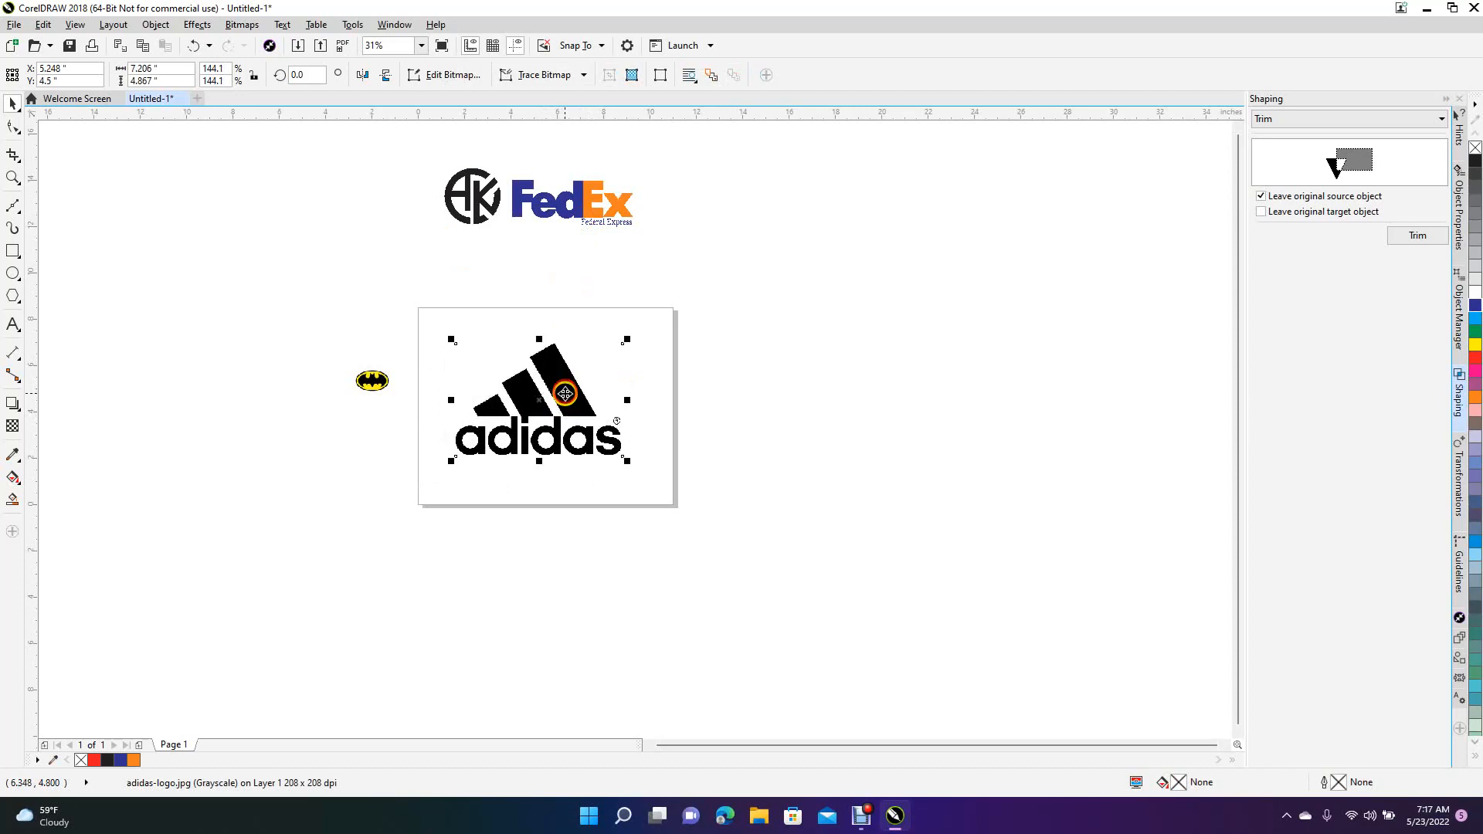
pyautogui.rightClick(565, 393)
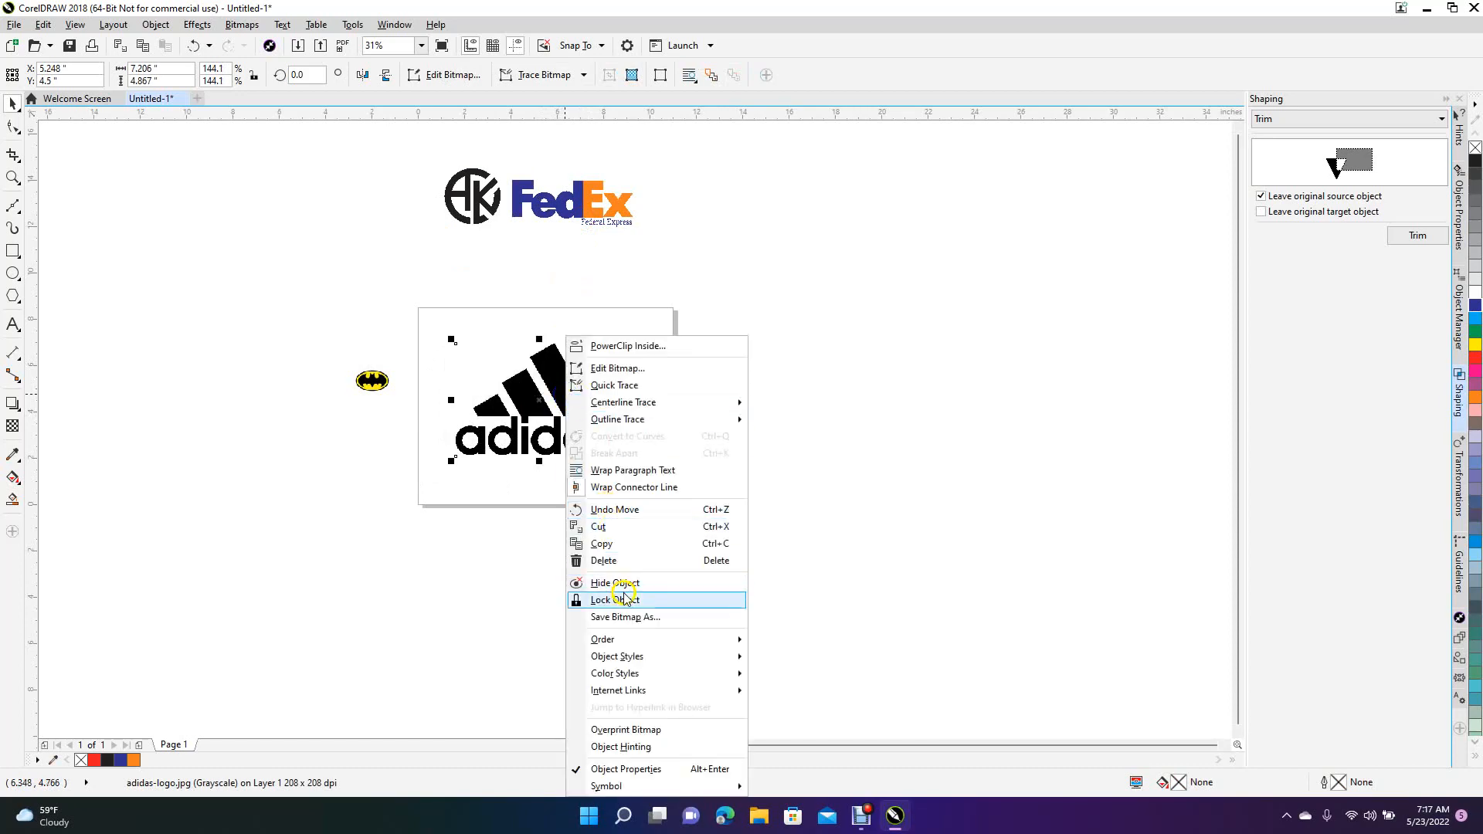
pyautogui.click(537, 568)
pyautogui.click(537, 568)
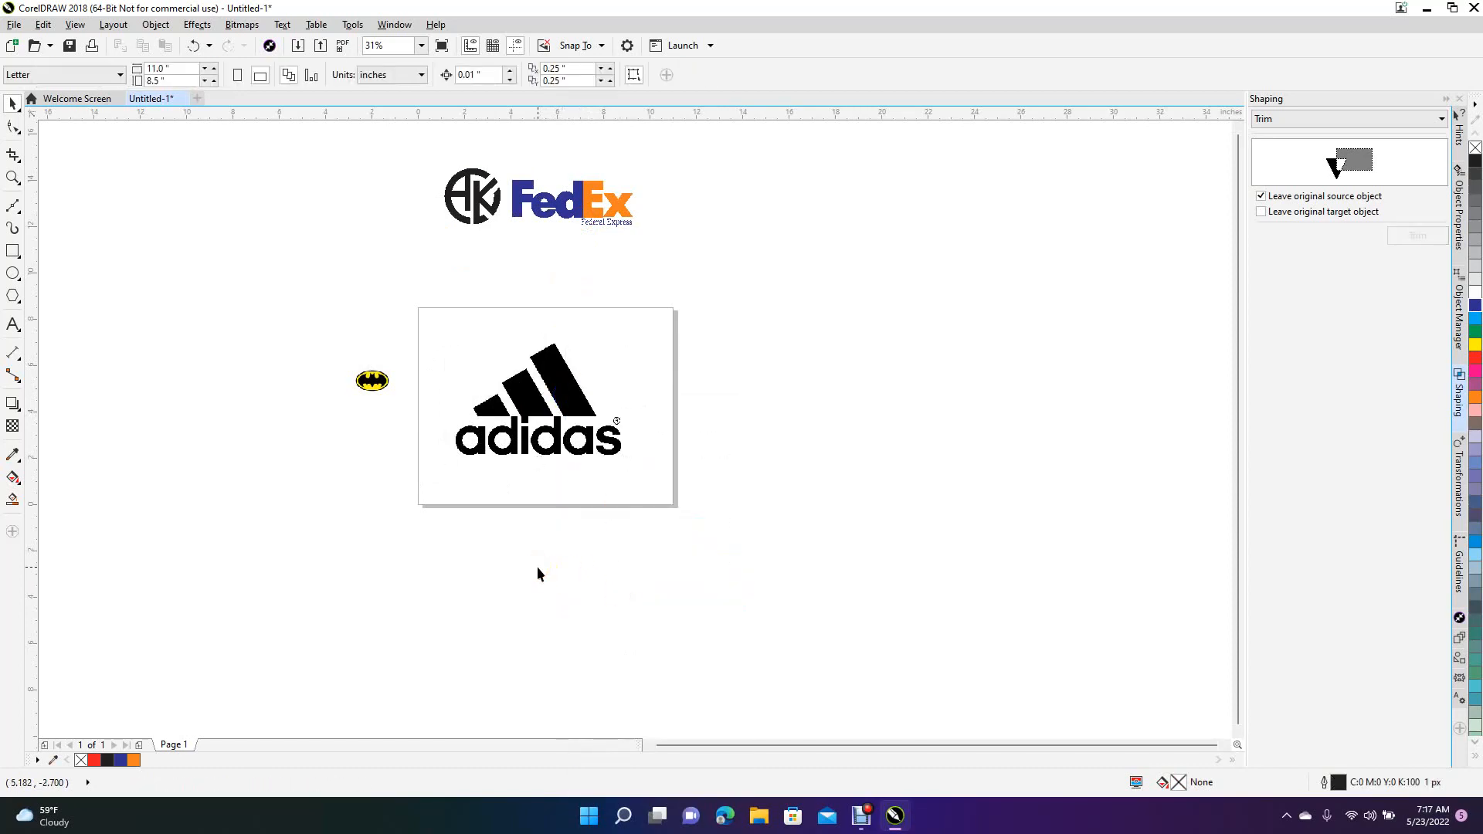
# Step: Switch the document display to a wireframe view for tracing the adidas logo
pyautogui.scroll(1, 538, 572)
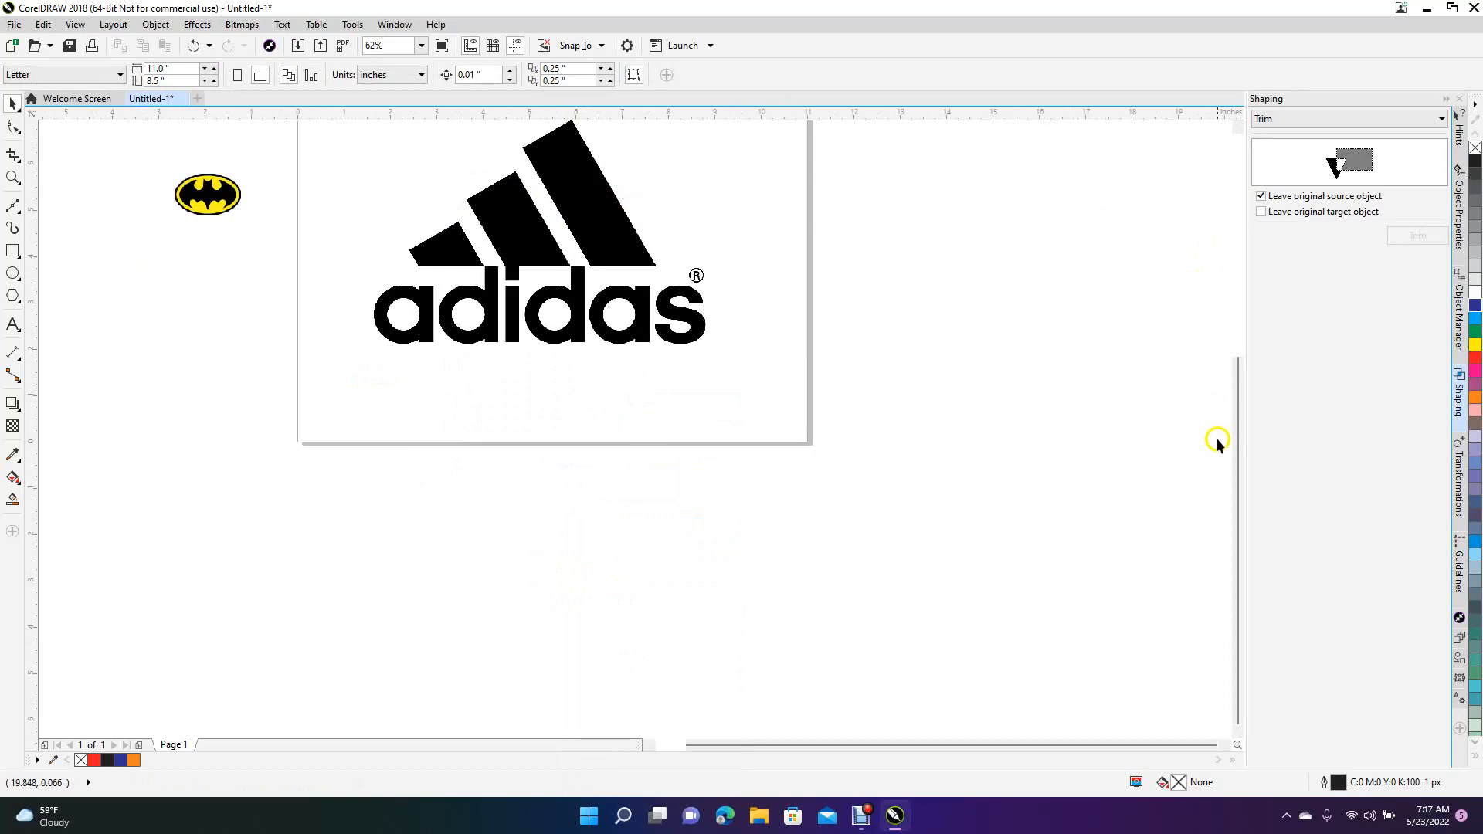
pyautogui.moveTo(1235, 453); pyautogui.dragTo(1228, 414)
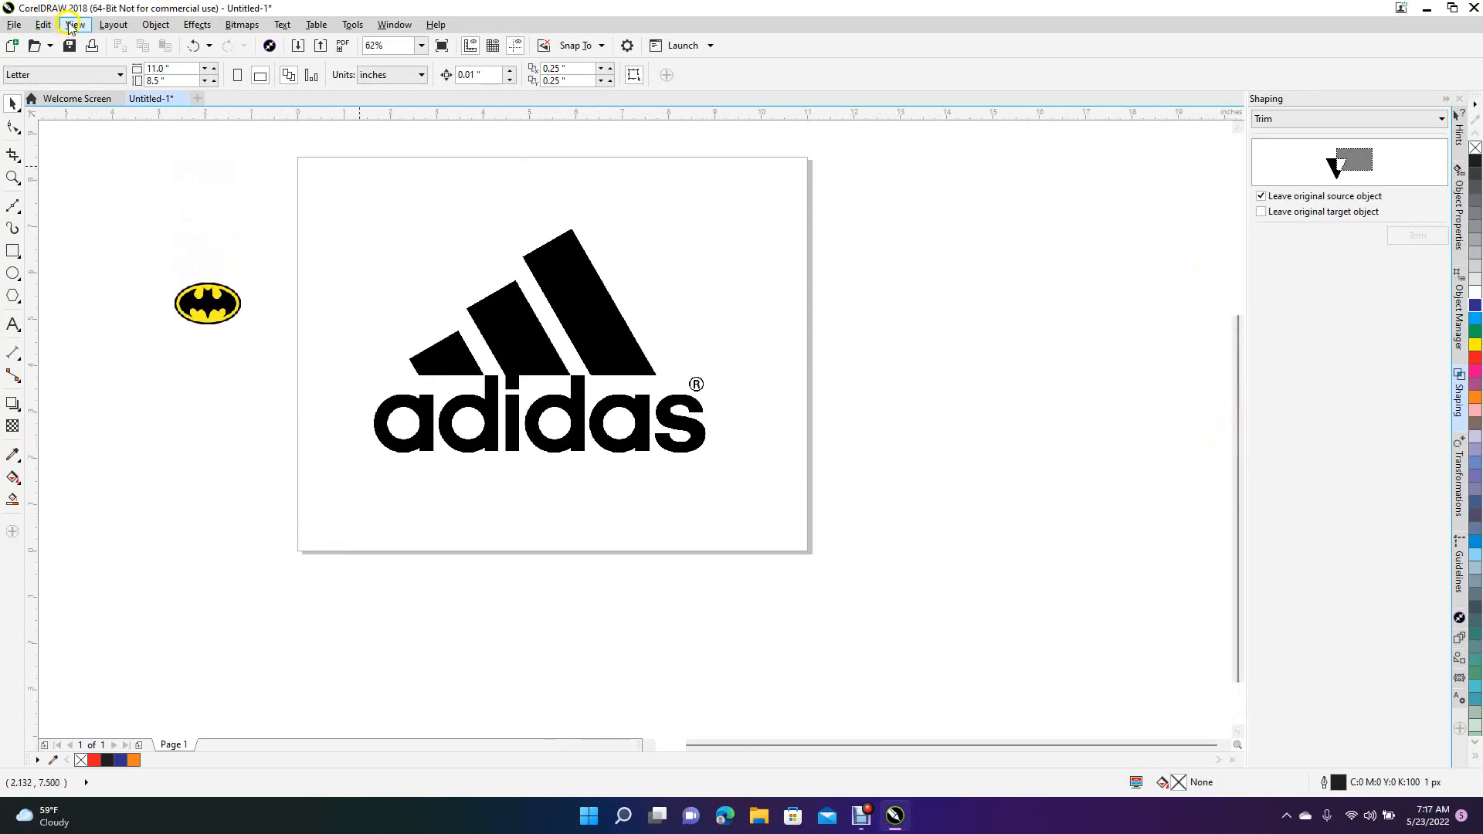
pyautogui.click(75, 25)
pyautogui.click(112, 66)
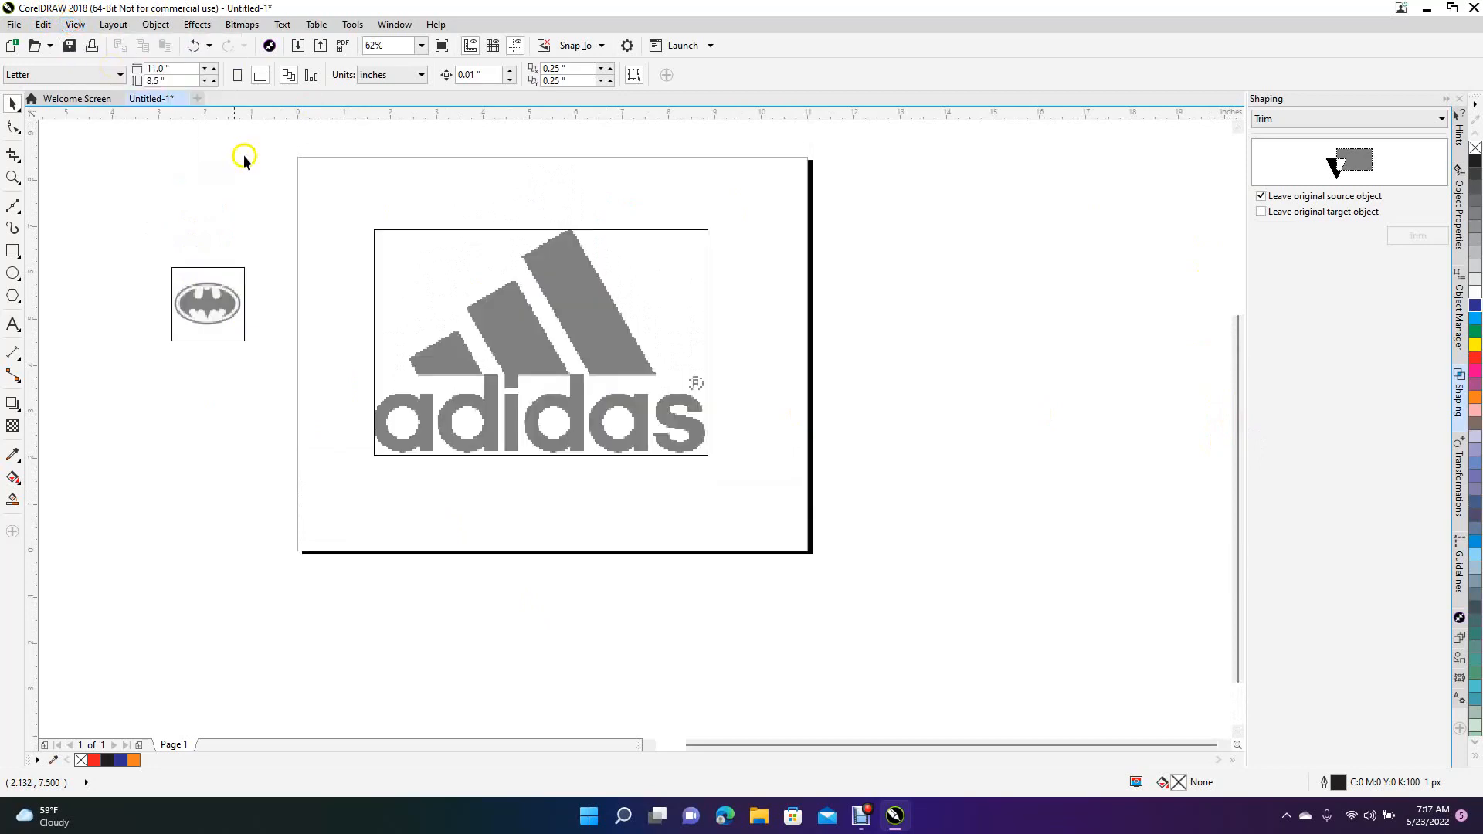
# Step: Draw a slanted line about 1.57 by 2.8 inches down the middle of the tallest adidas stripe, undoing the extra segment
pyautogui.click(11, 205)
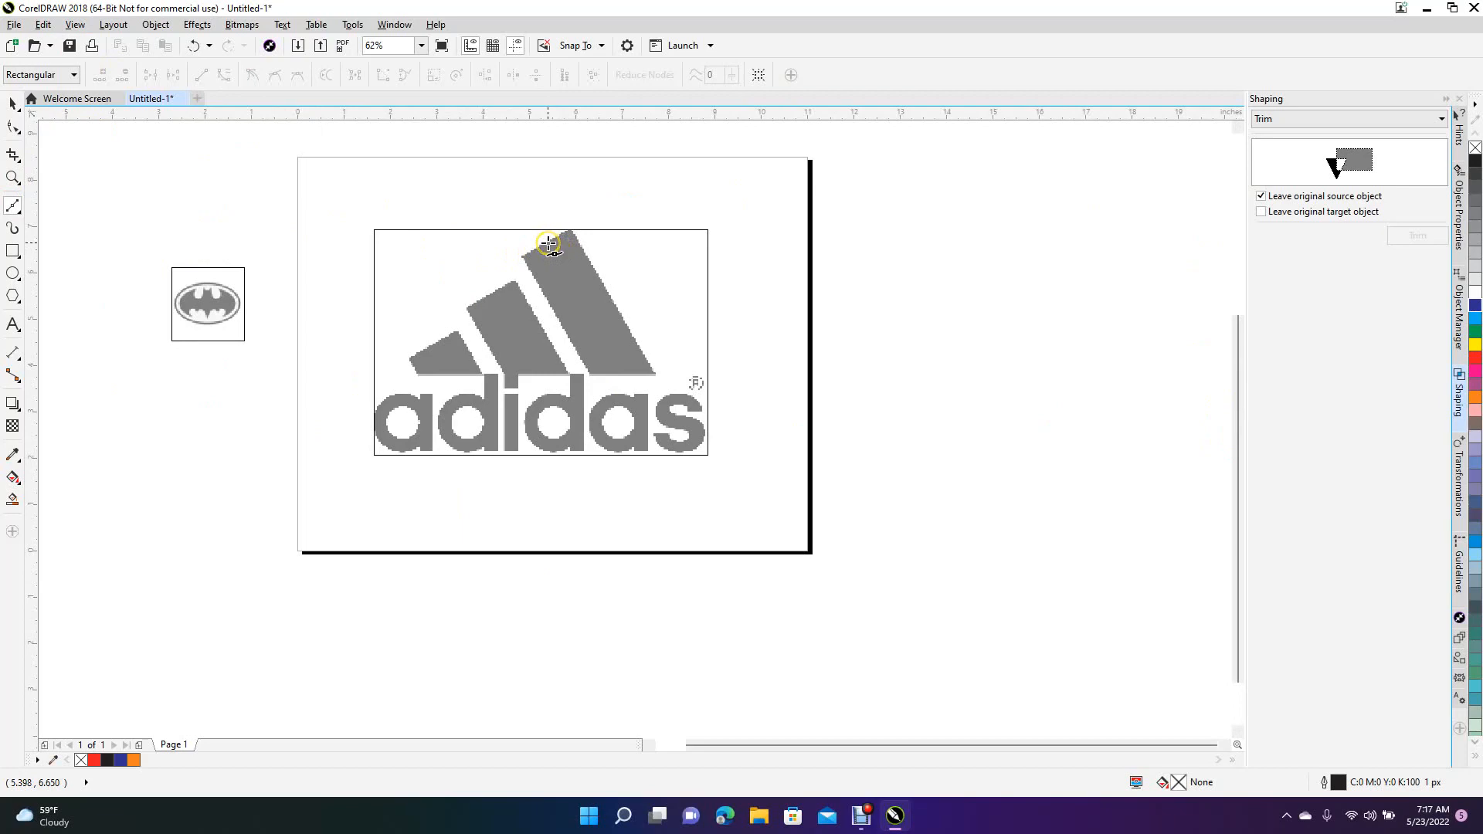
pyautogui.moveTo(548, 244); pyautogui.dragTo(621, 373)
pyautogui.click(620, 374)
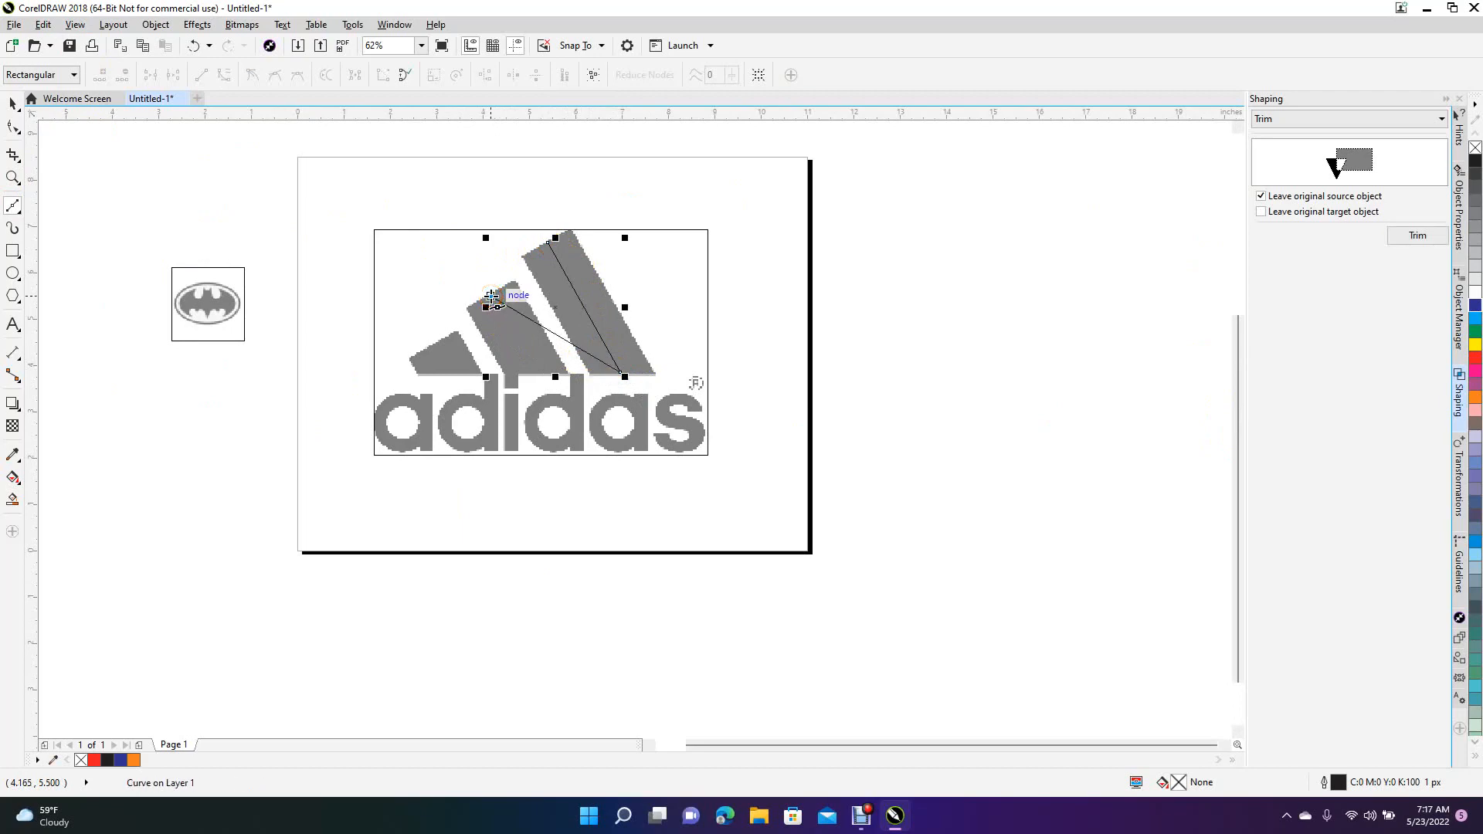
pyautogui.hotkey('ctrl', 'z')
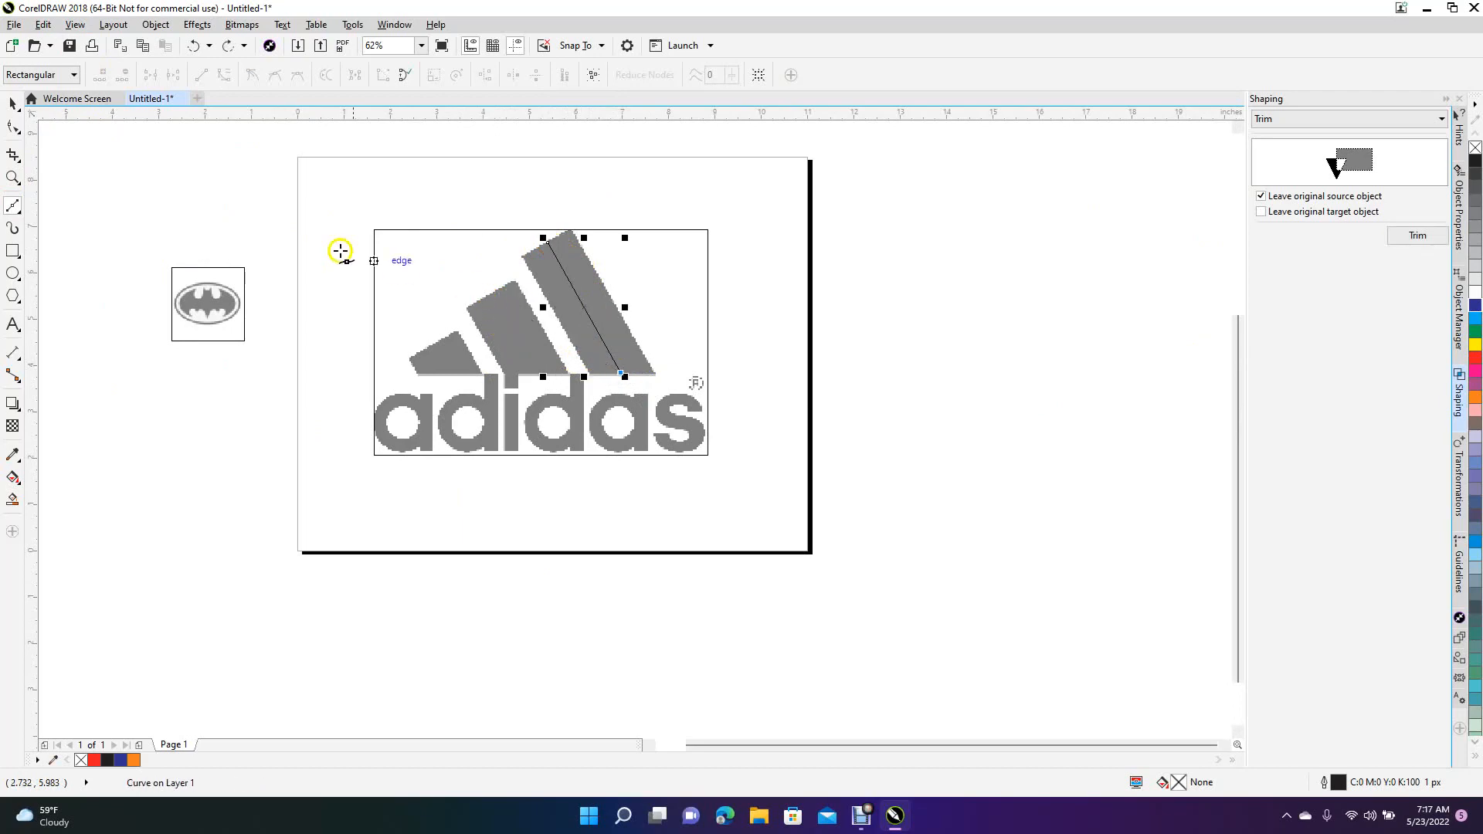
pyautogui.click(13, 105)
pyautogui.click(72, 139)
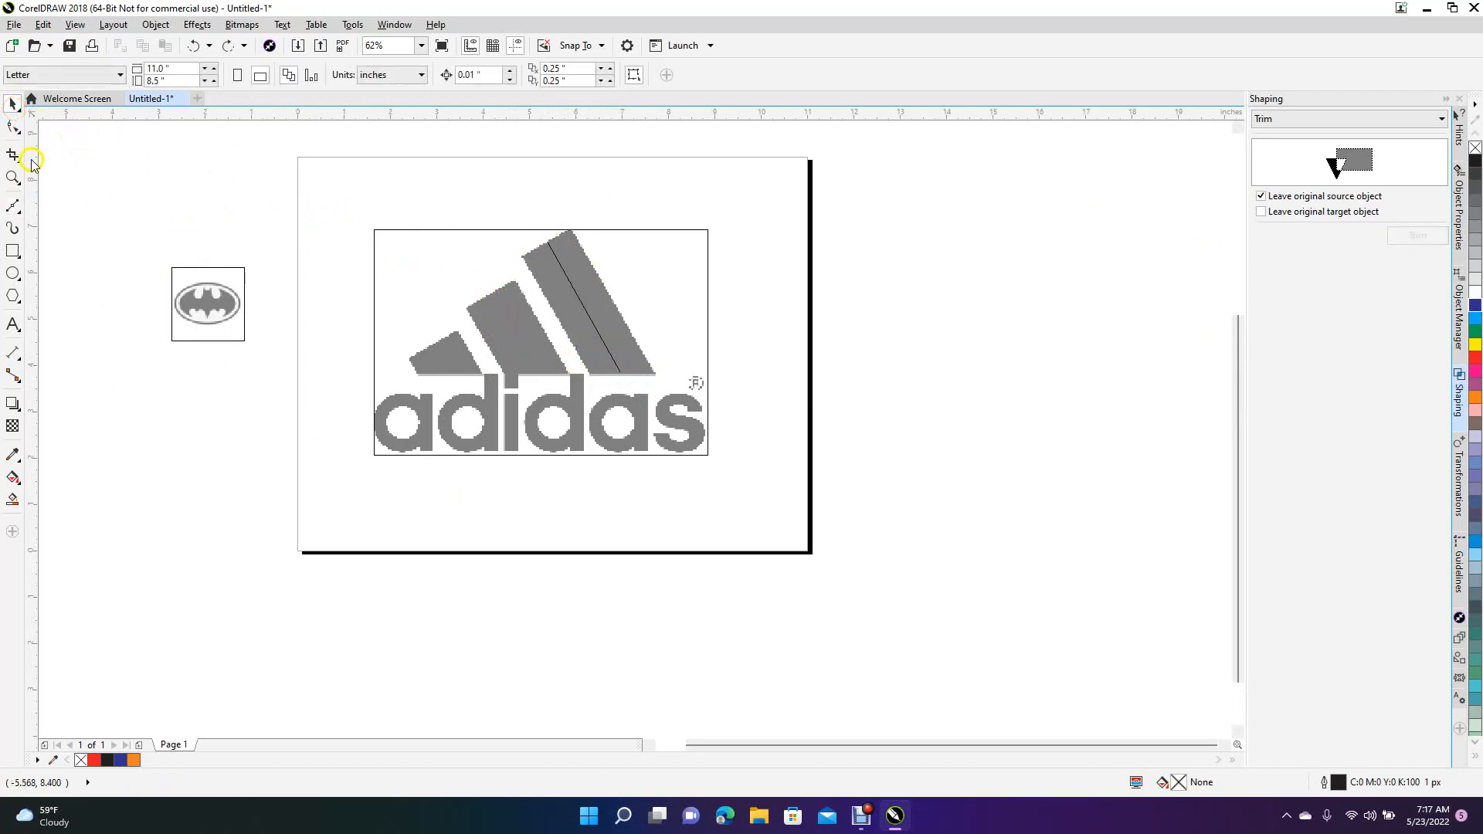
# Step: Draw a straight slanted line down the middle of the middle adidas stripe, from its top edge to its base
pyautogui.click(13, 207)
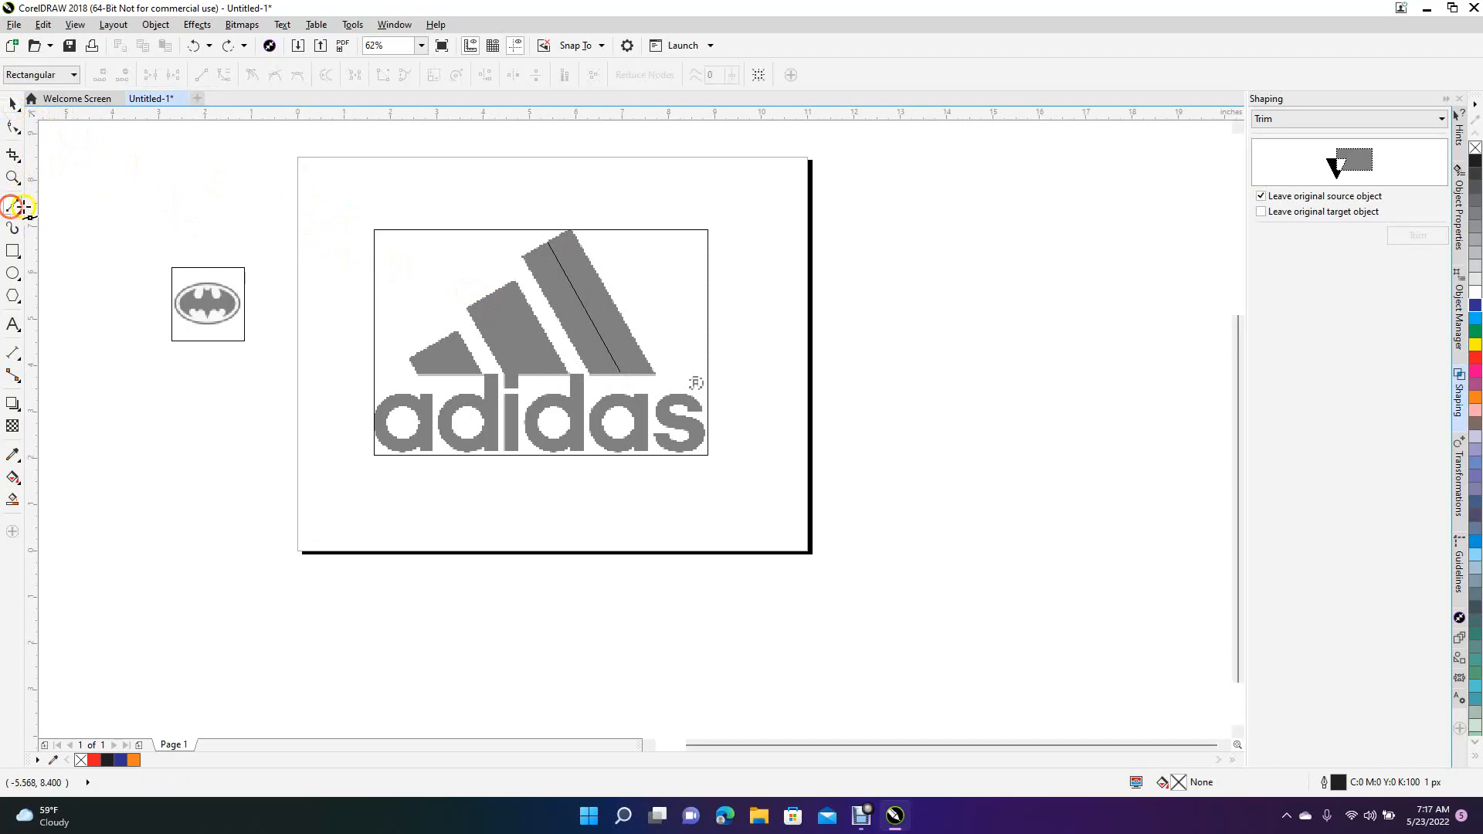
pyautogui.click(493, 297)
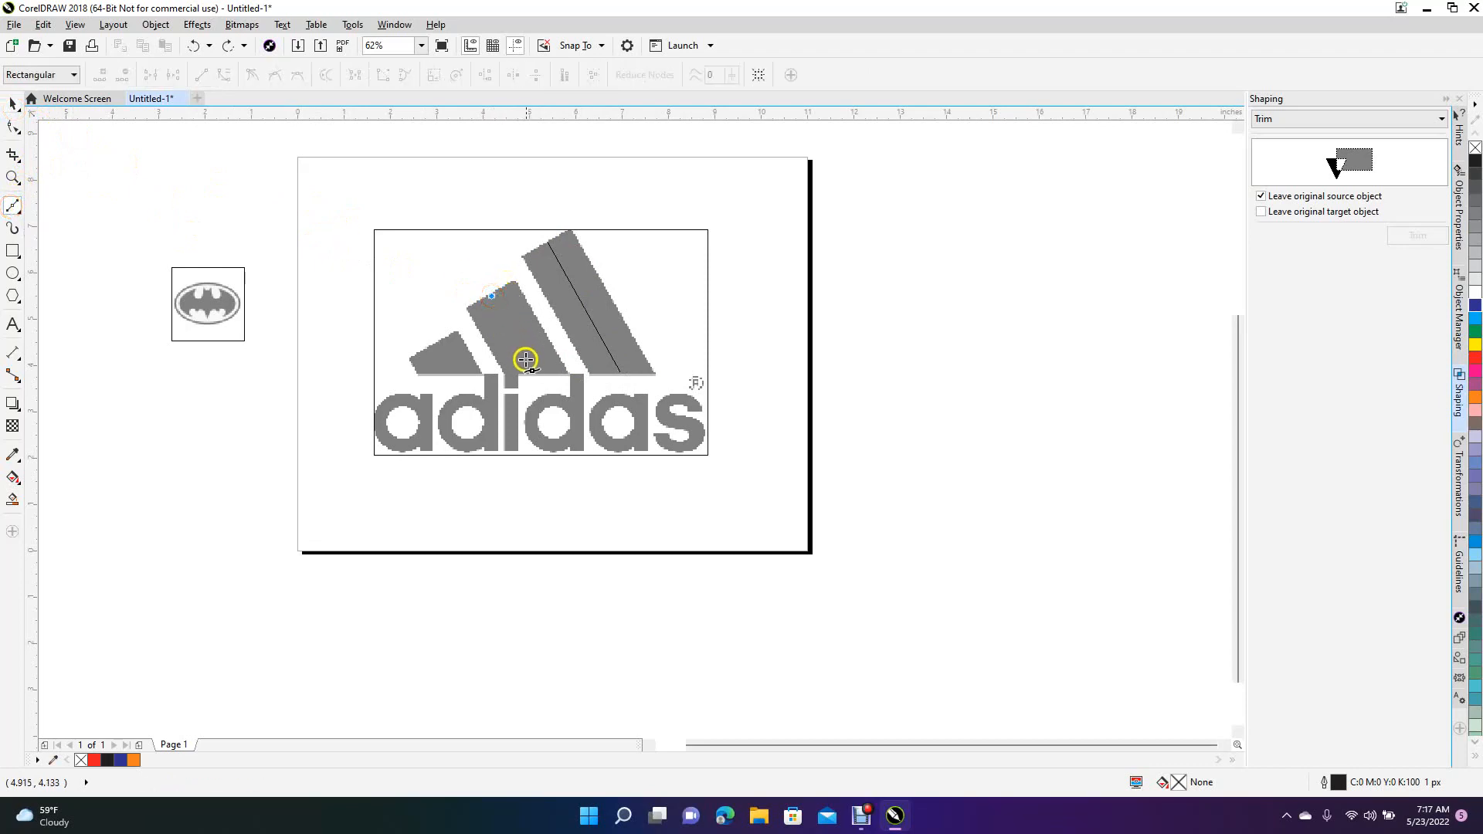
pyautogui.click(535, 373)
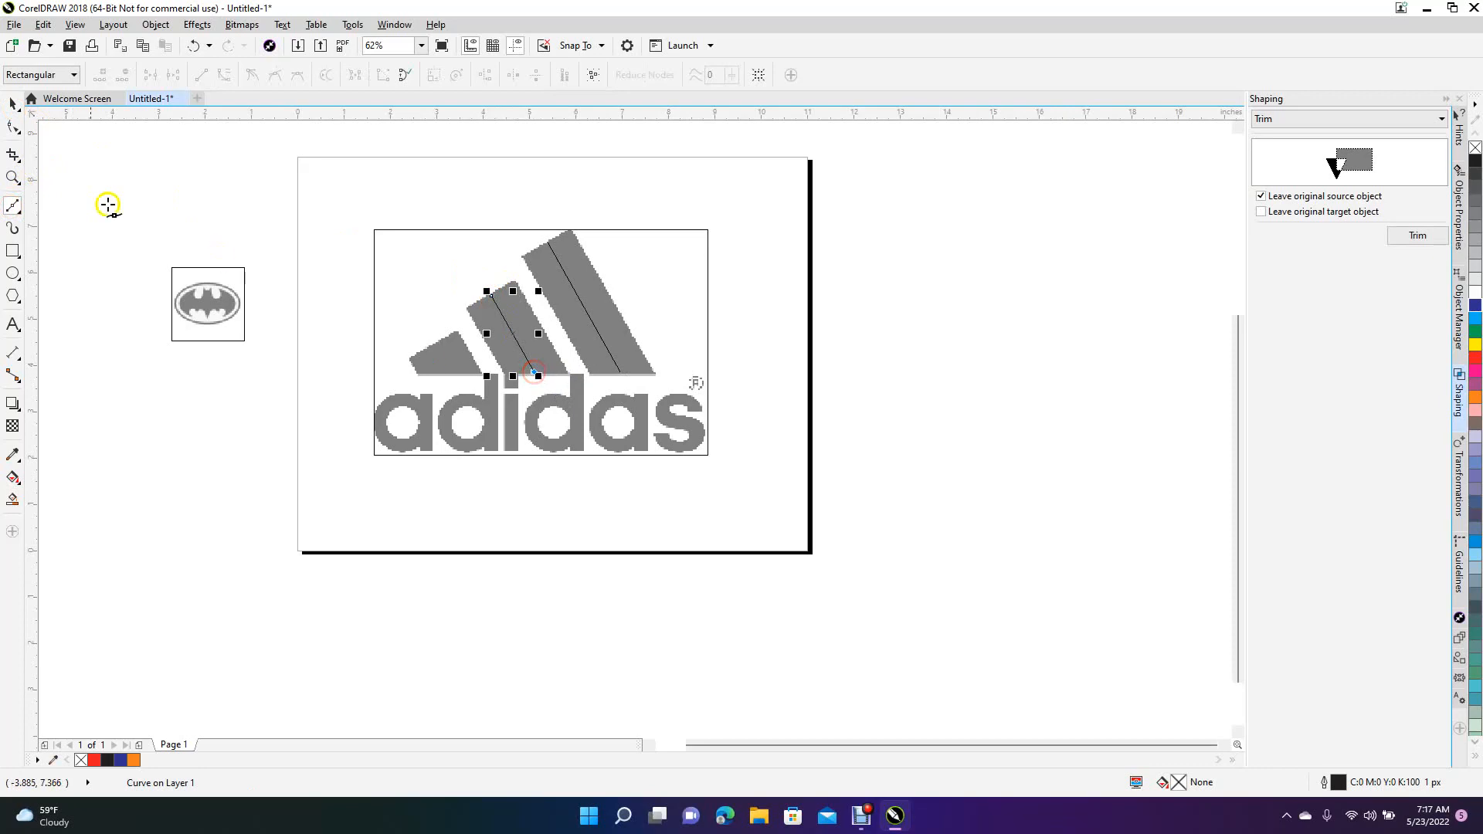
pyautogui.click(13, 104)
pyautogui.click(107, 138)
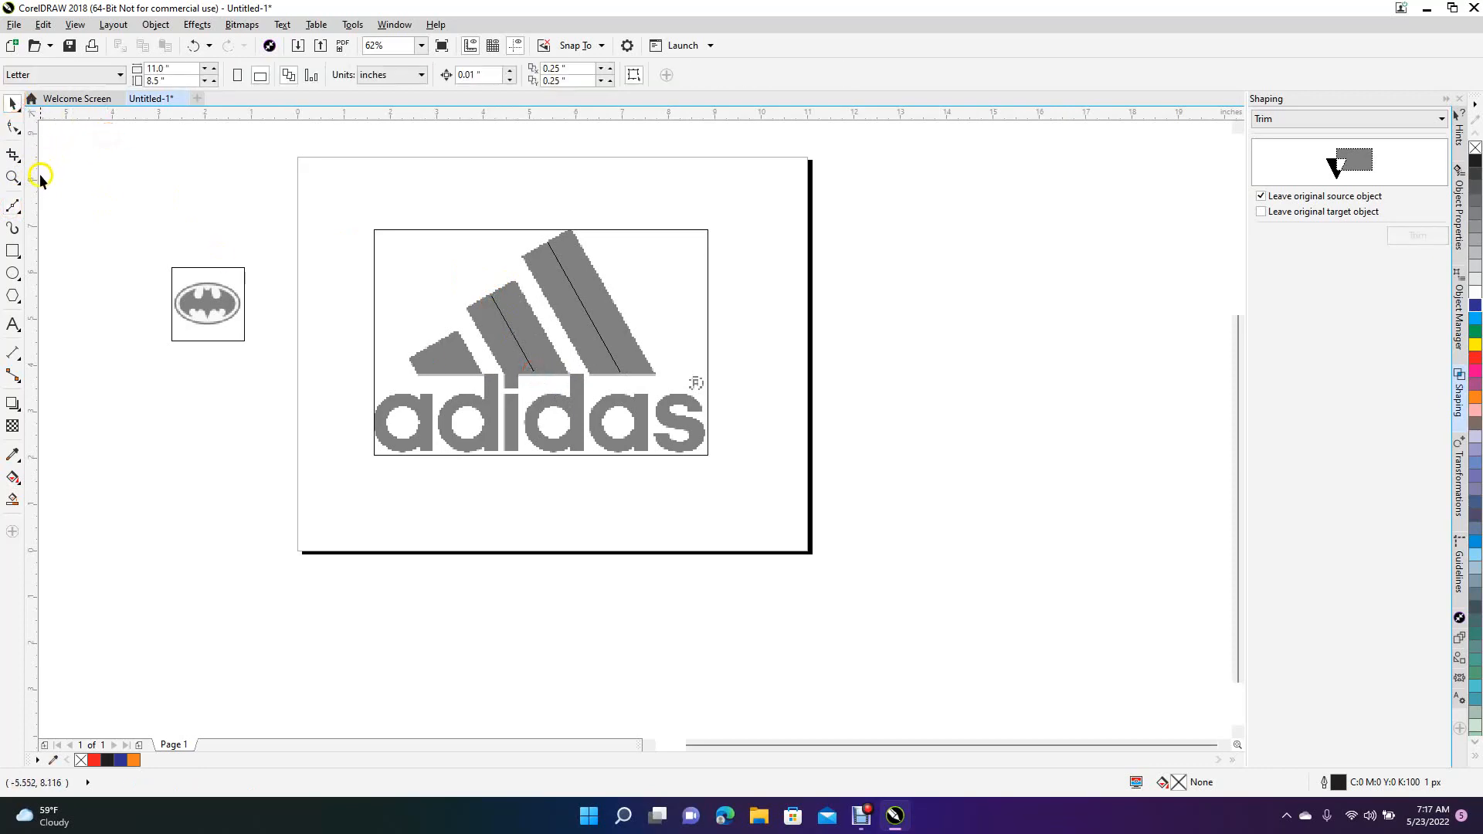
# Step: Draw a straight slanted line down the middle of the shortest adidas stripe, from its top edge to its base
pyautogui.click(12, 207)
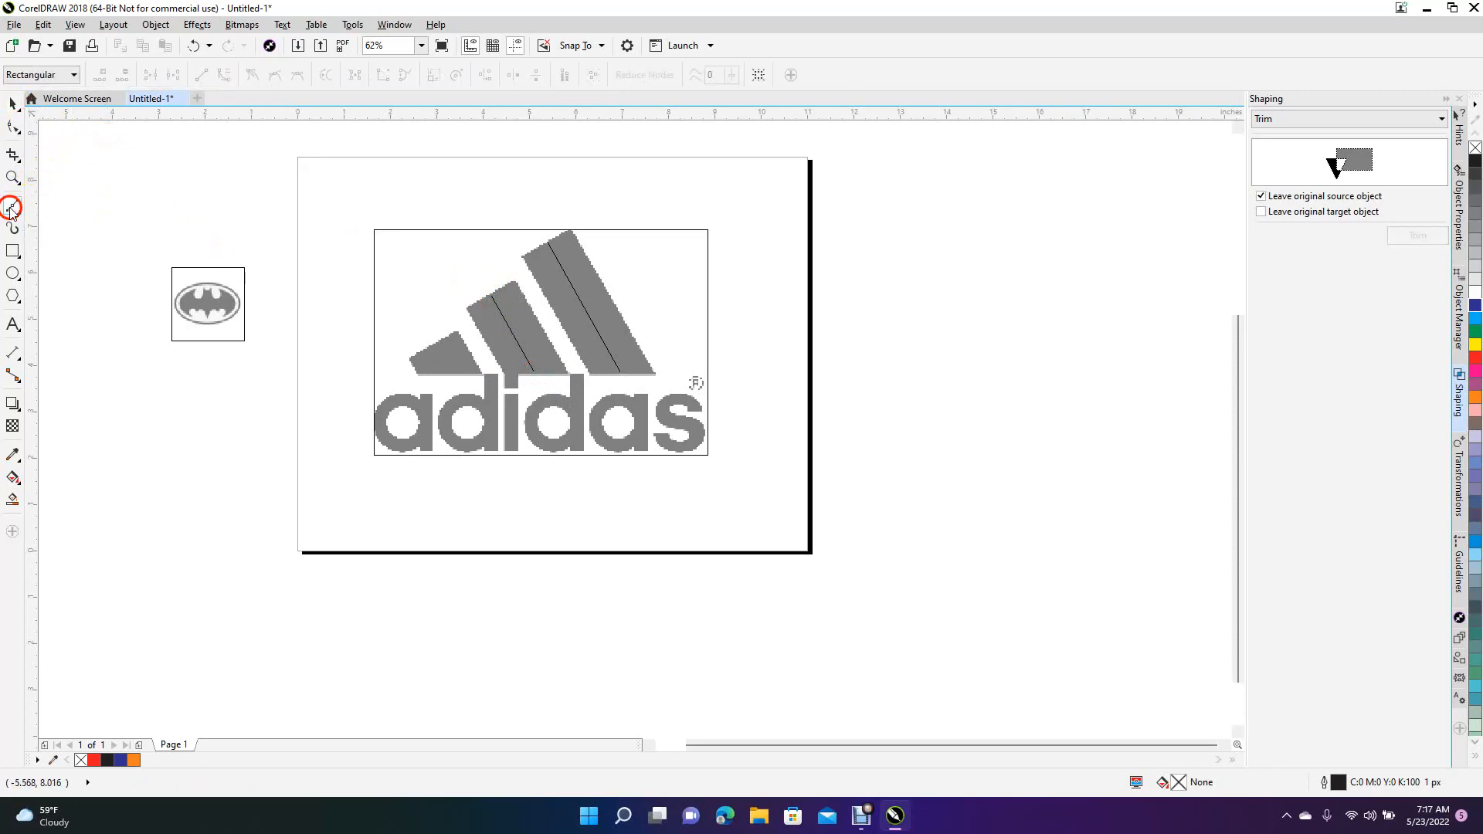
pyautogui.click(433, 347)
pyautogui.click(449, 375)
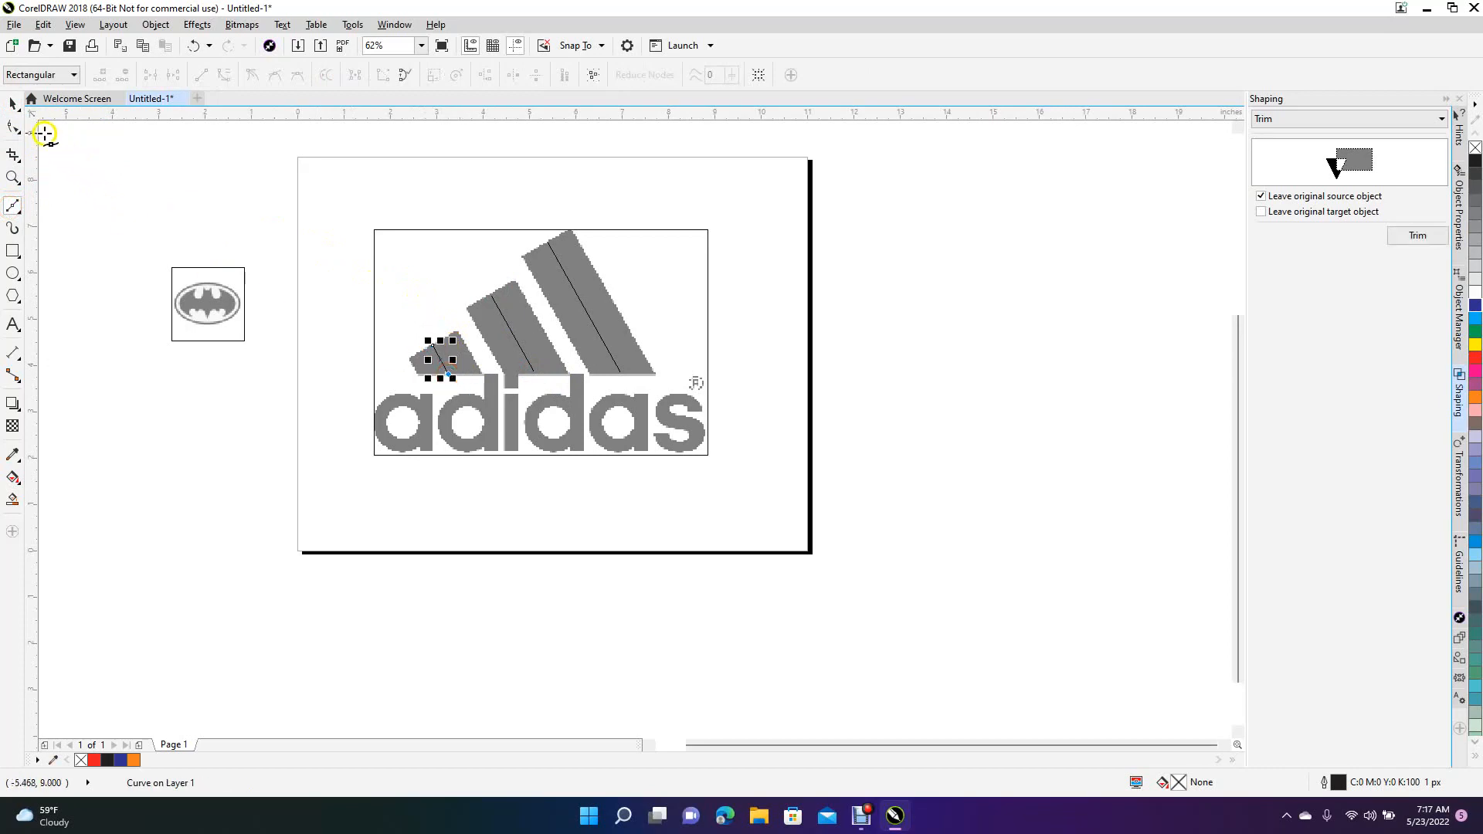
pyautogui.click(11, 103)
pyautogui.click(225, 200)
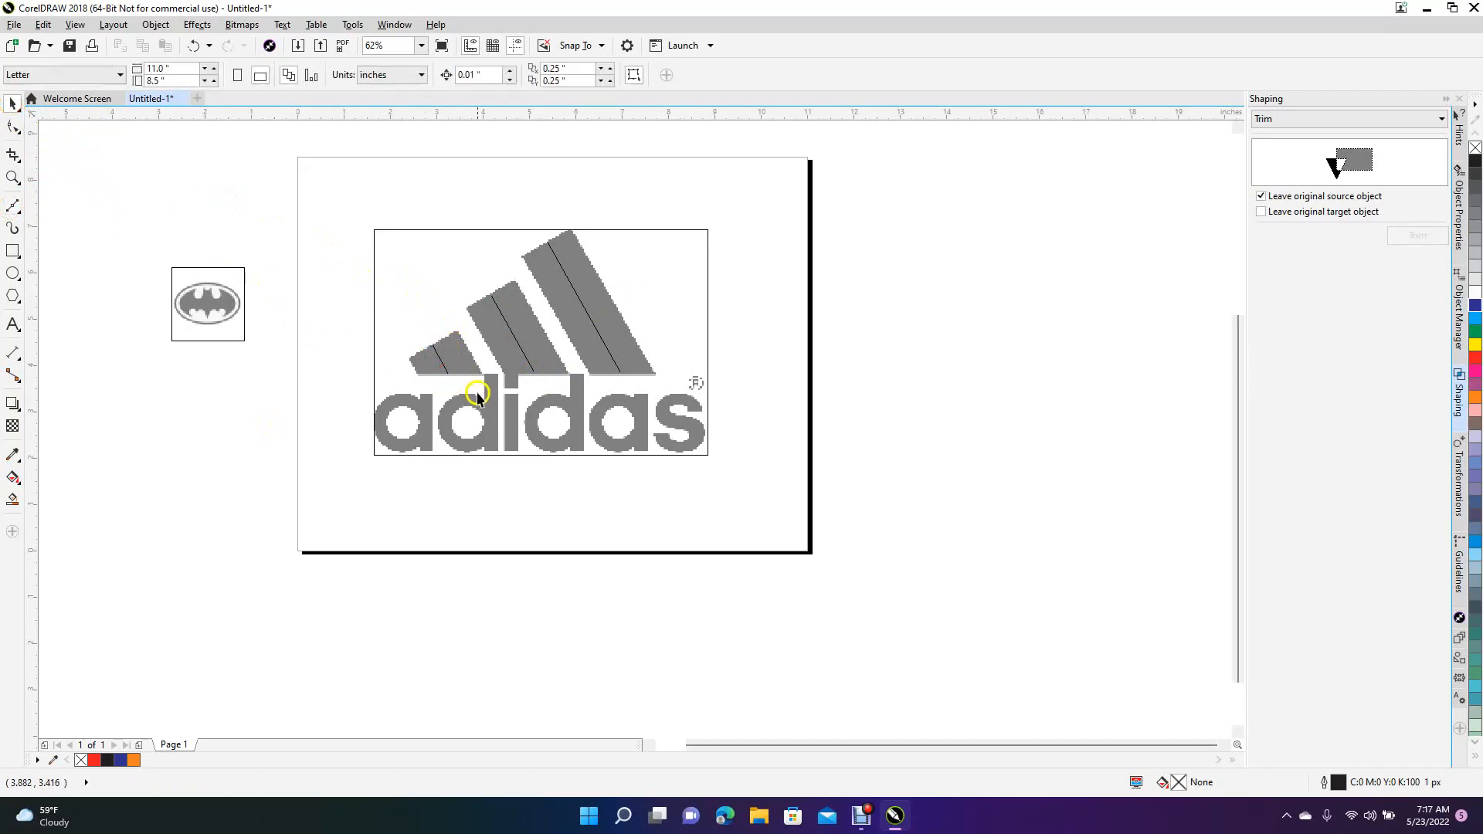
# Step: Select the slanted line running down the tallest adidas stripe
pyautogui.click(589, 340)
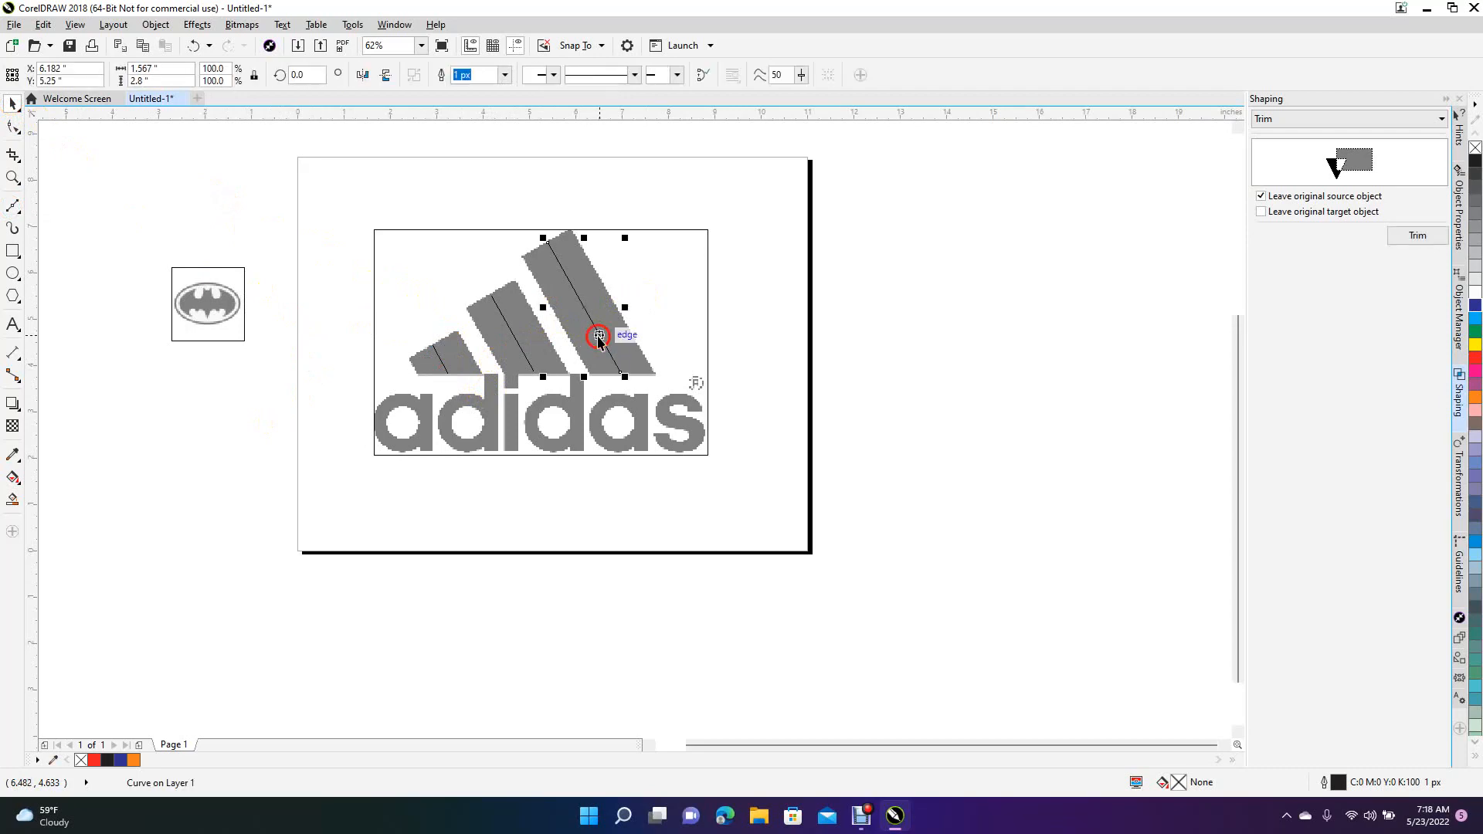
# Step: Set the tallest stripe's centre line to a 25 px outline, switch to Normal view and colour the outline red
pyautogui.click(505, 75)
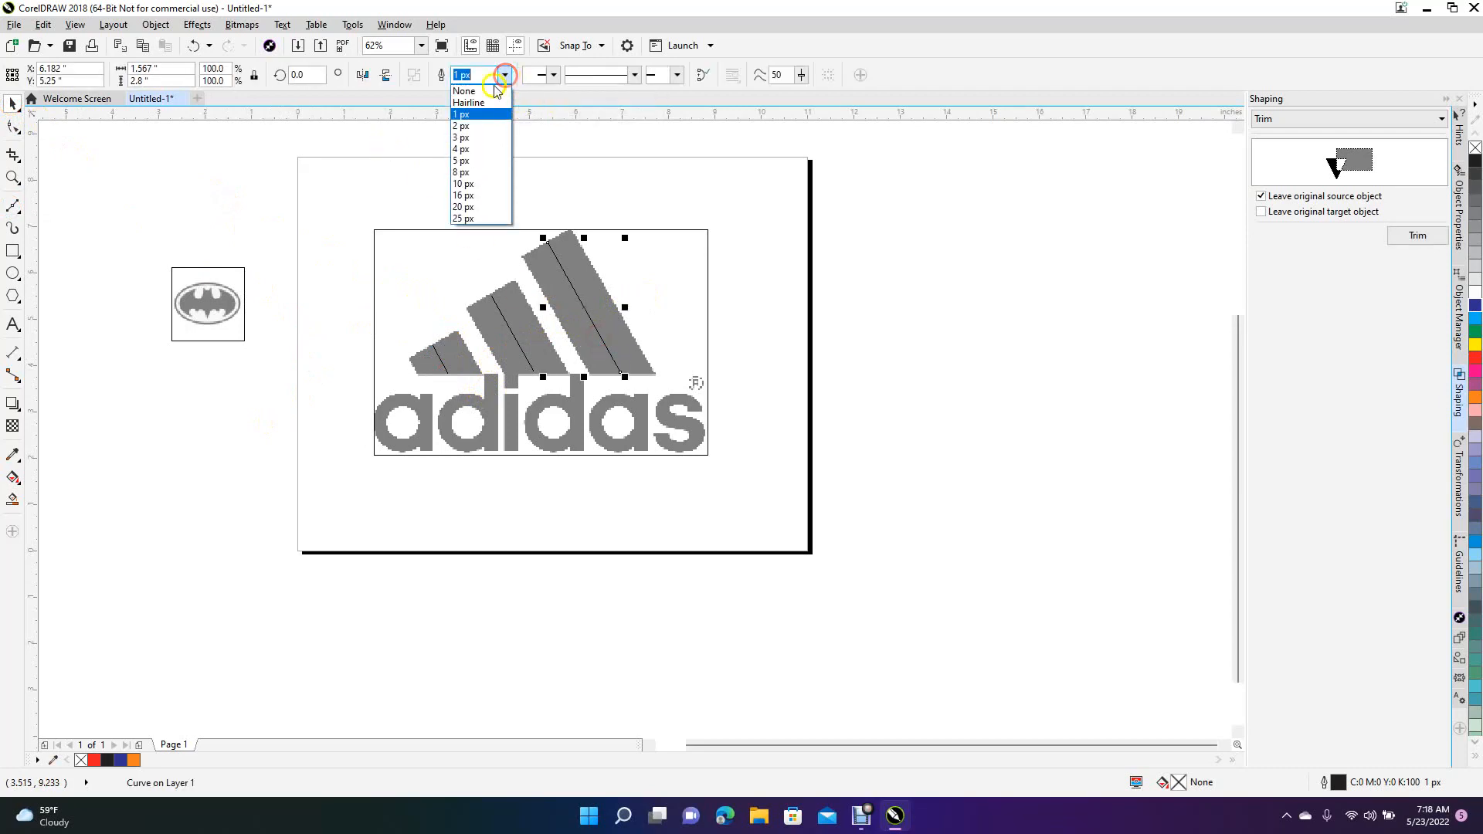
pyautogui.click(485, 218)
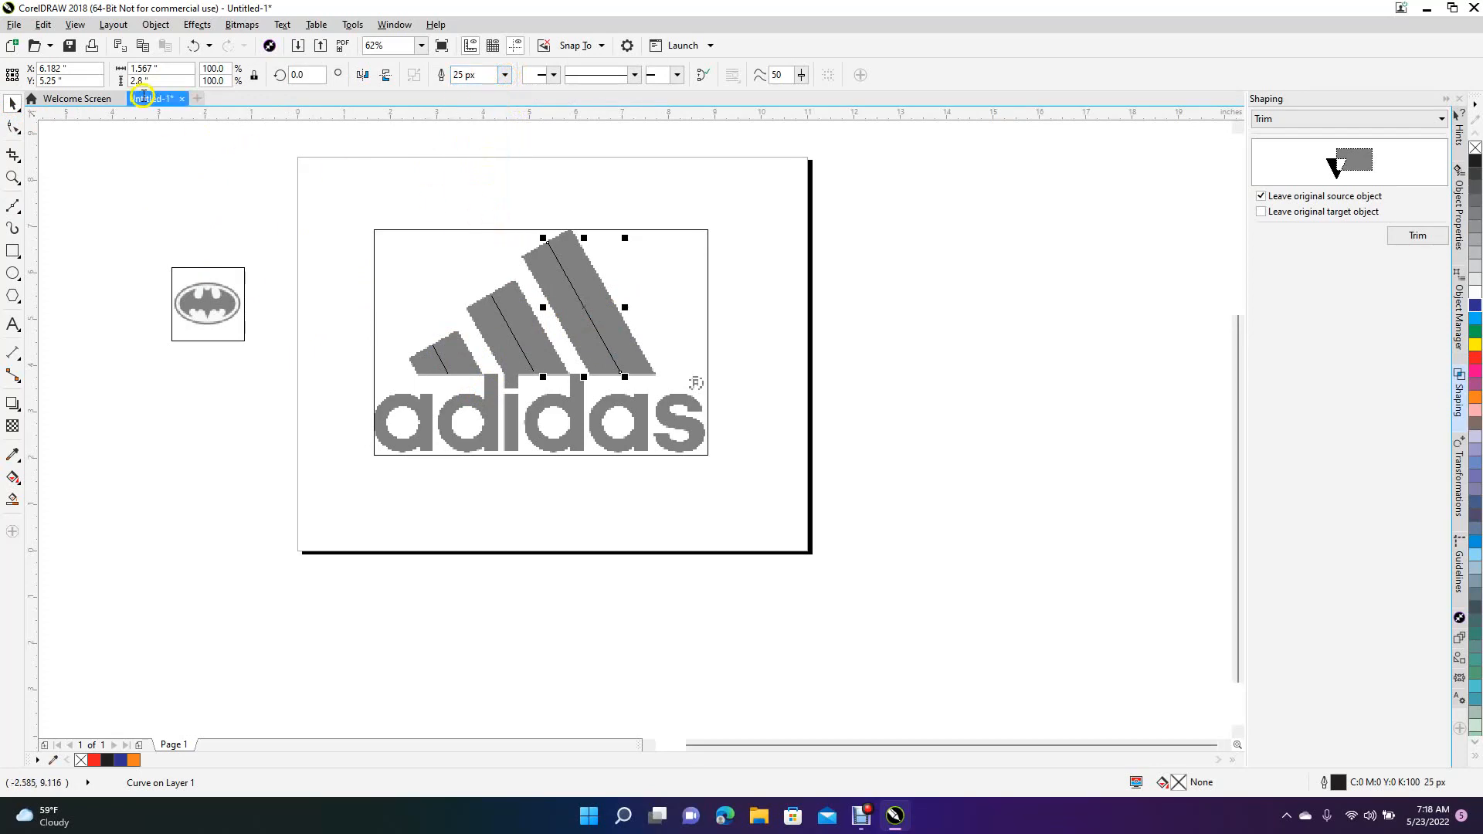
pyautogui.click(75, 24)
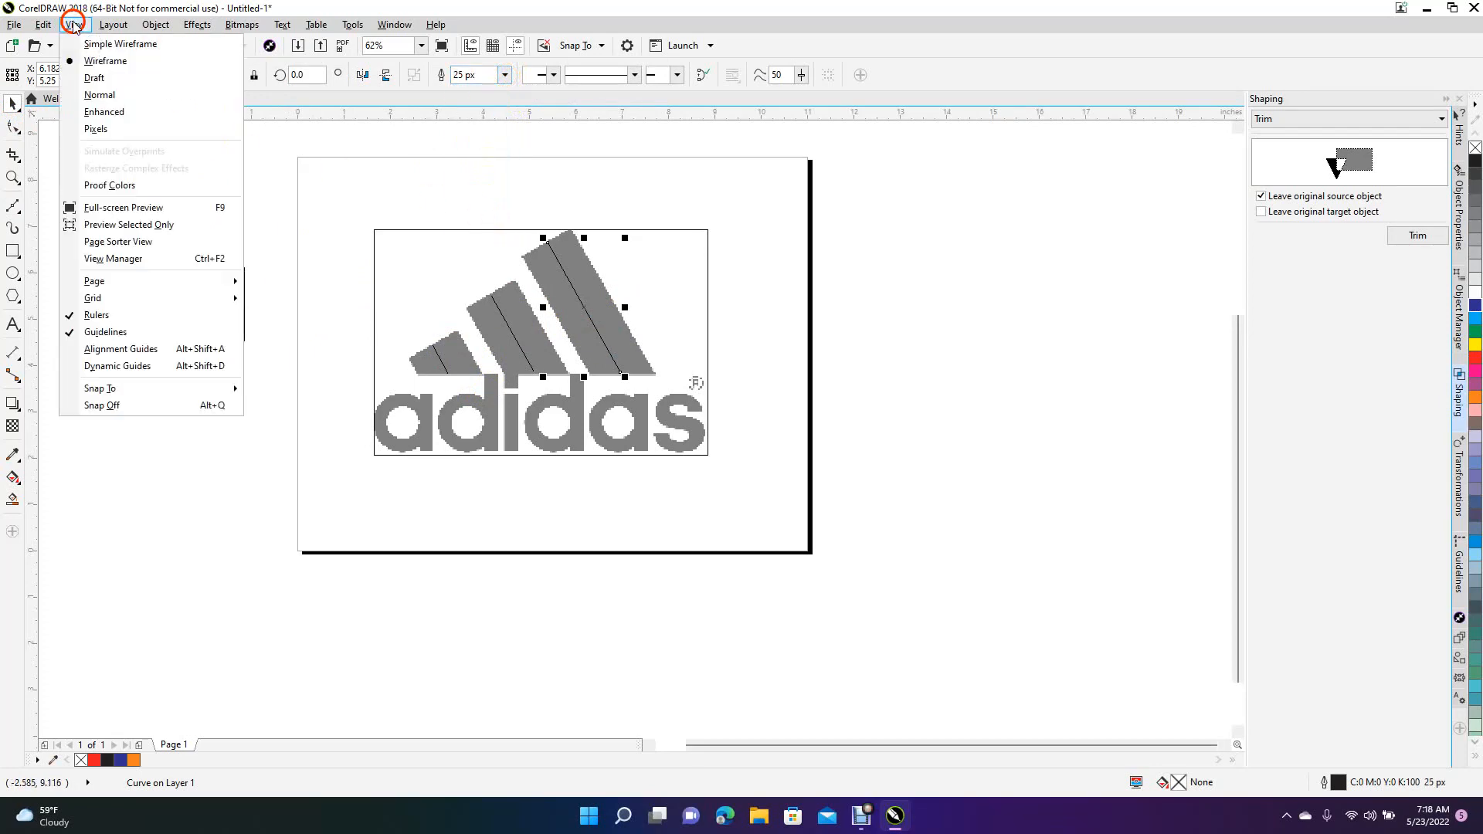
pyautogui.click(99, 92)
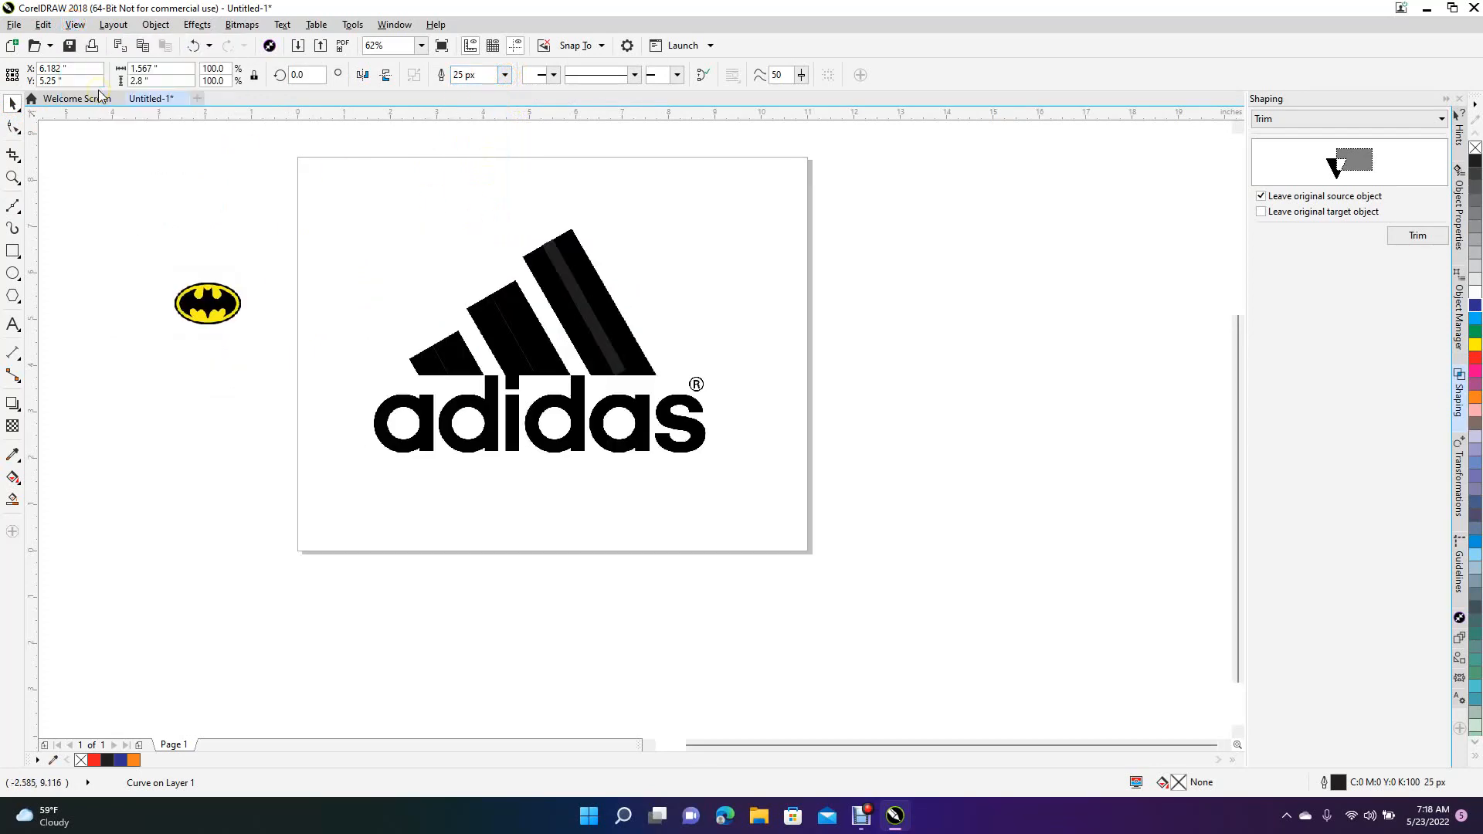
pyautogui.rightClick(1476, 359)
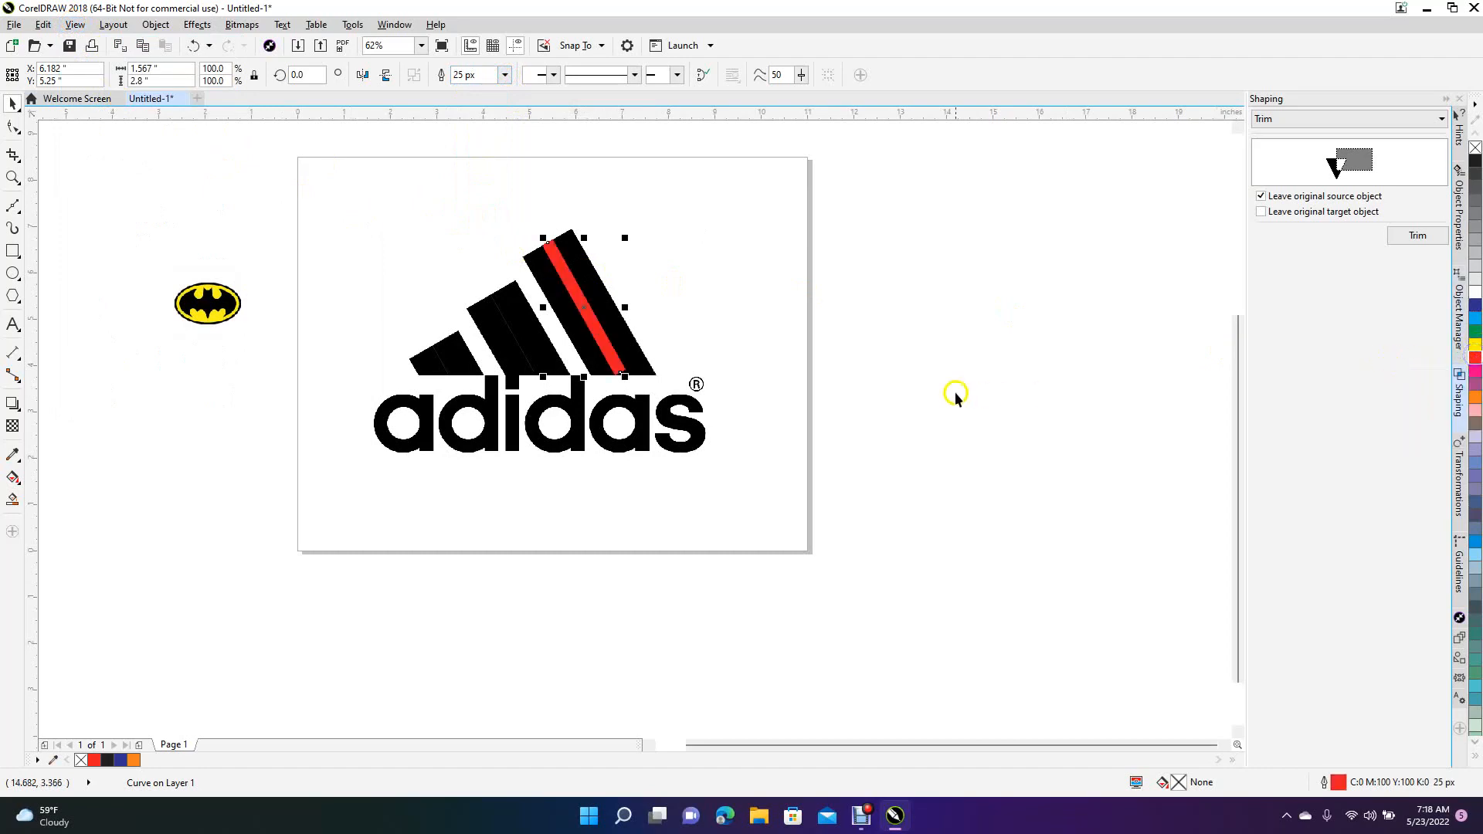
# Step: Try outline widths of 60, 90 and 100 px on the tallest stripe's red line
pyautogui.click(461, 77)
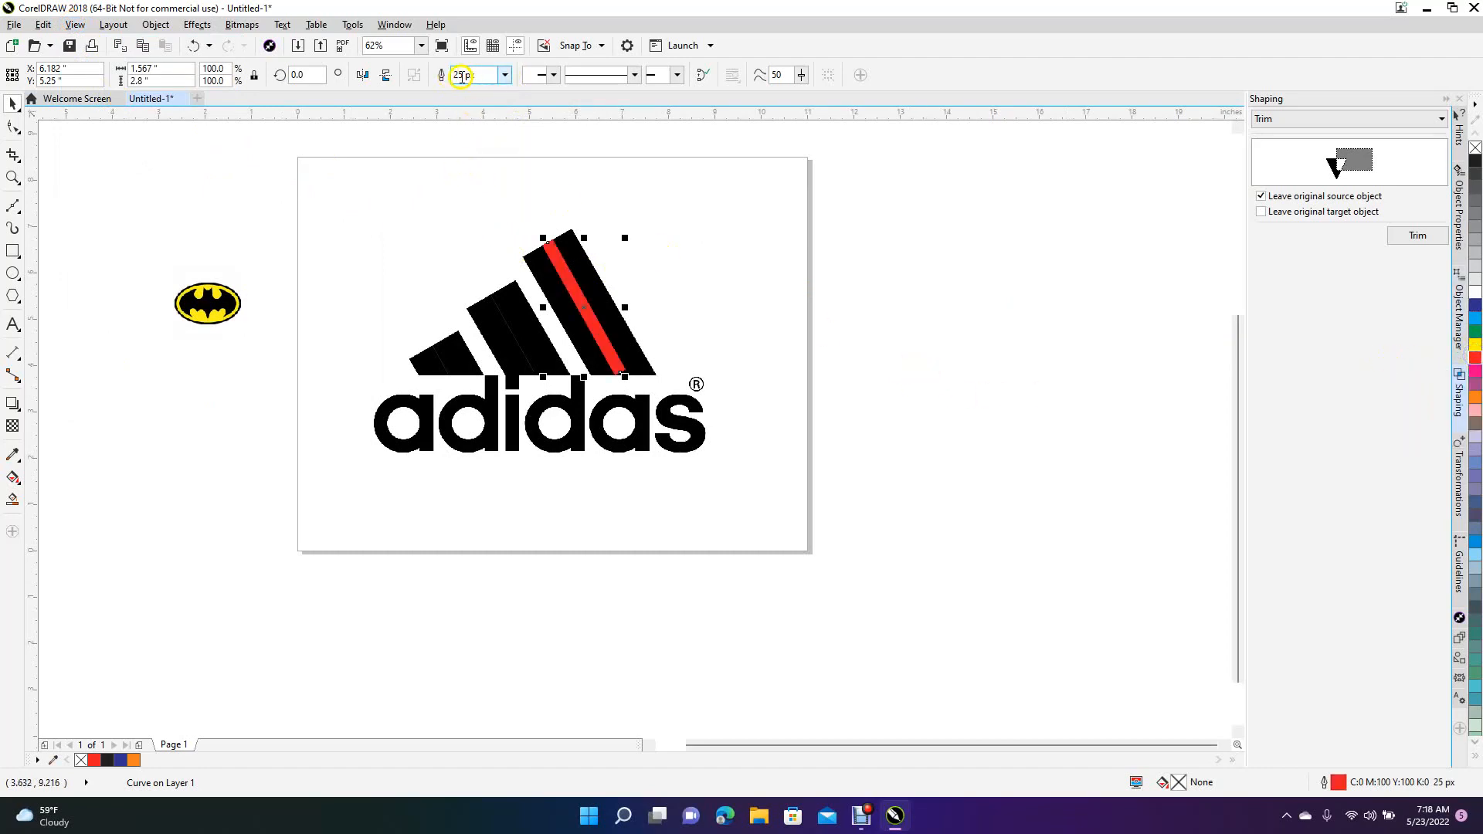
pyautogui.doubleClick(461, 76)
pyautogui.write('6')
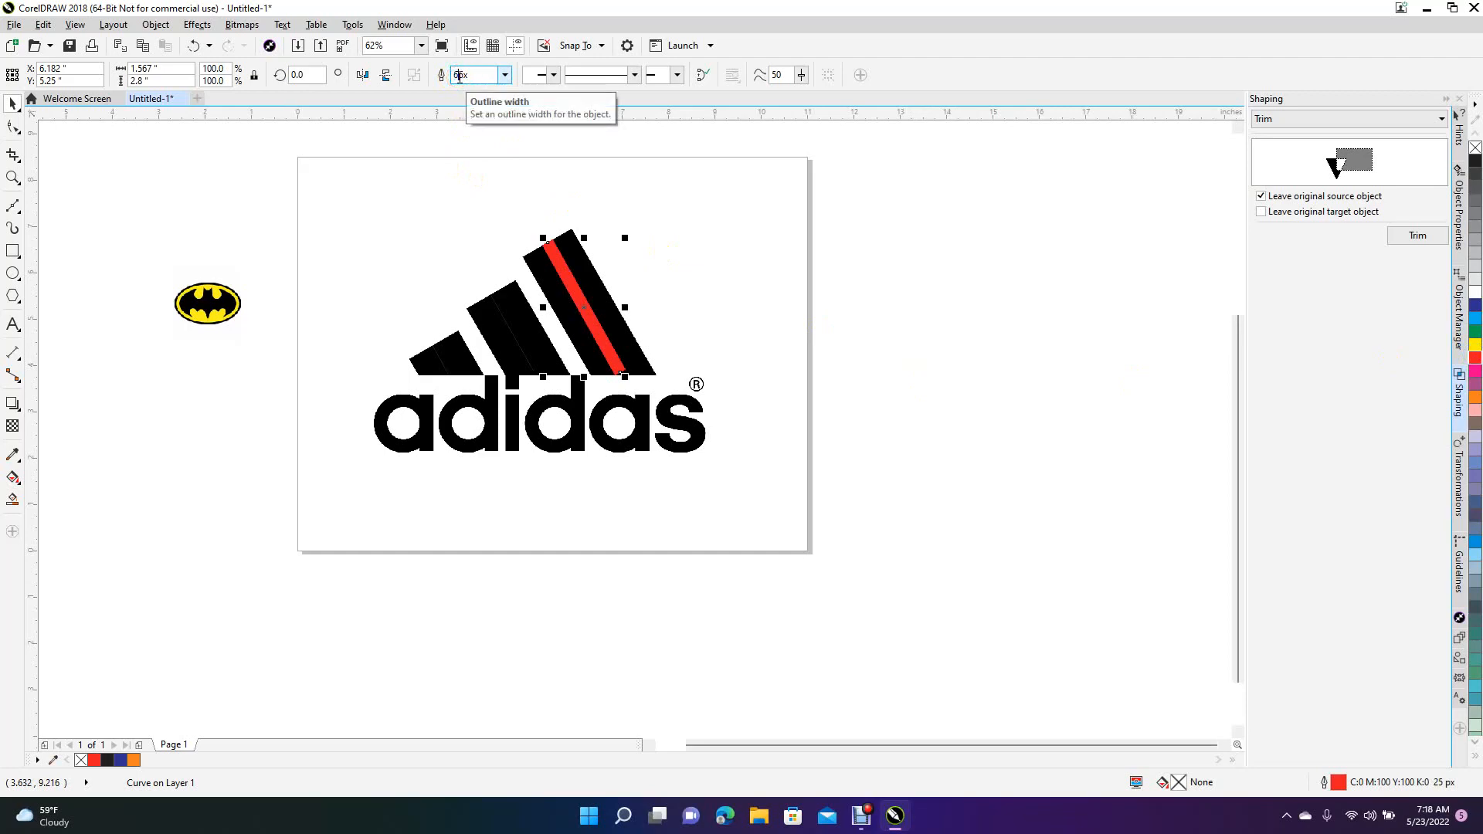
pyautogui.write('0')
pyautogui.press('Return')
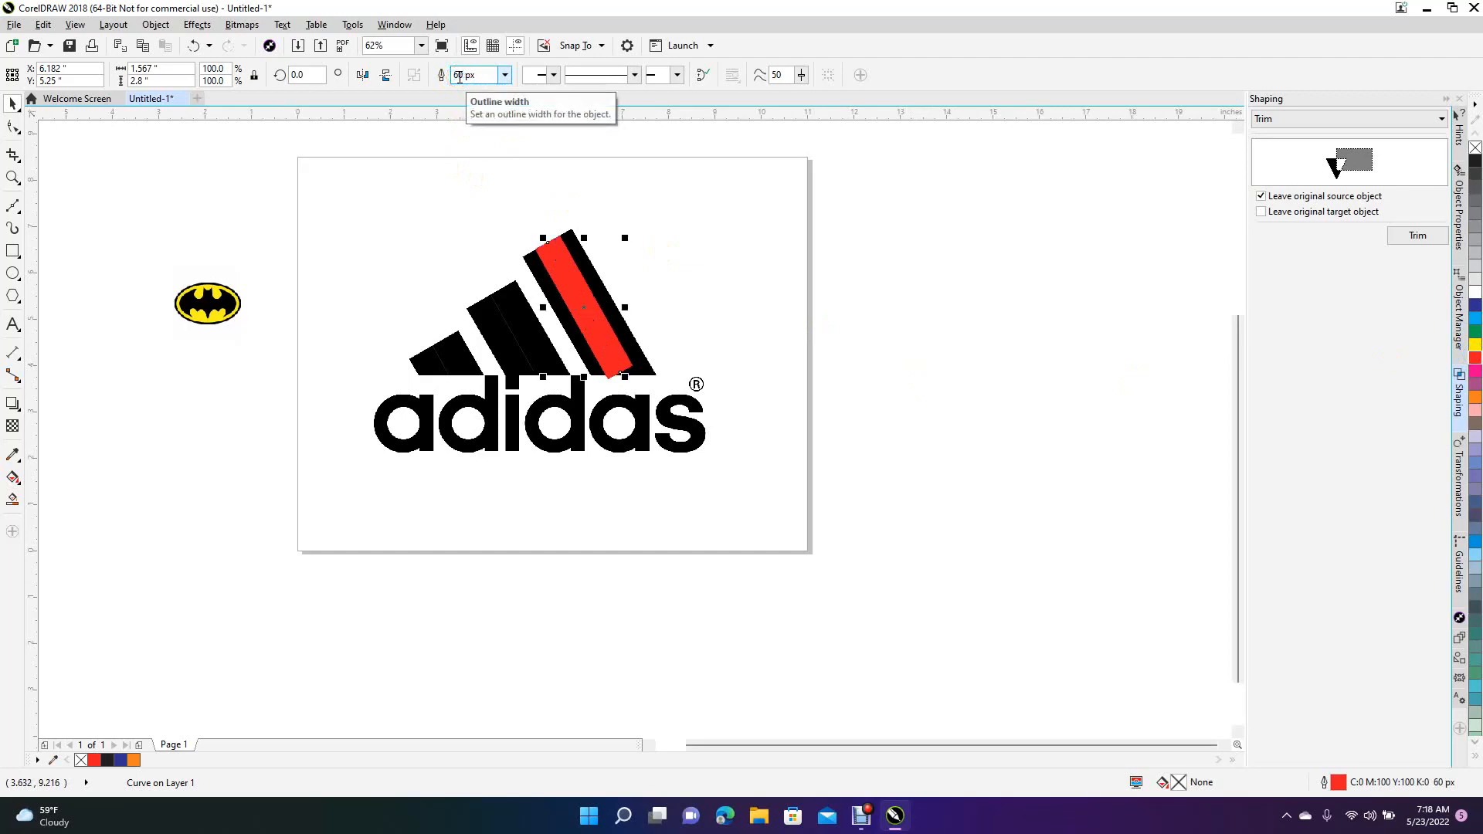
pyautogui.doubleClick(459, 75)
pyautogui.write('90')
pyautogui.press('Return')
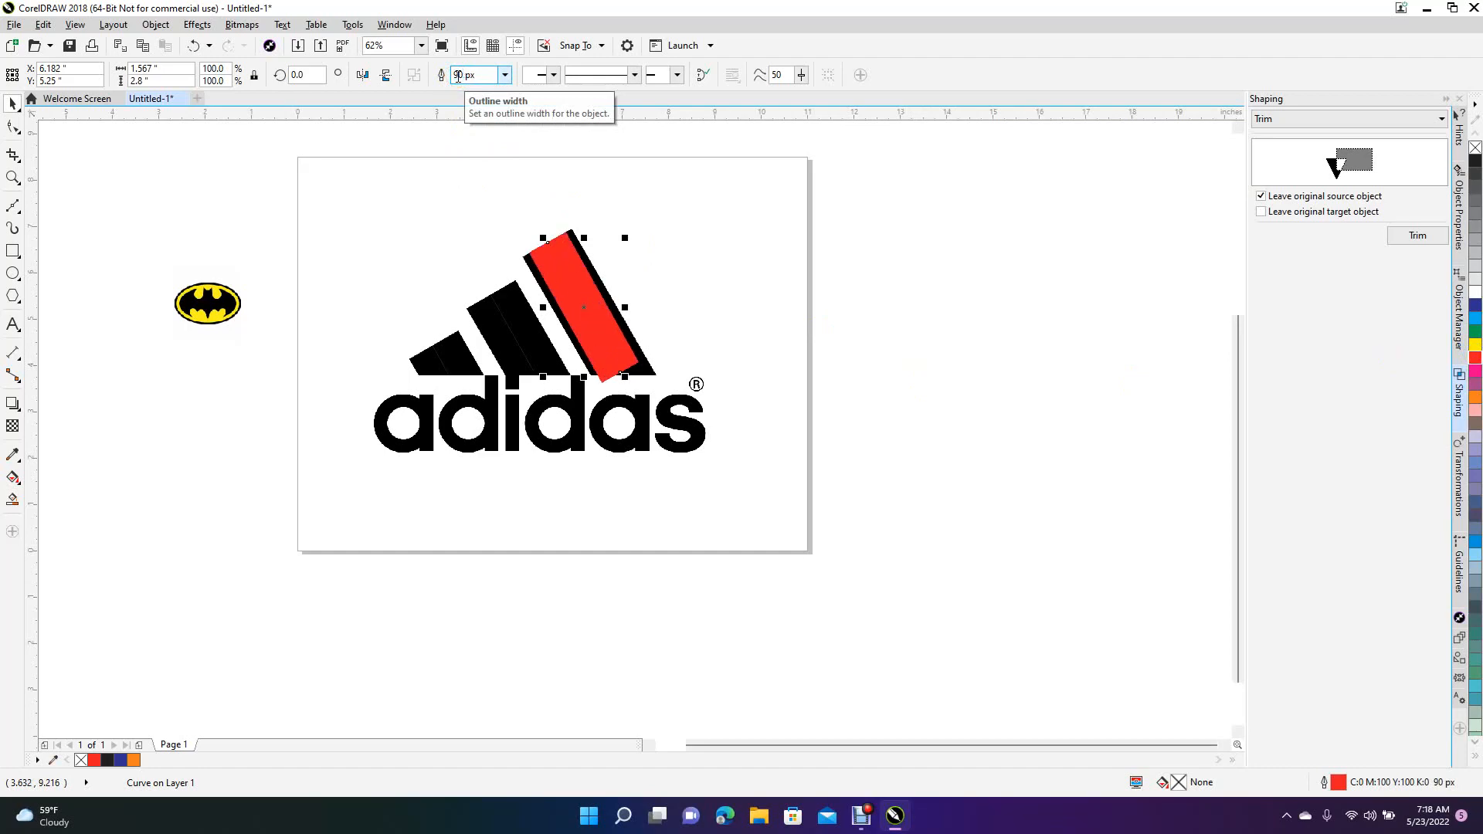
pyautogui.doubleClick(459, 75)
pyautogui.write('100')
pyautogui.press('Return')
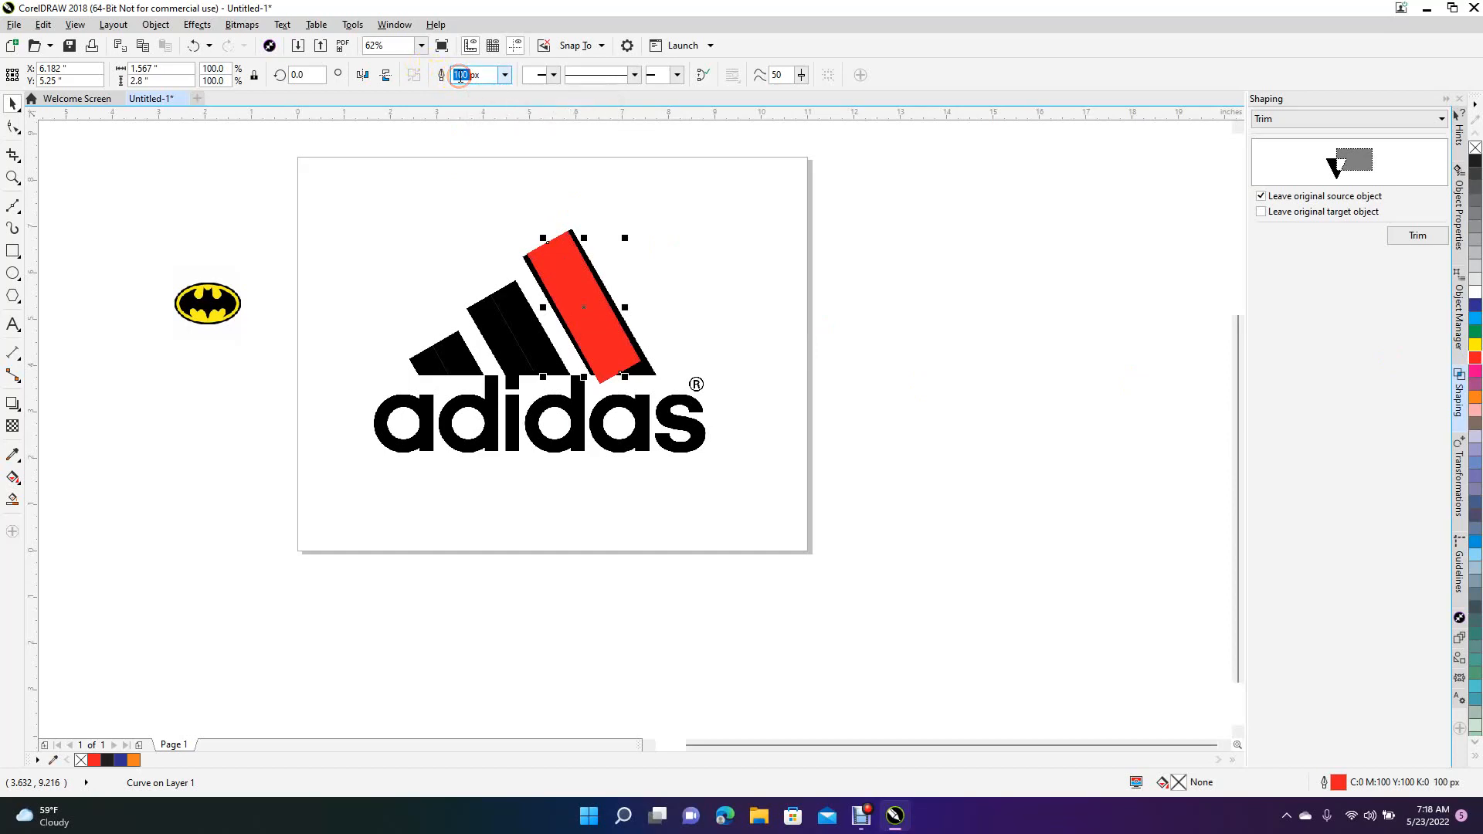
# Step: Set the red line's outline width to 120 px so it covers the tallest stripe
pyautogui.write('120')
pyautogui.press('Return')
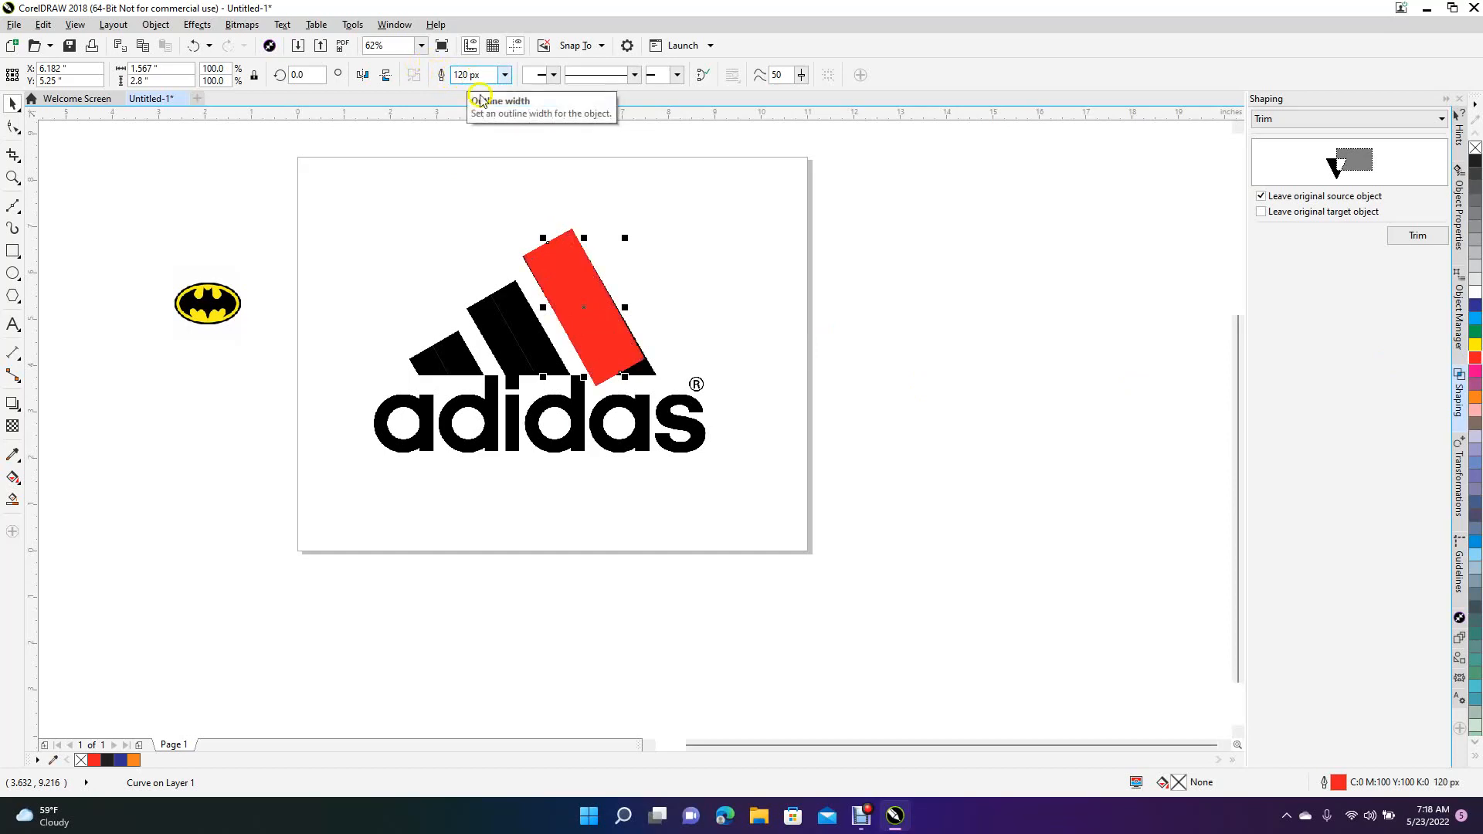
pyautogui.click(965, 360)
pyautogui.click(612, 351)
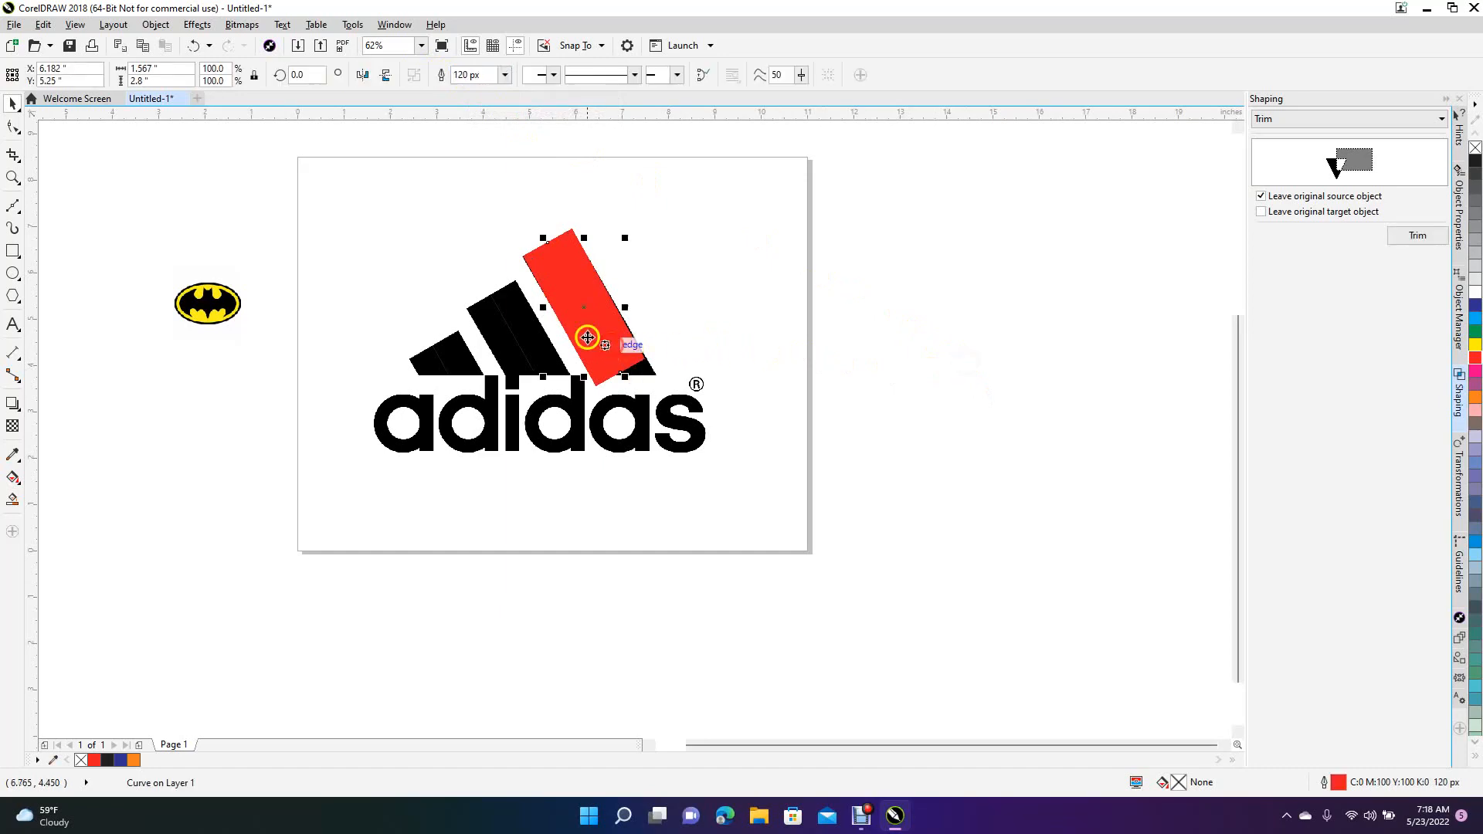
# Step: Extend the lower end node of the tallest stripe's red line along the stripe, down over the last two letters
pyautogui.click(13, 130)
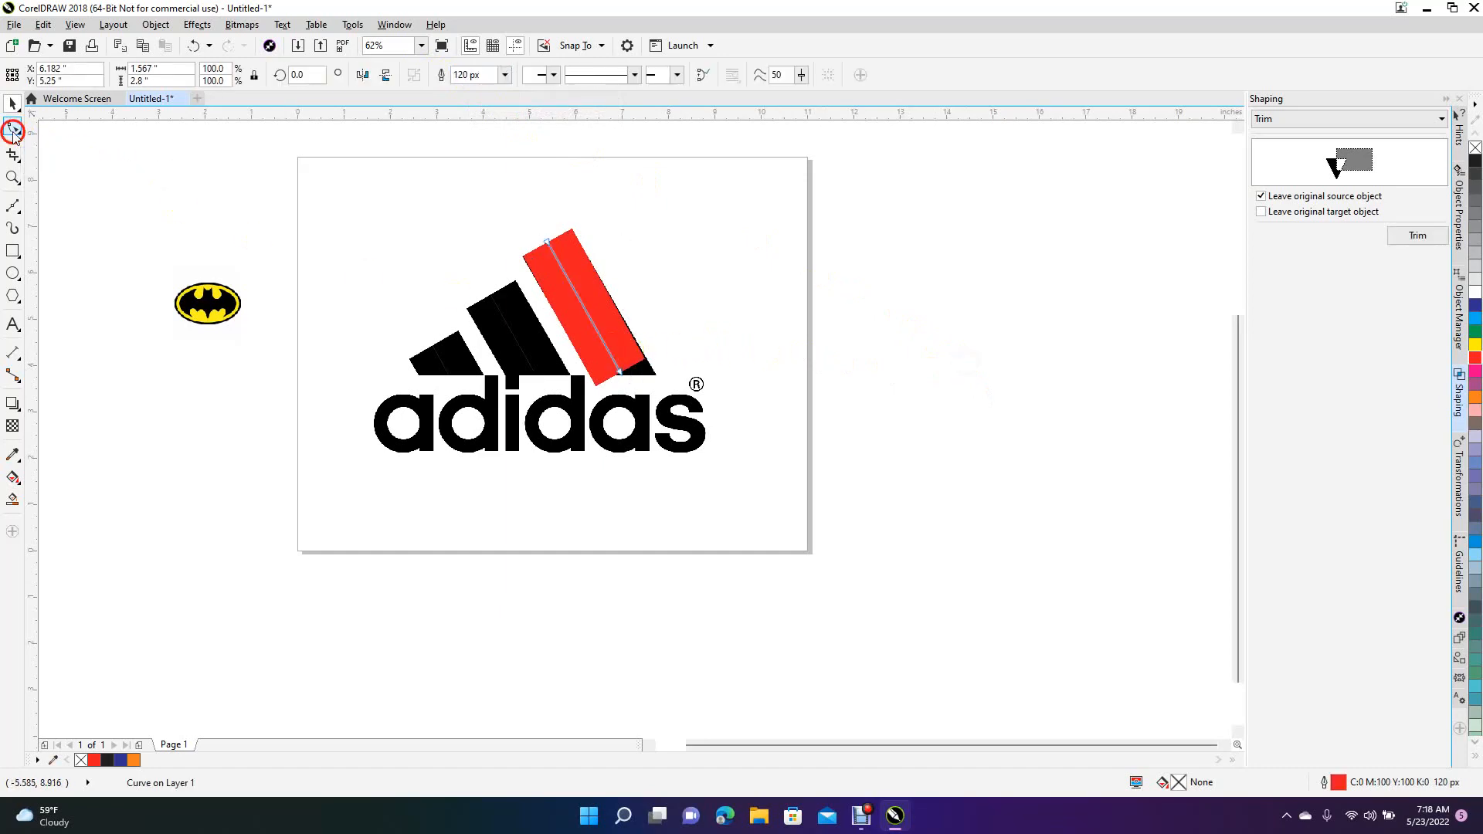
pyautogui.click(618, 370)
pyautogui.moveTo(620, 375); pyautogui.dragTo(652, 426)
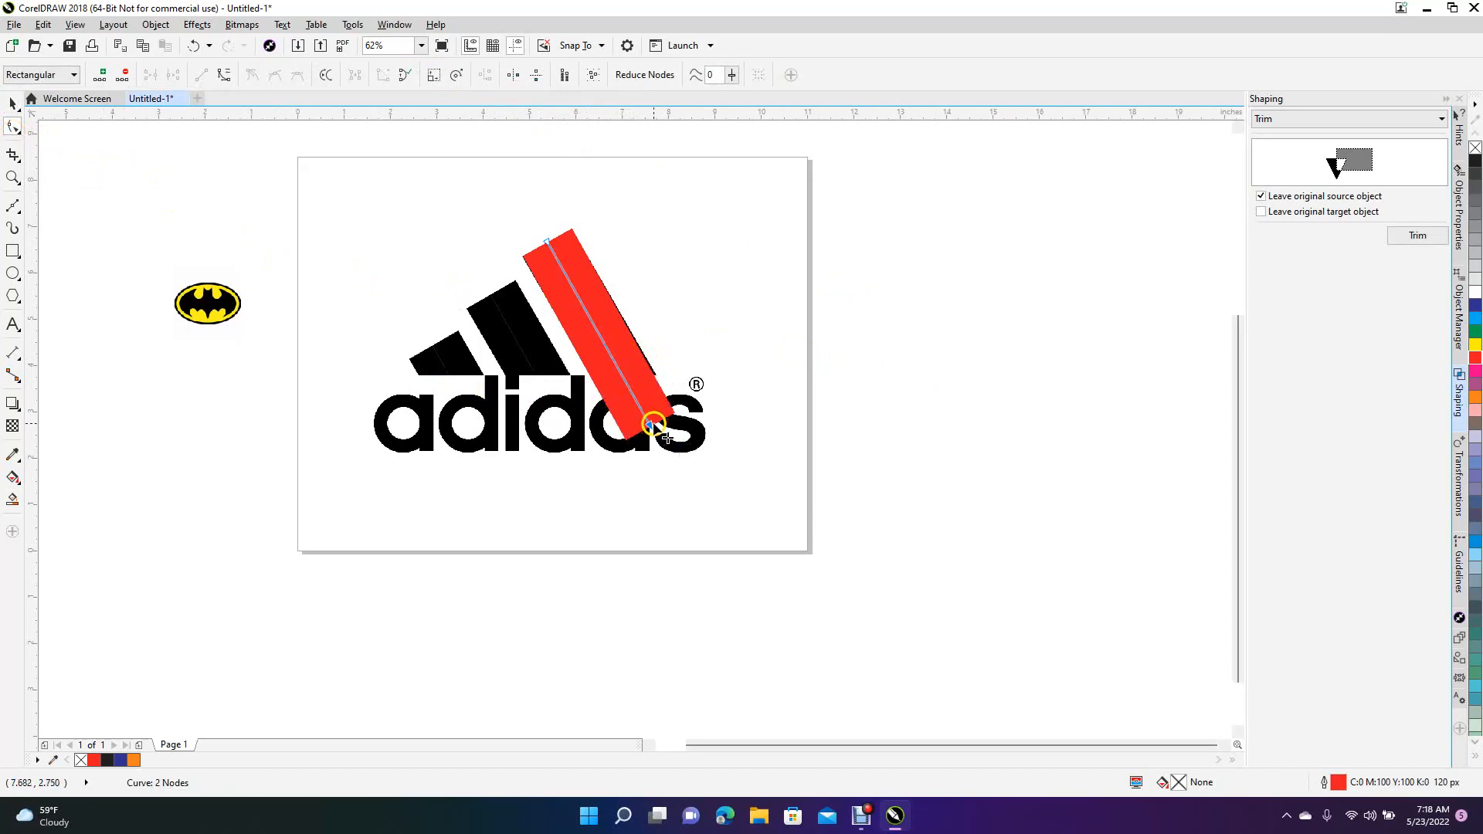
pyautogui.click(863, 446)
pyautogui.click(13, 102)
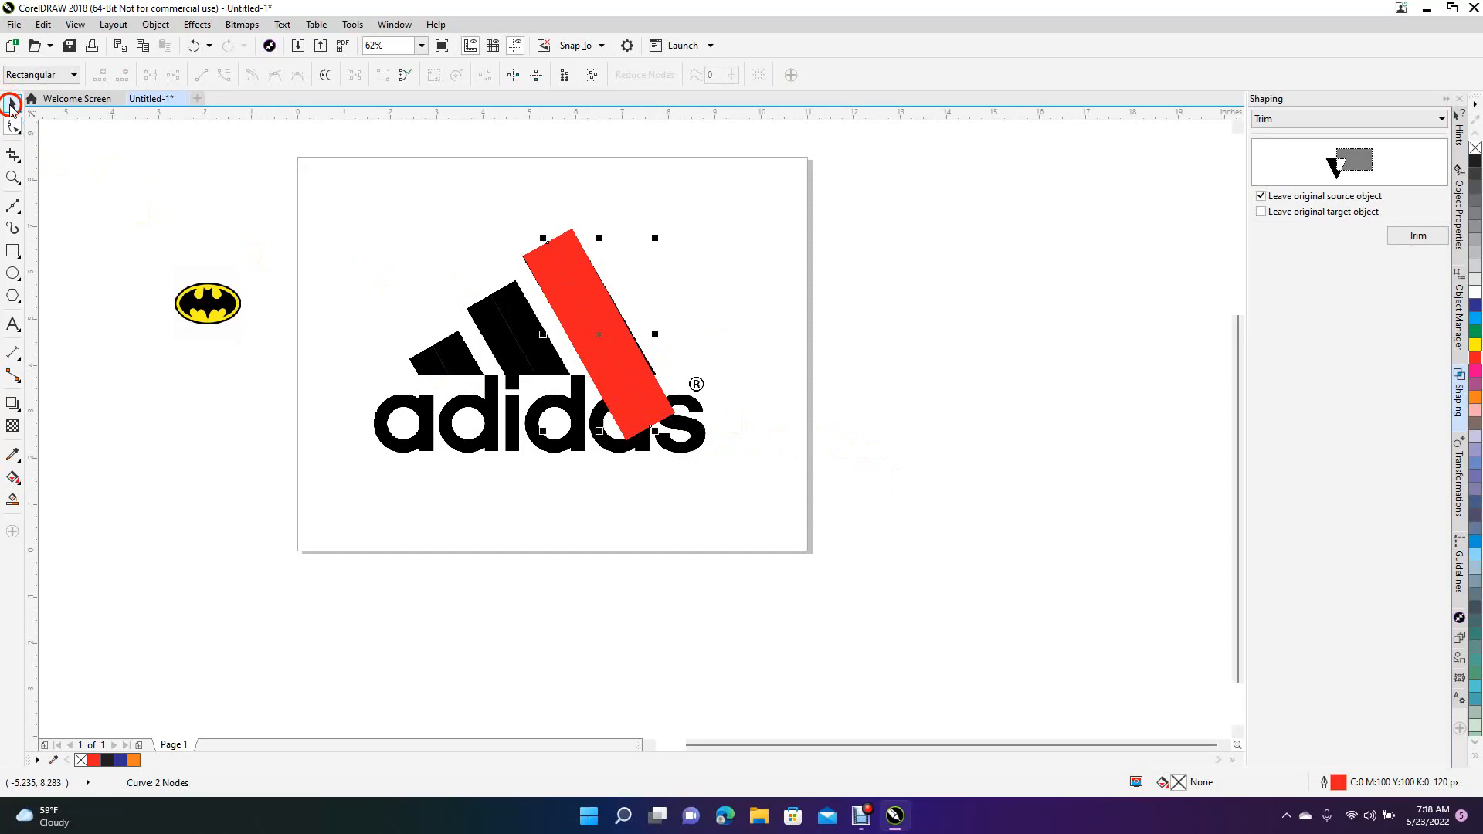
# Step: Give the middle stripe's centre line a red fill and a red 120 px outline
pyautogui.click(513, 337)
pyautogui.click(1389, 410)
pyautogui.click(1476, 357)
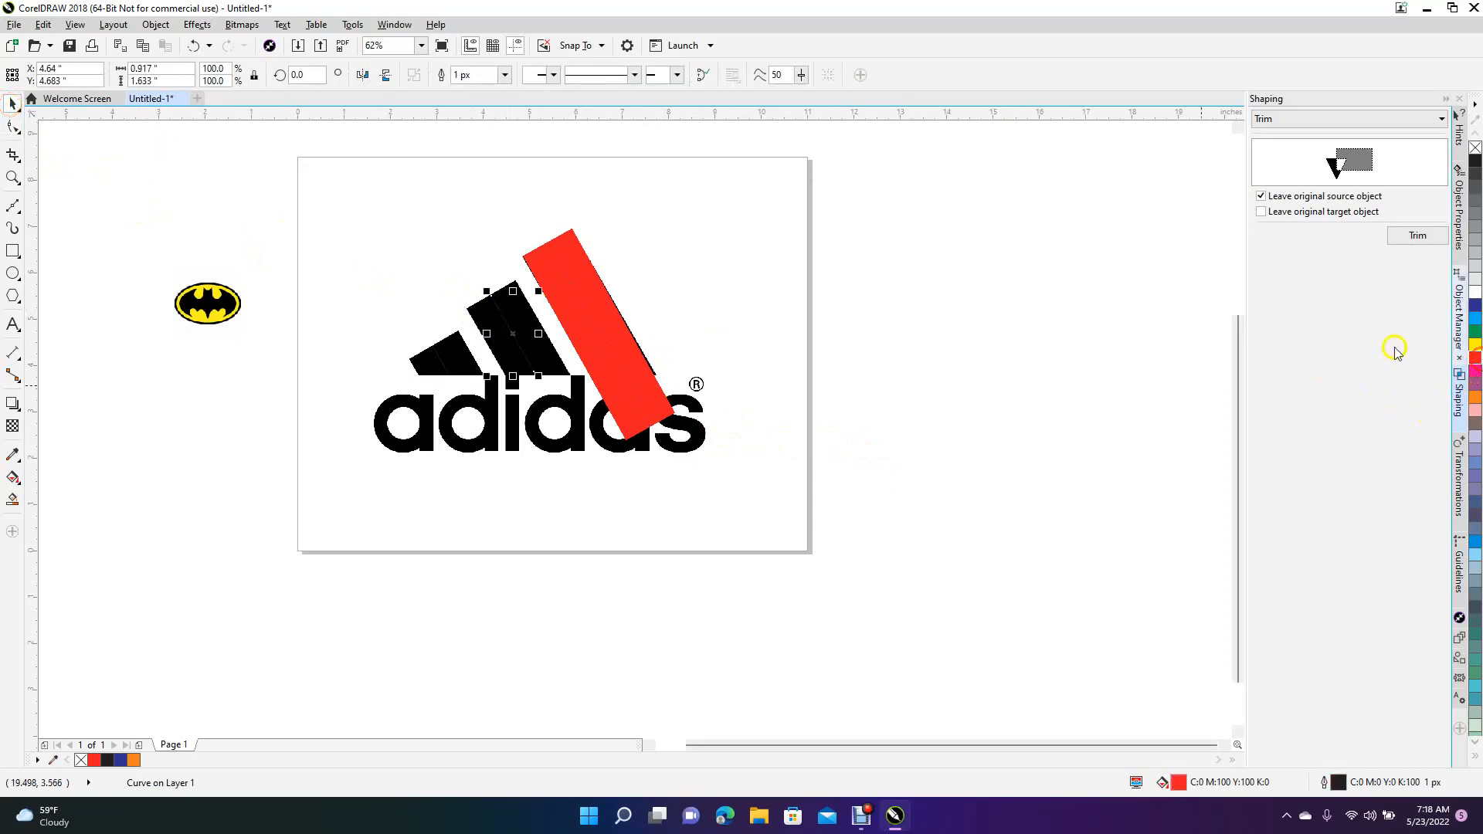
pyautogui.click(452, 80)
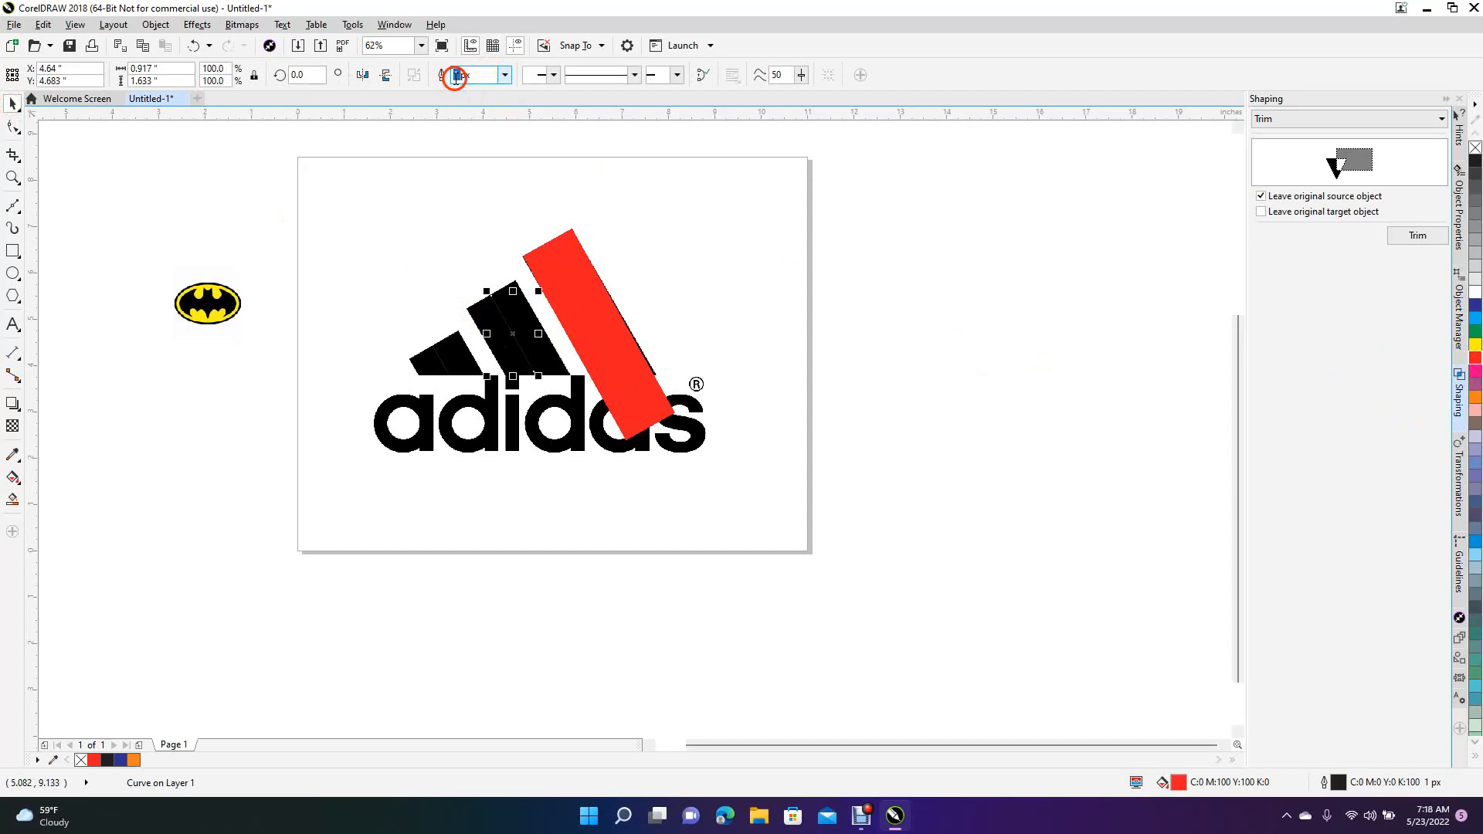
pyautogui.write('20')
pyautogui.press('Return')
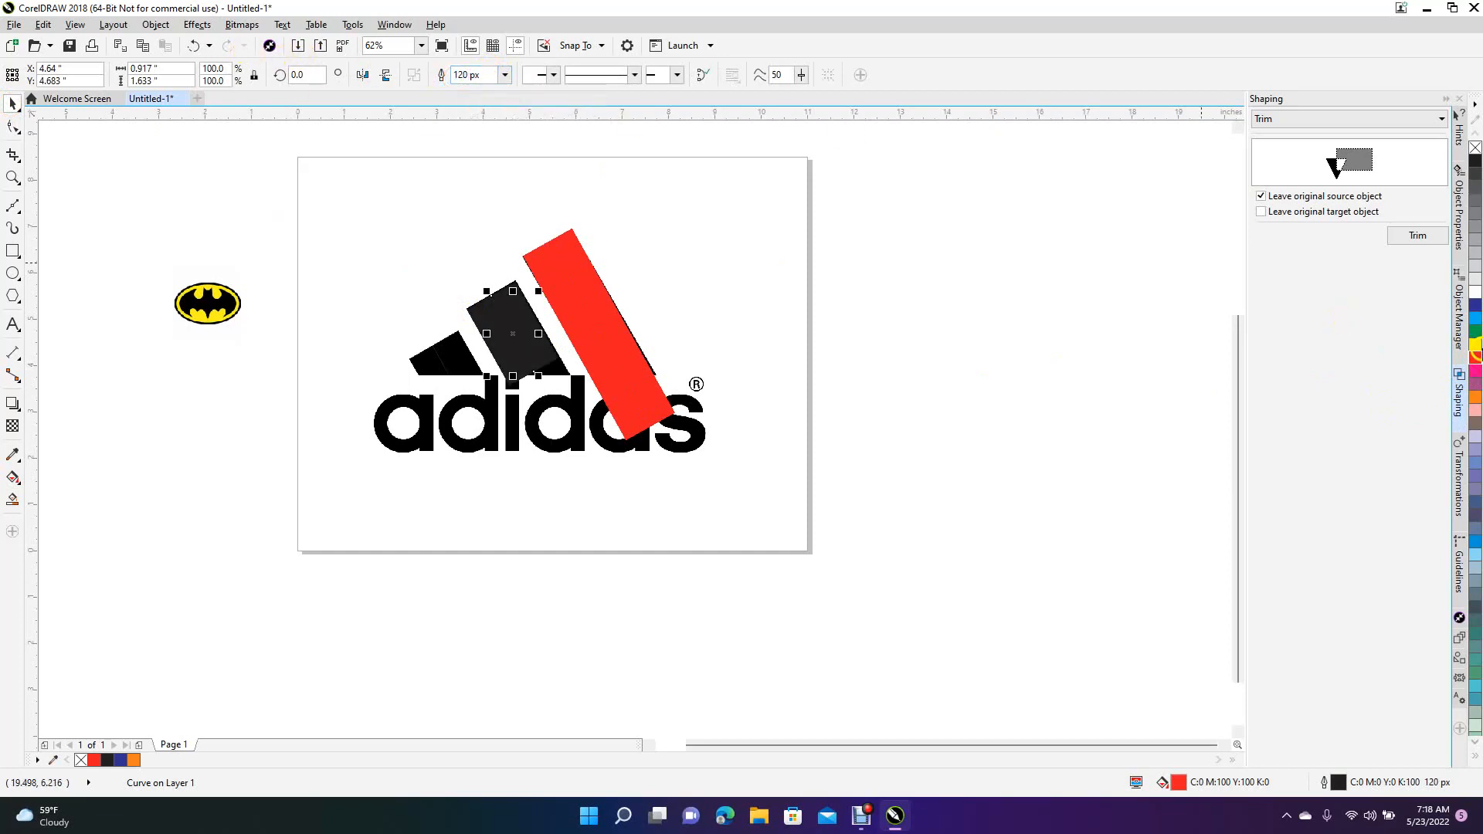
pyautogui.click(1476, 360)
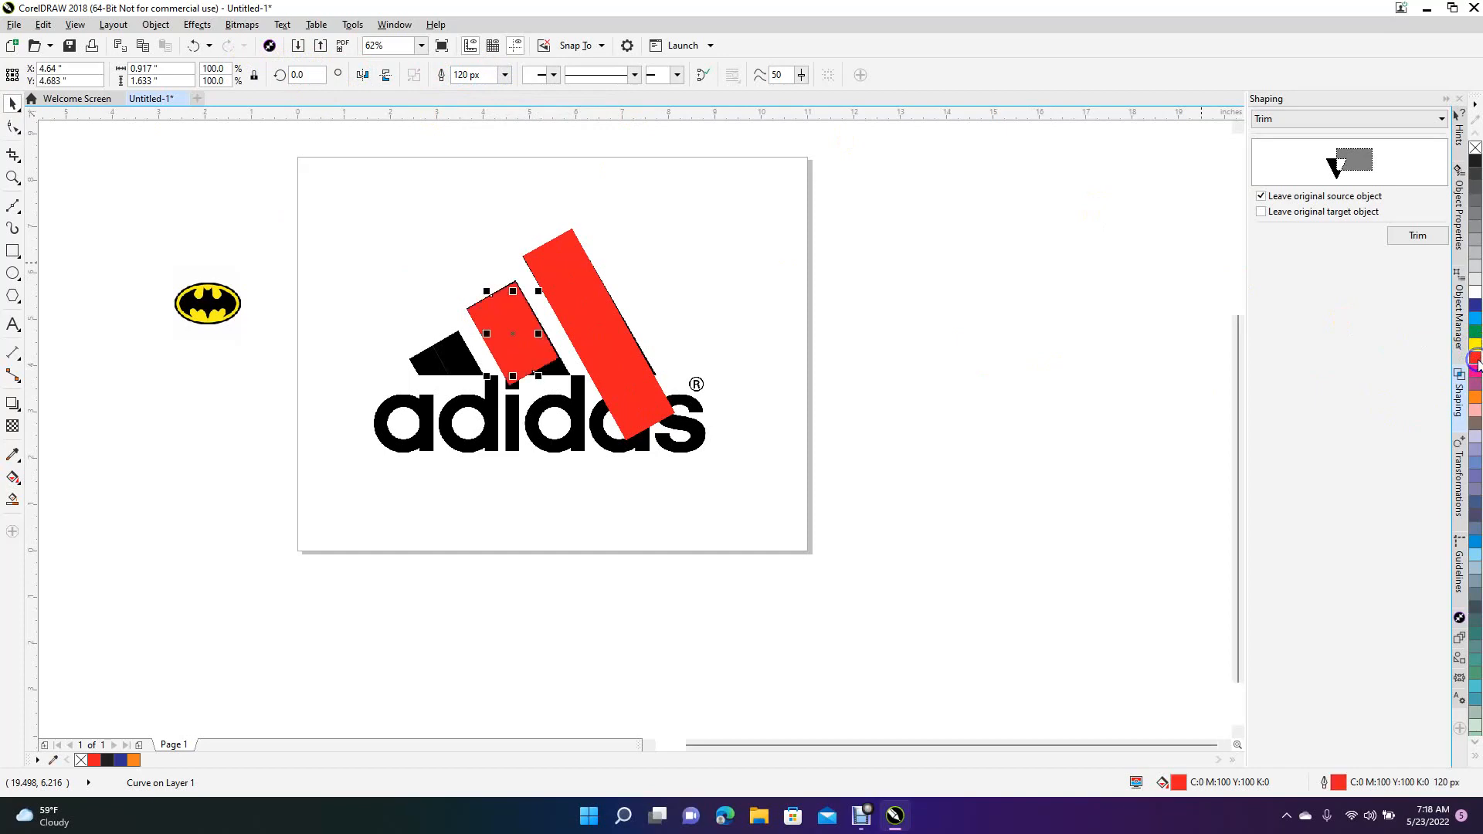
pyautogui.click(1140, 410)
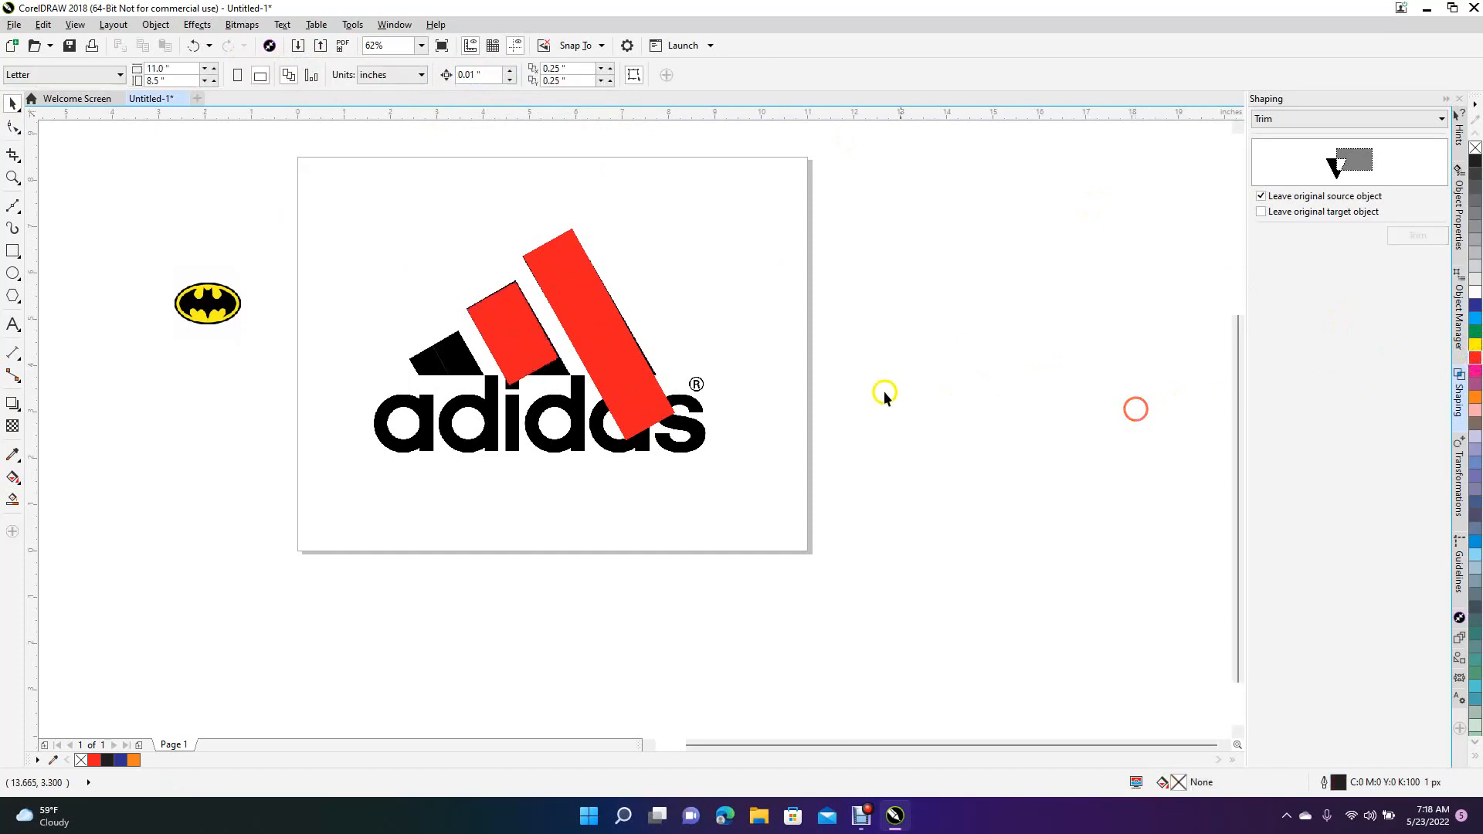
# Step: Extend the lower end node of the middle stripe's red line along the stripe, down over the lettering
pyautogui.click(14, 130)
pyautogui.click(537, 369)
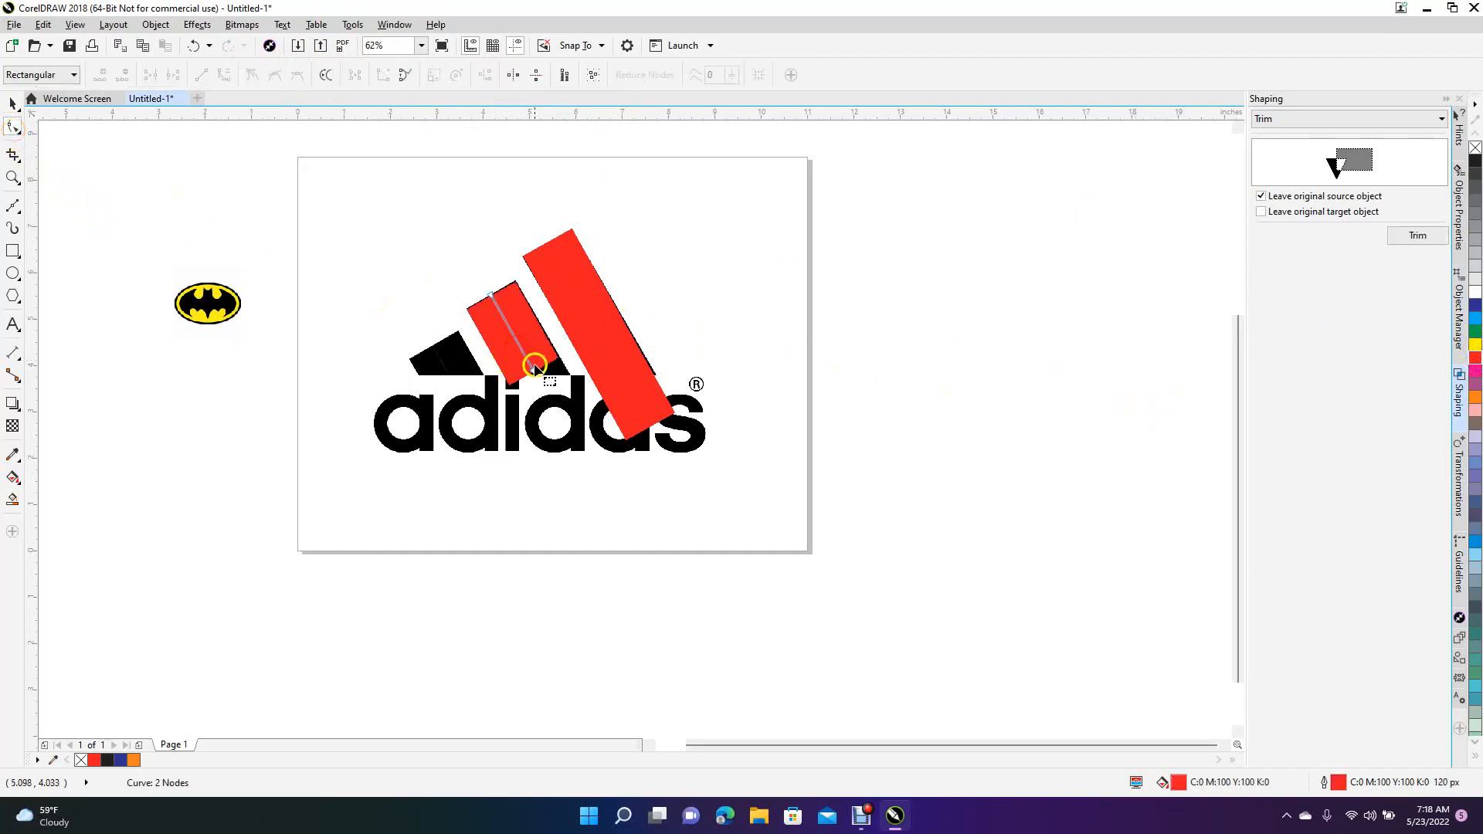
pyautogui.moveTo(535, 376); pyautogui.dragTo(555, 407)
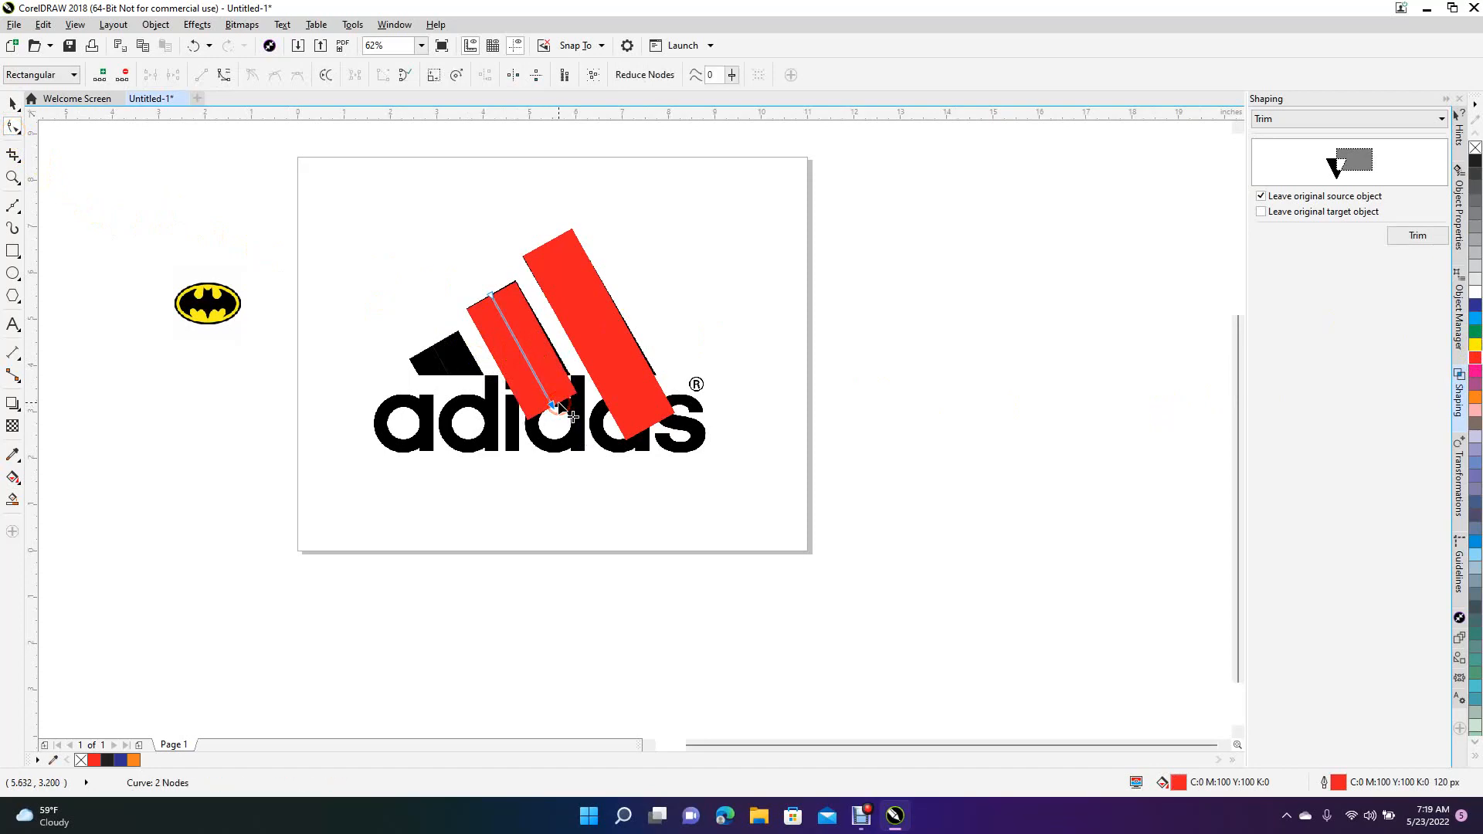
pyautogui.click(794, 442)
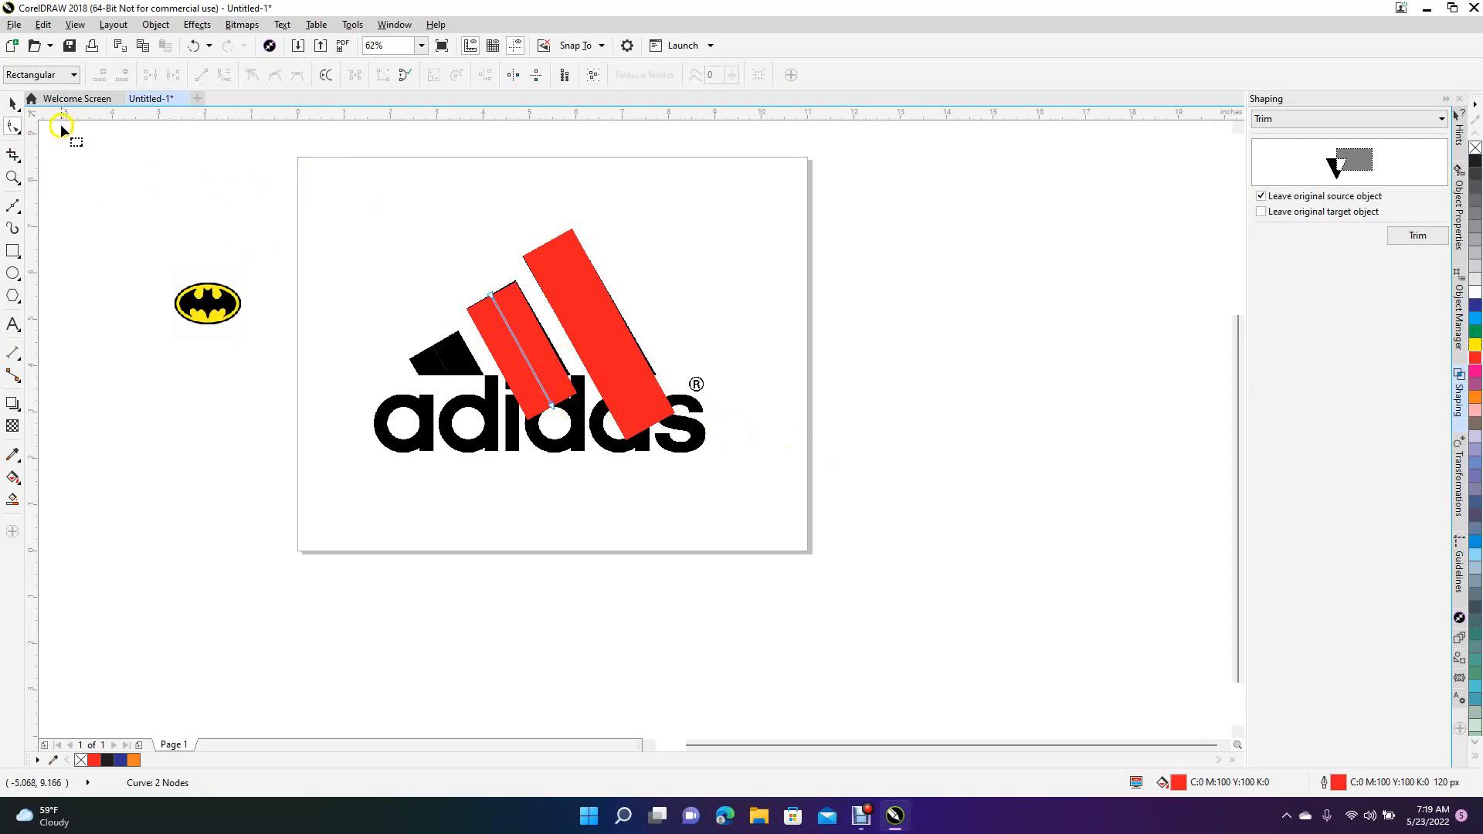
pyautogui.click(14, 105)
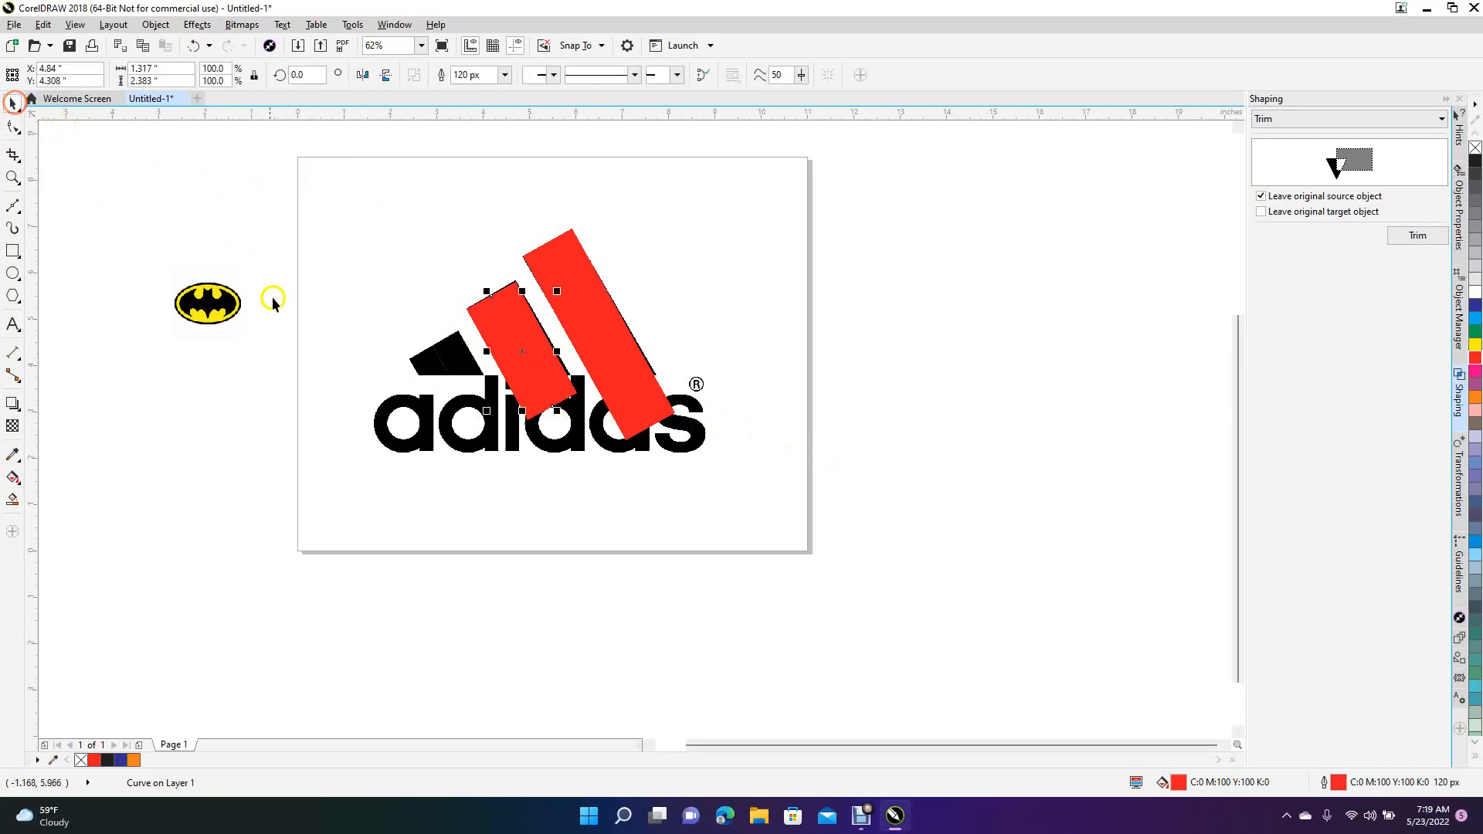
# Step: Delete the centre line traced over the shortest stripe
pyautogui.click(458, 367)
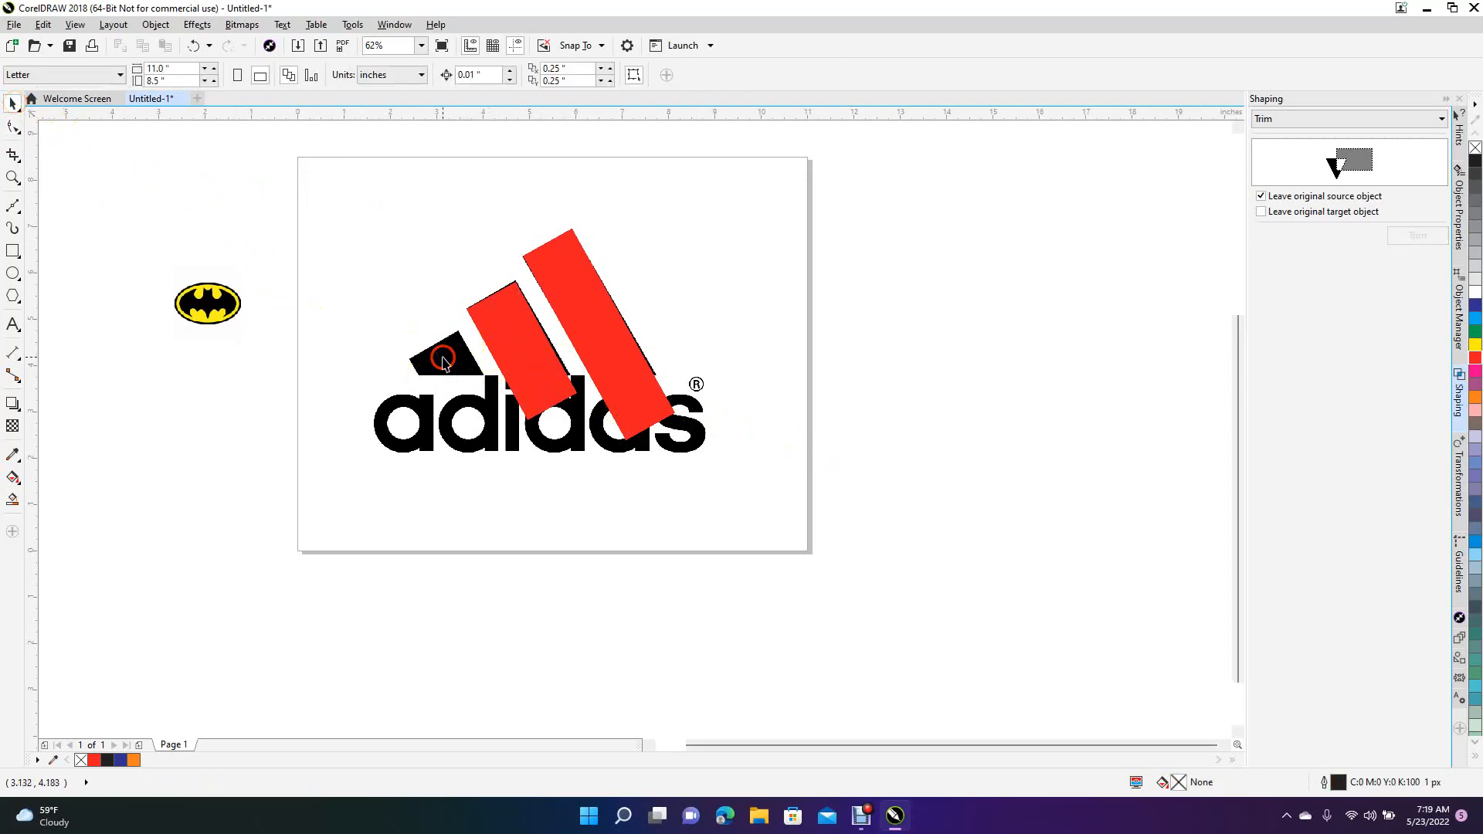
pyautogui.moveTo(407, 335); pyautogui.dragTo(502, 440)
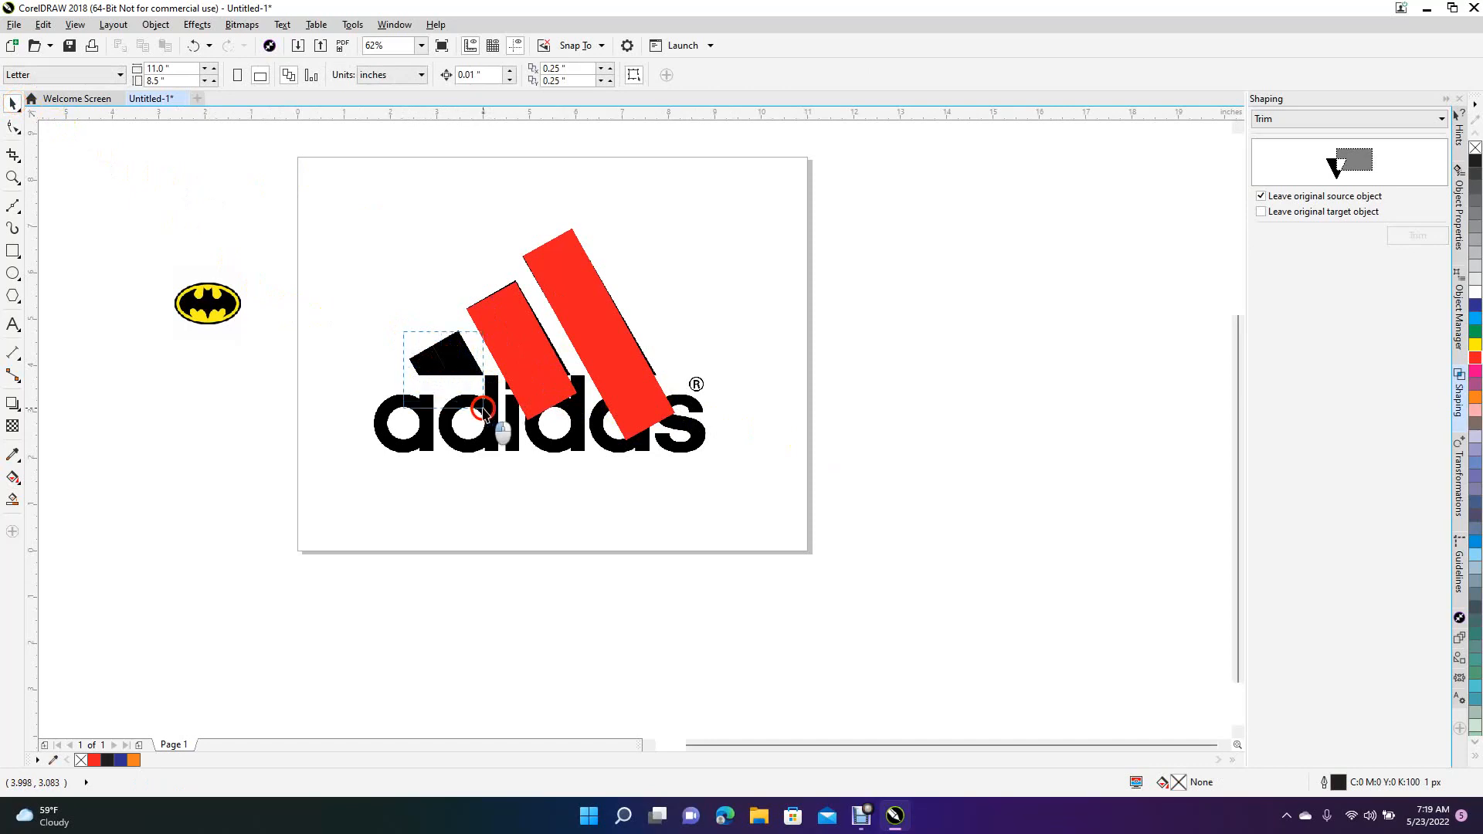
pyautogui.click(94, 705)
# Step: Examine the middle stripe's line up close in Wireframe view, and return to Normal view
pyautogui.click(517, 365)
pyautogui.scroll(2, 517, 365)
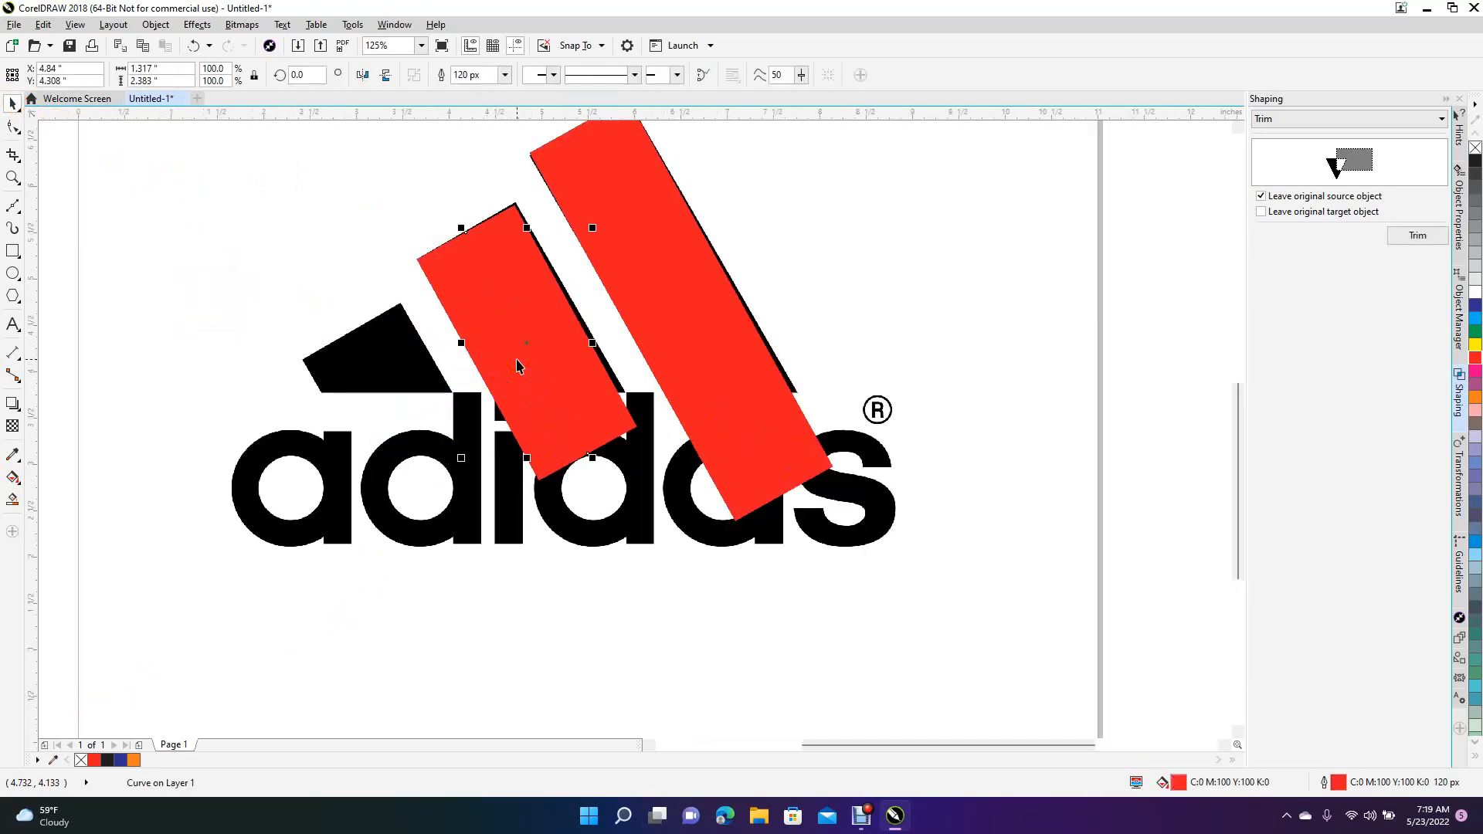
pyautogui.click(77, 24)
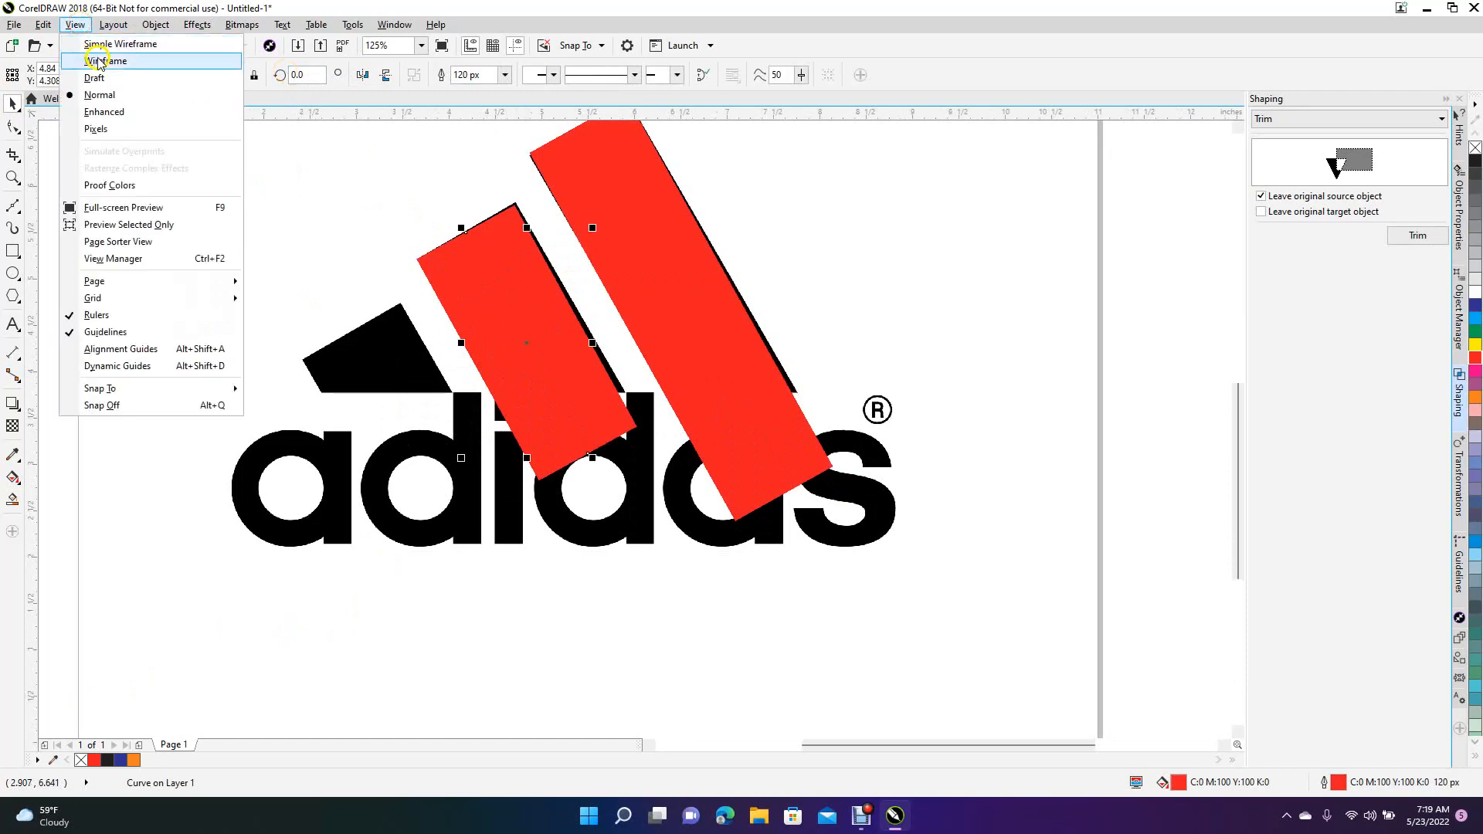
pyautogui.click(94, 60)
pyautogui.click(13, 126)
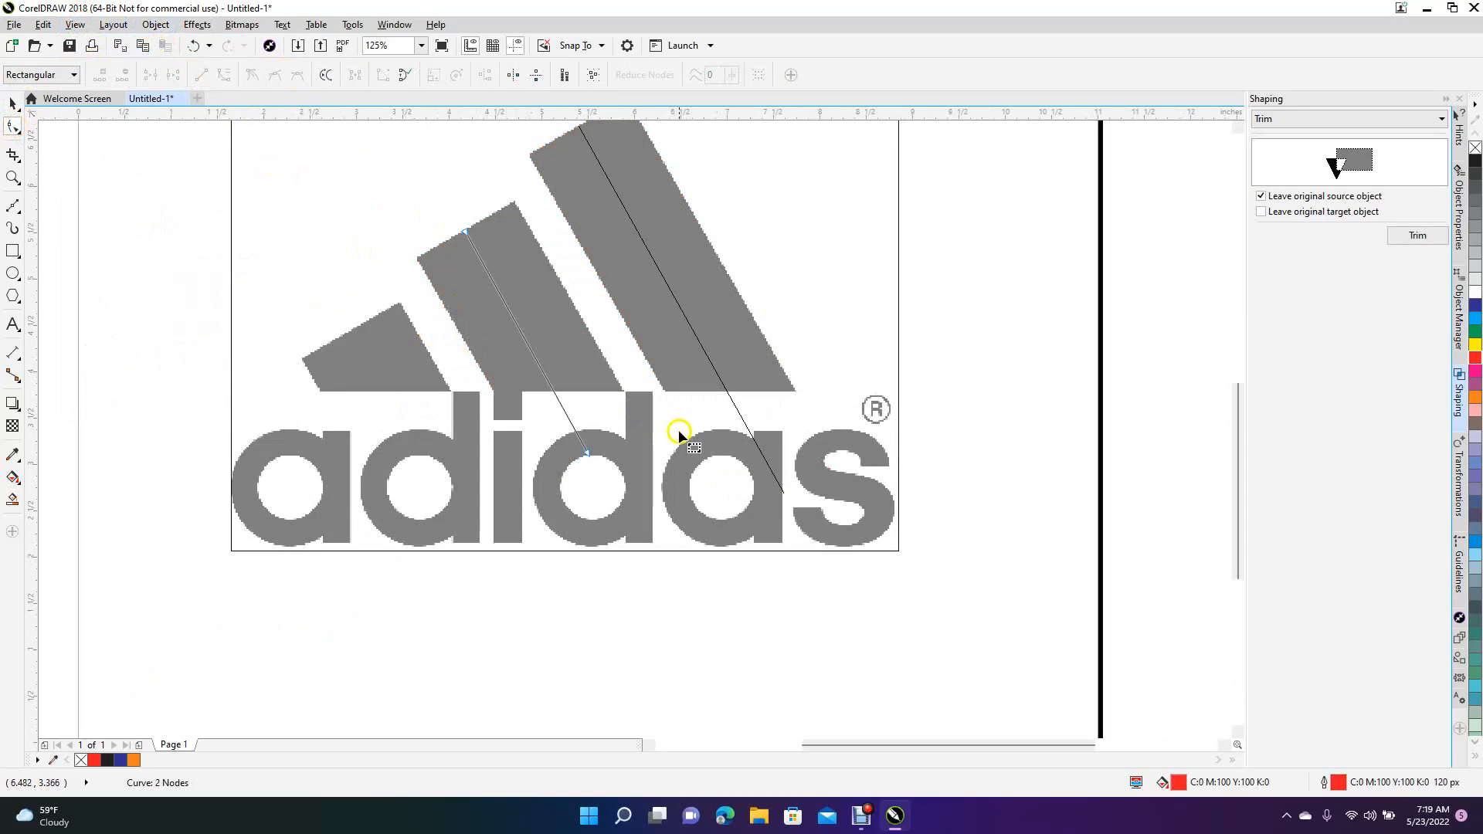
pyautogui.click(75, 25)
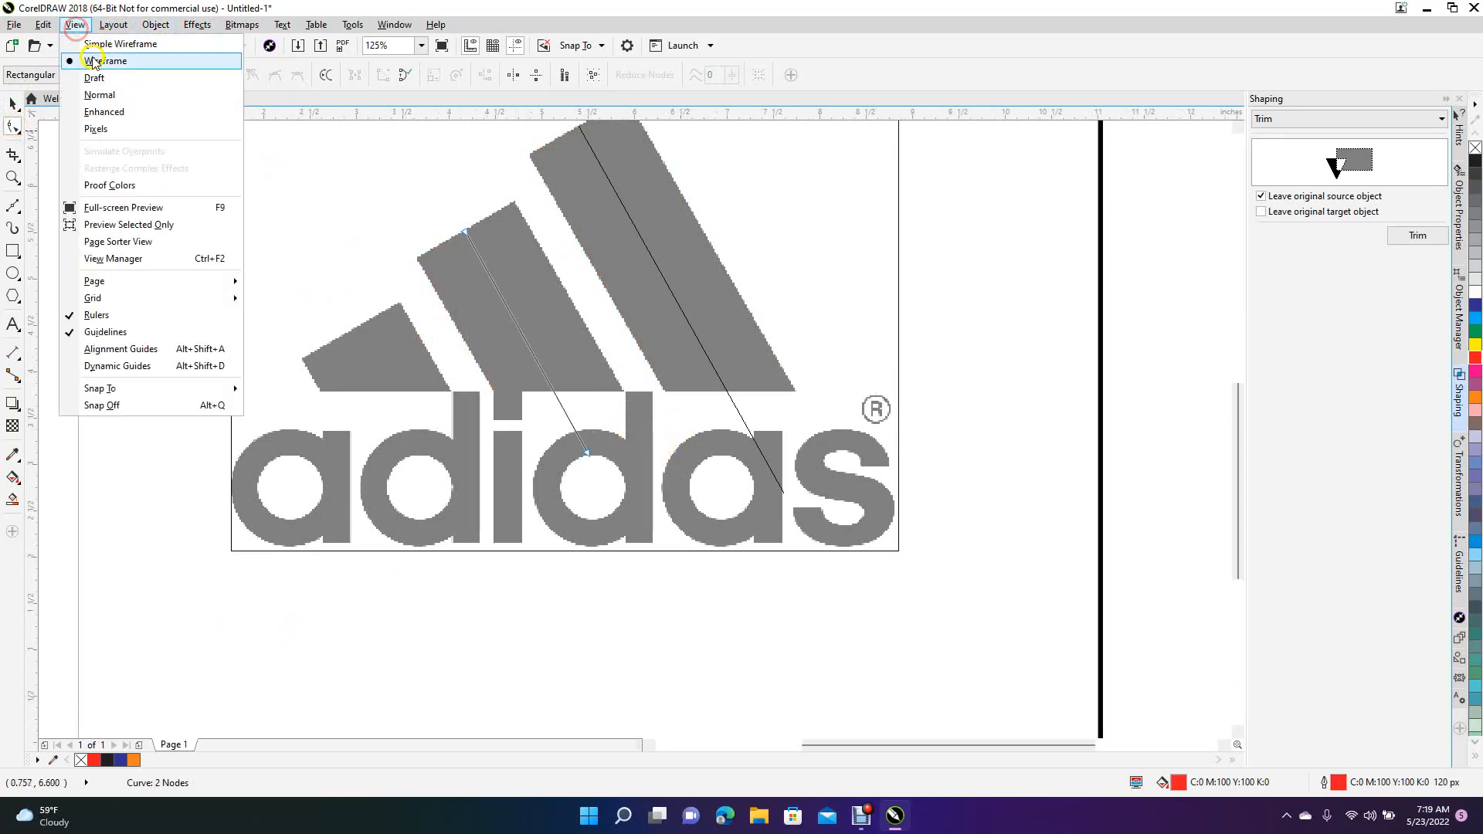
pyautogui.click(108, 95)
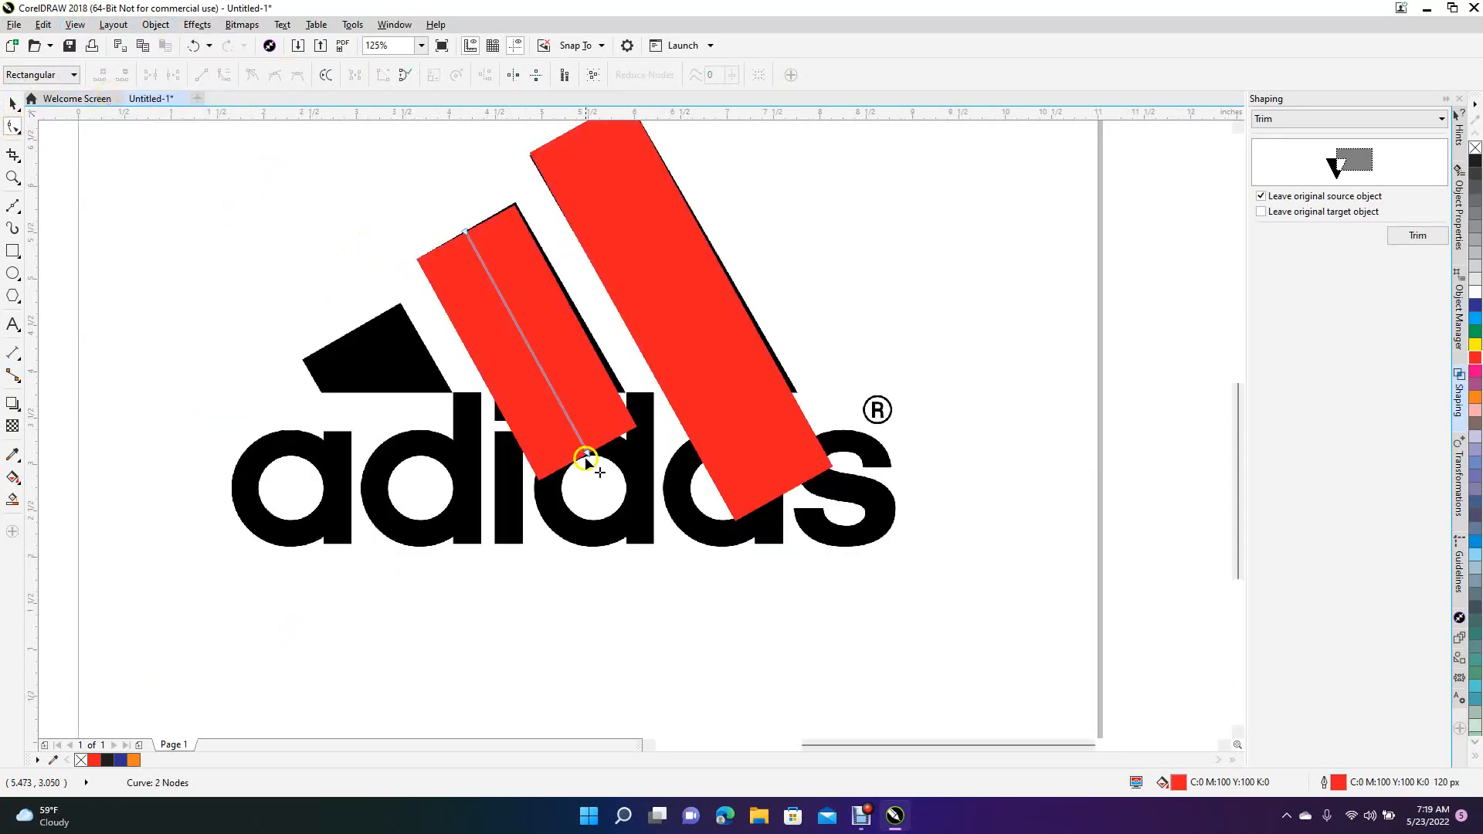
# Step: Stretch the middle red bar's lower end to the lettering's baseline and shift the tallest bar's lower end slightly outward, aligning both with their stripes
pyautogui.click(10, 154)
pyautogui.moveTo(466, 232); pyautogui.dragTo(649, 546)
pyautogui.click(788, 486)
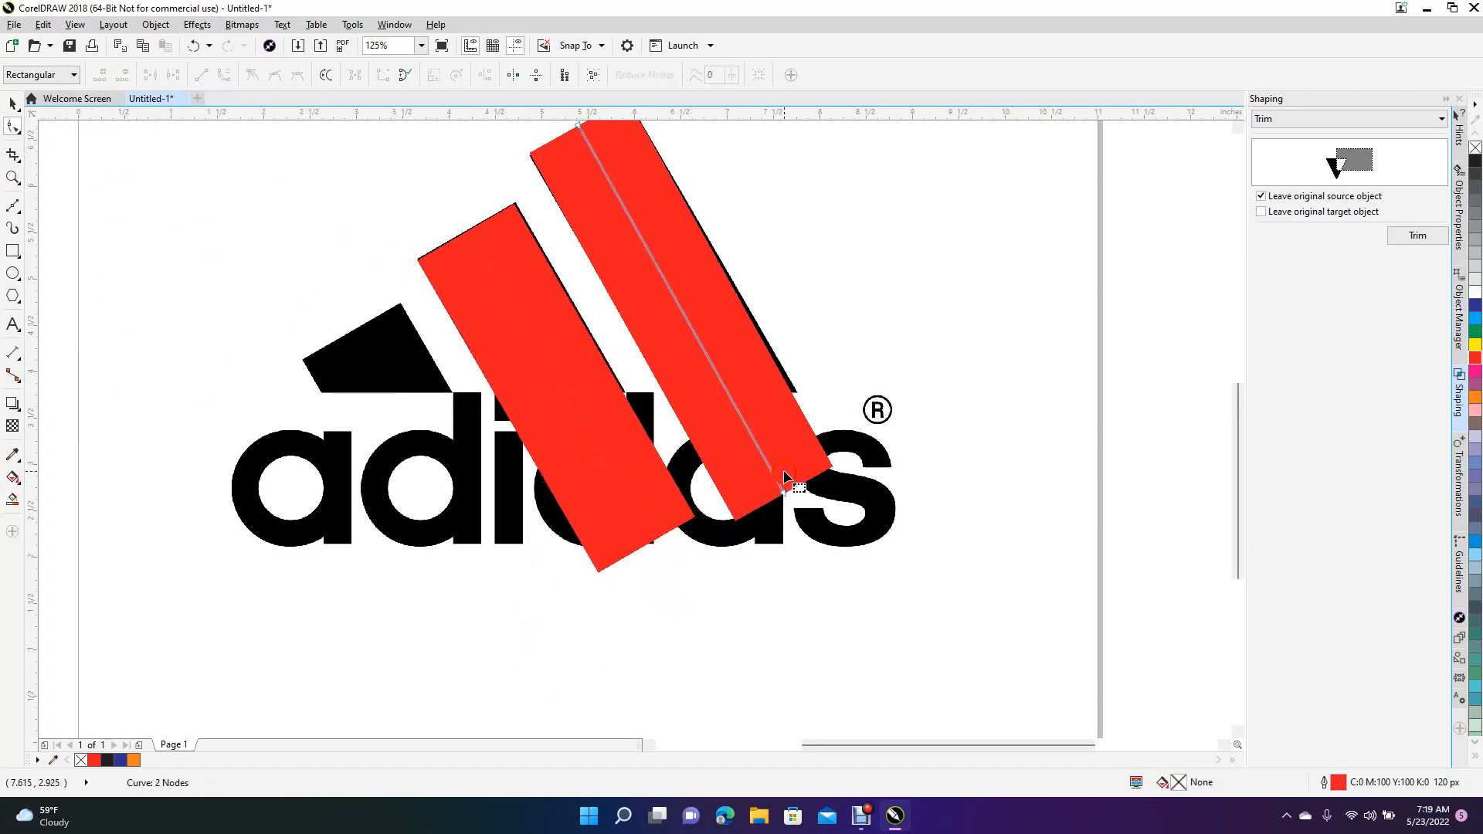
pyautogui.moveTo(785, 491); pyautogui.dragTo(796, 499)
pyautogui.click(1132, 536)
pyautogui.click(14, 105)
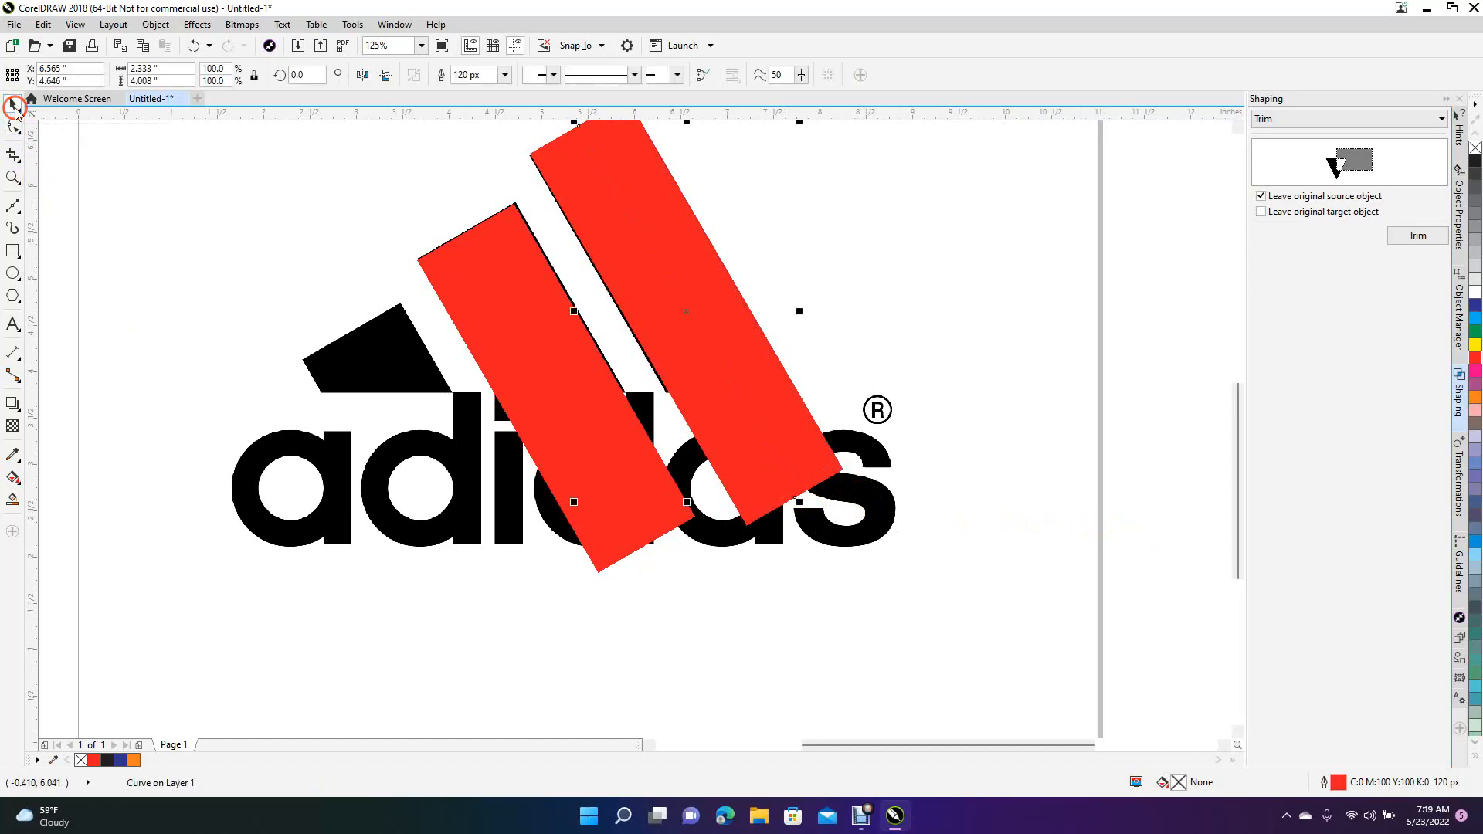
# Step: Place a copy of the middle red bar over the shortest stripe, matching its upper edge
pyautogui.click(506, 319)
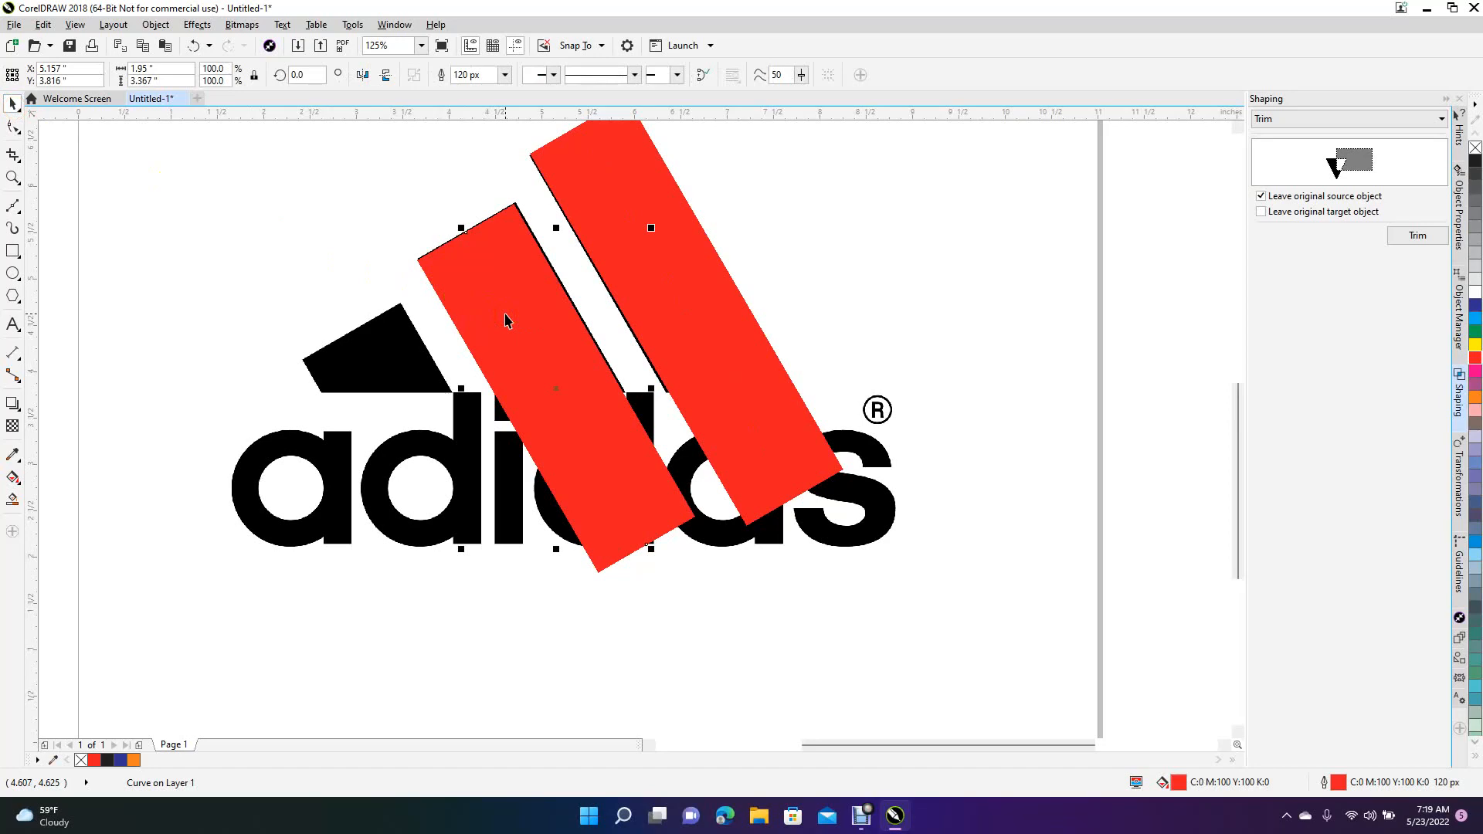
pyautogui.moveTo(506, 319); pyautogui.dragTo(391, 414)
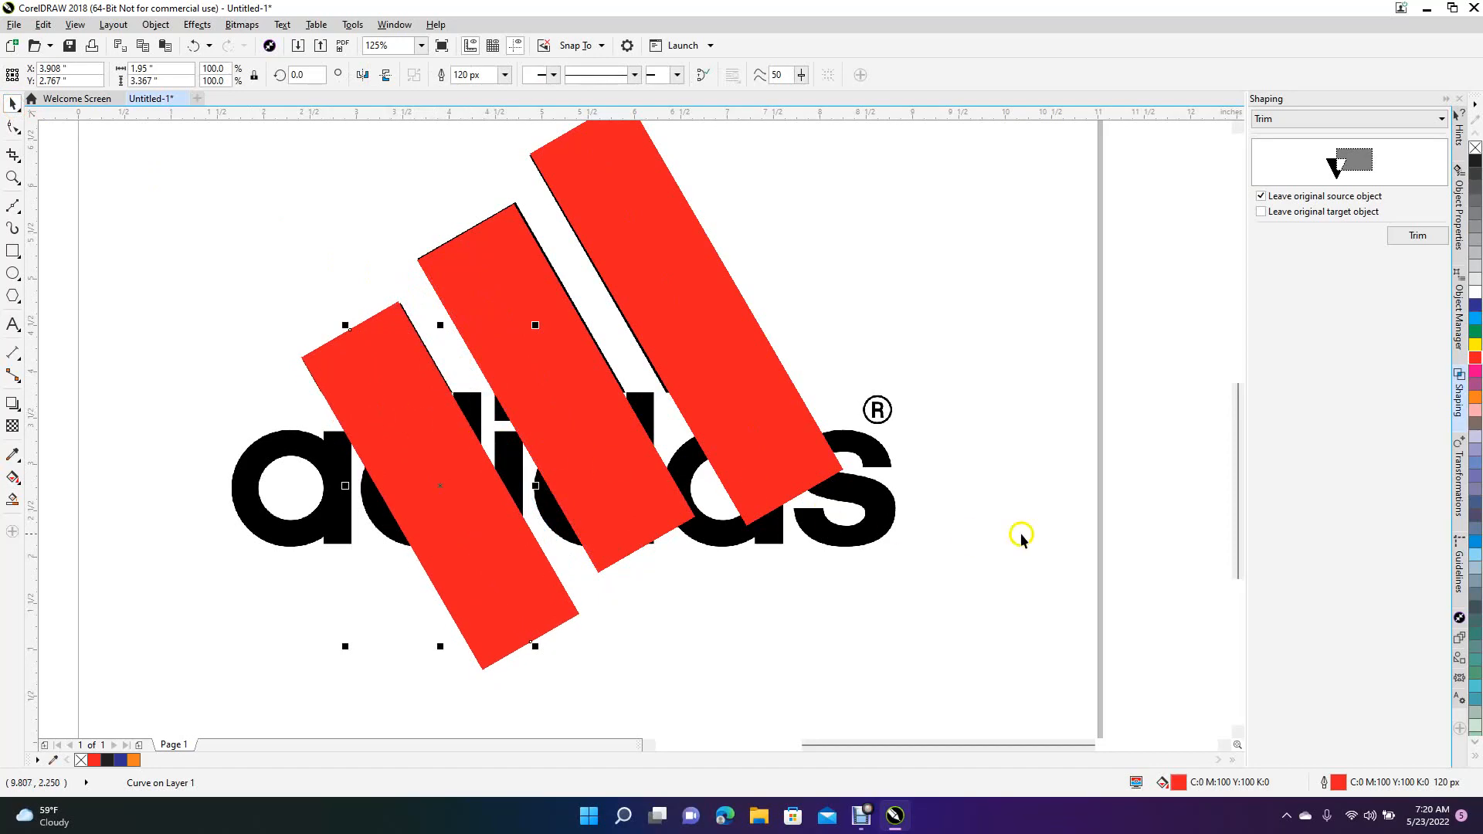
# Step: Deselect the copied bar and switch the drawing to Wireframe view
pyautogui.click(1146, 530)
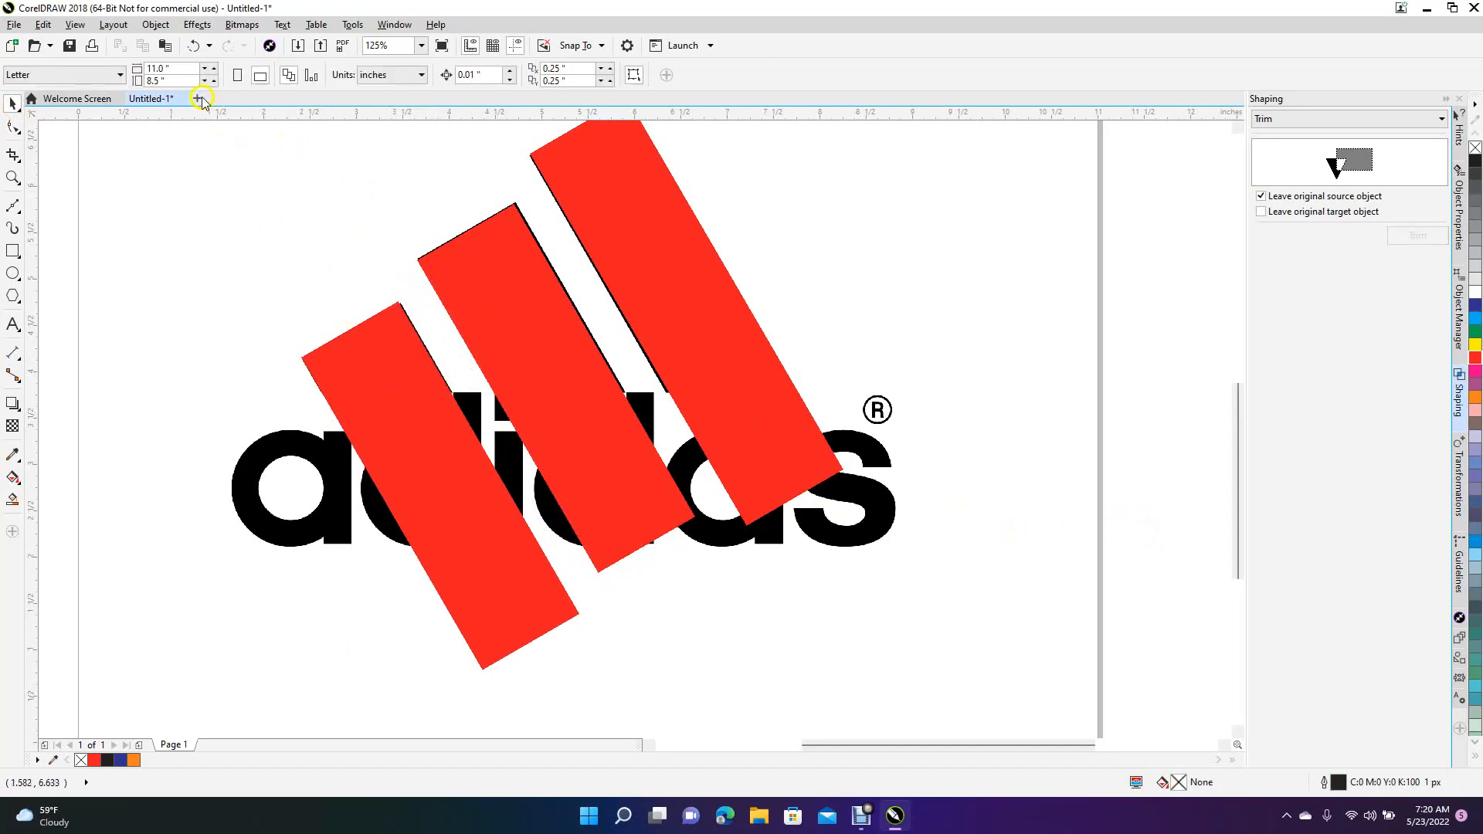
pyautogui.click(75, 24)
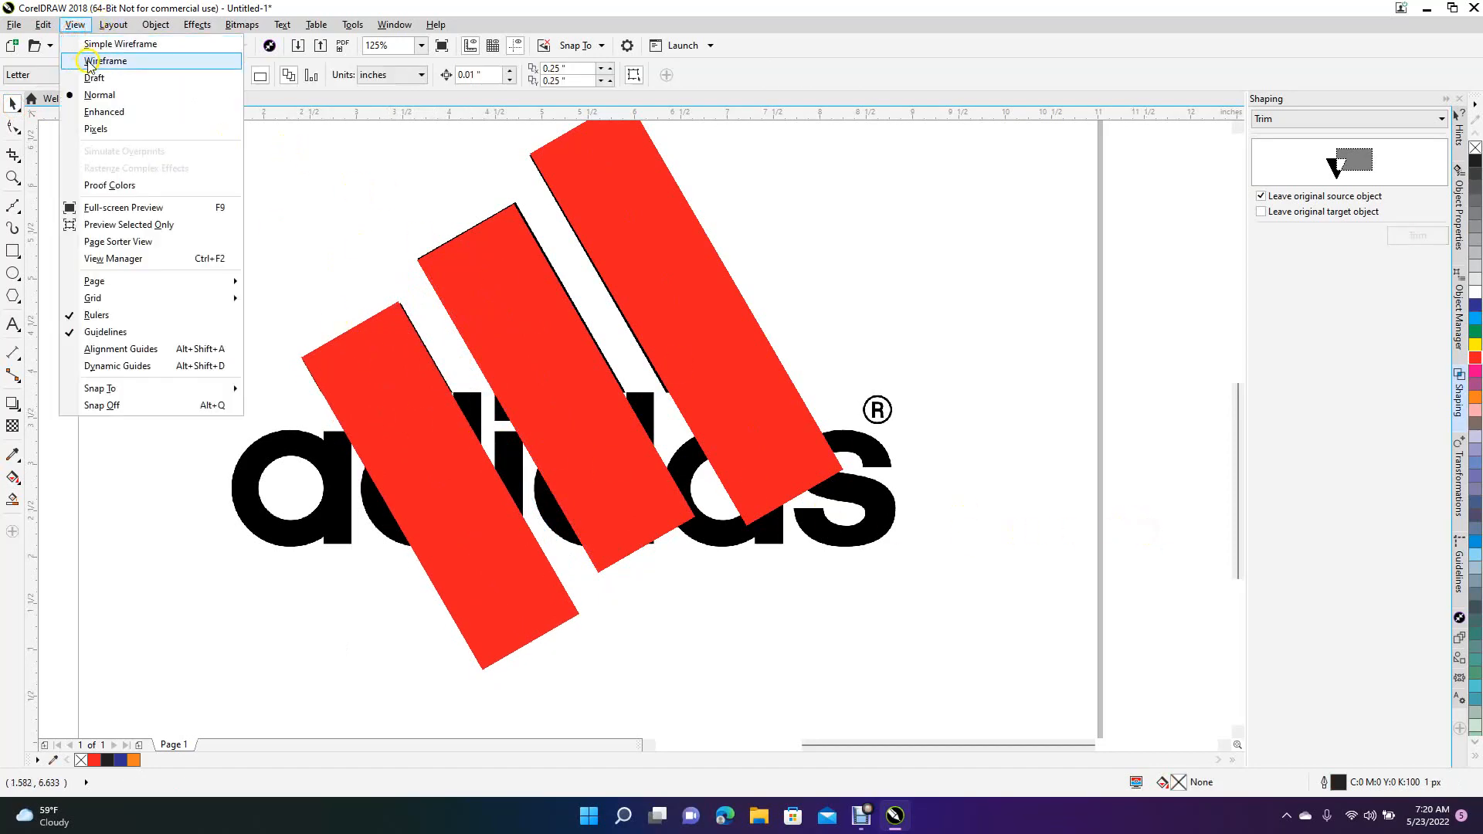
pyautogui.click(89, 63)
# Step: Convert the outlines of the three thick stripe lines to objects
pyautogui.click(372, 367)
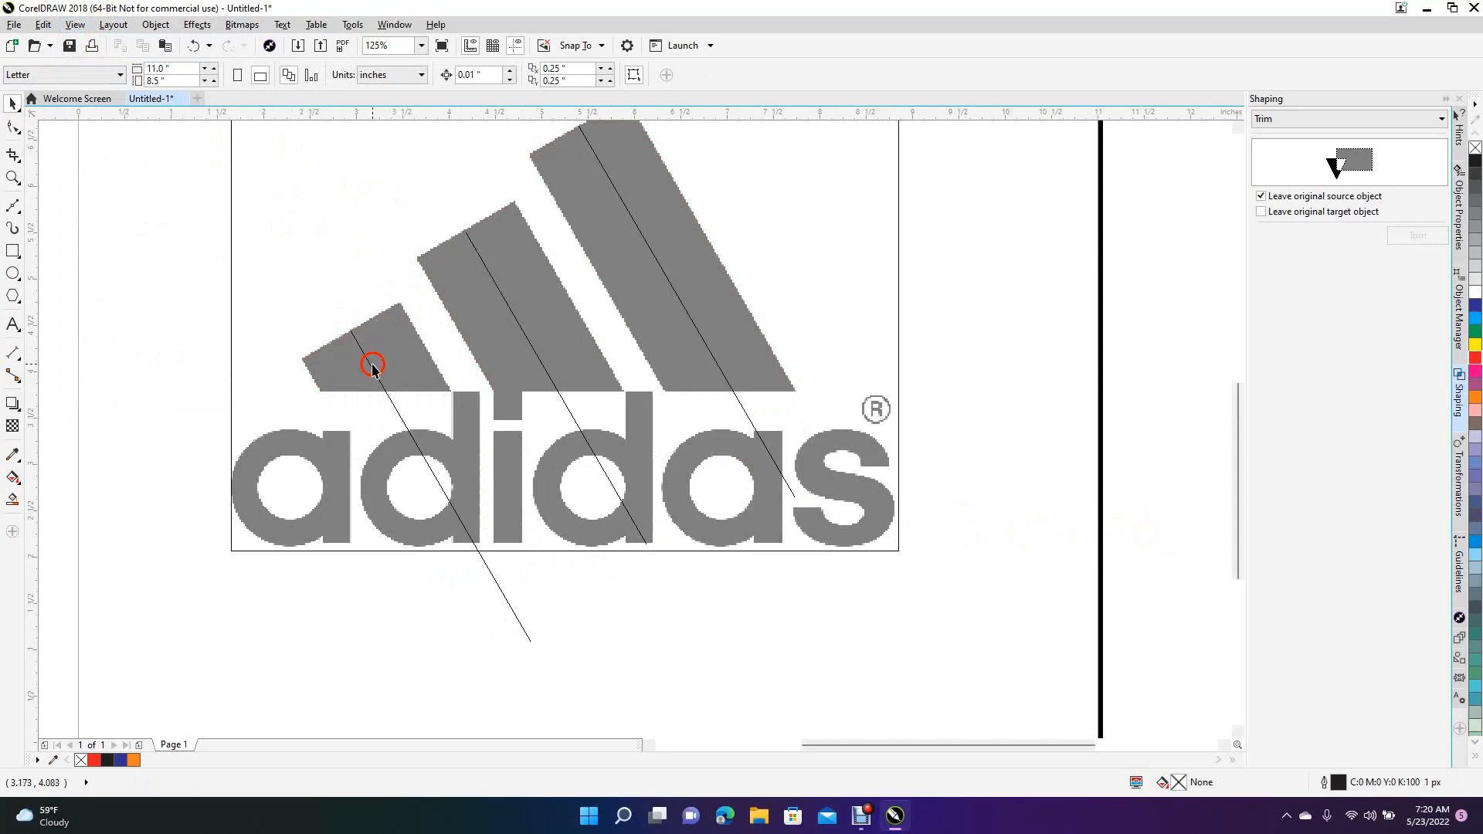
pyautogui.keyDown('shift'); pyautogui.click(514, 319); pyautogui.keyUp('shift')
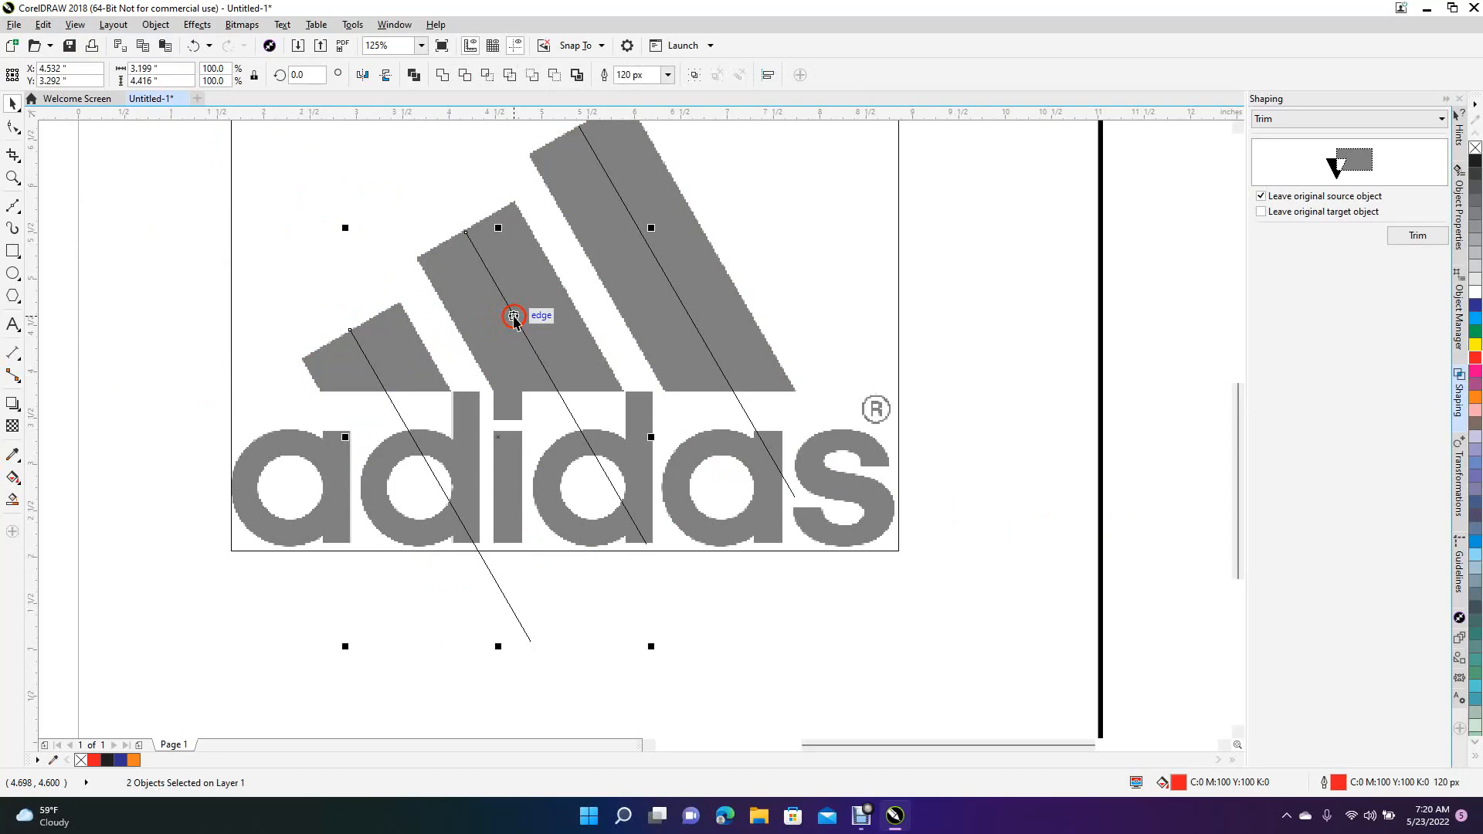
pyautogui.keyDown('shift'); pyautogui.click(663, 276); pyautogui.keyUp('shift')
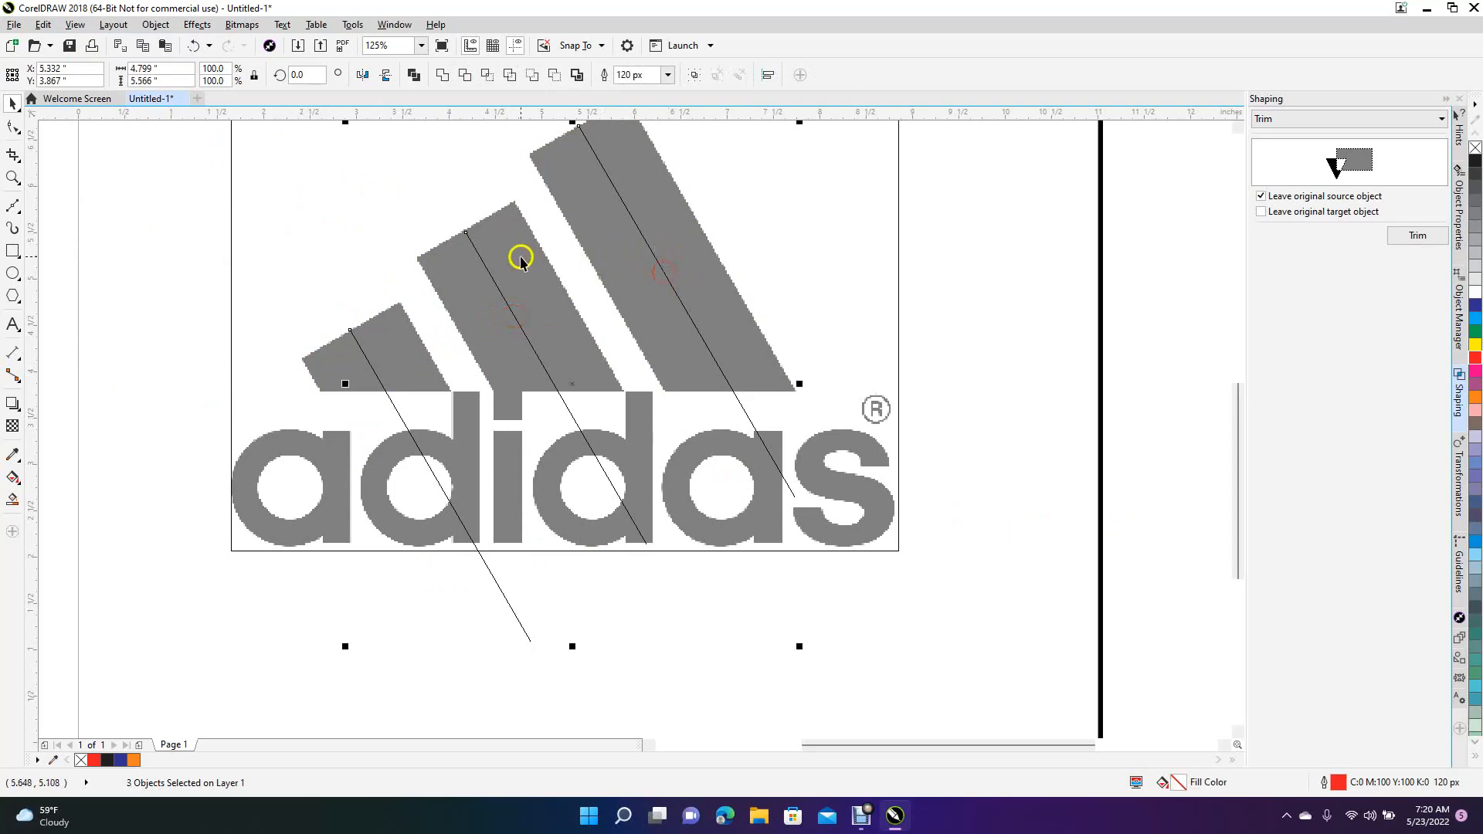
pyautogui.click(154, 25)
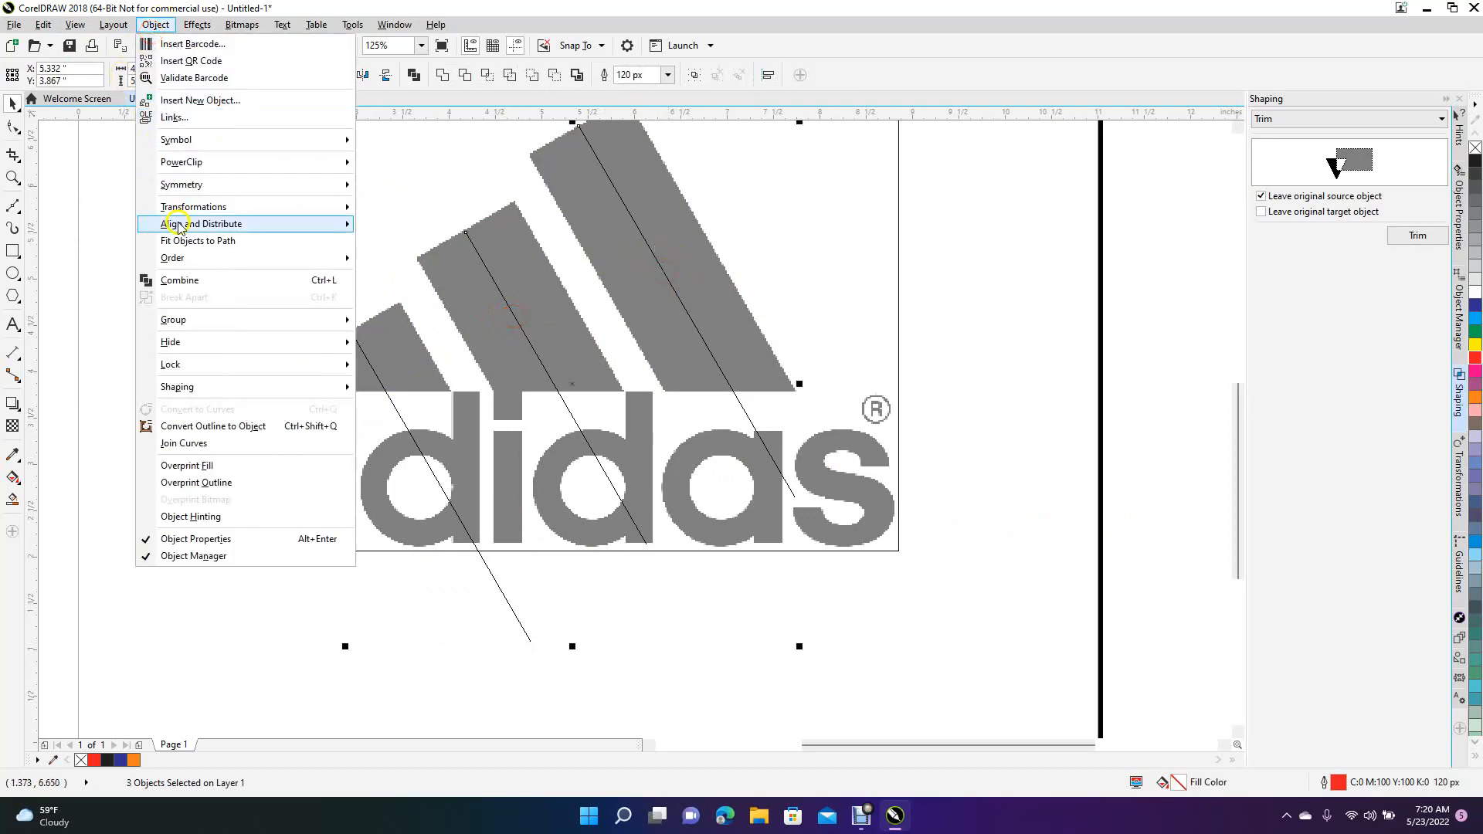
pyautogui.click(238, 430)
pyautogui.click(1118, 493)
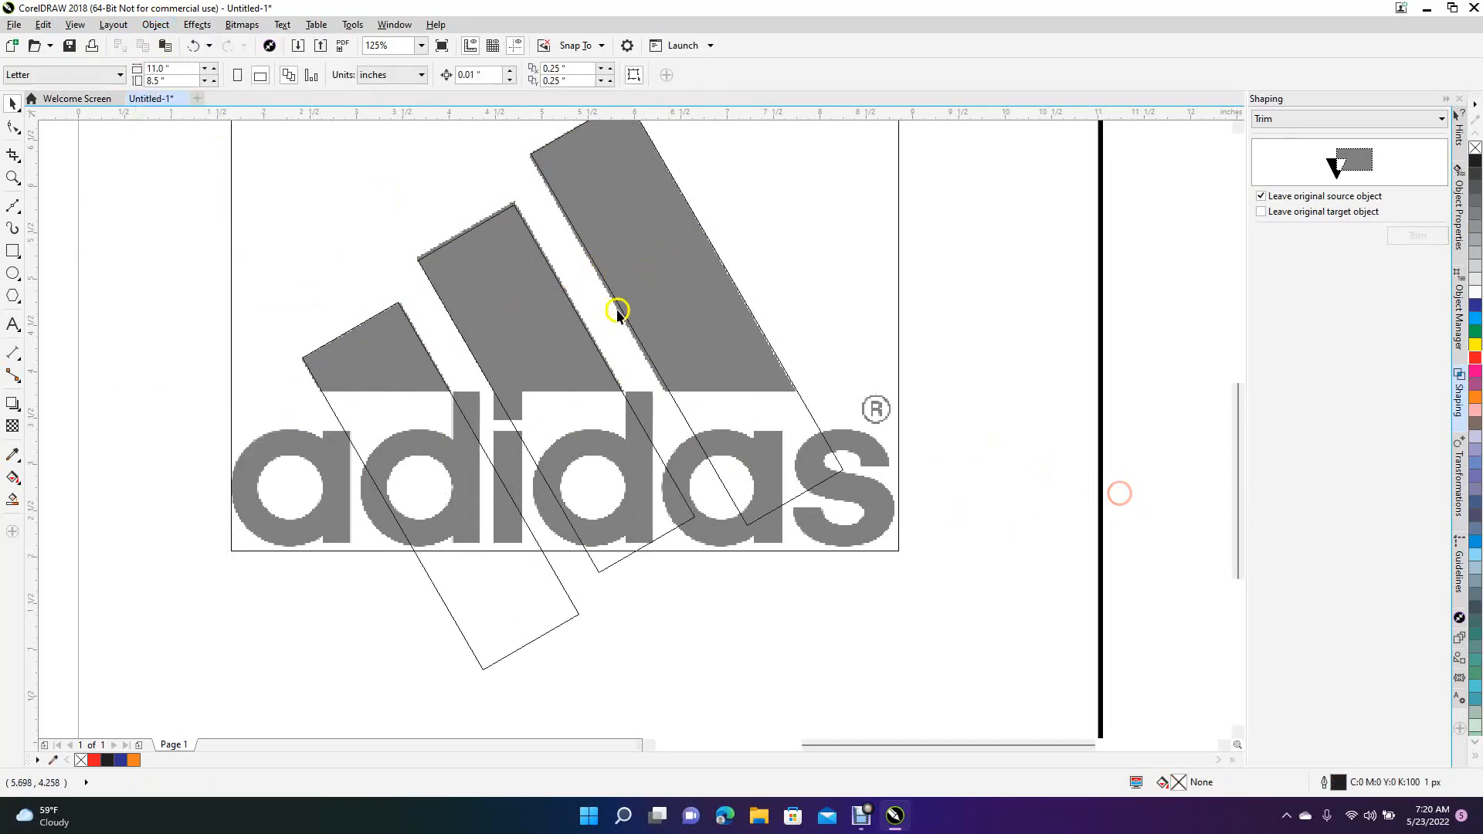
# Step: Draw a rectangle about 6.93 × 3.22 in downward from the stripes' base line and trim the tallest bar with it
pyautogui.click(13, 251)
pyautogui.moveTo(310, 392); pyautogui.dragTo(955, 691)
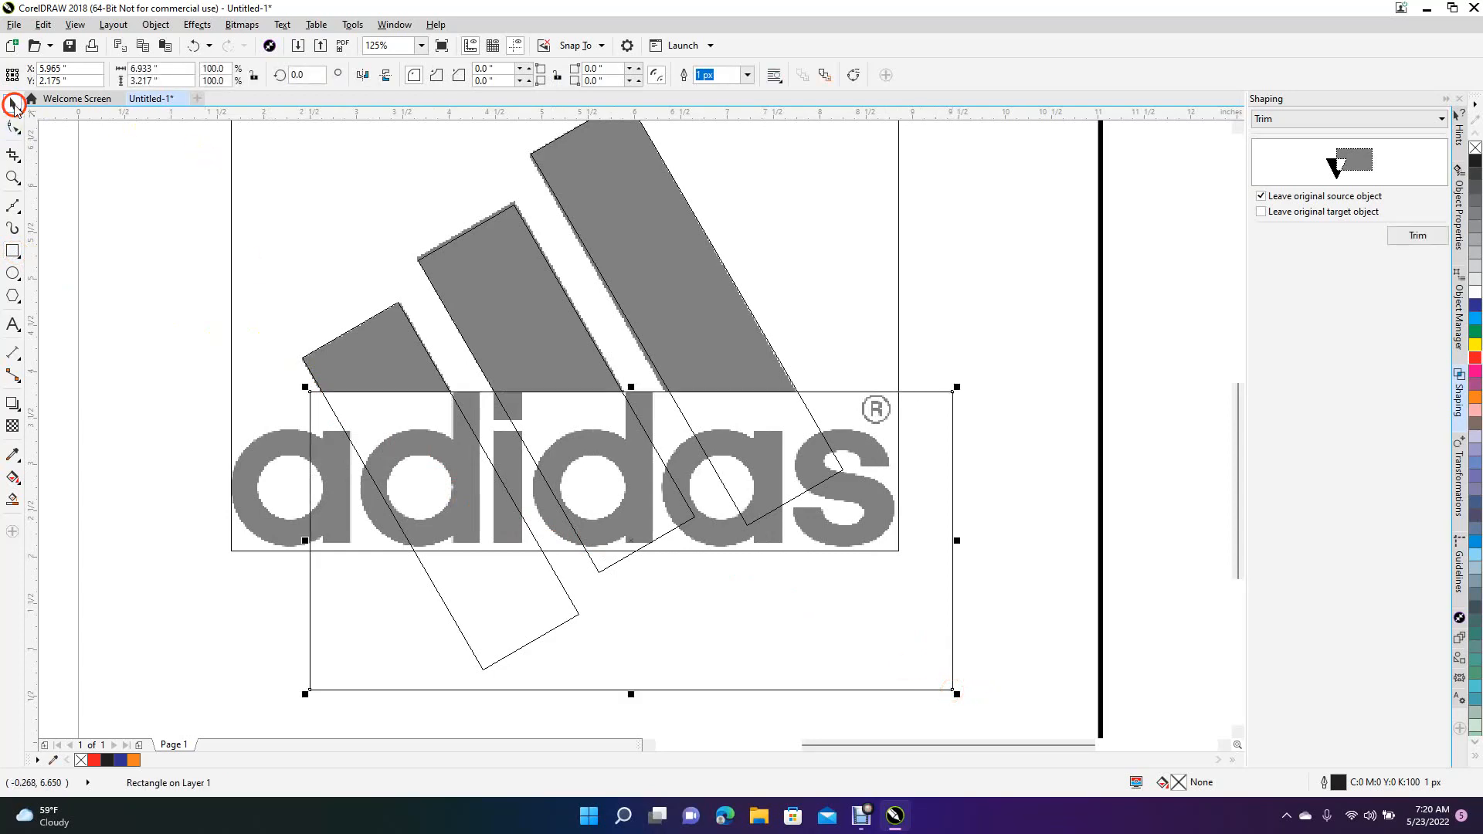
pyautogui.click(1419, 238)
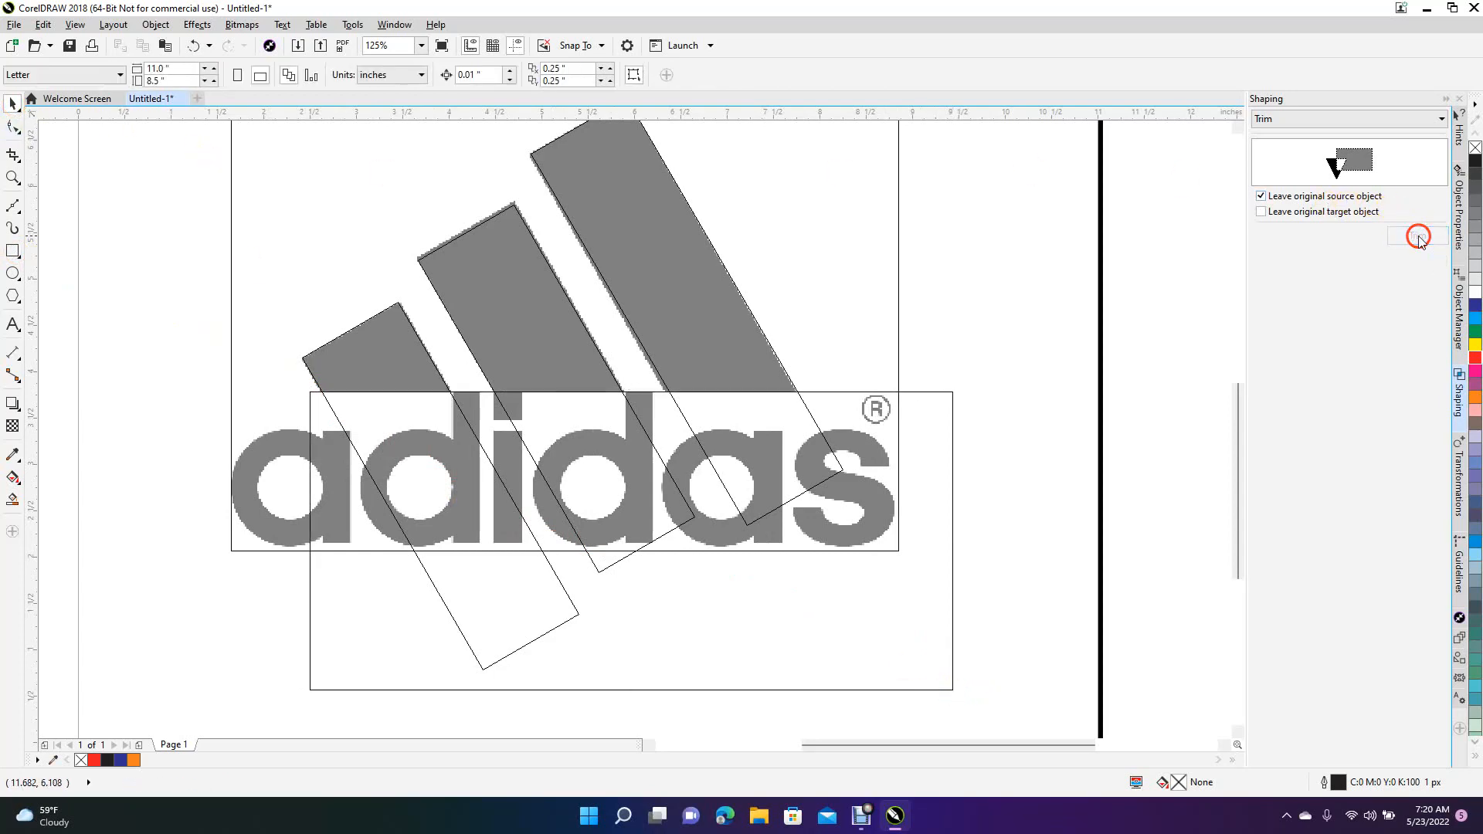
pyautogui.click(690, 299)
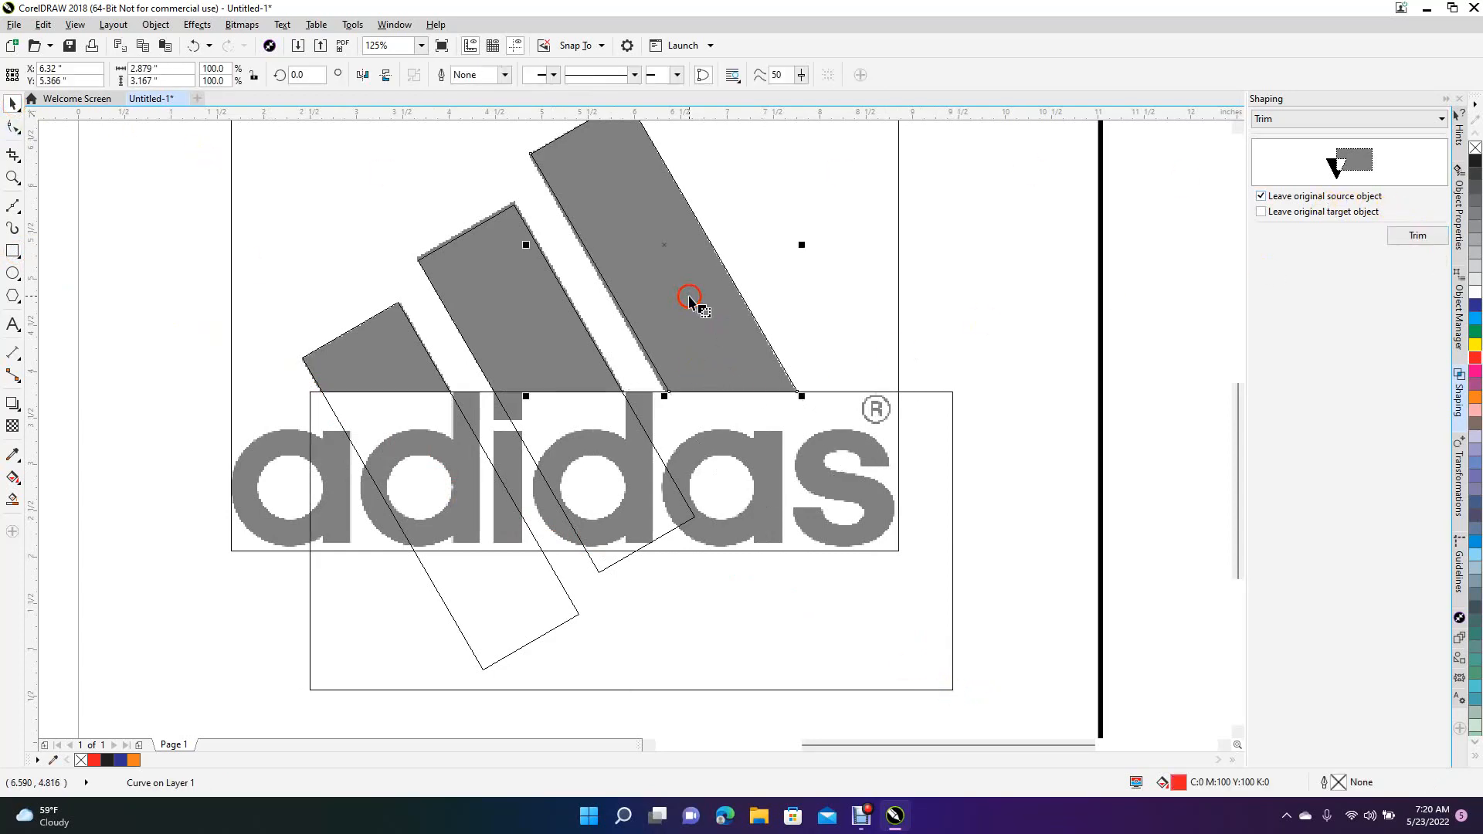
pyautogui.click(1090, 402)
# Step: Replace the cutting rectangle with a new one about 5.83 × 3.22 in, its upper edge on the stripes' base line
pyautogui.click(952, 549)
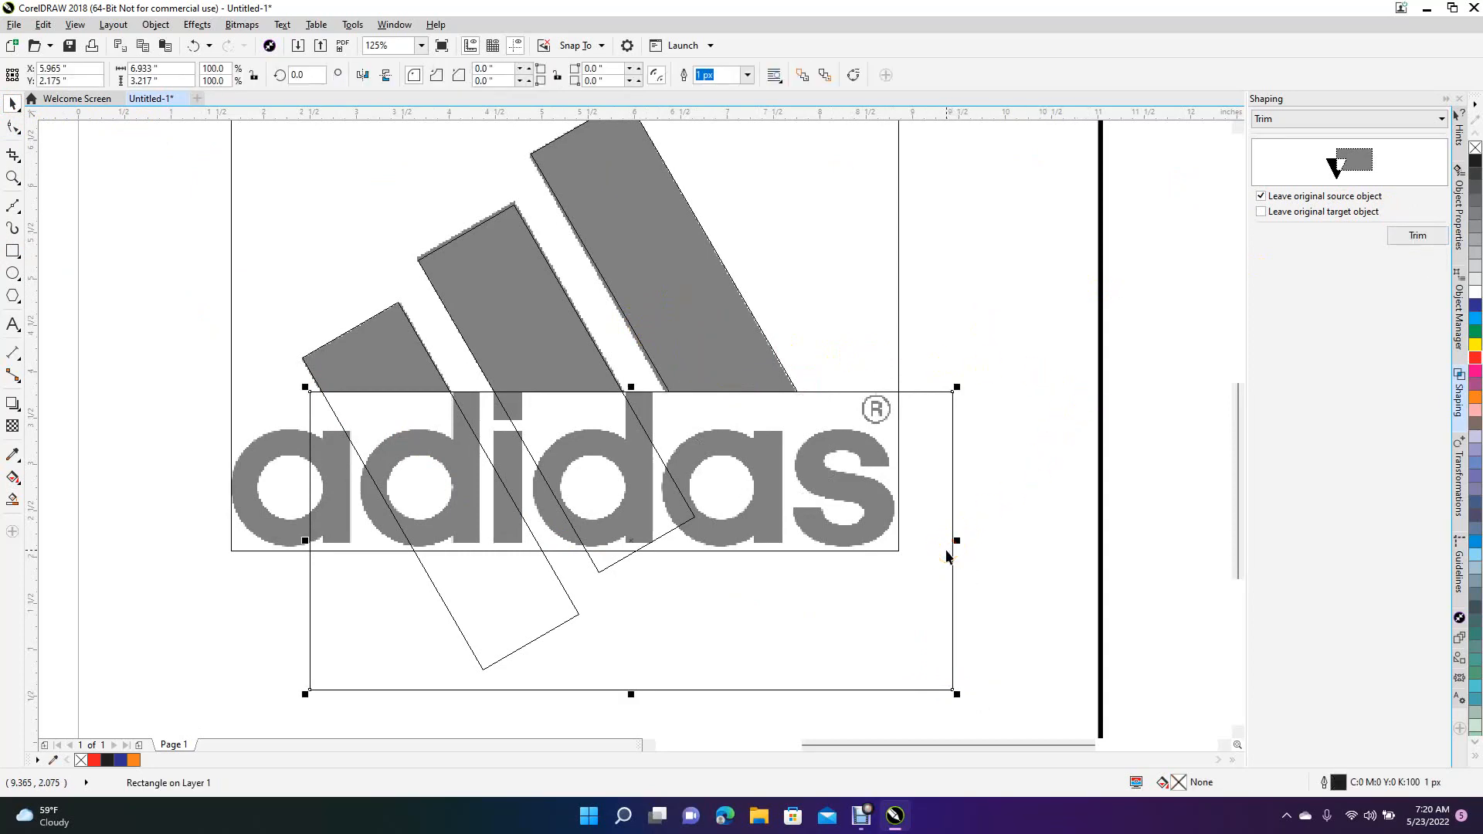
pyautogui.press('Delete')
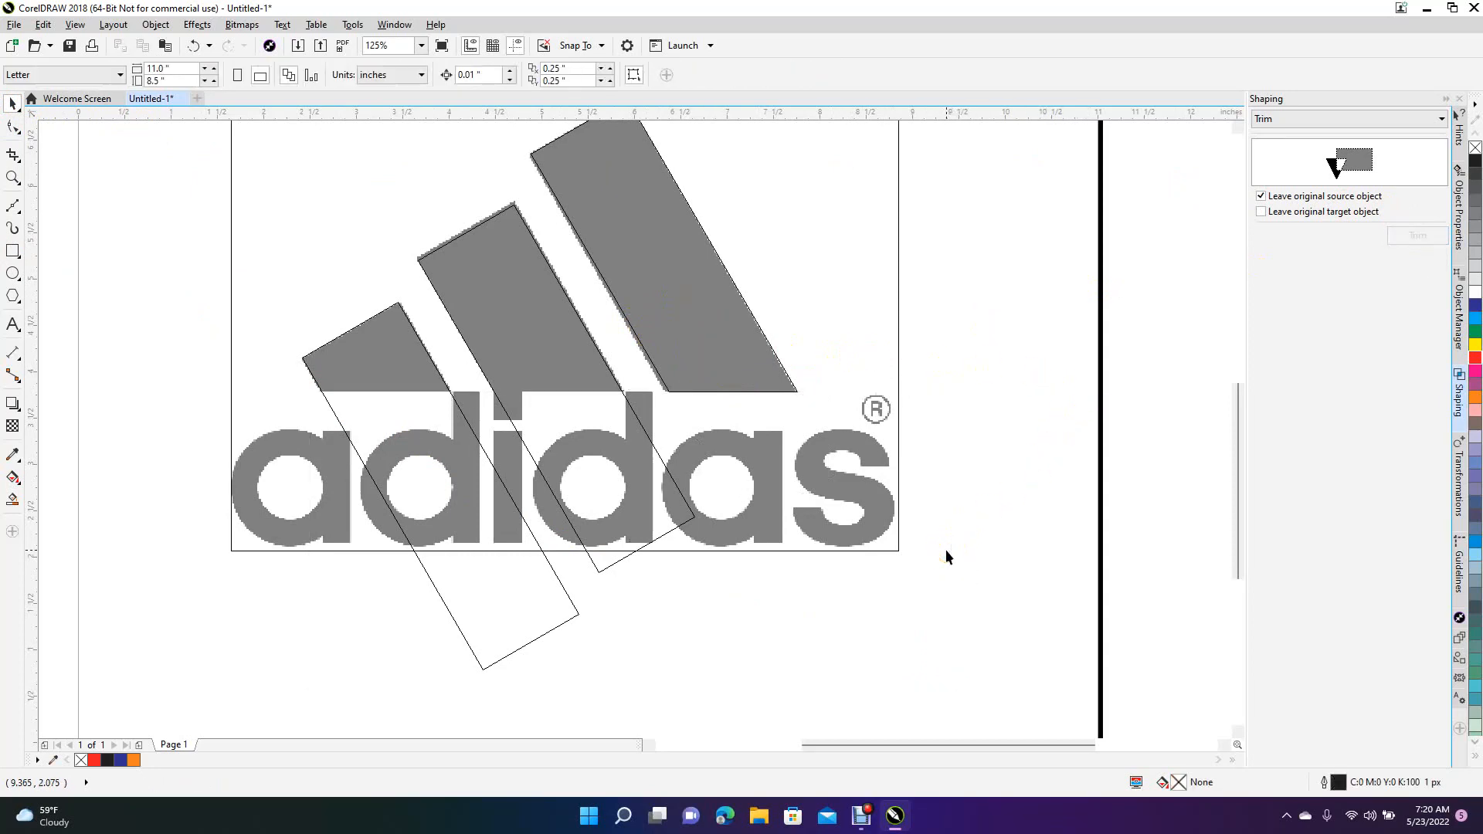
pyautogui.click(518, 648)
pyautogui.click(612, 650)
pyautogui.click(13, 250)
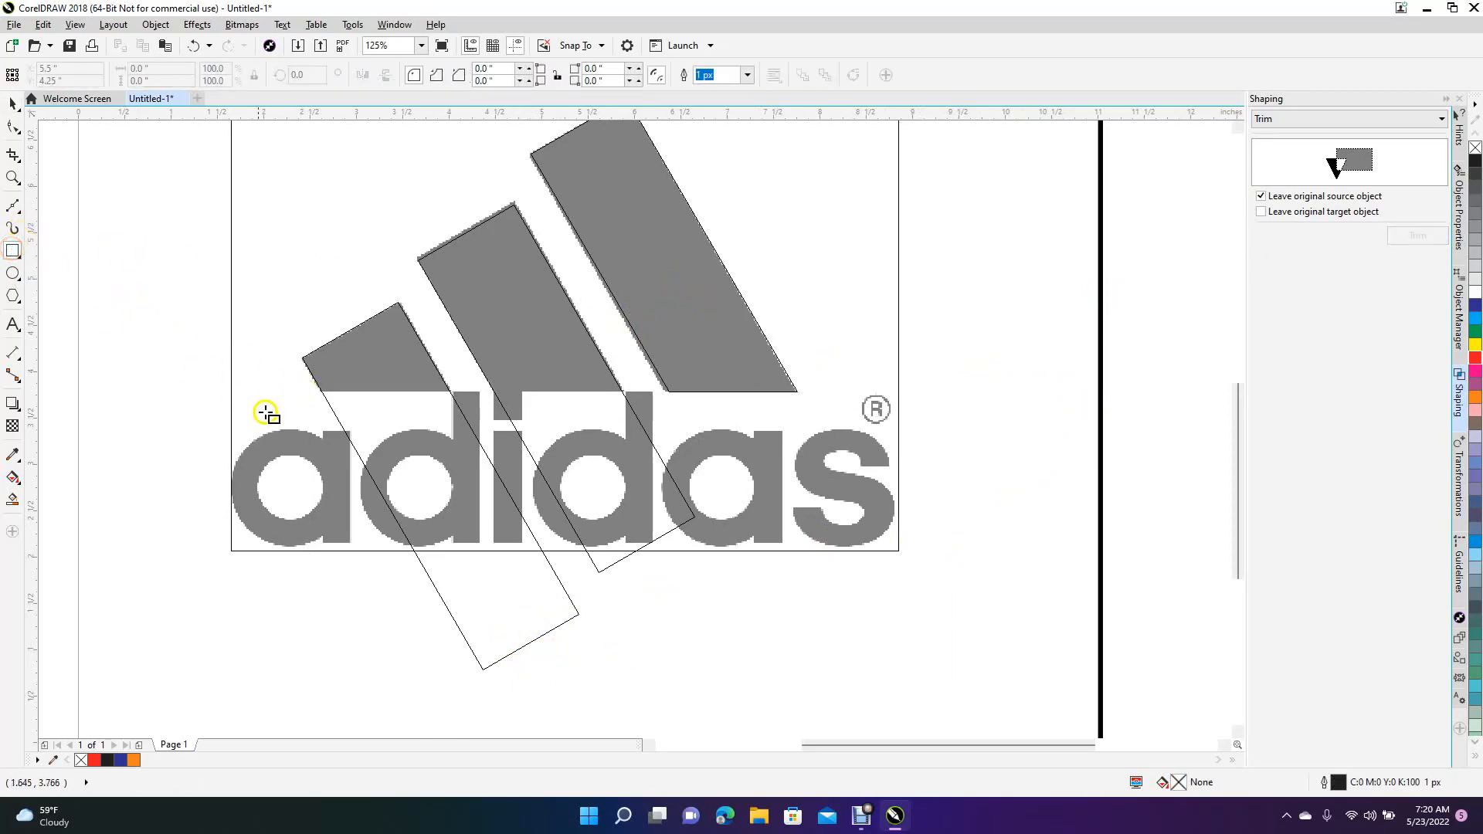
pyautogui.moveTo(310, 391); pyautogui.dragTo(850, 688)
pyautogui.click(12, 113)
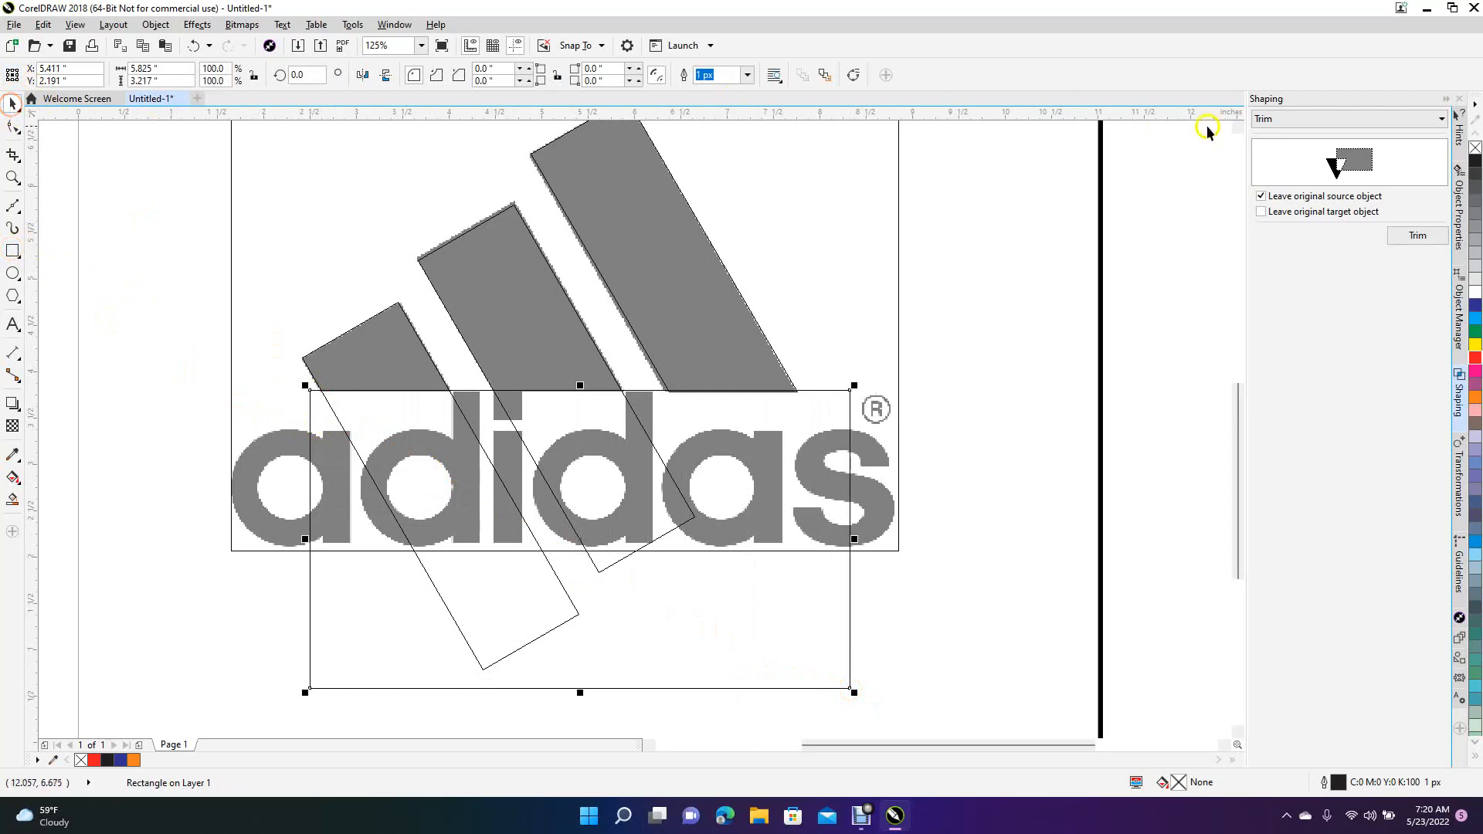
# Step: Trim the middle bar with the new rectangle
pyautogui.click(1421, 235)
pyautogui.click(1421, 235)
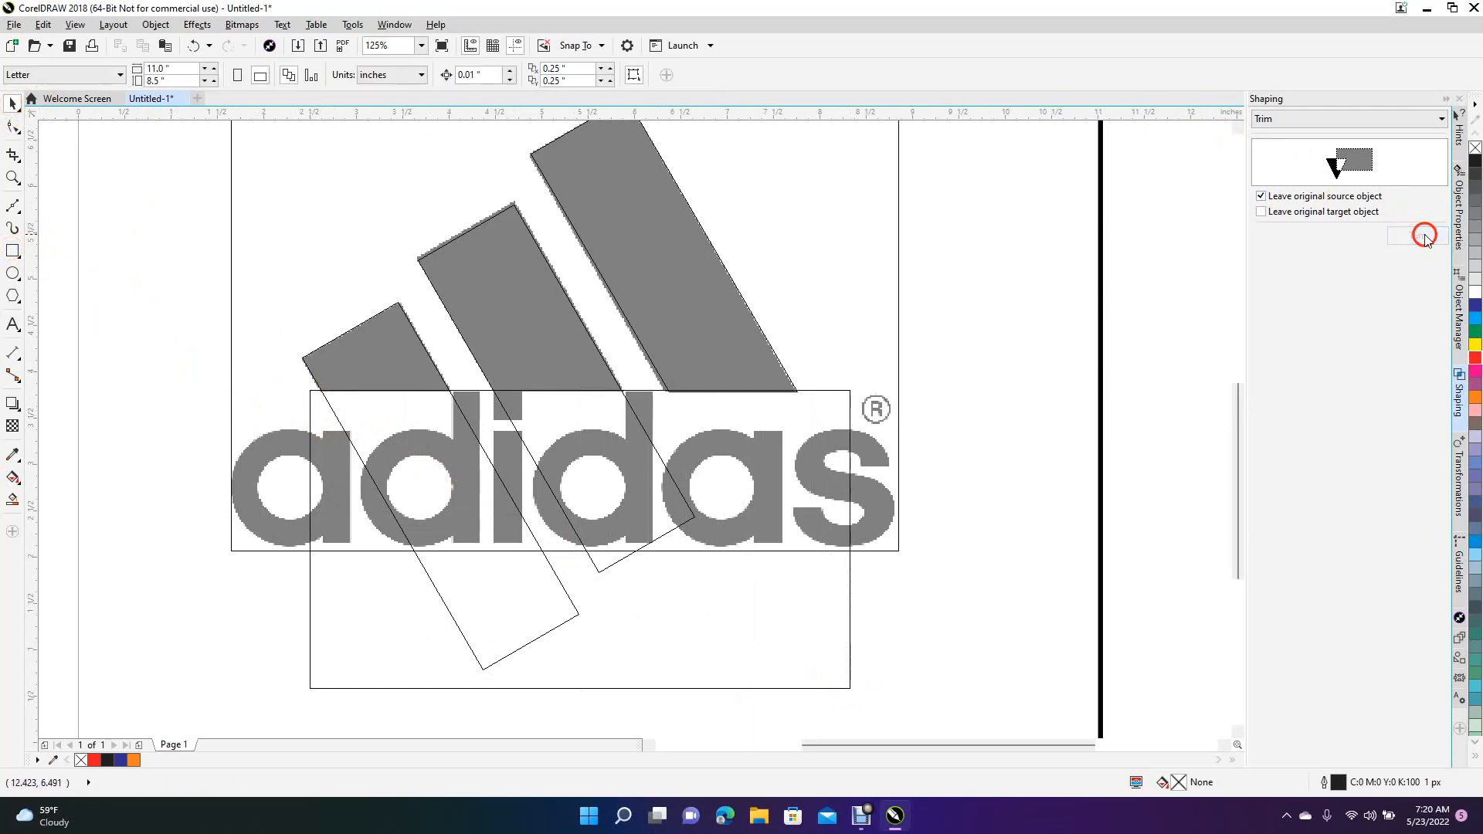
pyautogui.click(560, 344)
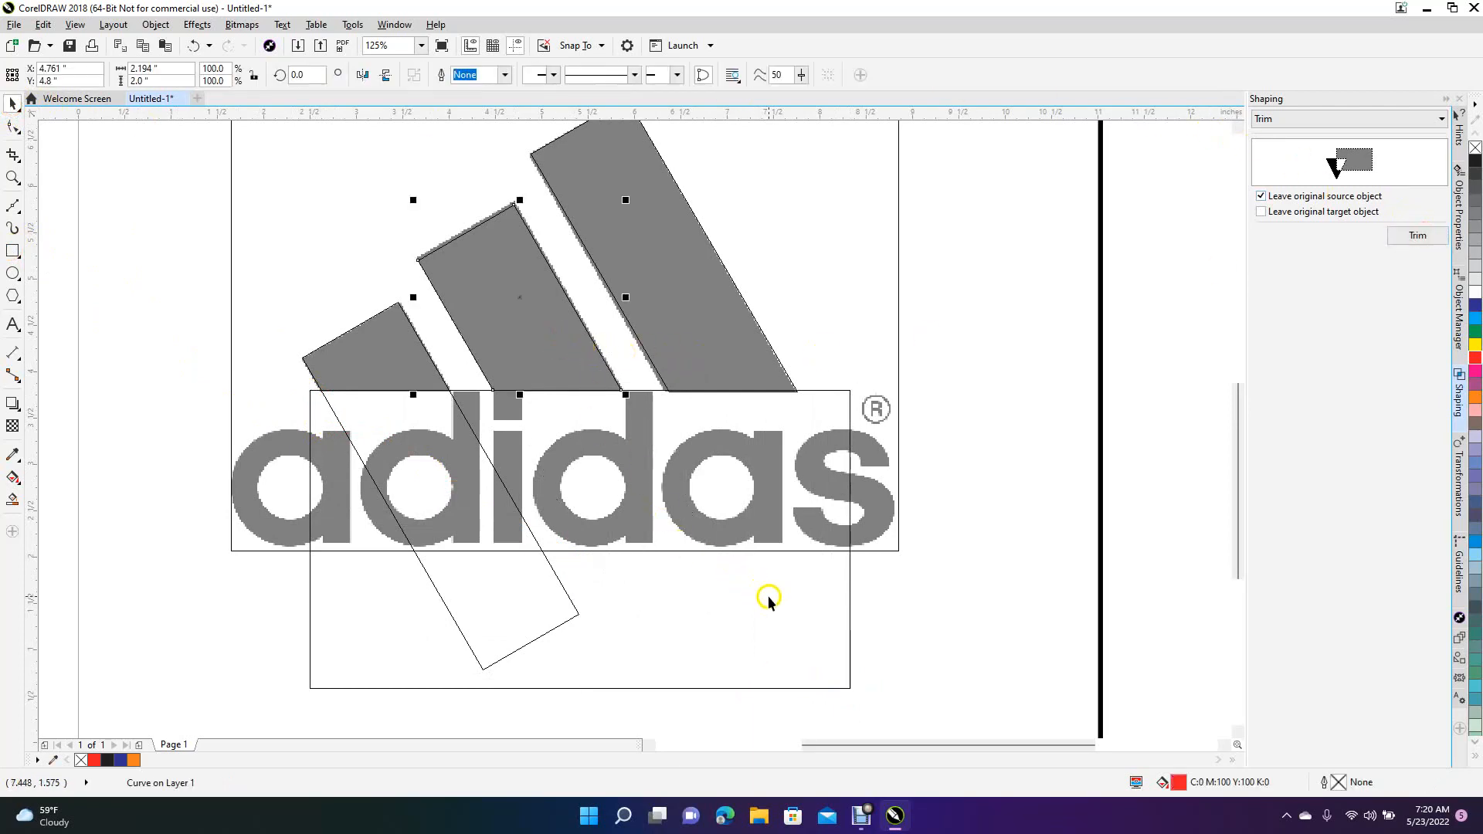
pyautogui.click(943, 611)
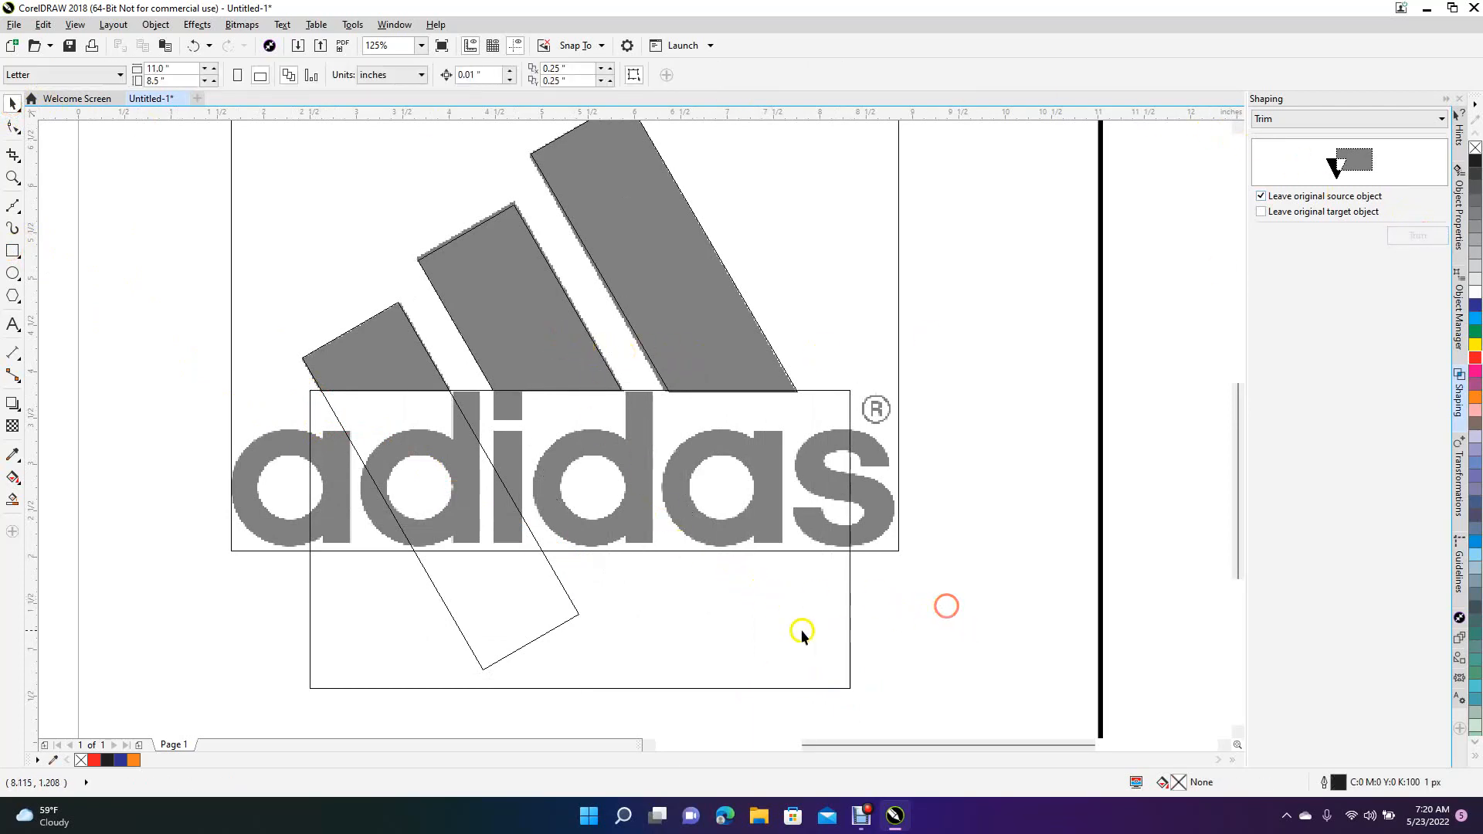
# Step: Try to trim the shortest bar using the bar itself as the source object
pyautogui.click(552, 629)
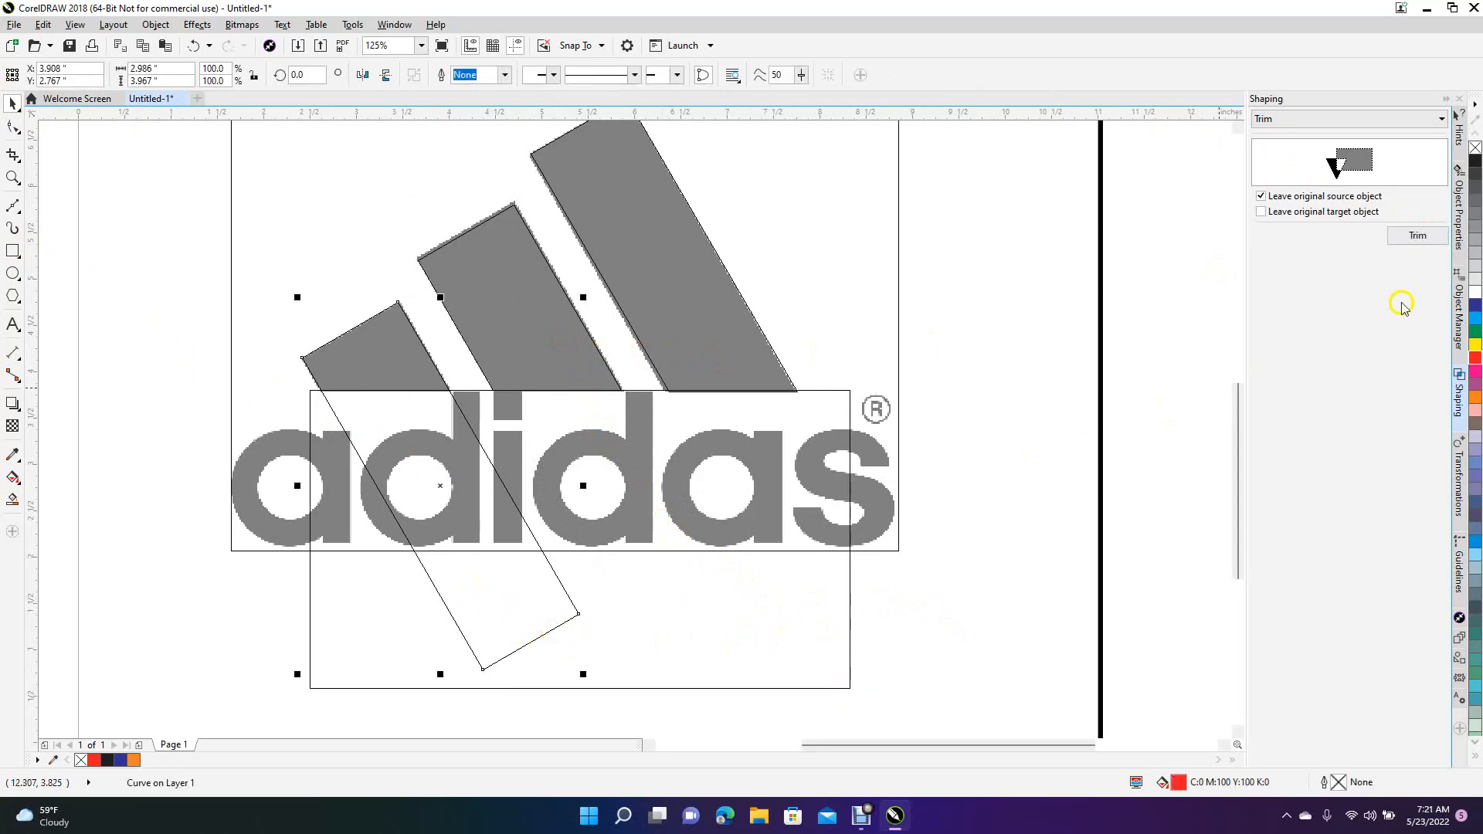
pyautogui.click(1418, 236)
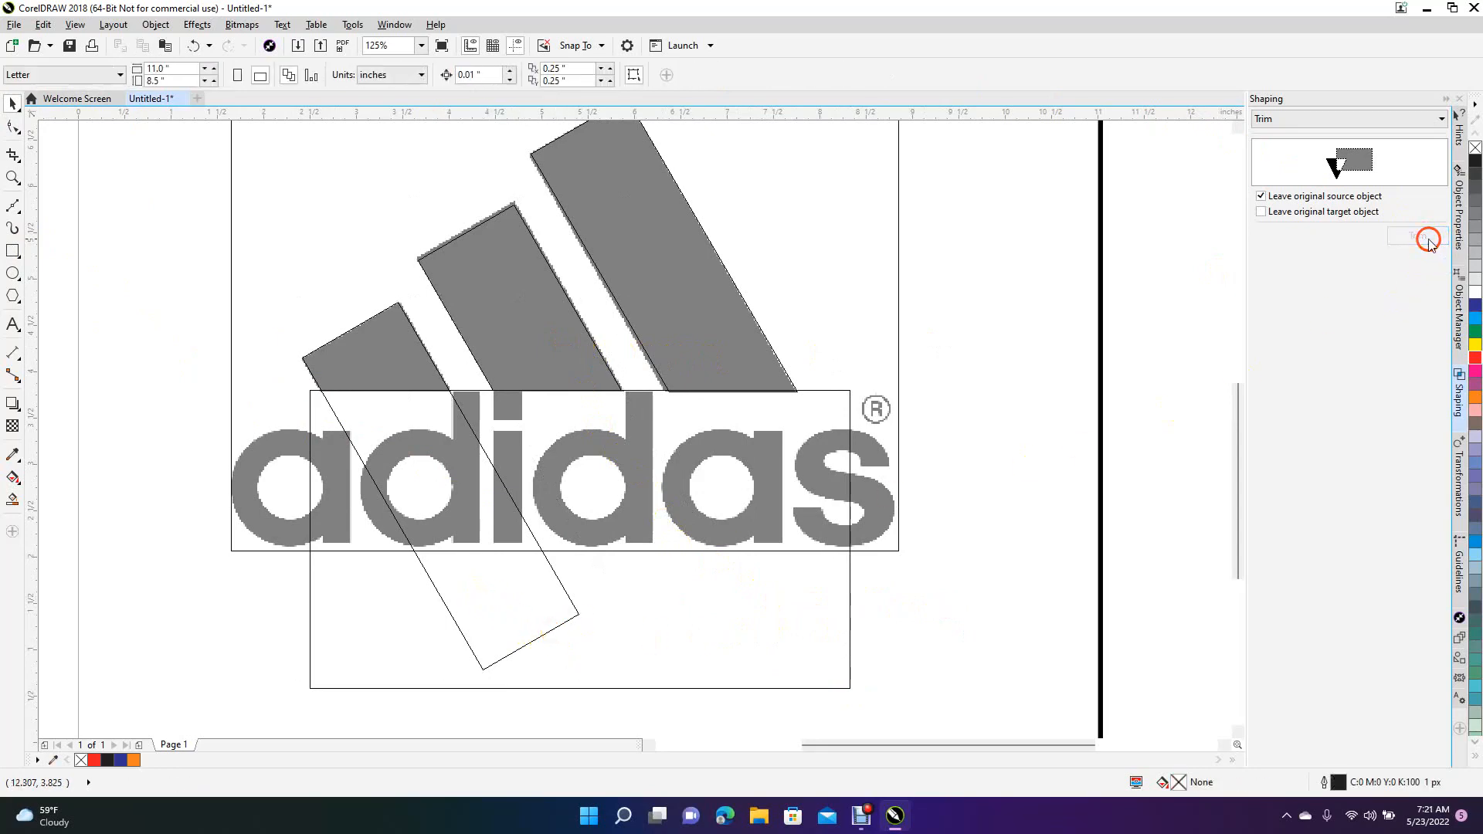
pyautogui.click(760, 653)
pyautogui.click(994, 646)
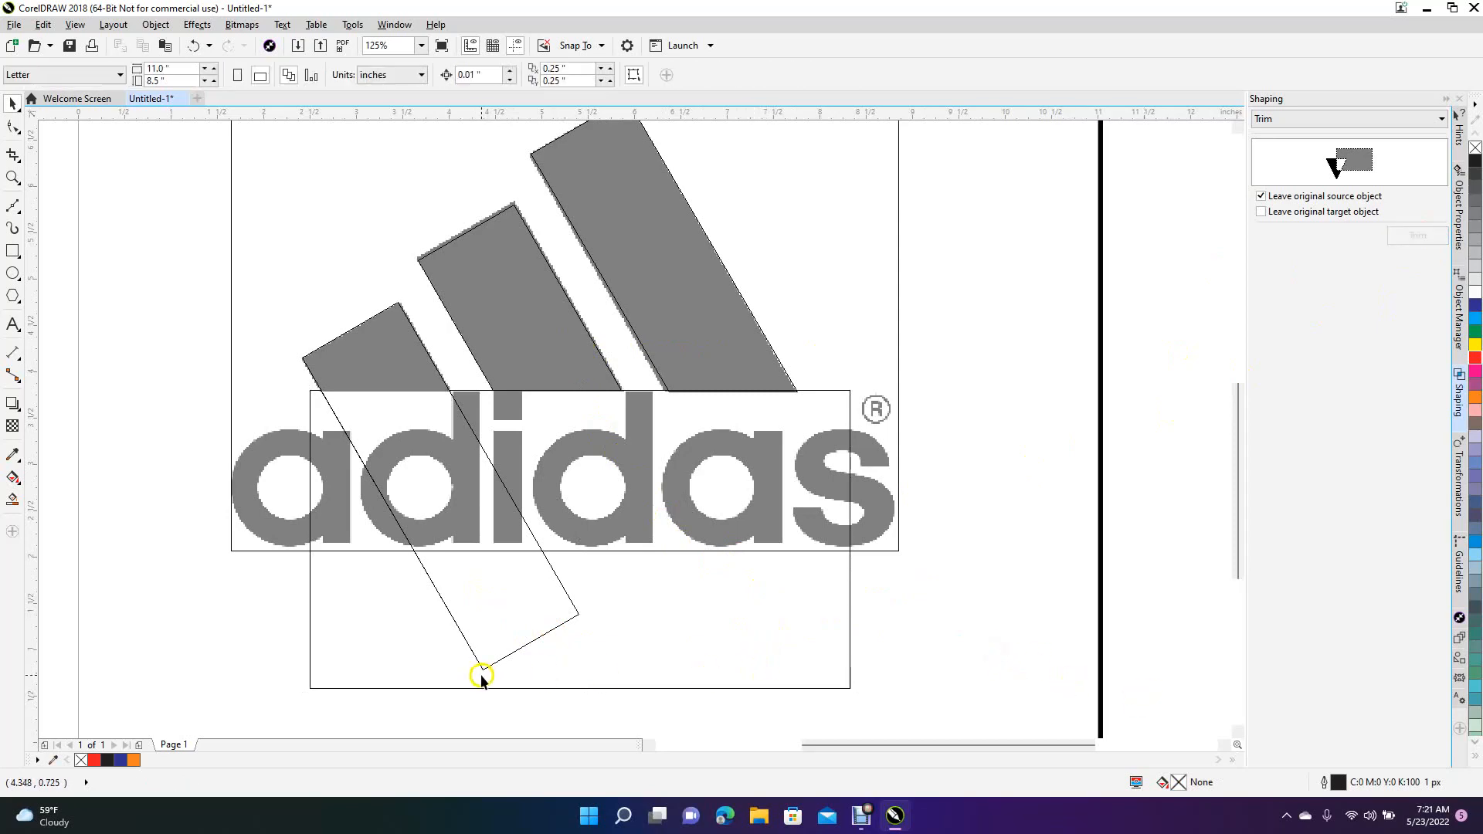
pyautogui.click(481, 669)
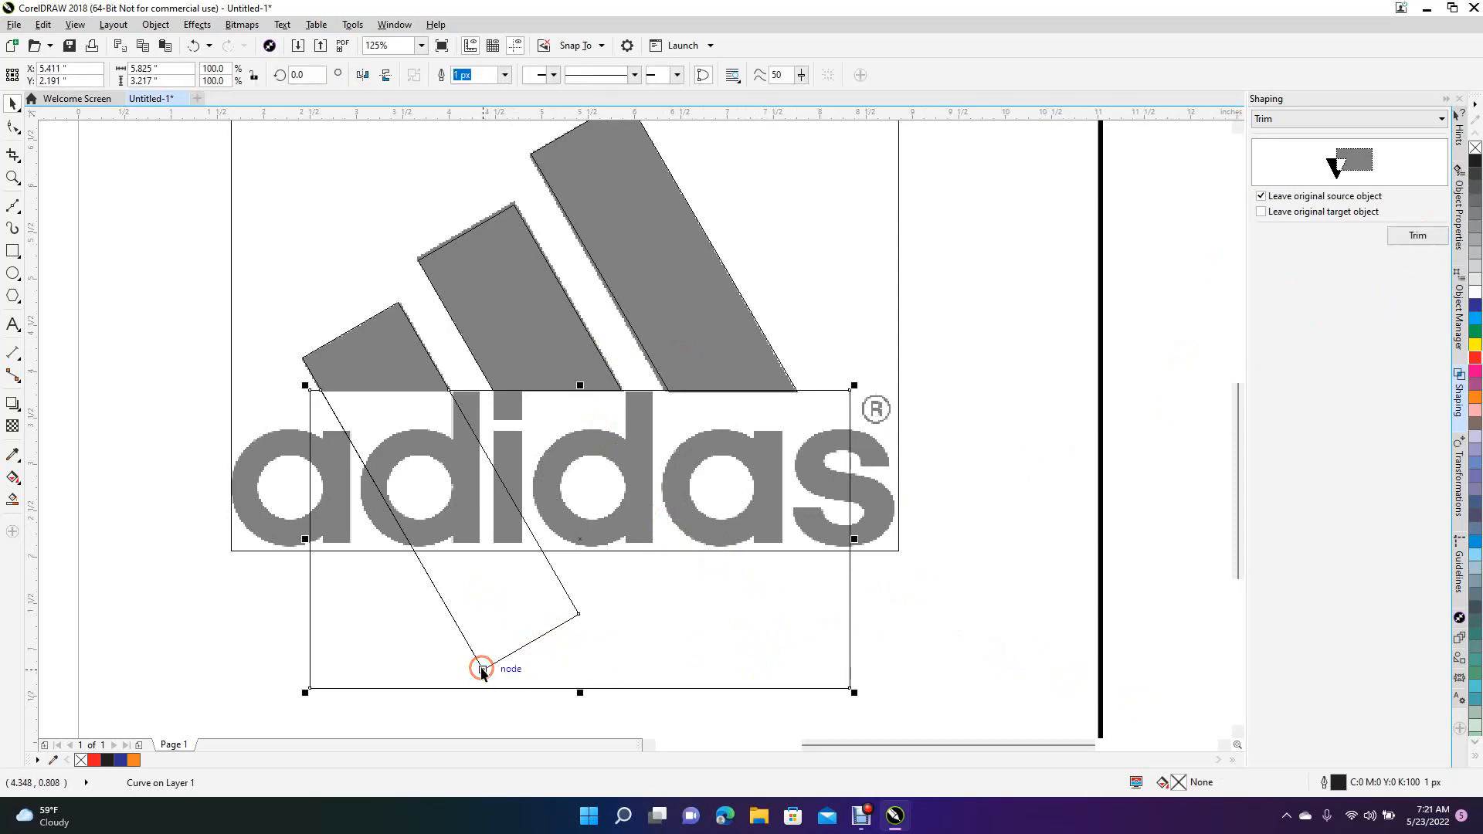
pyautogui.click(423, 349)
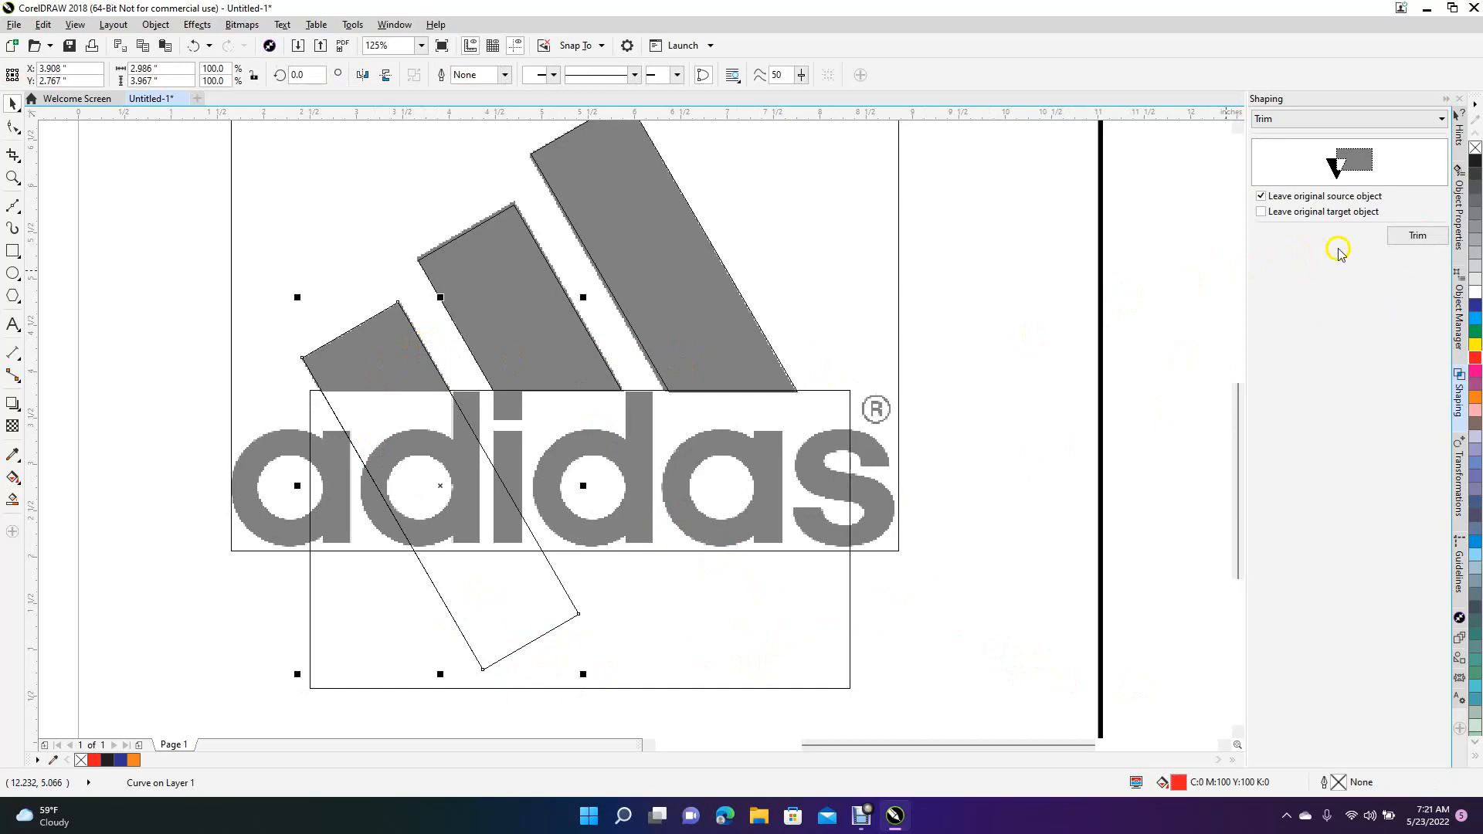
pyautogui.click(1410, 236)
pyautogui.click(800, 584)
# Step: Undo the last operations back through the middle bar's trim
pyautogui.moveTo(686, 653); pyautogui.dragTo(945, 738)
pyautogui.hotkey('ctrl', 'z')
pyautogui.hotkey('ctrl', 'z')
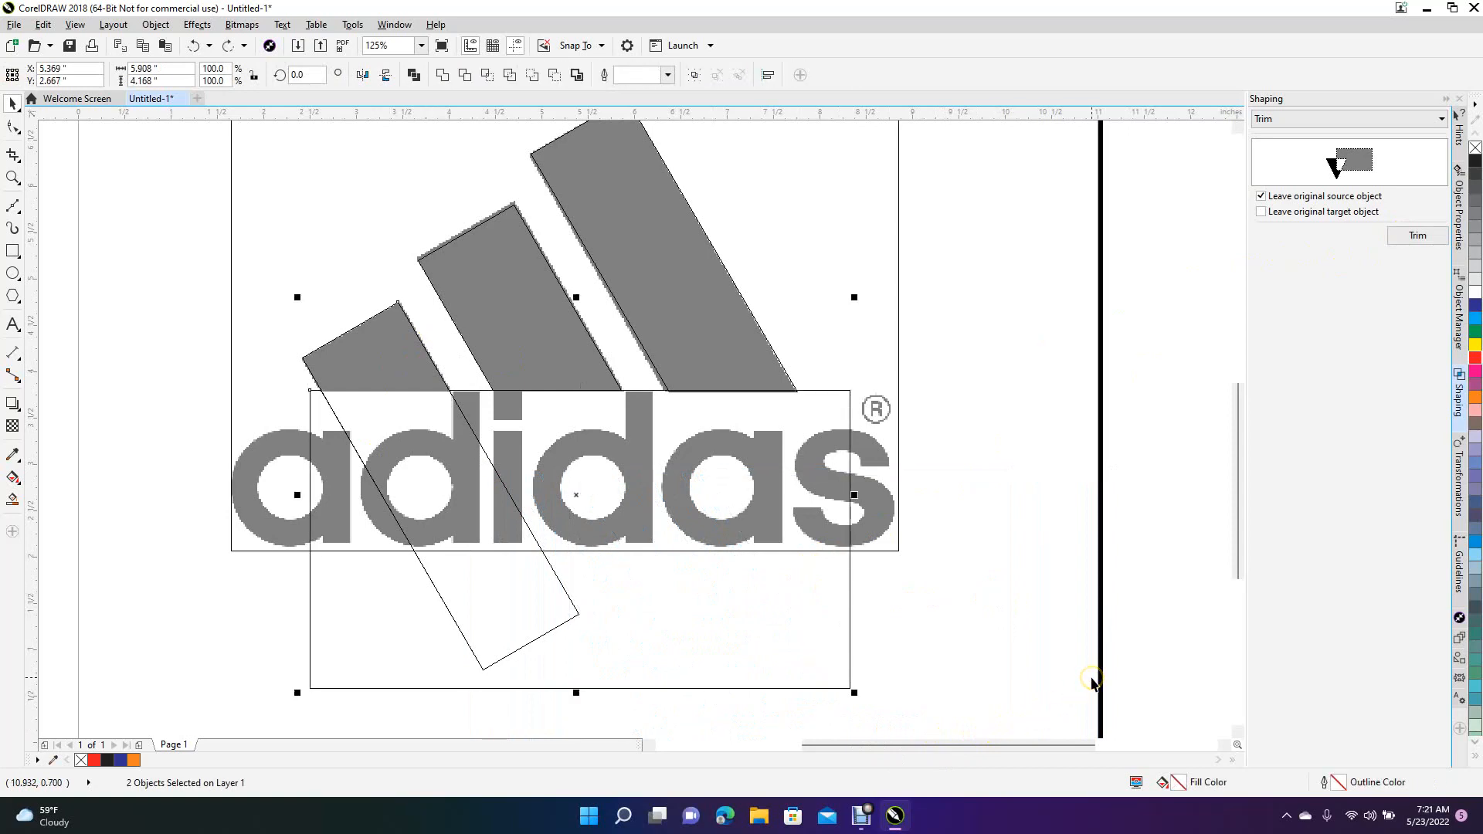
pyautogui.hotkey('ctrl', 'z')
pyautogui.click(1084, 651)
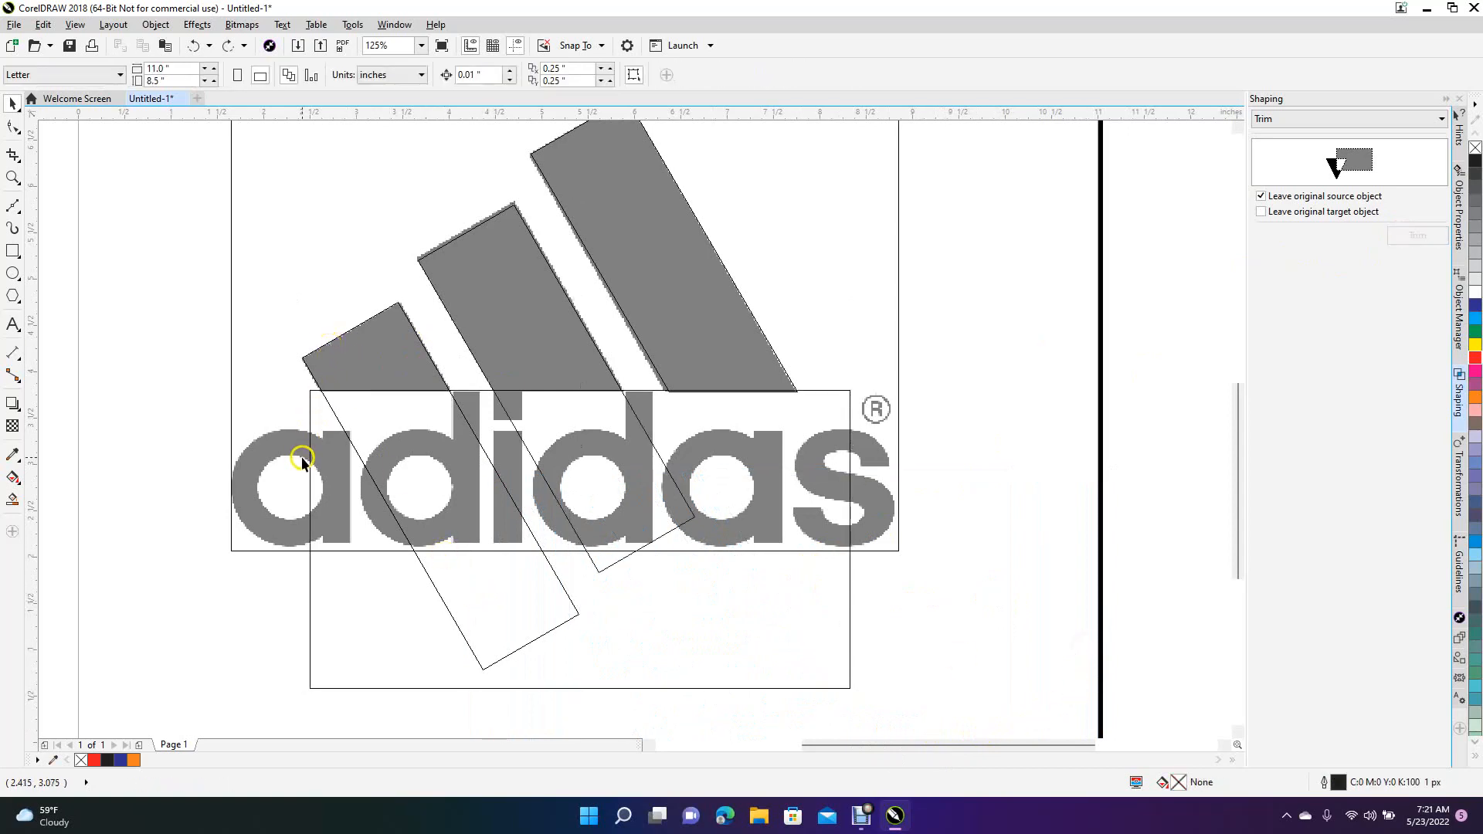
# Step: Try again to trim the shortest bar against the rectangle, with the bar selected as the source
pyautogui.click(271, 577)
pyautogui.moveTo(343, 384); pyautogui.dragTo(302, 363)
pyautogui.hotkey('ctrl', 'z')
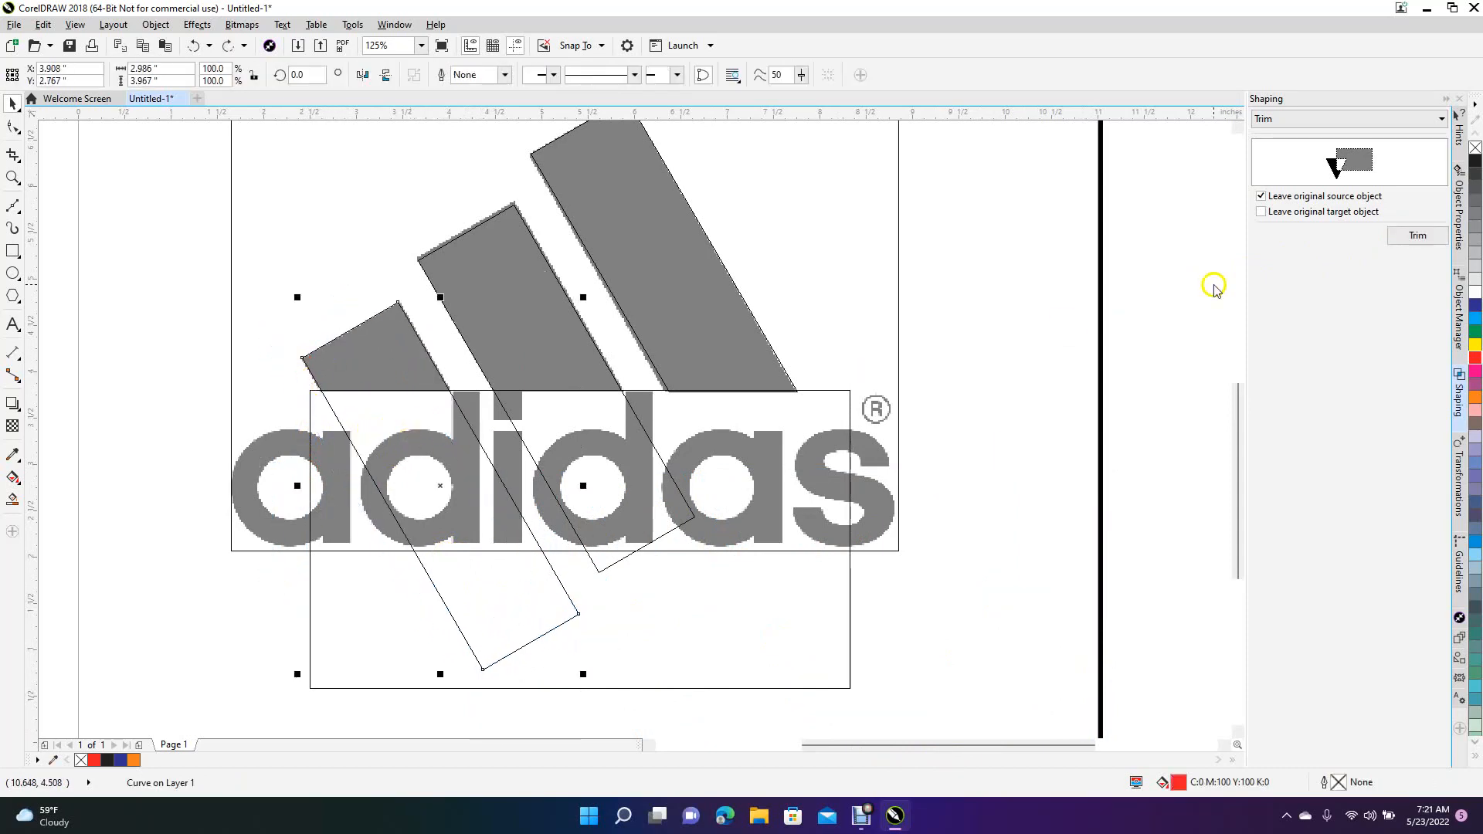
pyautogui.click(1412, 237)
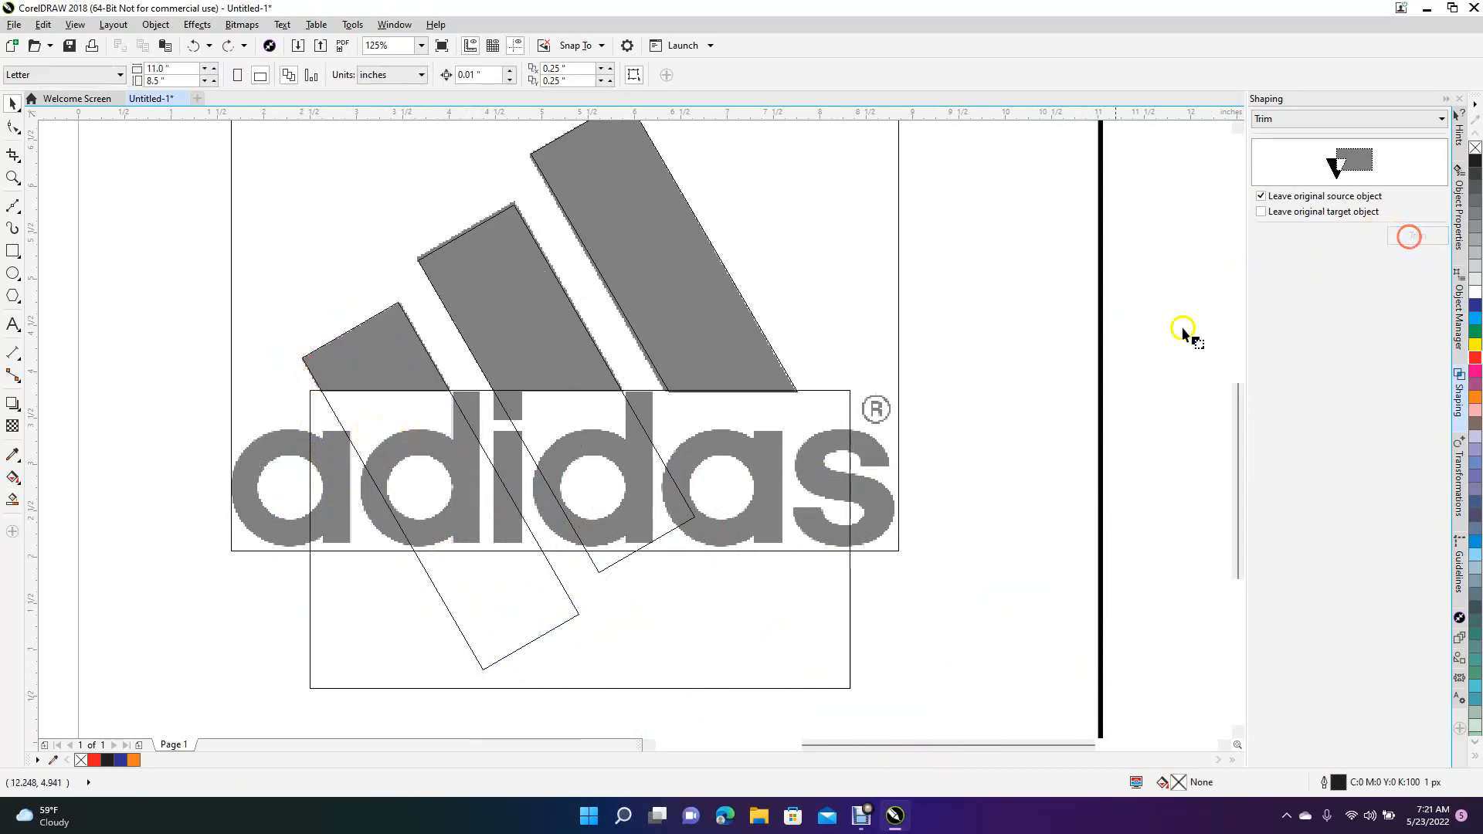
pyautogui.click(384, 638)
pyautogui.click(156, 533)
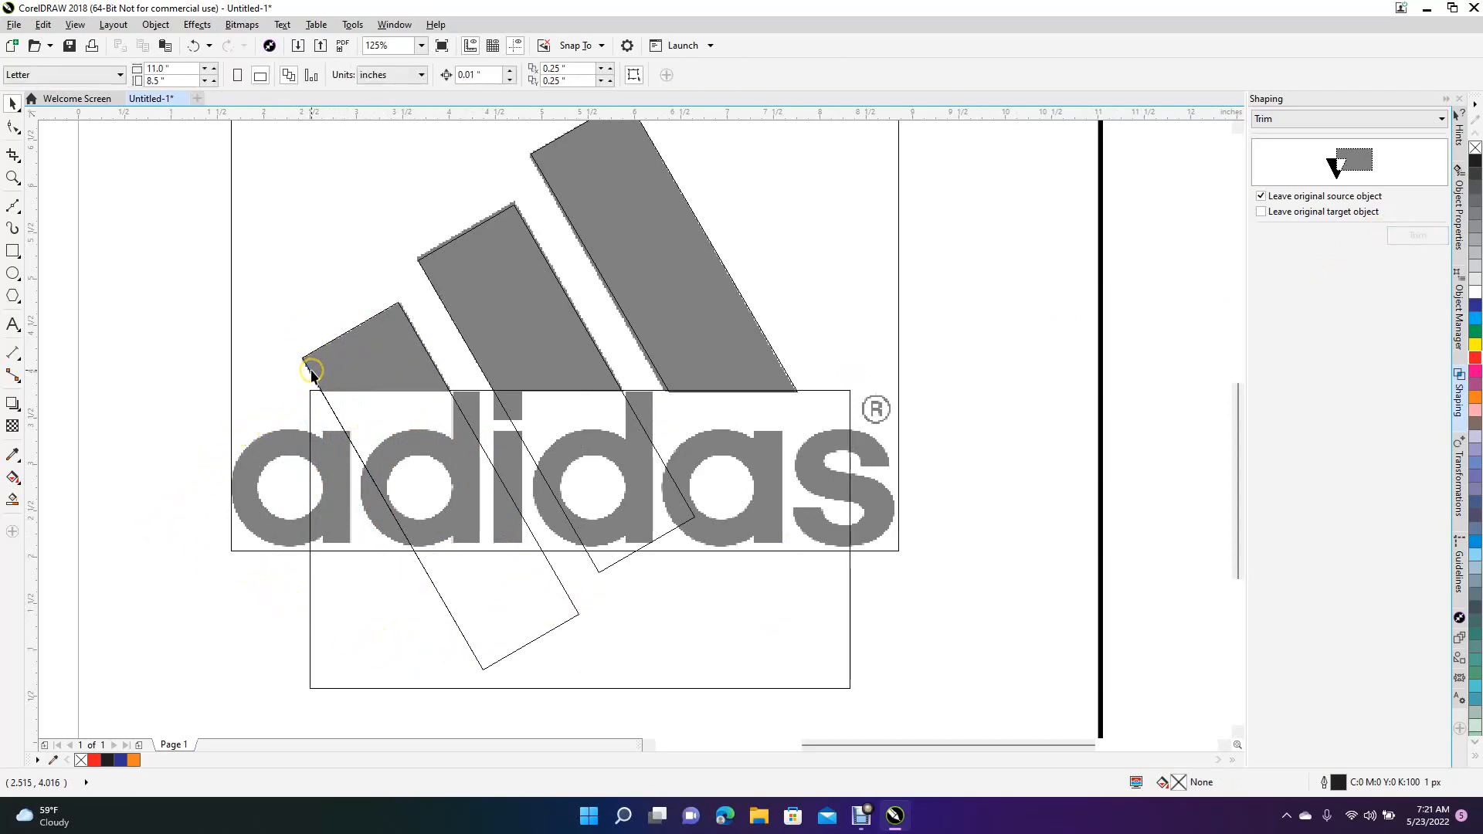
pyautogui.click(276, 552)
pyautogui.click(199, 614)
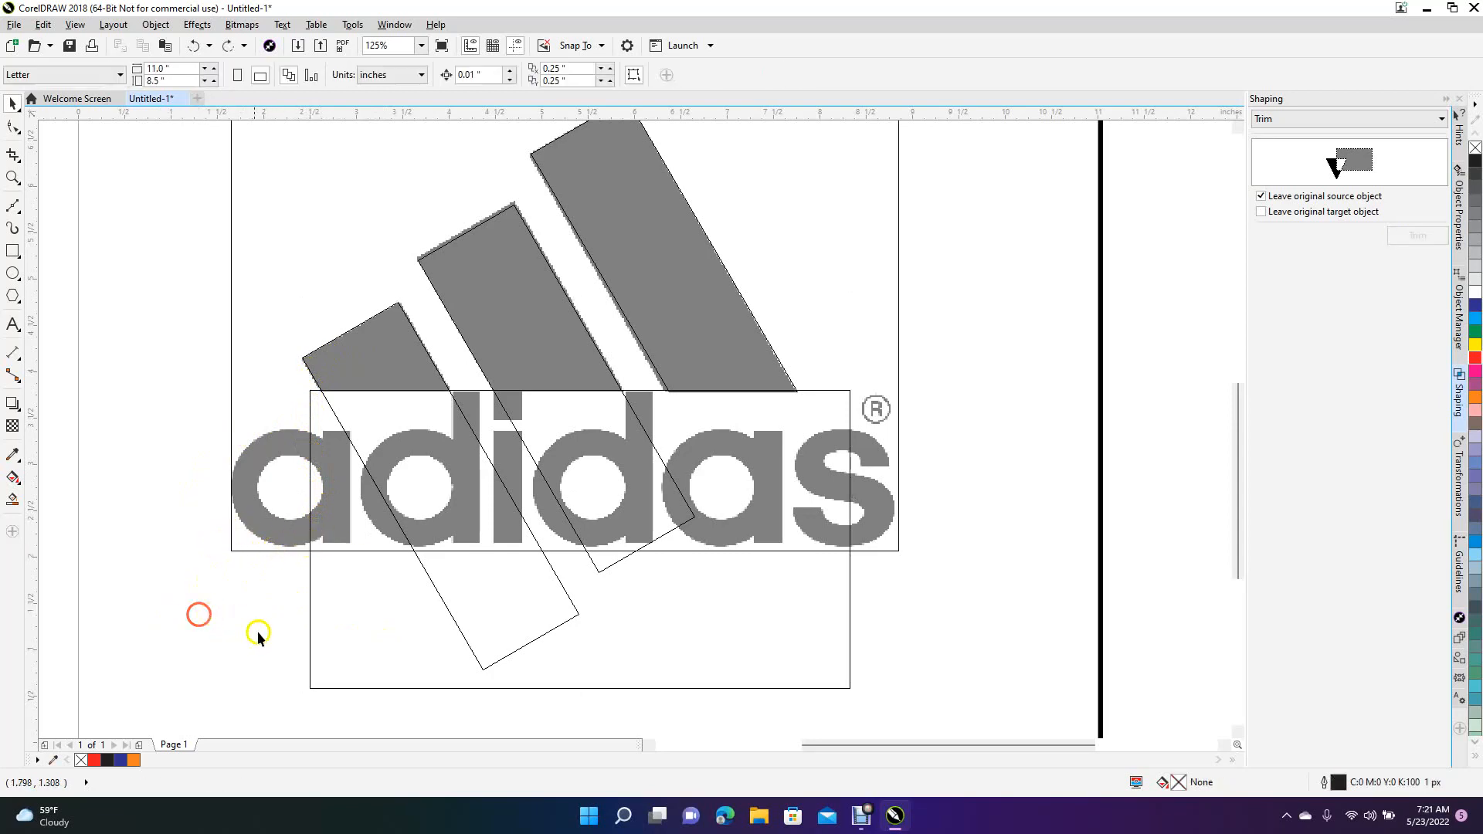
# Step: Trim the shortest bar with the rectangle as the source object, cutting it off at the stripes' base line
pyautogui.click(310, 651)
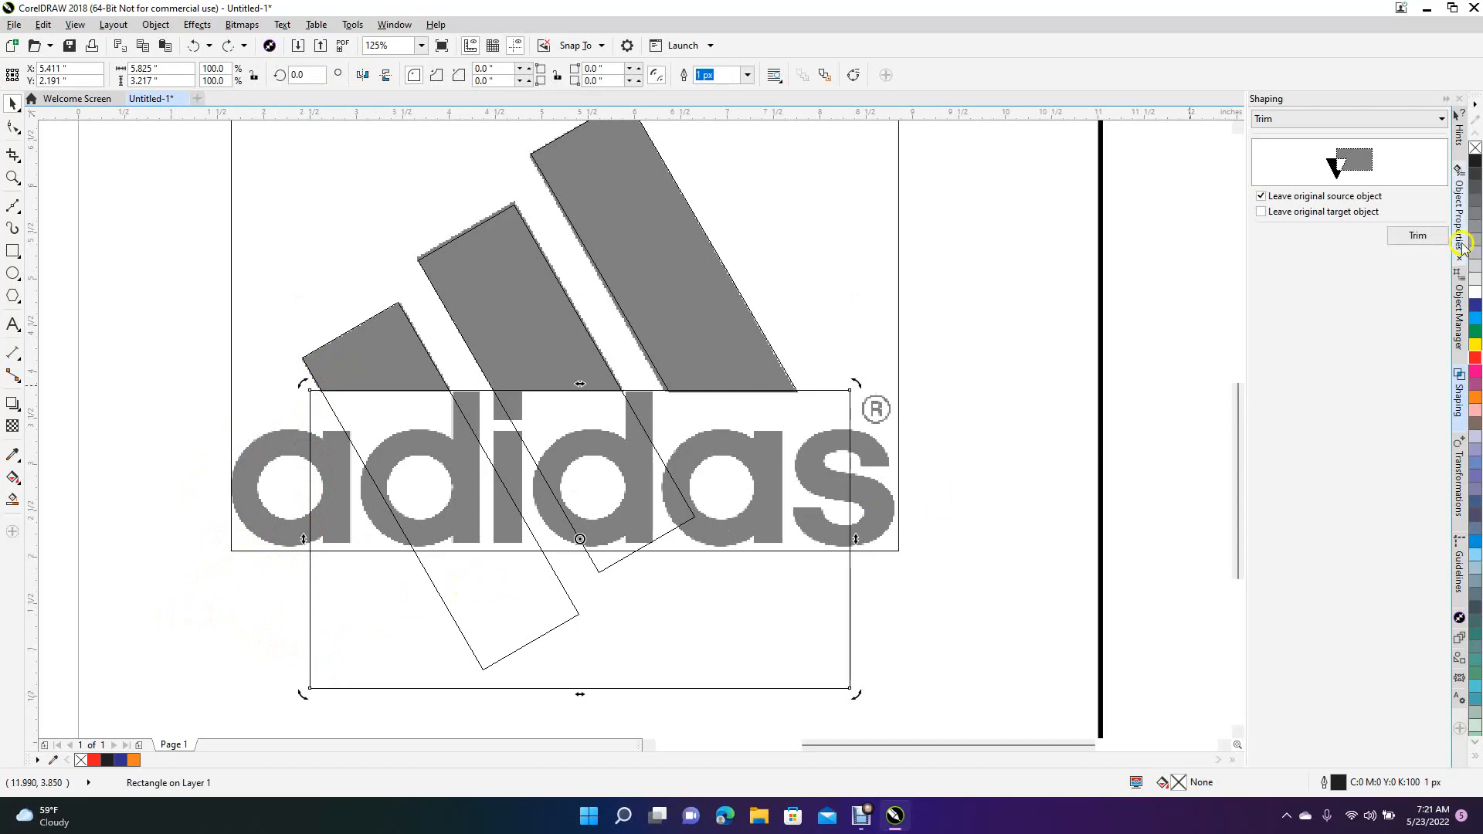
pyautogui.click(1419, 235)
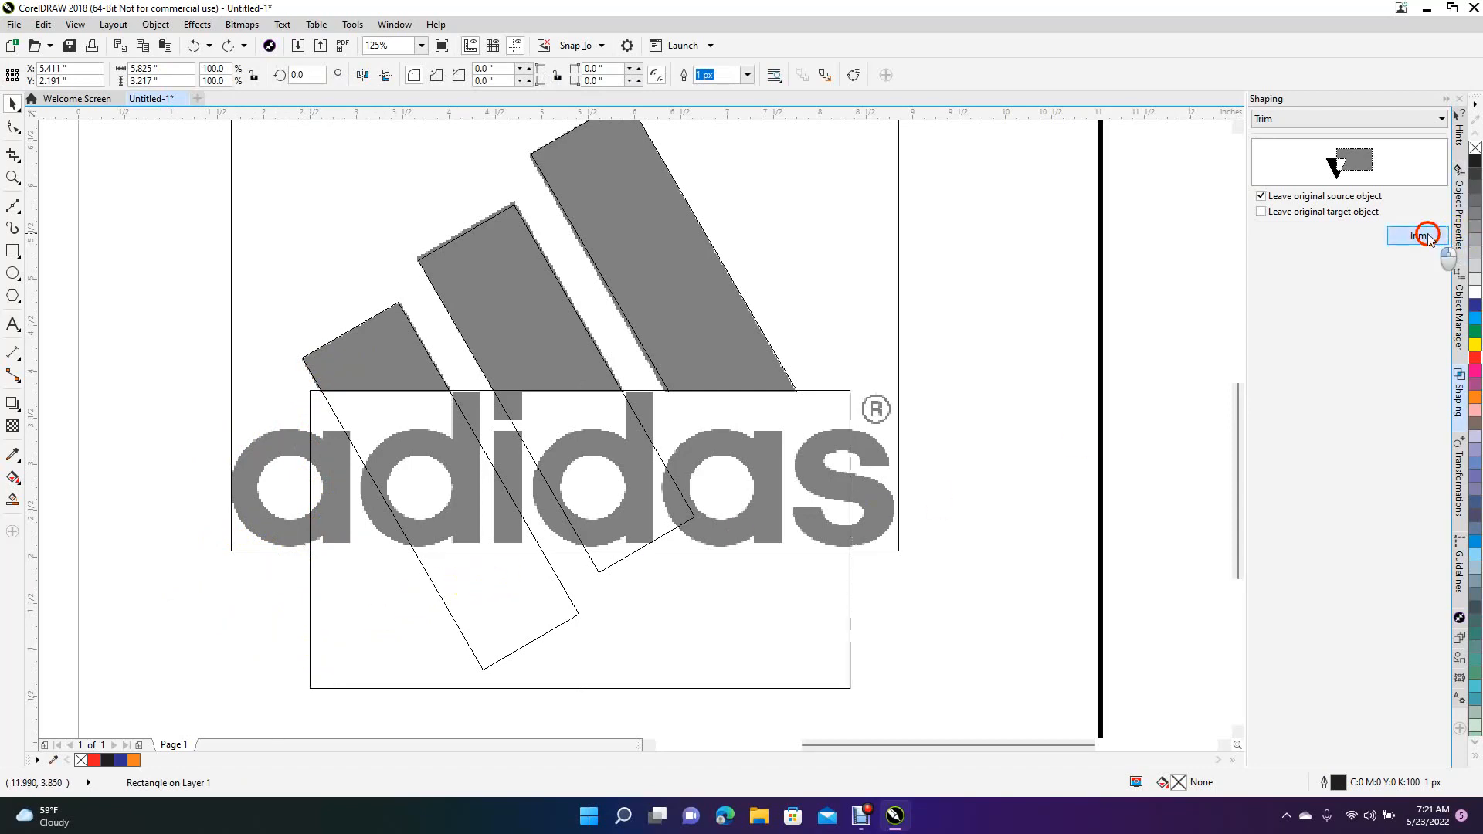
pyautogui.click(356, 332)
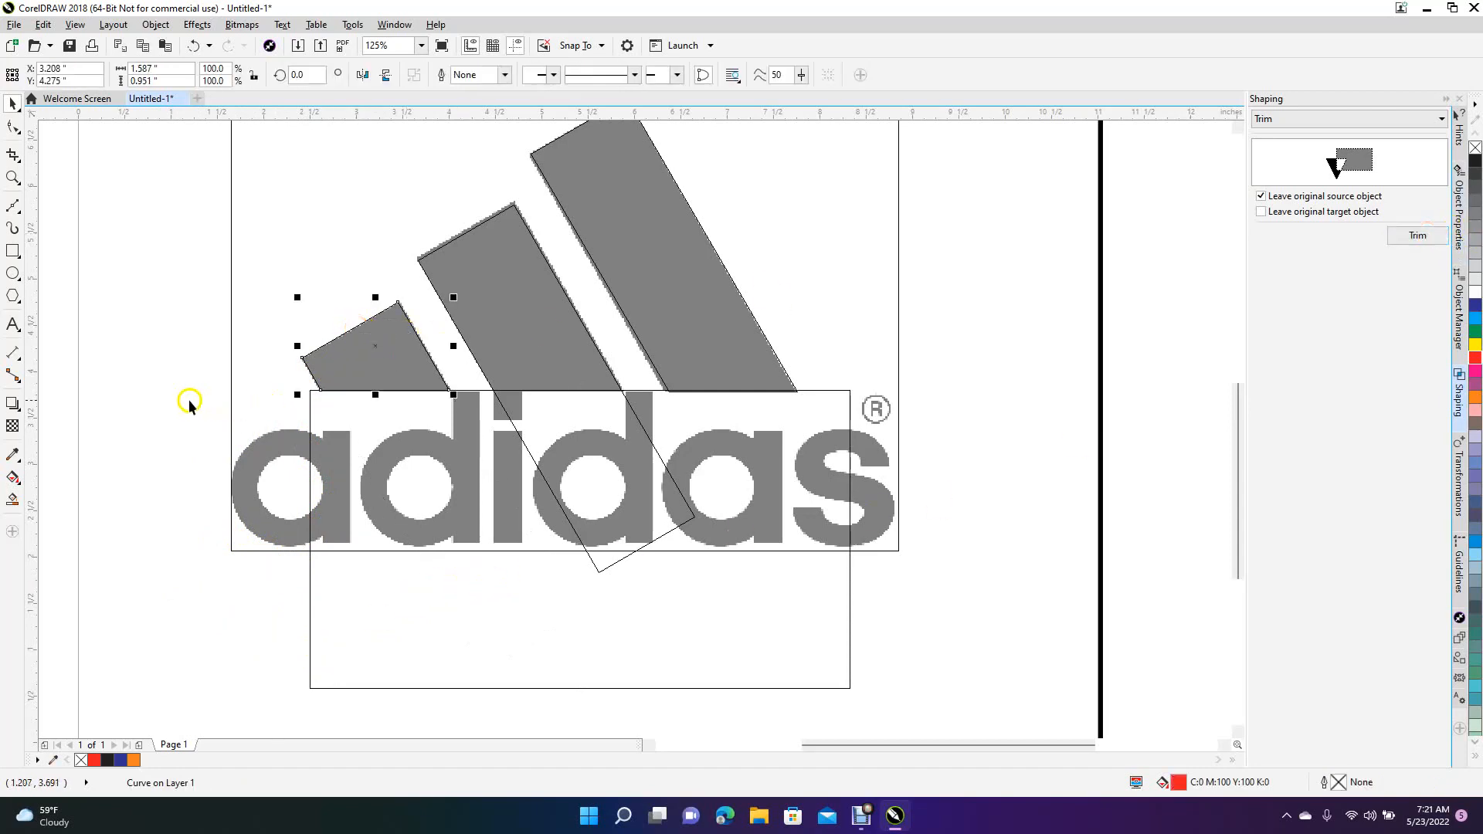
pyautogui.click(162, 401)
# Step: Try to trim the rectangle over the lettering with the middle bar as the source object
pyautogui.click(464, 252)
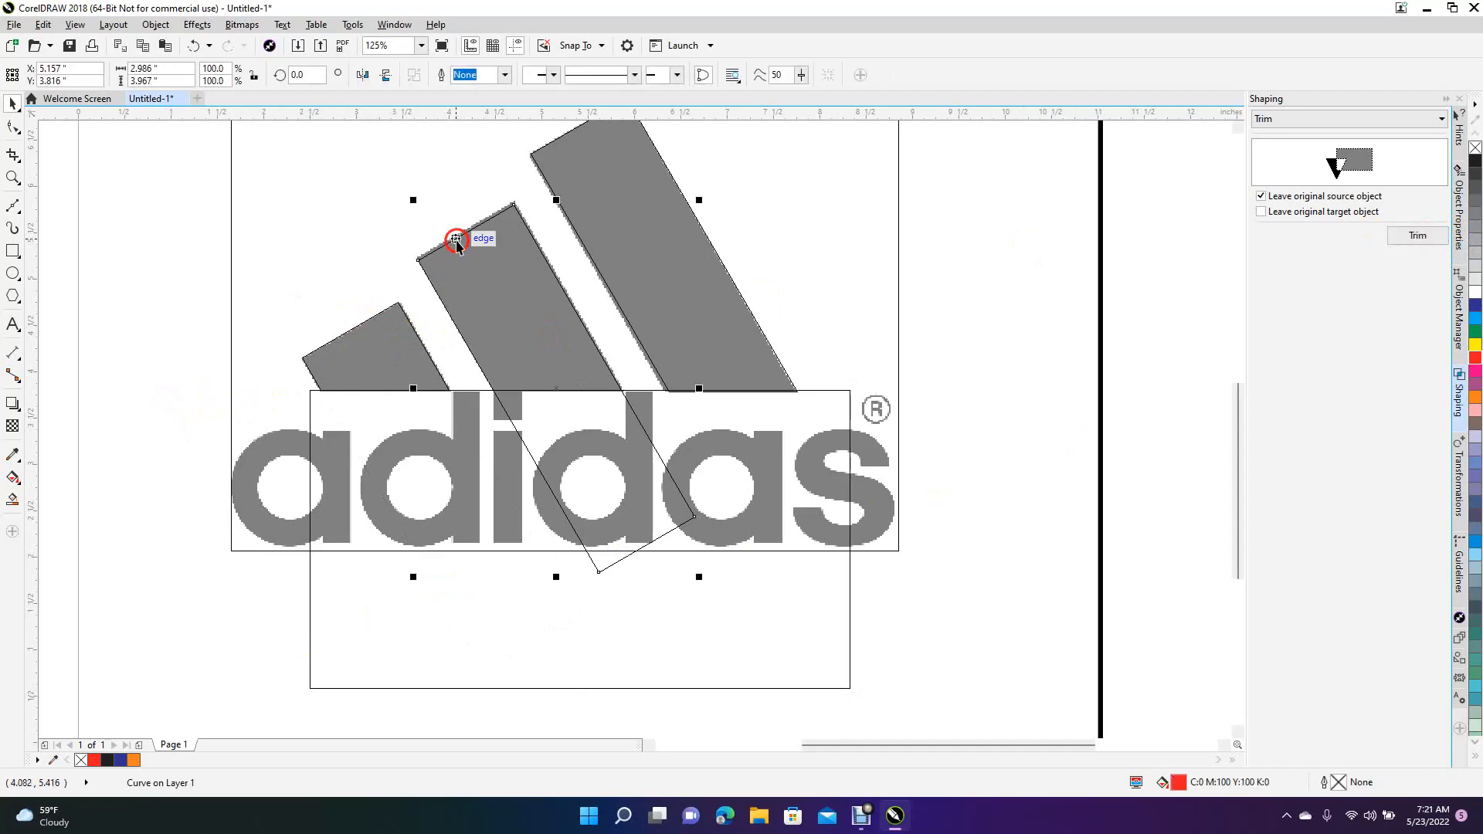
pyautogui.click(1413, 237)
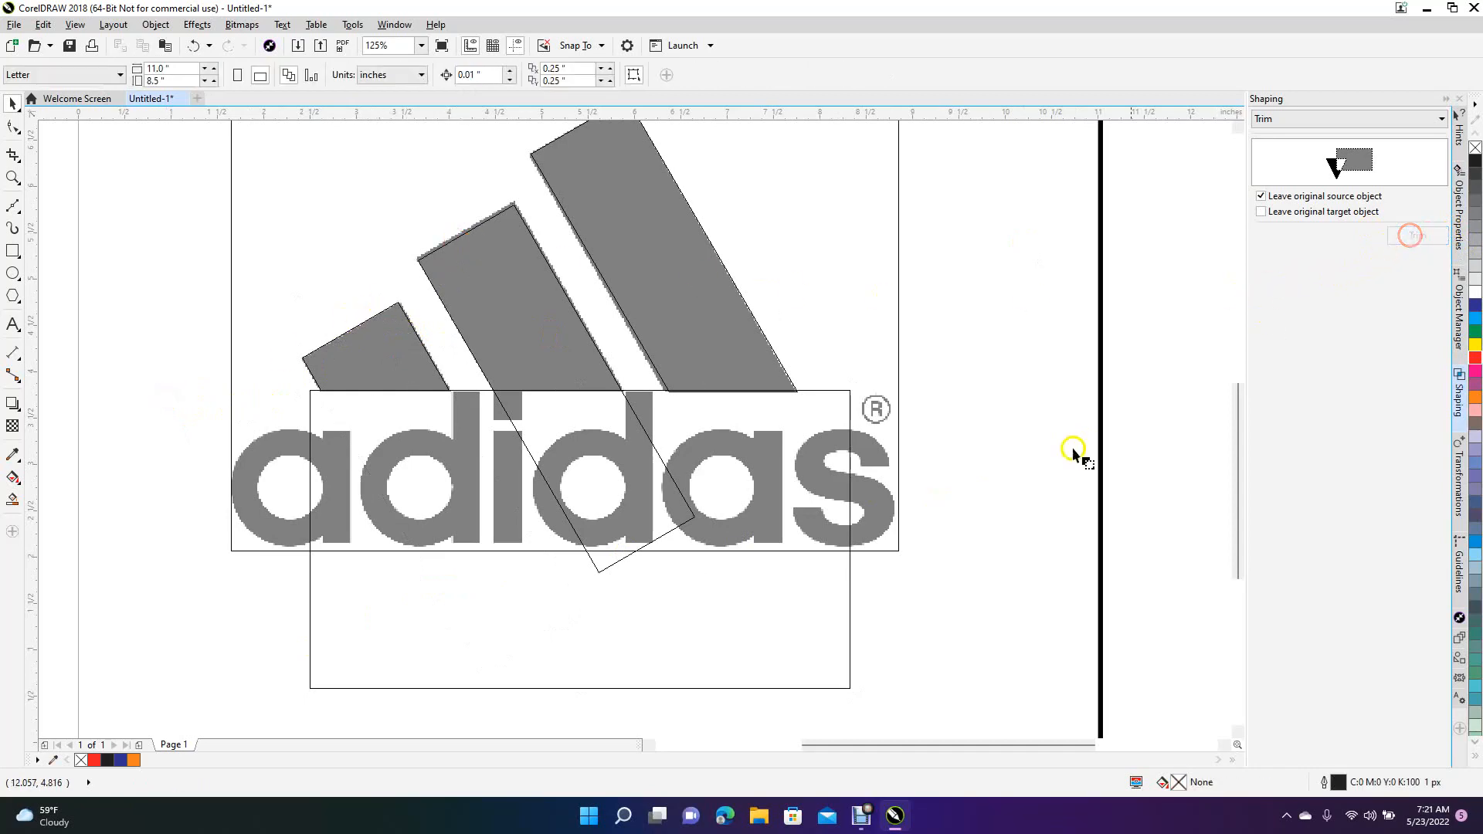
pyautogui.click(850, 599)
pyautogui.click(892, 605)
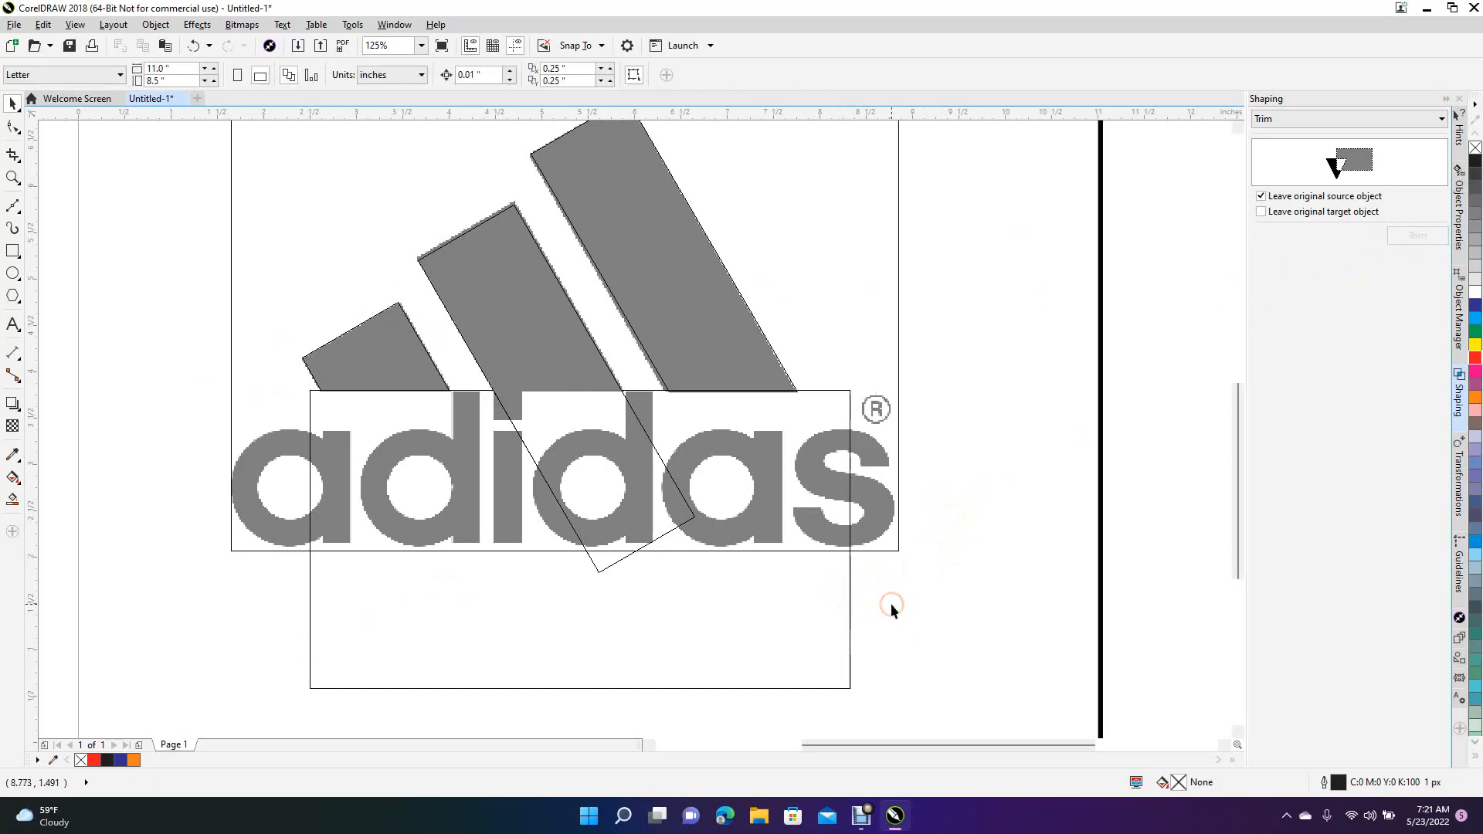
# Step: Try to trim the middle bar with the rectangle as the source, and undo back through the shortest bar's trim
pyautogui.click(850, 622)
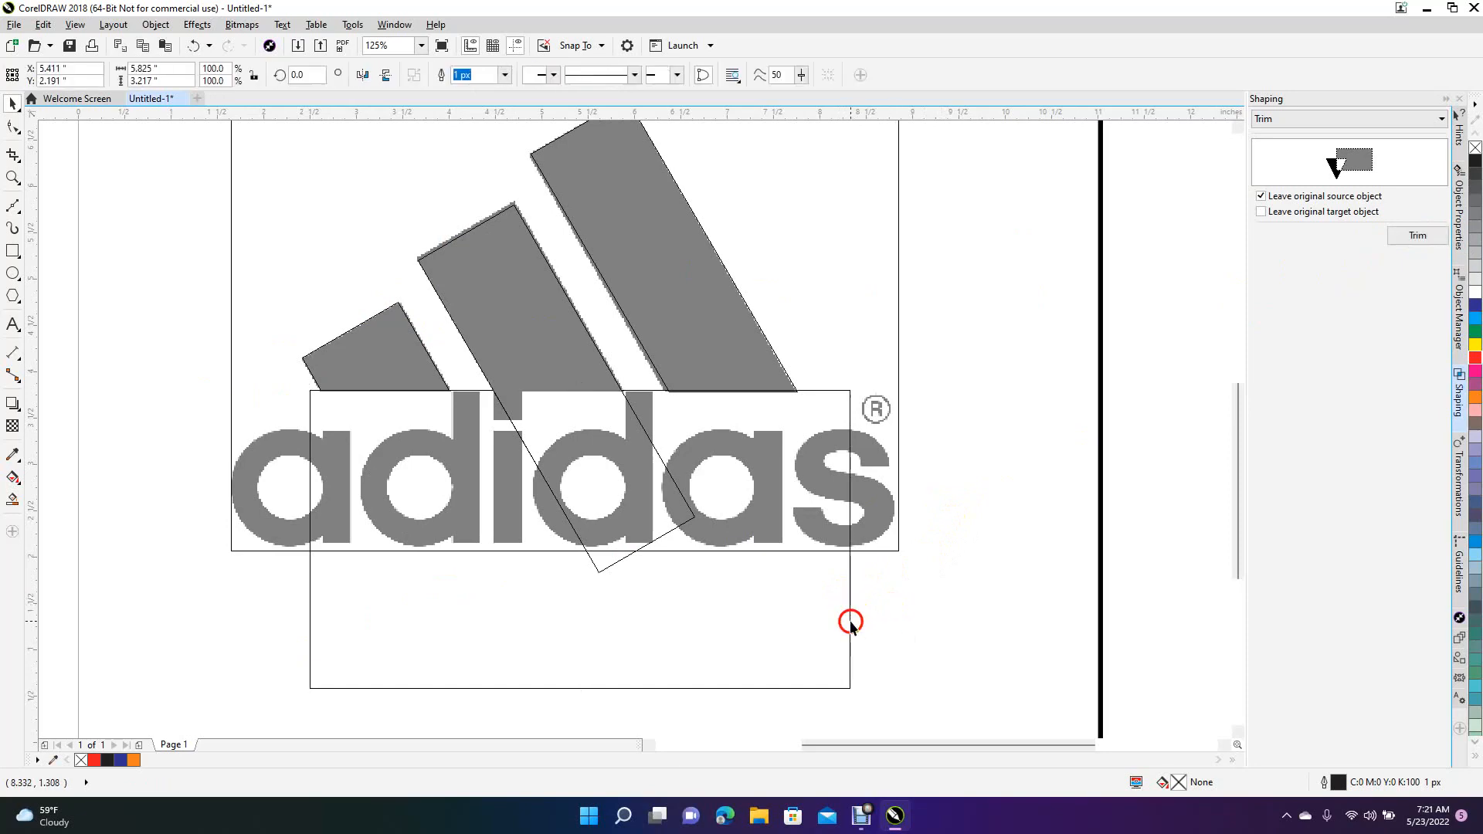
pyautogui.click(1420, 234)
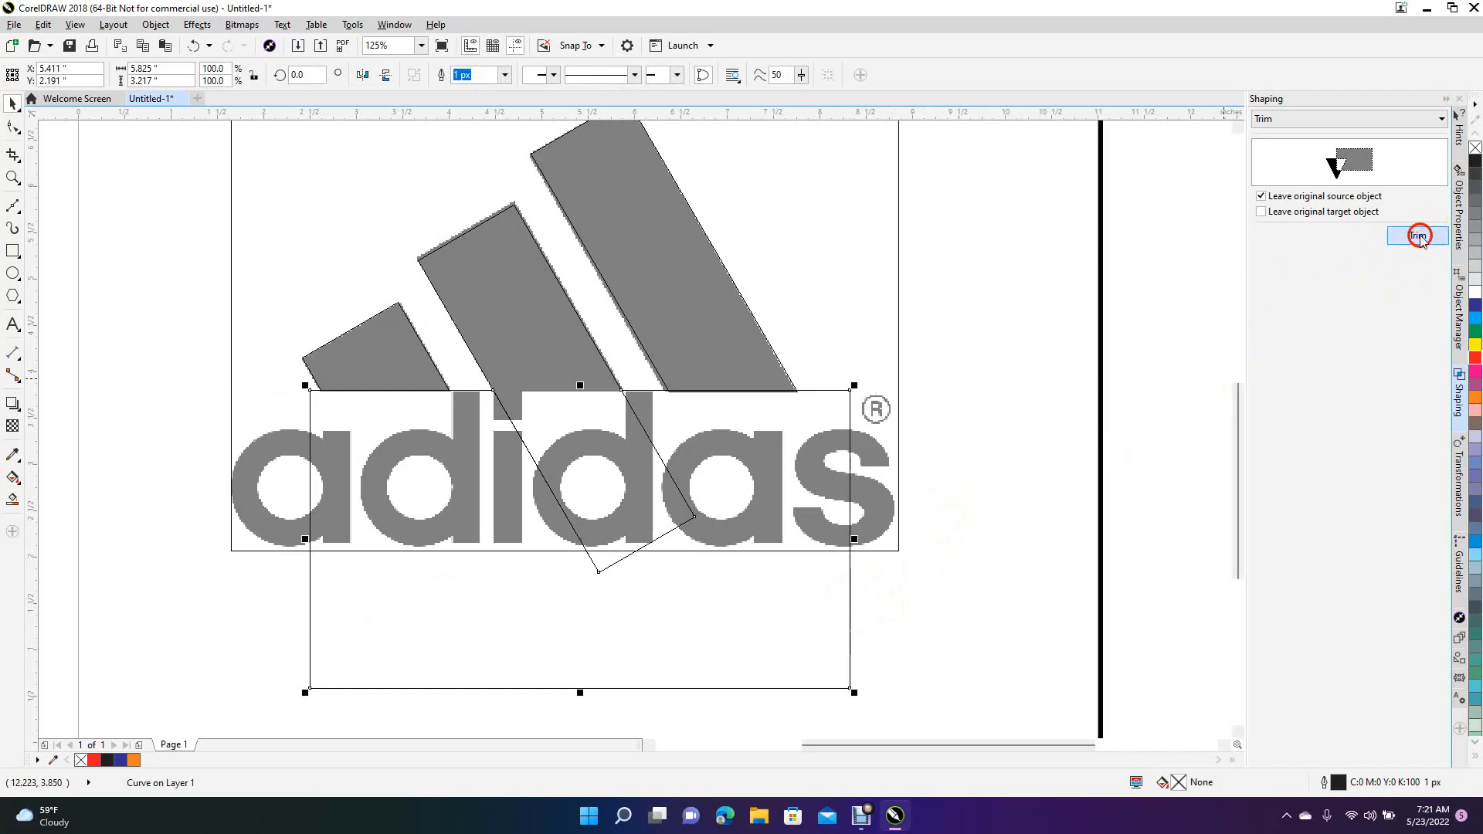
pyautogui.click(466, 240)
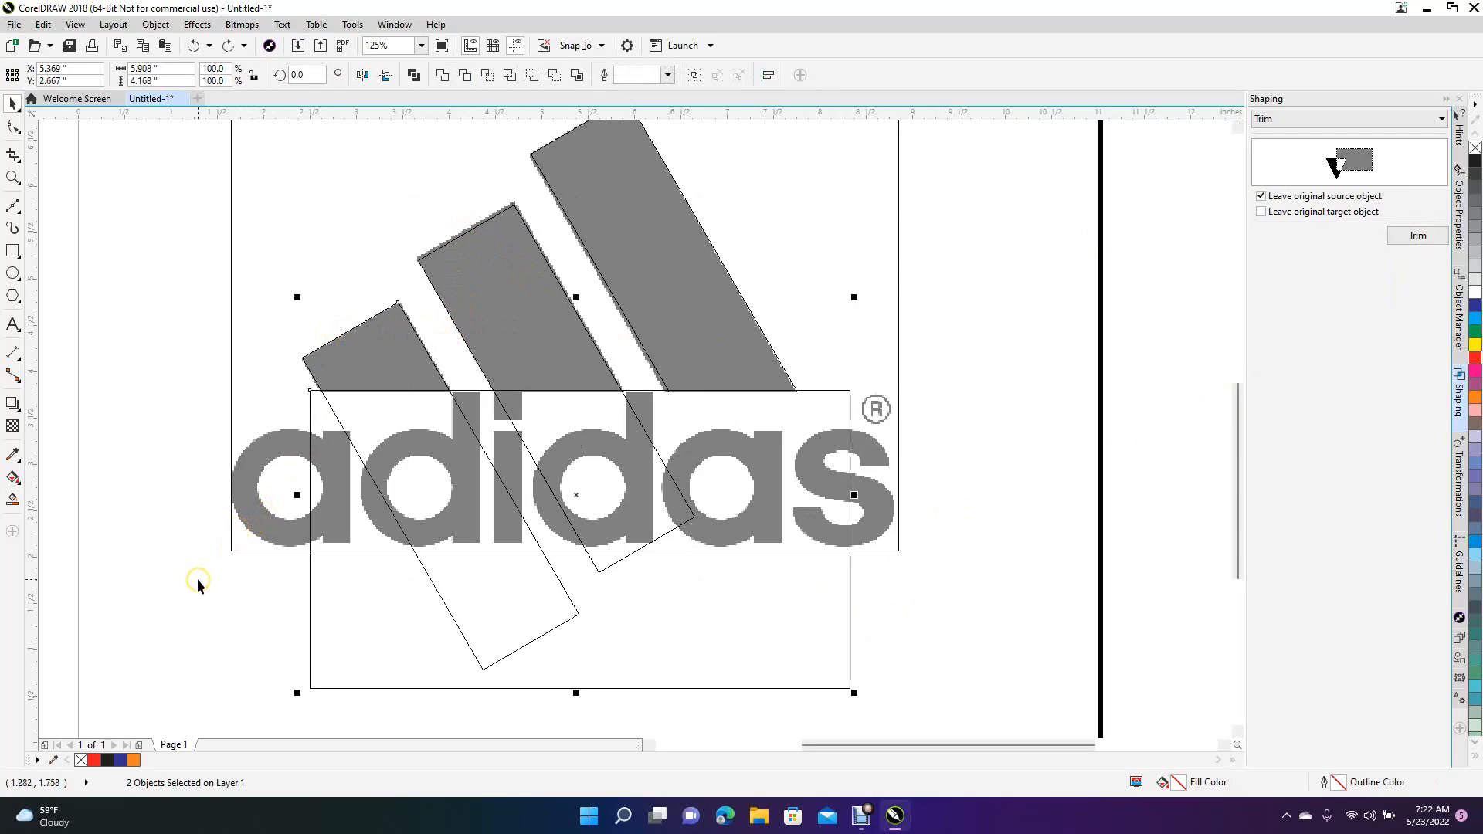
pyautogui.click(1033, 498)
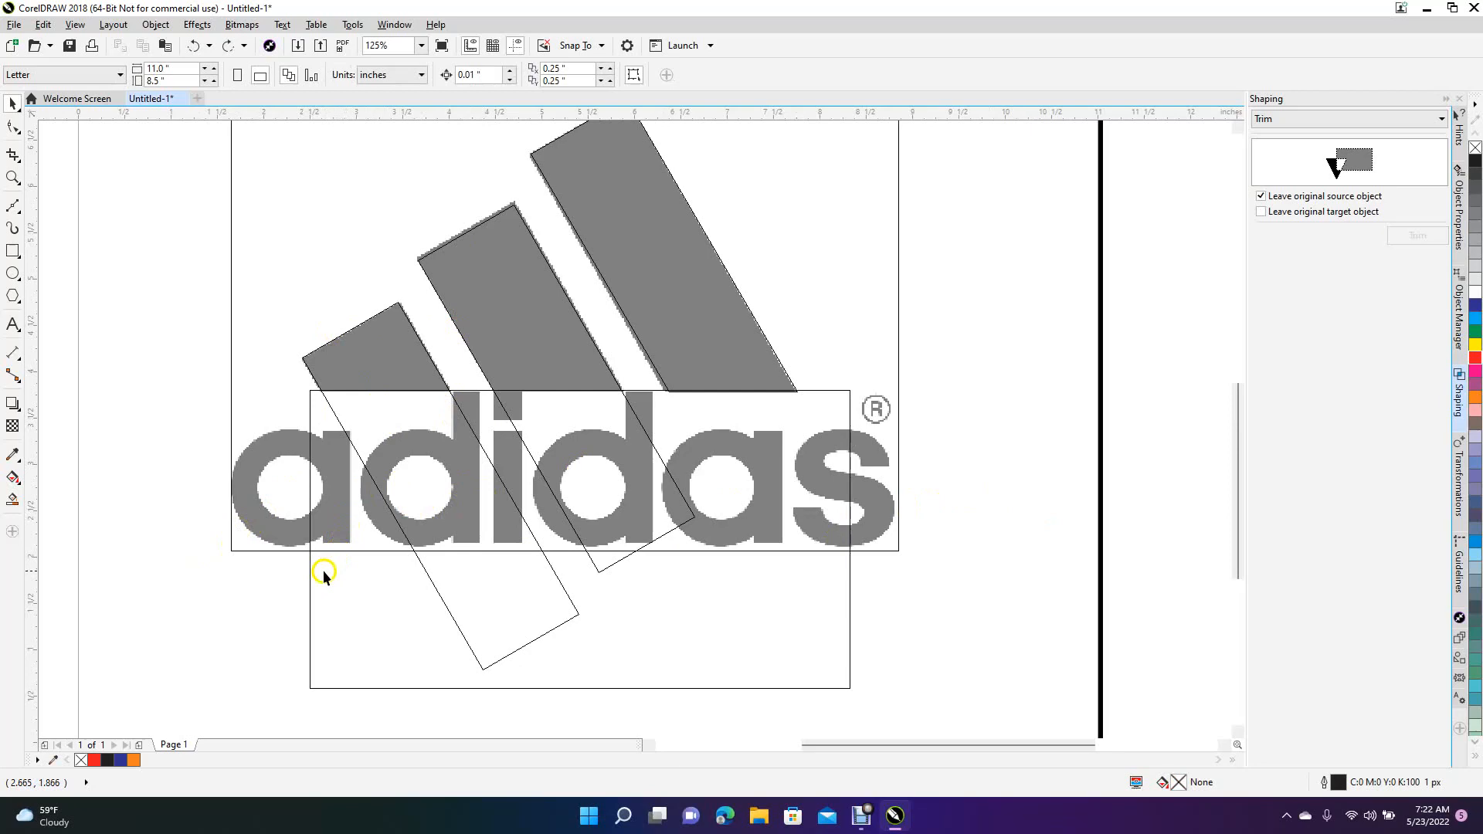
# Step: Trim the shortest bar at the stripes' base line with the rectangle as the source object, keeping the rectangle
pyautogui.click(310, 595)
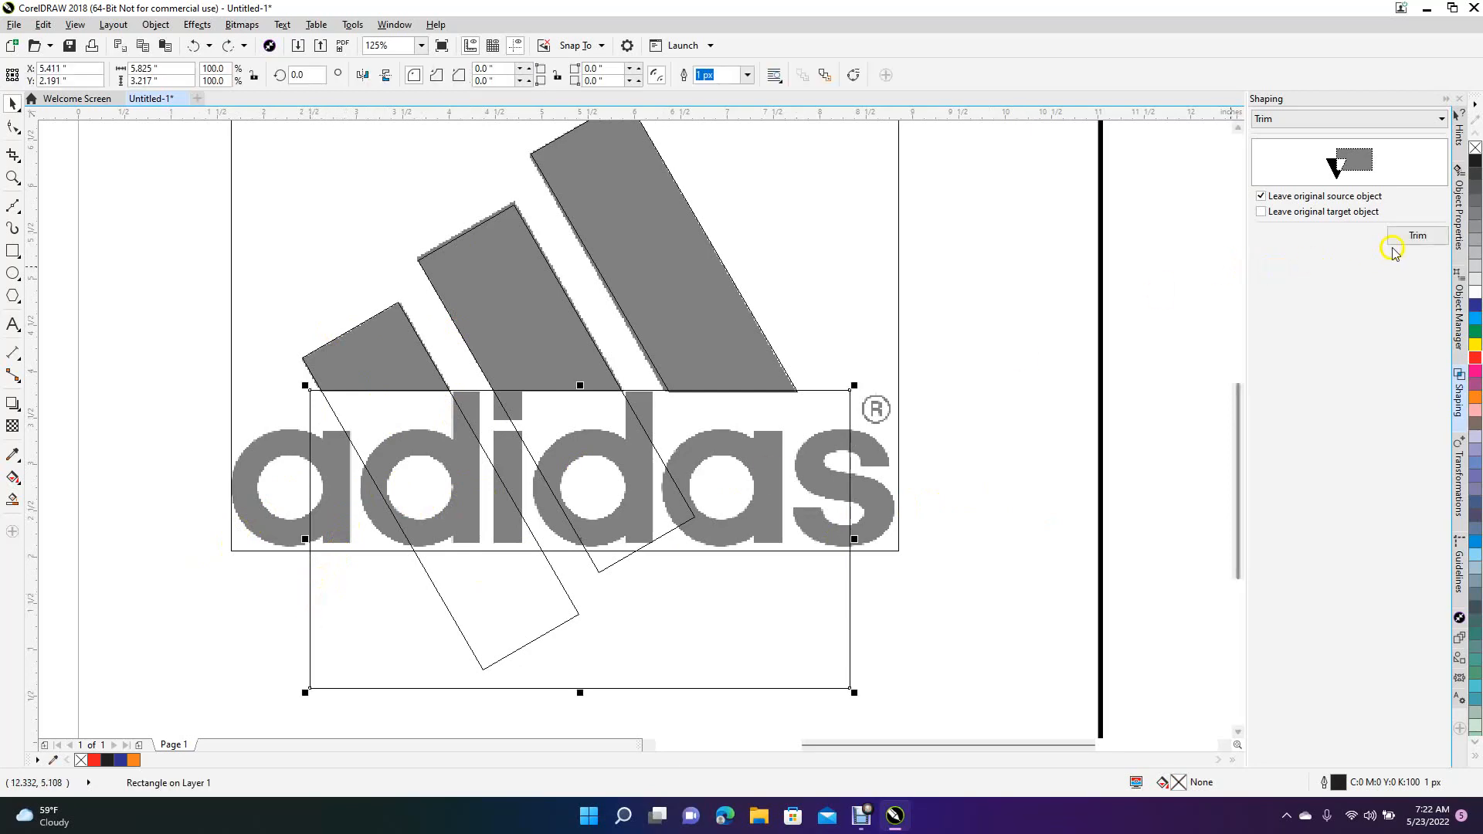
pyautogui.click(1418, 237)
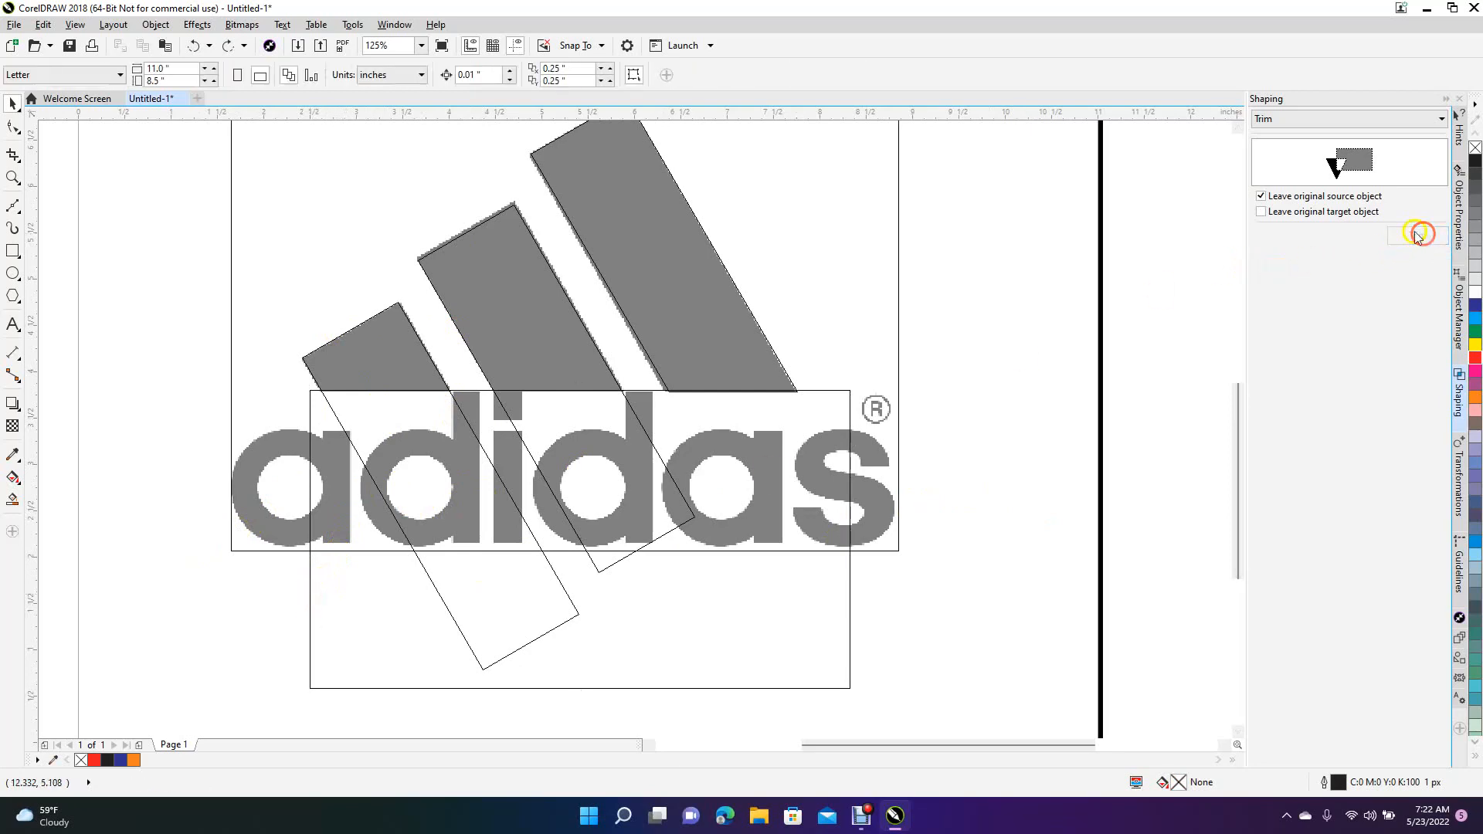
pyautogui.click(362, 325)
pyautogui.click(247, 613)
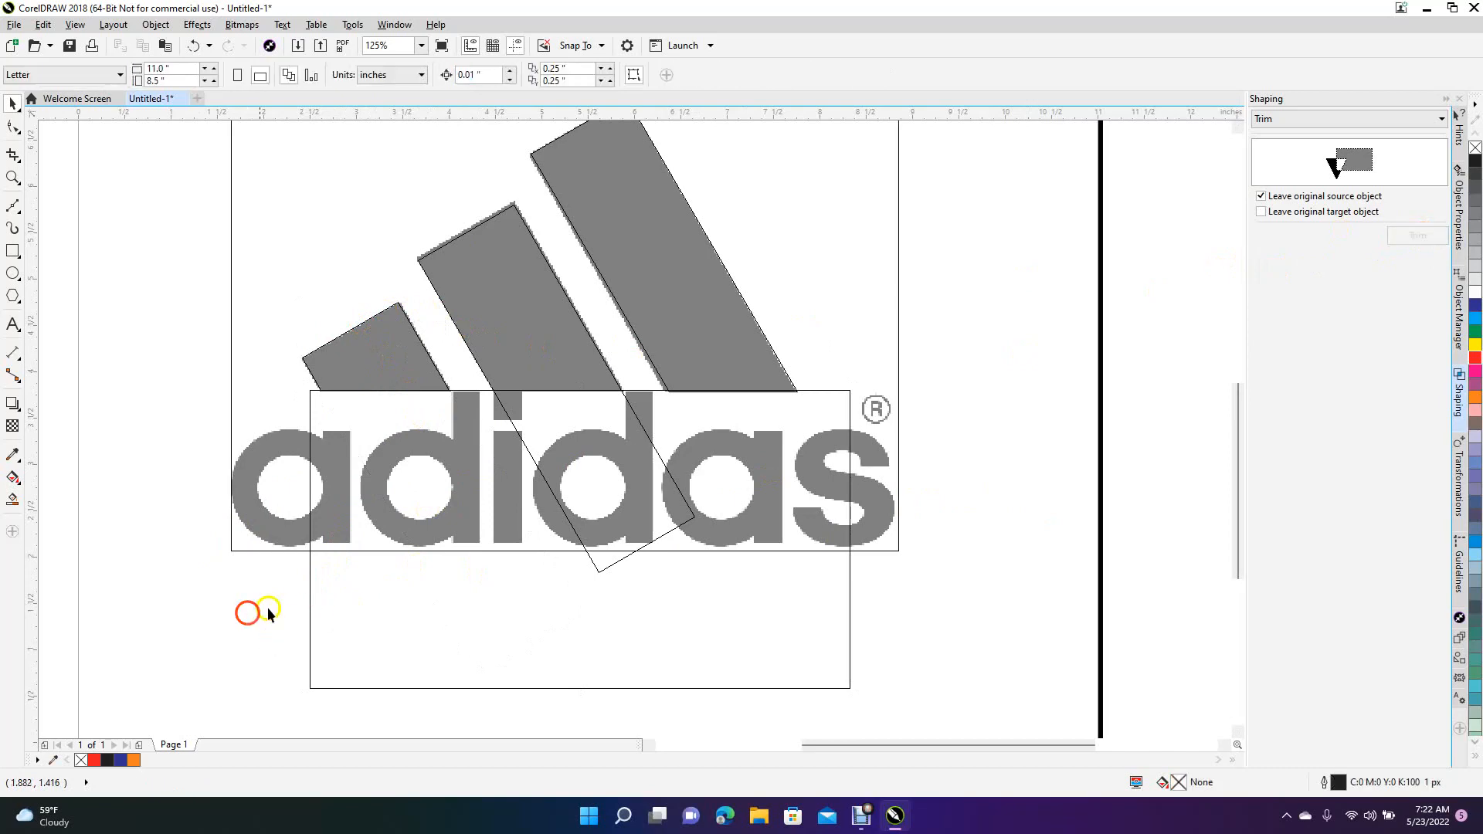
# Step: Try to trim the middle bar against the rectangle, and undo the unintended shift of the bar
pyautogui.click(312, 619)
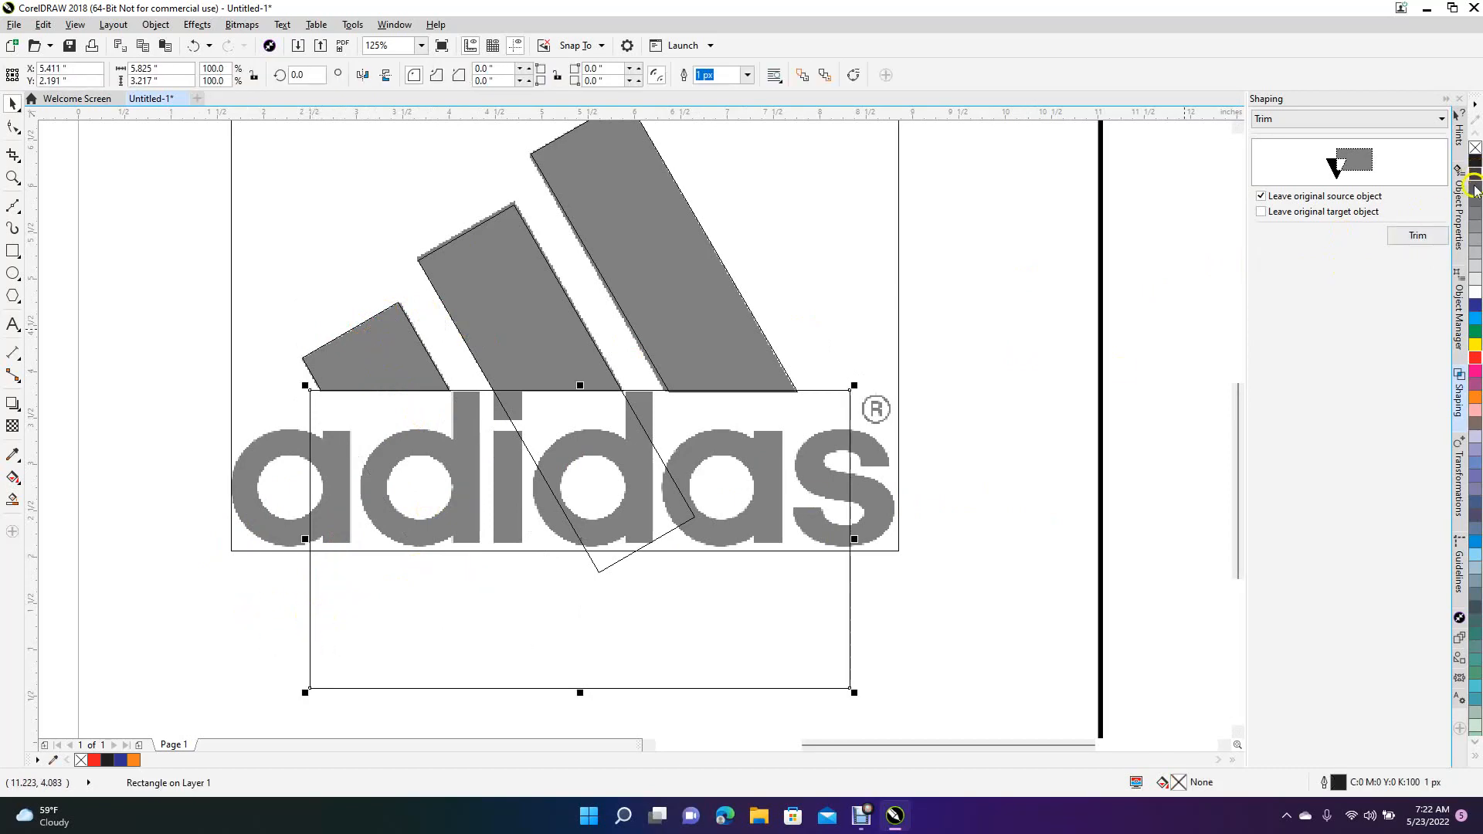
pyautogui.click(1420, 234)
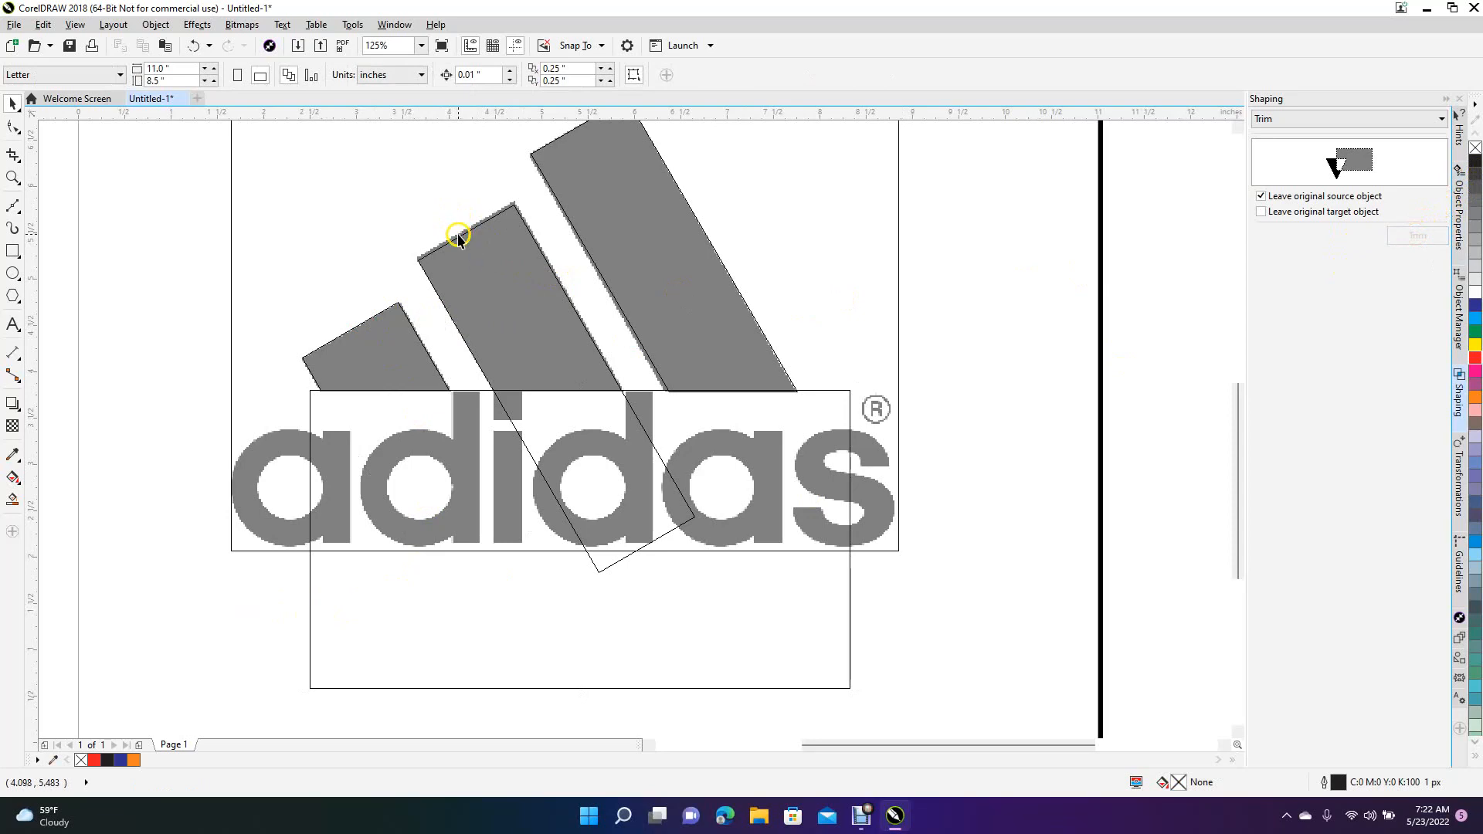
pyautogui.click(850, 610)
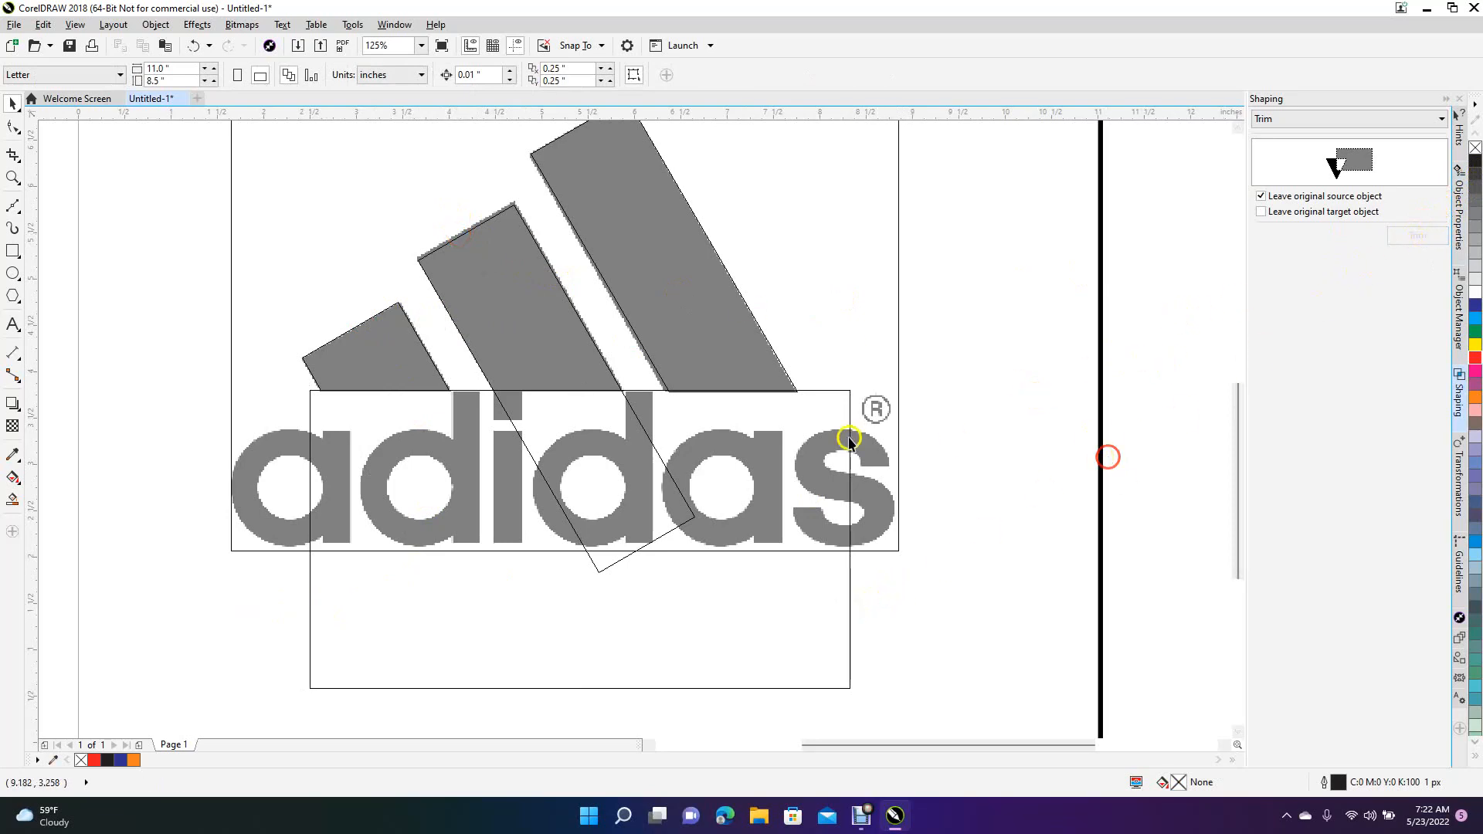
pyautogui.click(514, 319)
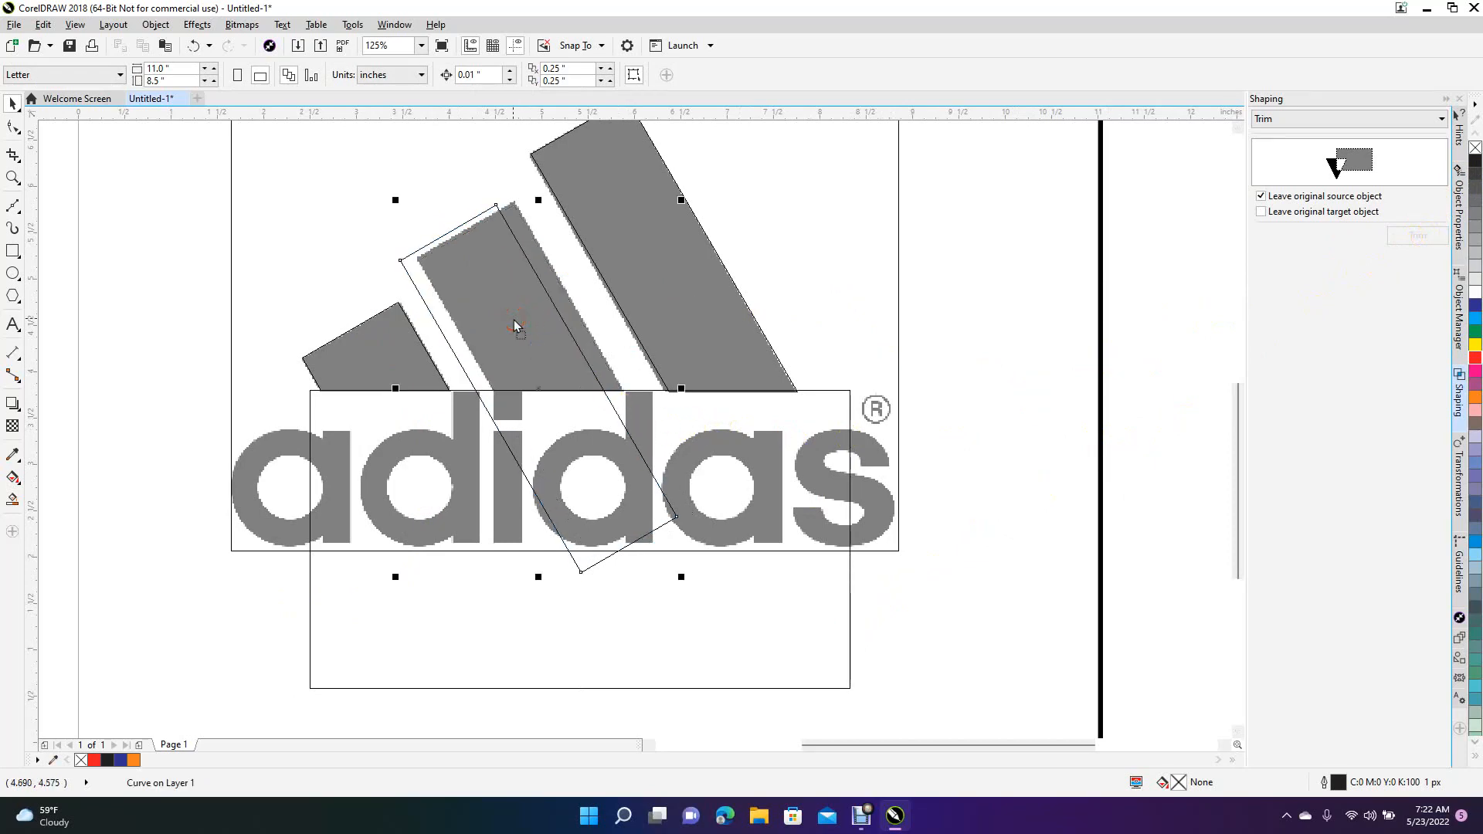
pyautogui.hotkey('ctrl', 'z')
pyautogui.click(972, 503)
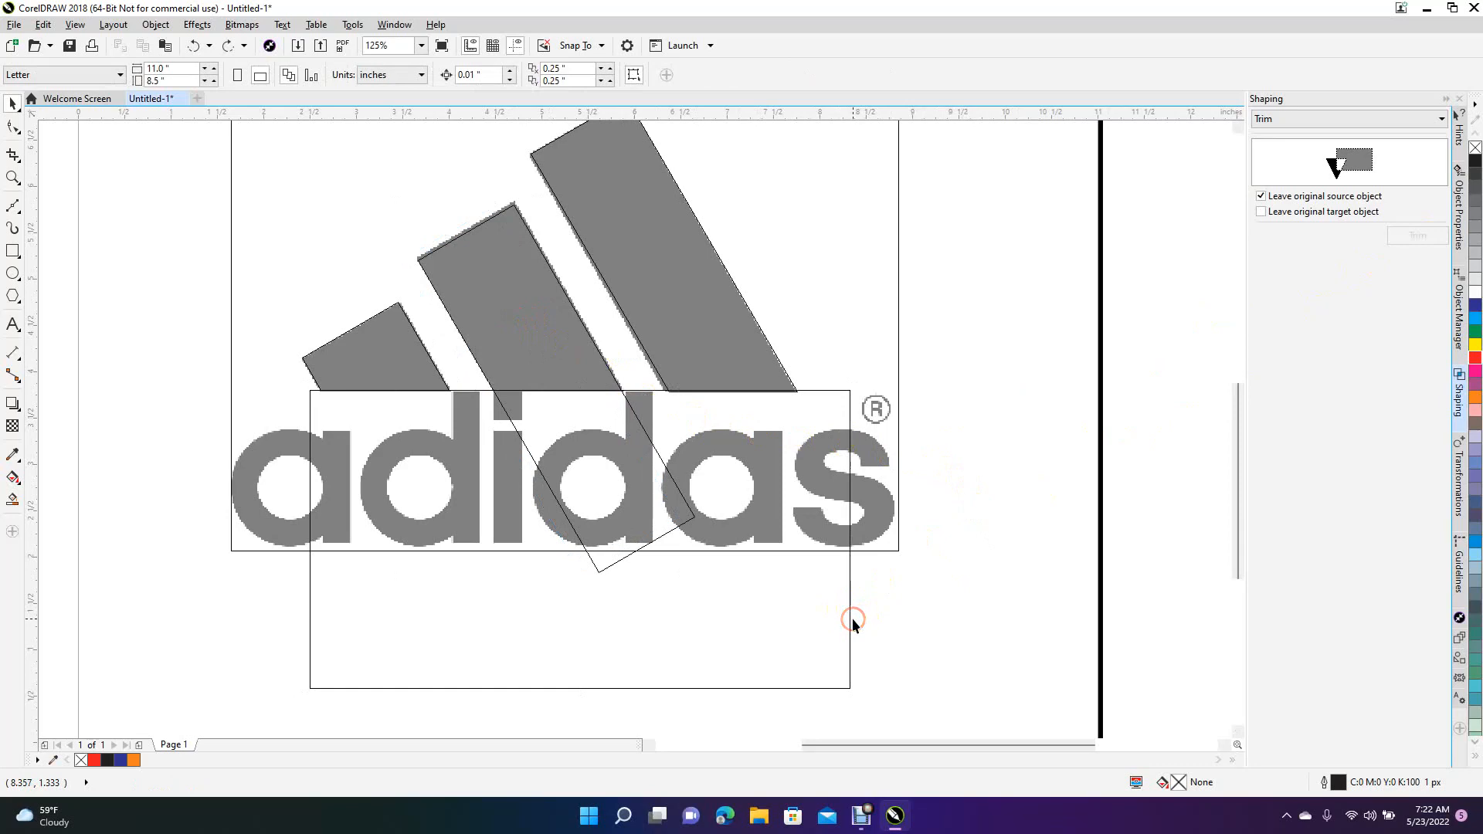
# Step: Trim the middle bar at the base line with the rectangle as the source object, and delete the rectangle
pyautogui.click(851, 619)
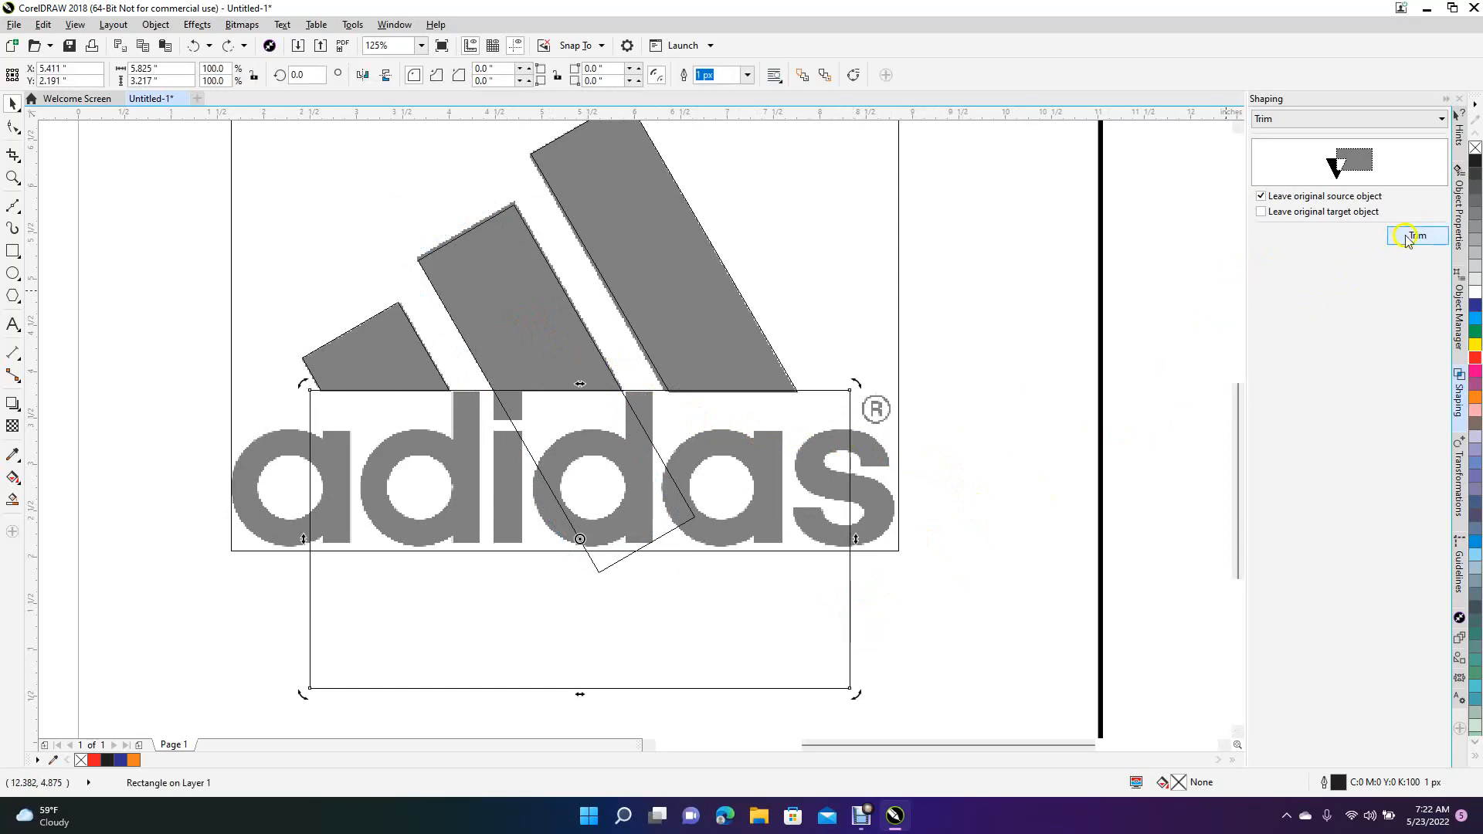
pyautogui.click(1407, 236)
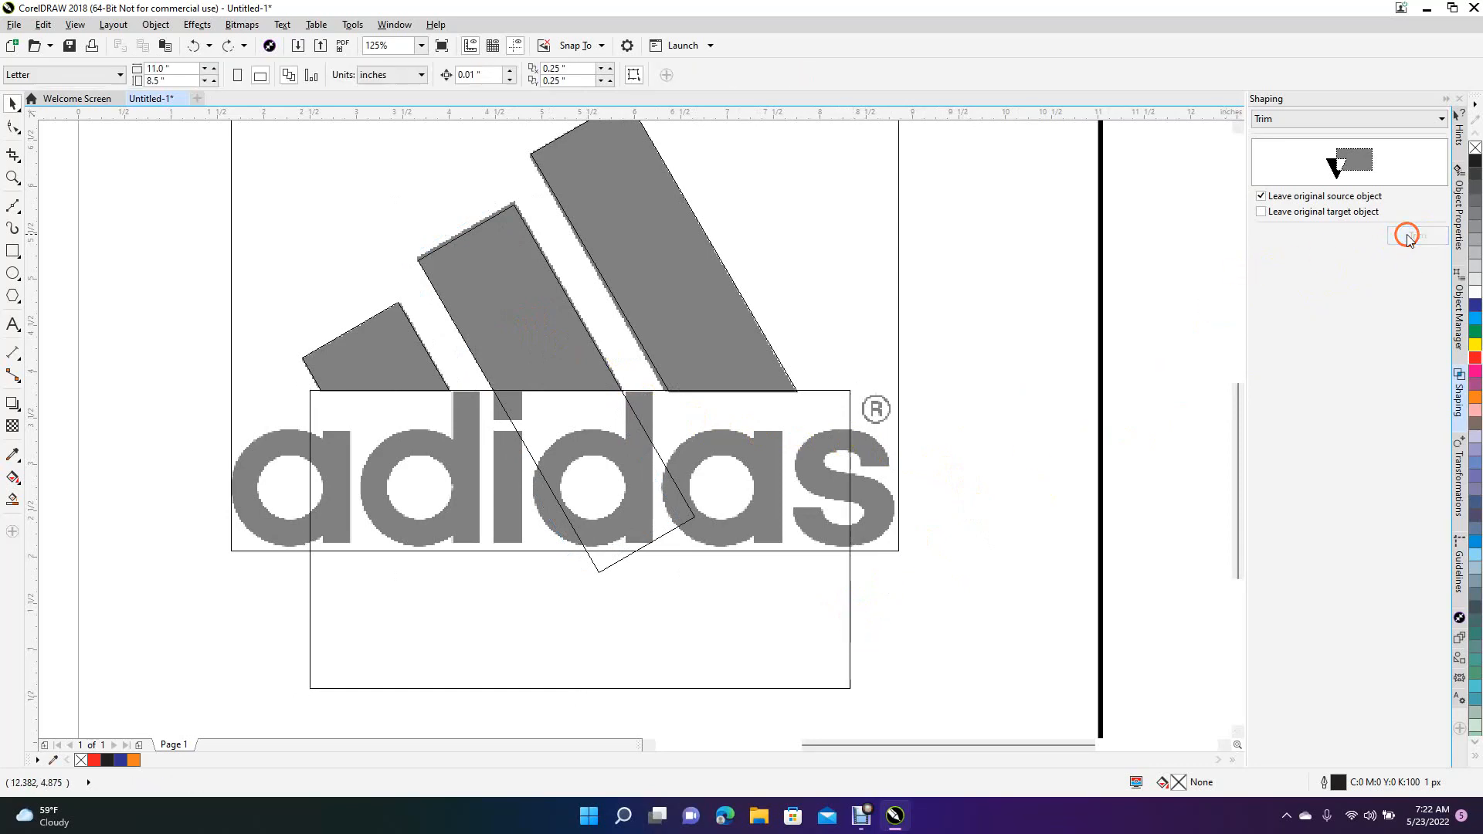
pyautogui.click(465, 238)
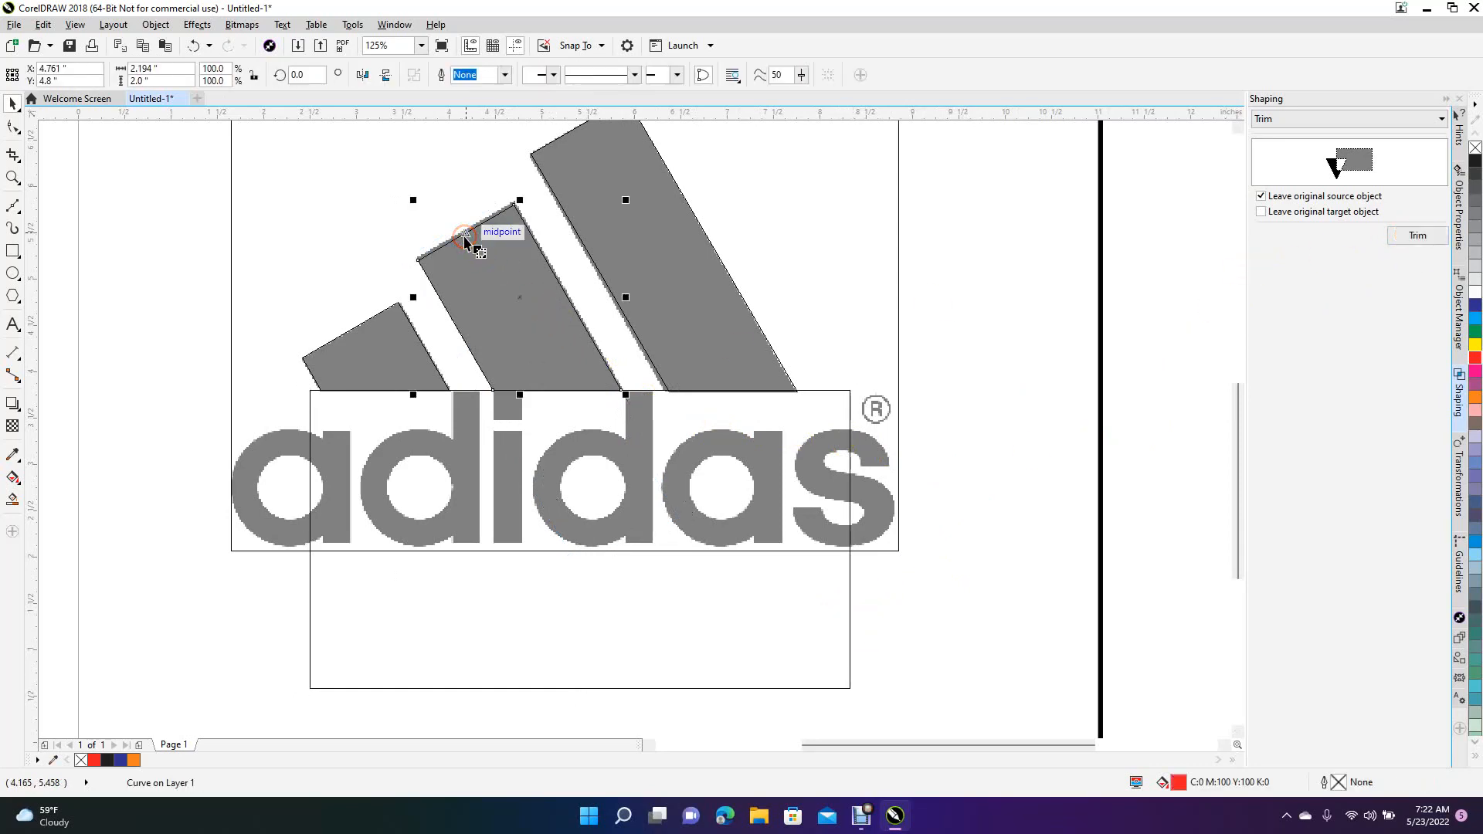
pyautogui.click(310, 625)
pyautogui.press('Delete')
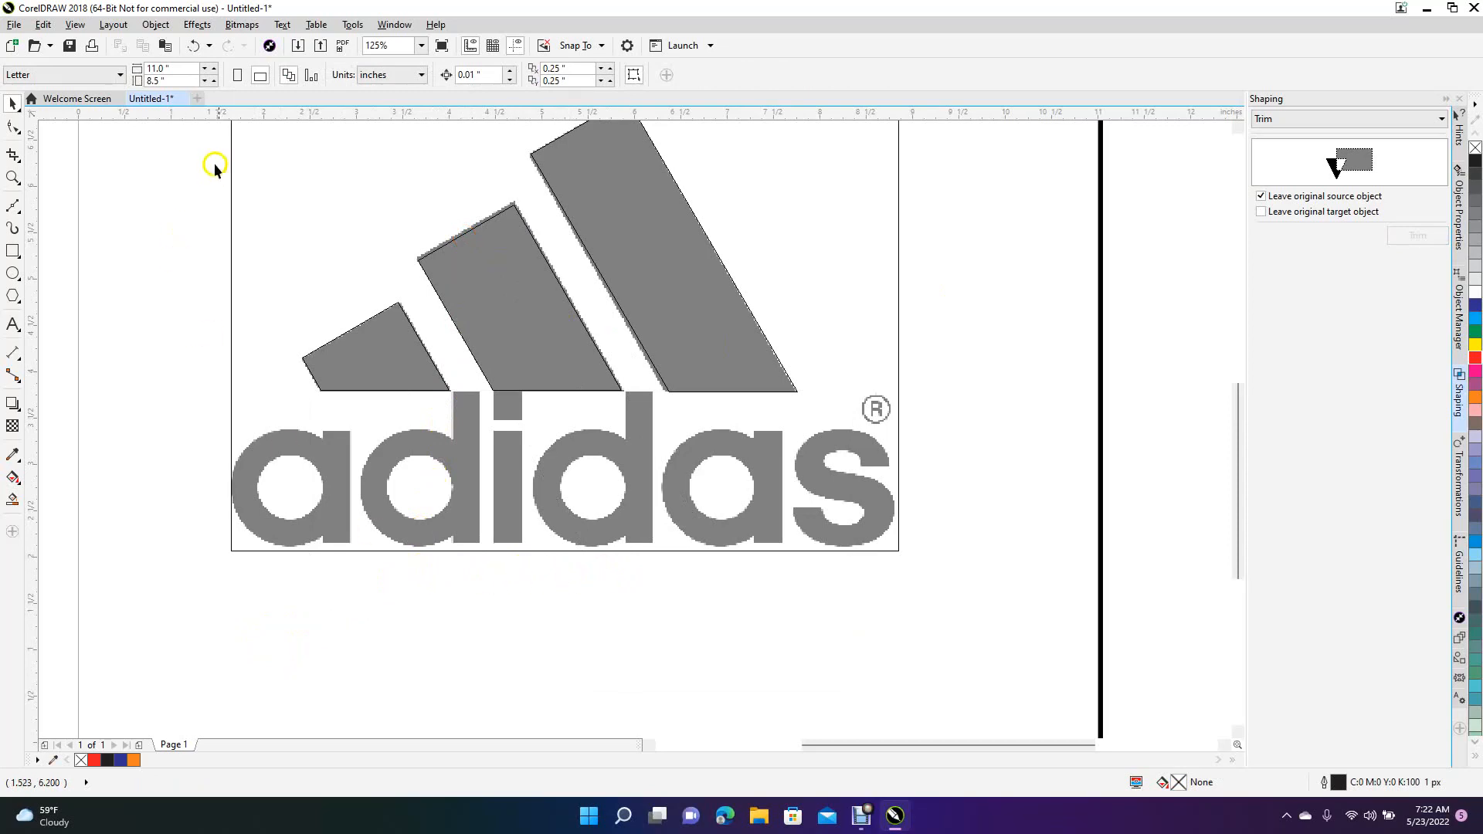
# Step: Switch the drawing display from wireframe to Normal view and check the shortest bar
pyautogui.click(153, 24)
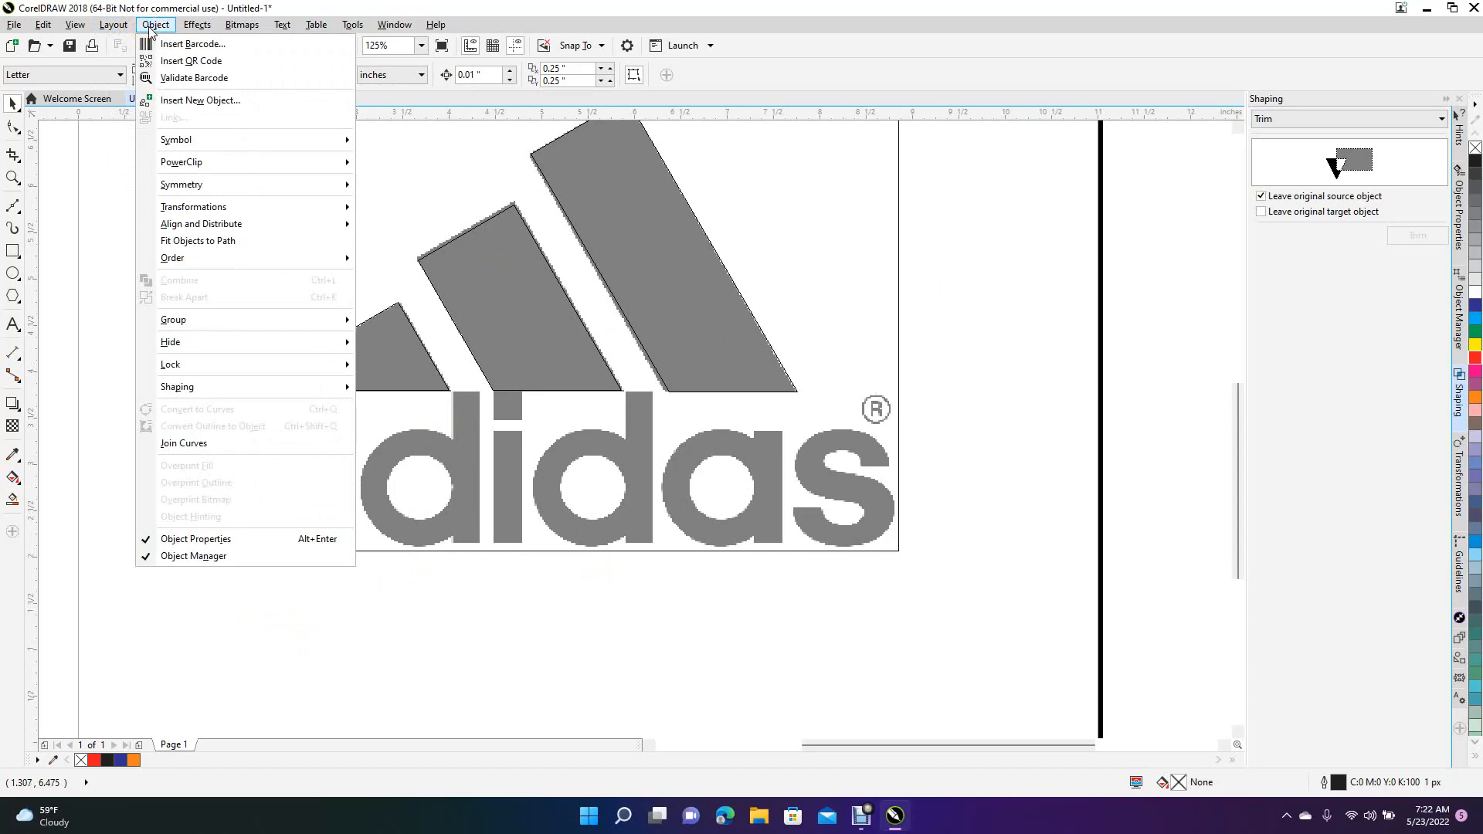
pyautogui.moveTo(75, 24)
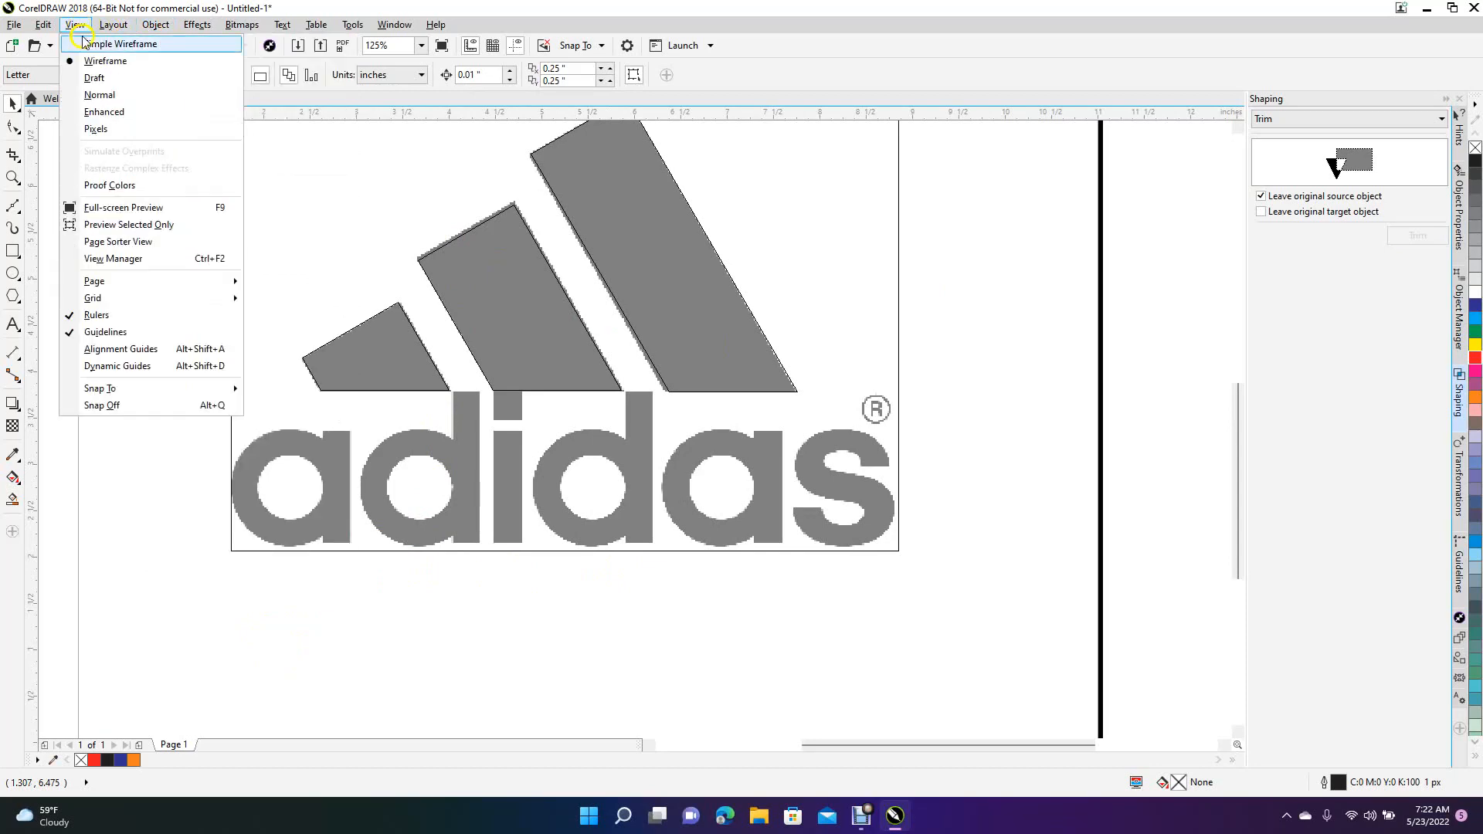
pyautogui.click(100, 95)
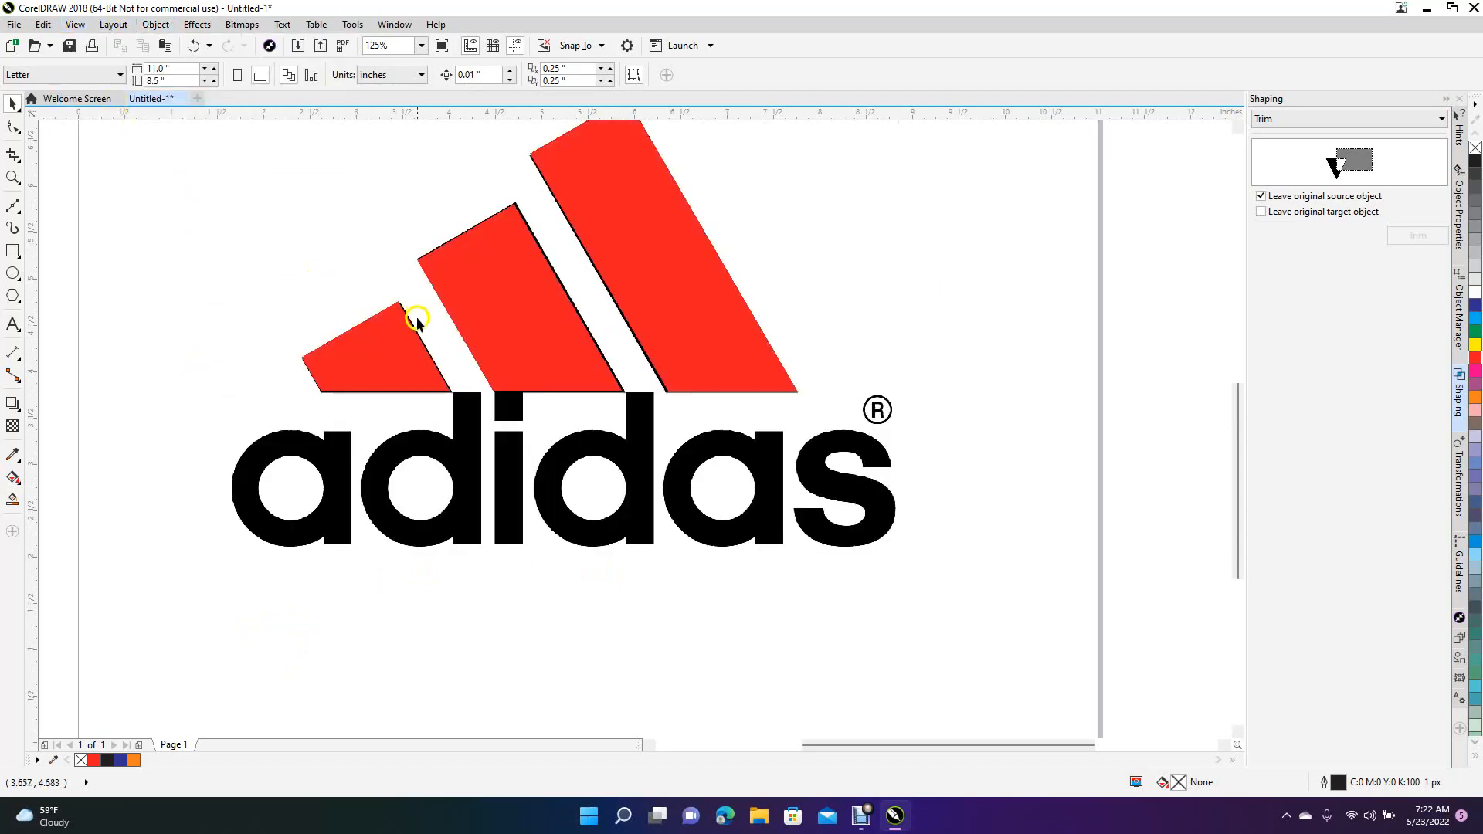
pyautogui.click(399, 343)
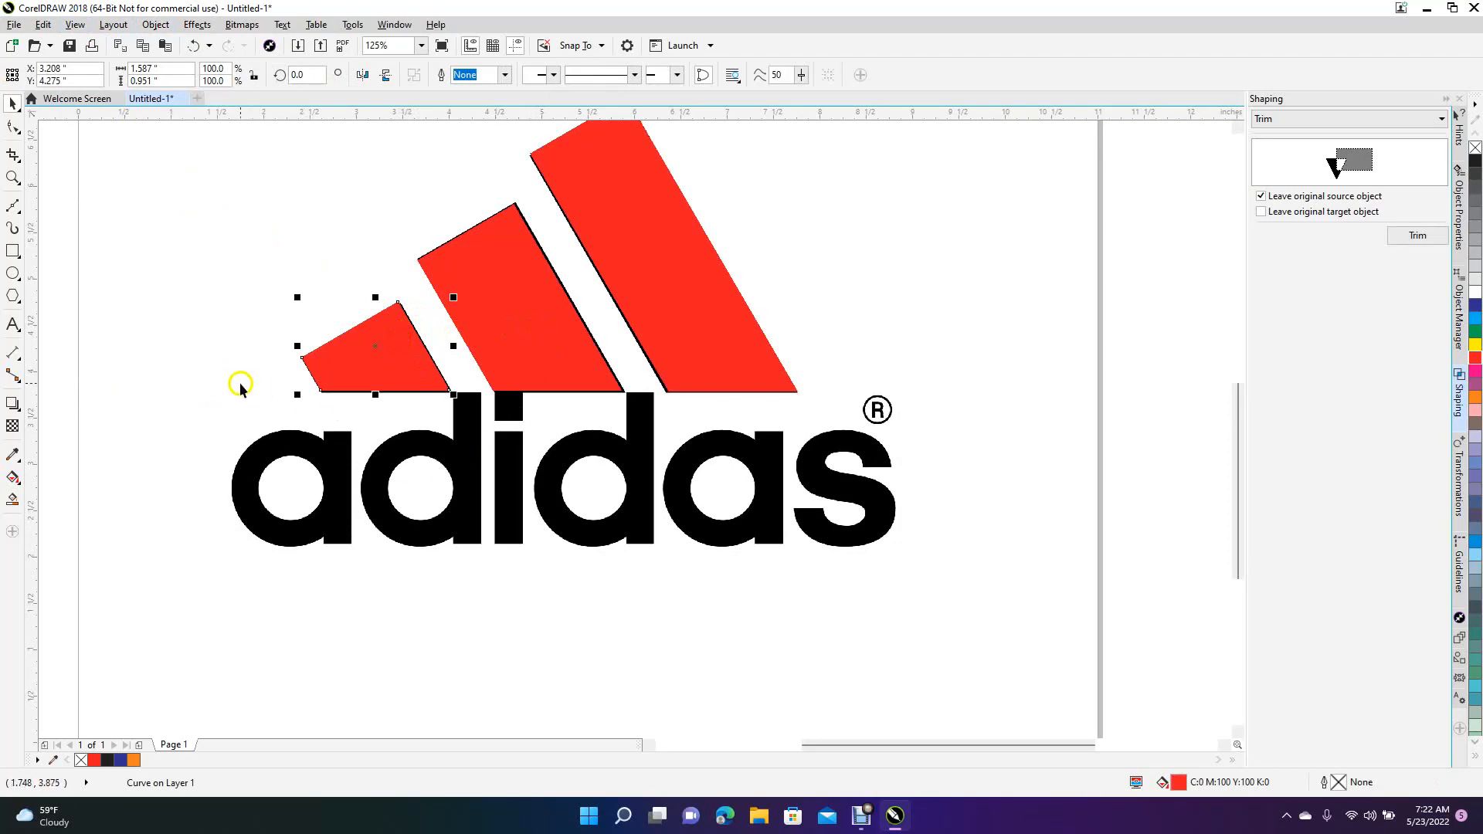
pyautogui.click(225, 390)
# Step: Add the artistic text "adidas" in the empty area below the logo's lettering
pyautogui.click(12, 325)
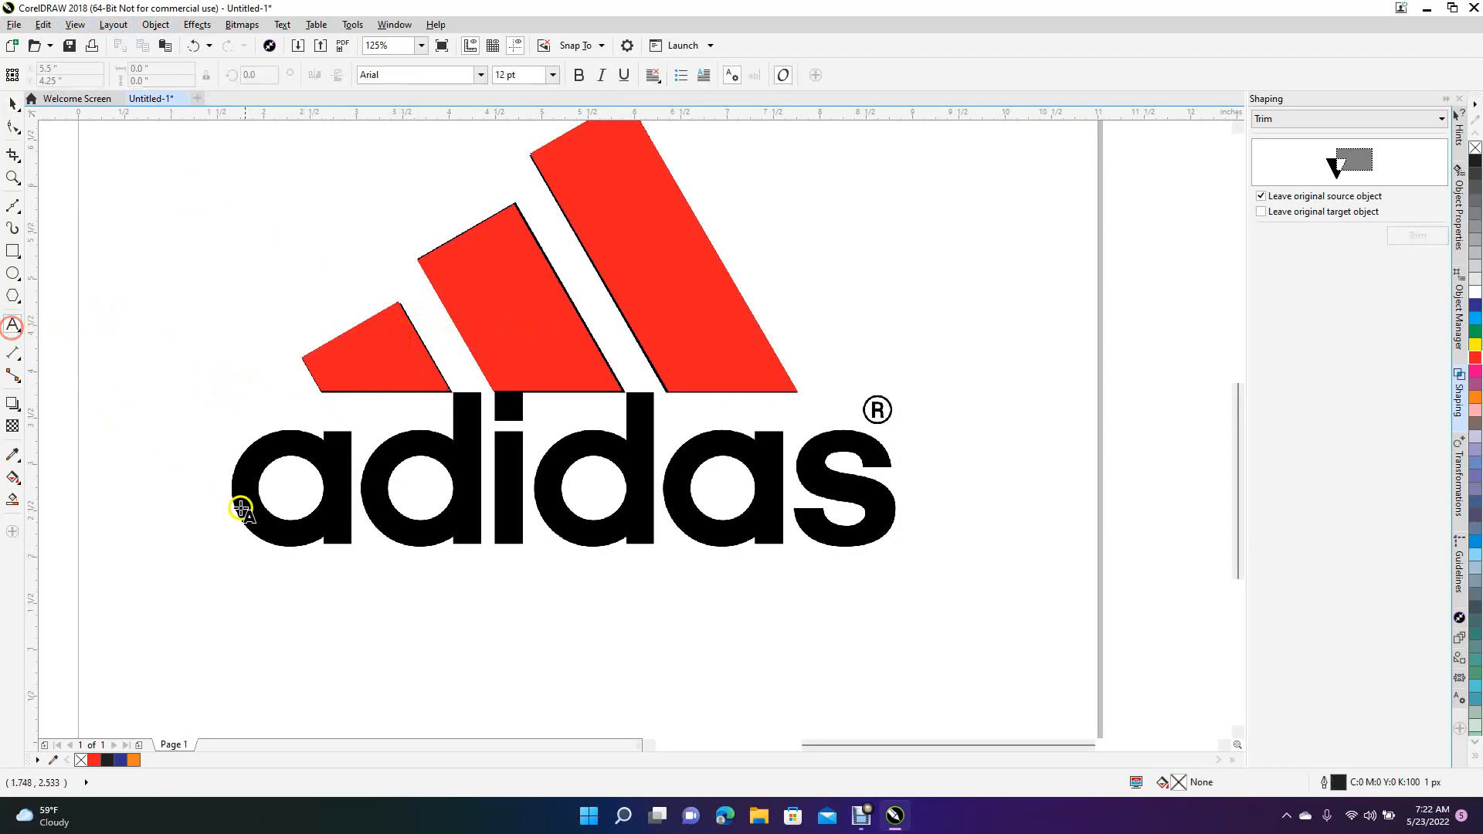
pyautogui.click(332, 676)
pyautogui.write('add')
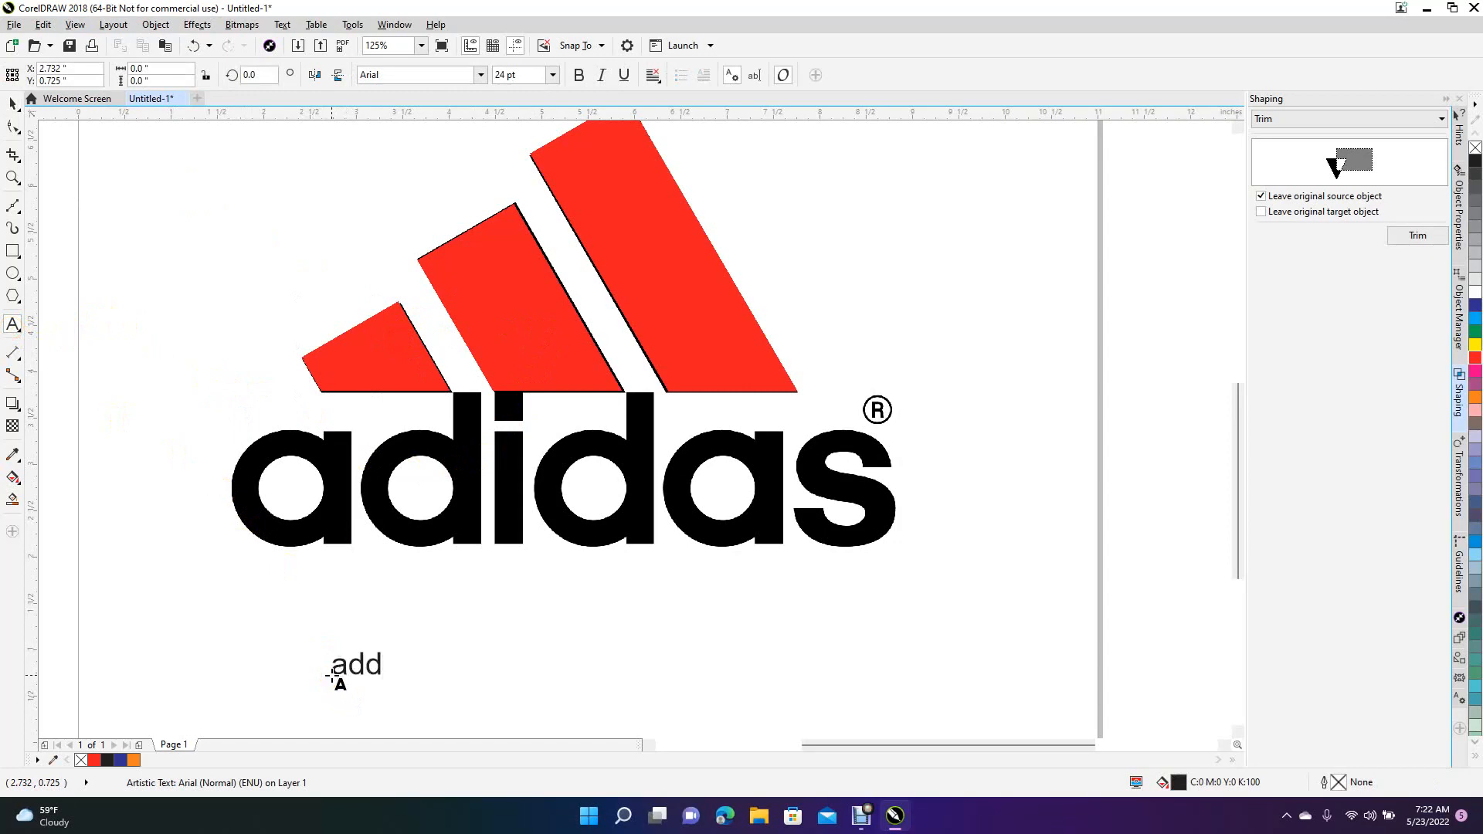
pyautogui.press('BackSpace')
pyautogui.press('Escape')
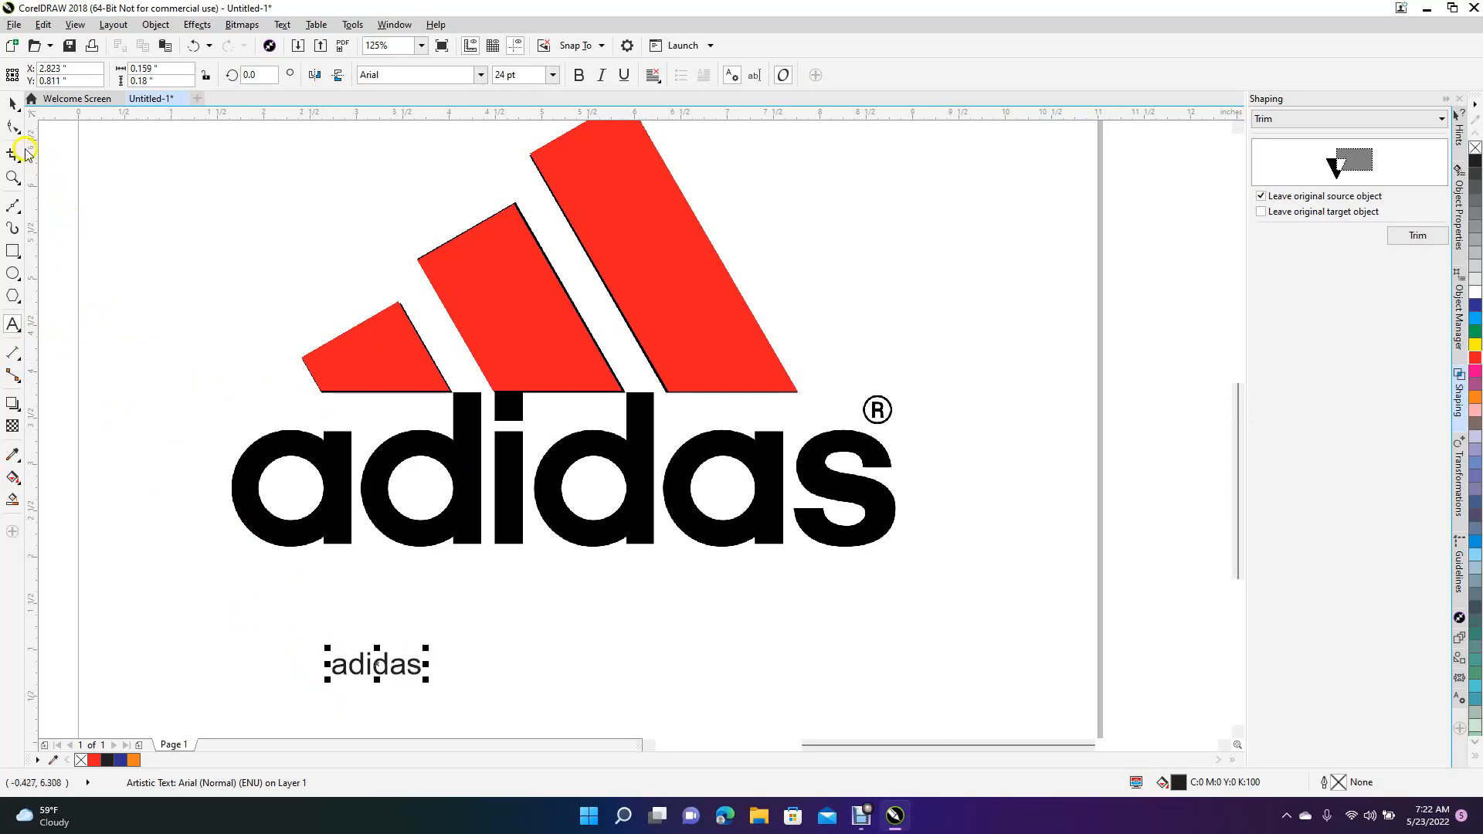
# Step: Set the font of the new "adidas" text to Futura Md BT (Bold)
pyautogui.click(13, 108)
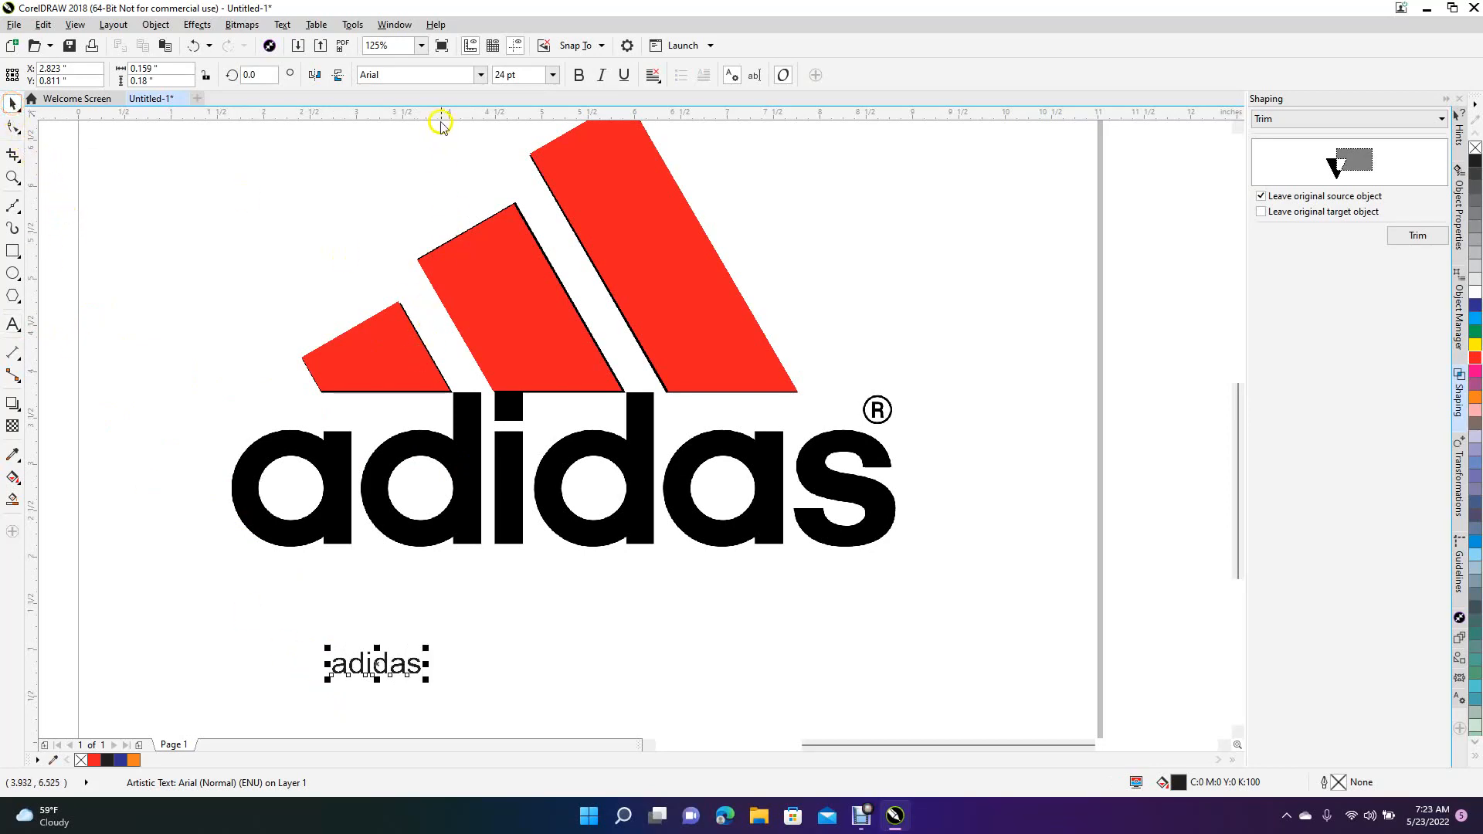
pyautogui.click(479, 74)
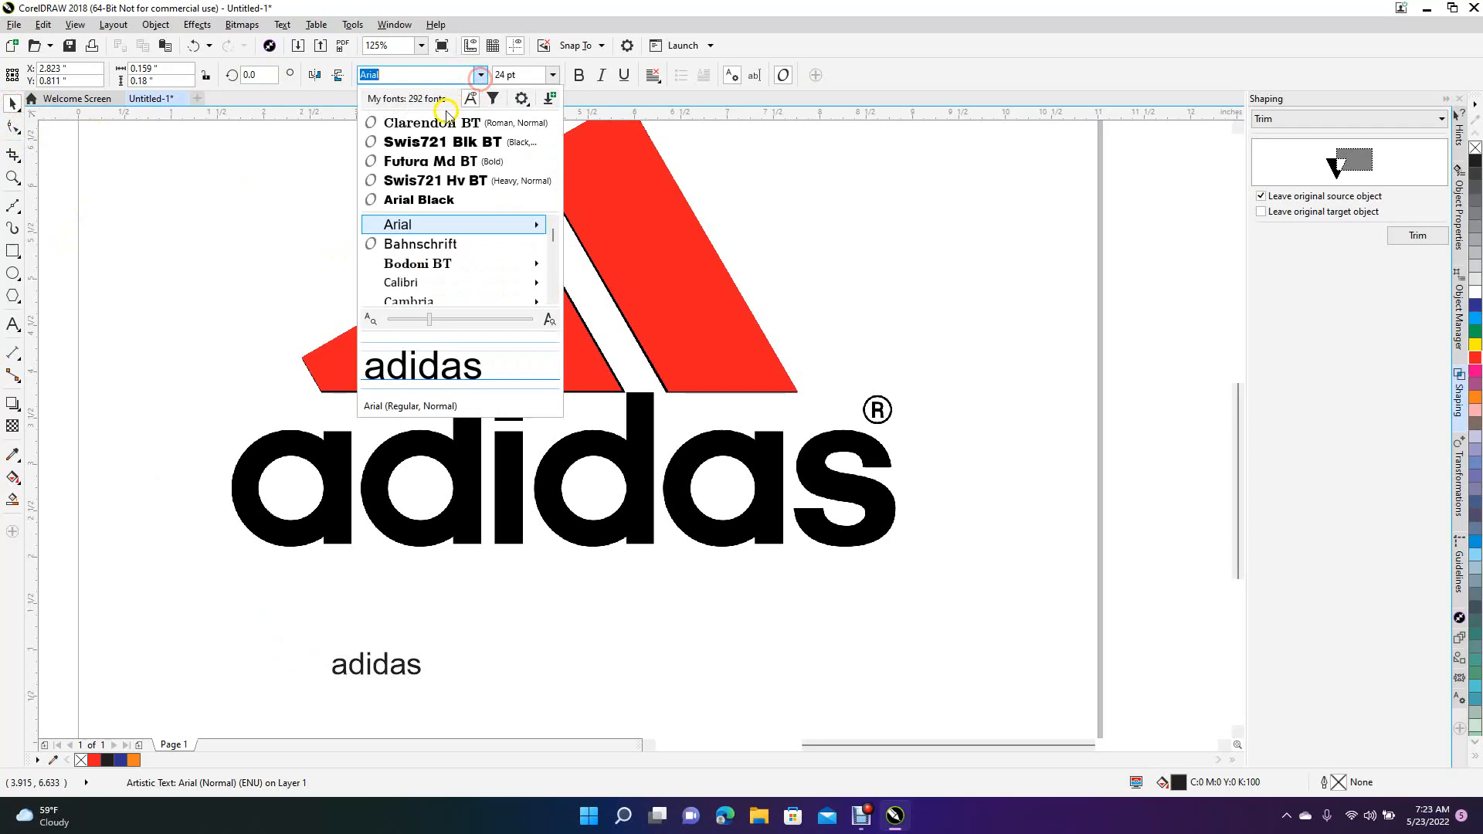
pyautogui.click(427, 164)
# Step: Enlarge the "adidas" text to about 156 pt and align it directly beneath the logo's lettering
pyautogui.moveTo(442, 647); pyautogui.dragTo(728, 580)
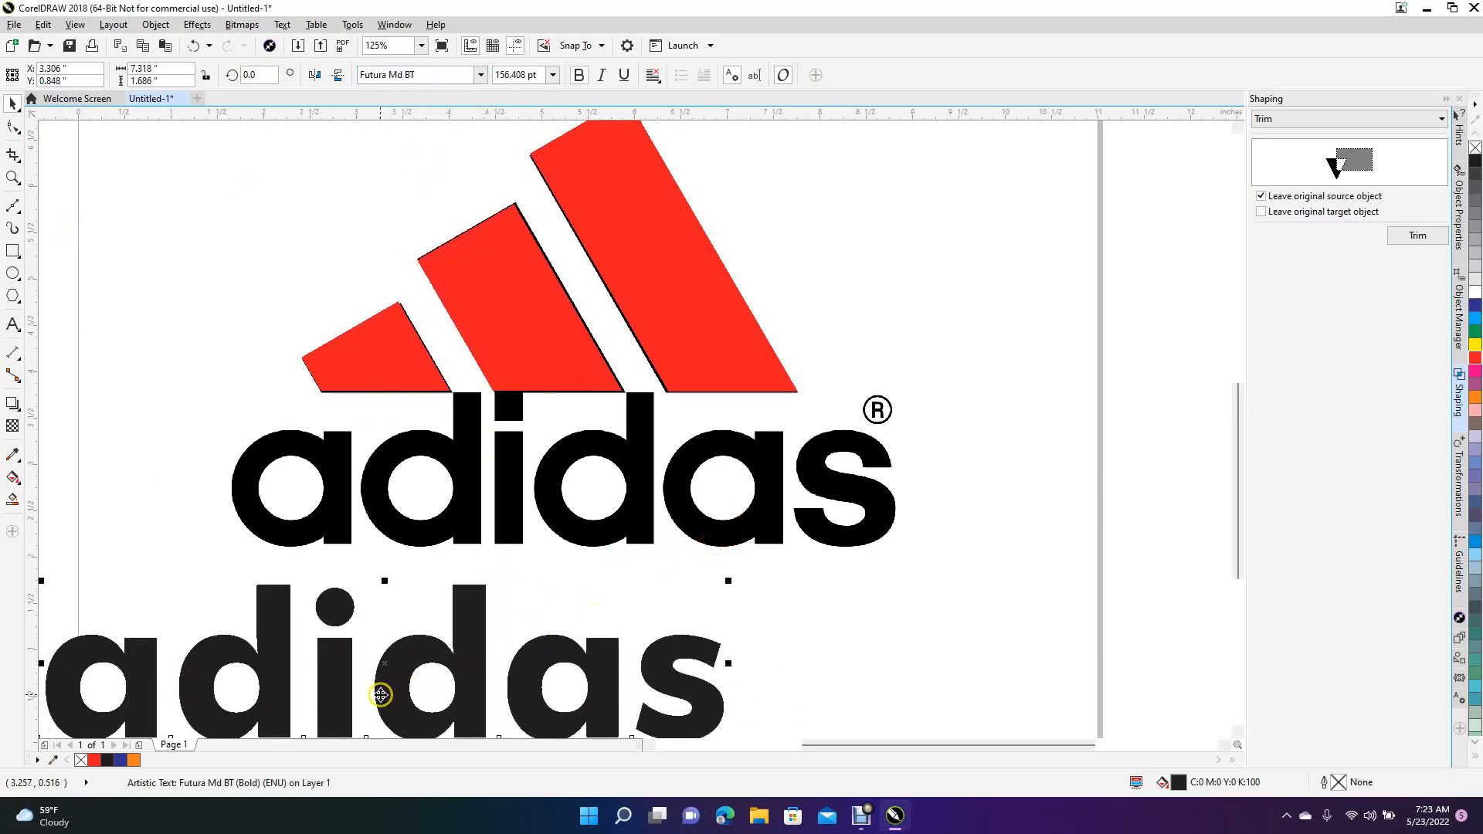
pyautogui.moveTo(341, 696); pyautogui.dragTo(530, 656)
pyautogui.click(530, 655)
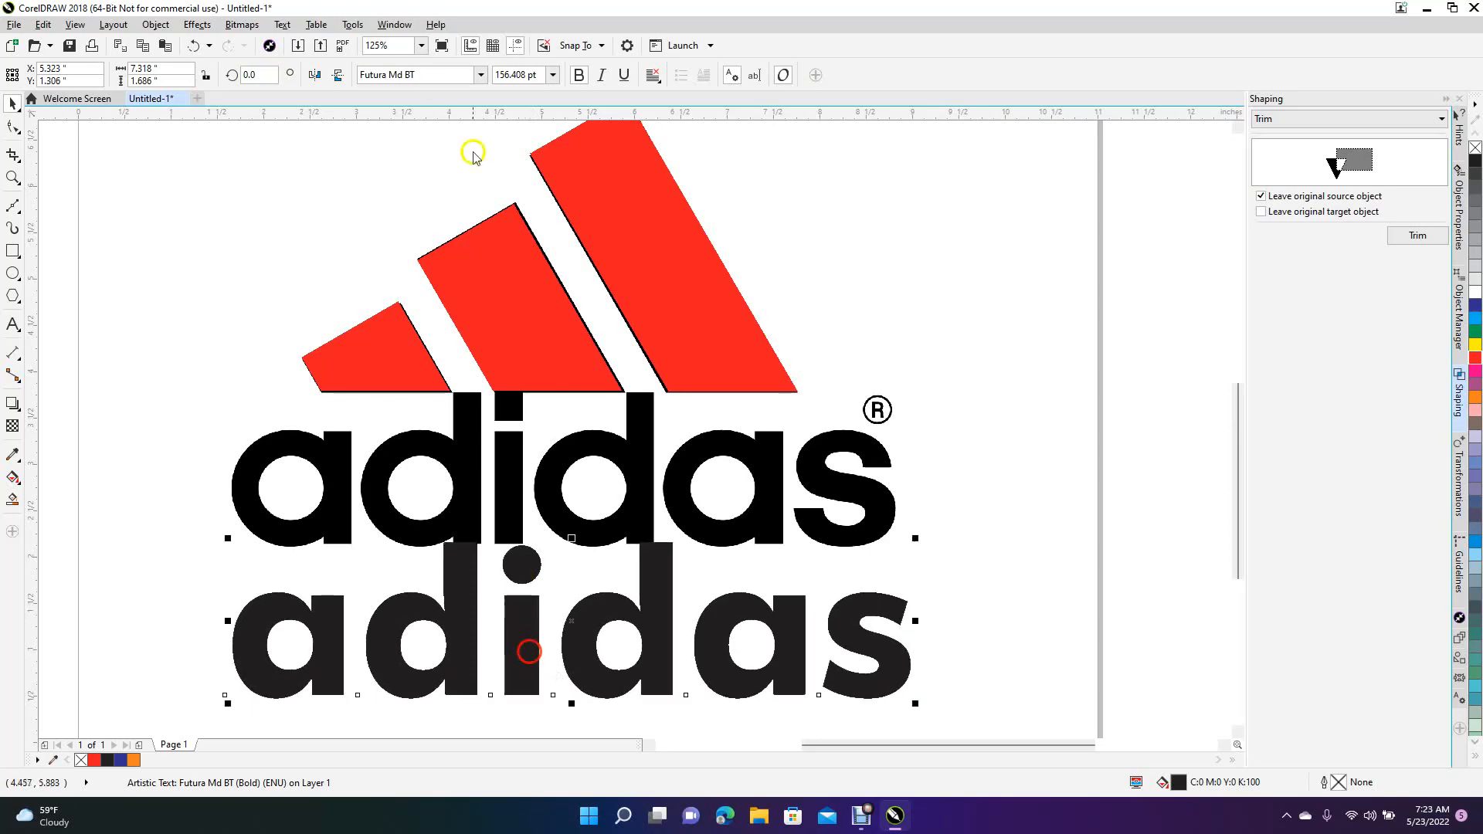
# Step: Preview other fonts on the "adidas" text and apply Futura Bk BT (Book, Normal)
pyautogui.click(481, 74)
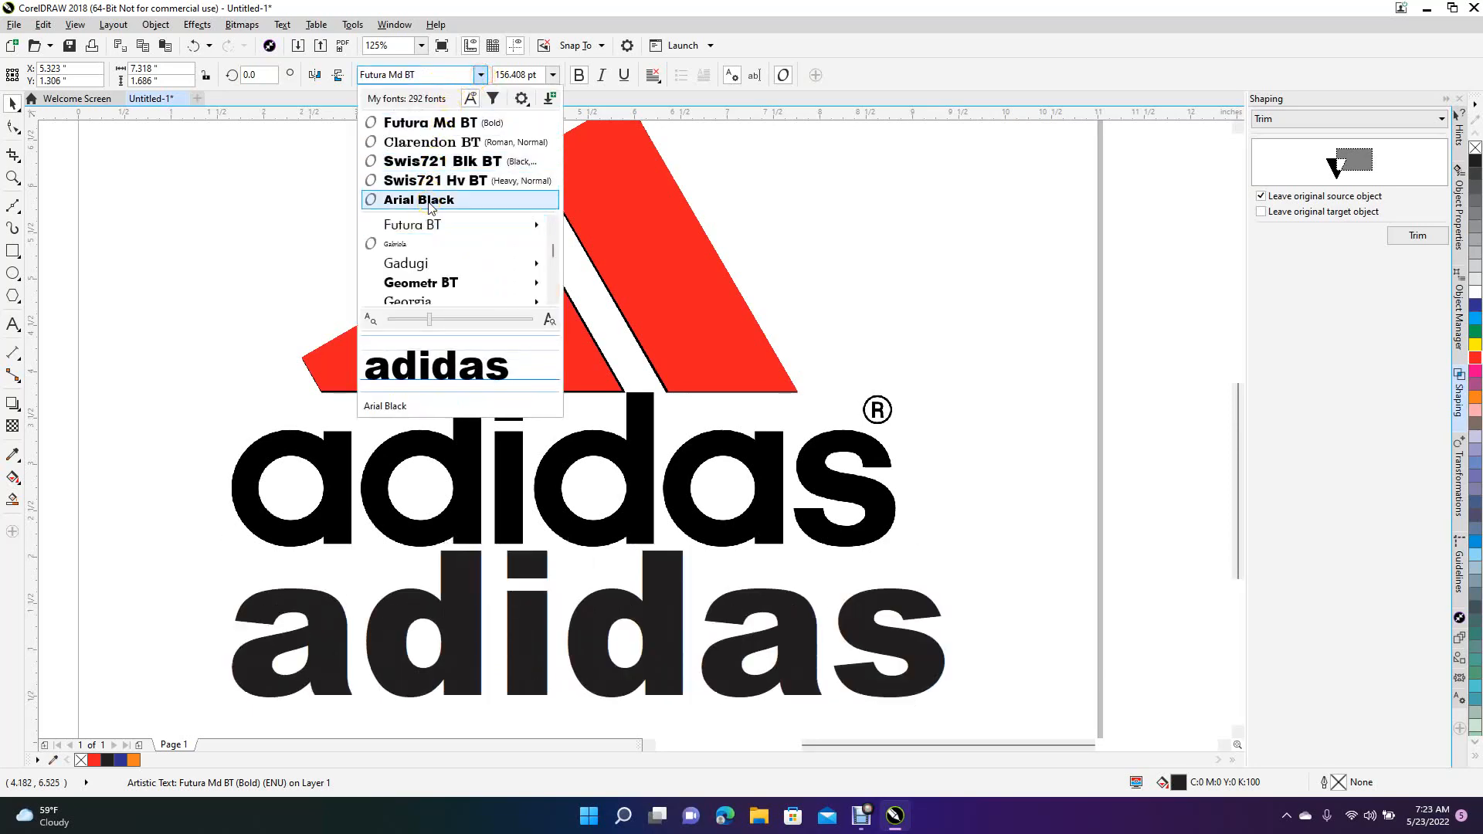
pyautogui.moveTo(427, 232)
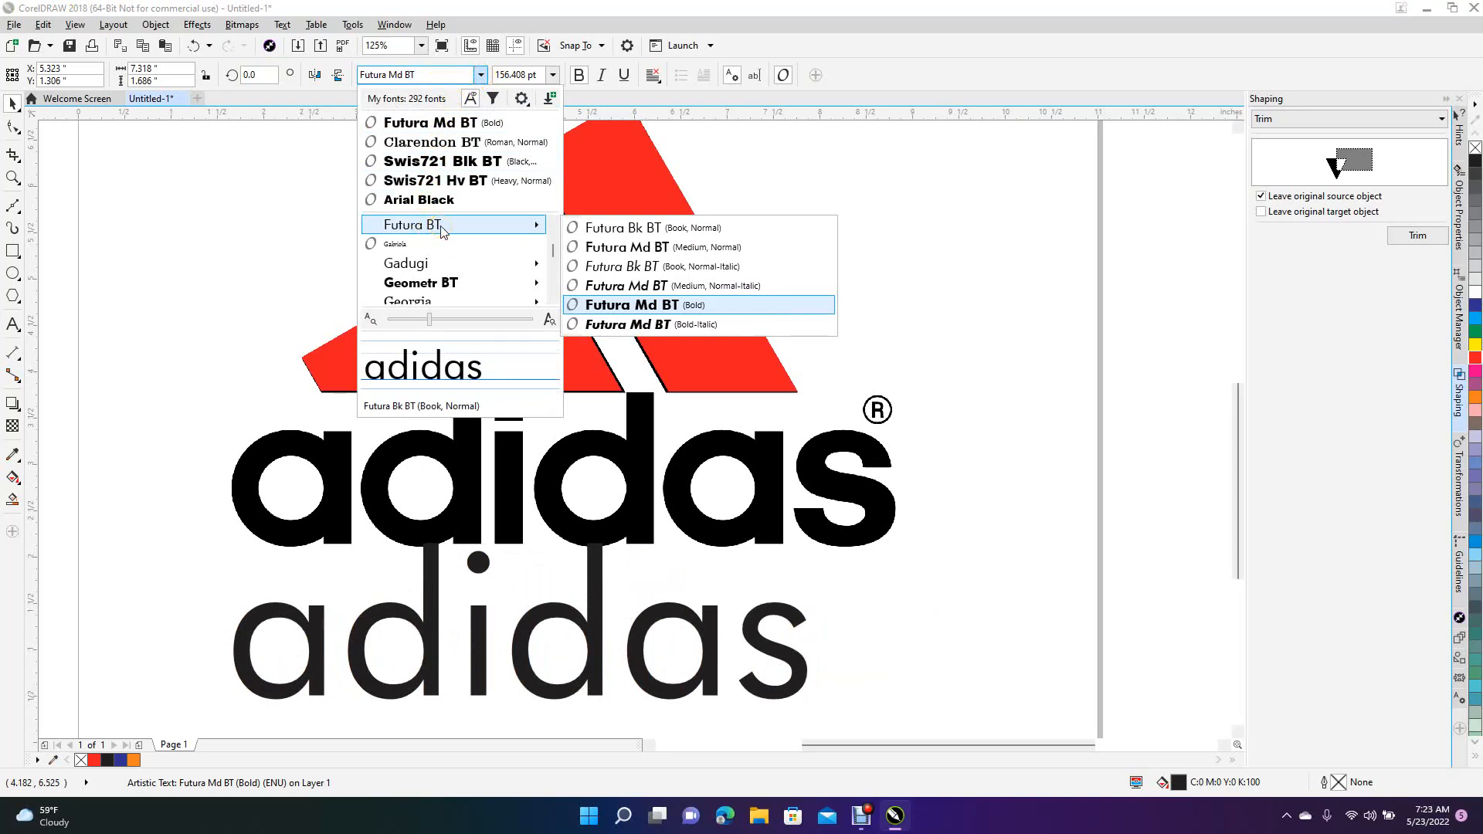
pyautogui.click(442, 229)
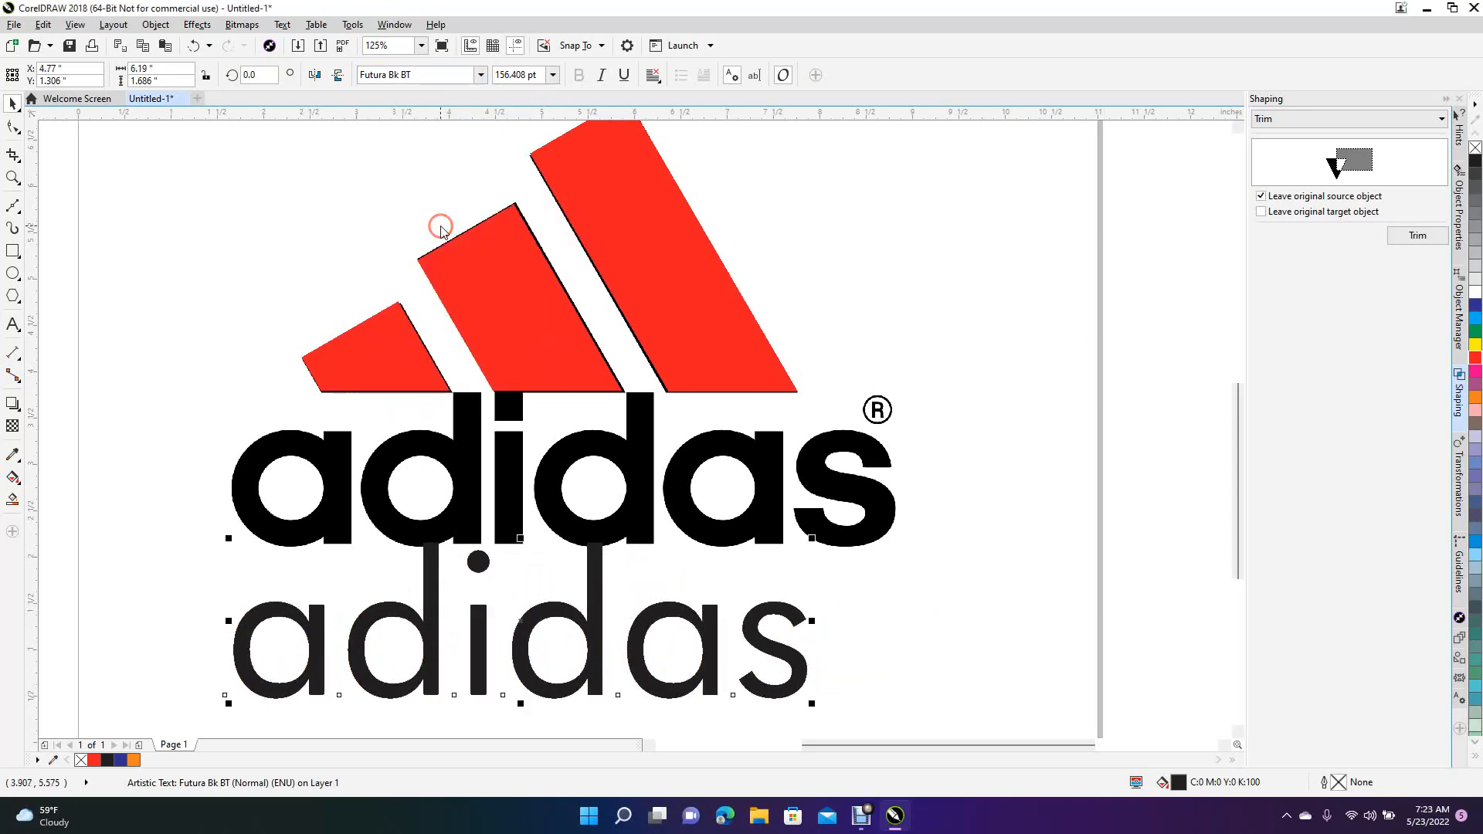
# Step: Preview further fonts such as Geometr, Georgia, Cascadia Mono and Calibri on the "adidas" text without applying any
pyautogui.click(481, 74)
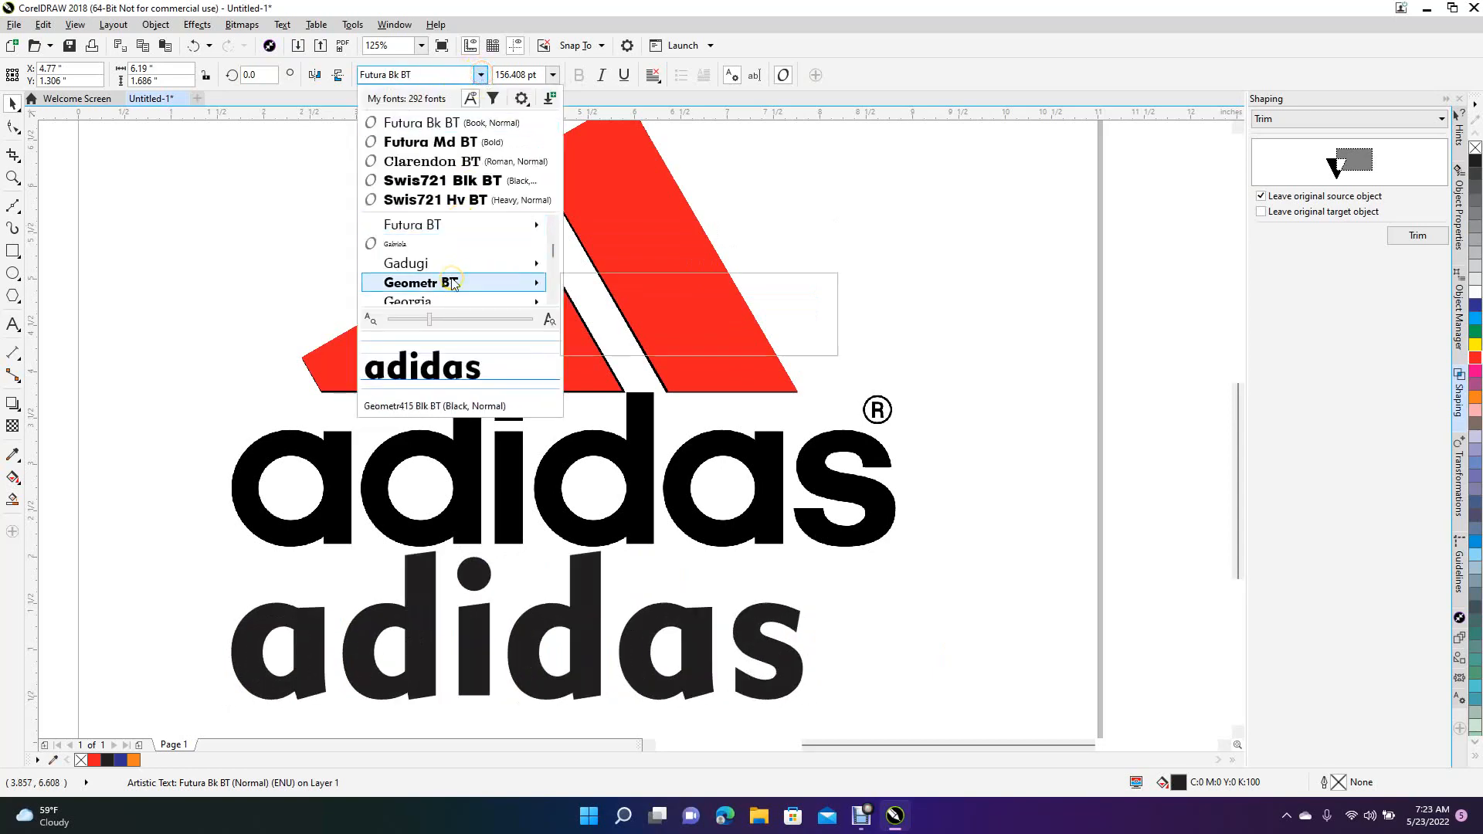
pyautogui.moveTo(552, 262)
pyautogui.moveTo(552, 258)
pyautogui.mouseDown()
pyautogui.moveTo(553, 271)
pyautogui.moveTo(553, 252)
pyautogui.mouseUp()
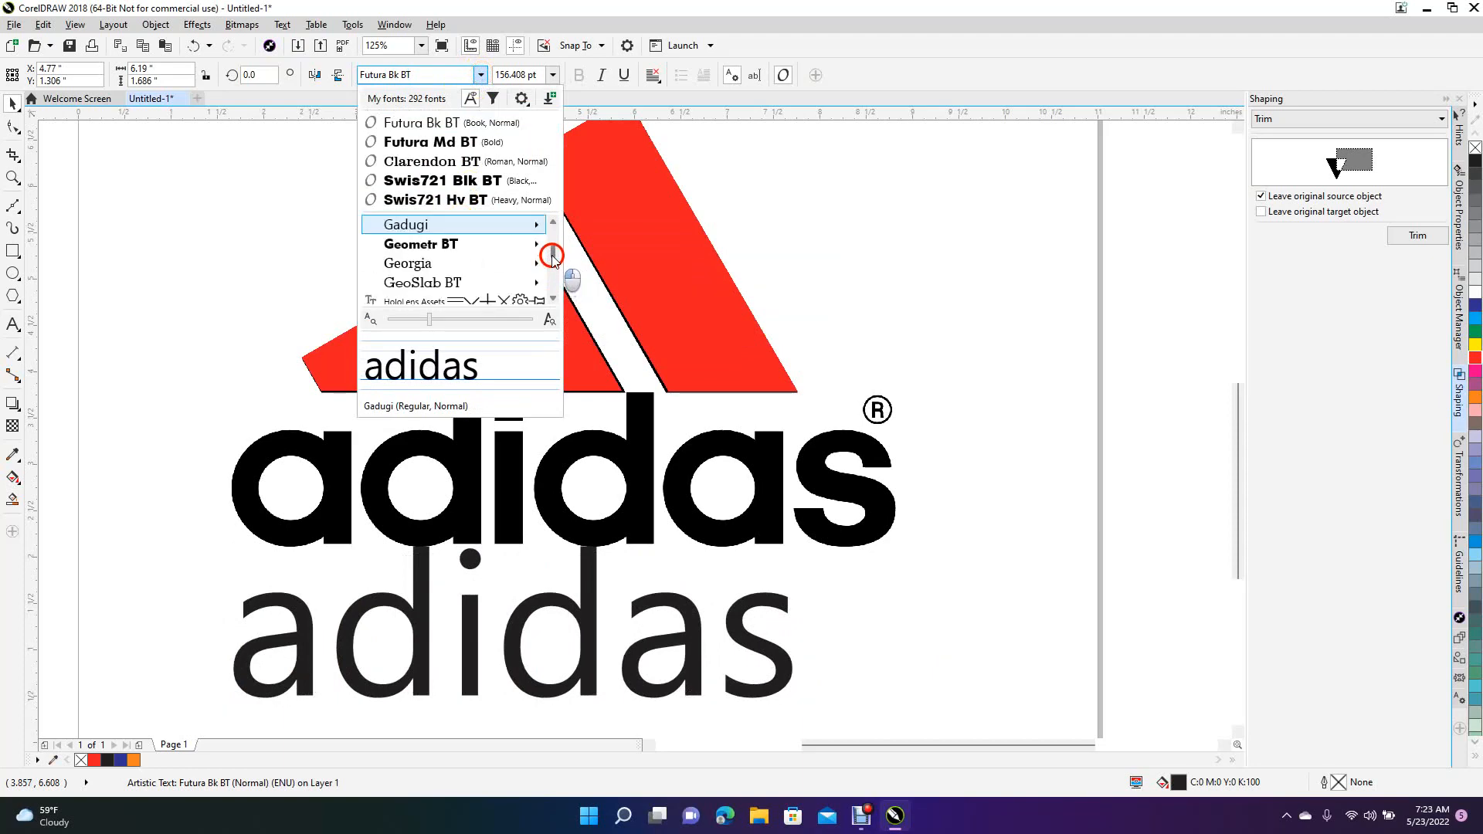
pyautogui.moveTo(473, 252)
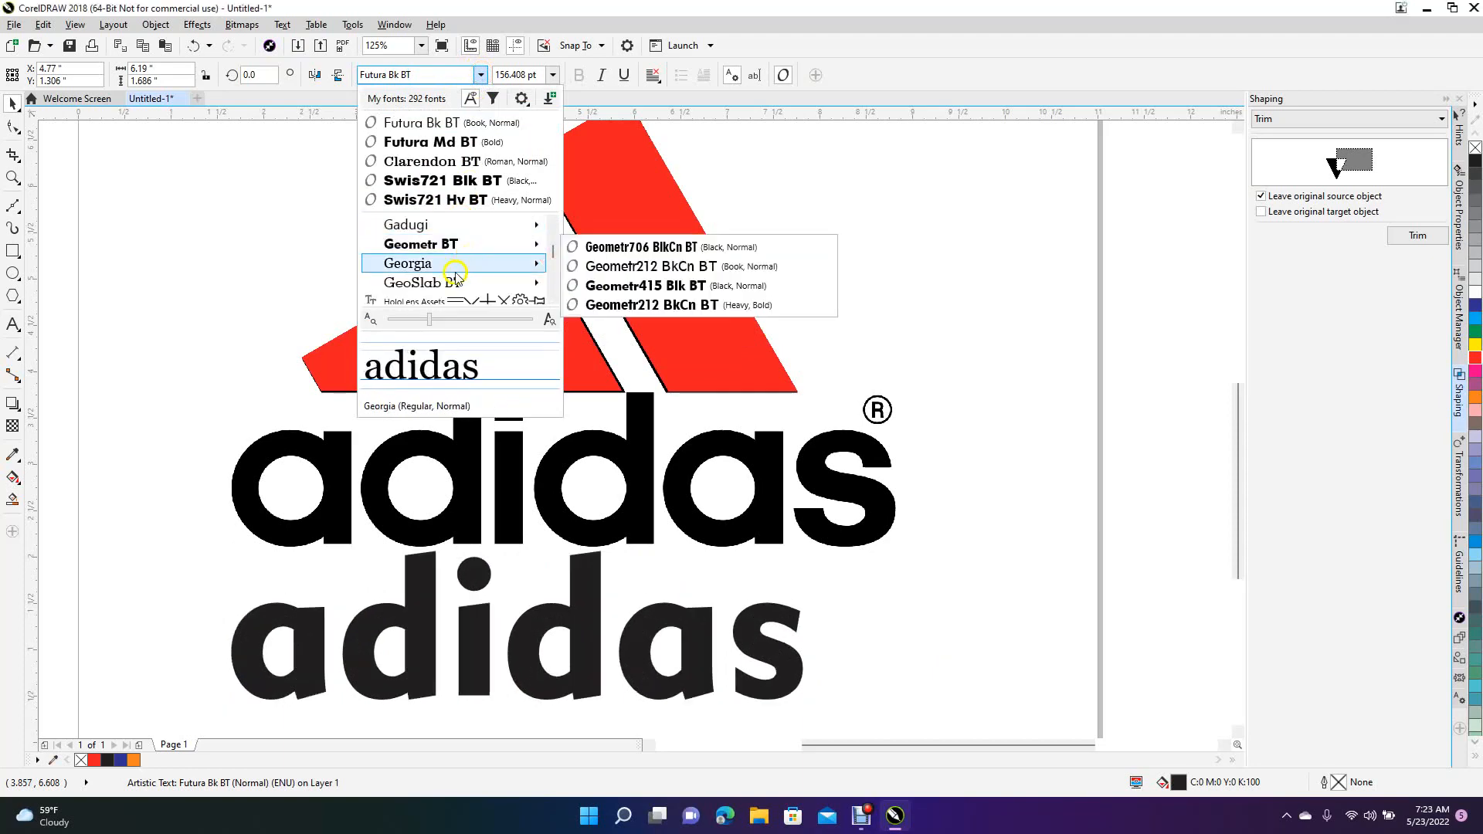
pyautogui.moveTo(509, 274)
pyautogui.moveTo(554, 251); pyautogui.dragTo(556, 241)
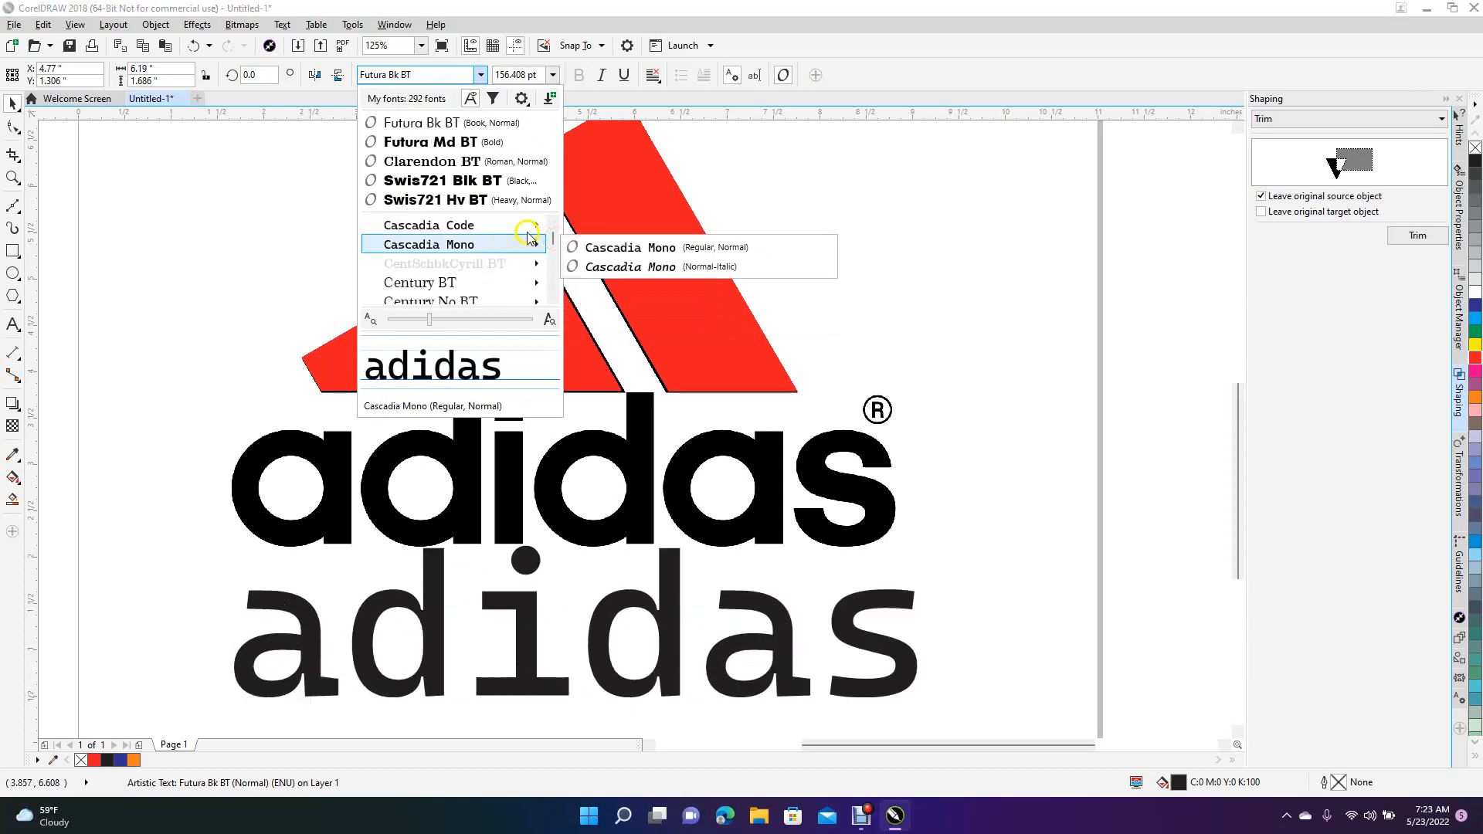
pyautogui.moveTo(554, 237); pyautogui.dragTo(554, 234)
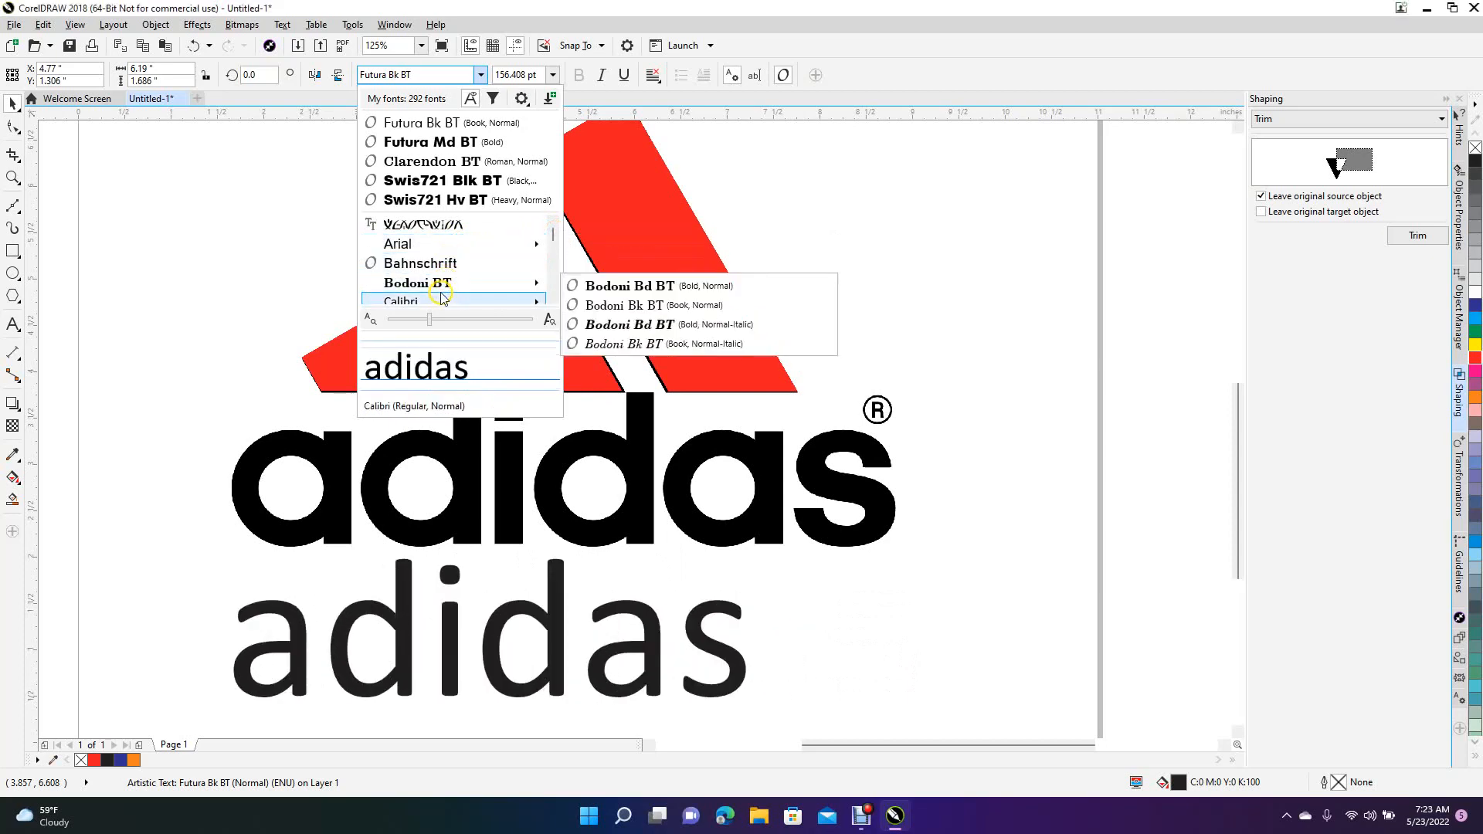
pyautogui.moveTo(441, 298)
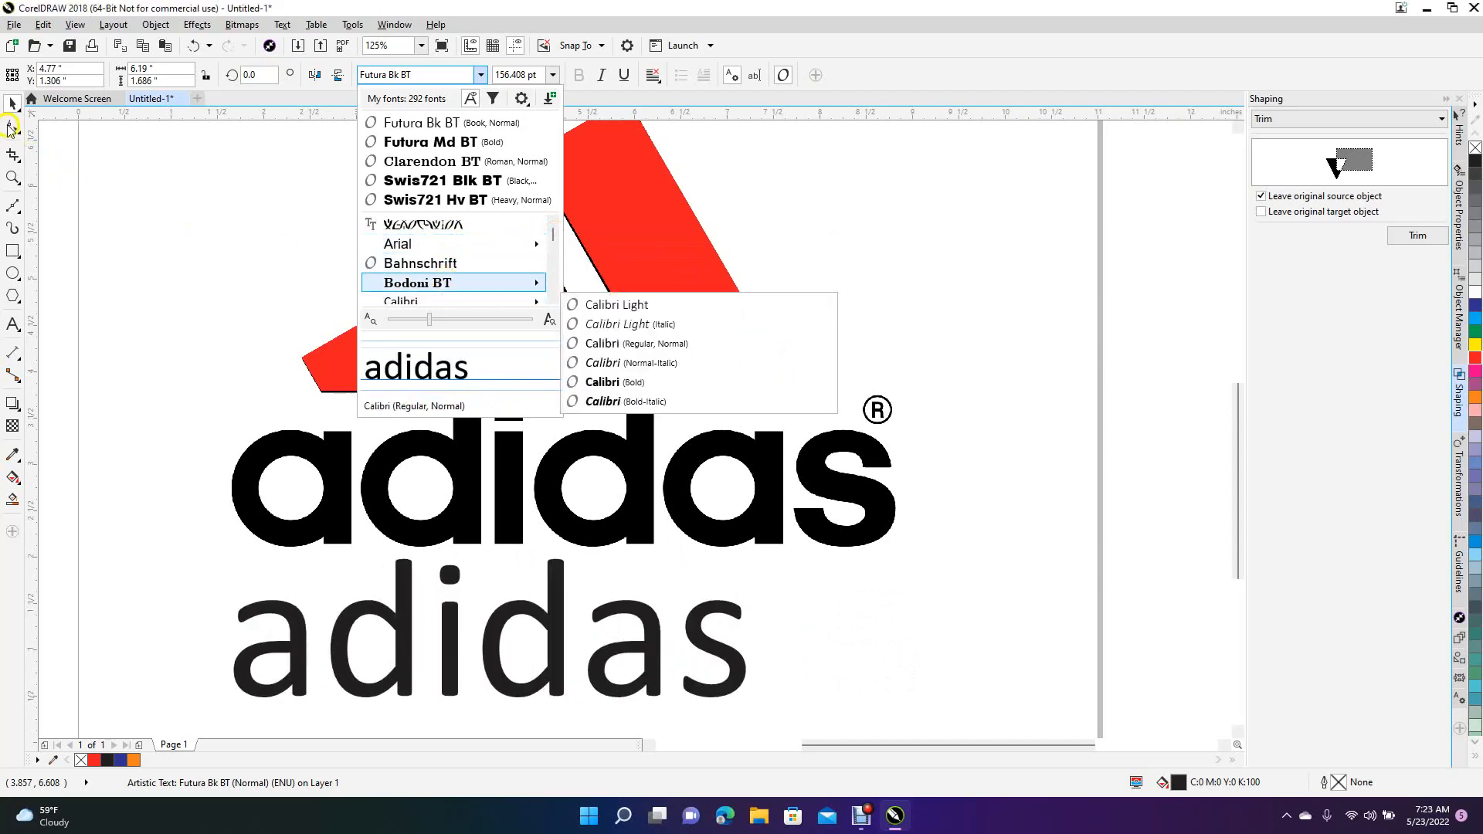
pyautogui.press('Escape')
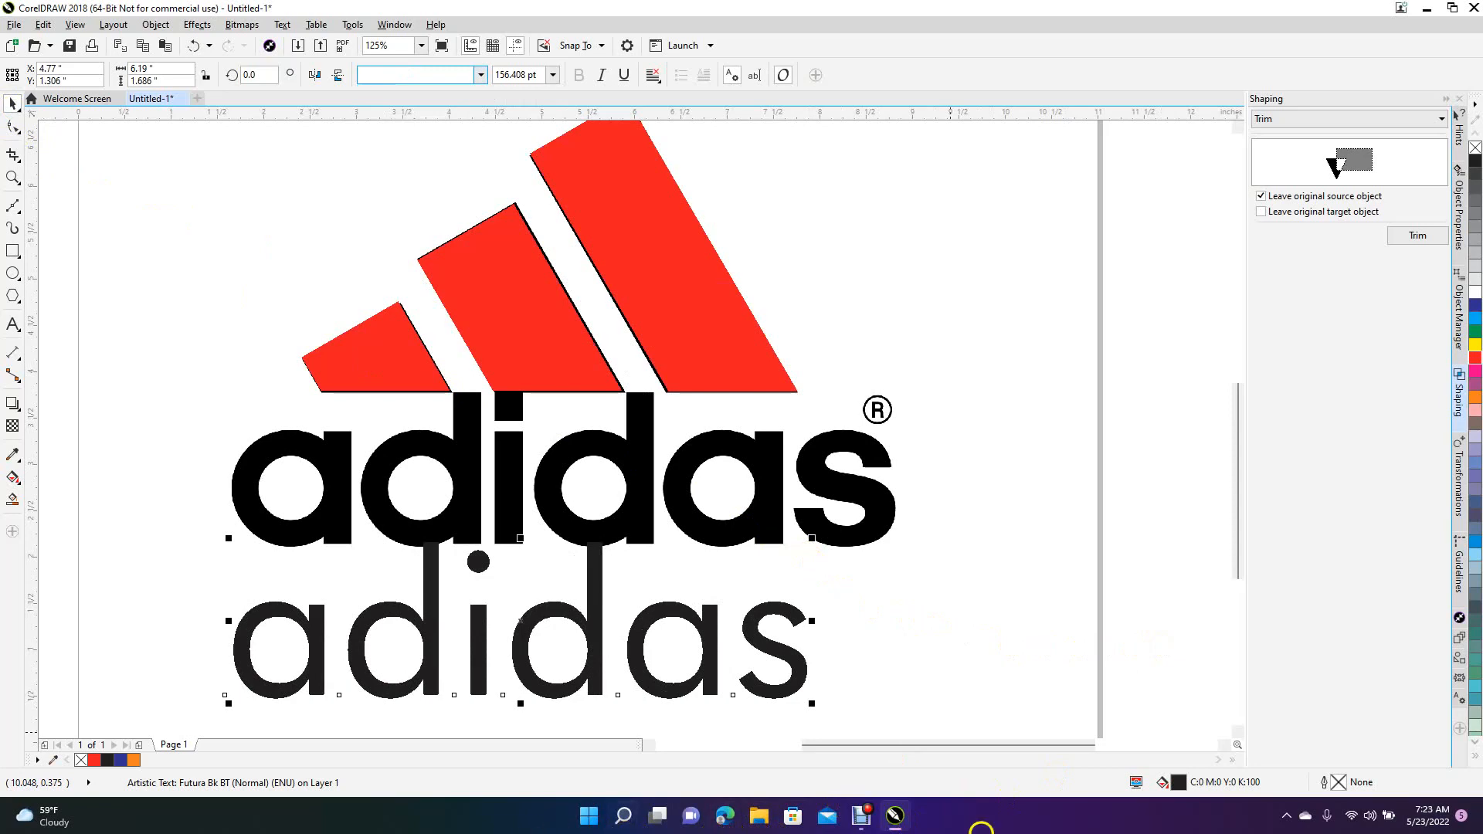
# Step: Delete the "adidas" text below the logo and switch the document view to Wireframe
pyautogui.click(592, 618)
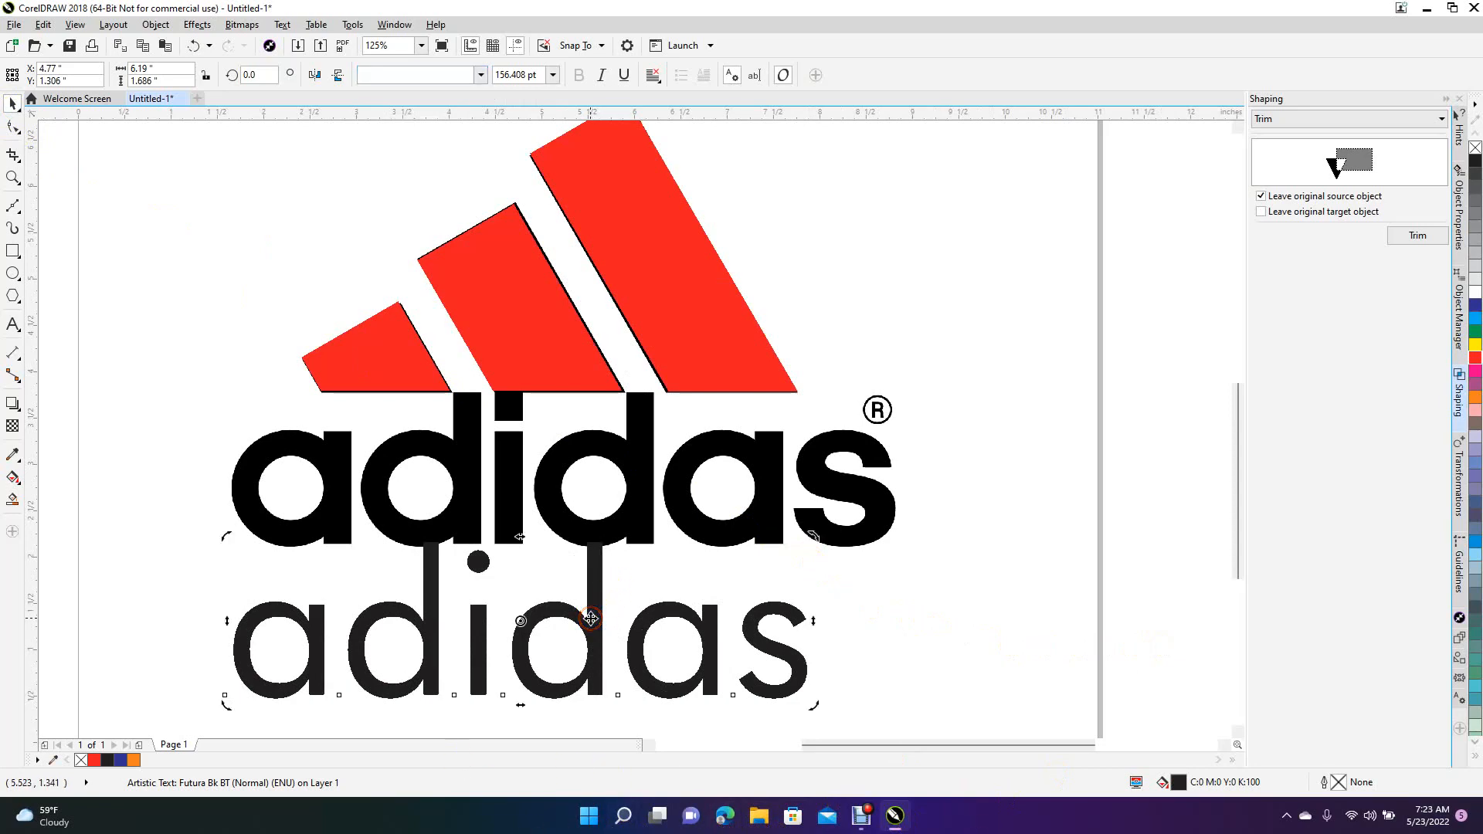
pyautogui.press('Delete')
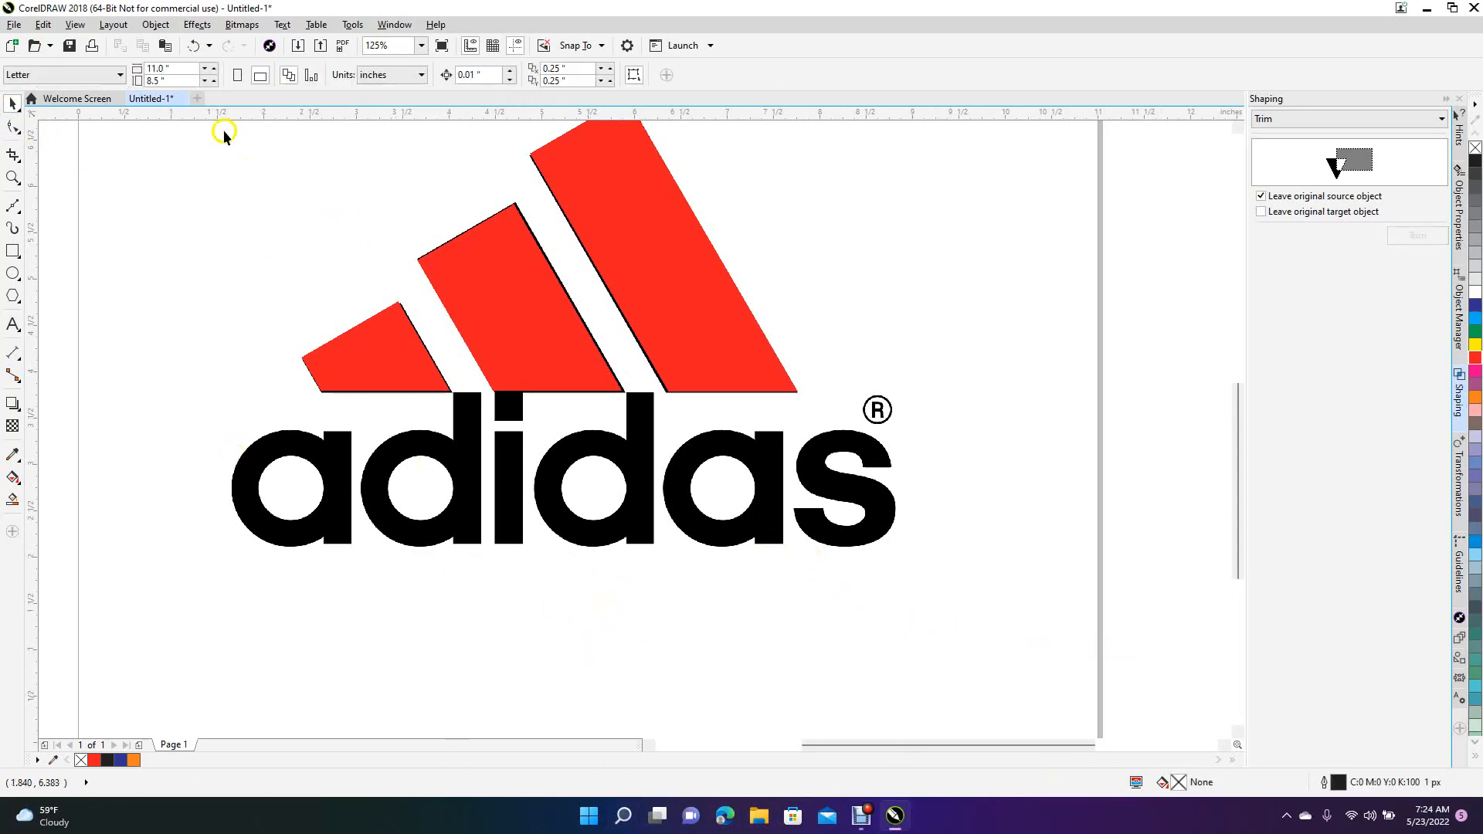
pyautogui.click(76, 24)
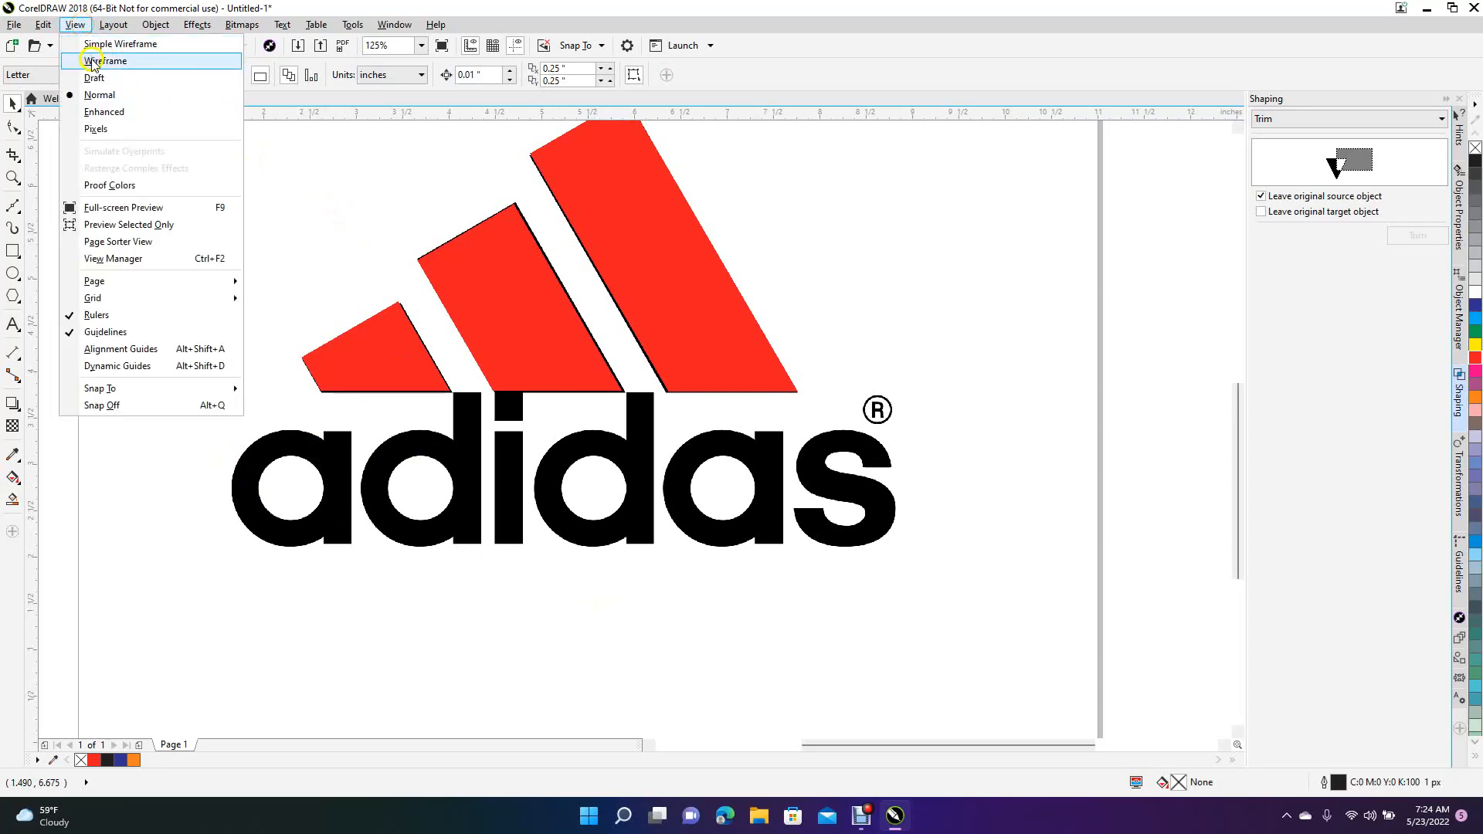
pyautogui.click(91, 60)
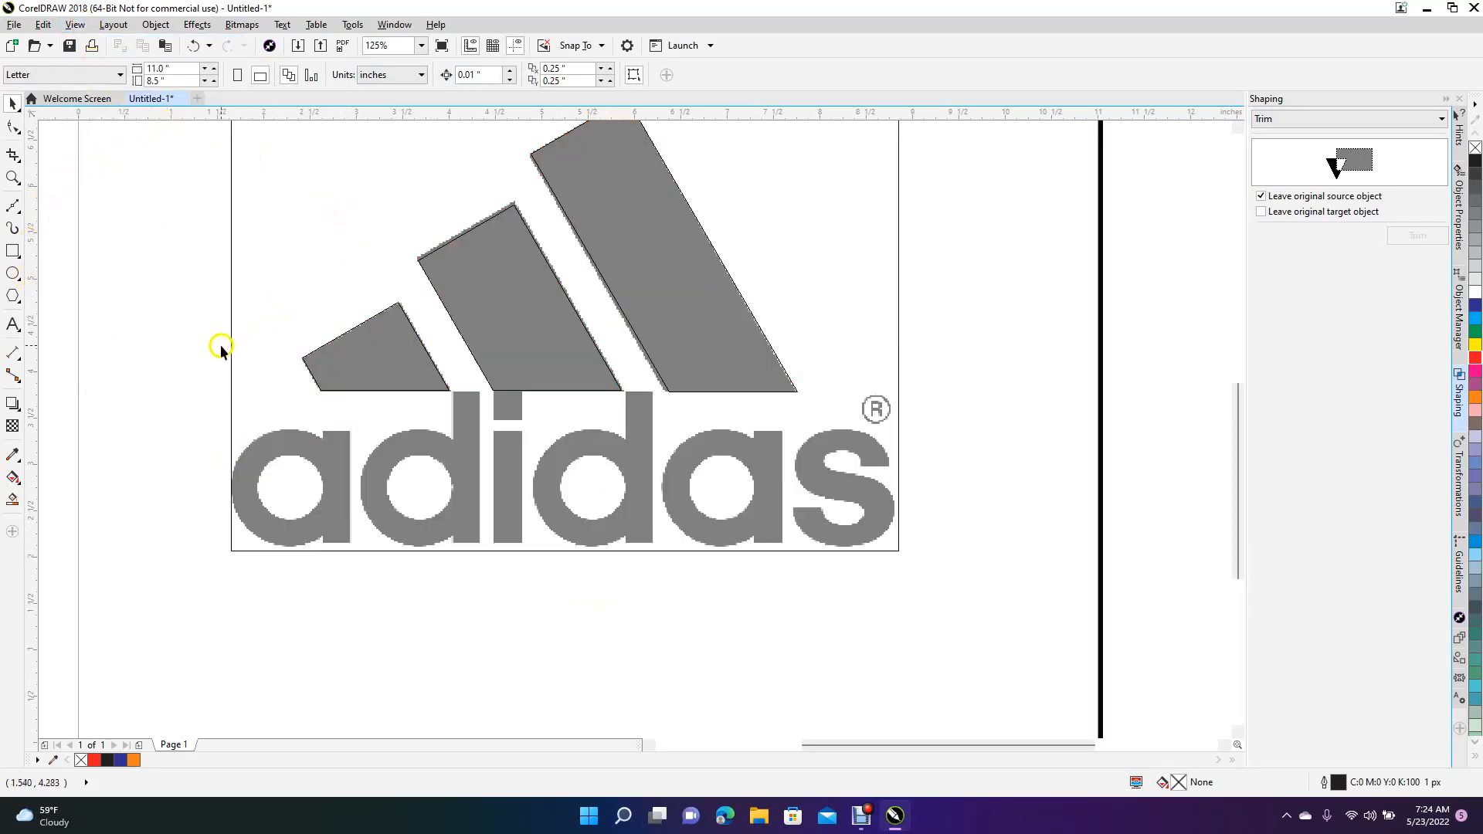
# Step: Draw a circle about 1.2 inches across around the outer bowl of the first "a" in the logo's lettering
pyautogui.click(14, 273)
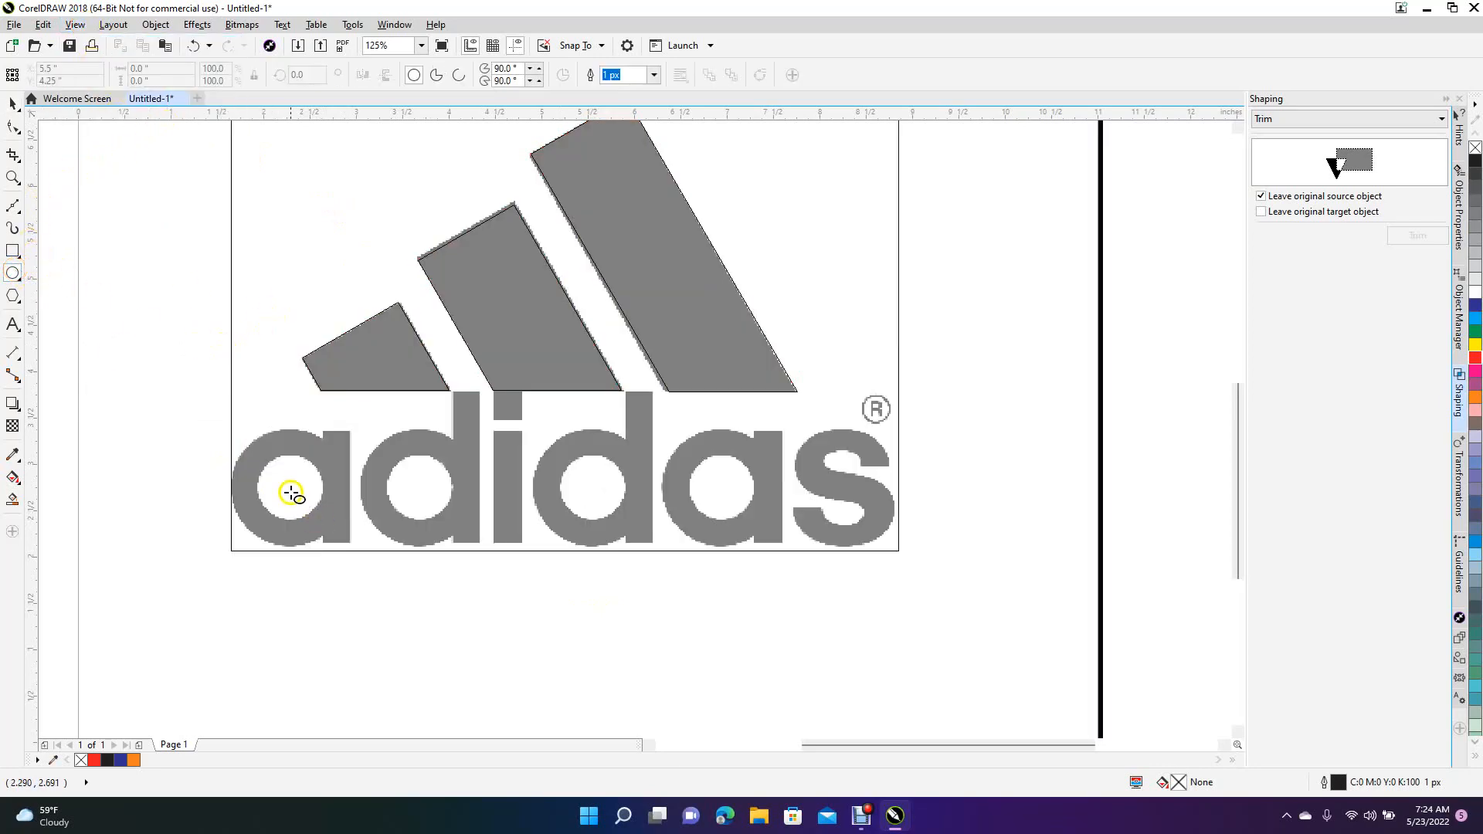
pyautogui.moveTo(289, 489); pyautogui.dragTo(330, 431)
pyautogui.moveTo(290, 486); pyautogui.dragTo(304, 469)
pyautogui.hotkey('ctrl', 'z')
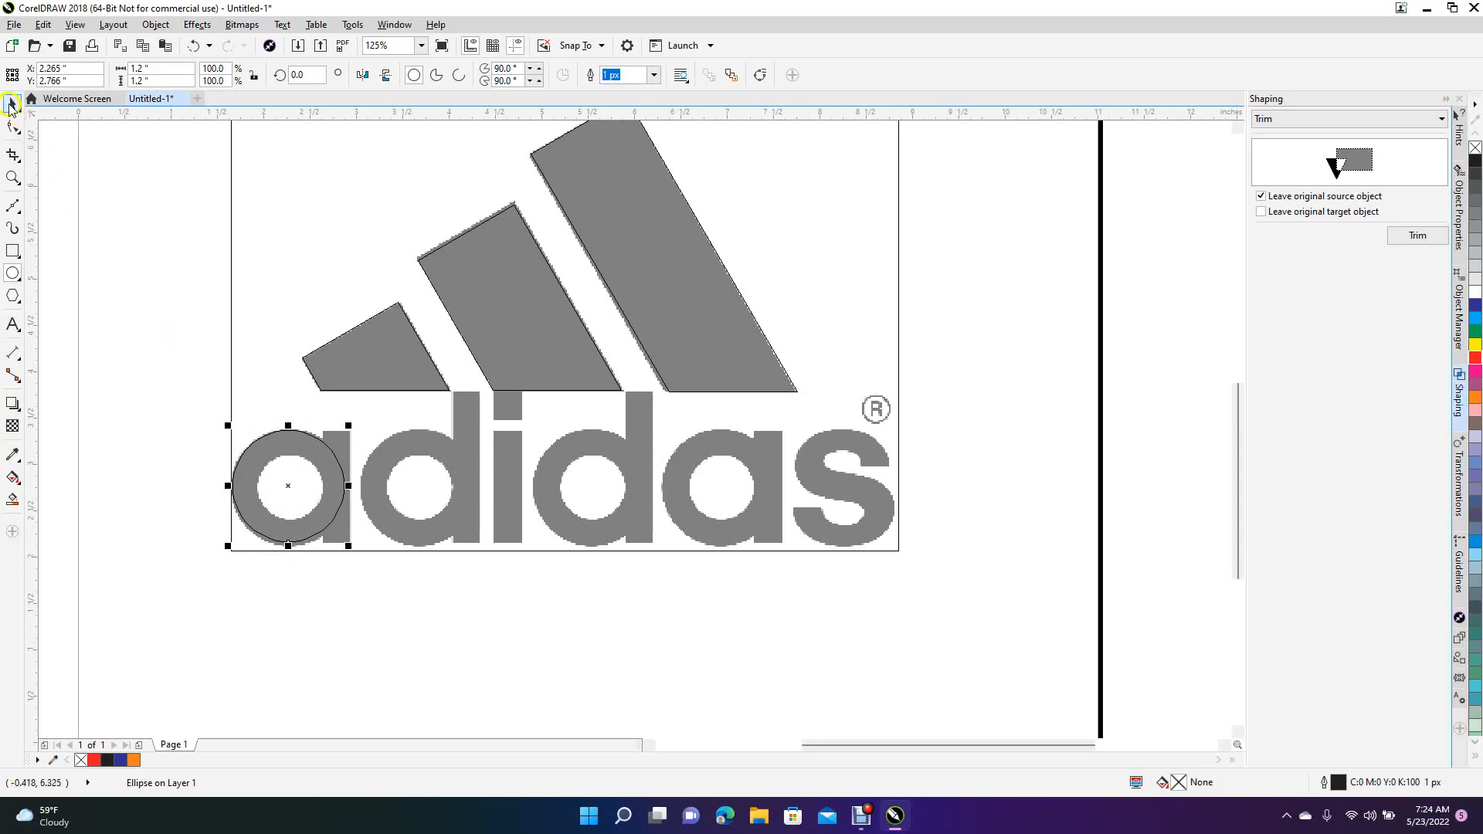
# Step: Create a concentric copy of the circle scaled down to about 0.65 inch to match the inner hole of the "a"
pyautogui.click(9, 103)
pyautogui.moveTo(349, 426); pyautogui.dragTo(334, 452)
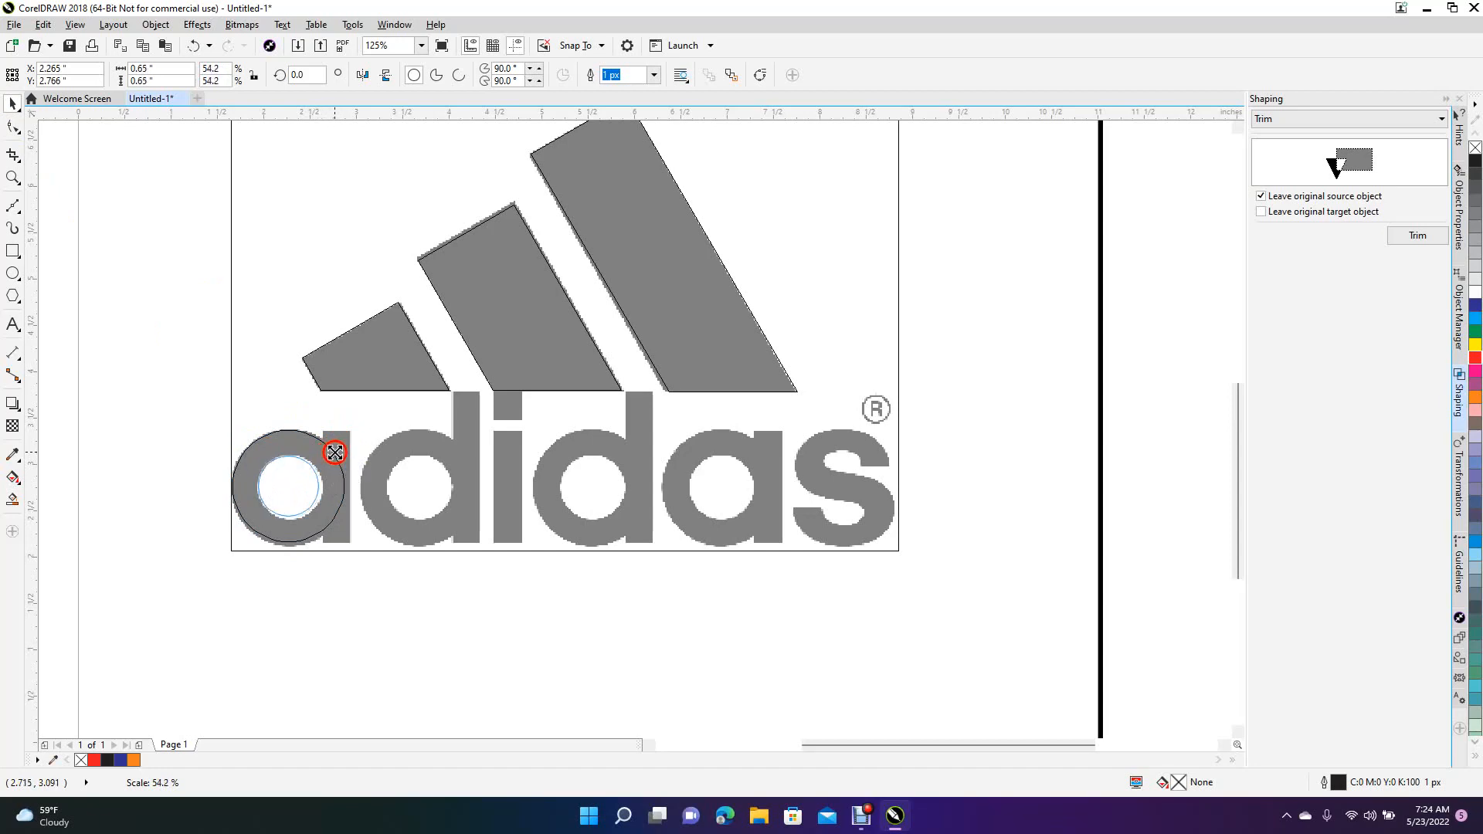
pyautogui.click(1199, 554)
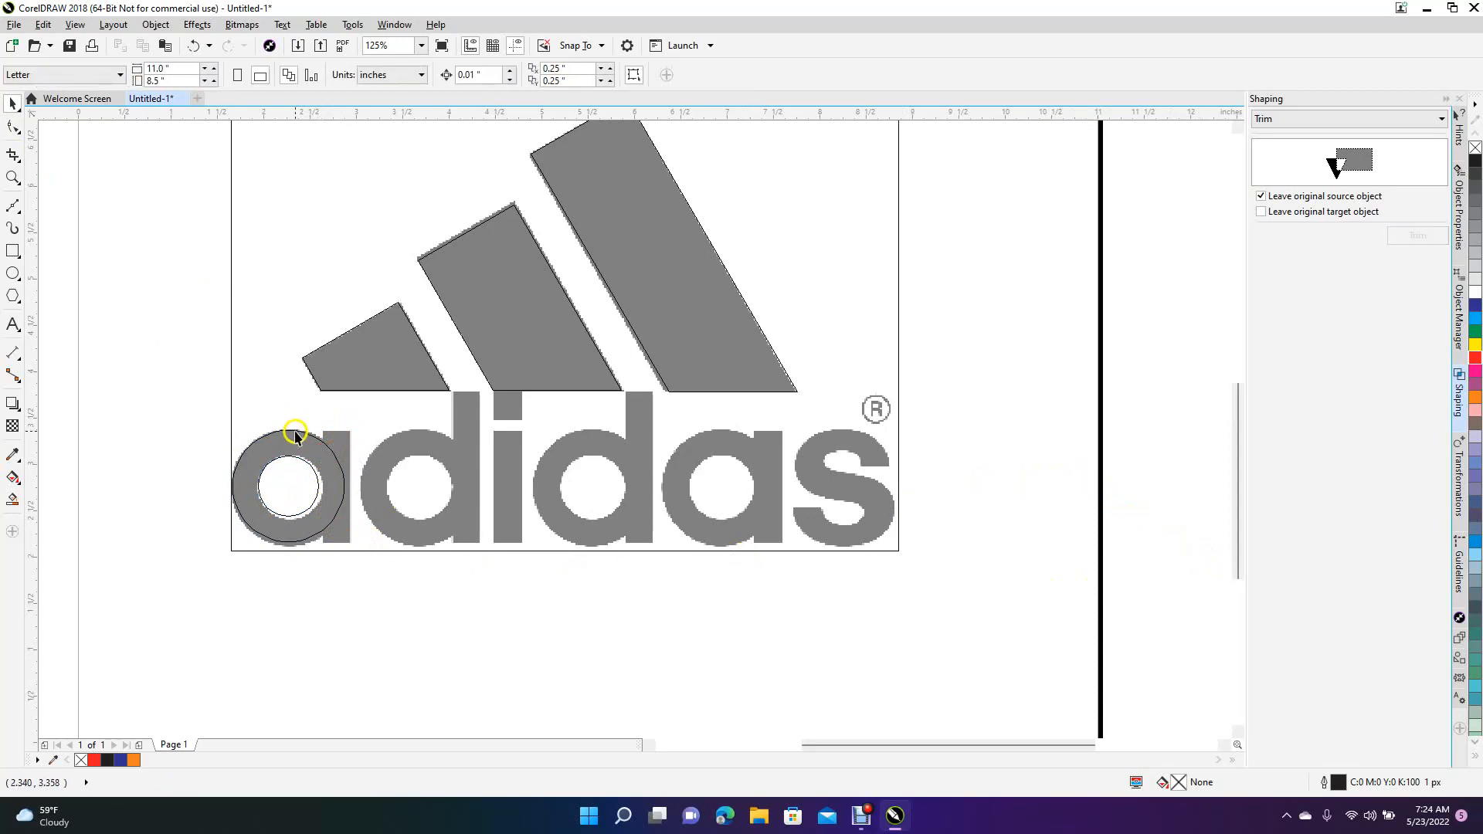
# Step: Draw a rectangle about 0.29 by 1.21 inches over the vertical stem of the first "a"
pyautogui.click(11, 248)
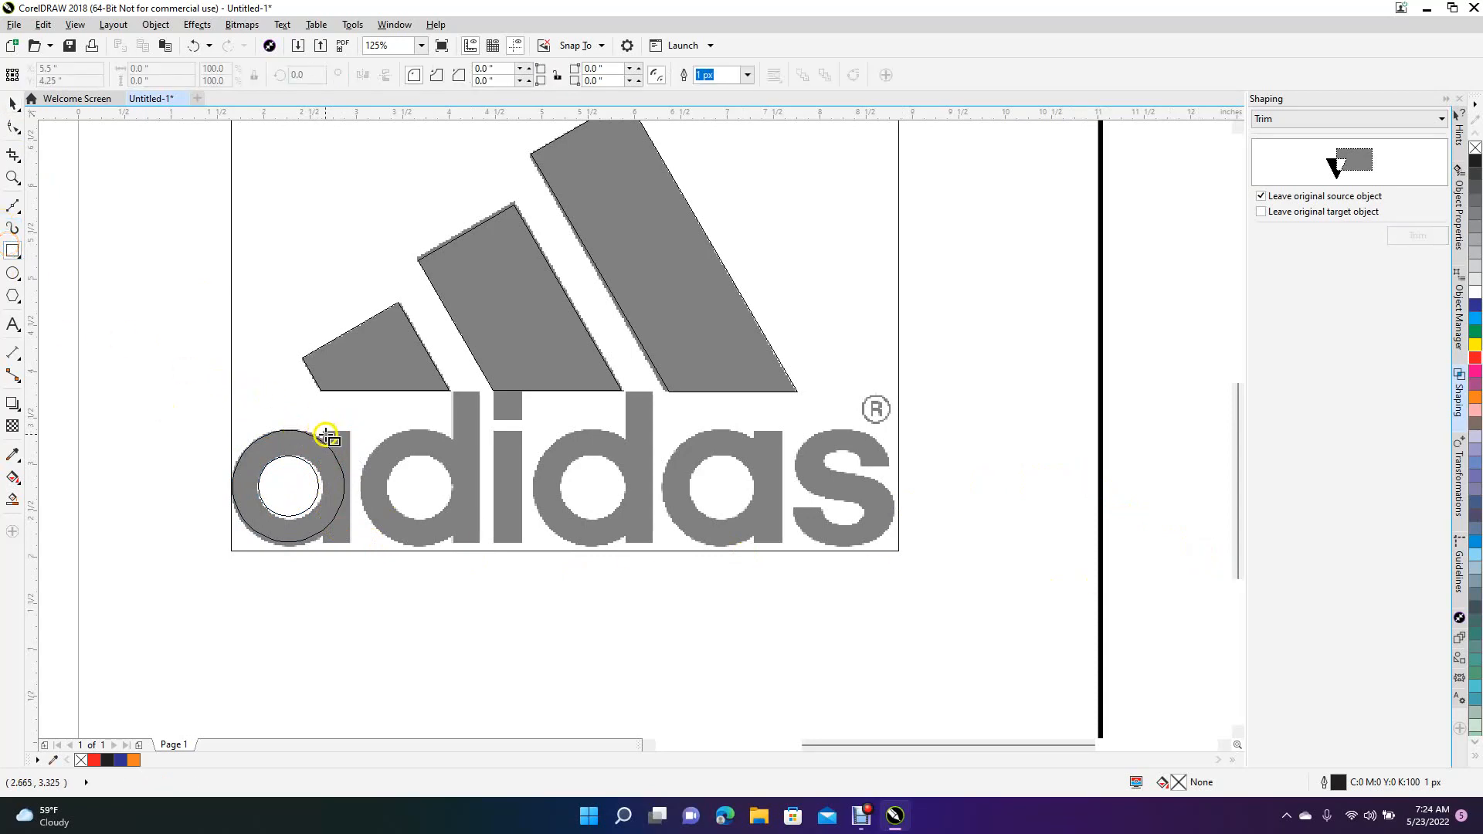
pyautogui.moveTo(324, 433); pyautogui.dragTo(352, 543)
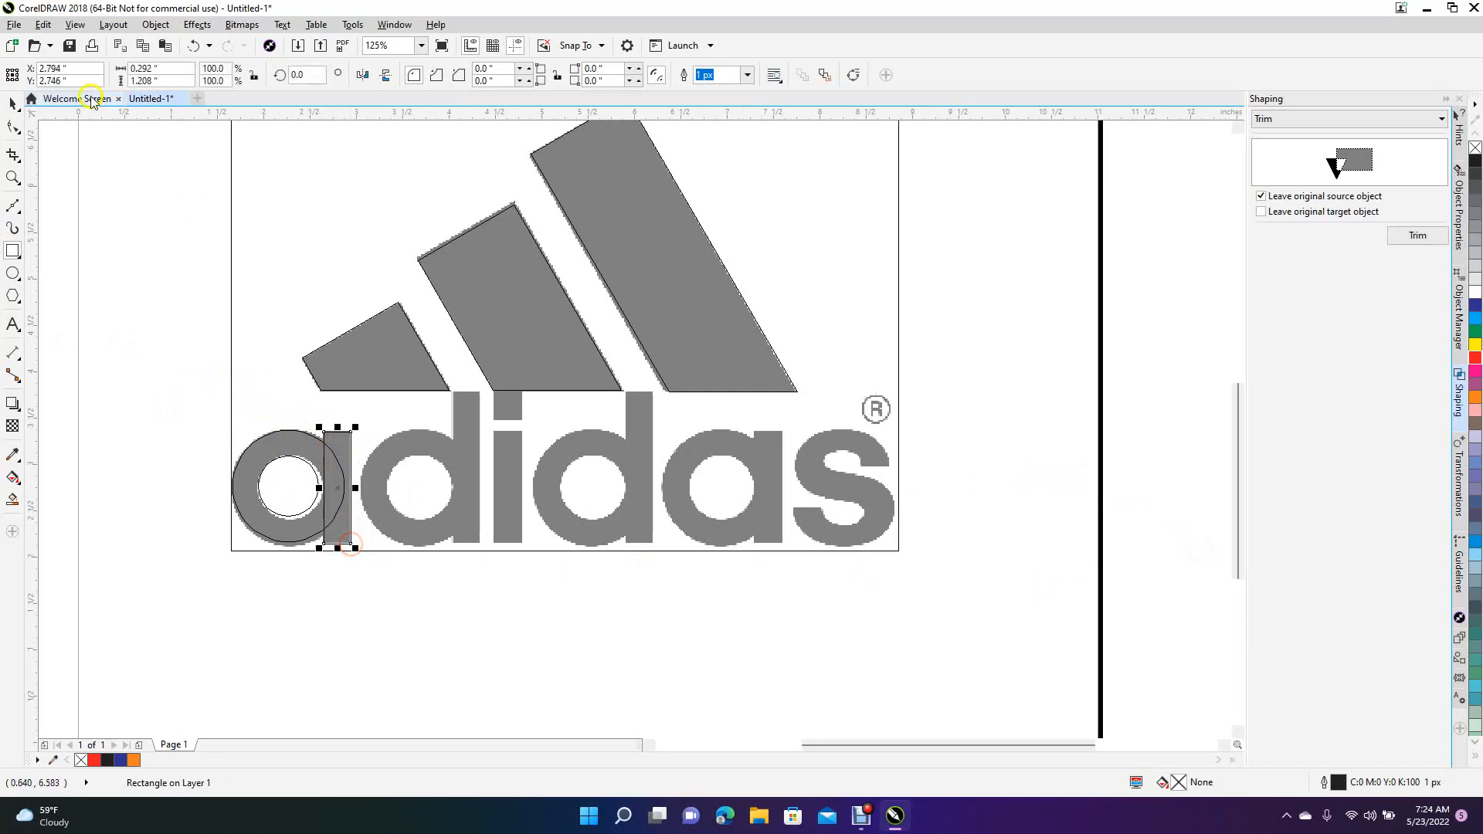
pyautogui.click(14, 106)
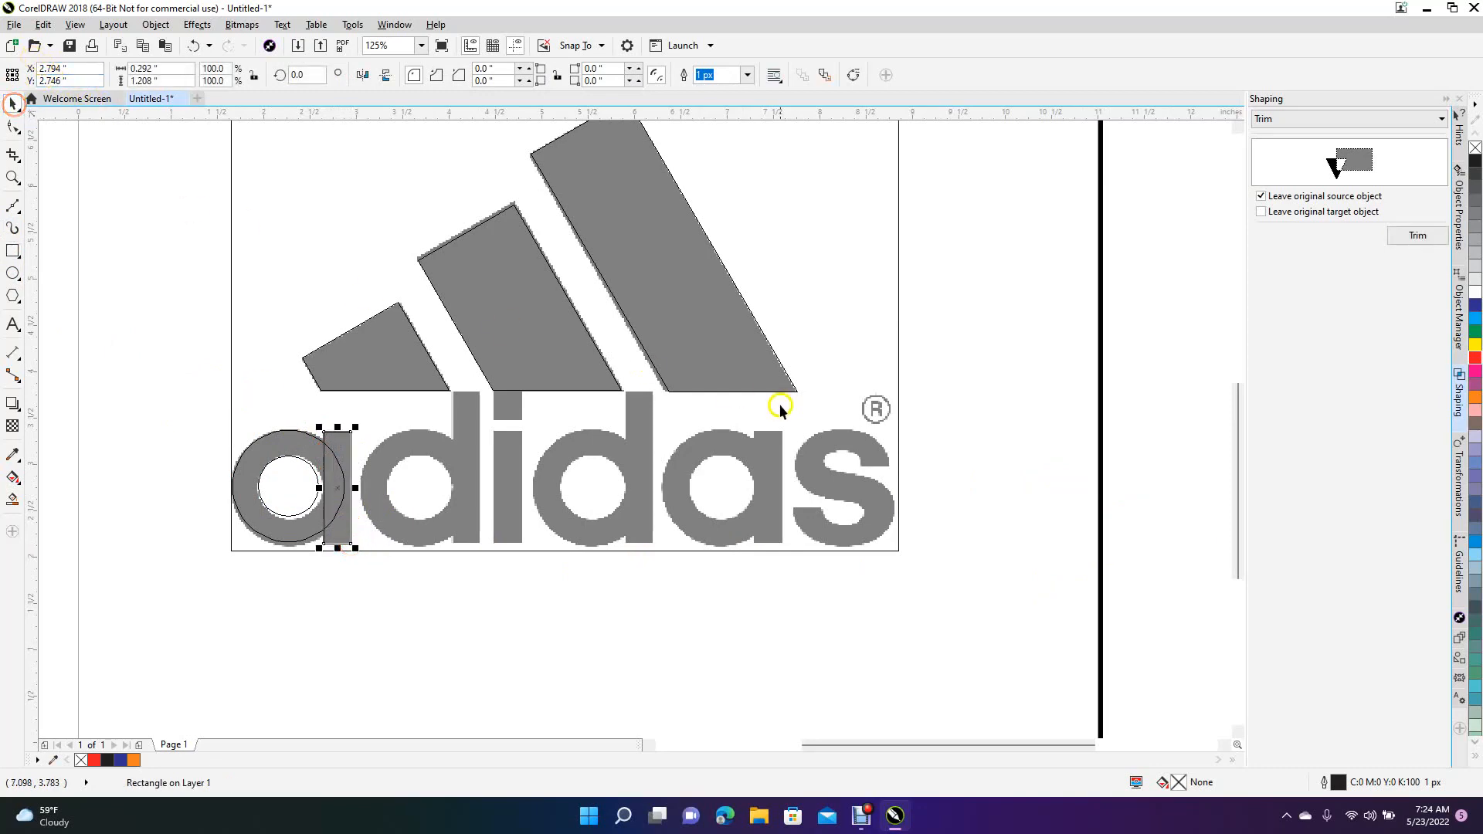
pyautogui.click(1121, 569)
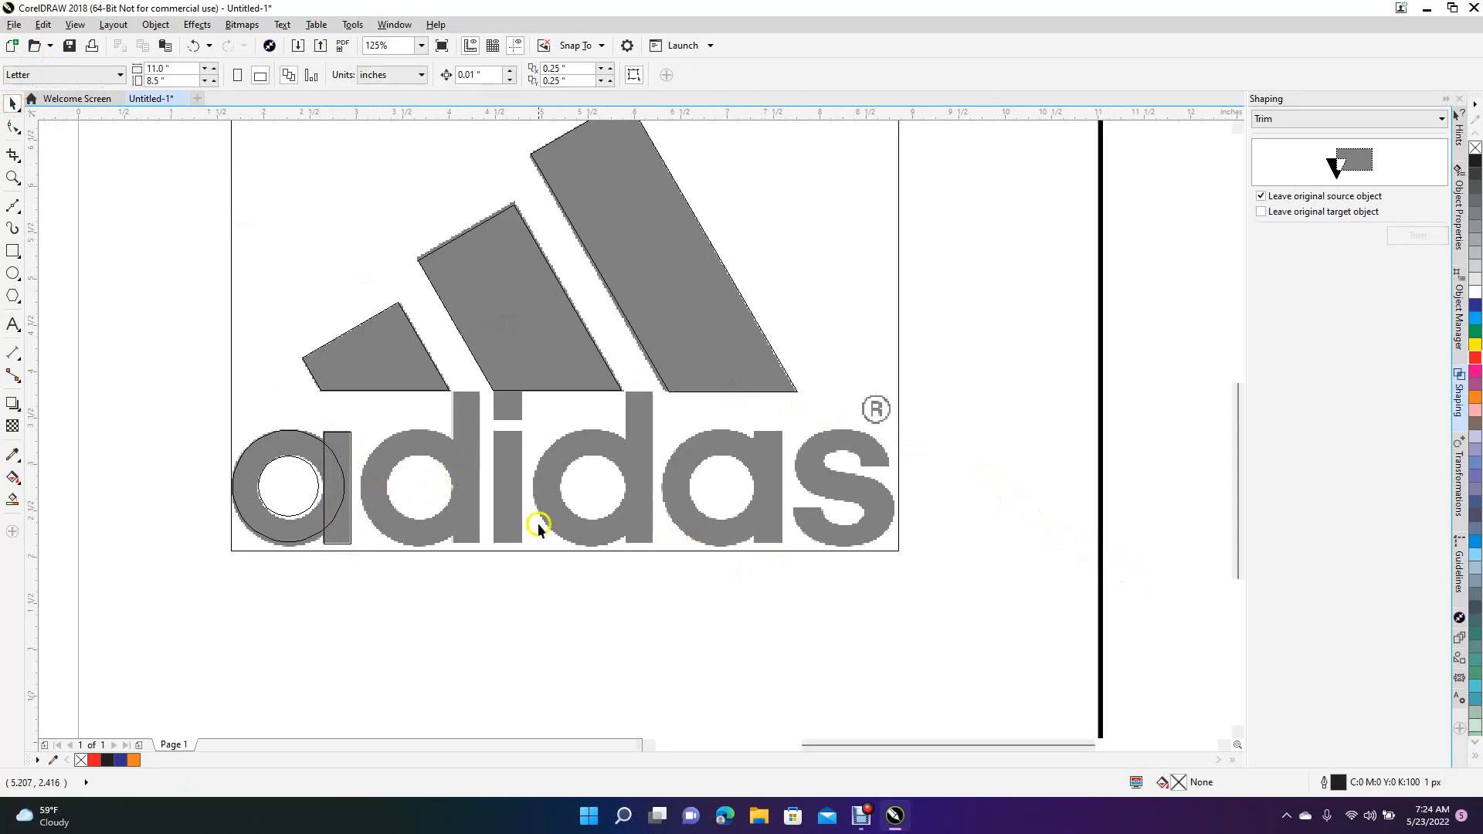
# Step: Trim the outer circle of the first "a" with the inner circle and delete the leftover inner circle
pyautogui.click(293, 462)
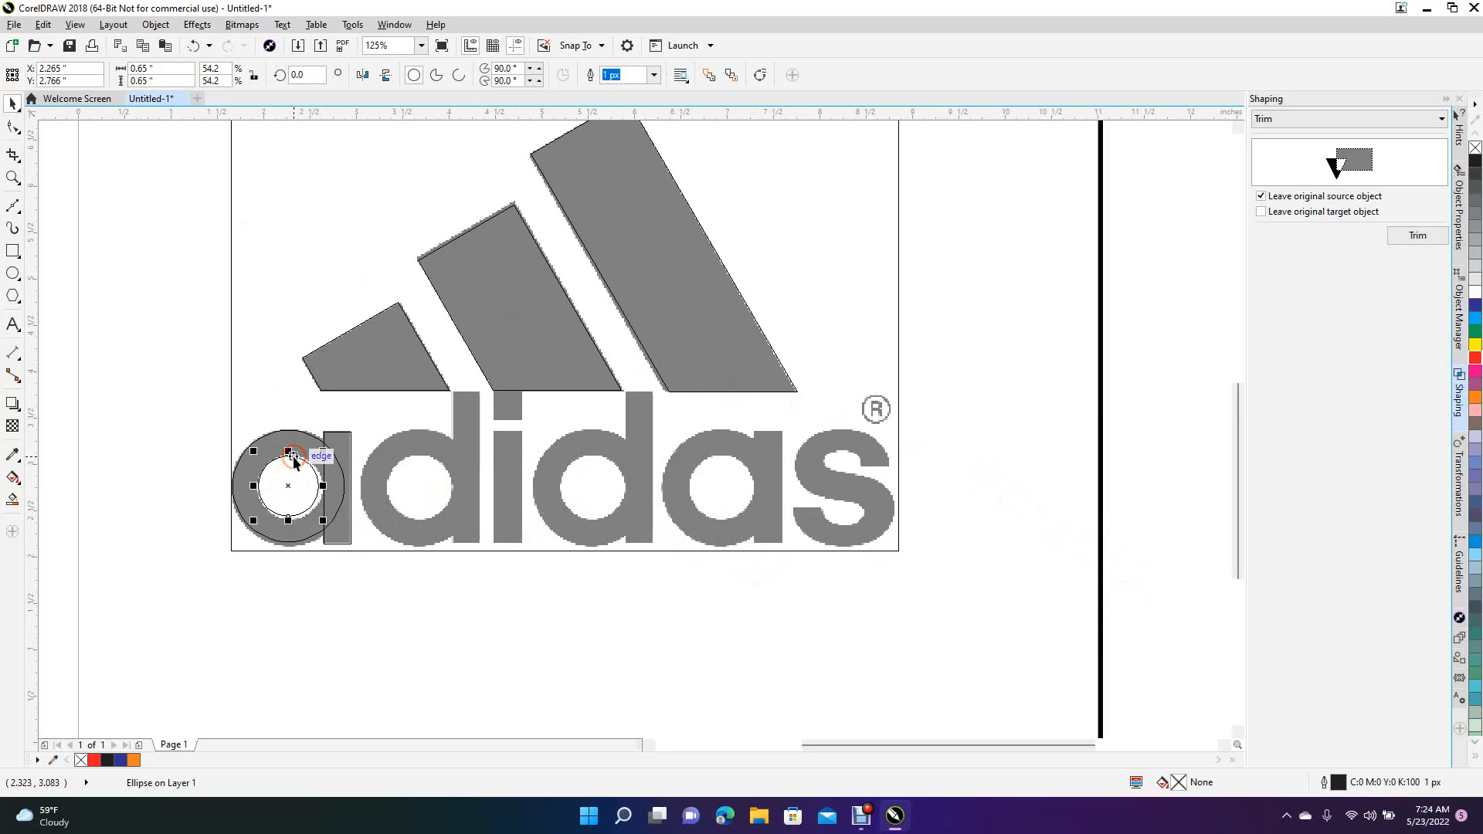
pyautogui.click(1403, 236)
pyautogui.click(491, 416)
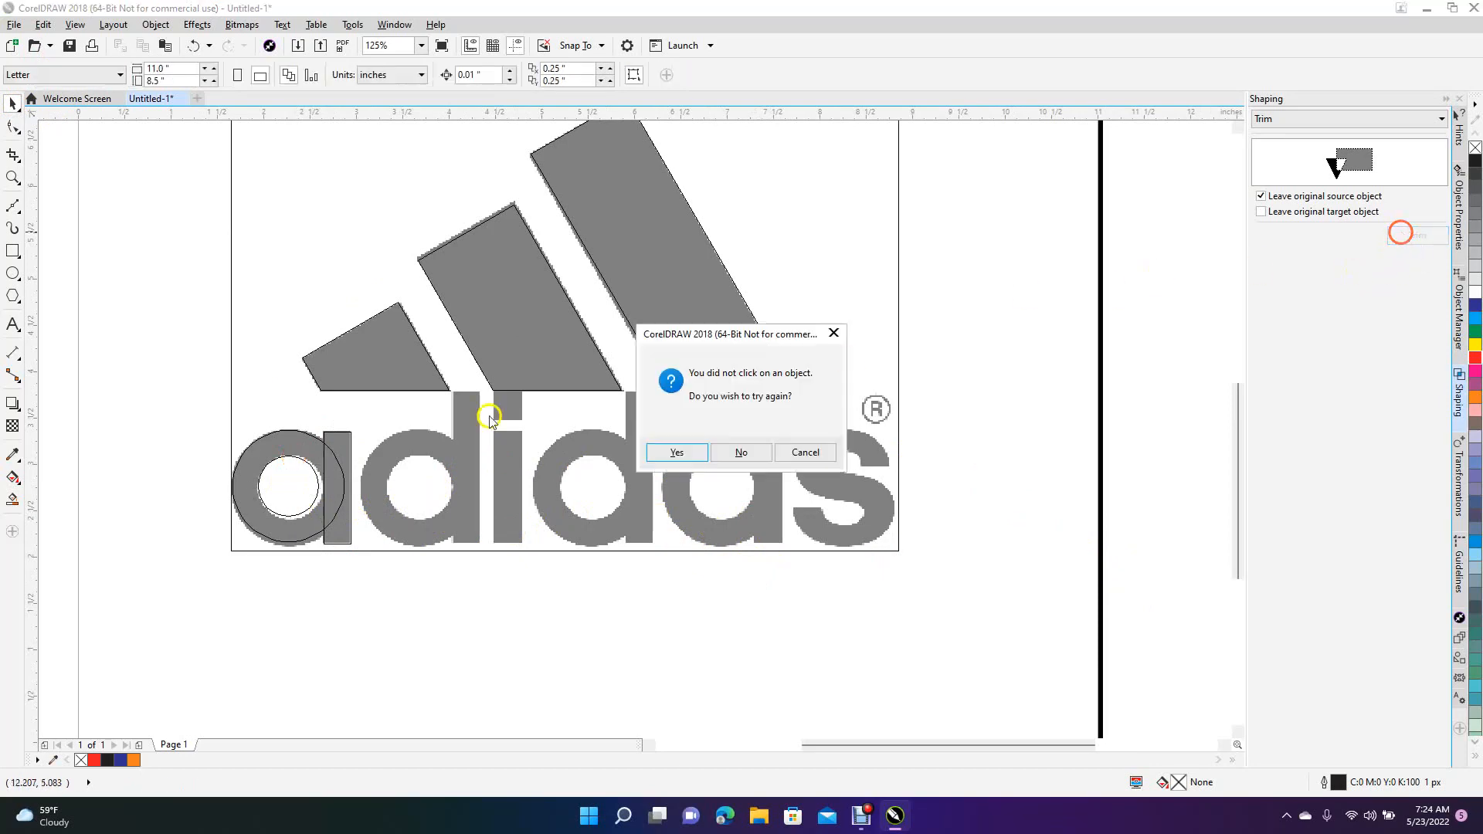
pyautogui.click(677, 452)
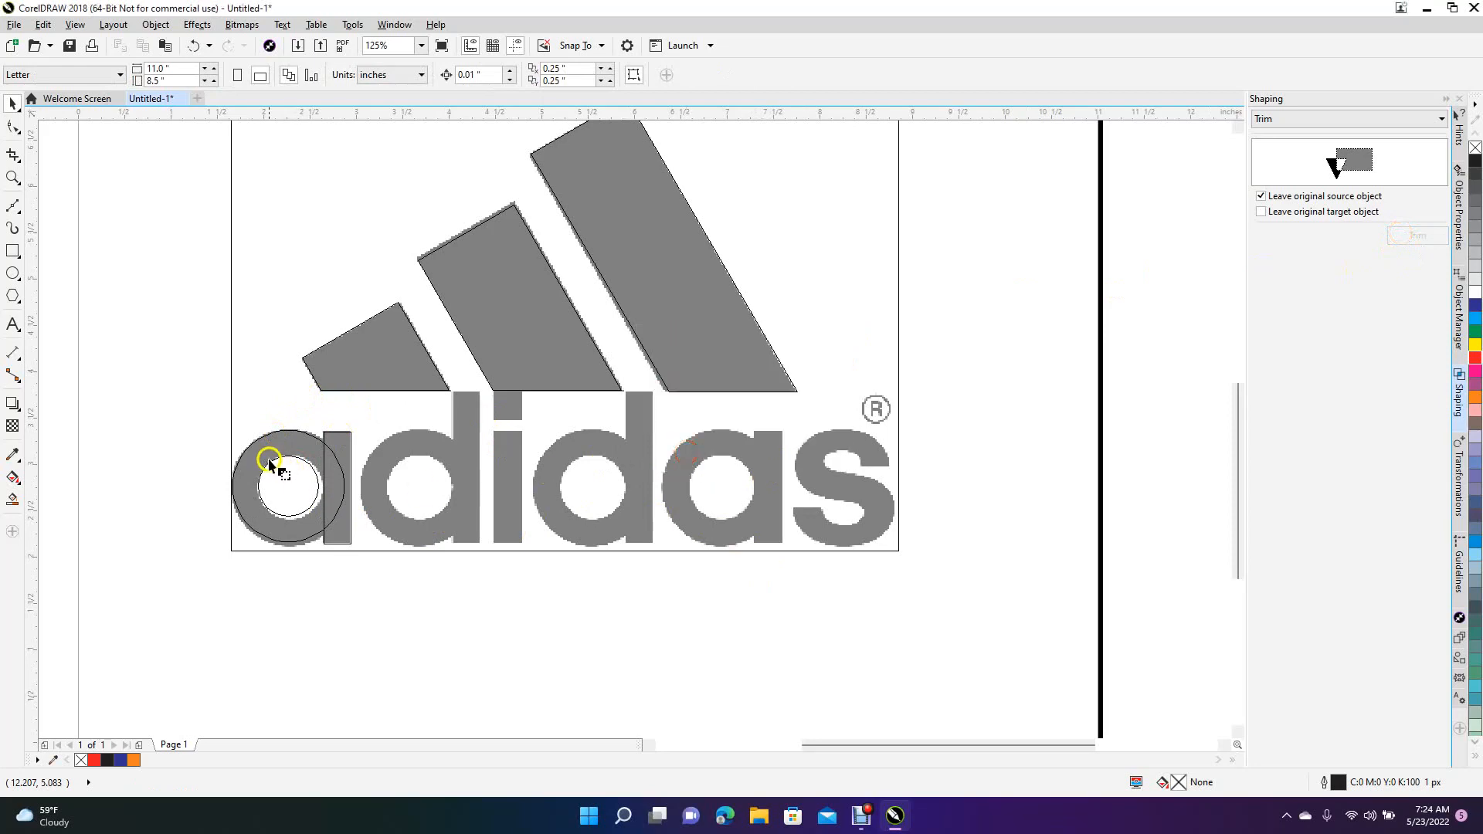
pyautogui.click(270, 431)
pyautogui.moveTo(270, 432); pyautogui.dragTo(200, 418)
pyautogui.hotkey('ctrl', 'z')
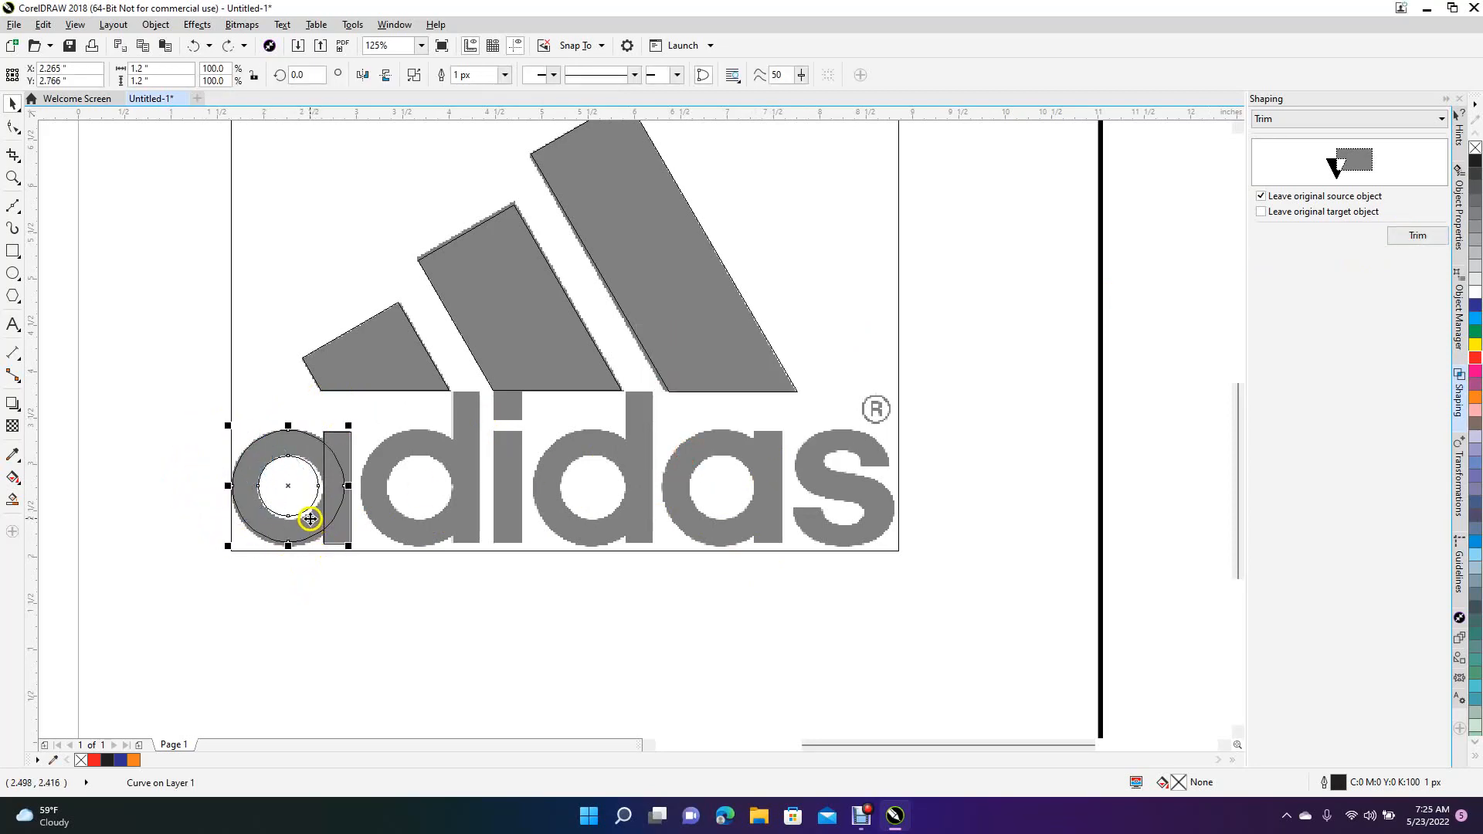
pyautogui.click(312, 690)
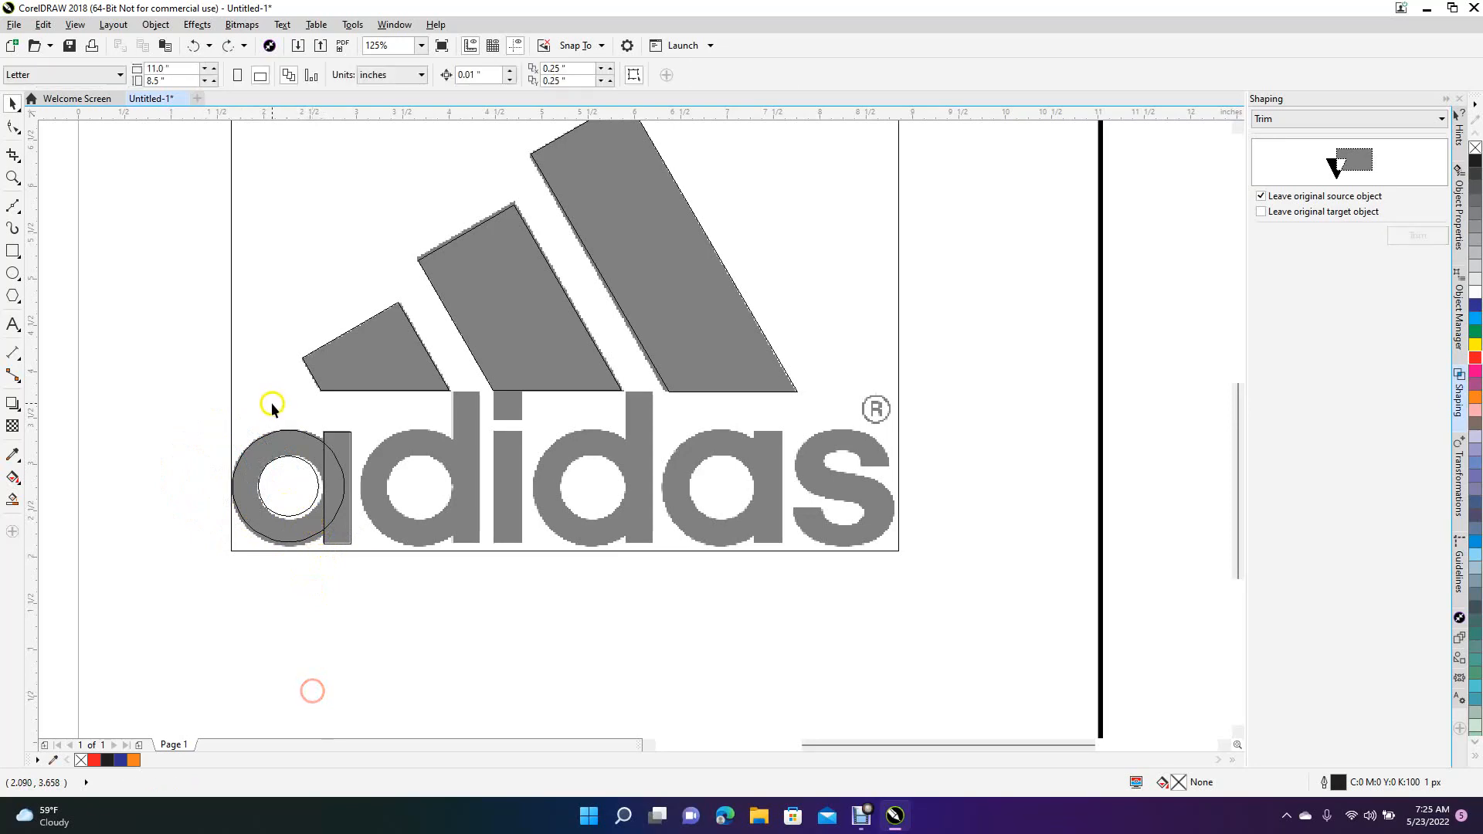
pyautogui.click(306, 513)
pyautogui.press('Delete')
# Step: Weld the stem rectangle to the ring to form a single "a" shape
pyautogui.click(329, 537)
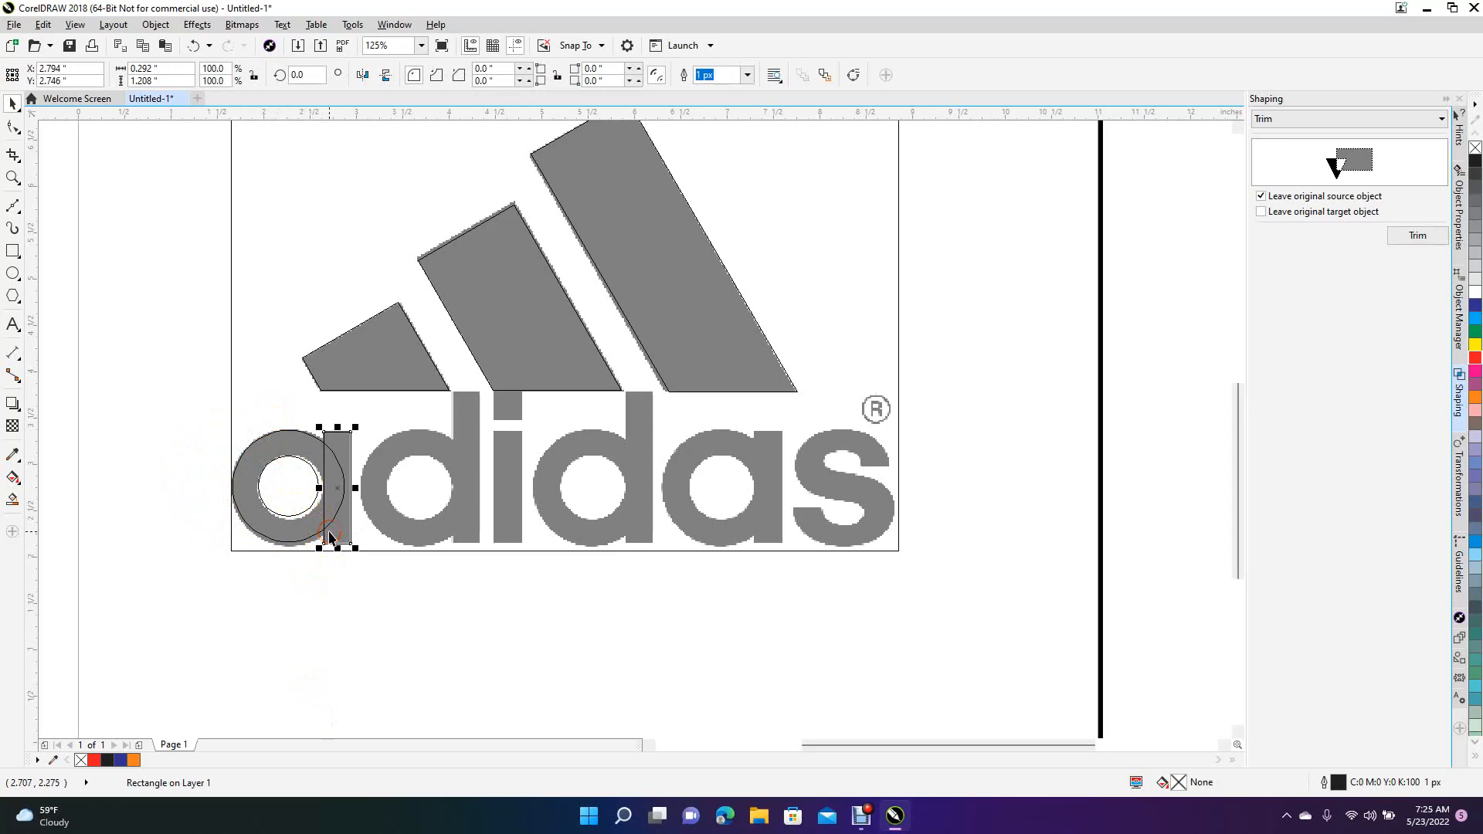
pyautogui.click(1324, 119)
pyautogui.click(1305, 136)
pyautogui.click(1418, 235)
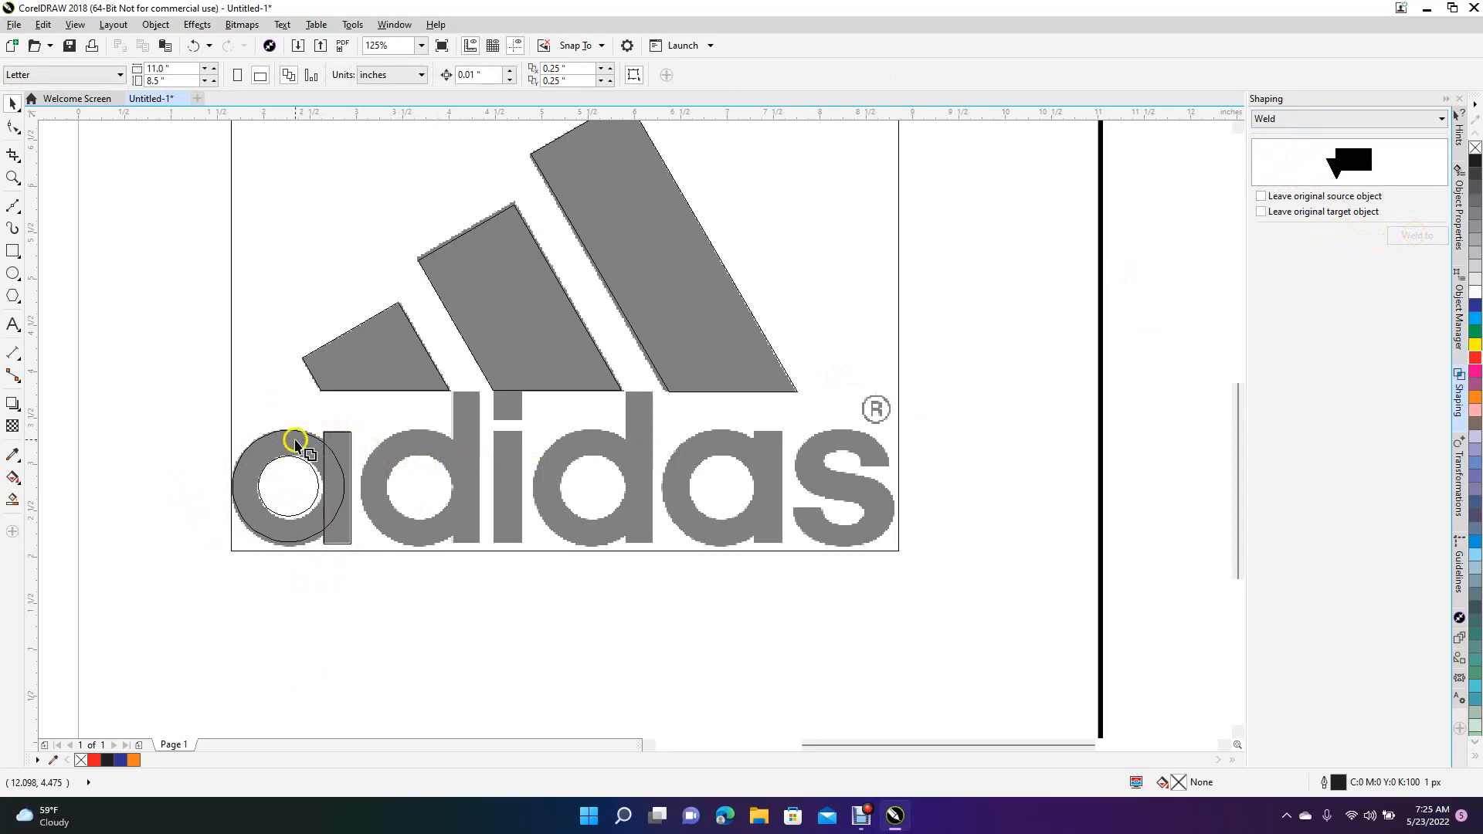
pyautogui.click(288, 452)
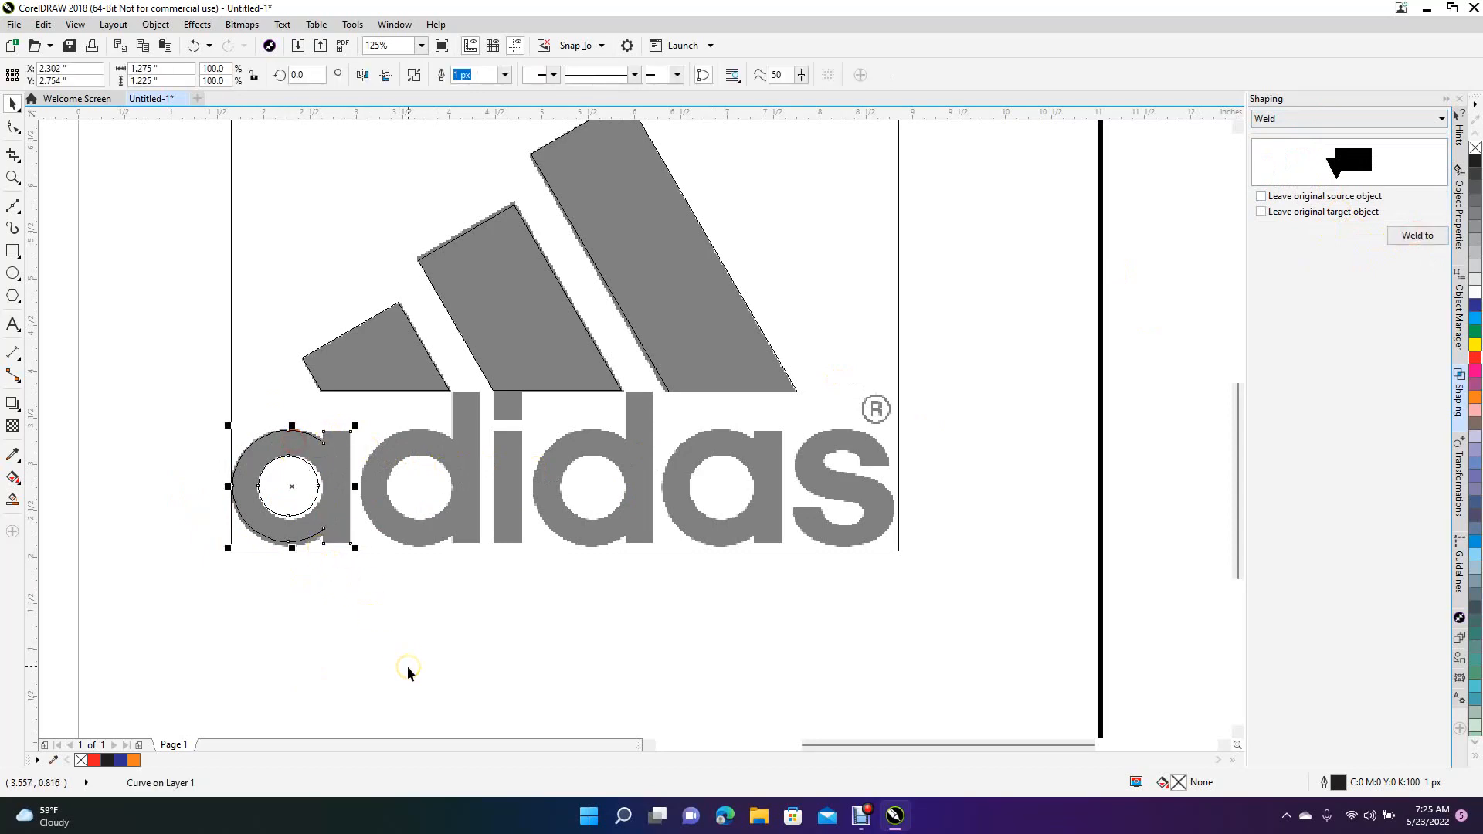
# Step: Place copies of the welded "a" shape over both "d" letters and the second "a" of the lettering
pyautogui.moveTo(291, 490); pyautogui.dragTo(593, 488)
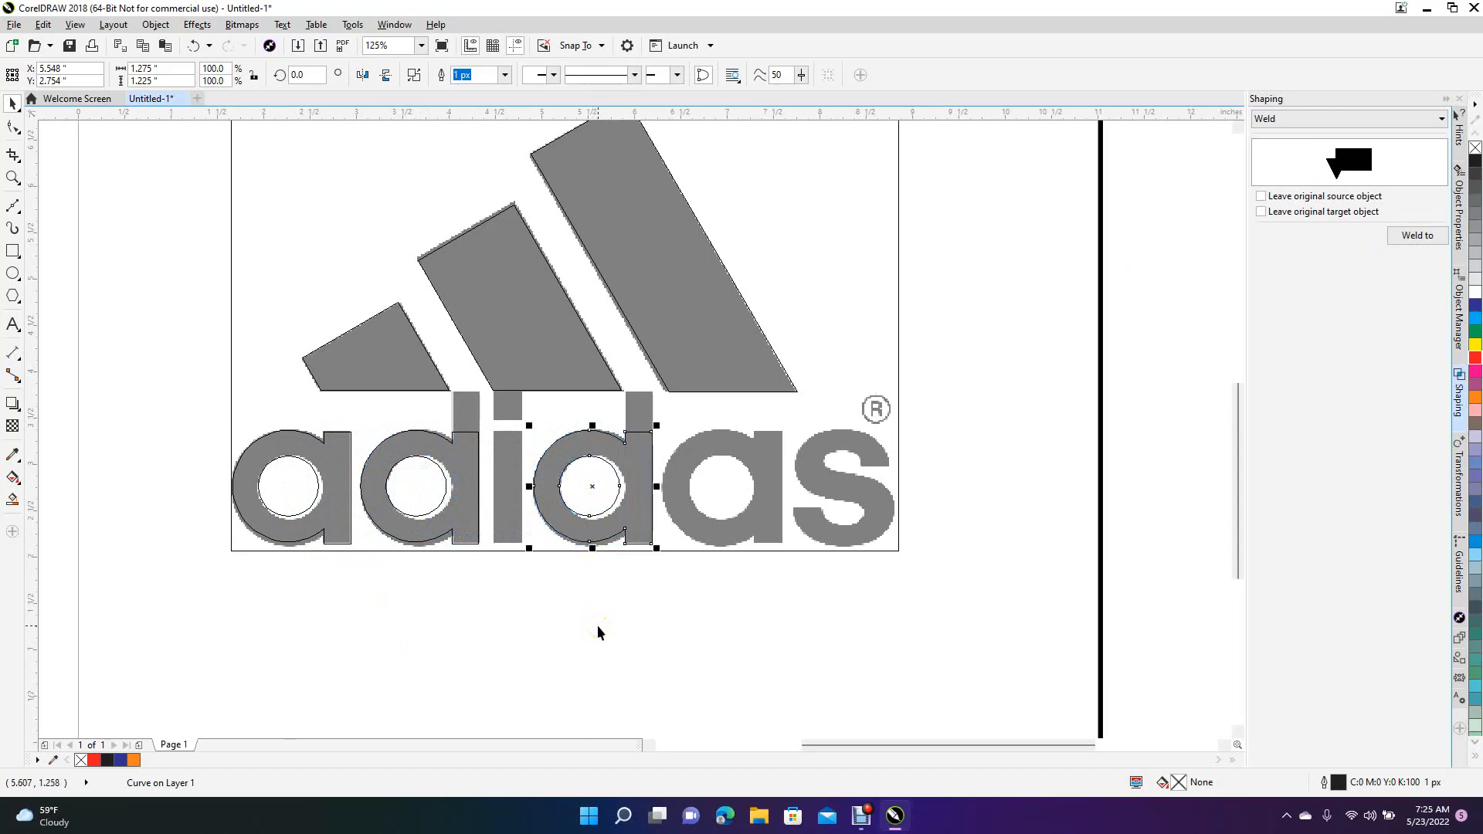
pyautogui.moveTo(593, 487); pyautogui.dragTo(719, 483)
pyautogui.click(1144, 629)
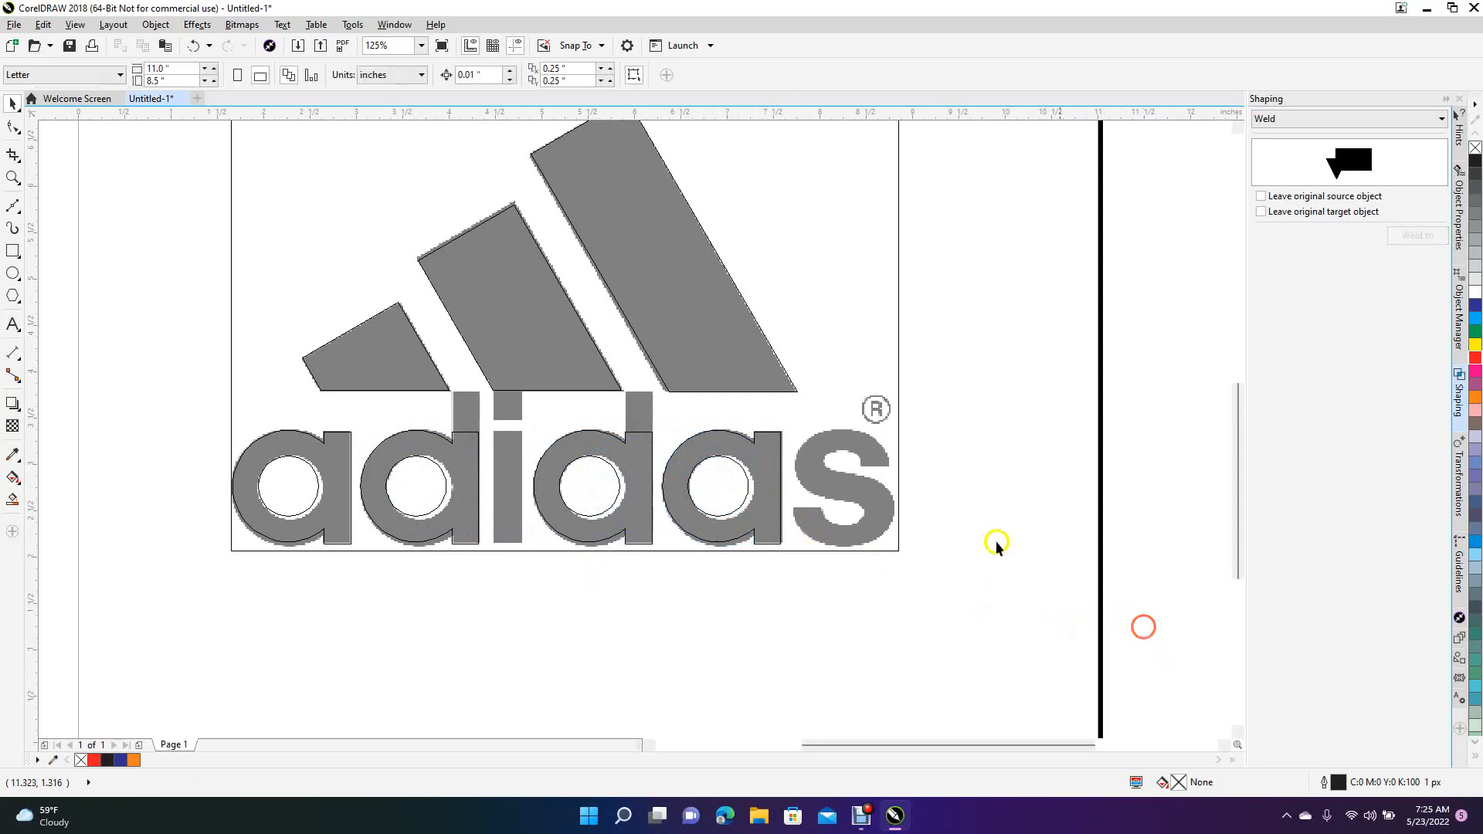
# Step: Raise the top stem nodes of the copy over the first "d" to the letter's full height, about 1.65 inches overall
pyautogui.click(466, 437)
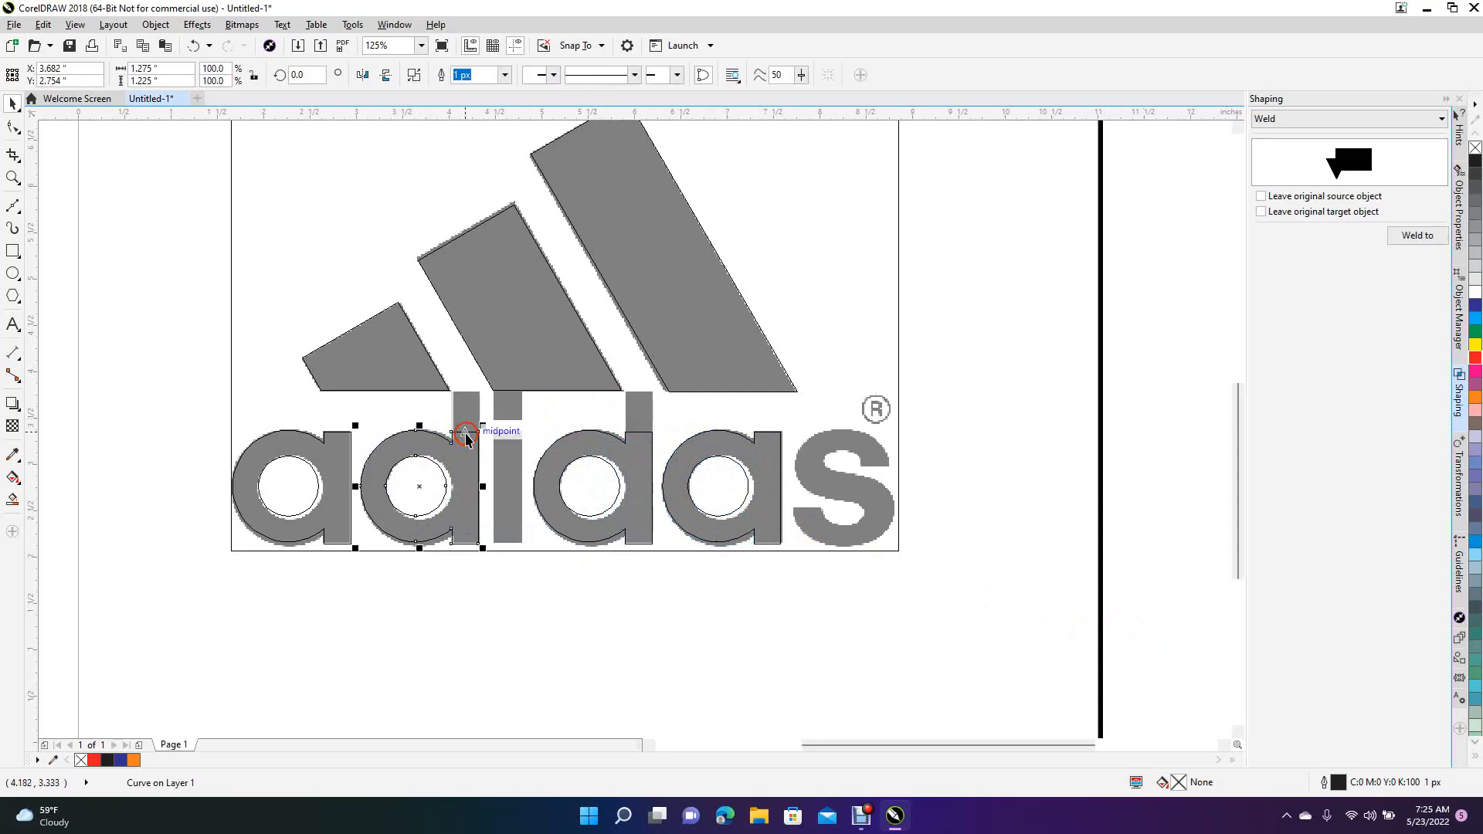
pyautogui.click(12, 129)
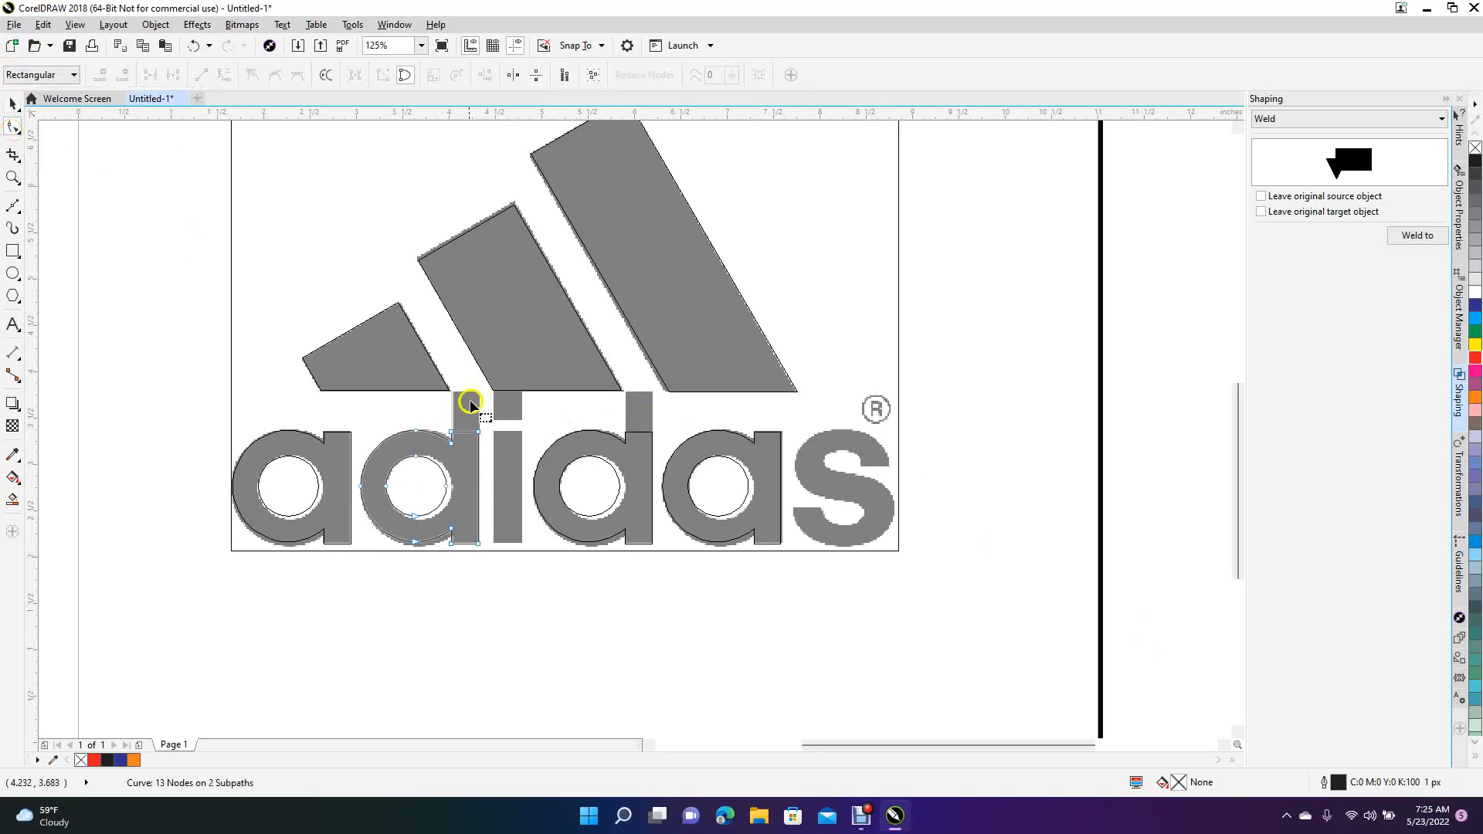
pyautogui.moveTo(441, 406); pyautogui.dragTo(493, 434)
pyautogui.press('Up')
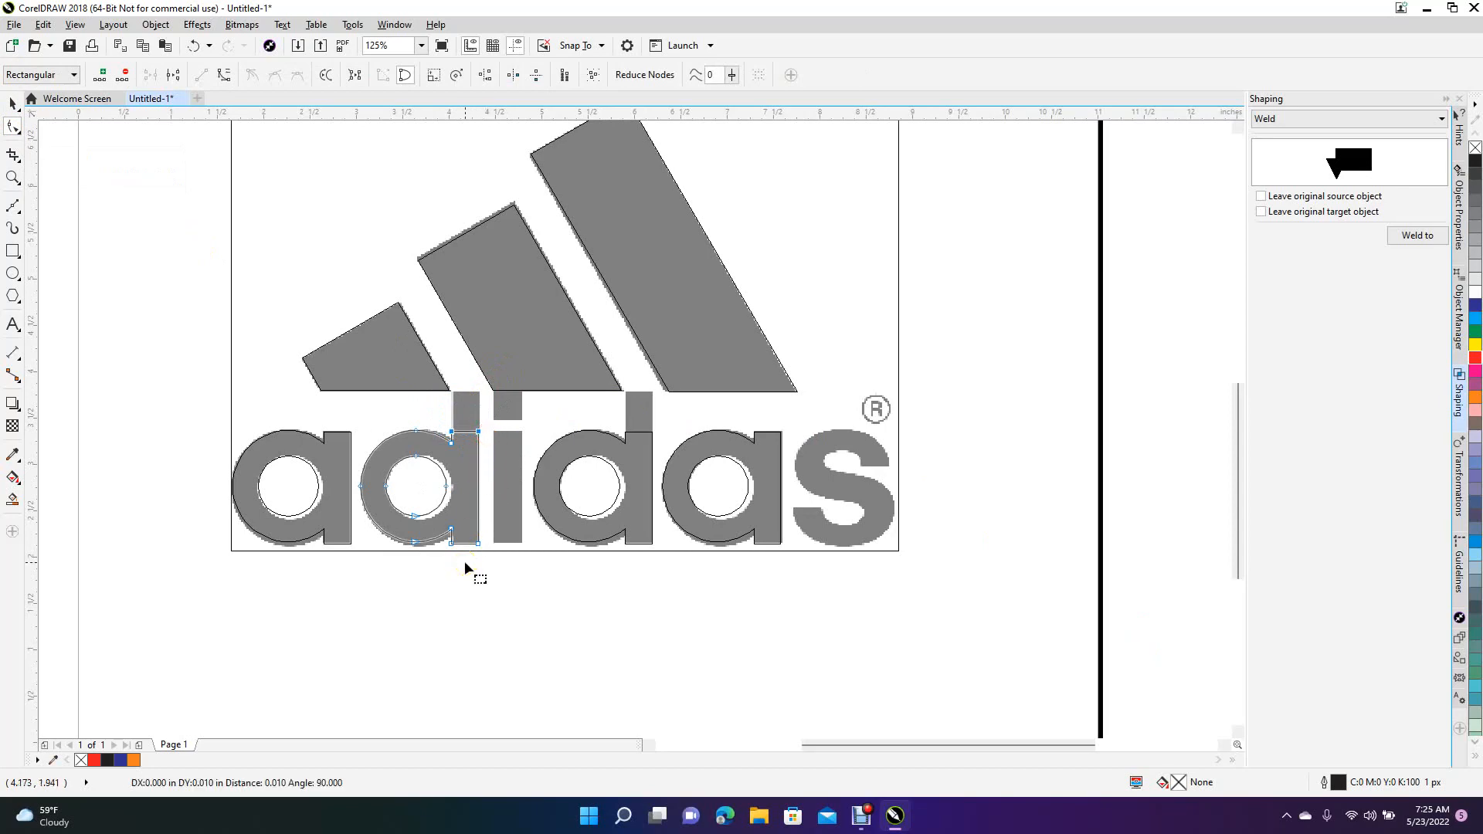
pyautogui.press('Up')
pyautogui.press('Up')
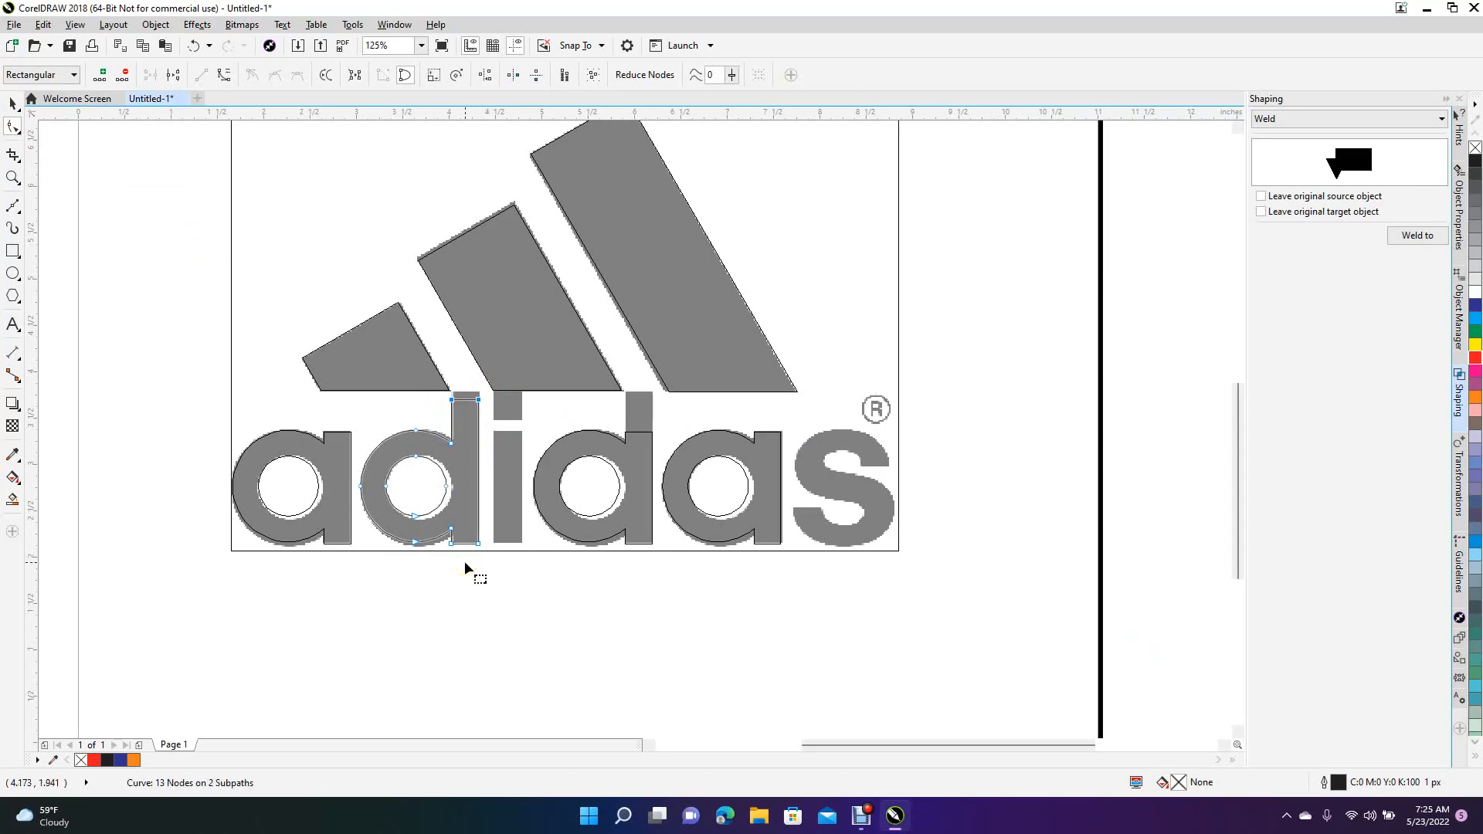
pyautogui.press('Up')
pyautogui.click(14, 105)
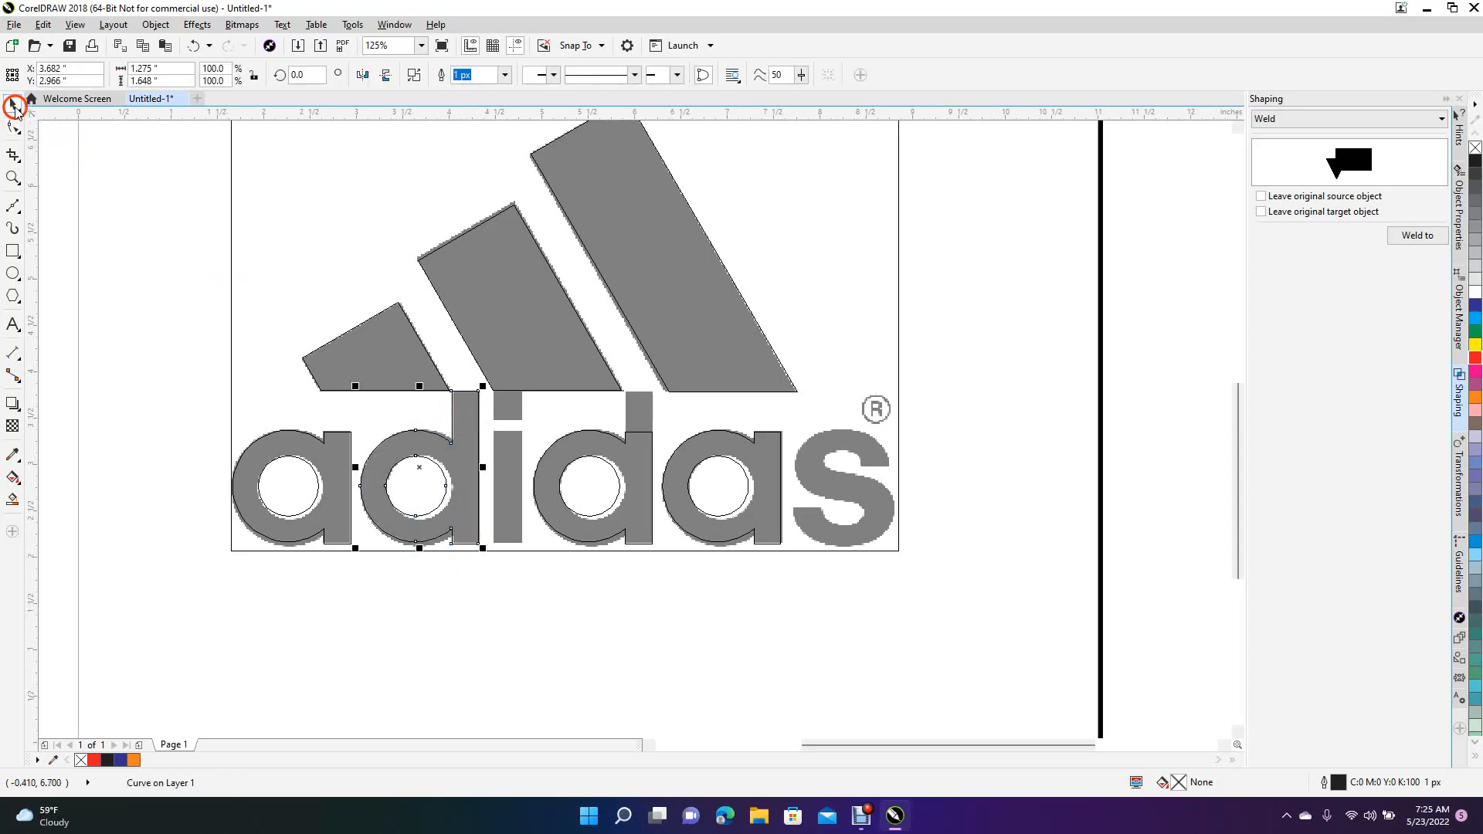
pyautogui.click(1163, 624)
# Step: Replace the short copy over the second "d" with a duplicate of the full-height shape from the first "d"
pyautogui.click(620, 486)
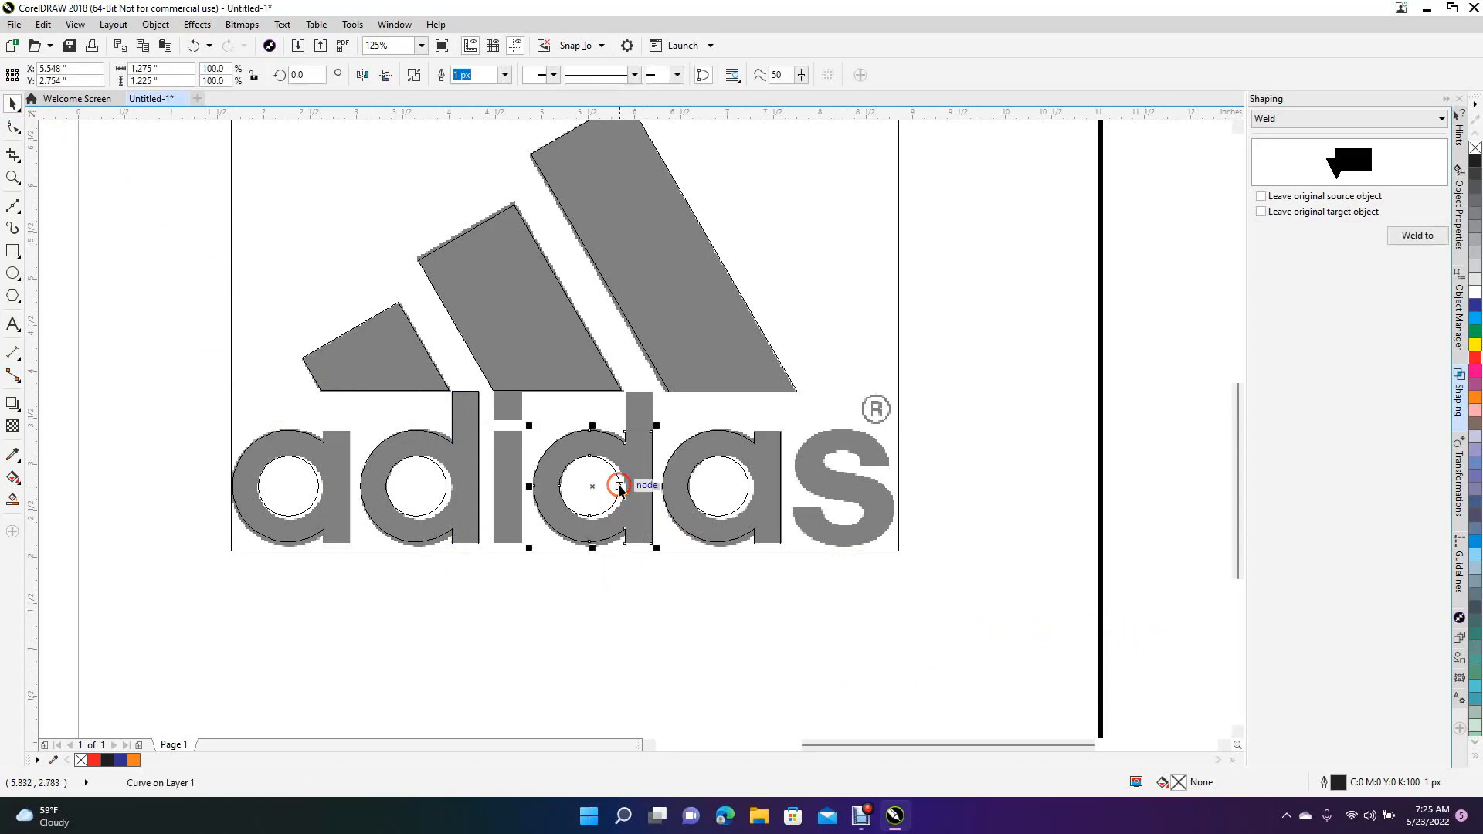
pyautogui.press('Delete')
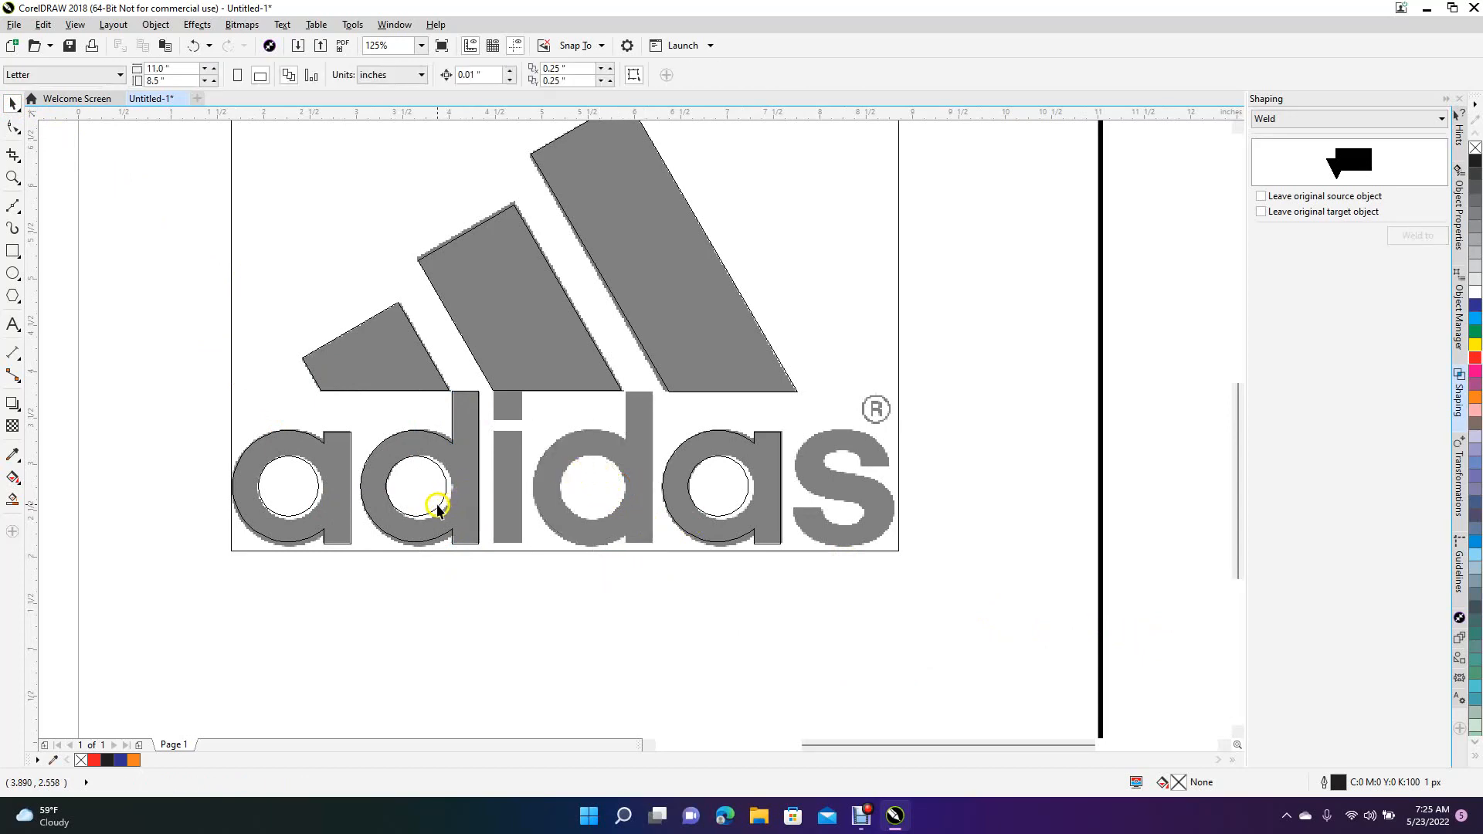
pyautogui.click(441, 510)
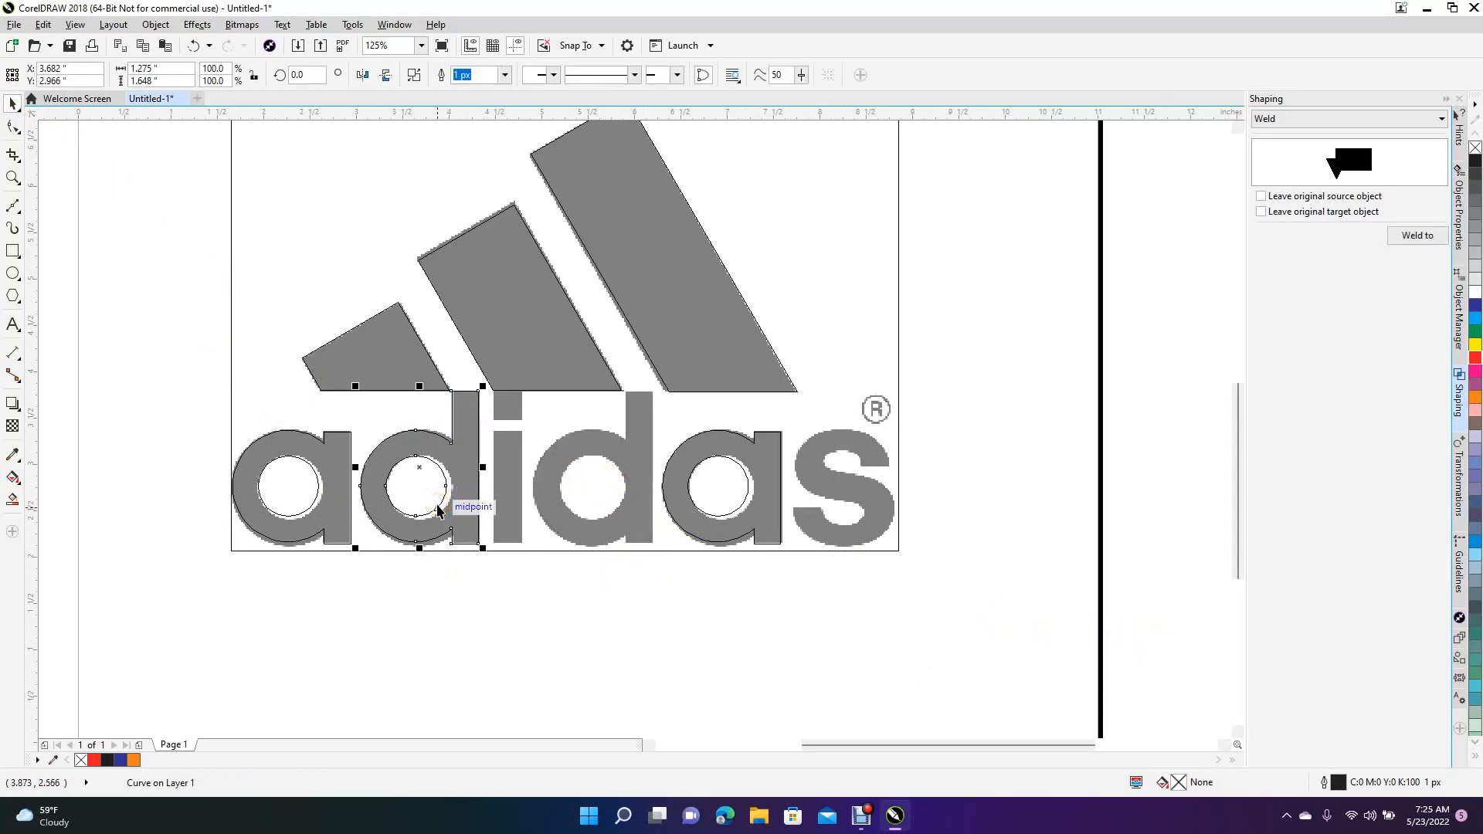
pyautogui.moveTo(418, 469); pyautogui.dragTo(595, 474)
pyautogui.click(1084, 601)
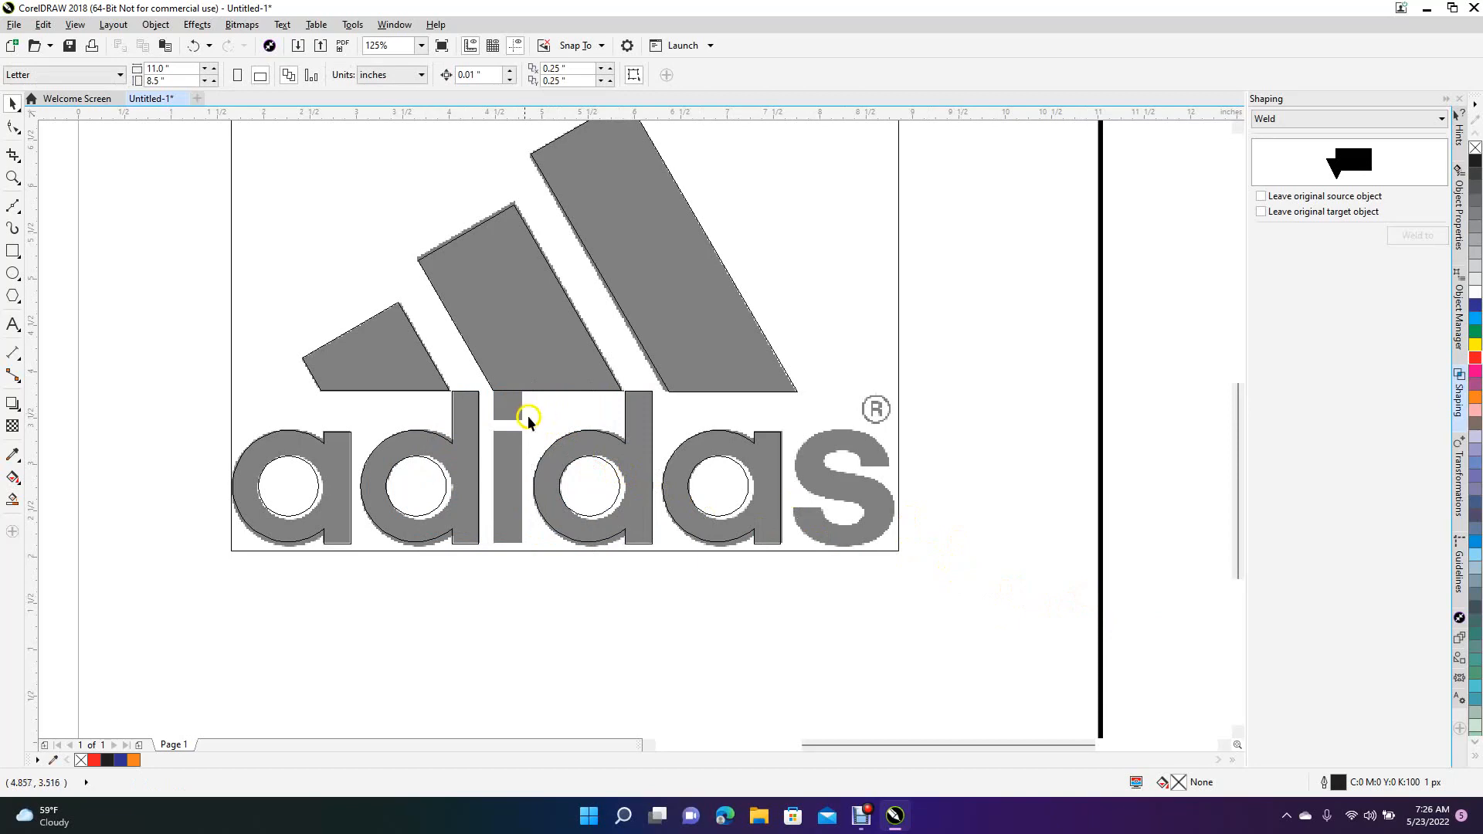
# Step: Draw a rectangle about 0.32 by 1.62 inches over the "i" and another about 0.48 by 0.13 inches across its gap
pyautogui.click(13, 250)
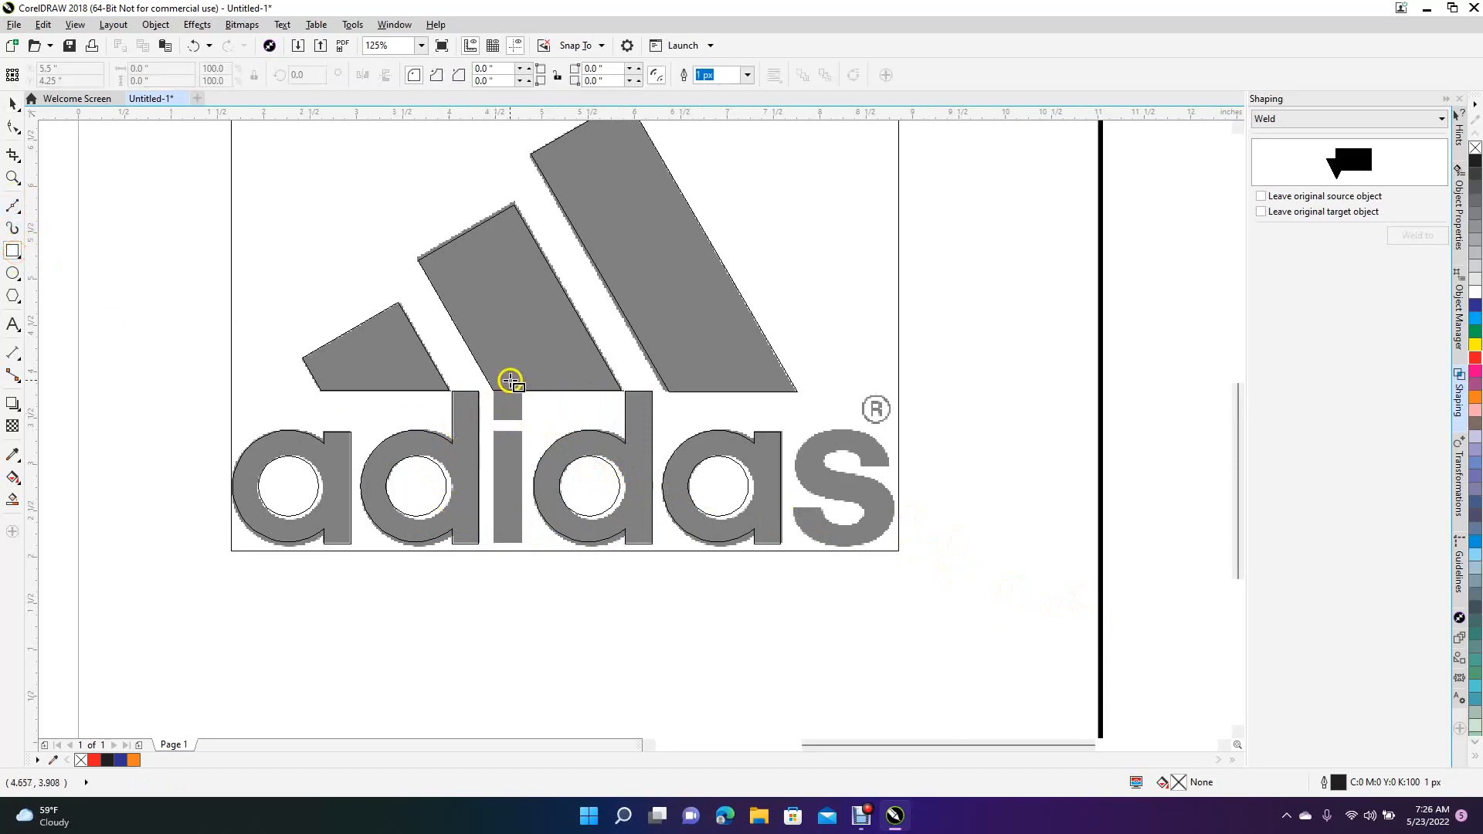
pyautogui.moveTo(494, 390); pyautogui.dragTo(522, 541)
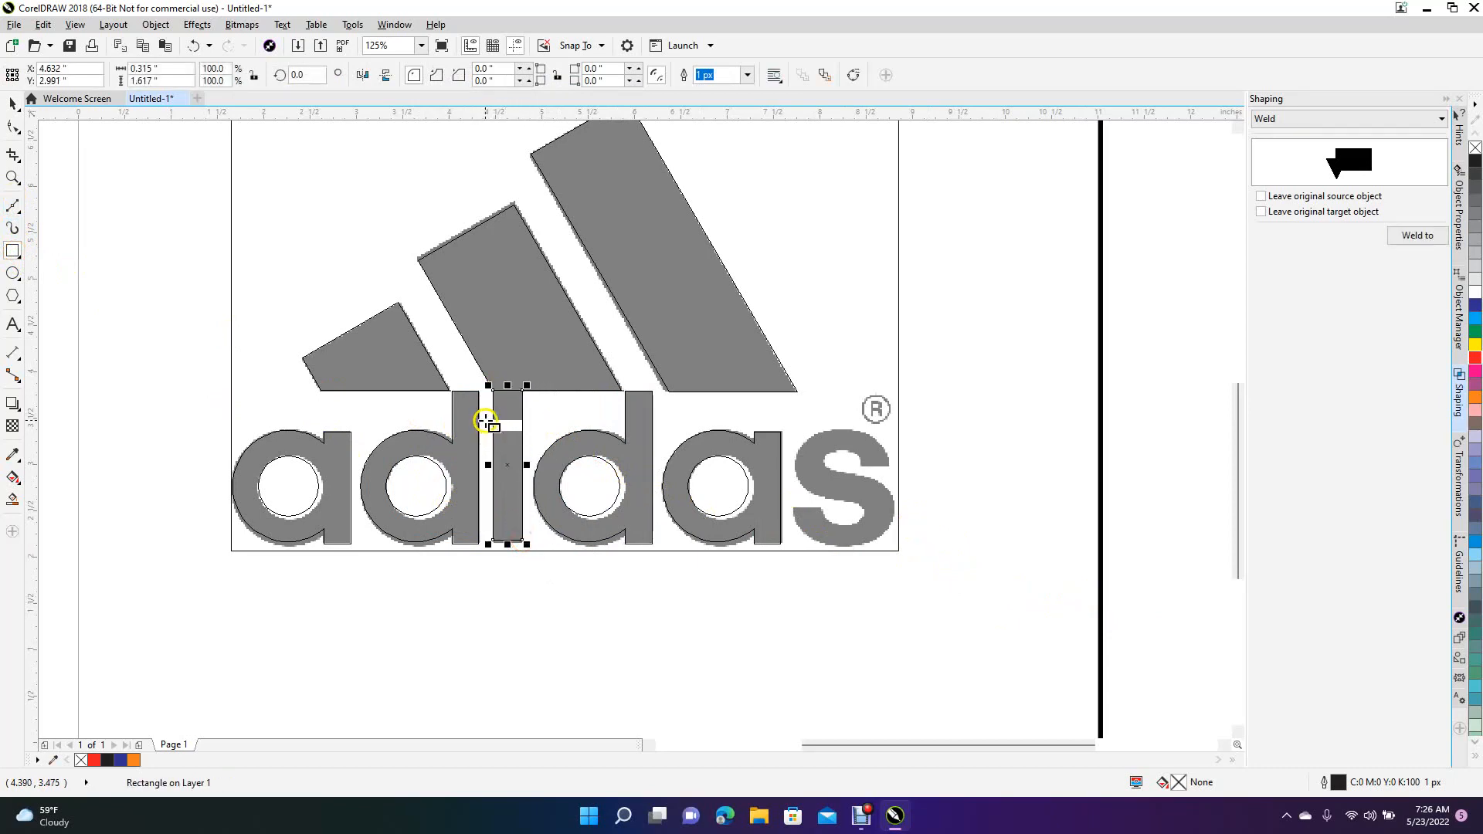
pyautogui.moveTo(485, 421); pyautogui.dragTo(533, 431)
# Step: Trim the "i" rectangle with the small gap rectangle, then delete the leftover small rectangle
pyautogui.click(12, 103)
pyautogui.click(1334, 125)
pyautogui.click(1301, 146)
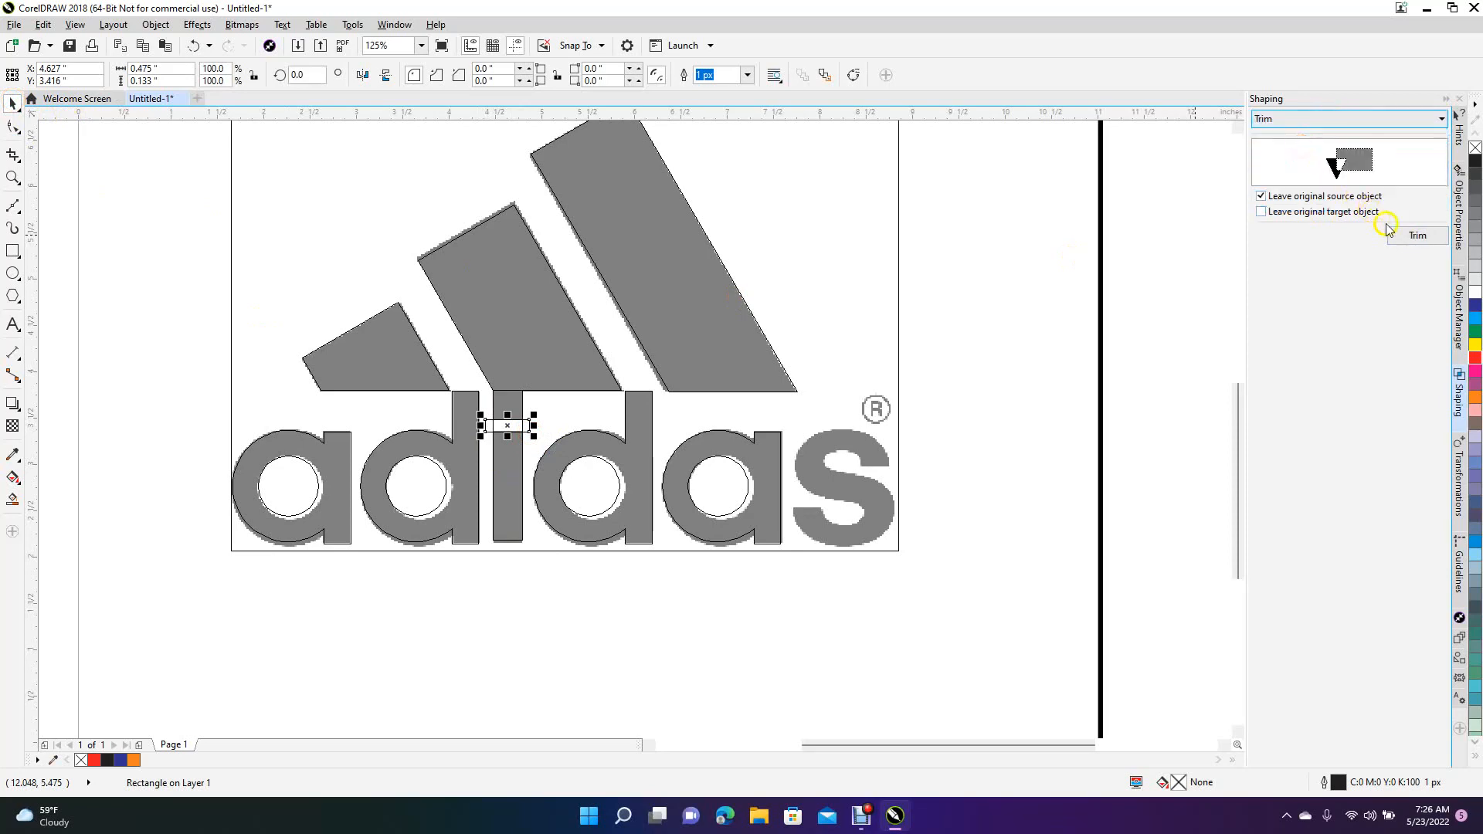
pyautogui.click(1413, 238)
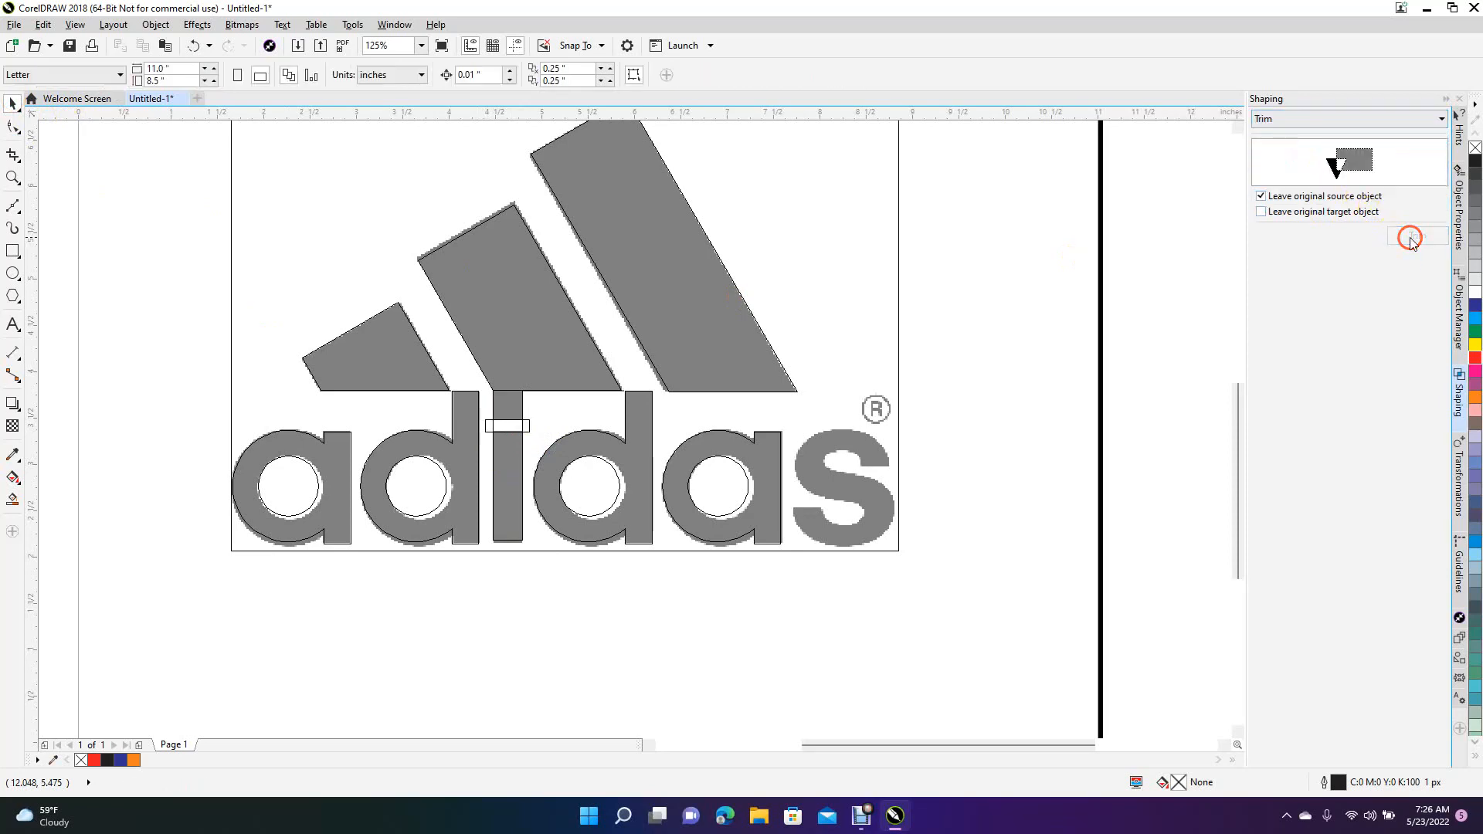
pyautogui.click(520, 462)
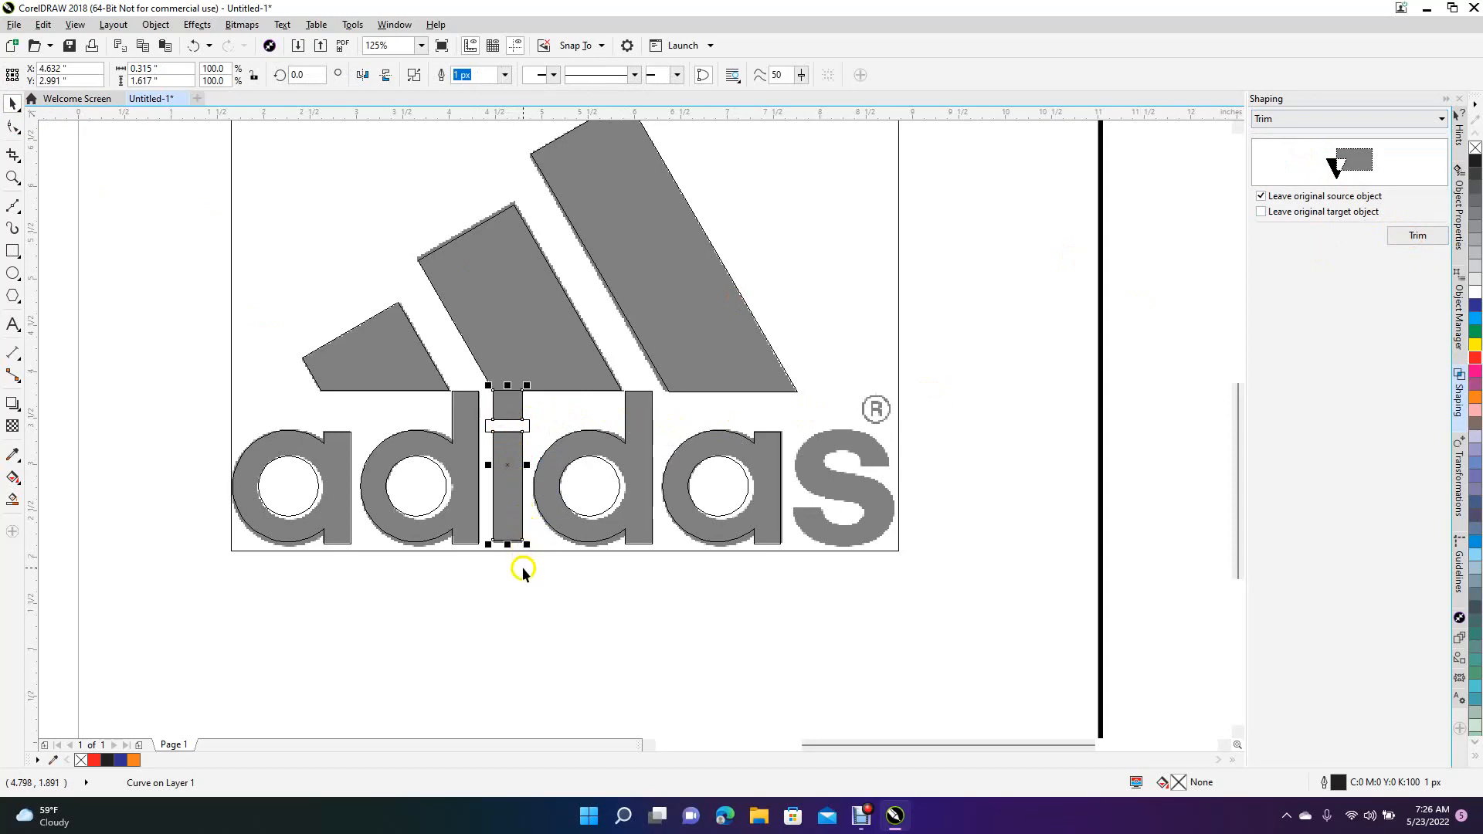
pyautogui.click(523, 568)
pyautogui.click(528, 423)
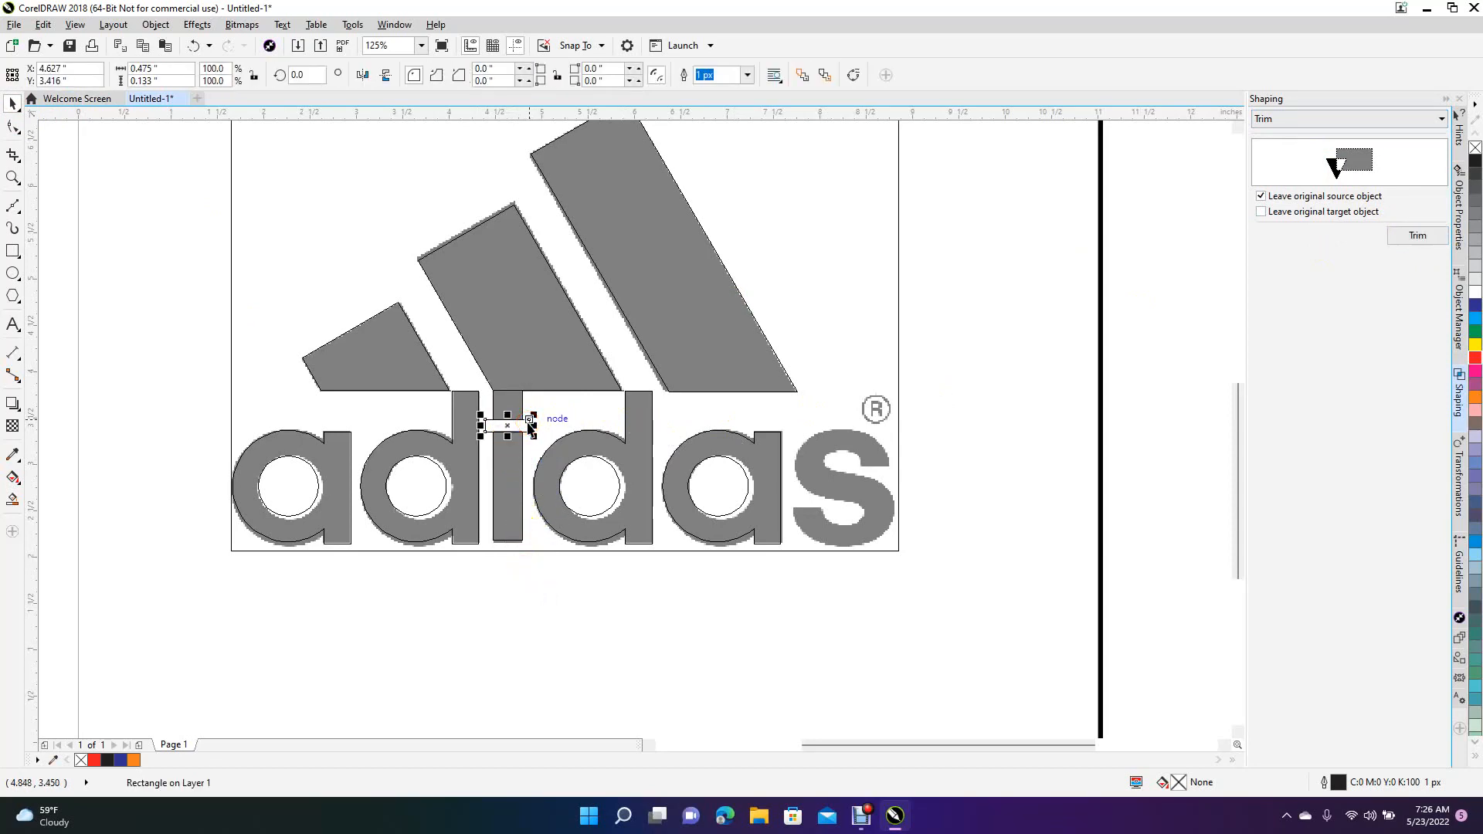
pyautogui.press('Delete')
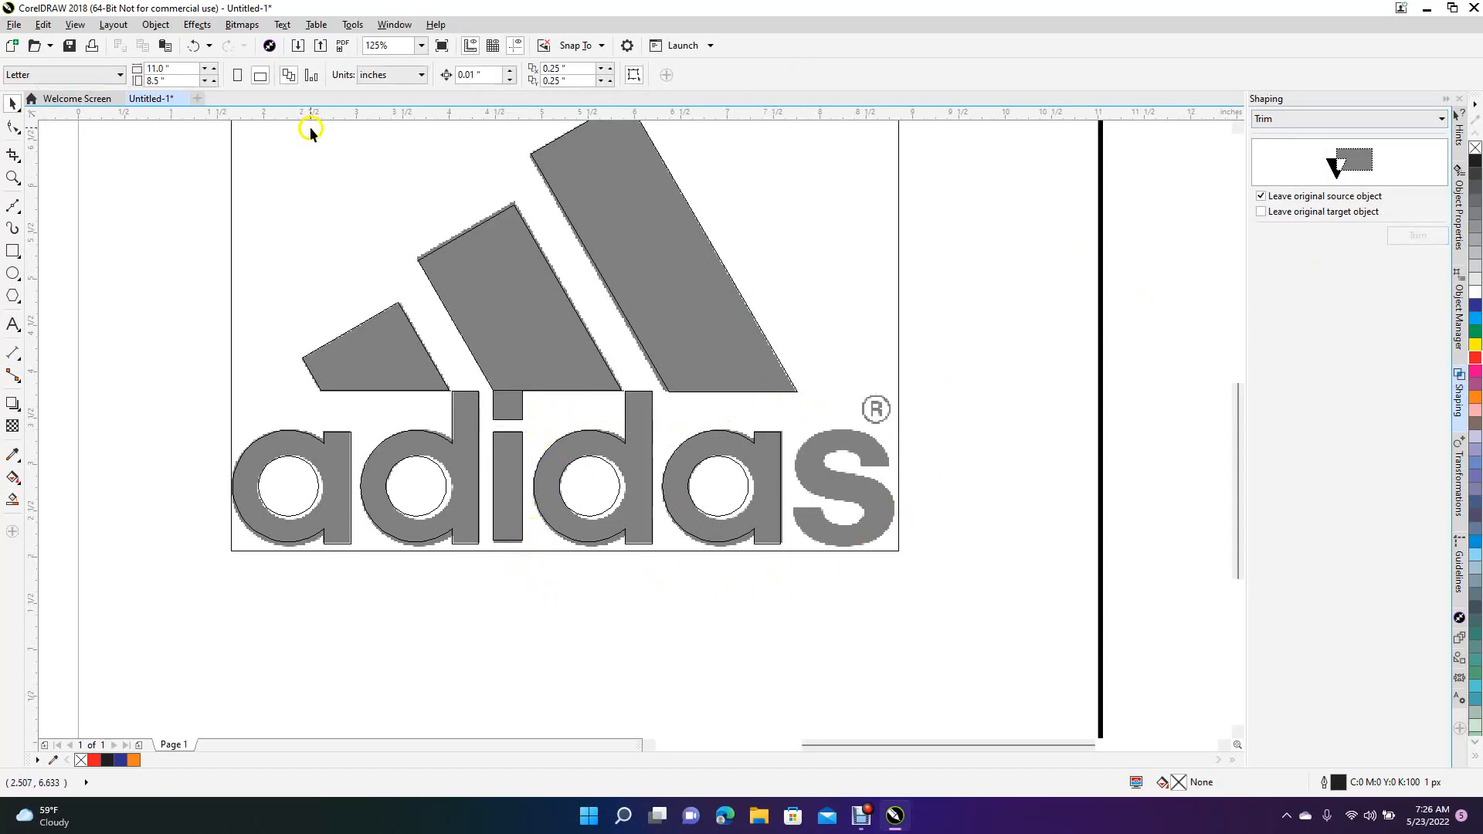
# Step: Add the text "S" below the lettering in Futura Bk BT and enlarge it to about 222 pt
pyautogui.click(13, 324)
pyautogui.click(710, 635)
pyautogui.write('S')
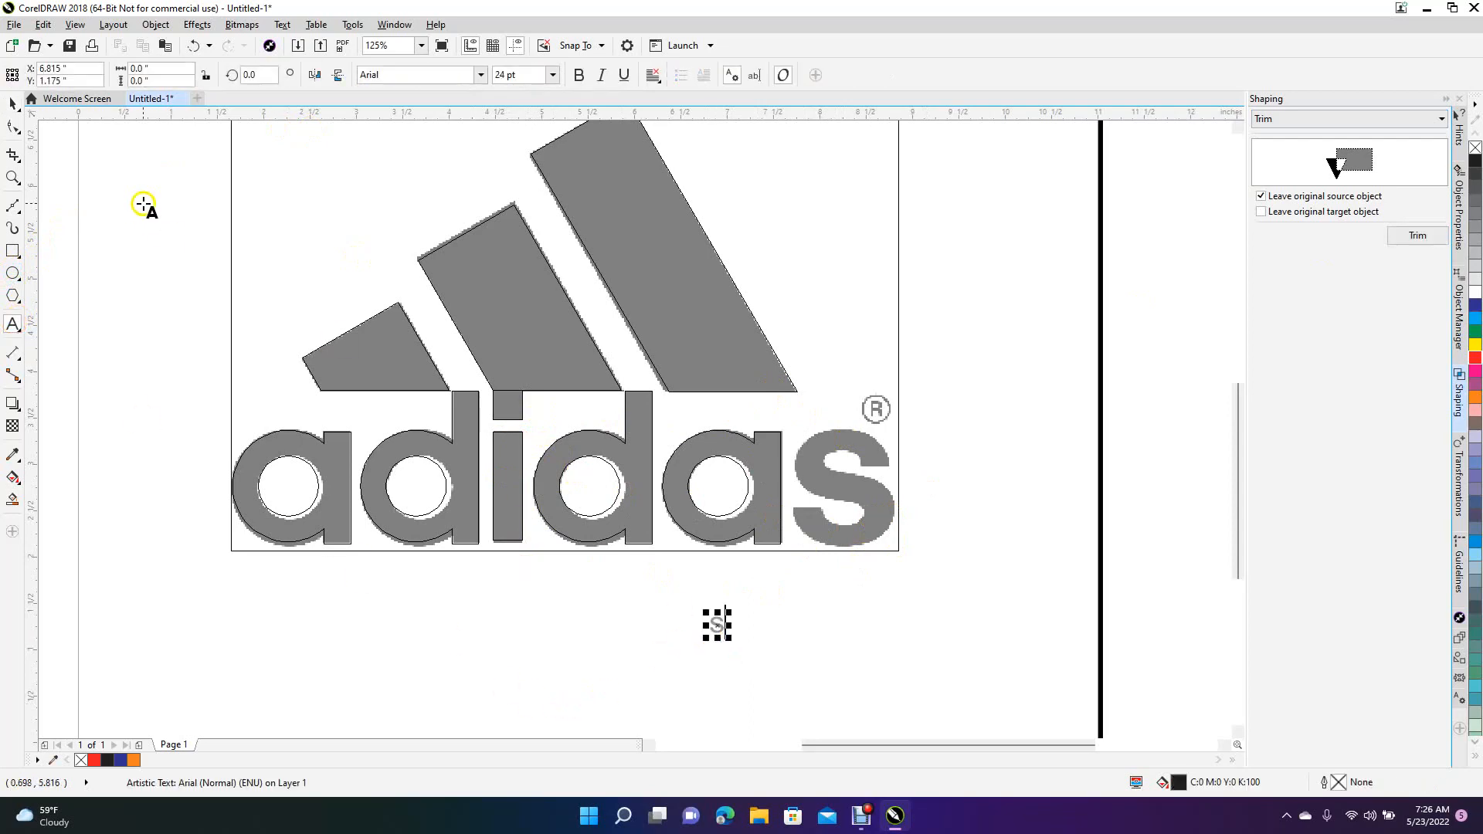
pyautogui.click(13, 103)
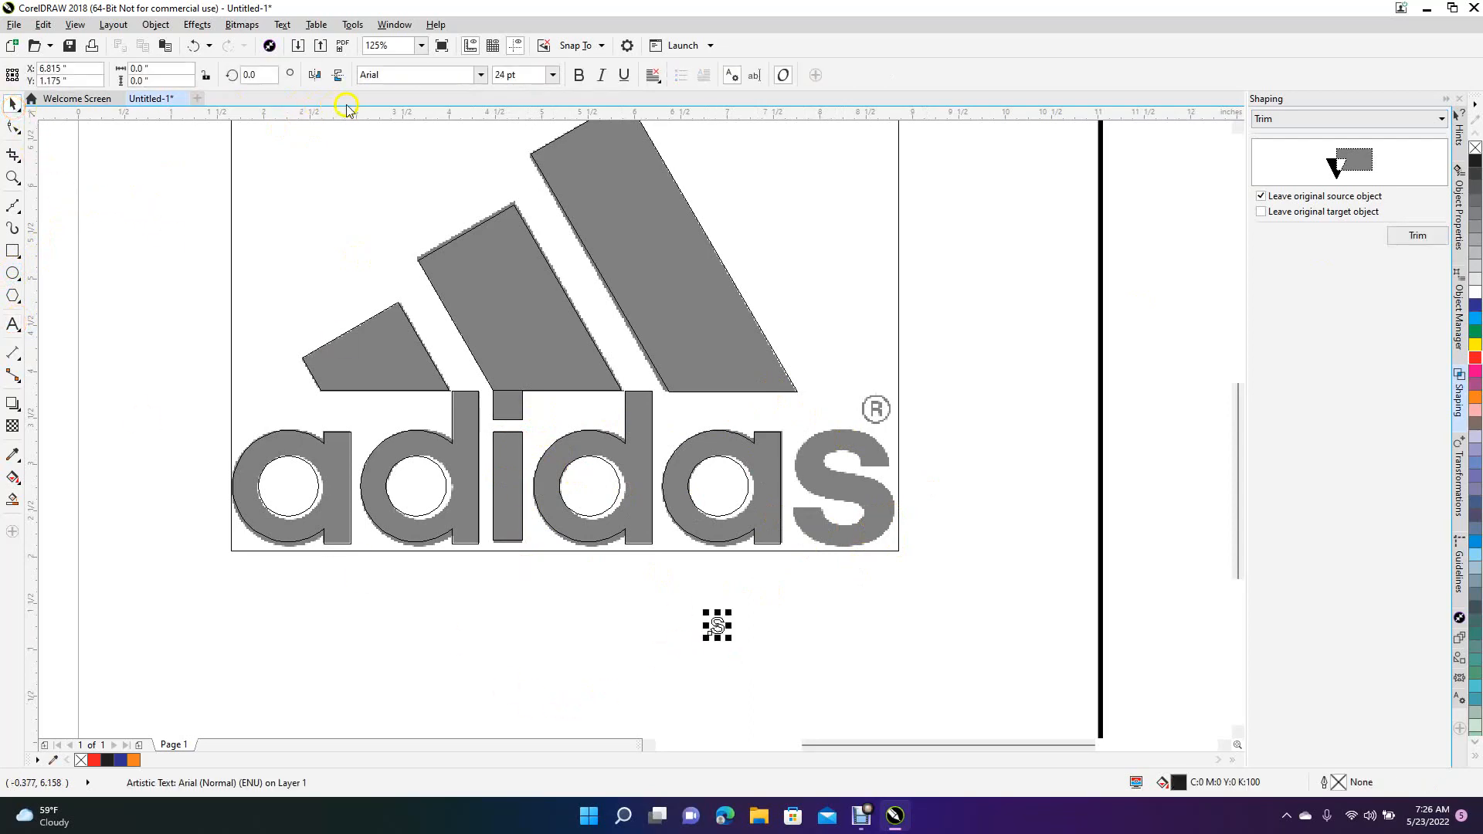
pyautogui.click(479, 75)
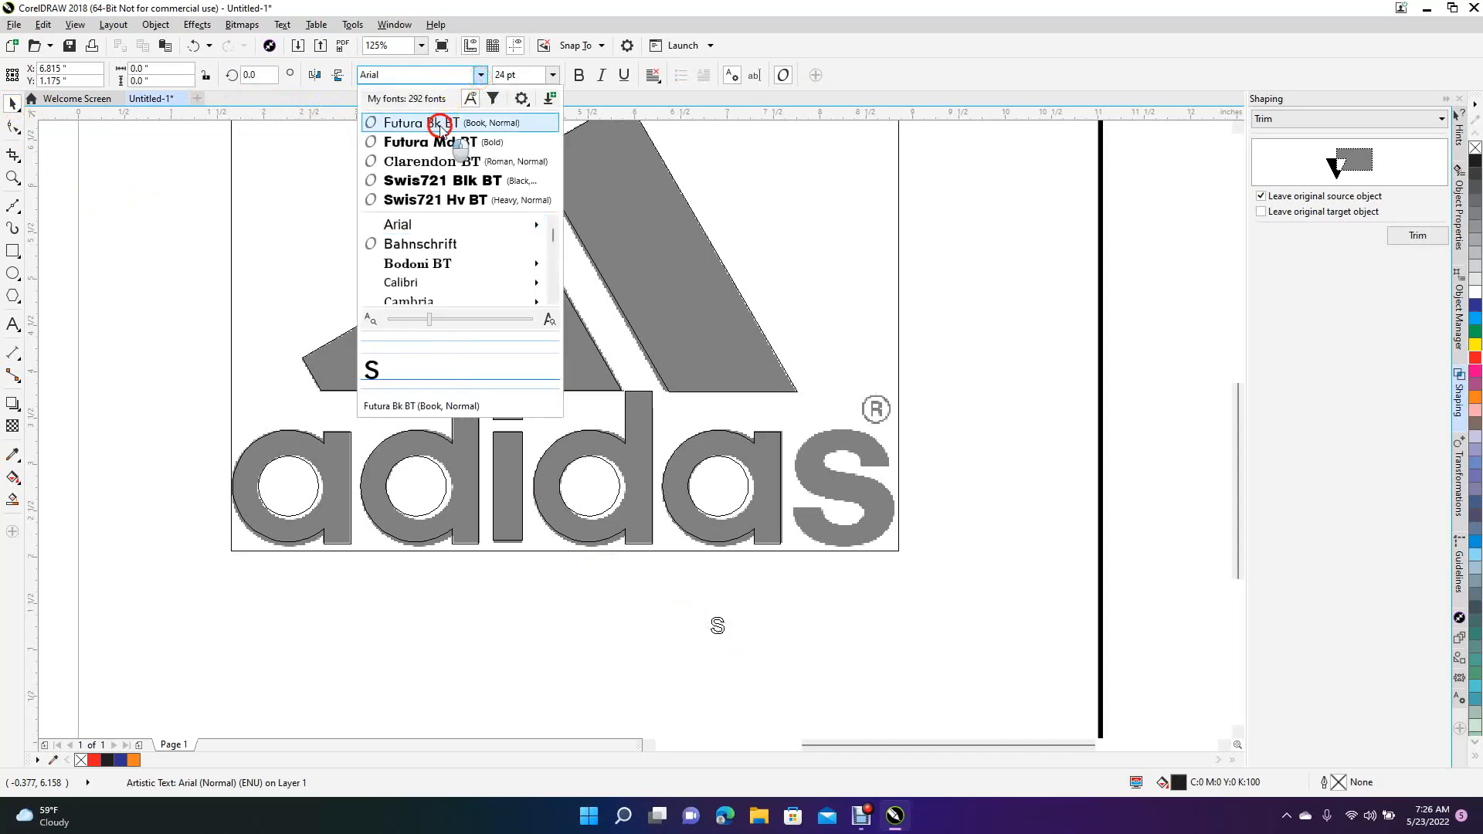
pyautogui.click(439, 123)
pyautogui.moveTo(731, 614); pyautogui.dragTo(771, 551)
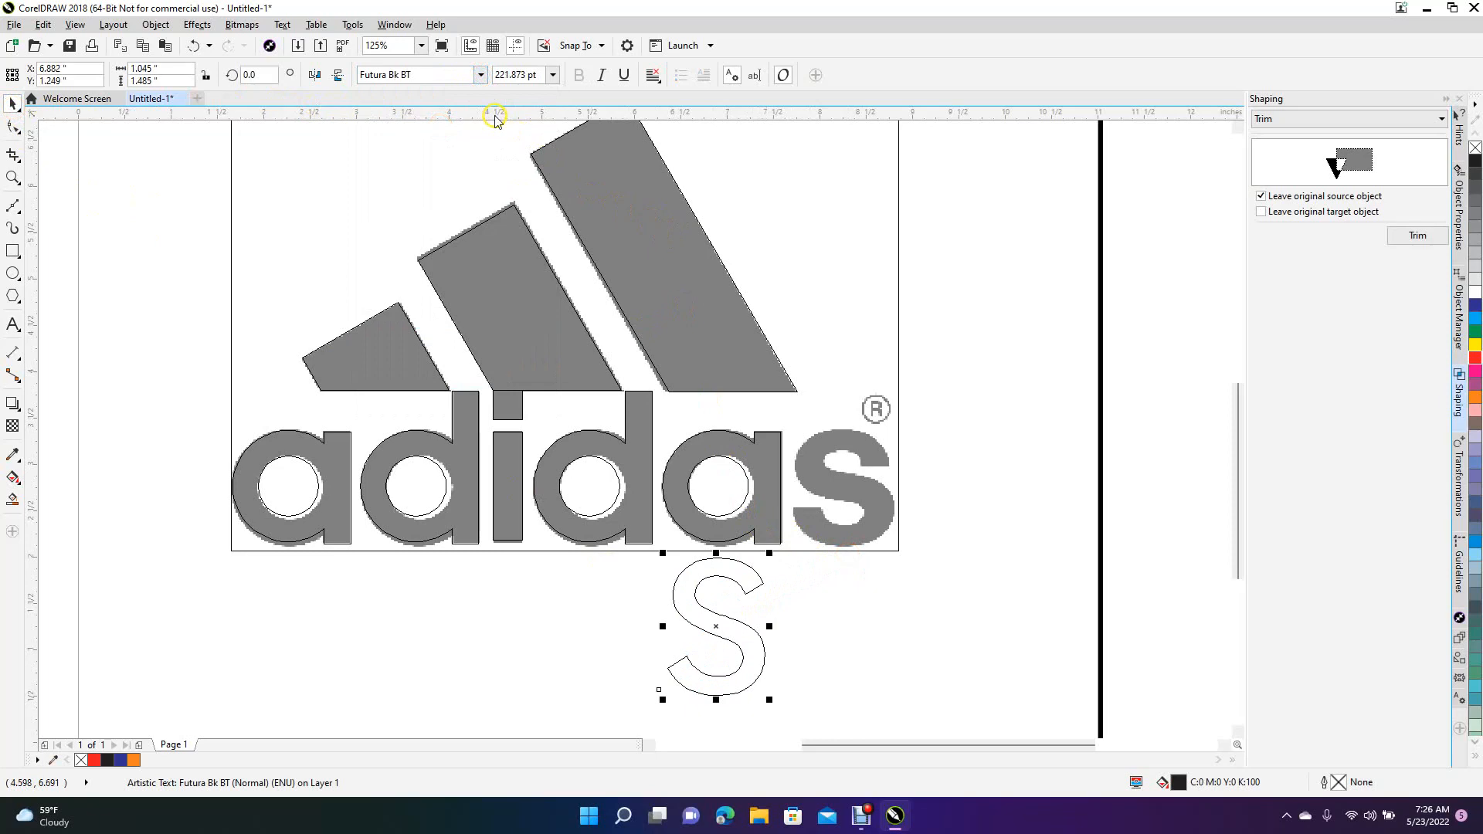
# Step: Change the "S" text's font to Arial and make it bold
pyautogui.click(481, 74)
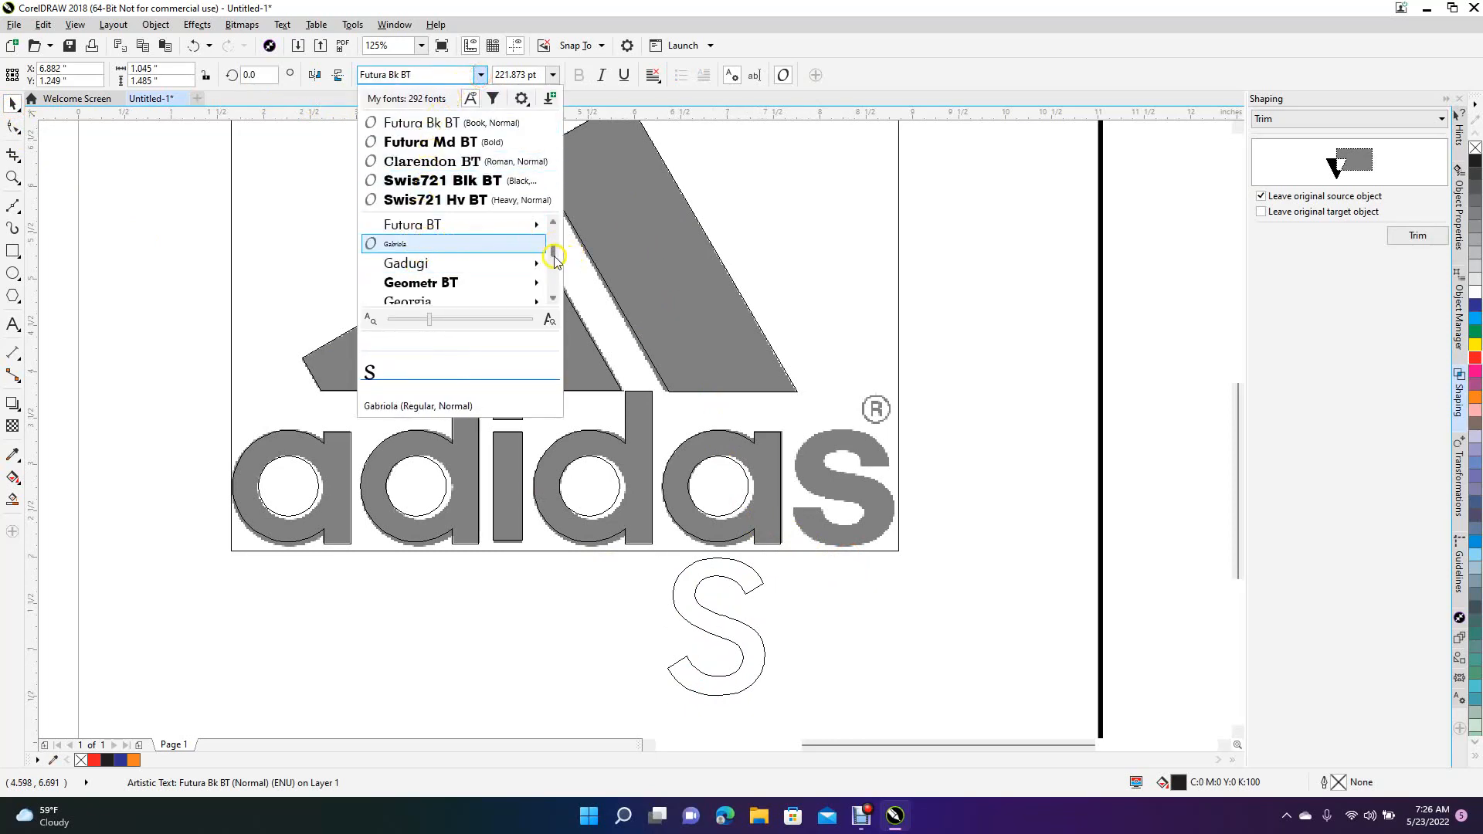
pyautogui.moveTo(554, 256); pyautogui.dragTo(563, 224)
pyautogui.click(464, 239)
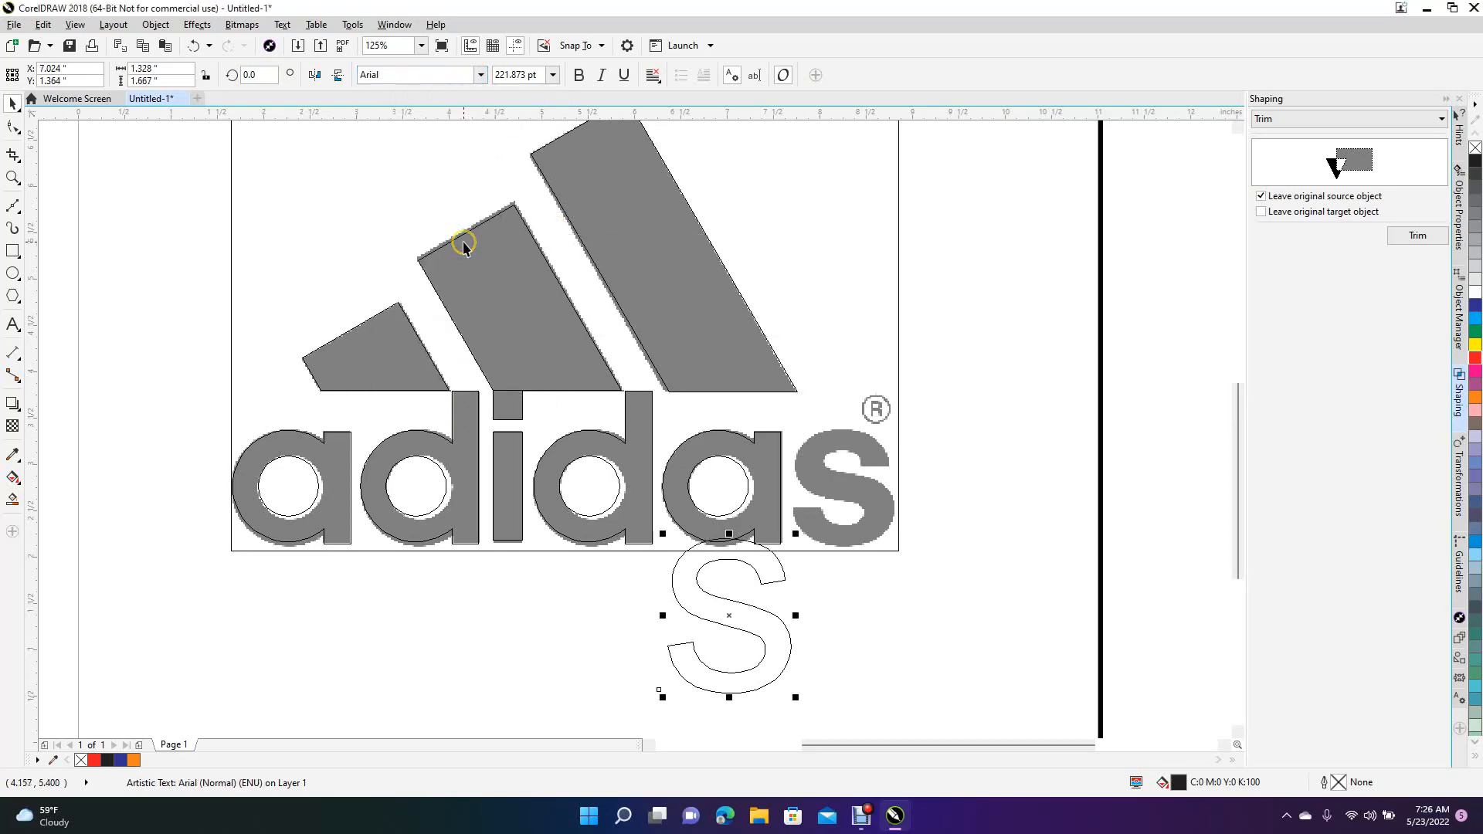
pyautogui.click(580, 76)
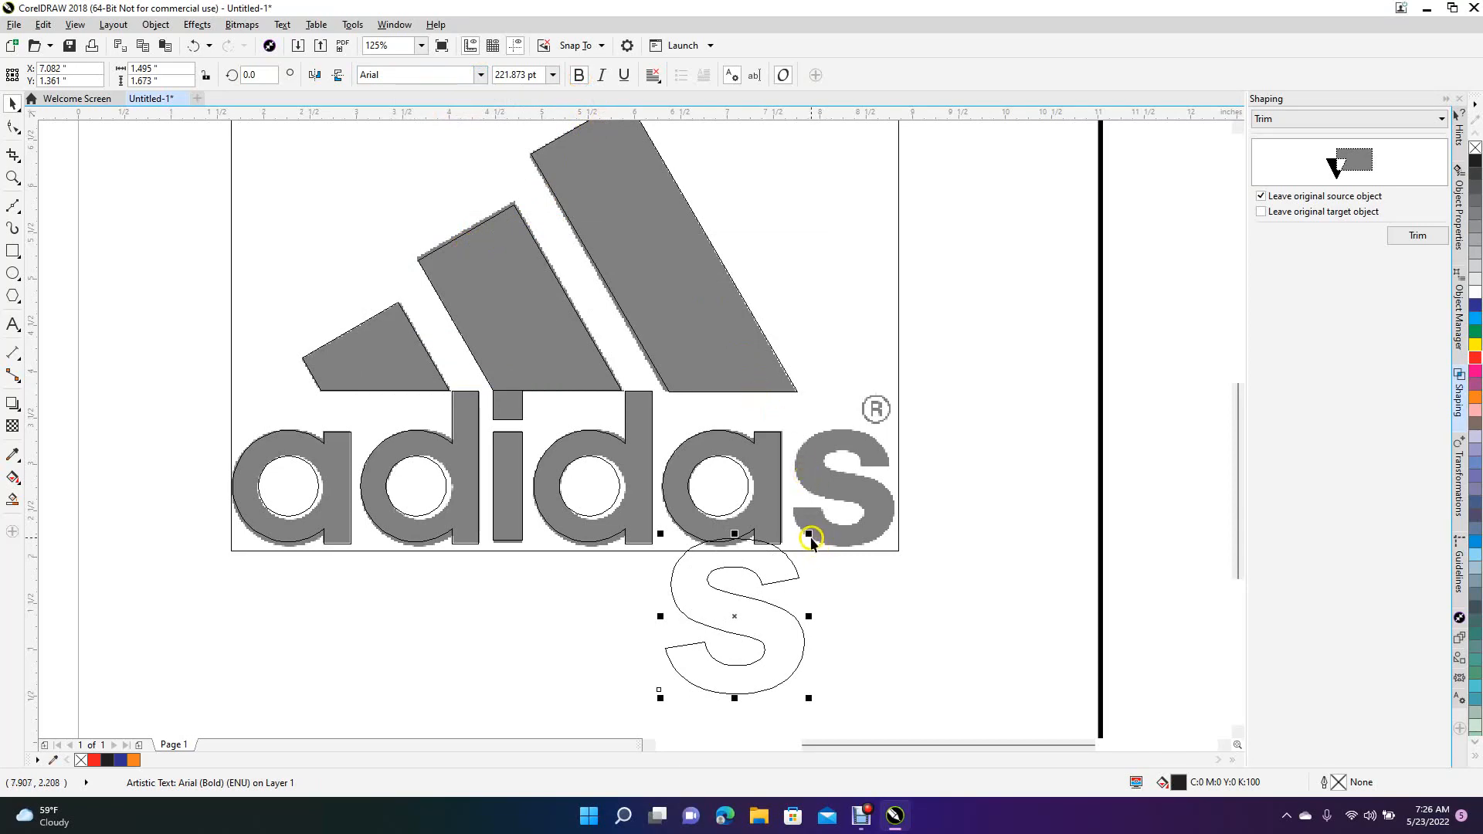
# Step: Shrink the "S", place it over the logo's last letter and stretch it to fit, about 1.09 by 1.24 inches
pyautogui.moveTo(807, 533); pyautogui.dragTo(765, 579)
pyautogui.moveTo(711, 629); pyautogui.dragTo(841, 484)
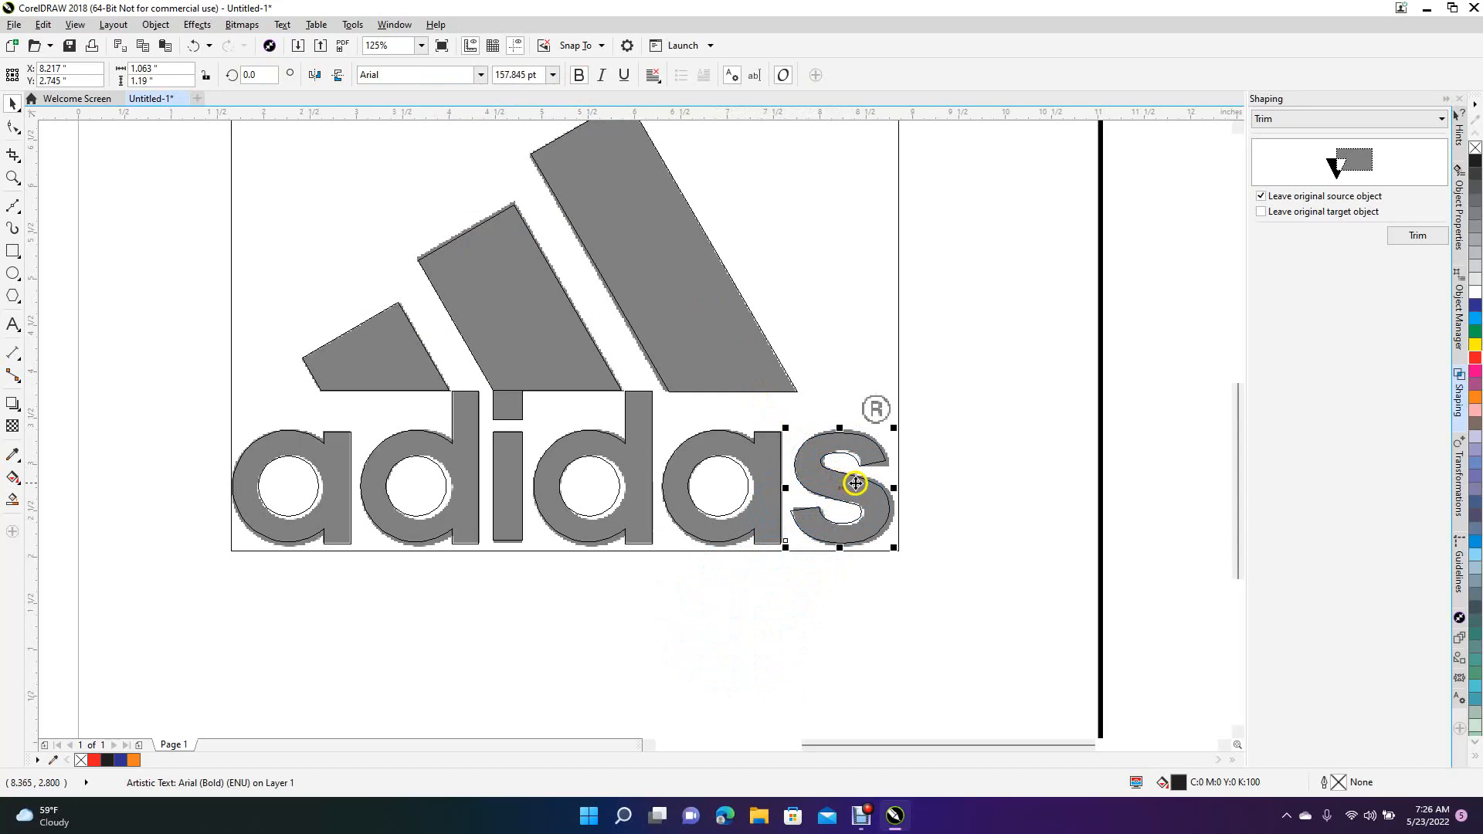
pyautogui.scroll(2, 805, 597)
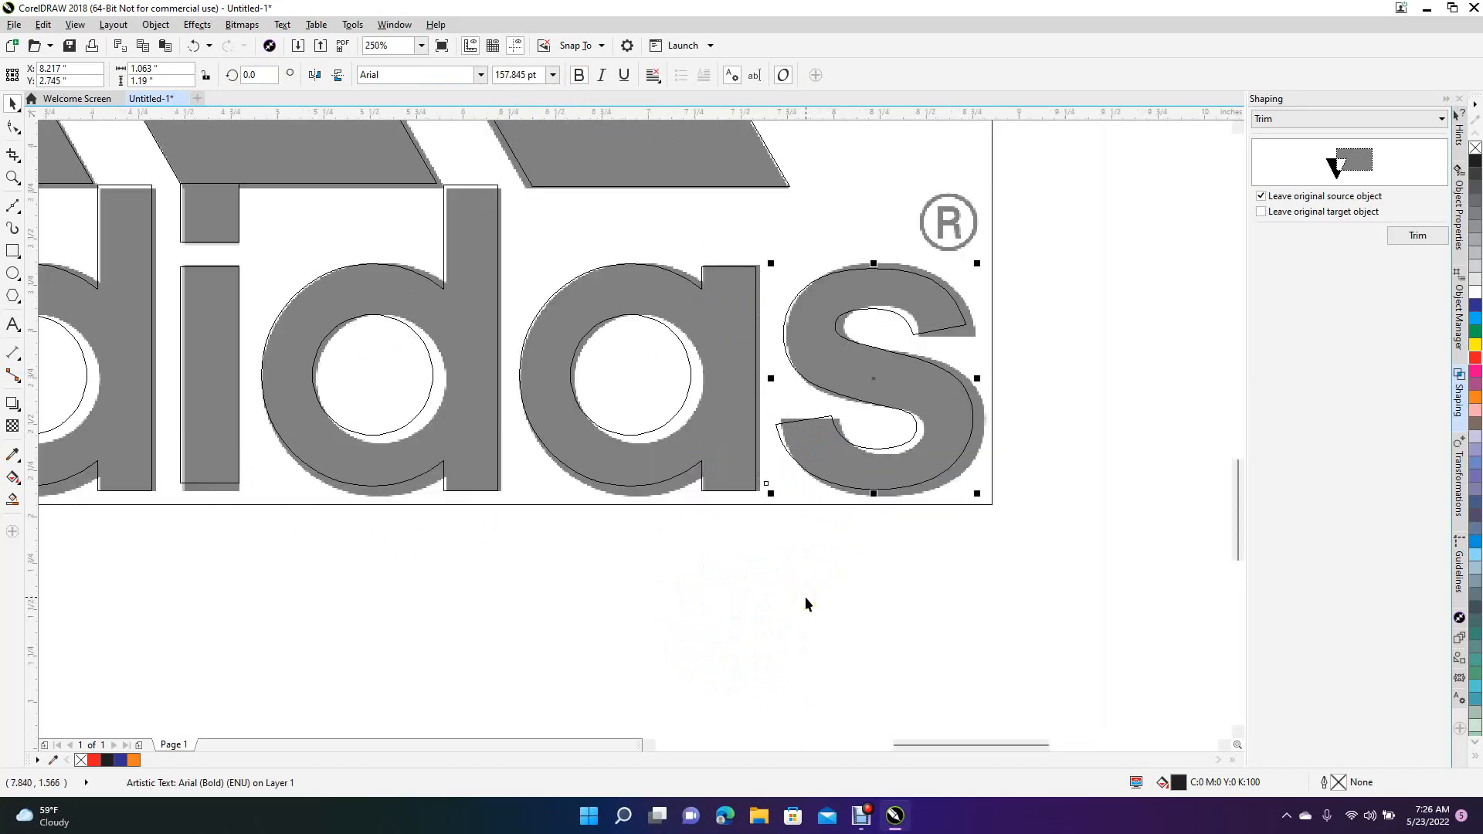
pyautogui.moveTo(768, 377); pyautogui.dragTo(775, 378)
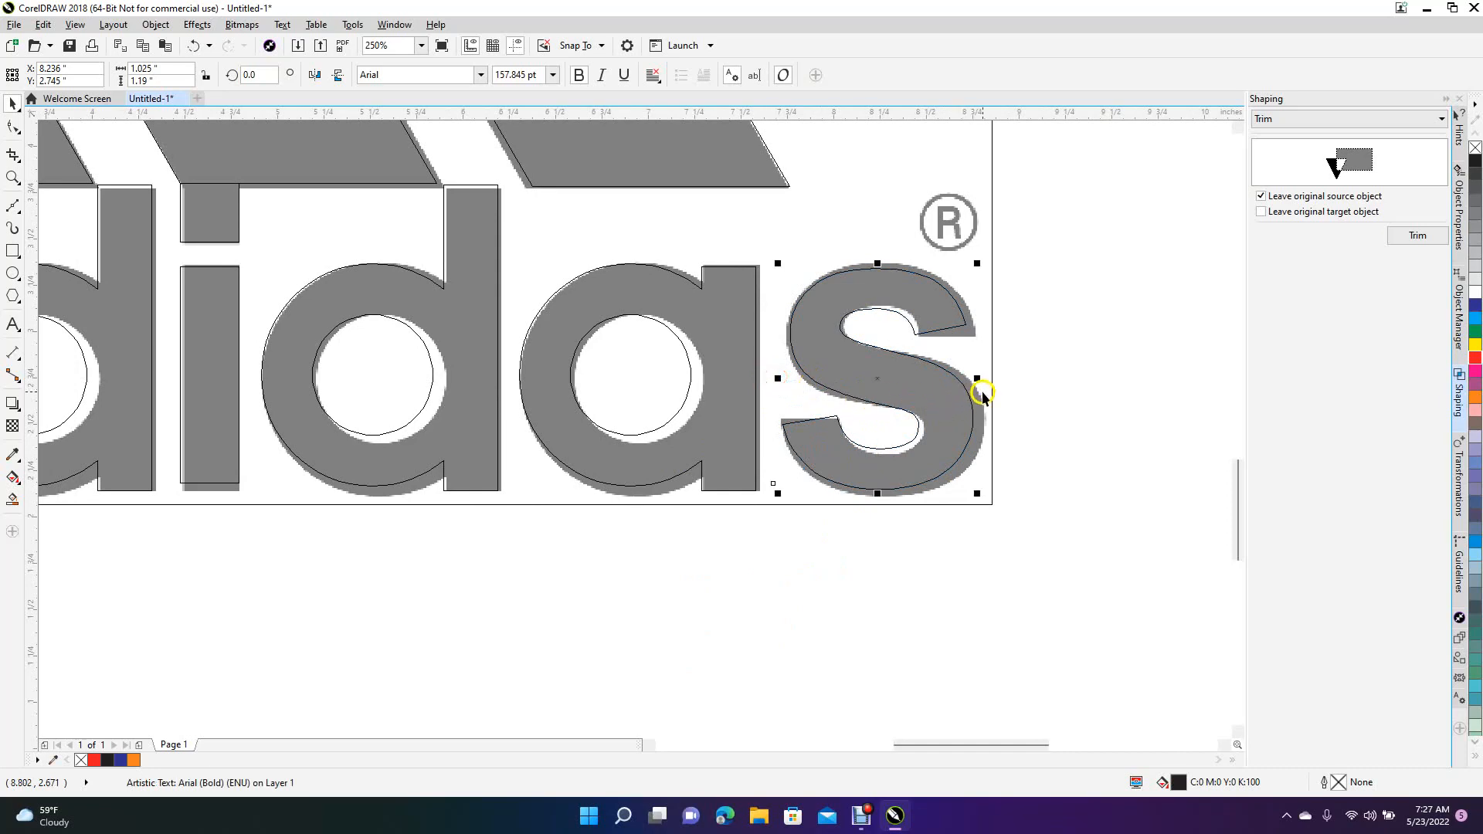
pyautogui.moveTo(977, 381); pyautogui.dragTo(989, 387)
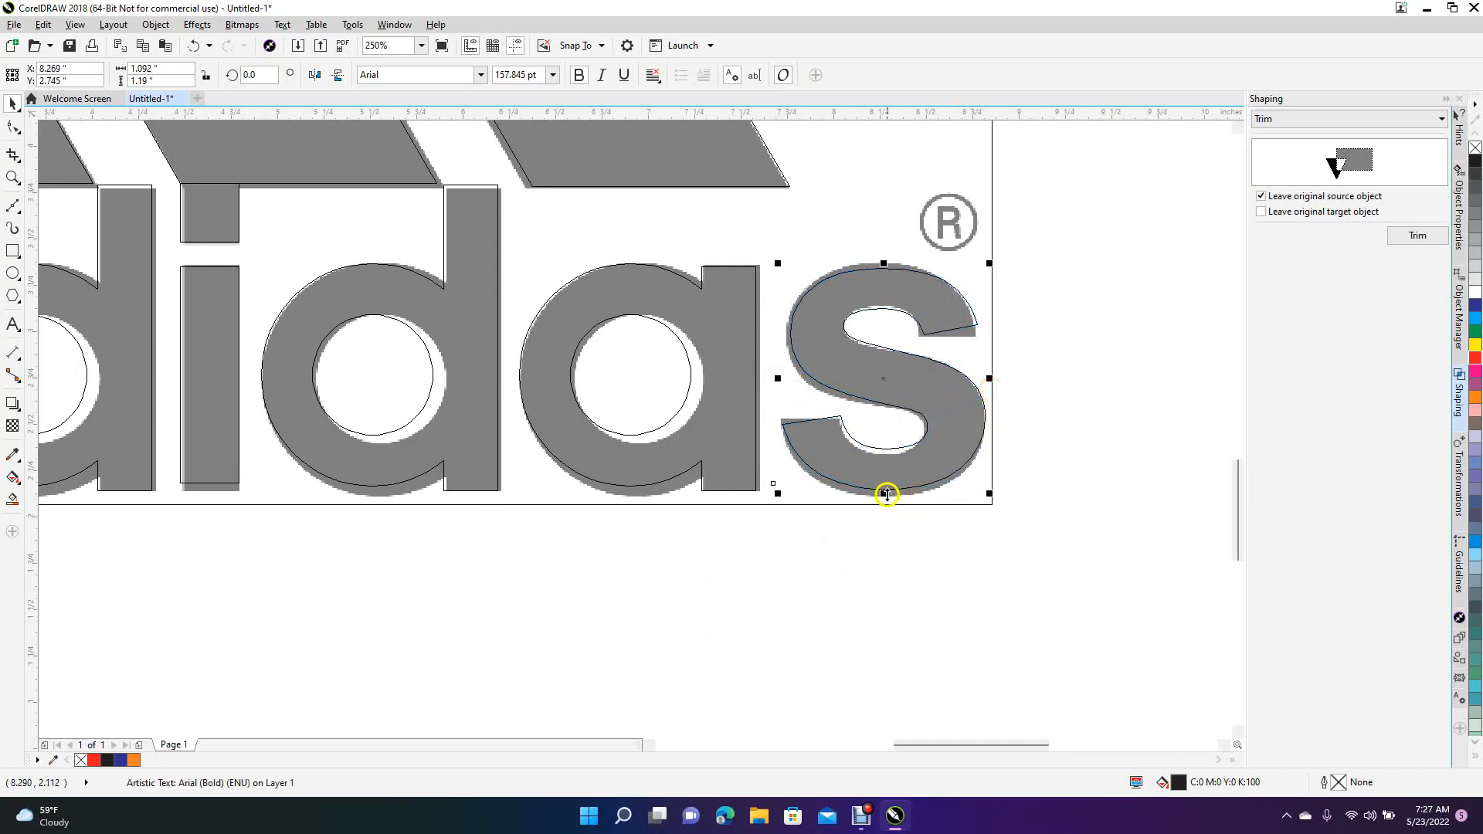
pyautogui.moveTo(884, 489); pyautogui.dragTo(883, 494)
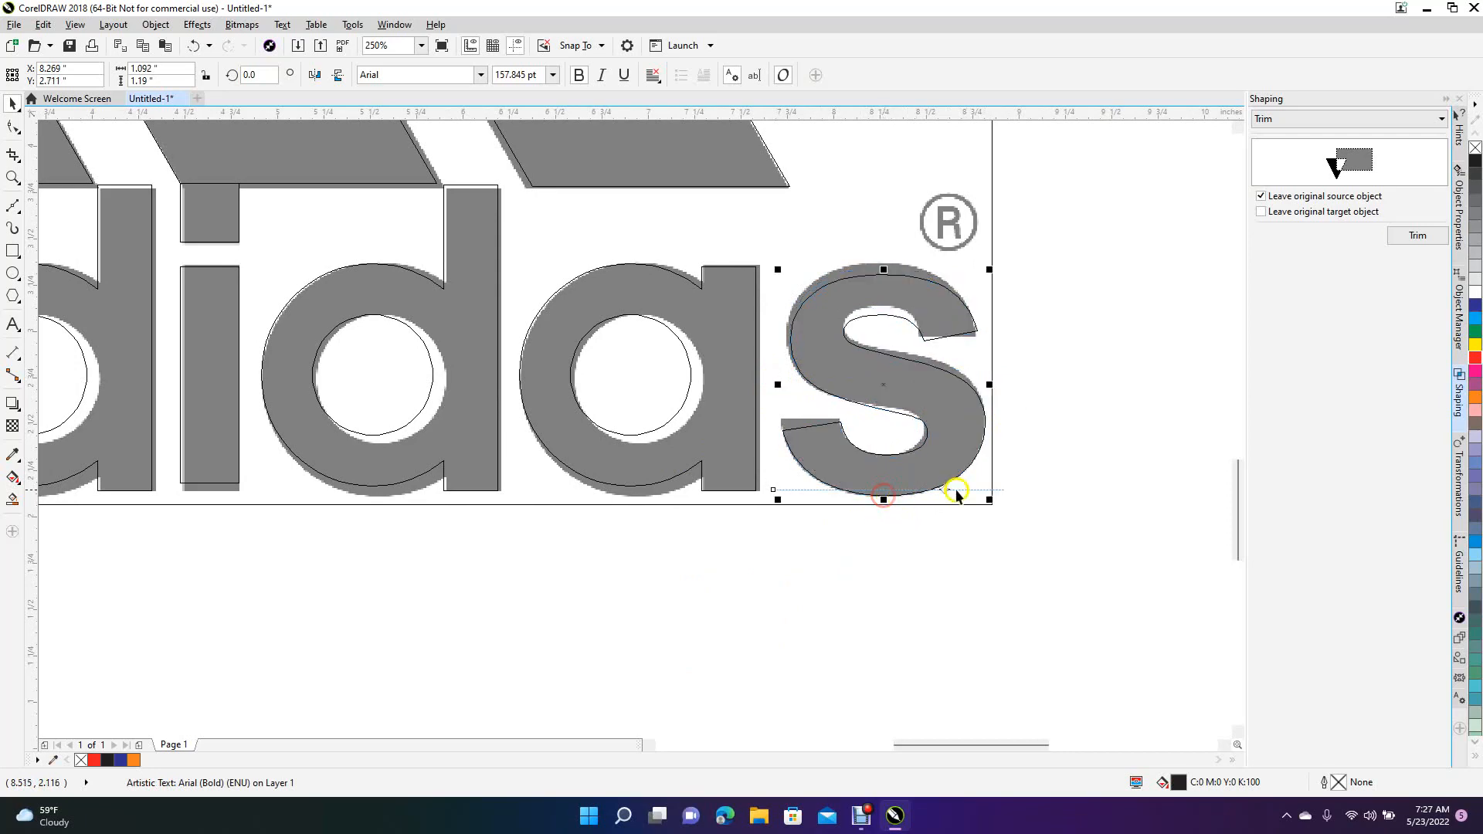
pyautogui.click(1032, 469)
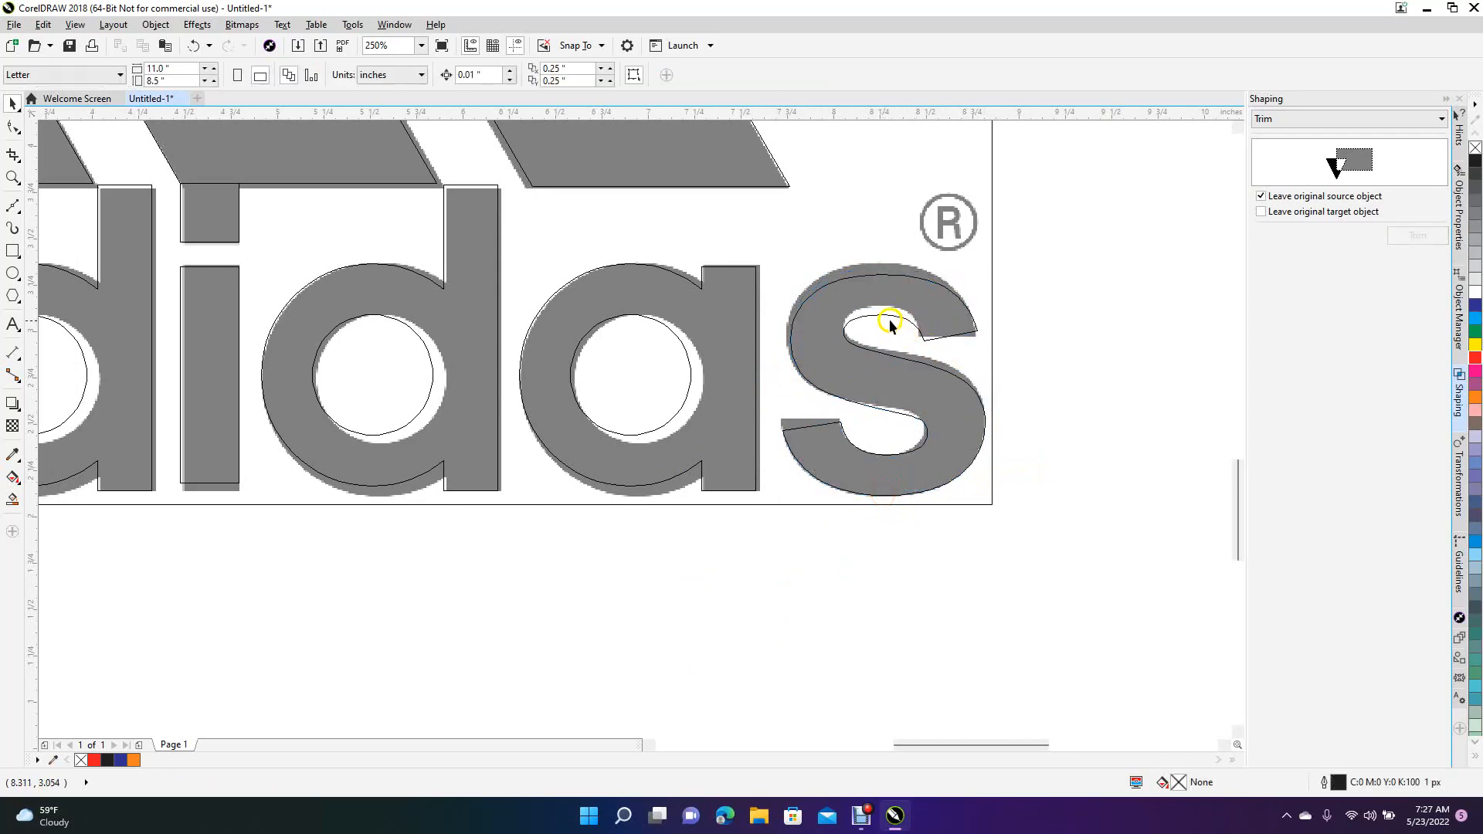
pyautogui.click(889, 321)
pyautogui.moveTo(884, 271); pyautogui.dragTo(881, 261)
pyautogui.click(1103, 389)
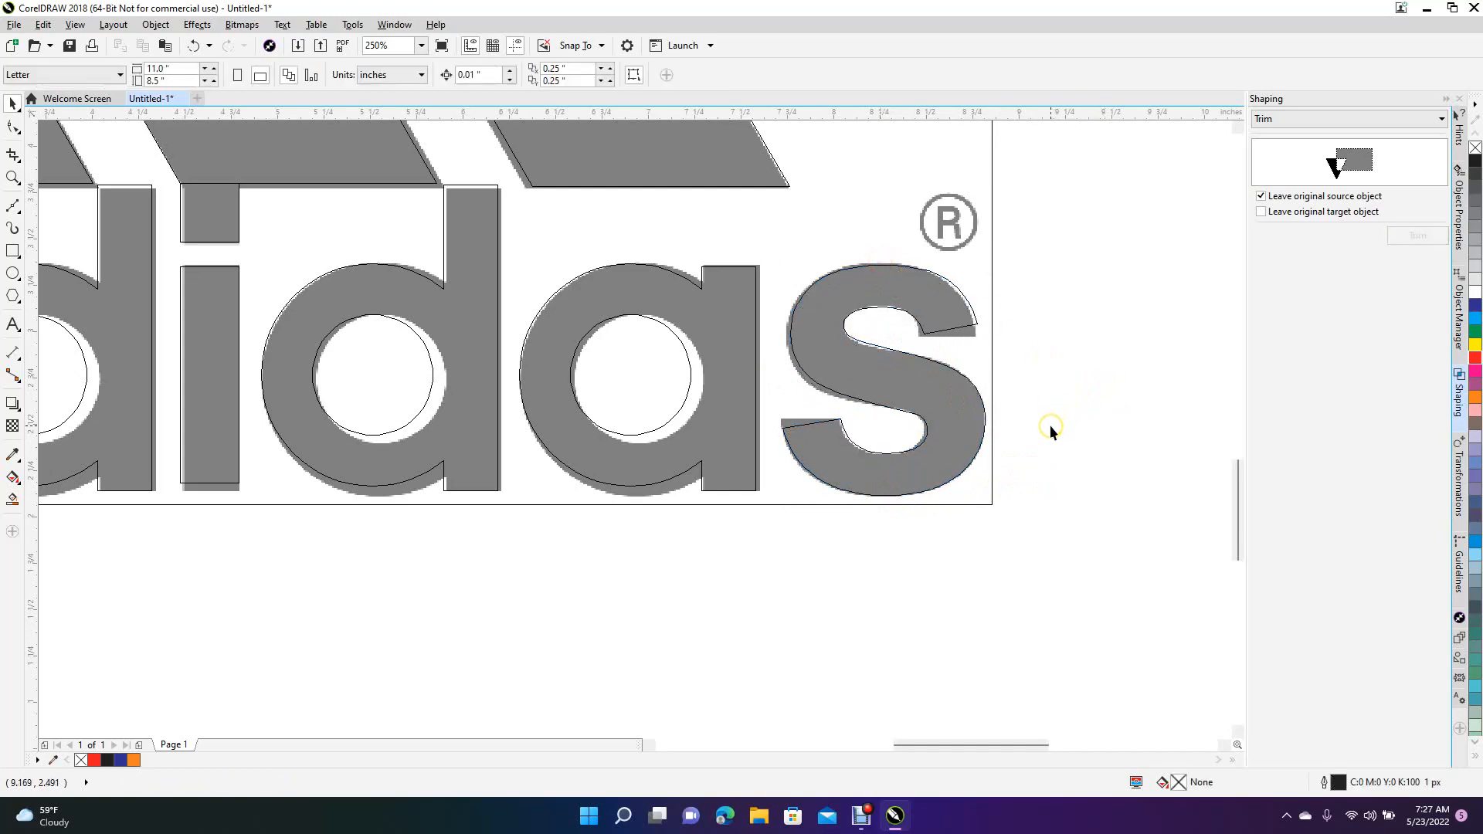
# Step: Convert the fitted "S" text to curves
pyautogui.click(849, 397)
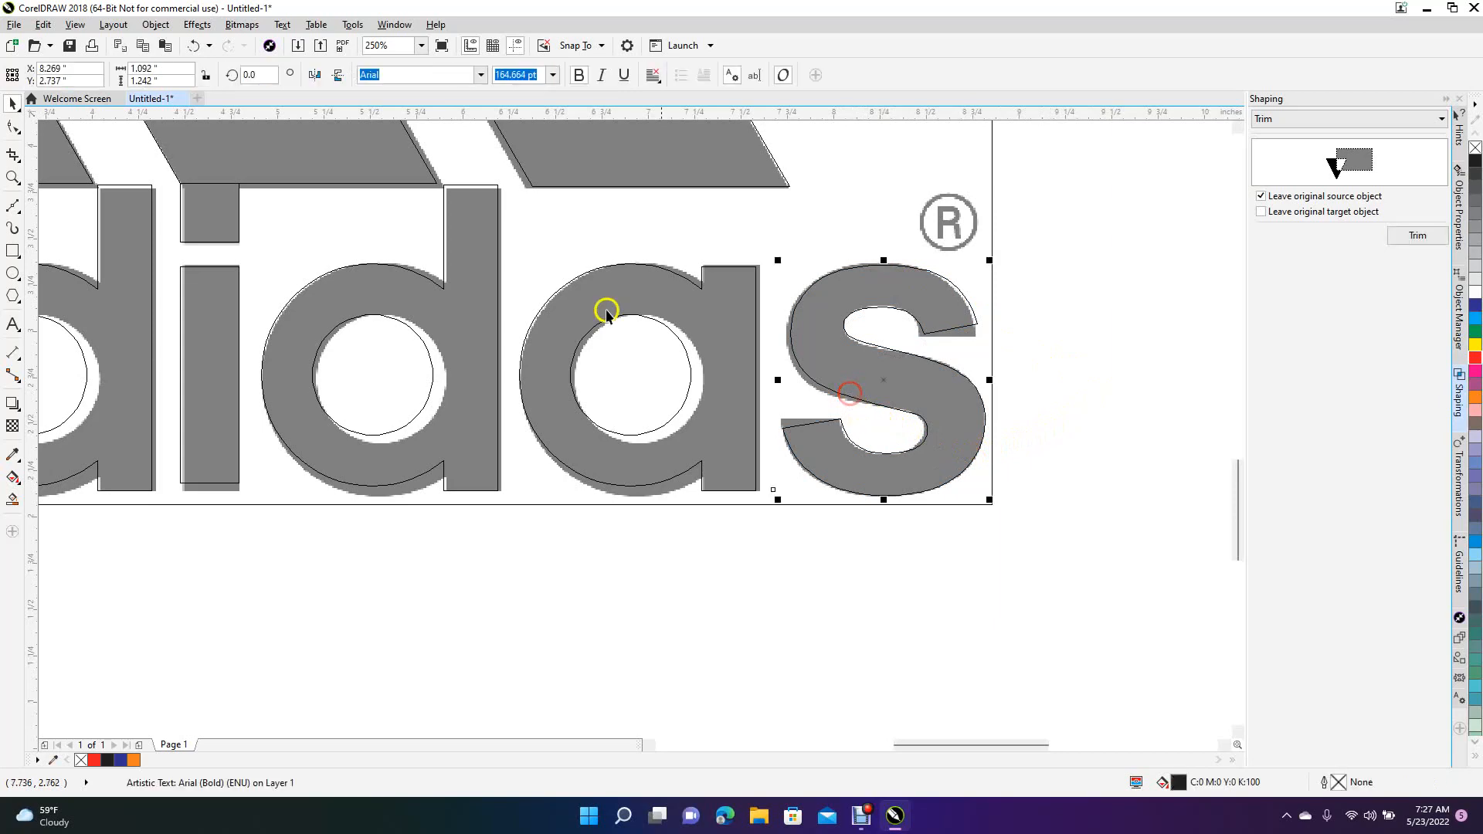
pyautogui.click(155, 24)
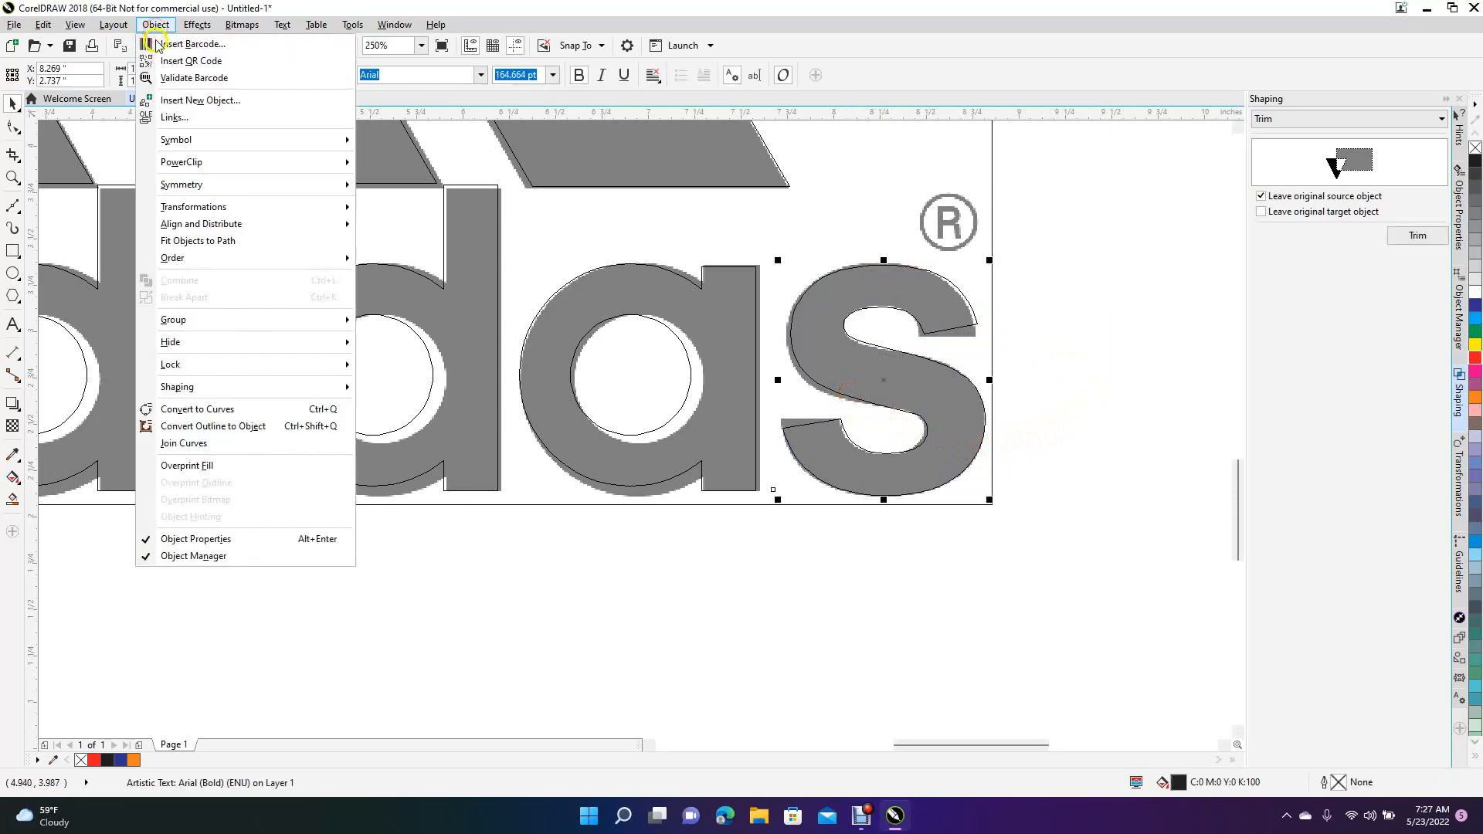
pyautogui.click(206, 410)
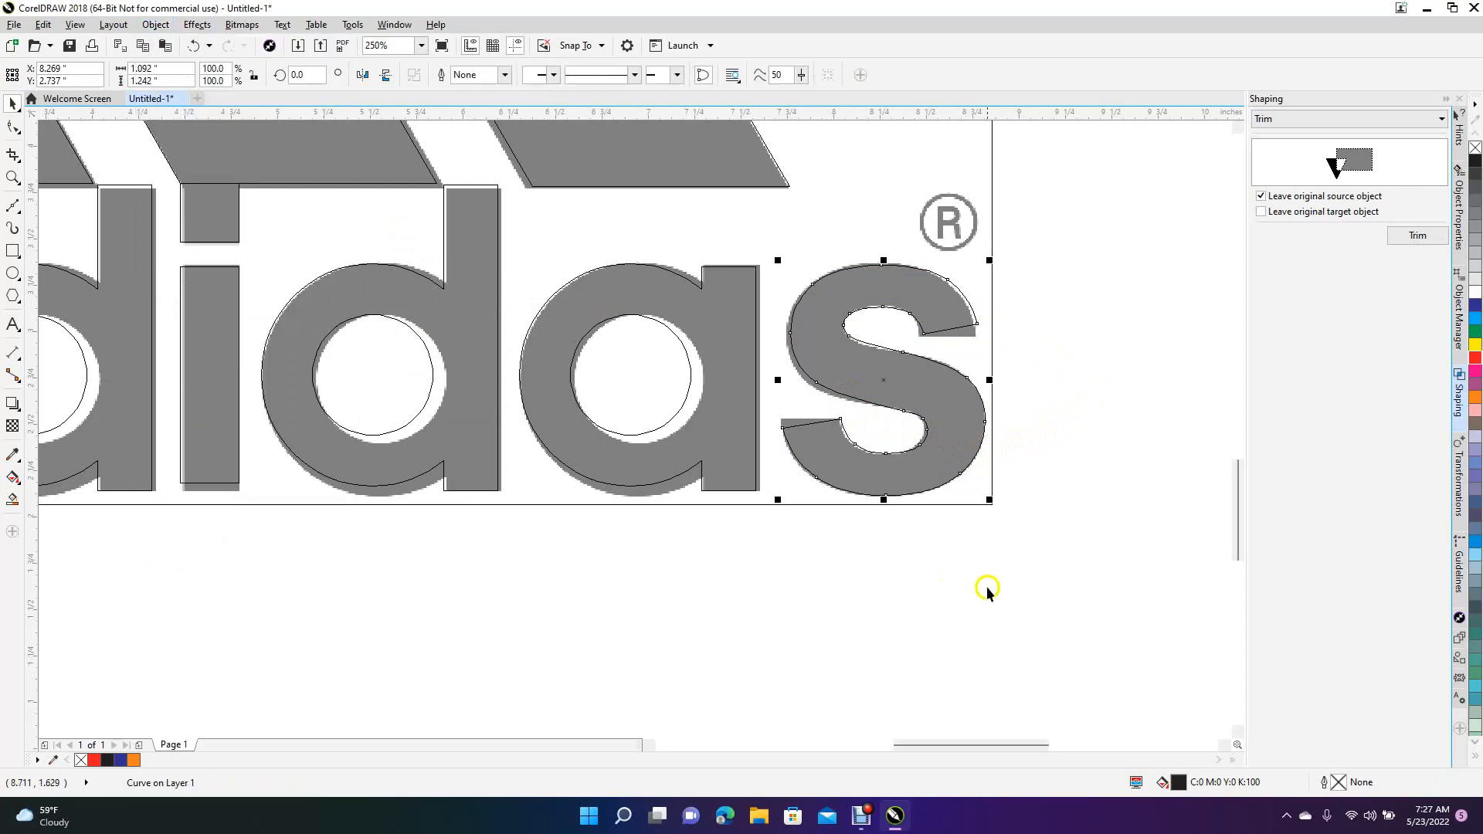
pyautogui.click(1012, 587)
# Step: Draw a closed straight-sided Bézier patch about 0.32 by 0.16 inches squaring off the lower terminal of the "s"
pyautogui.scroll(2, 785, 637)
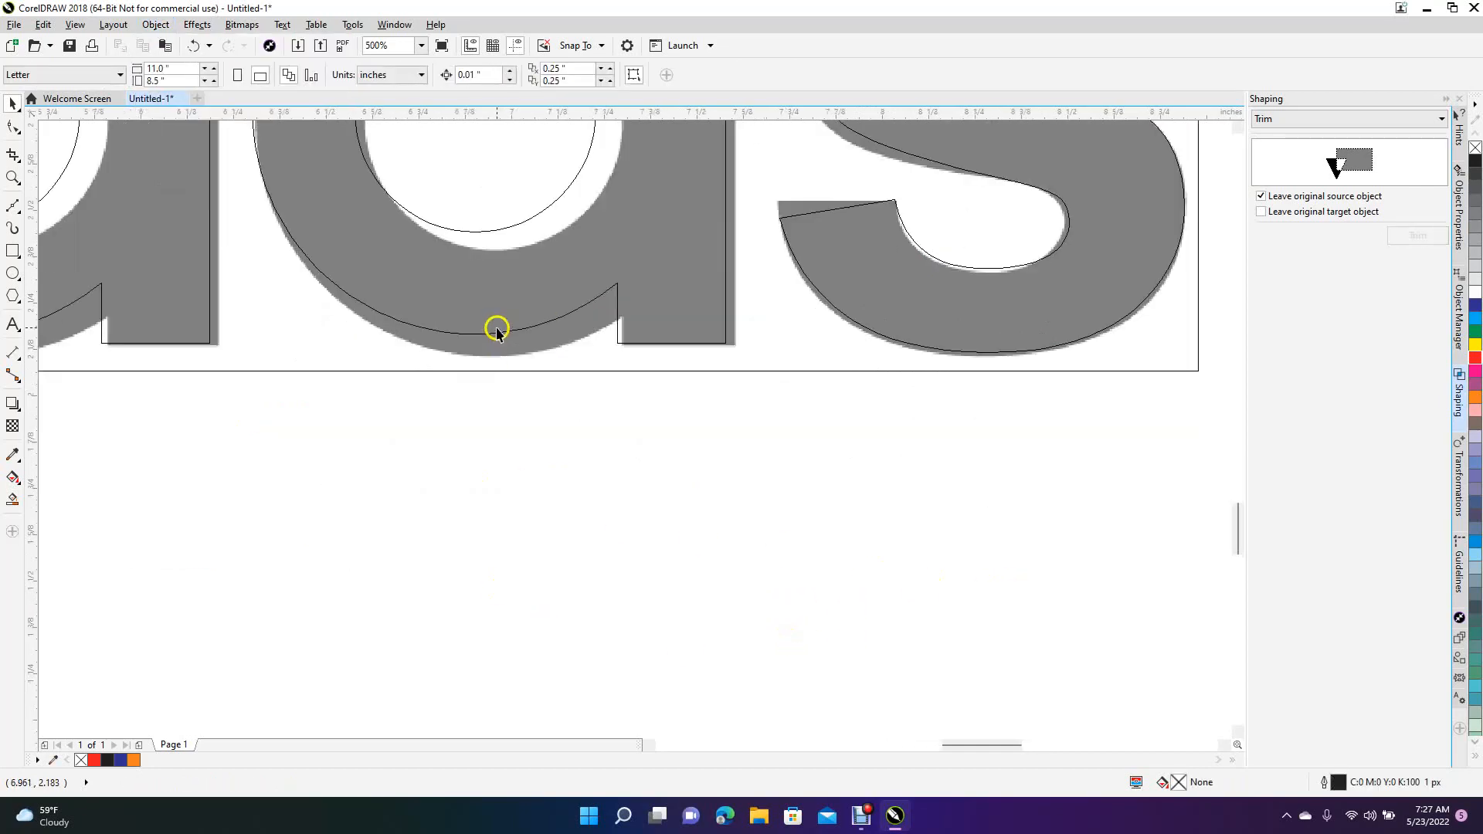
pyautogui.click(12, 206)
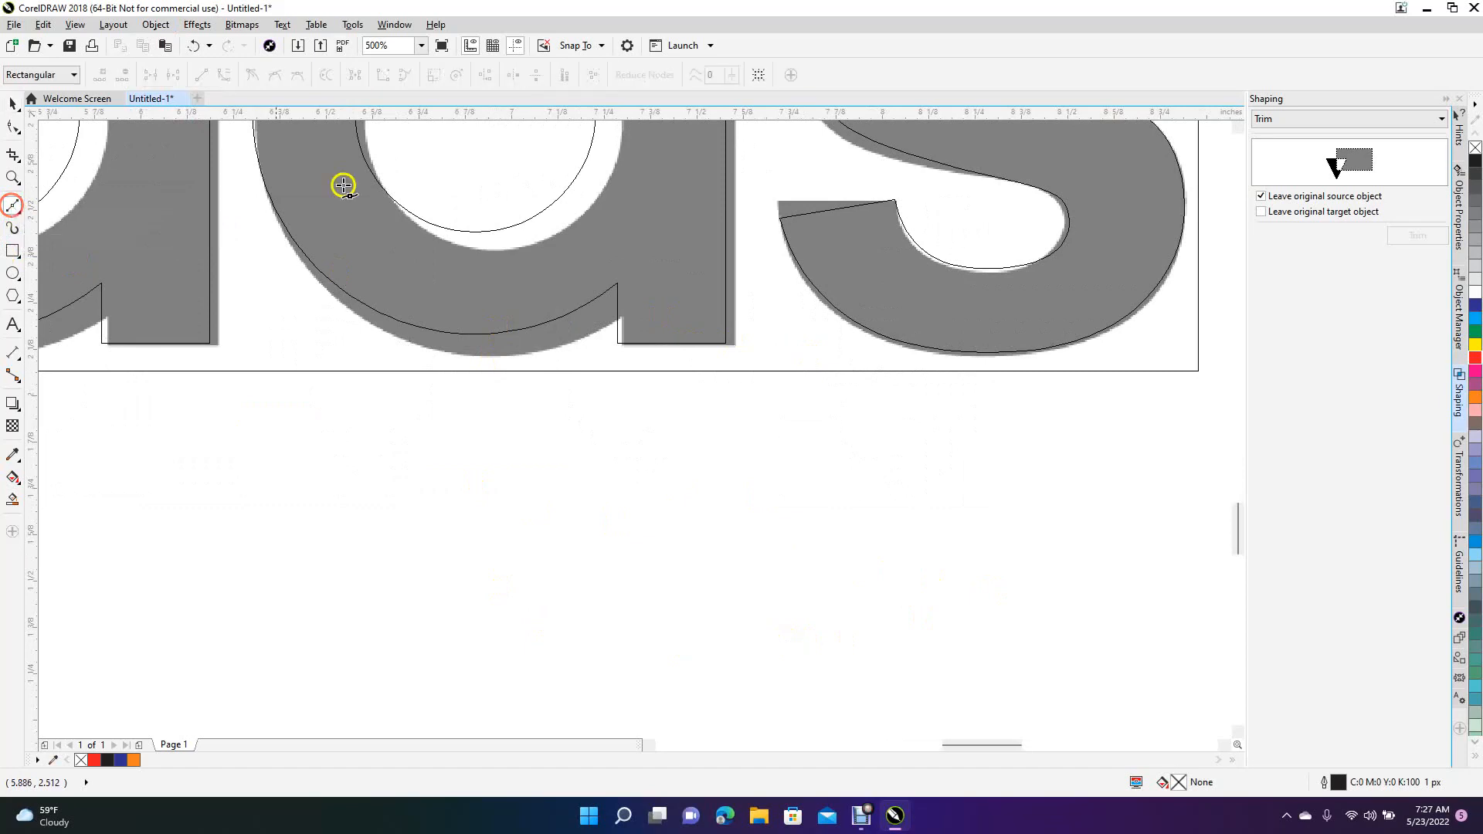
pyautogui.click(895, 201)
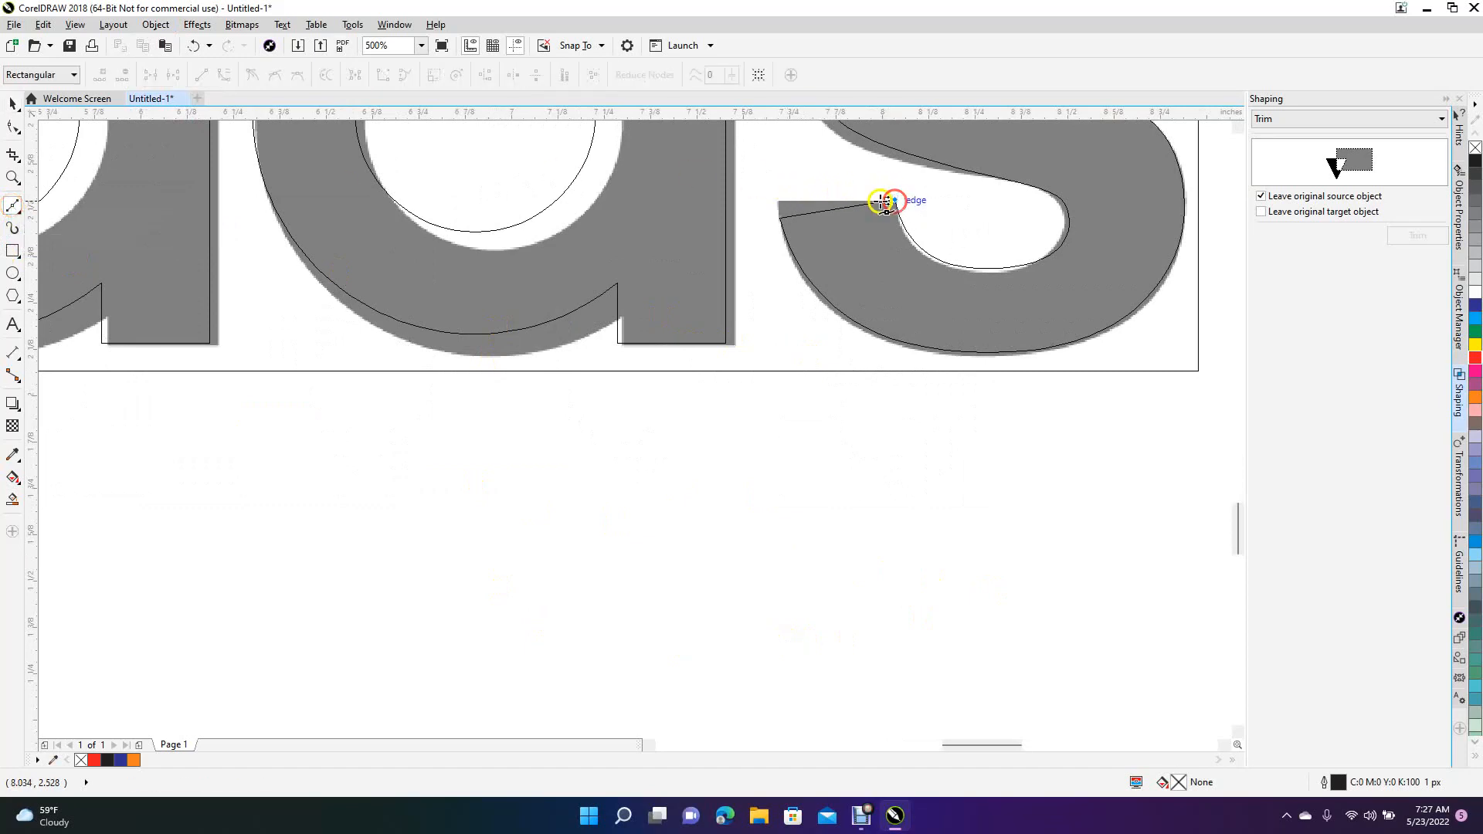
pyautogui.click(779, 202)
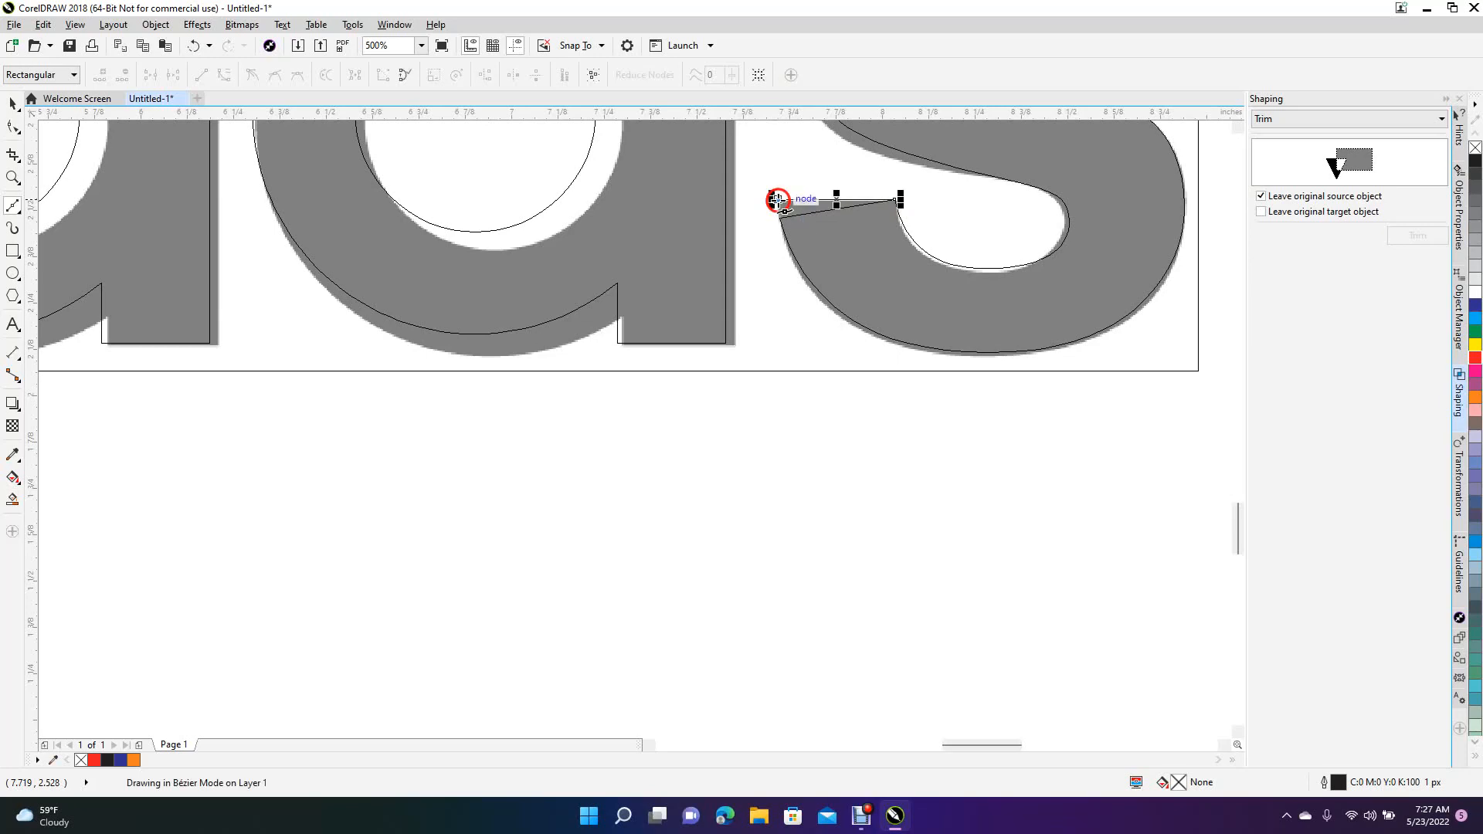
pyautogui.moveTo(781, 221); pyautogui.dragTo(822, 261)
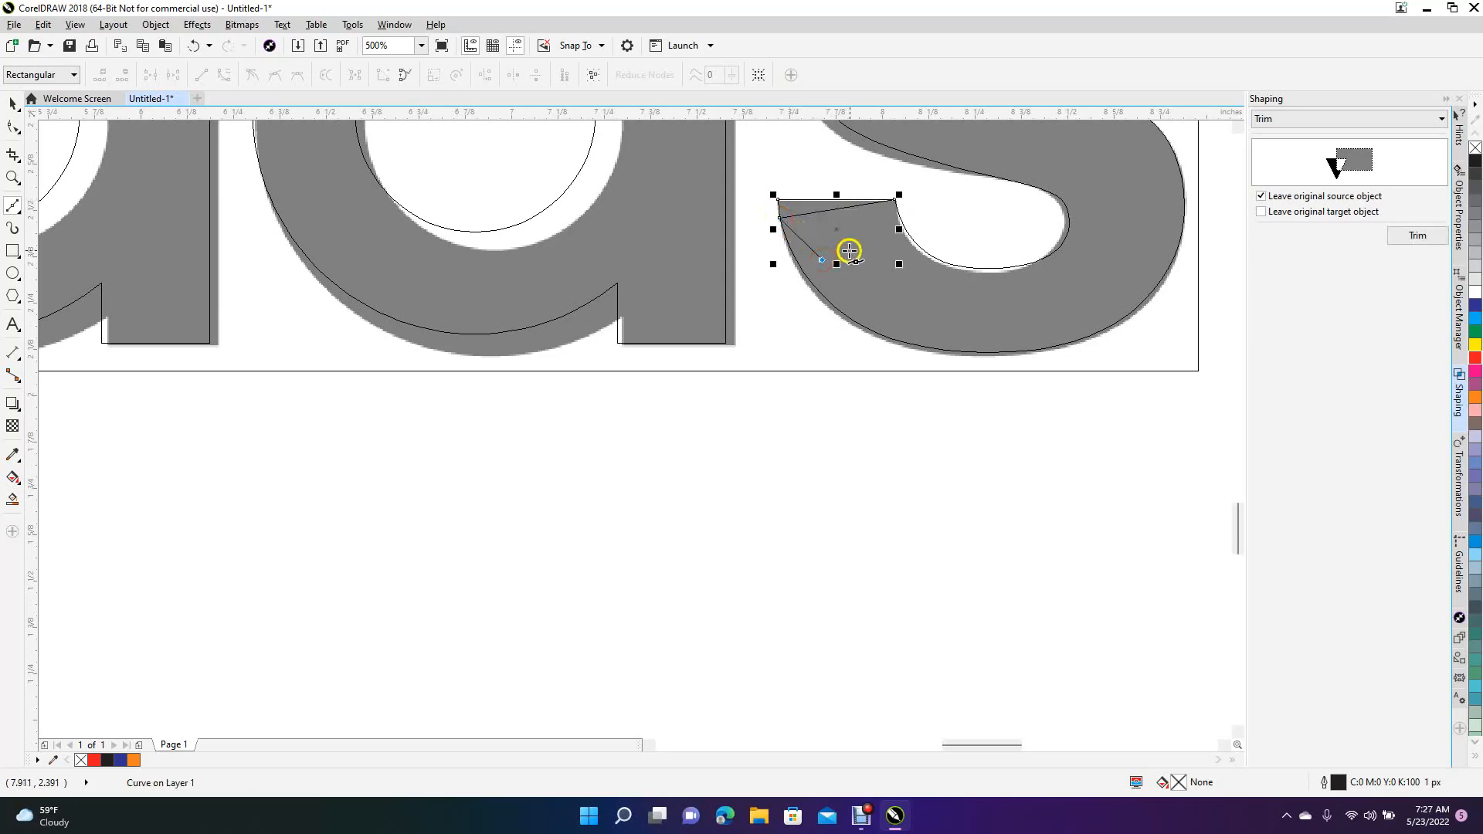
pyautogui.click(878, 235)
pyautogui.click(895, 201)
pyautogui.click(9, 103)
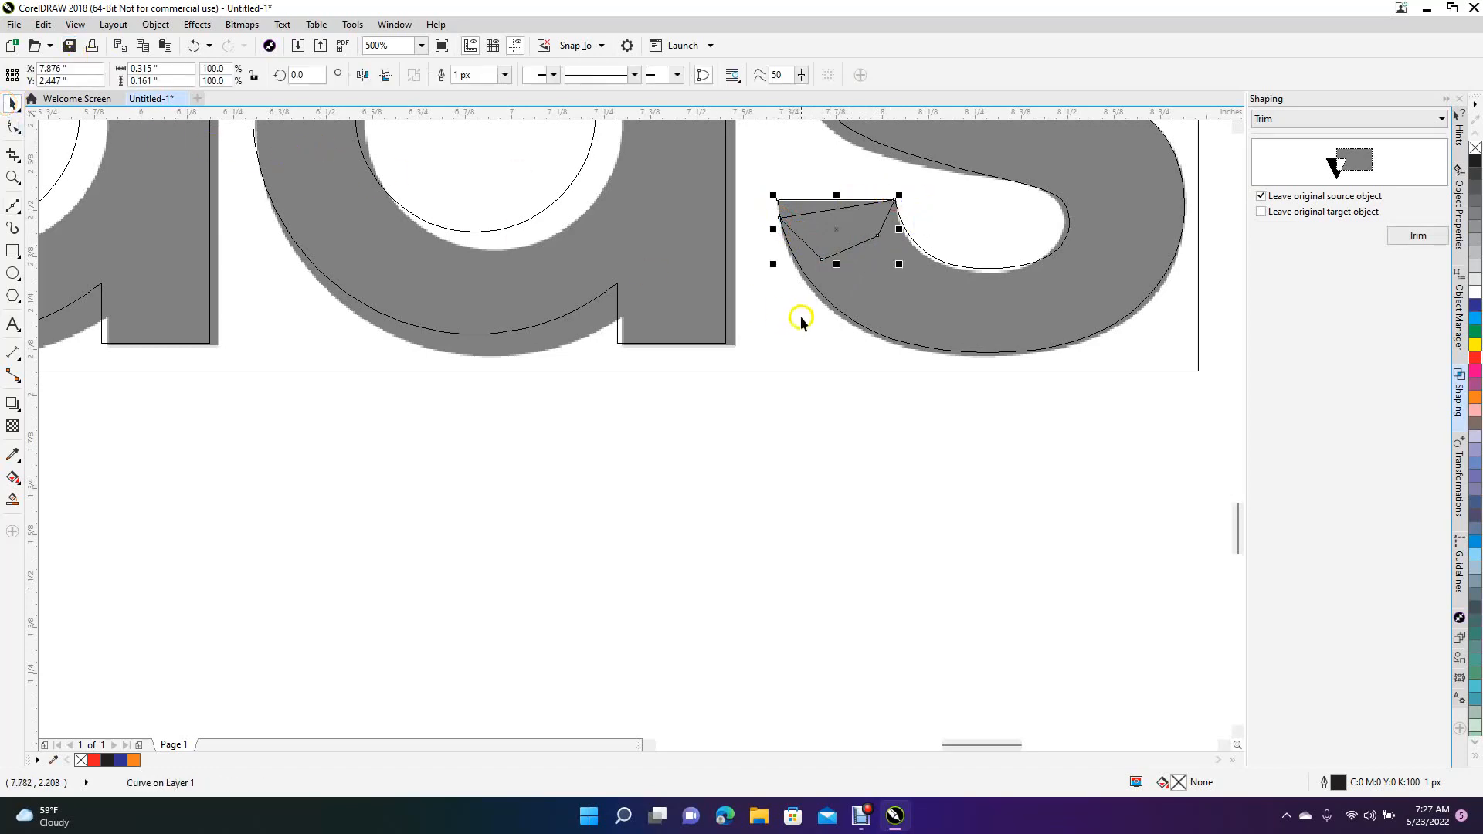
# Step: Weld the patch on the lower terminal to the "s" curve
pyautogui.click(1294, 120)
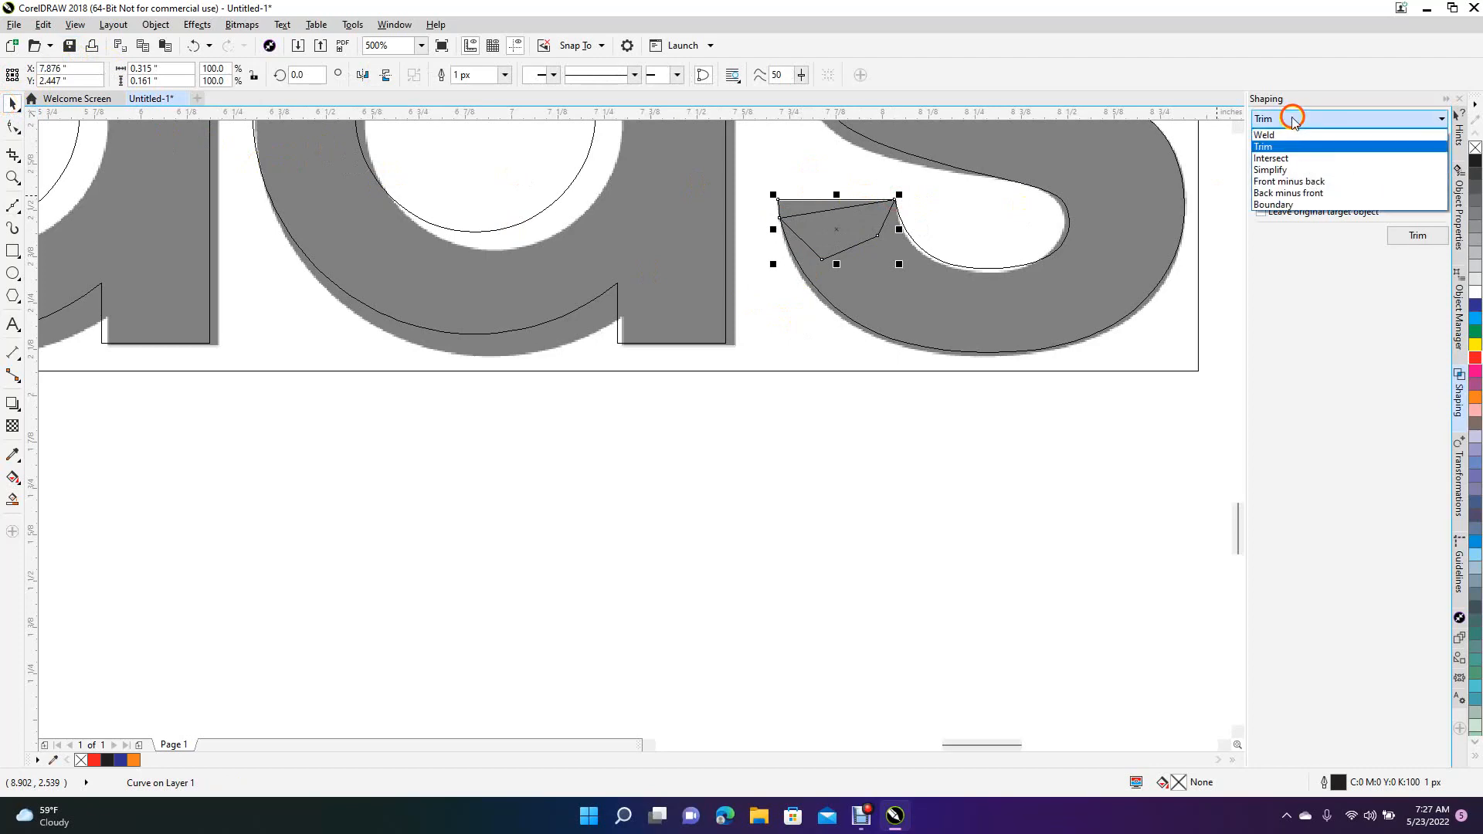
pyautogui.click(1285, 135)
pyautogui.click(1410, 236)
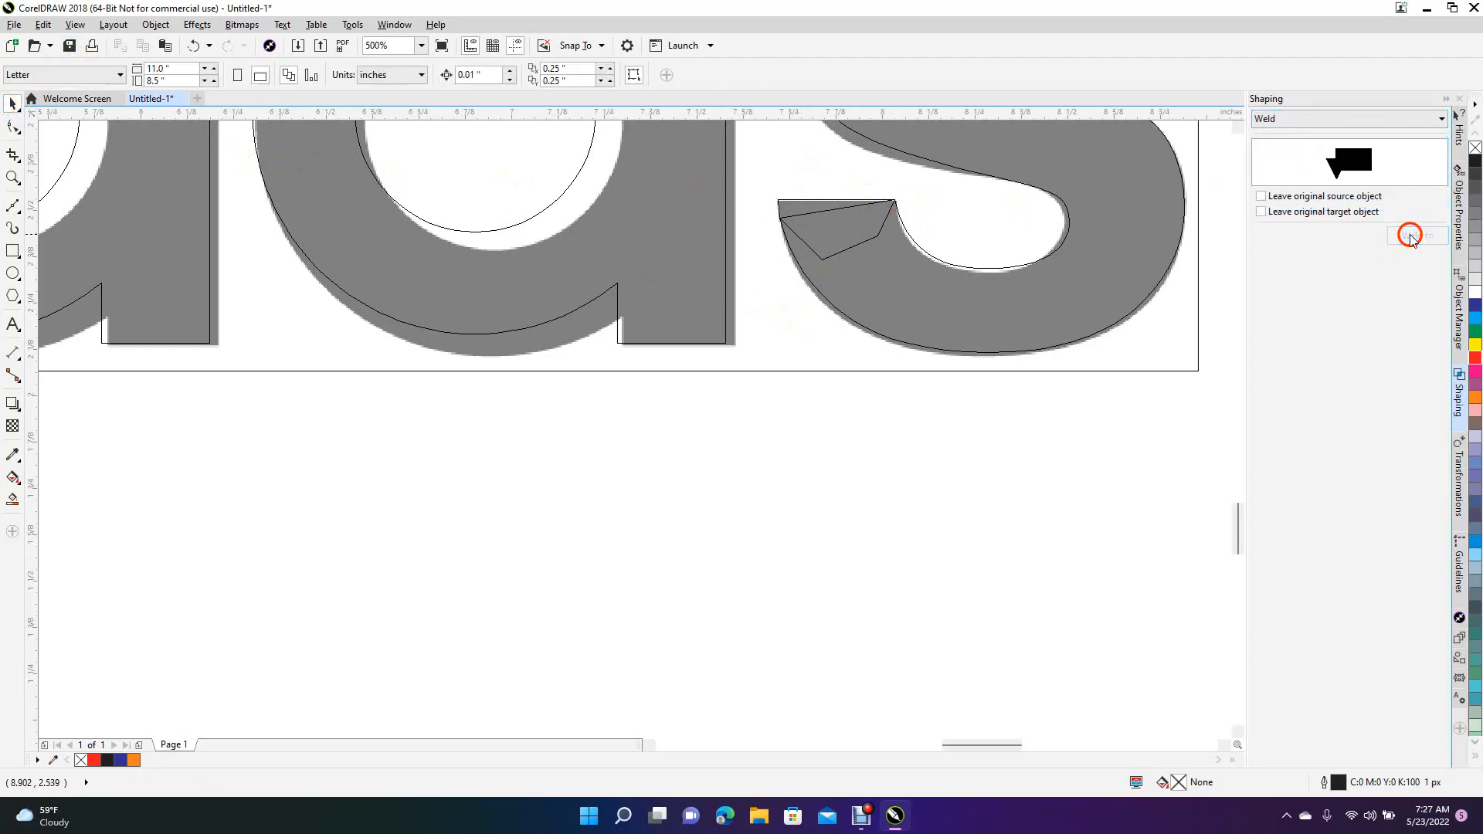
pyautogui.click(890, 321)
pyautogui.click(880, 384)
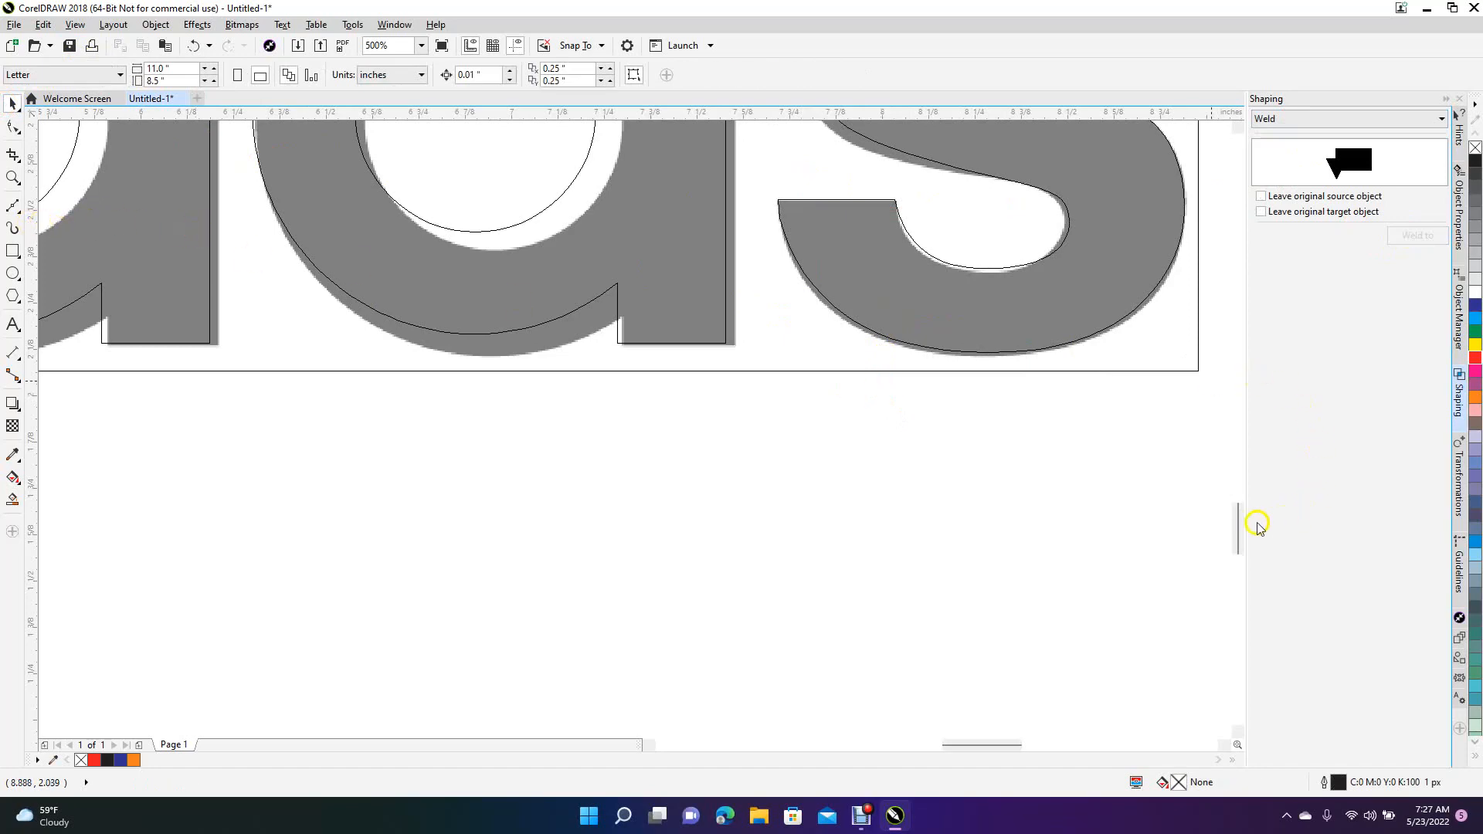
# Step: Draw a closed straight-sided Bézier patch about 0.29 by 0.13 inches squaring off the upper terminal of the "s"
pyautogui.moveTo(1234, 521); pyautogui.dragTo(1252, 479)
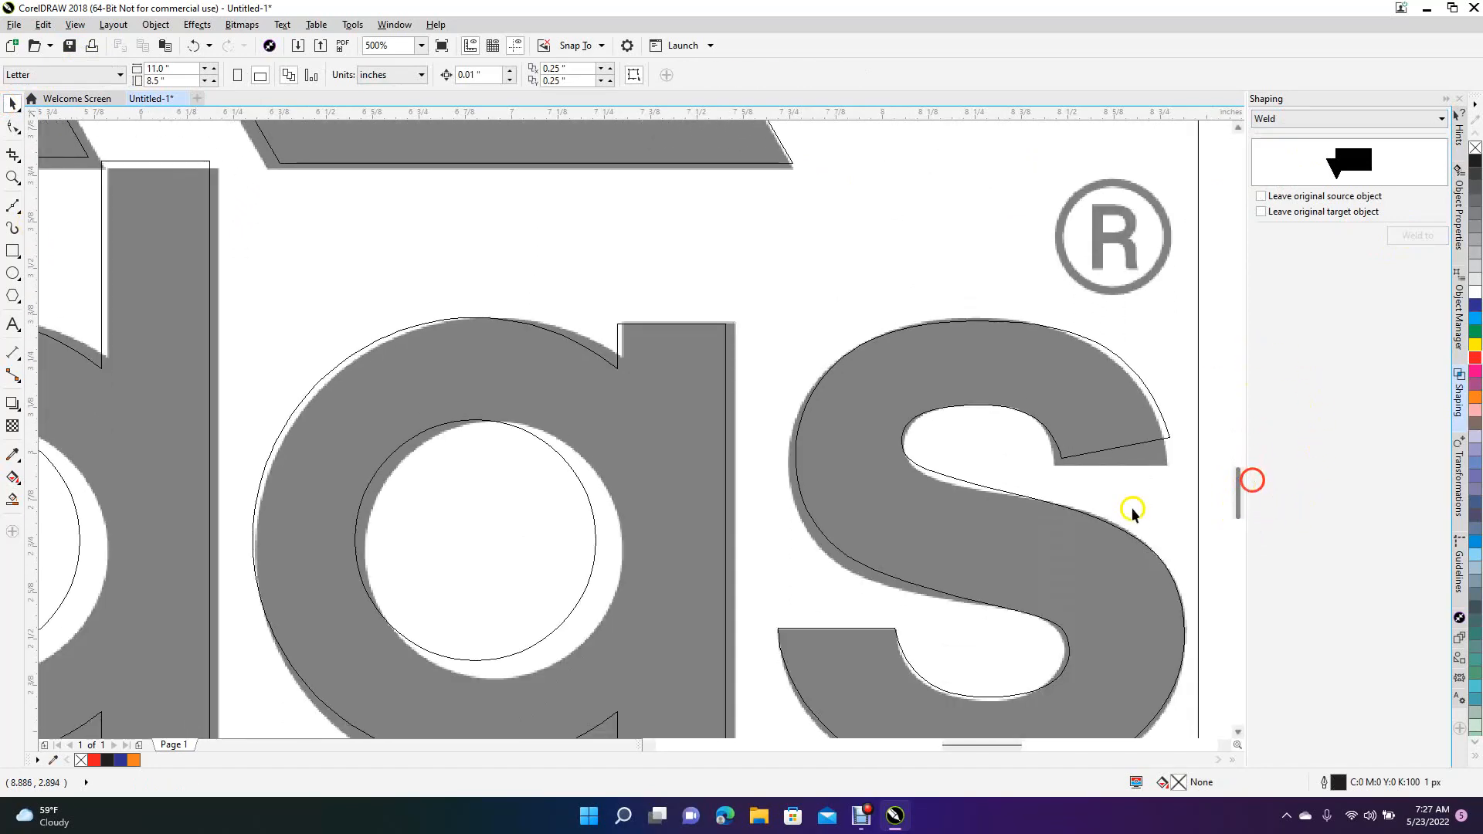
pyautogui.click(13, 206)
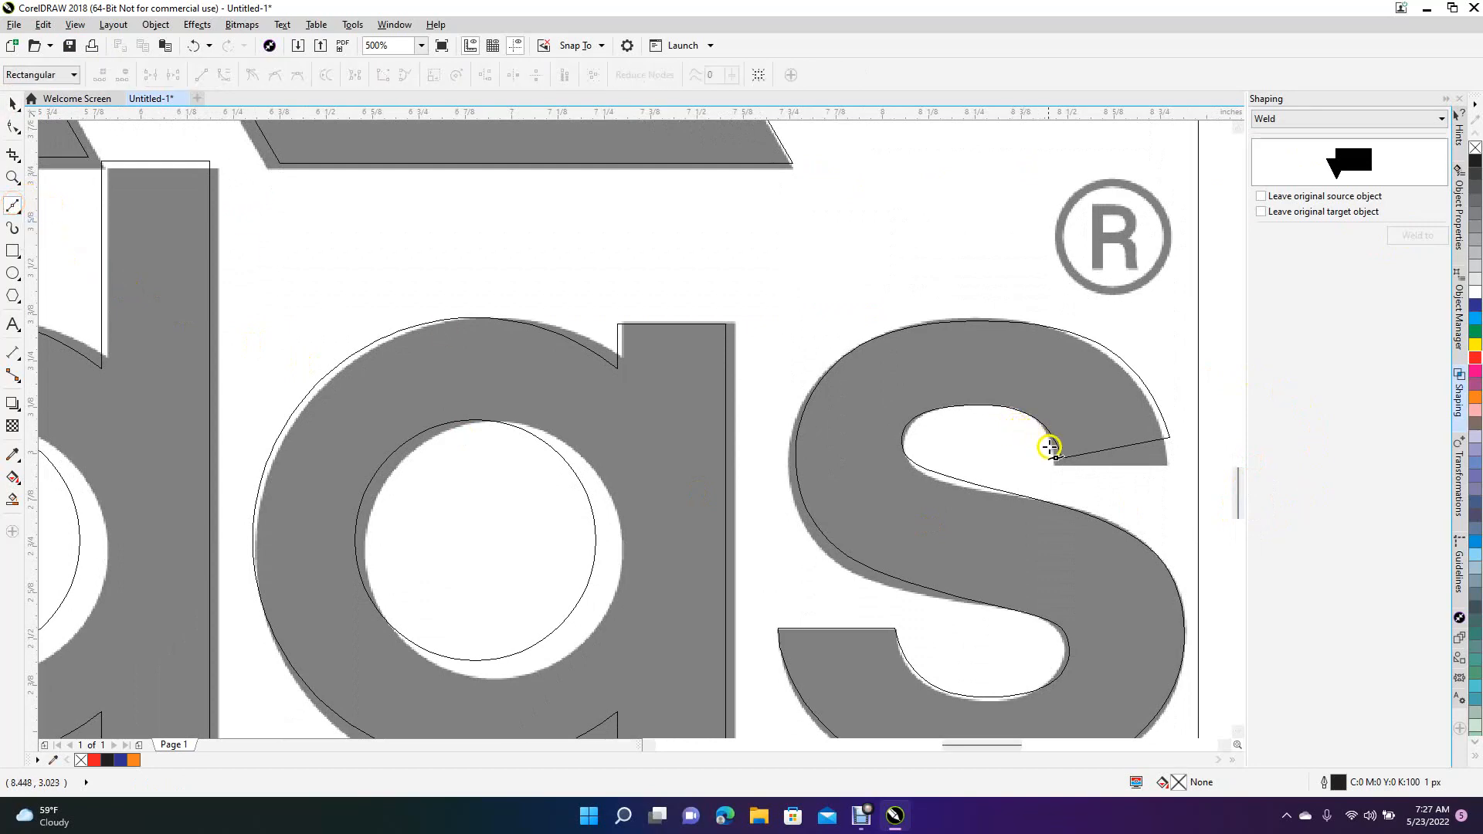
pyautogui.click(1061, 457)
pyautogui.click(1168, 457)
pyautogui.click(1170, 436)
pyautogui.click(1105, 409)
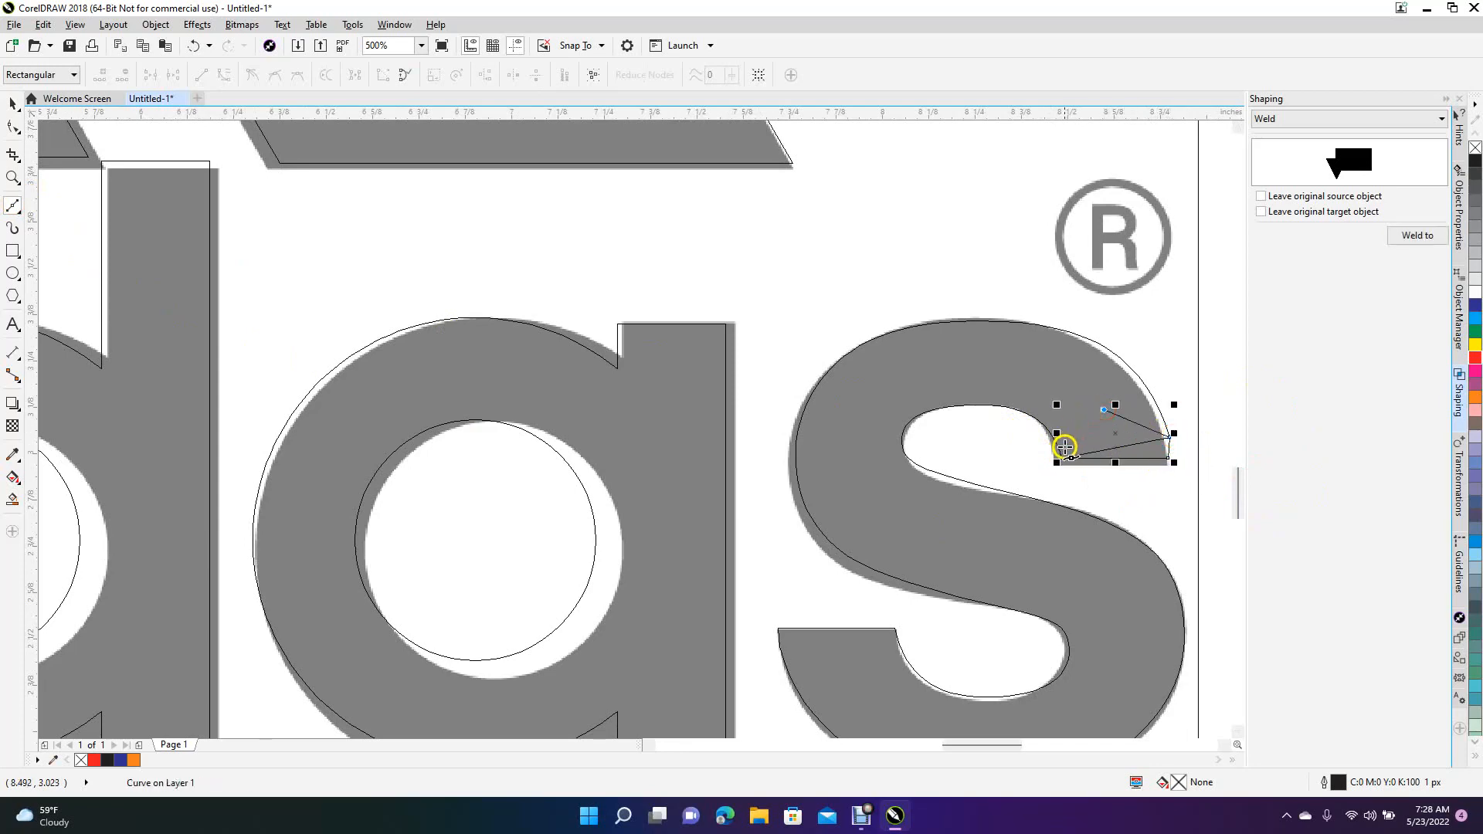
pyautogui.click(1061, 455)
pyautogui.click(1061, 455)
pyautogui.click(1211, 503)
pyautogui.hotkey('ctrl', 'z')
pyautogui.scroll(2, 1129, 526)
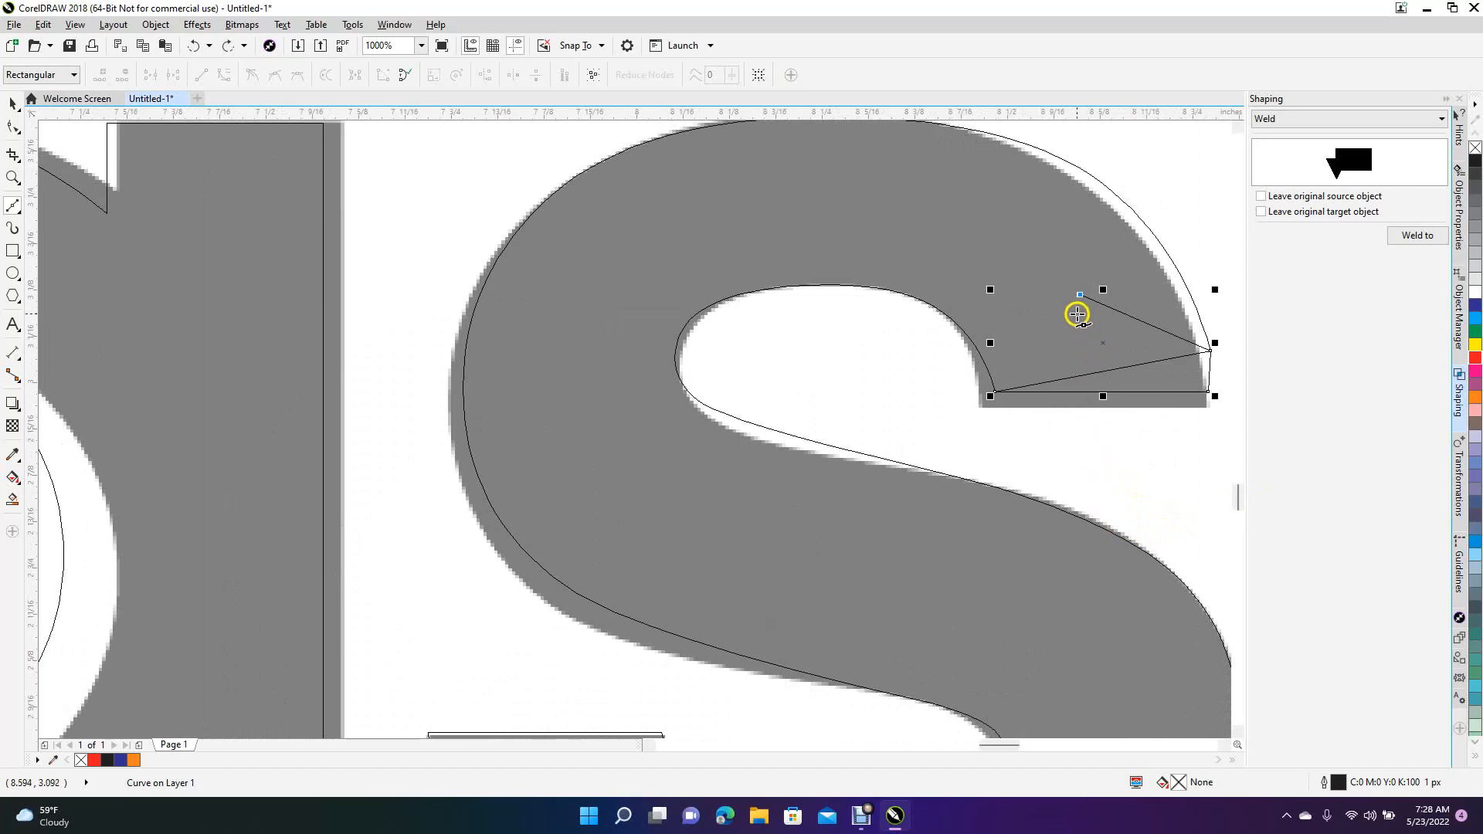
pyautogui.click(993, 393)
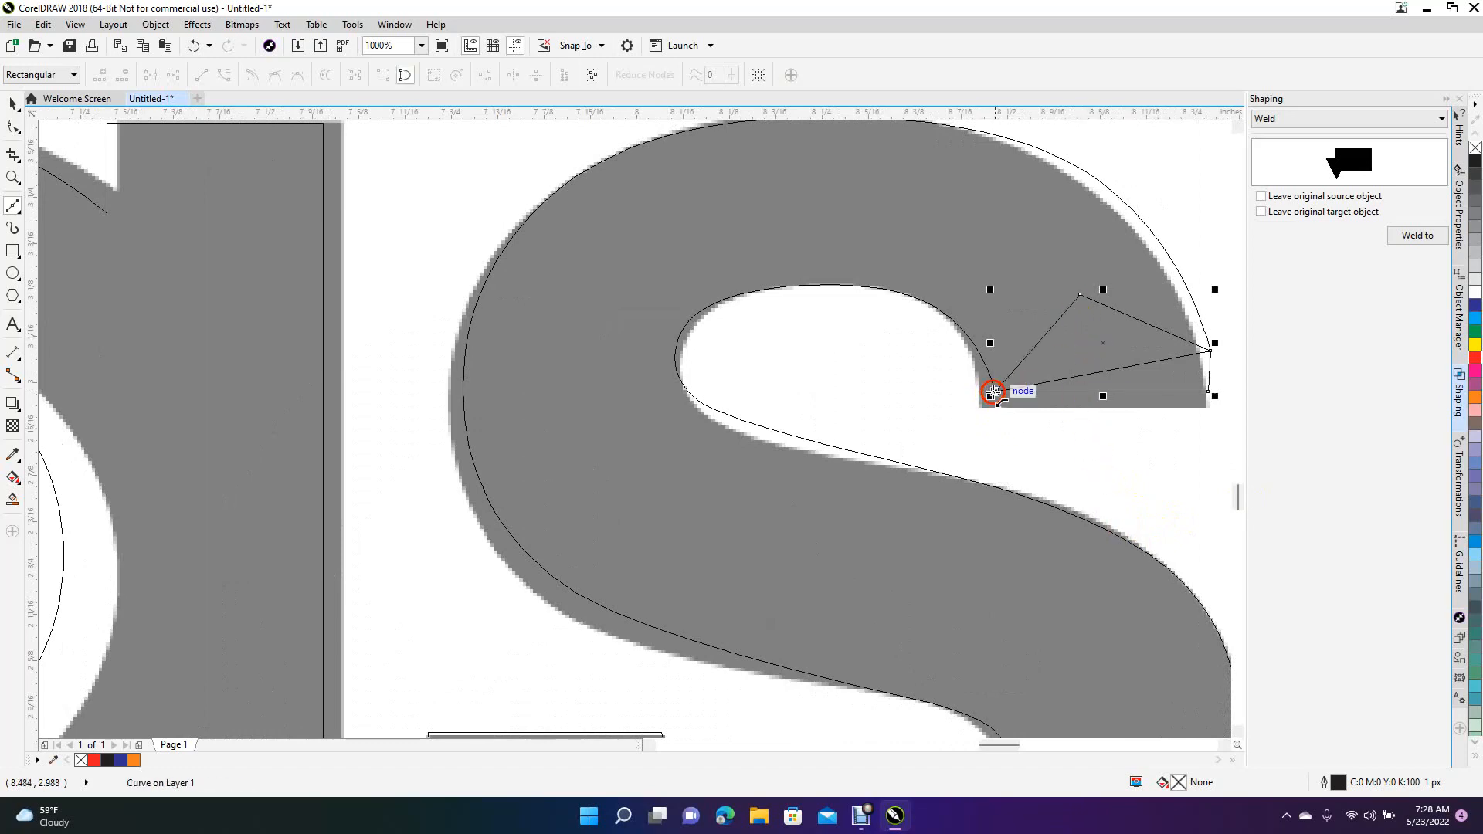
# Step: Weld the patch on the upper terminal to the "s" curve without keeping the originals
pyautogui.click(11, 105)
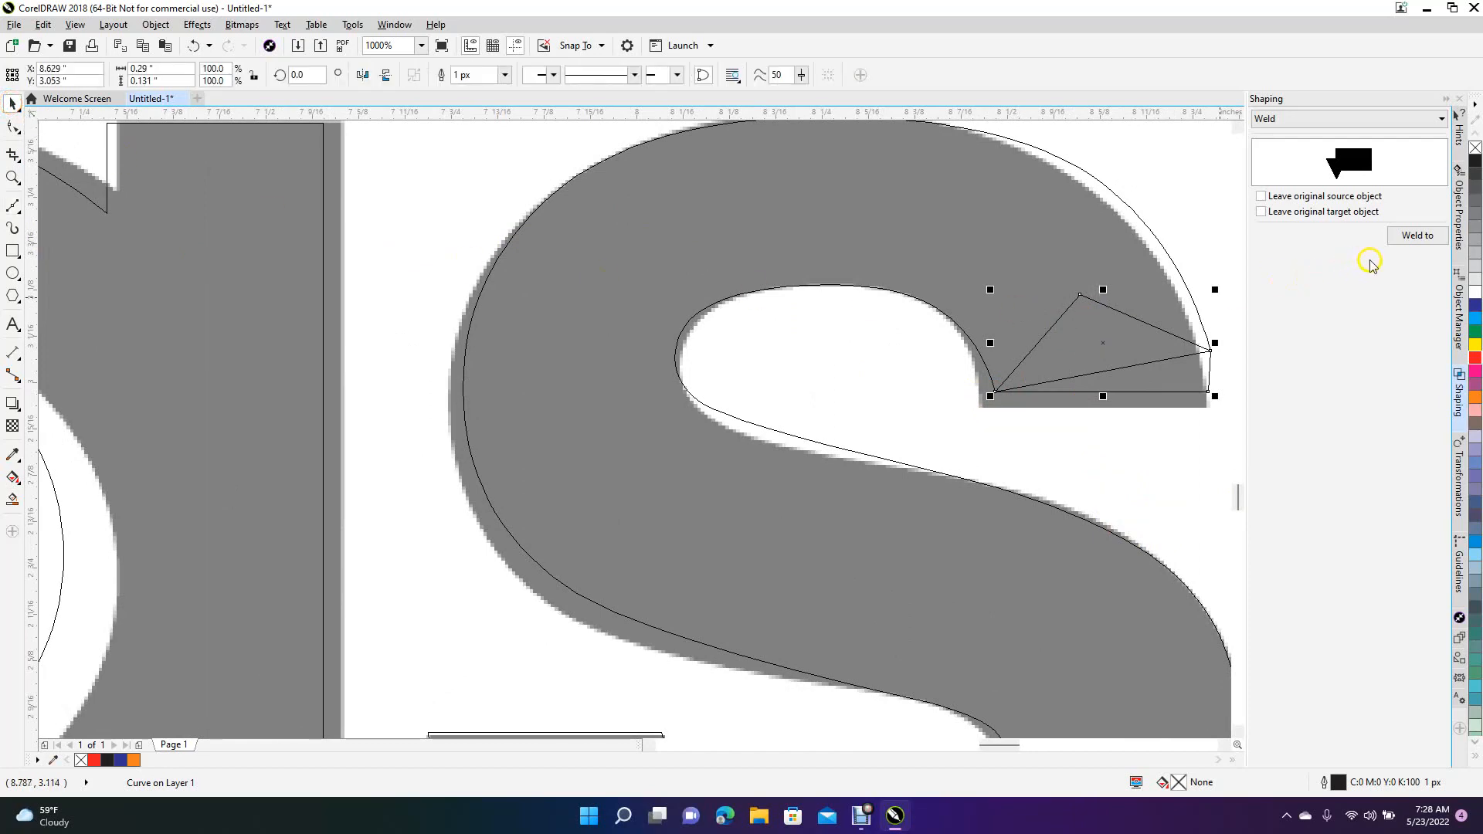
pyautogui.click(1403, 236)
pyautogui.click(1087, 249)
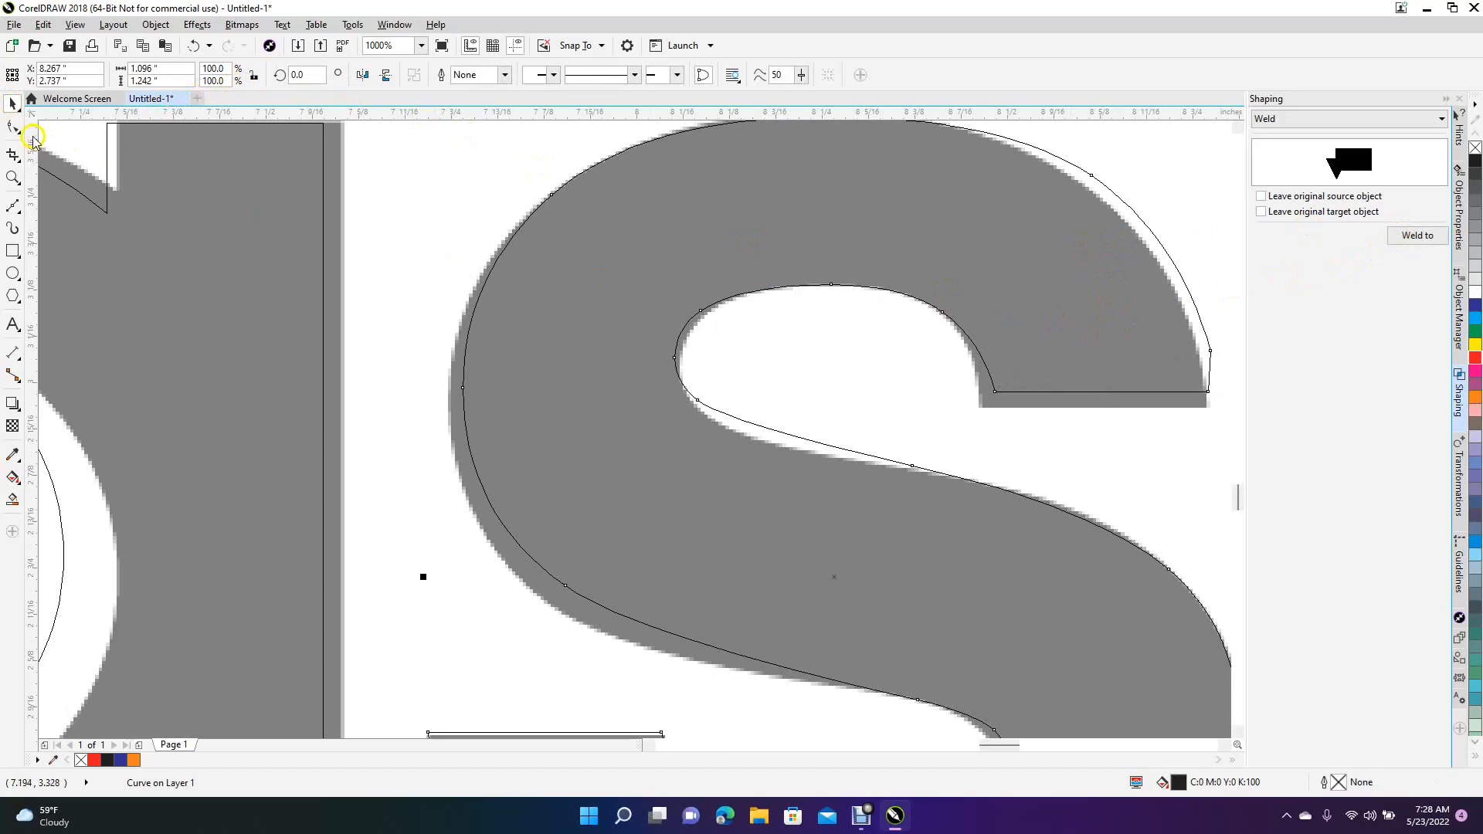
# Step: Delete the surplus node just above the outer corner of the upper terminal of the "s"
pyautogui.click(11, 128)
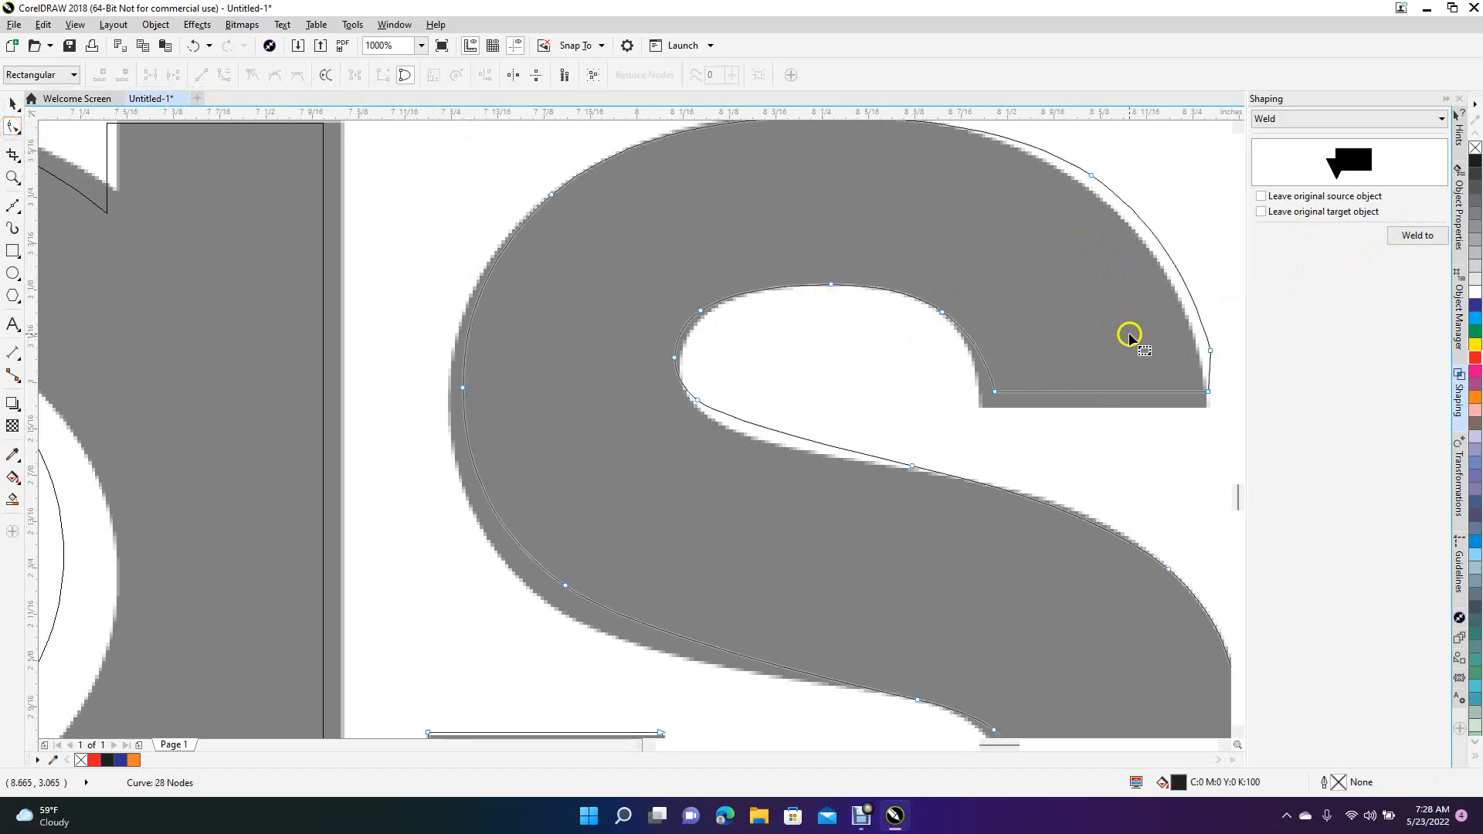
pyautogui.moveTo(1210, 354); pyautogui.dragTo(1209, 354)
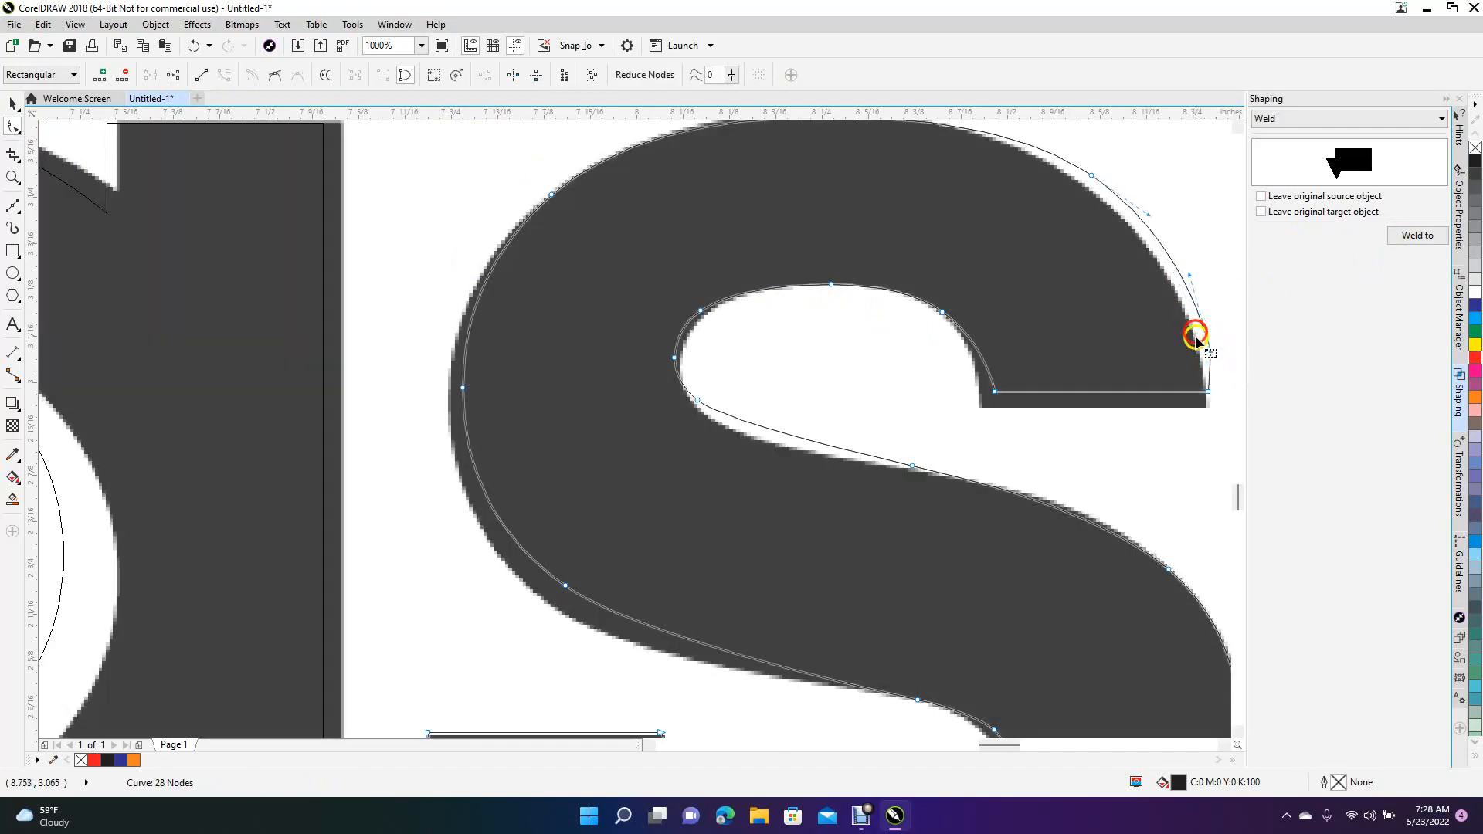
pyautogui.click(1189, 359)
pyautogui.press('Delete')
pyautogui.click(809, 558)
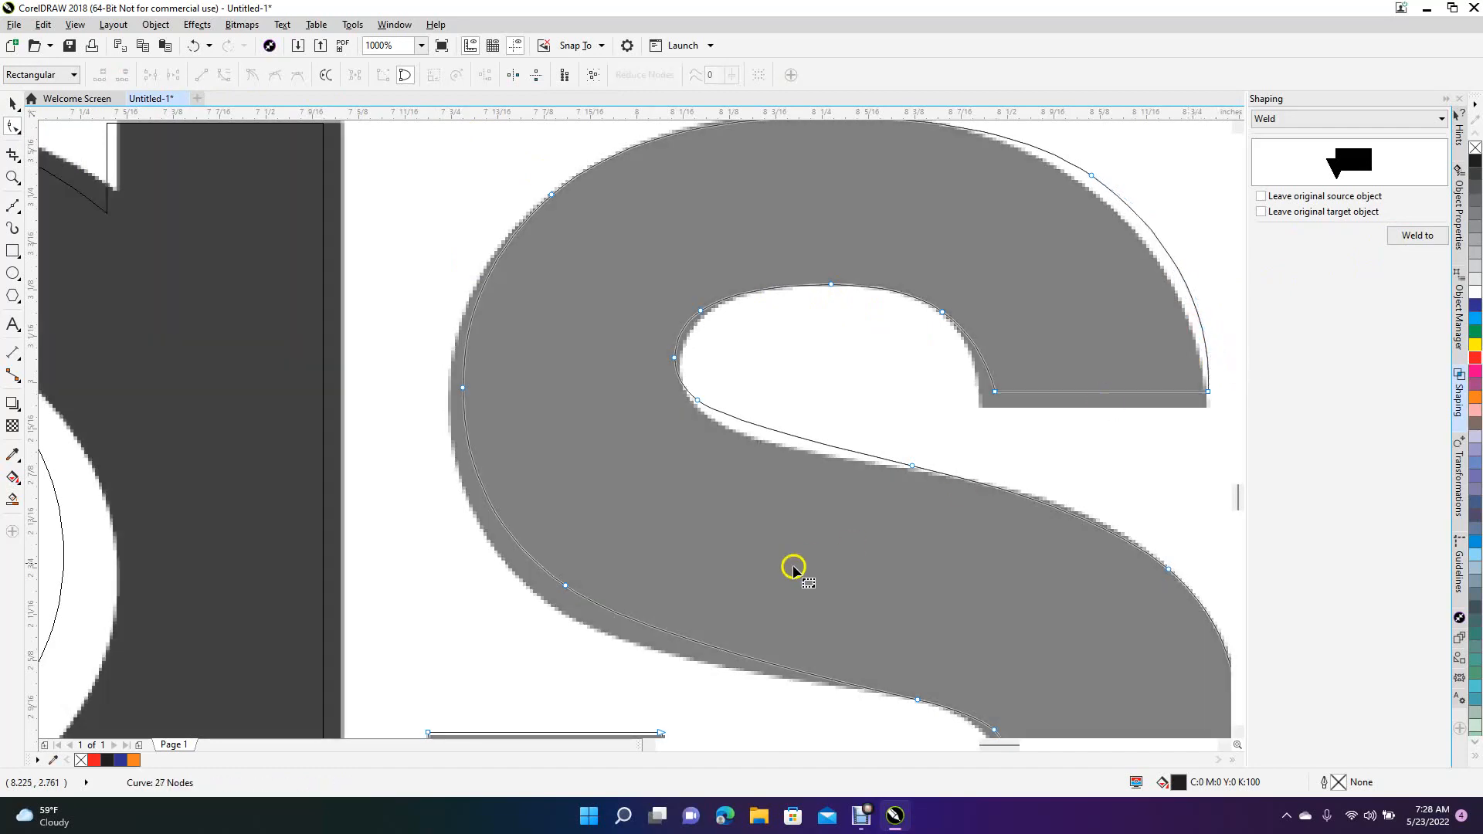
# Step: Switch the drawing from wireframe view to a full-colour view that shows the fills
pyautogui.scroll(-5, 792, 570)
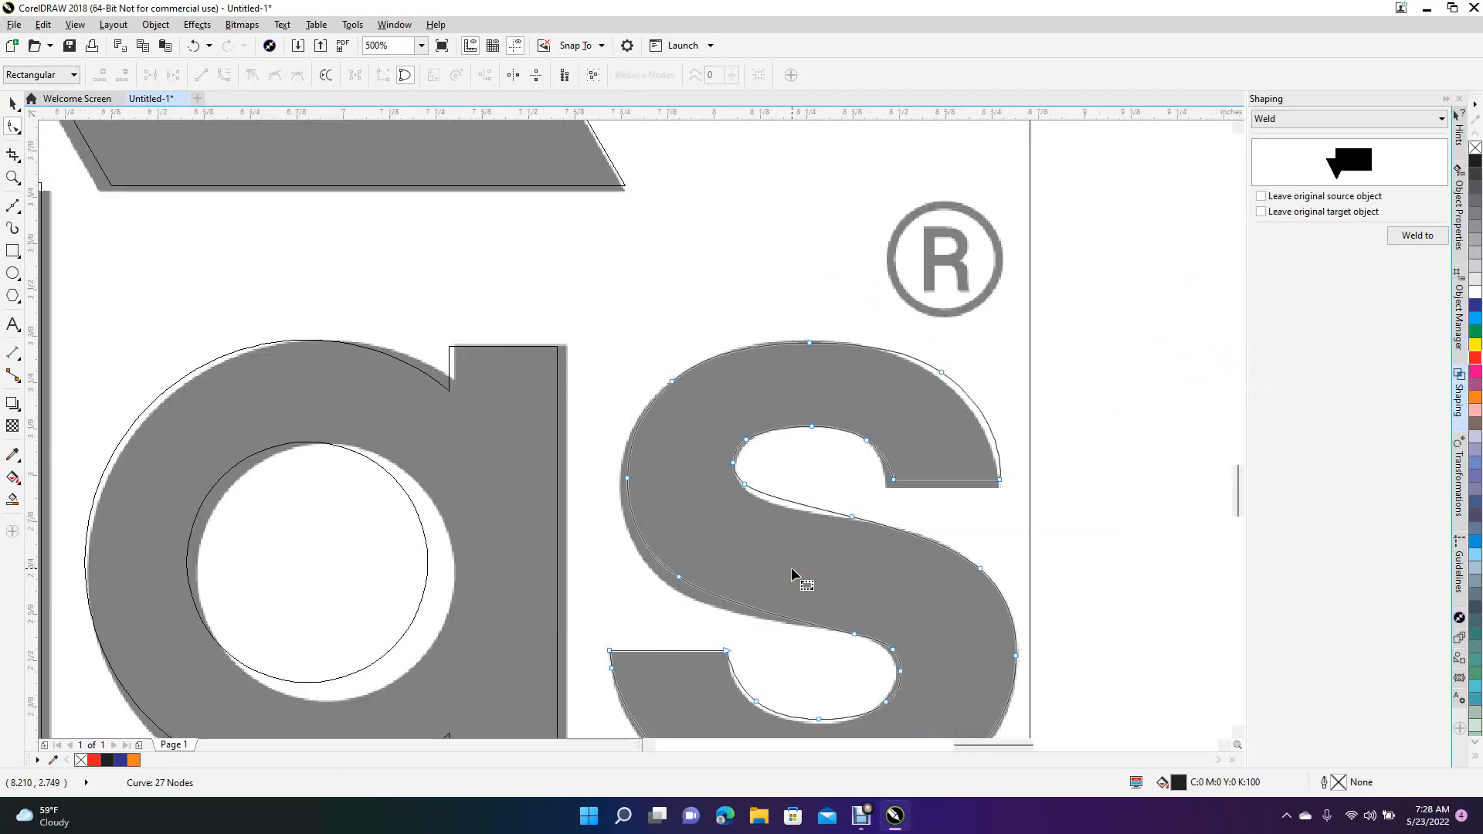
pyautogui.click(13, 103)
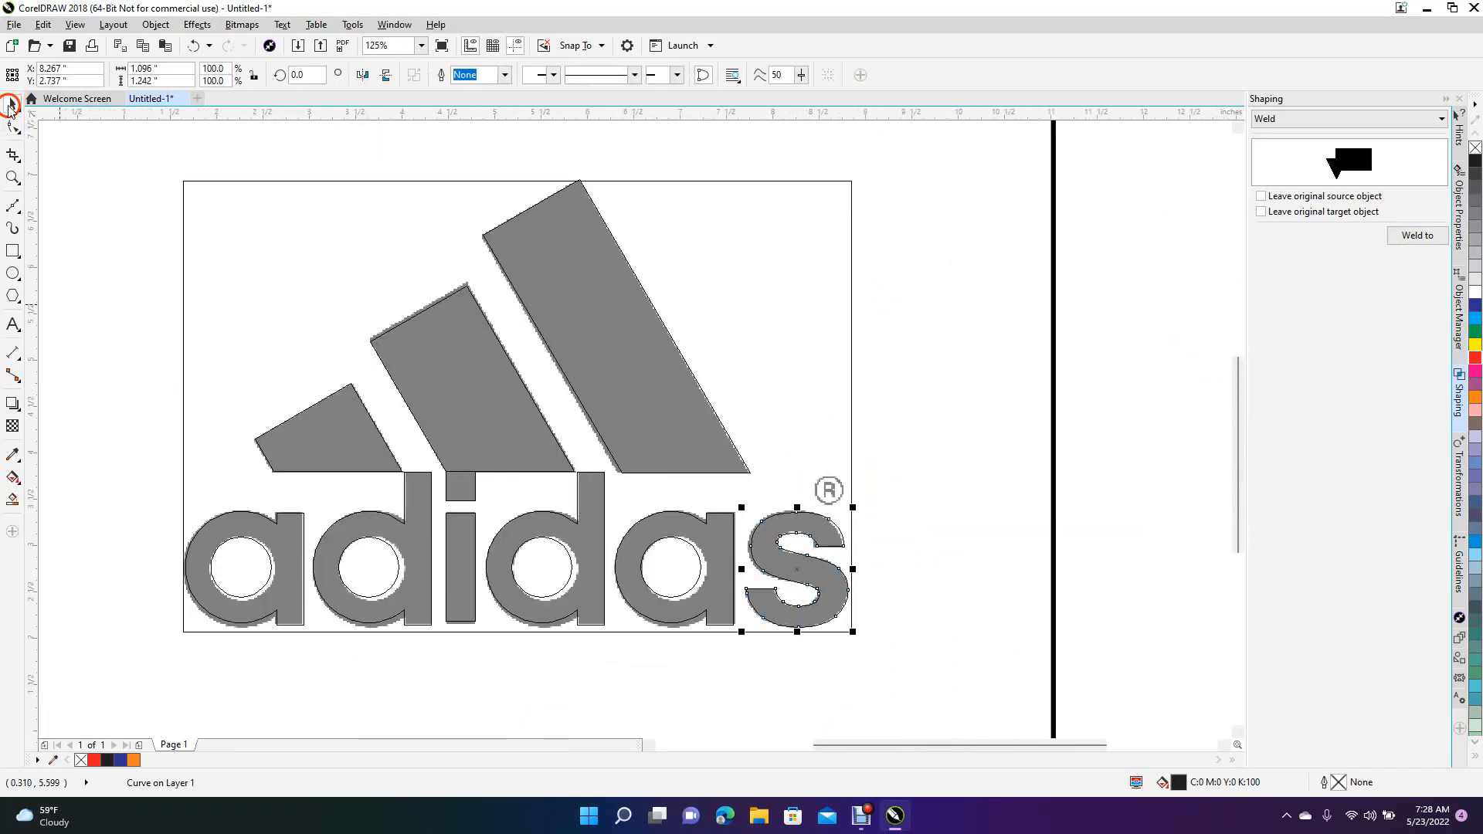
pyautogui.click(76, 26)
pyautogui.click(99, 101)
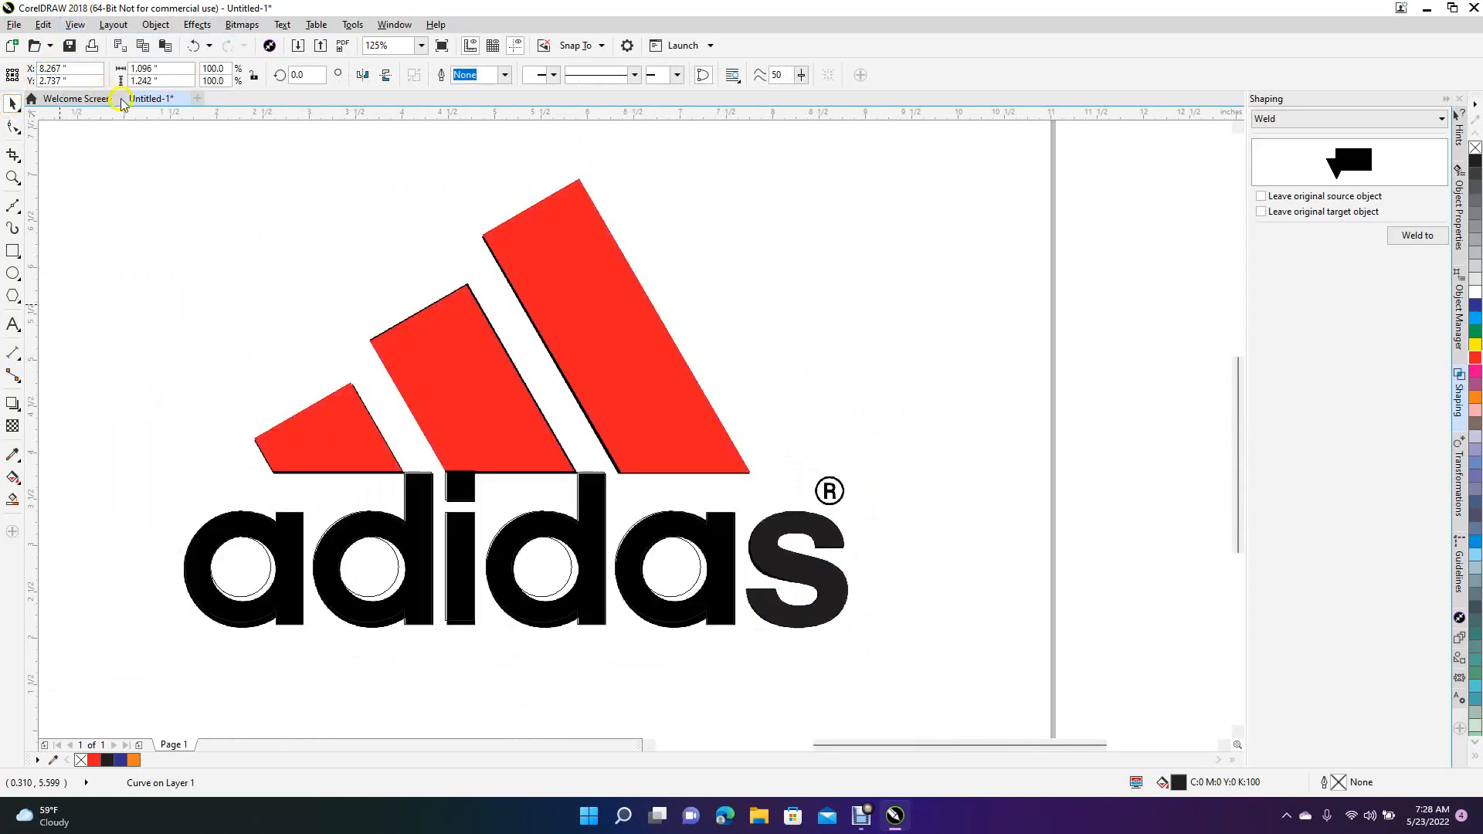
# Step: Unlock the adidas-logo.jpg bitmap behind the tracing and delete it
pyautogui.click(366, 270)
pyautogui.rightClick(366, 275)
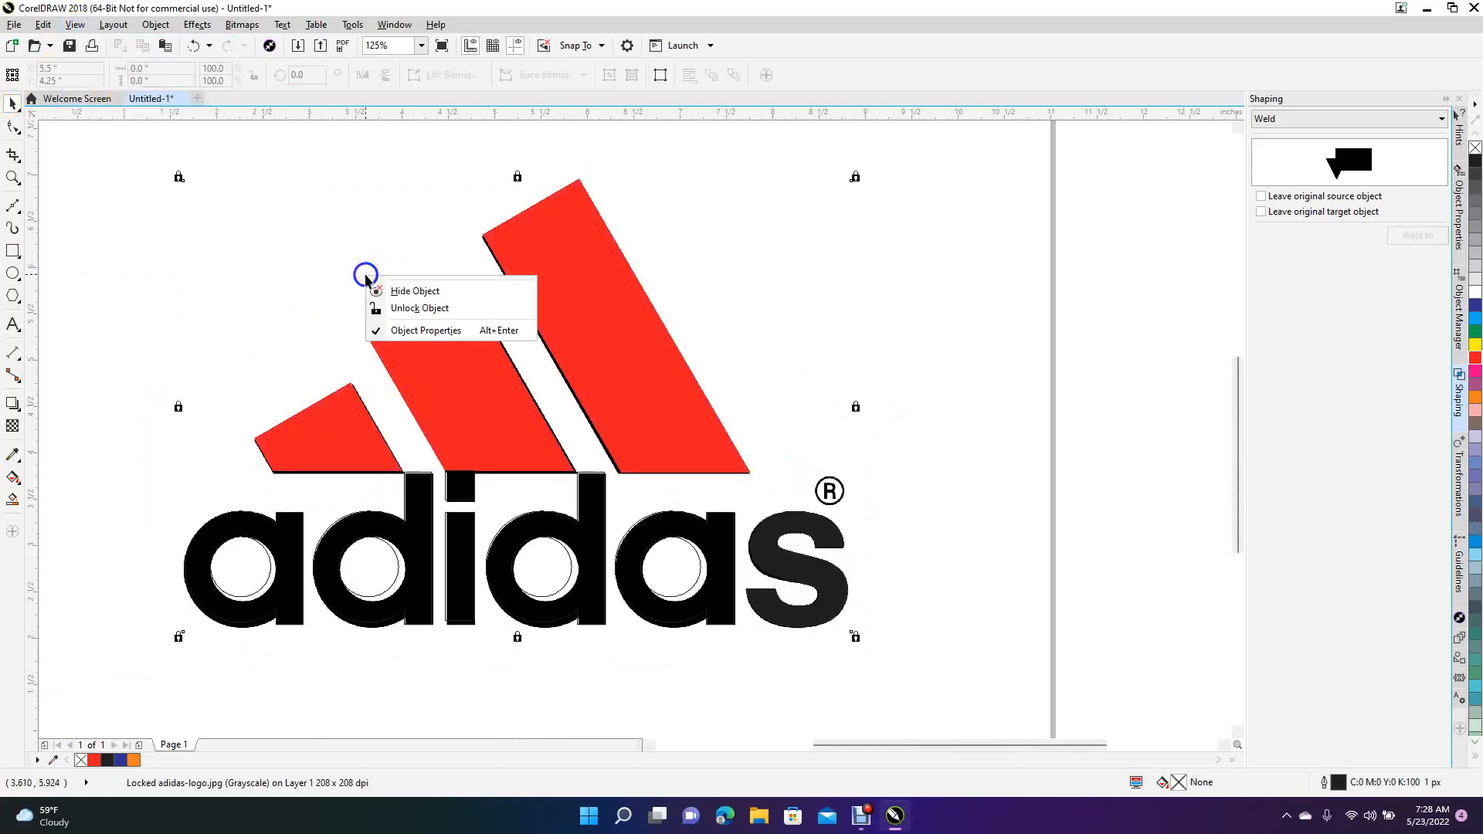
pyautogui.click(406, 308)
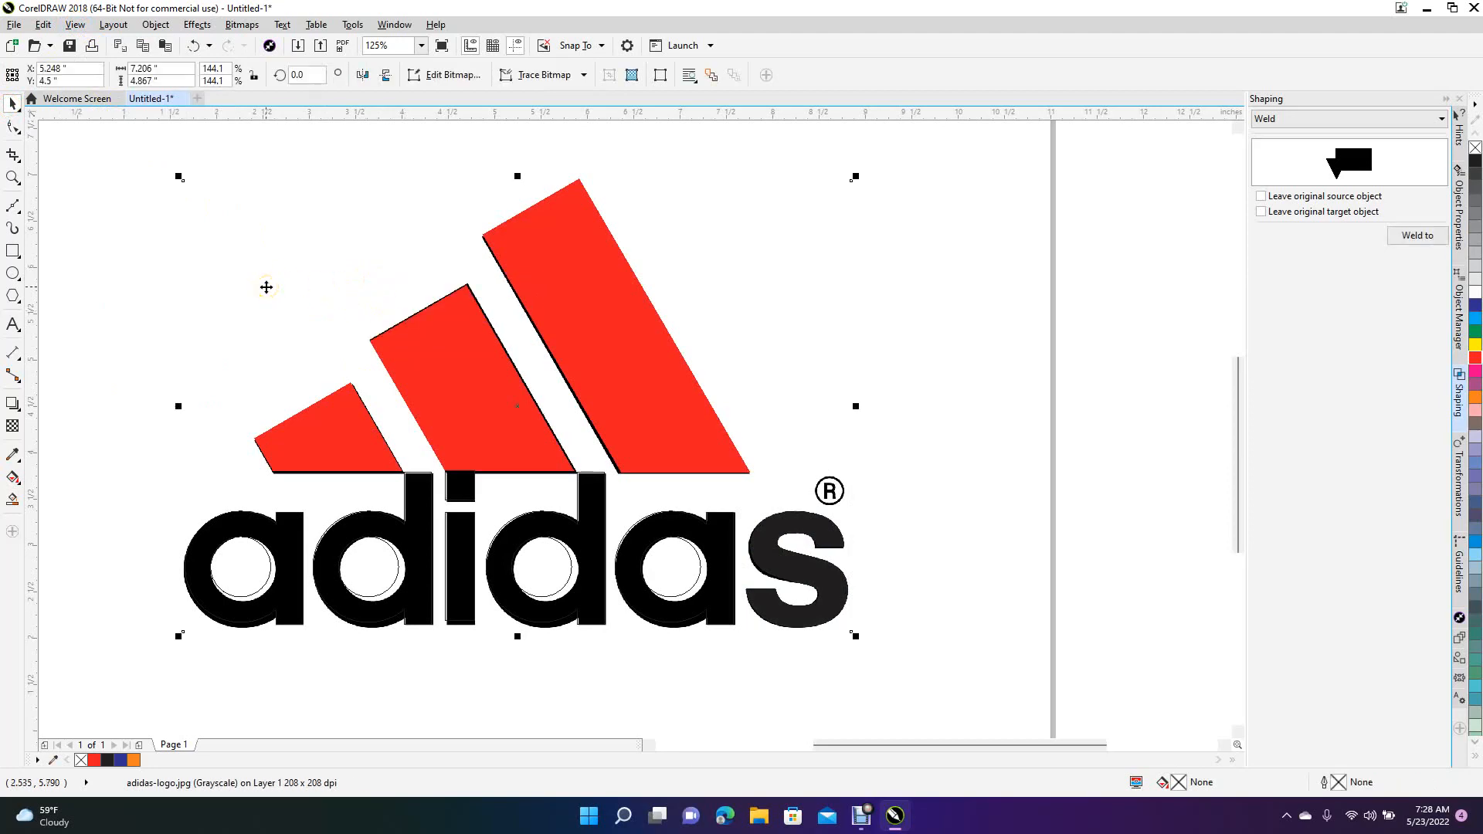
pyautogui.press('Delete')
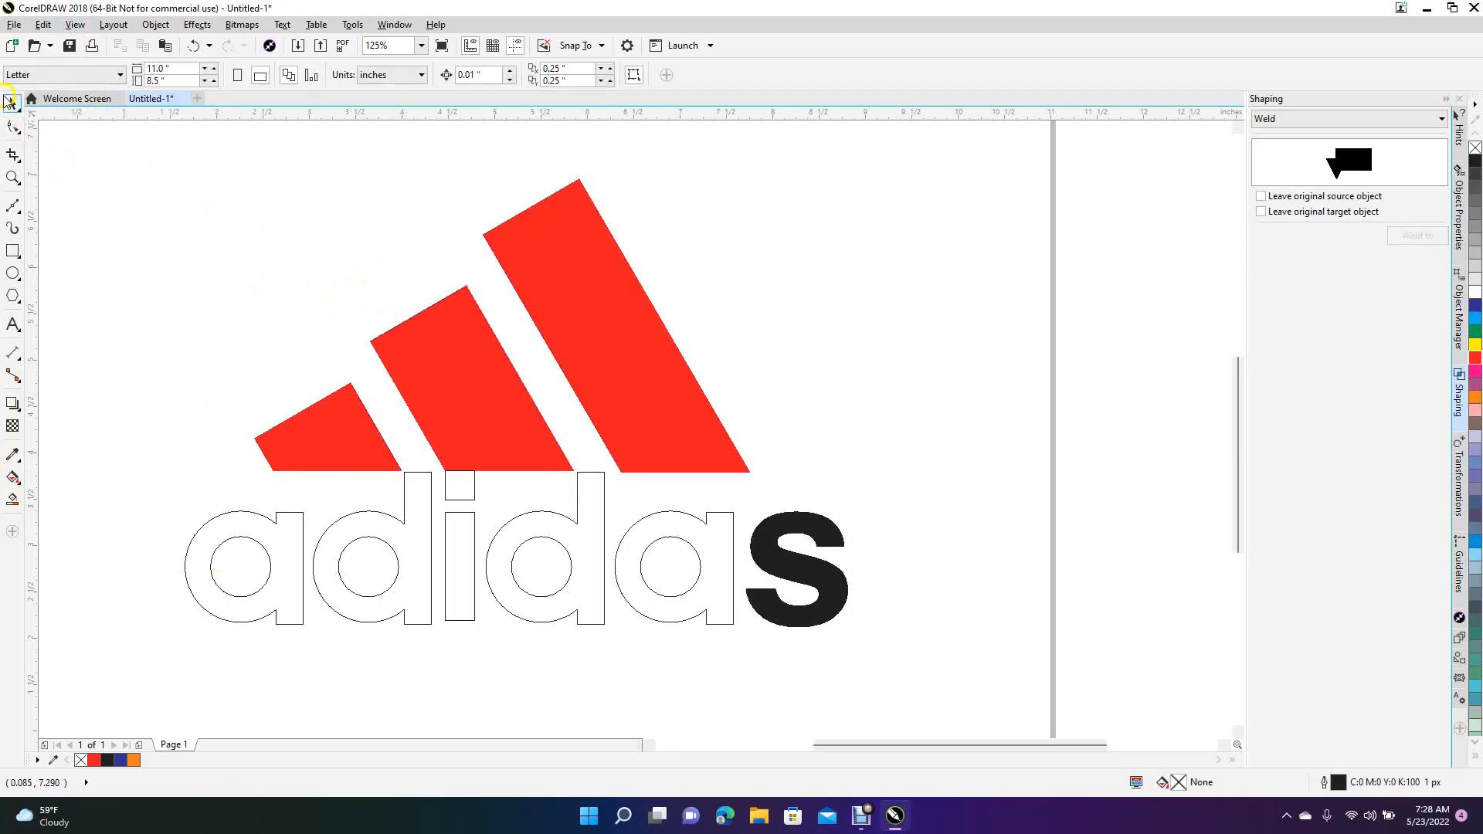
# Step: Fill all the outlined letters of the "adidas" lettering with black (C:0 M:0 Y:0 K:100)
pyautogui.moveTo(142, 489); pyautogui.dragTo(857, 657)
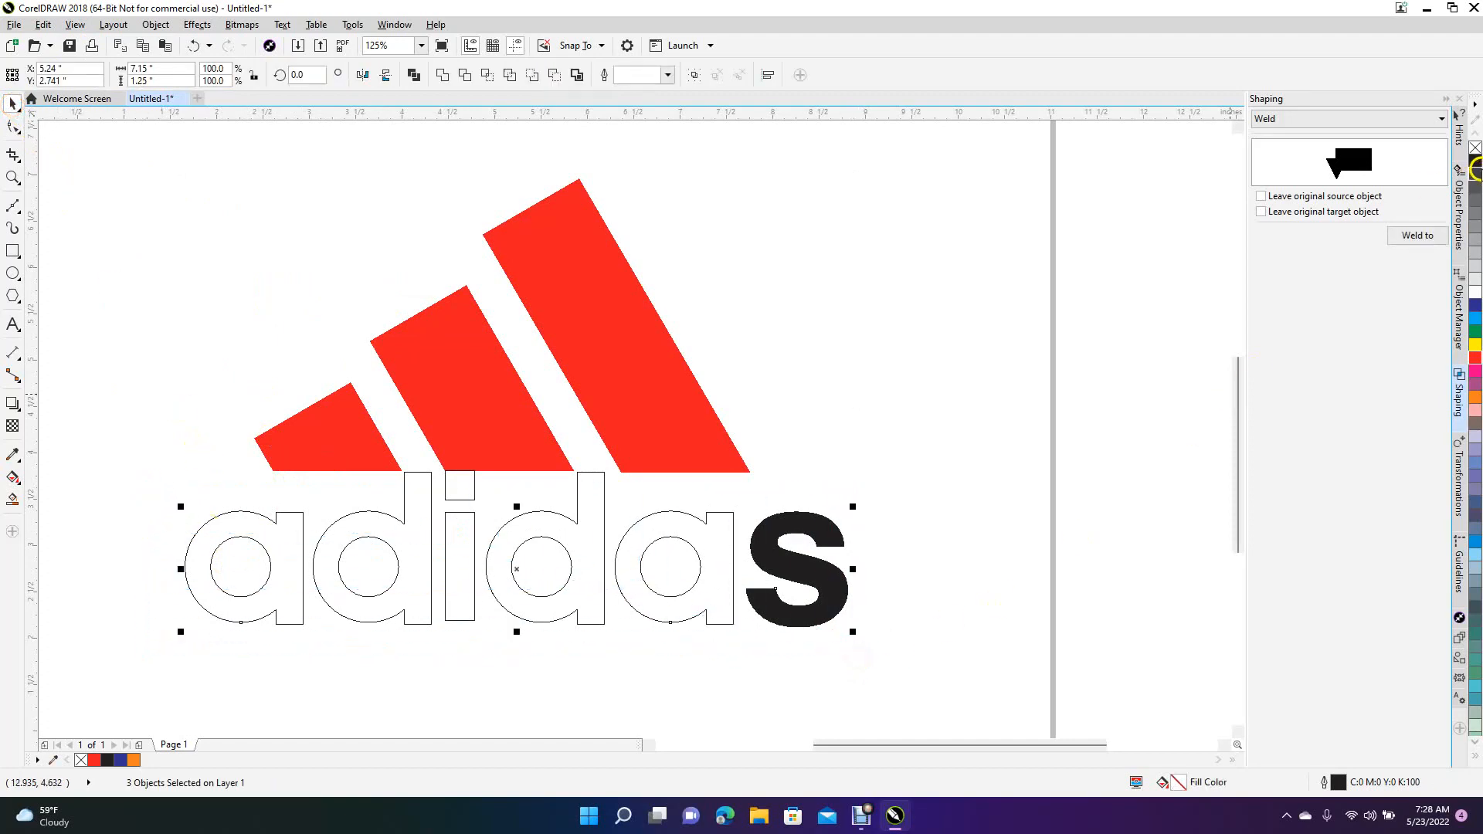
pyautogui.click(1475, 162)
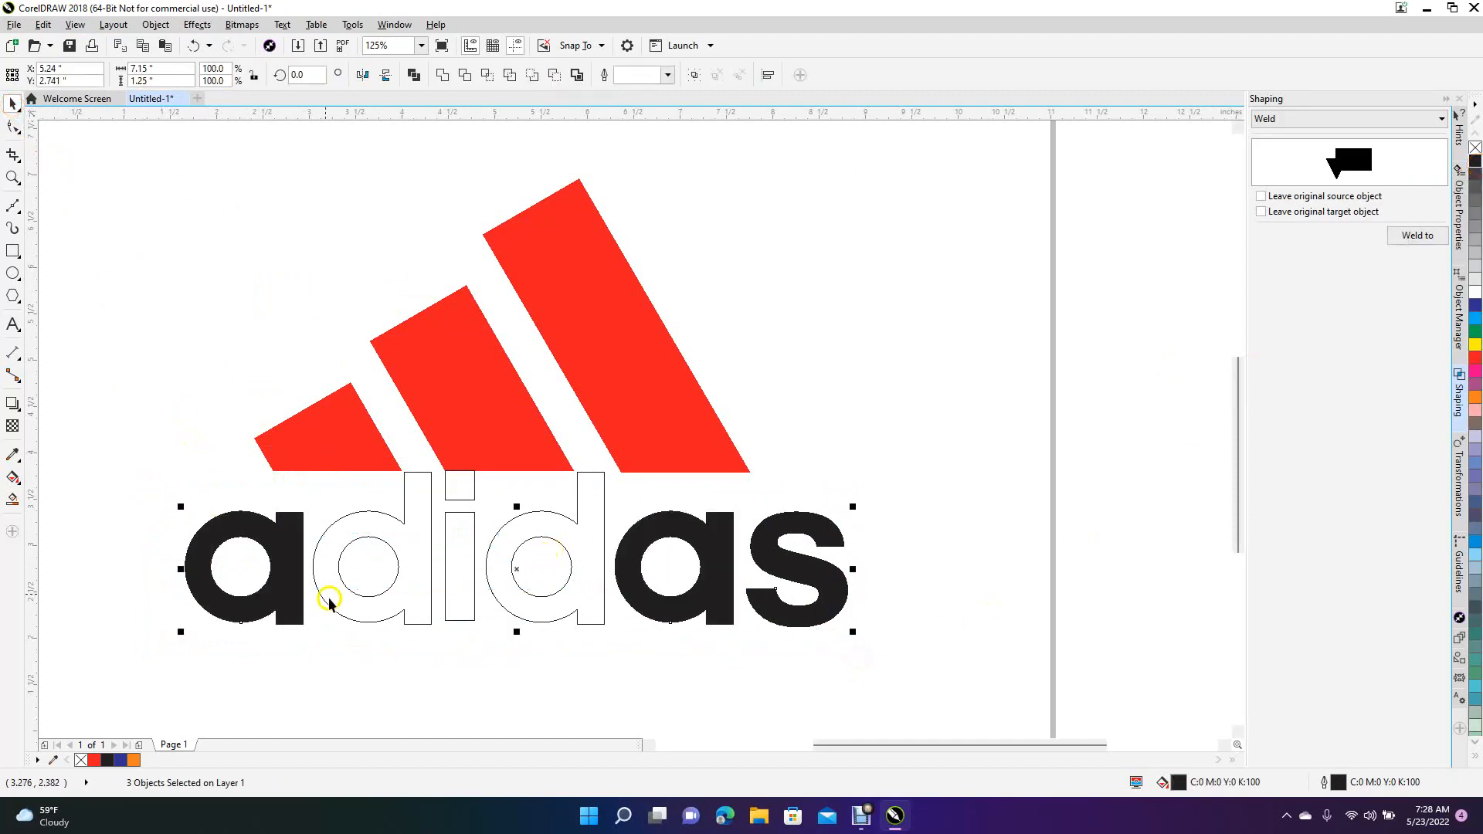
pyautogui.click(332, 531)
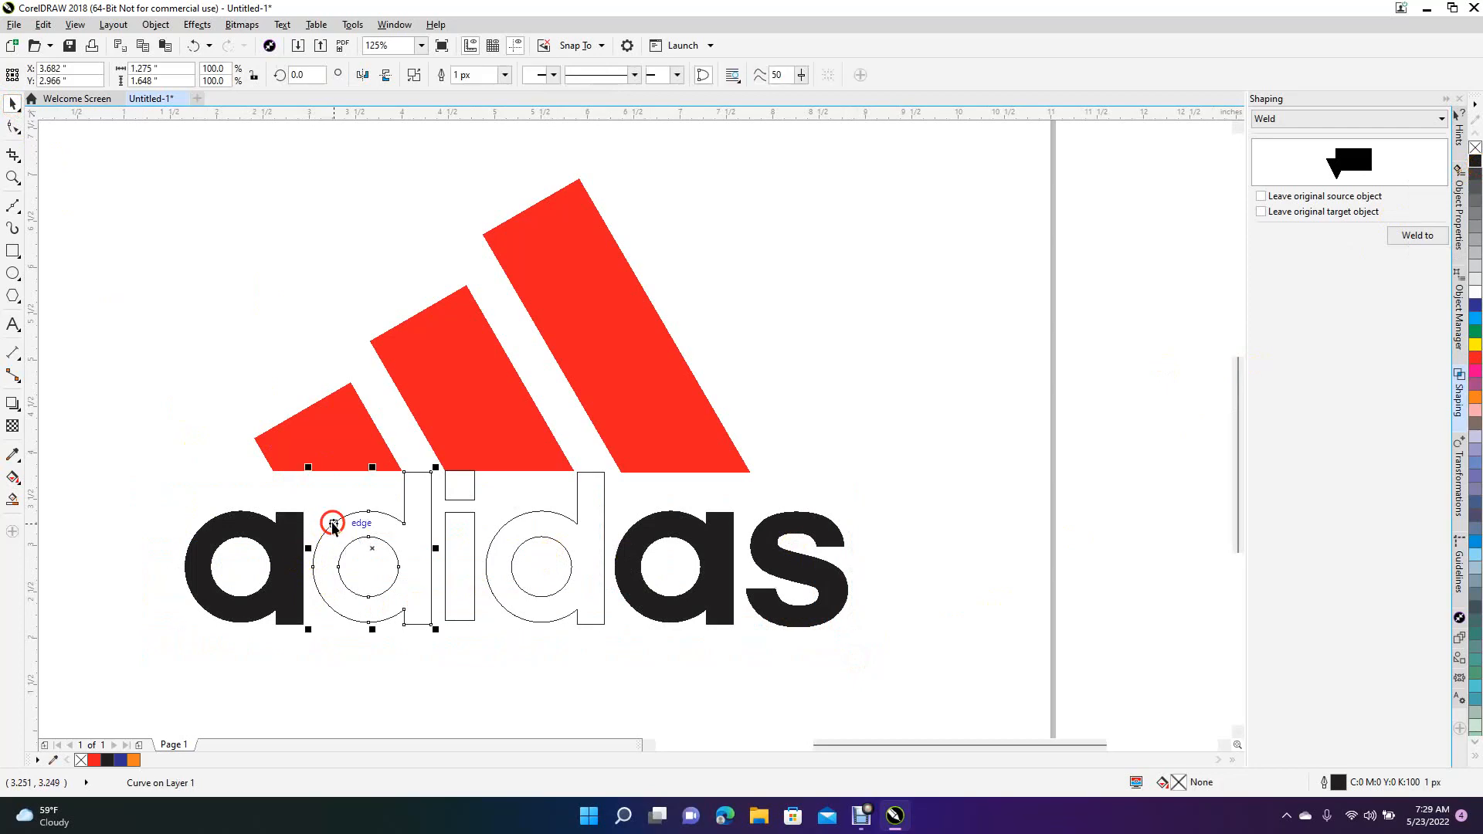
pyautogui.click(465, 500)
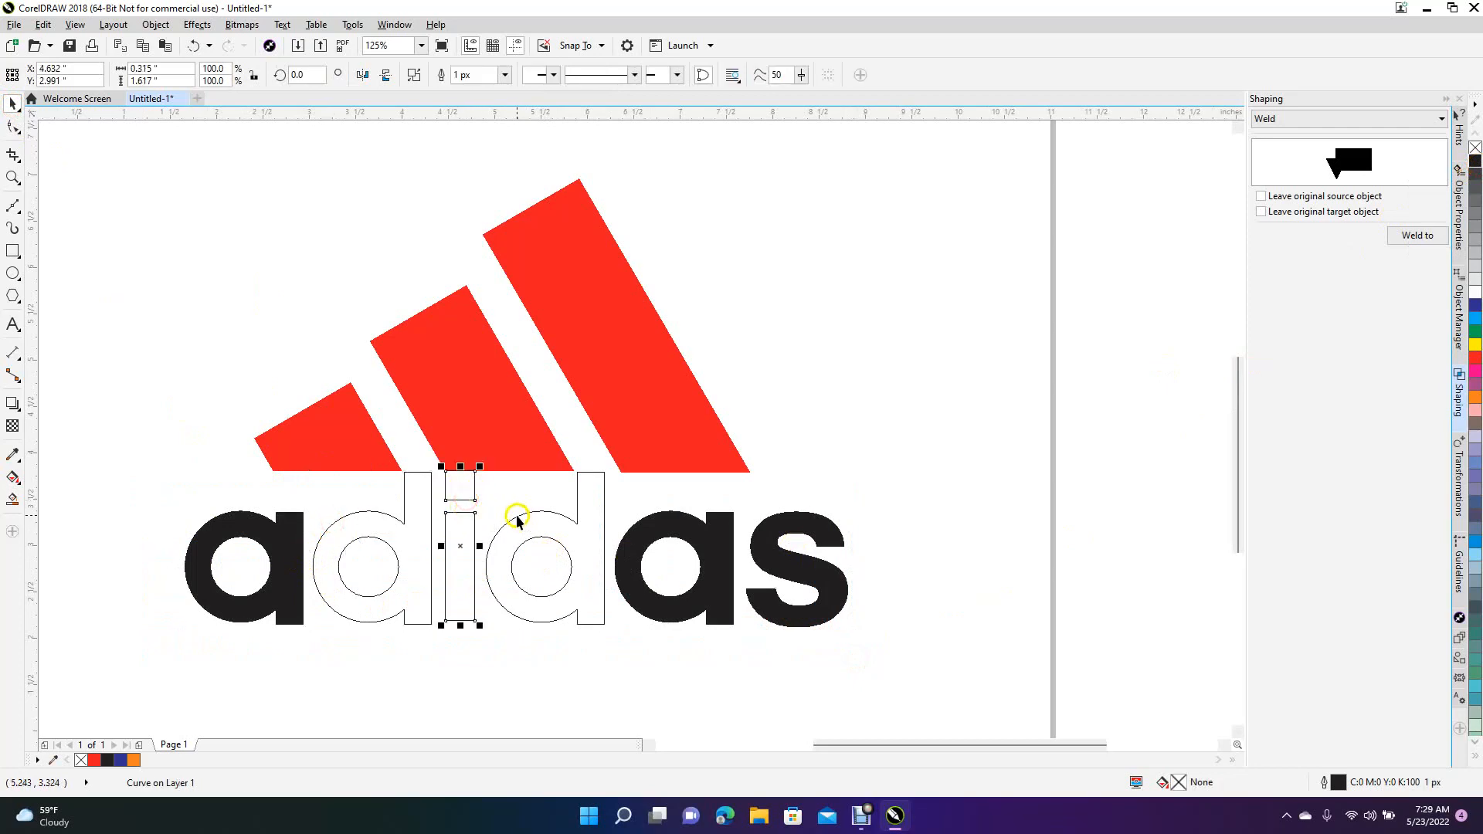
pyautogui.keyDown('shift'); pyautogui.click(375, 516); pyautogui.keyUp('shift')
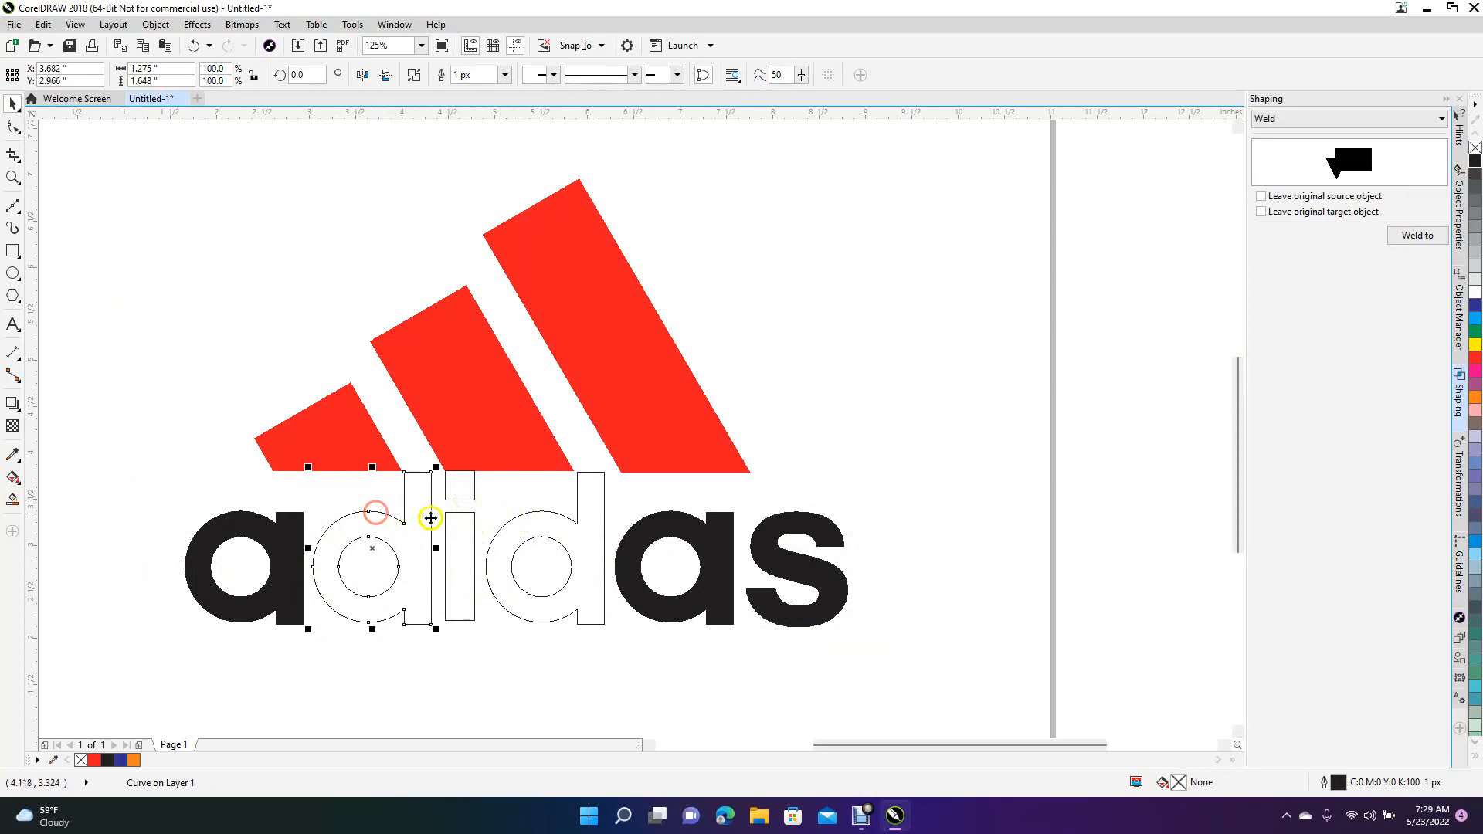
pyautogui.keyDown('shift'); pyautogui.click(499, 539); pyautogui.keyUp('shift')
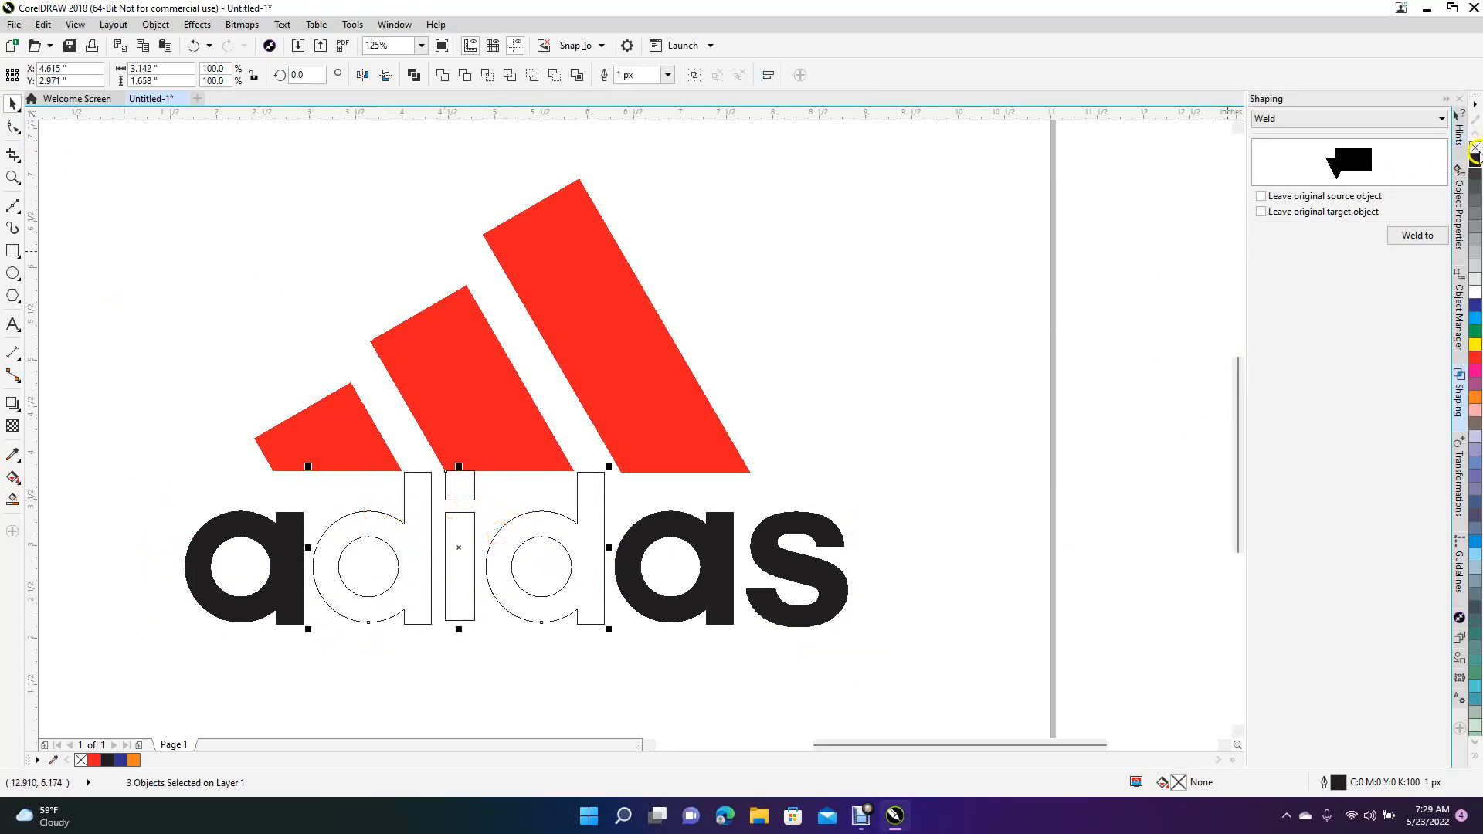
pyautogui.click(1476, 160)
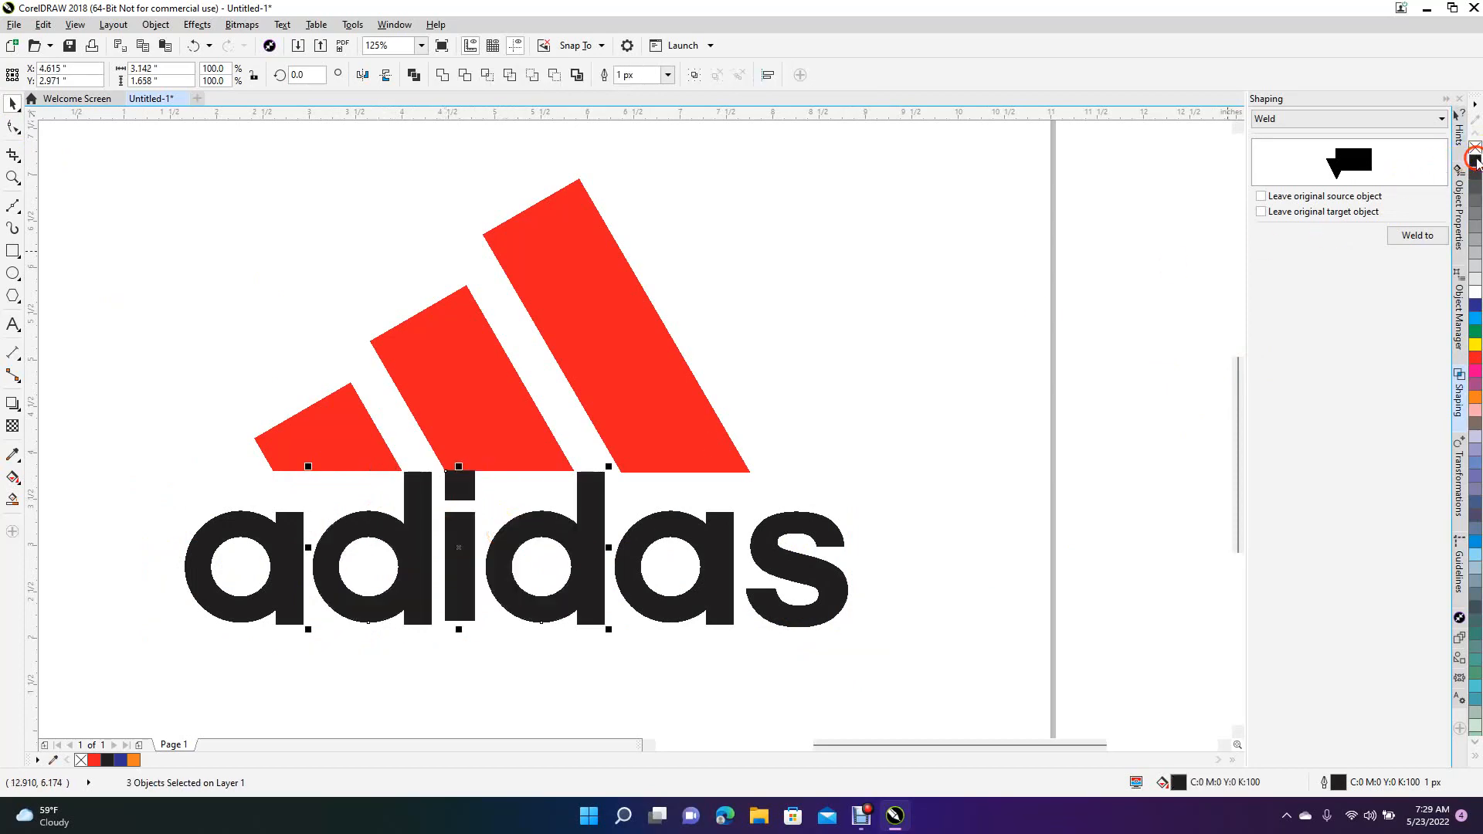
# Step: Recolour the three red bars above the lettering black
pyautogui.click(352, 440)
pyautogui.keyDown('shift'); pyautogui.click(495, 386); pyautogui.keyUp('shift')
pyautogui.keyDown('shift'); pyautogui.click(630, 390); pyautogui.keyUp('shift')
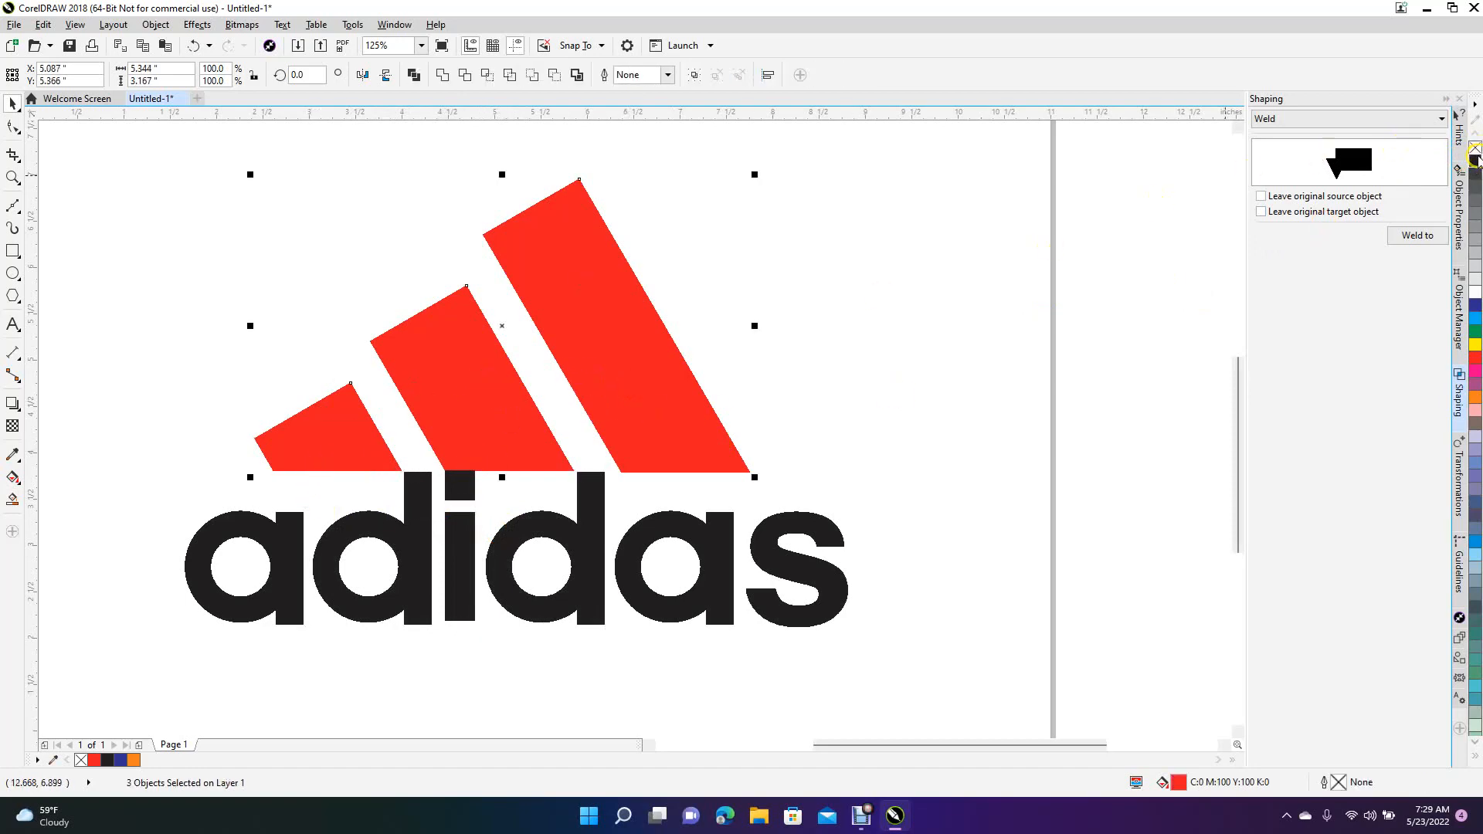
pyautogui.click(1476, 161)
pyautogui.click(1103, 435)
# Step: Group all the bars and letters of the adidas logo
pyautogui.scroll(-2, 1101, 436)
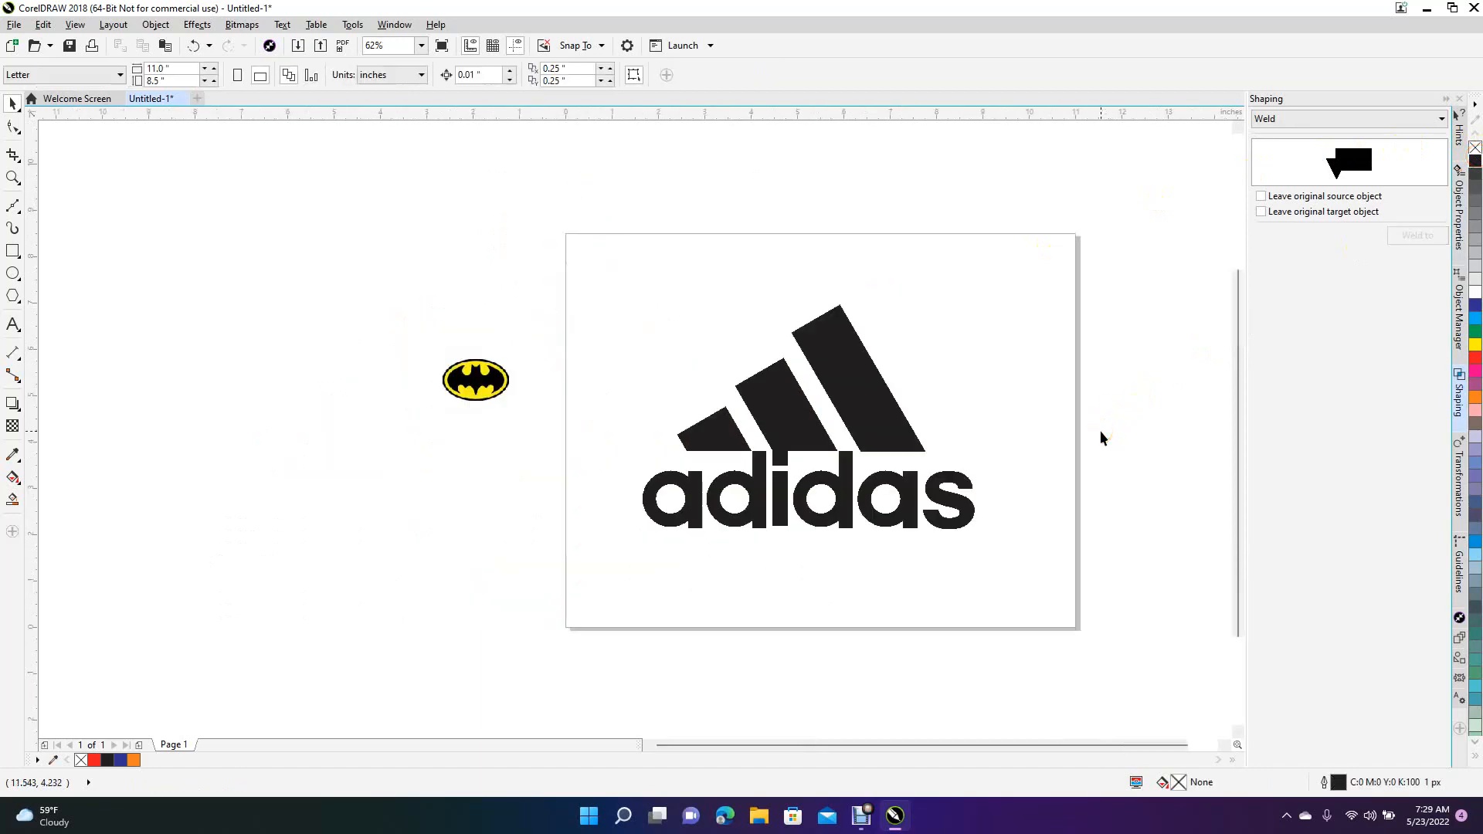
pyautogui.scroll(-1, 818, 381)
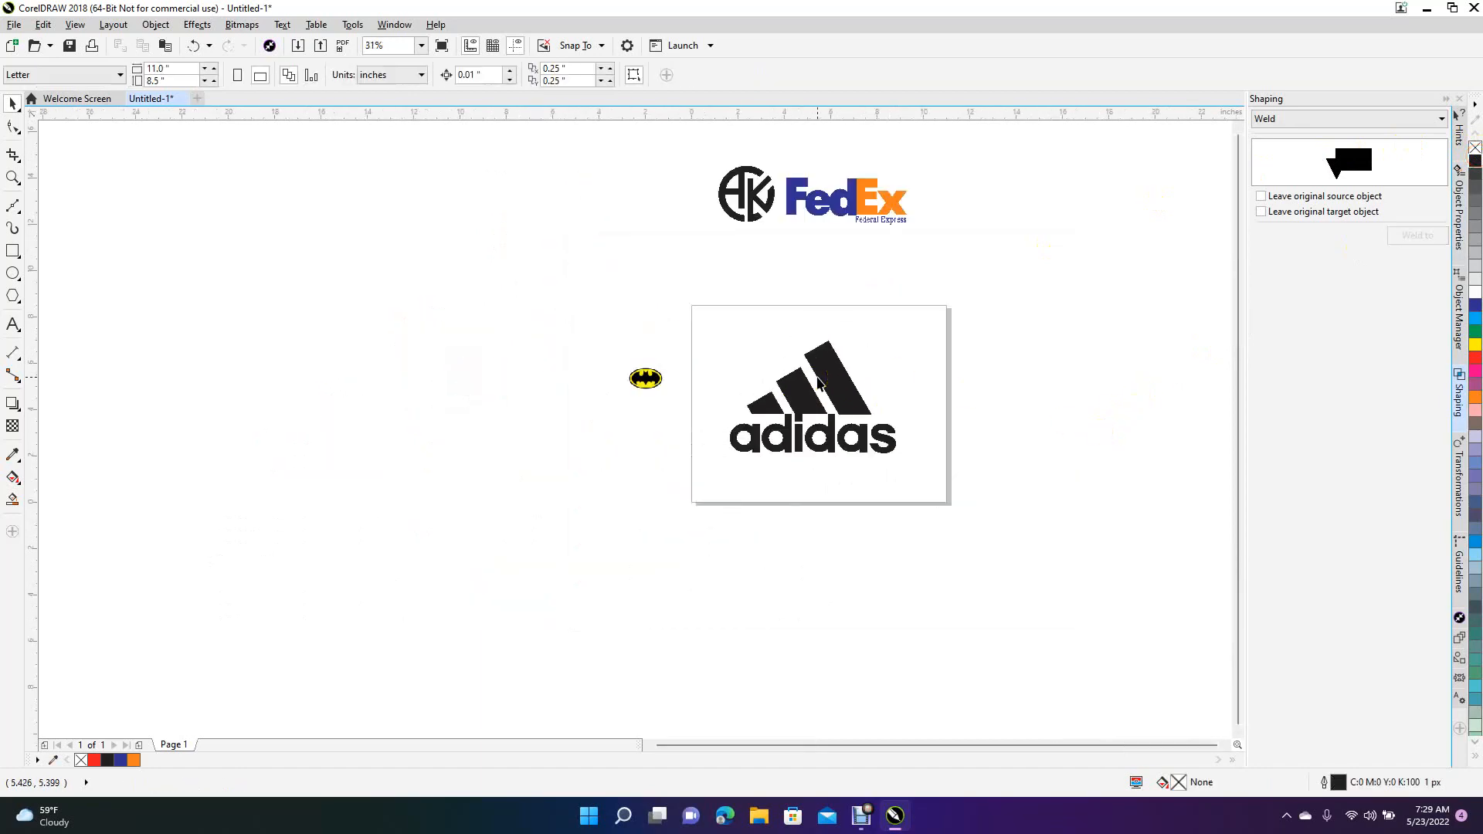
pyautogui.moveTo(676, 309); pyautogui.dragTo(1026, 533)
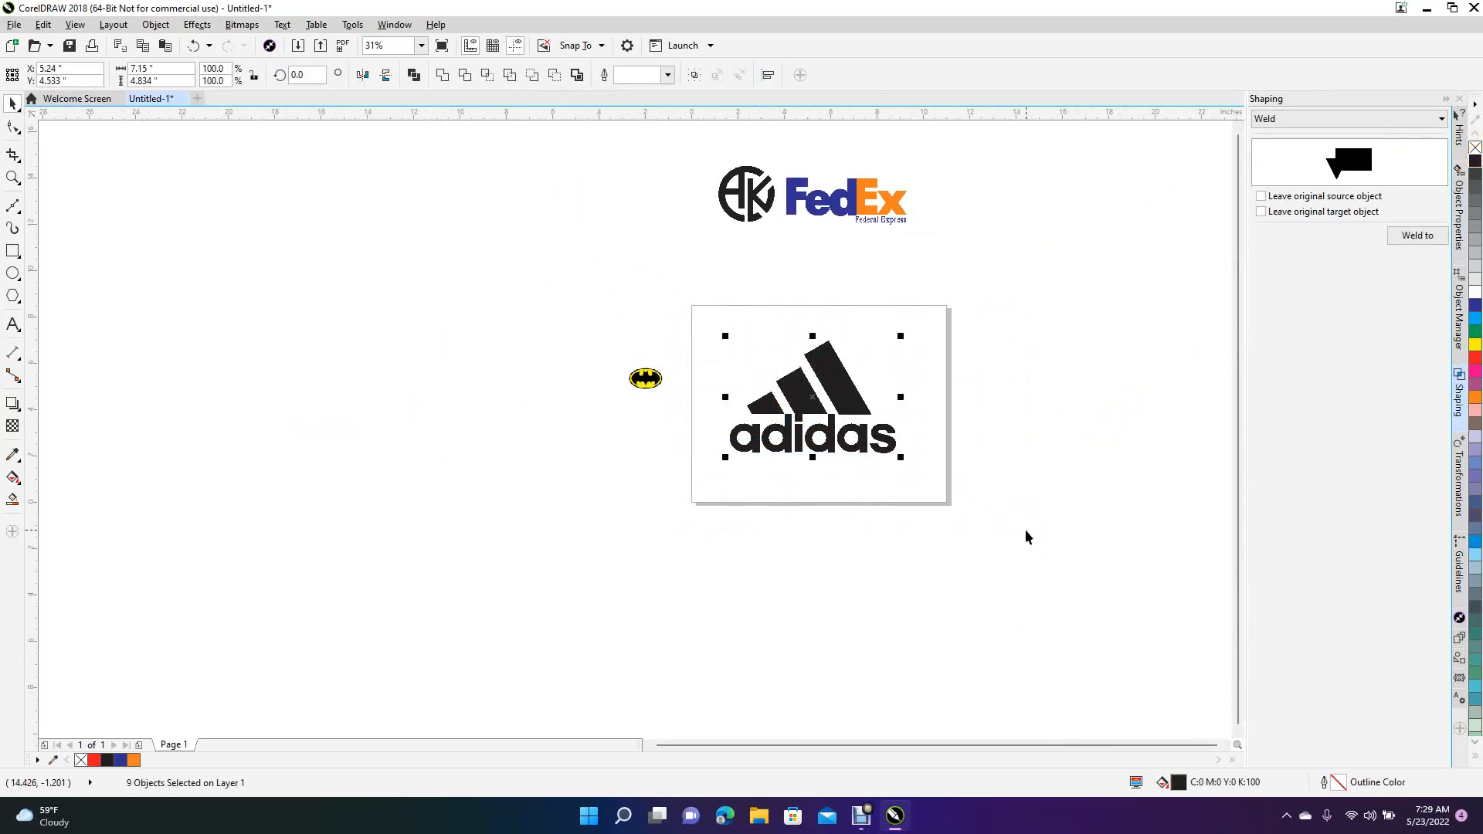
pyautogui.hotkey('ctrl', 'g')
# Step: Shrink the adidas group and place it above the page beside the round monogram logo
pyautogui.moveTo(903, 333); pyautogui.dragTo(868, 358)
pyautogui.moveTo(816, 400); pyautogui.dragTo(666, 192)
pyautogui.click(606, 289)
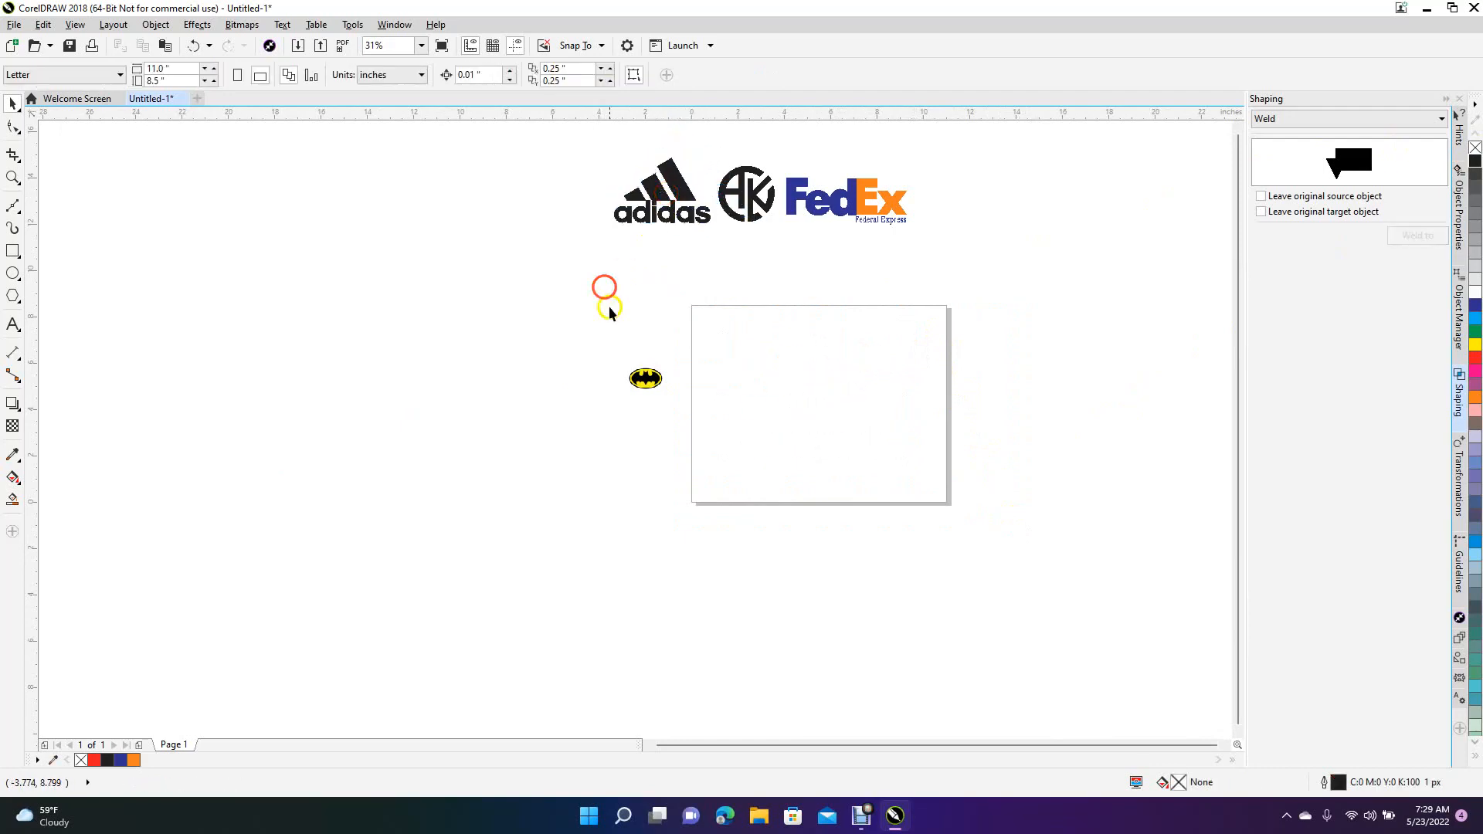
# Step: Place the Batman bitmap centrally on the page at about 8.93 by 8.93 inches and lock it
pyautogui.moveTo(648, 385); pyautogui.dragTo(1027, 295)
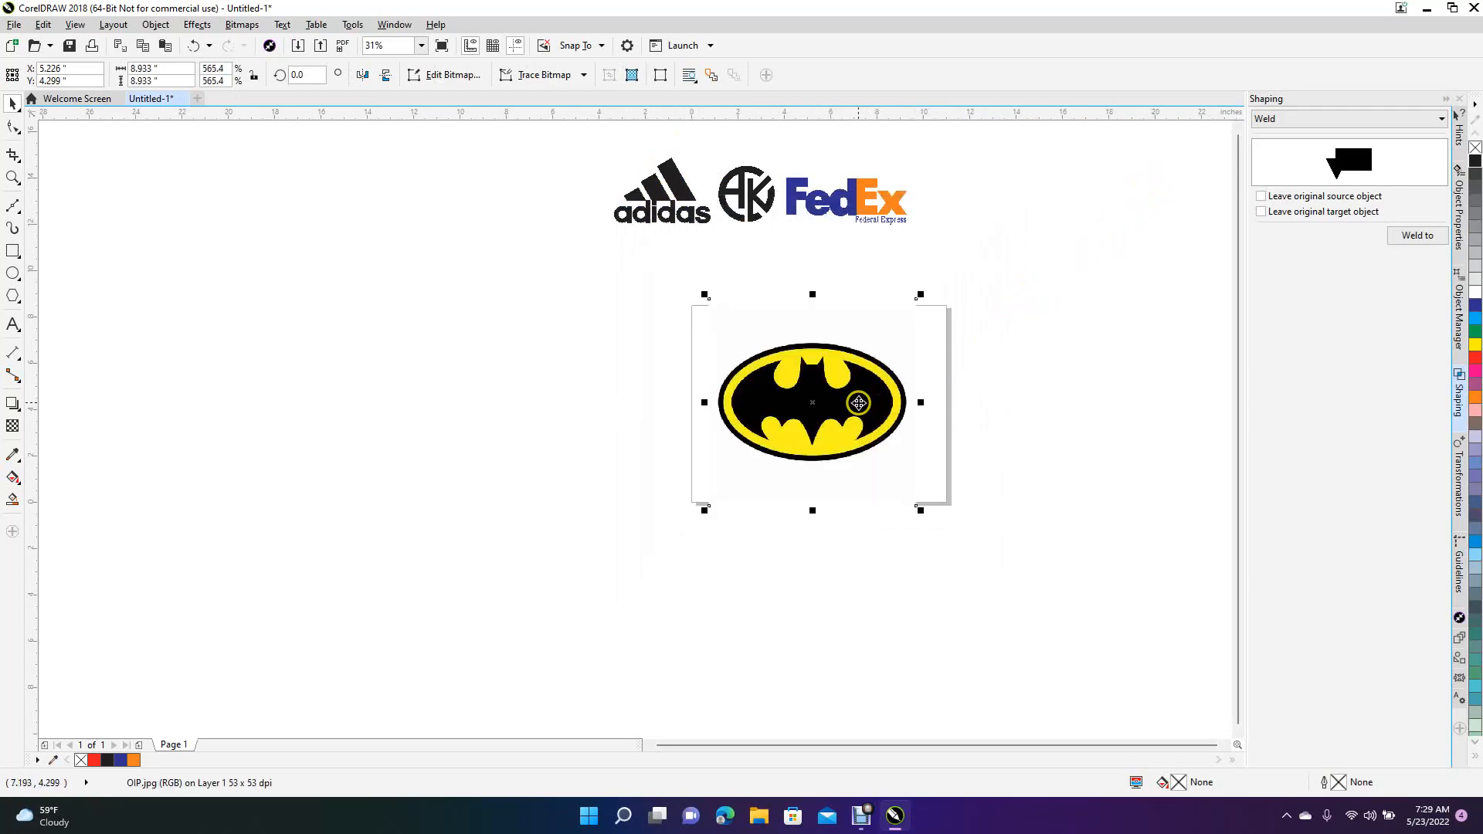
pyautogui.rightClick(858, 403)
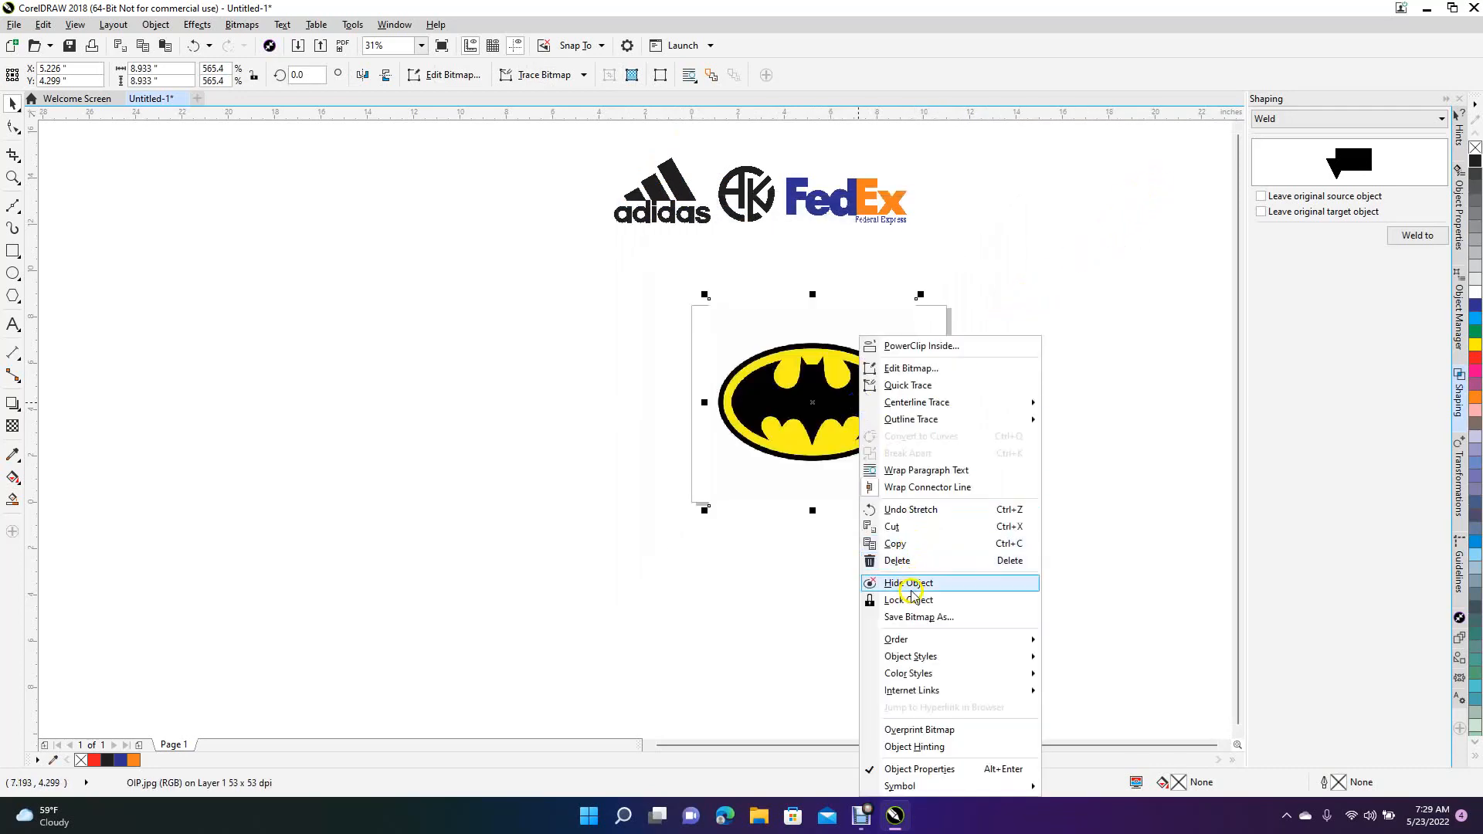
pyautogui.click(878, 599)
pyautogui.click(775, 523)
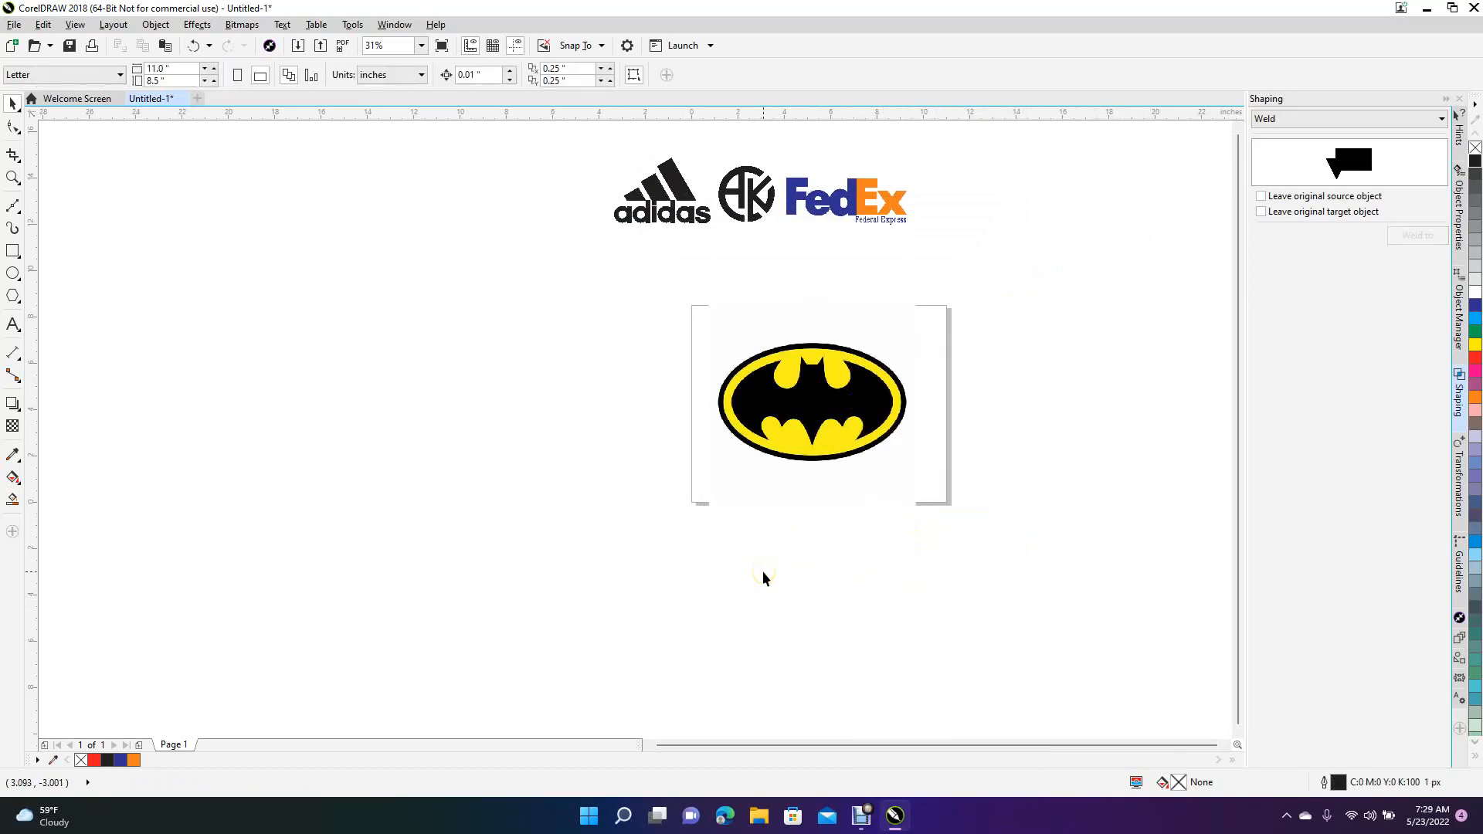
pyautogui.scroll(2, 764, 579)
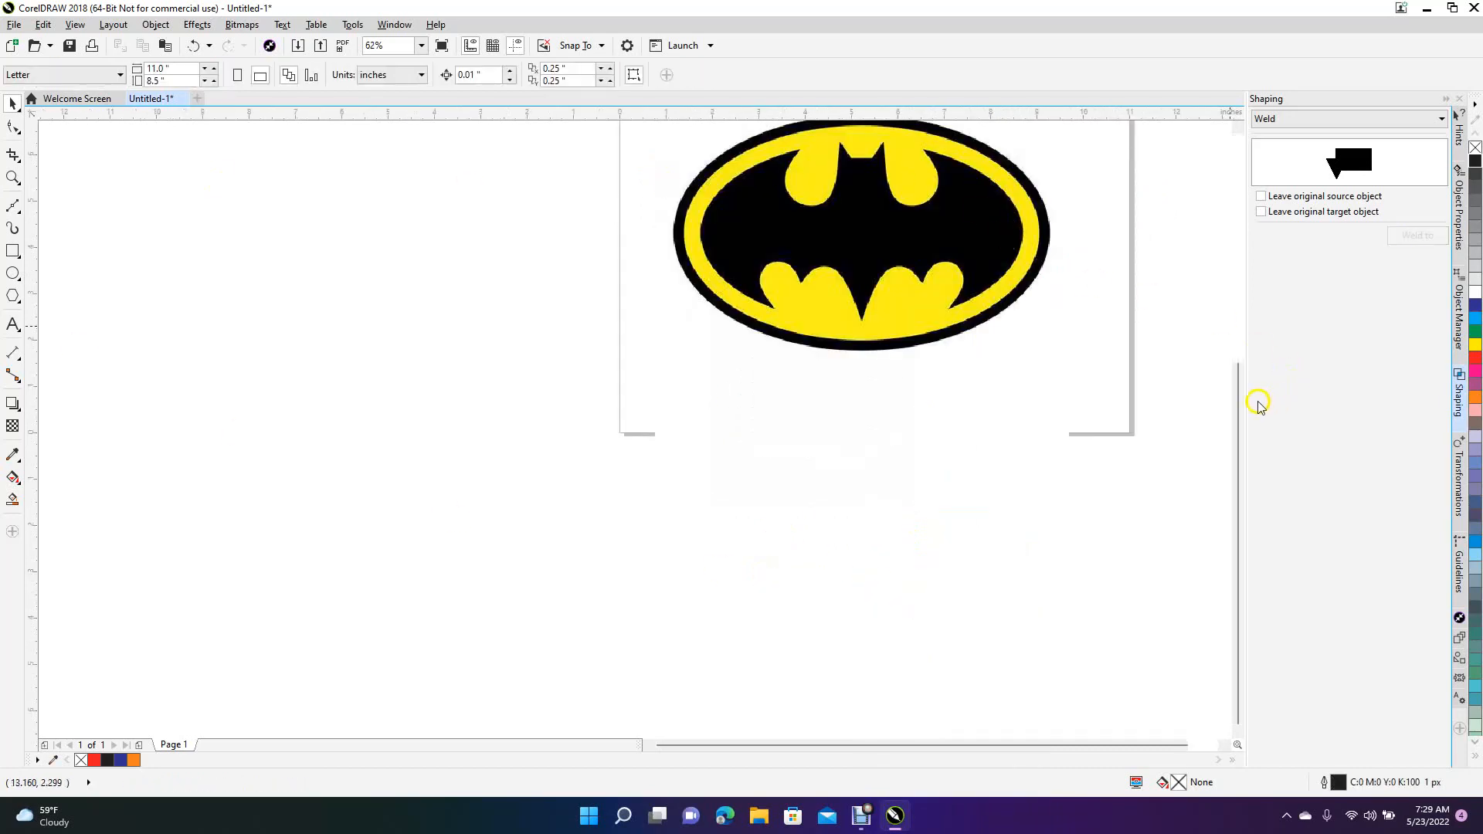
# Step: Switch the display to wireframe and place a vertical guideline through the bat's centre at about 5.218 inches
pyautogui.moveTo(1235, 449); pyautogui.dragTo(1242, 421)
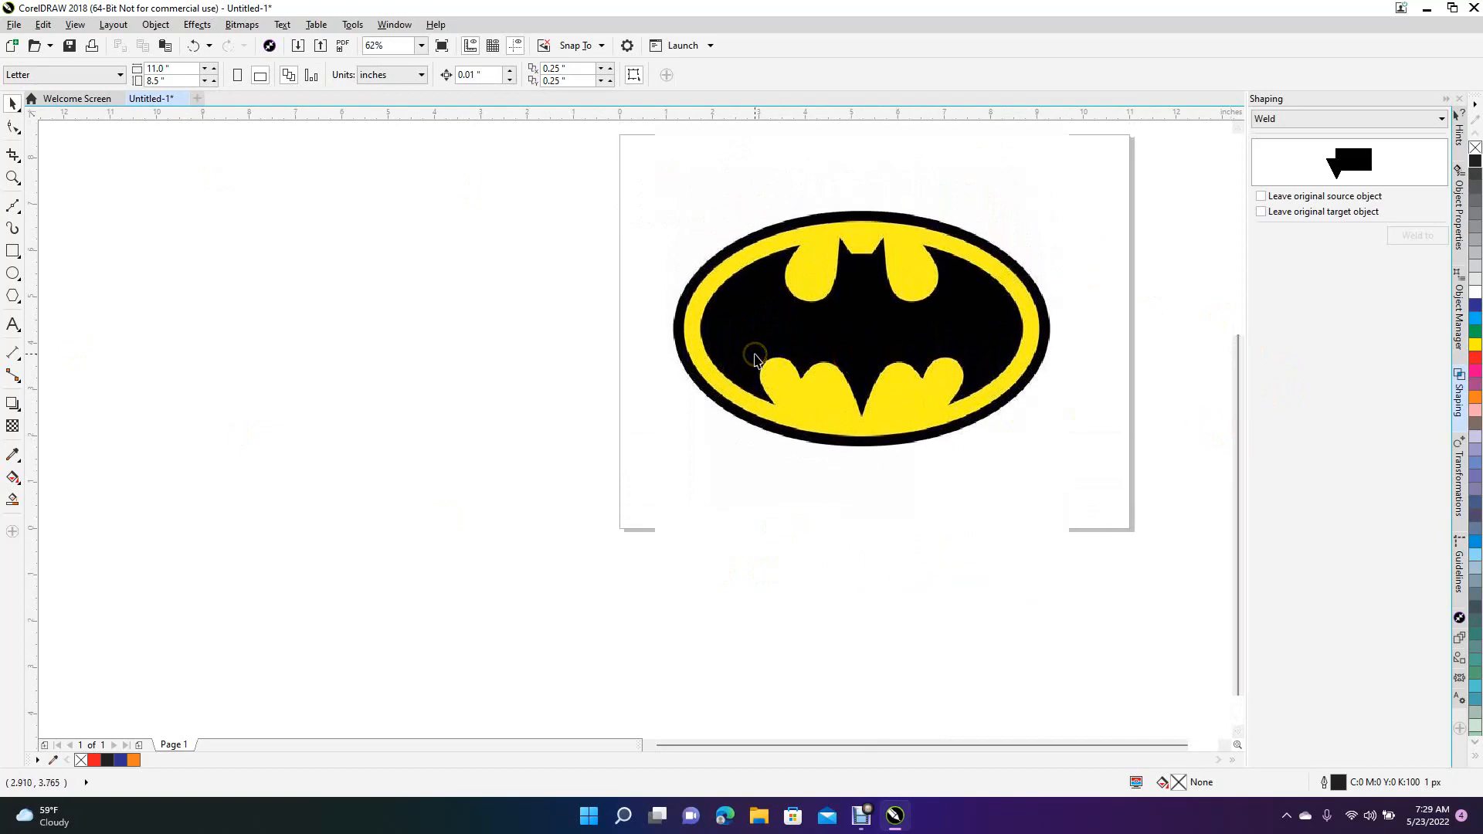
pyautogui.scroll(2, 758, 366)
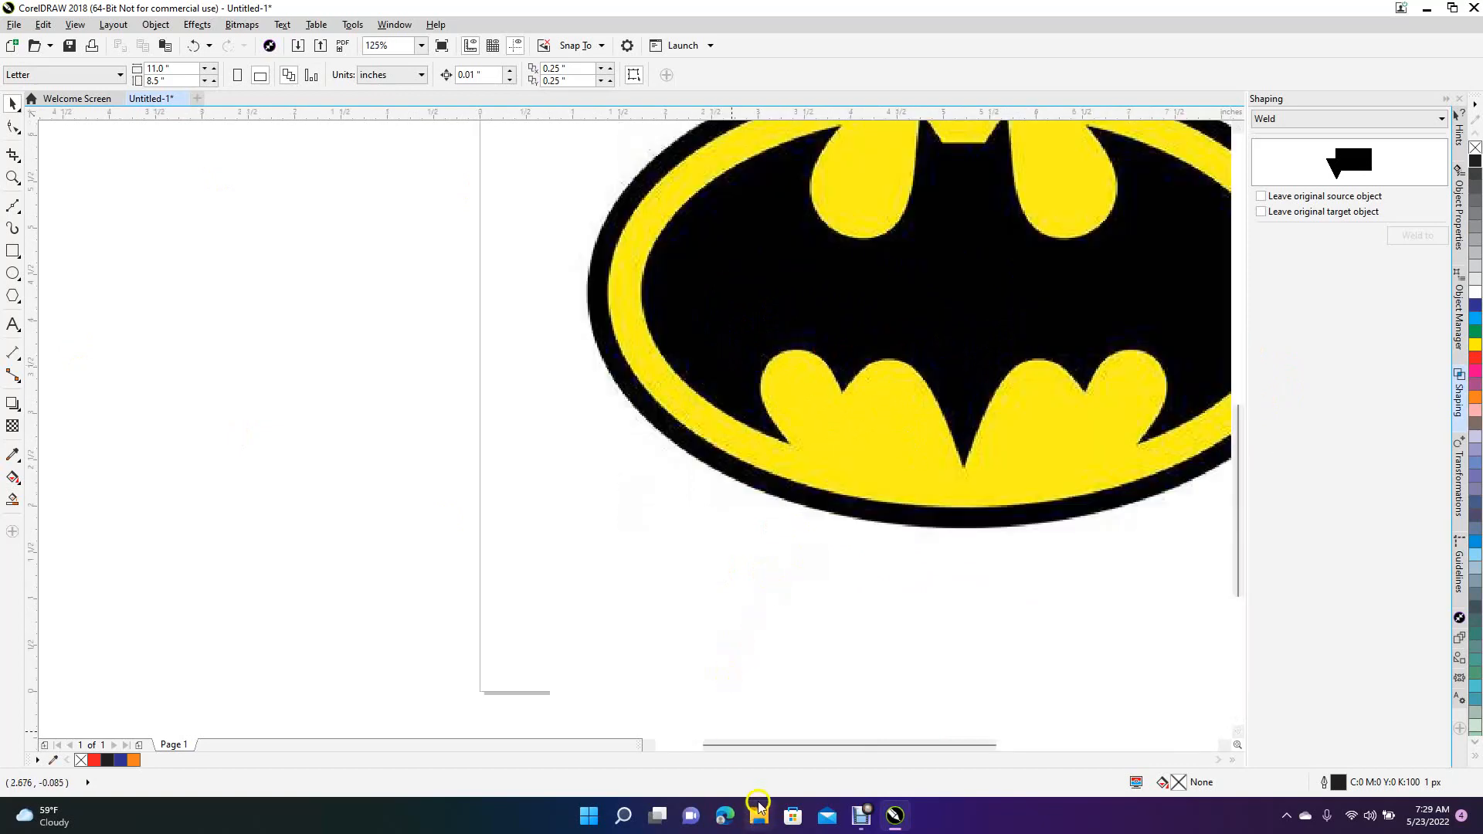
pyautogui.moveTo(765, 742); pyautogui.dragTo(856, 742)
pyautogui.moveTo(1240, 467); pyautogui.dragTo(1235, 425)
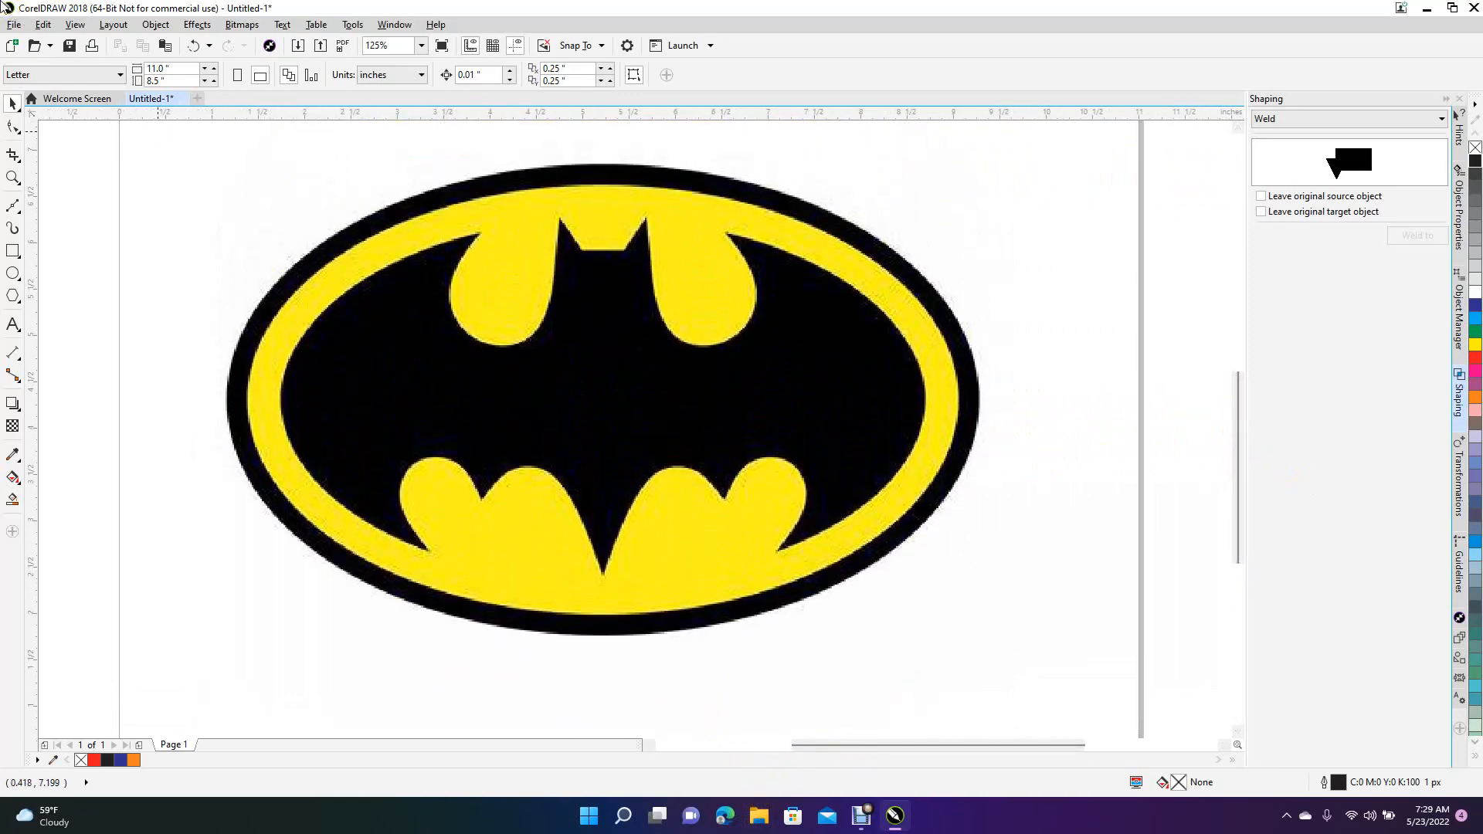
pyautogui.click(74, 24)
pyautogui.click(99, 60)
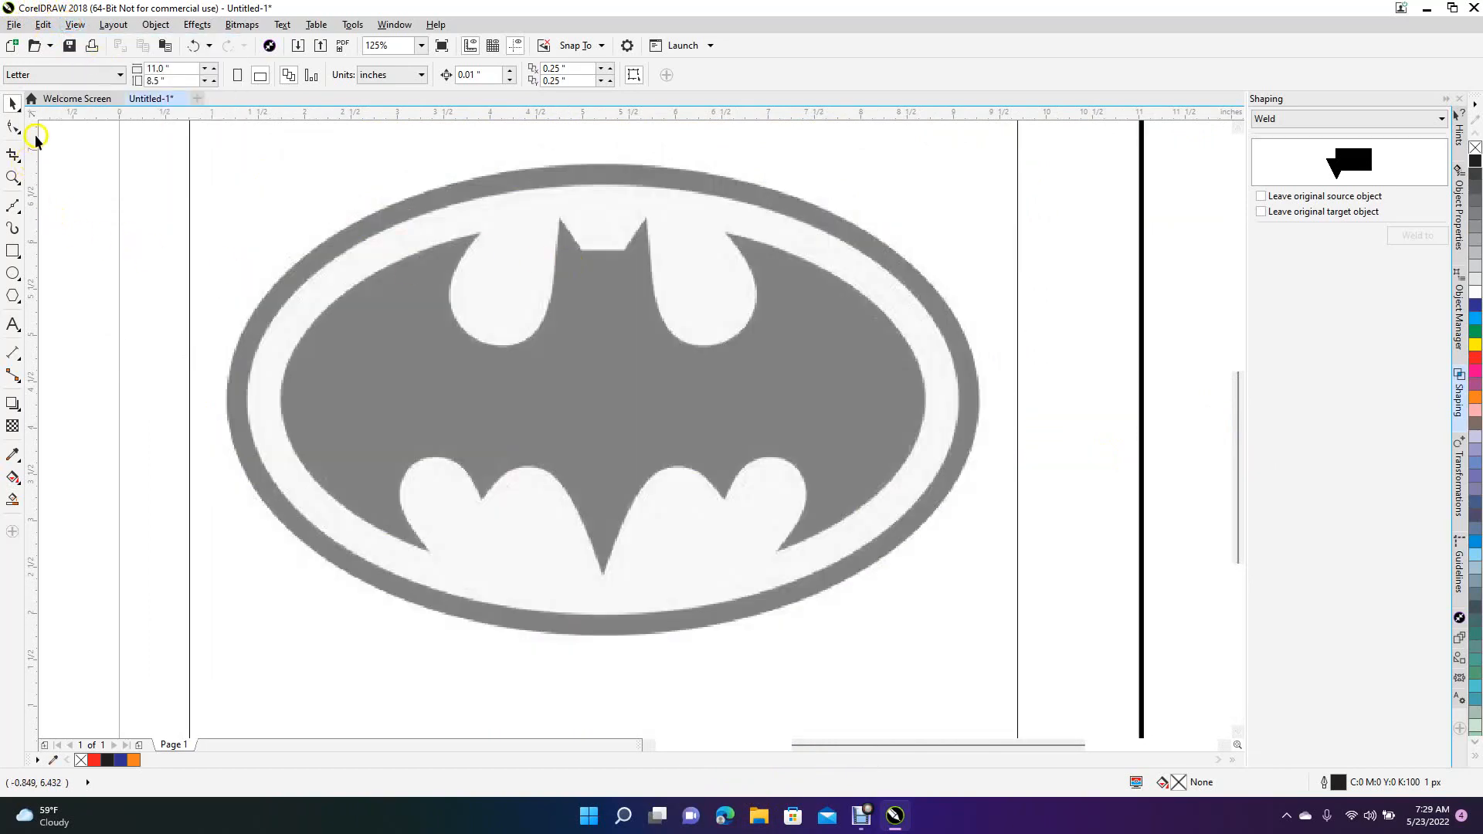
pyautogui.moveTo(382, 224); pyautogui.dragTo(603, 257)
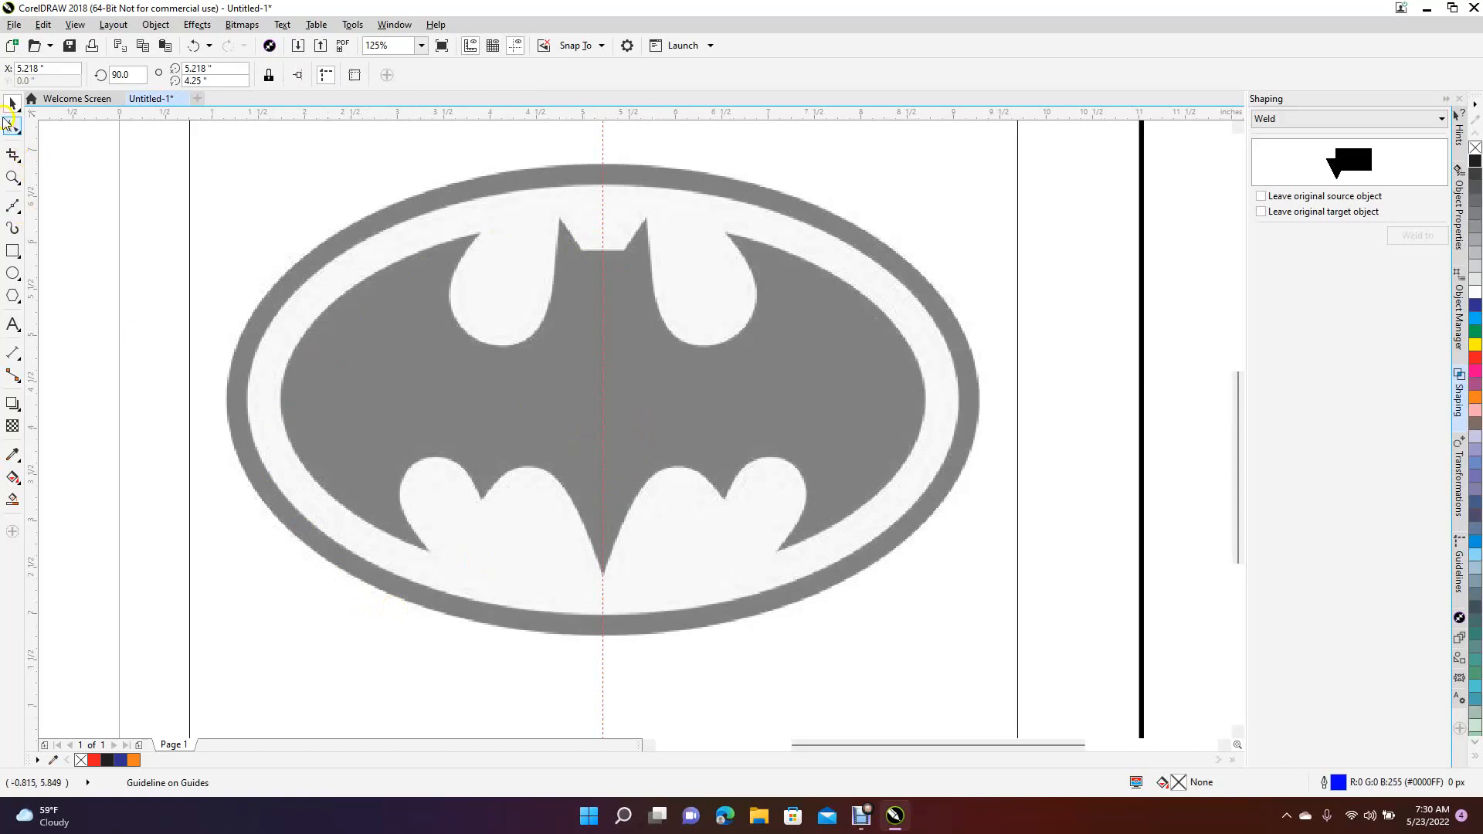
pyautogui.click(48, 189)
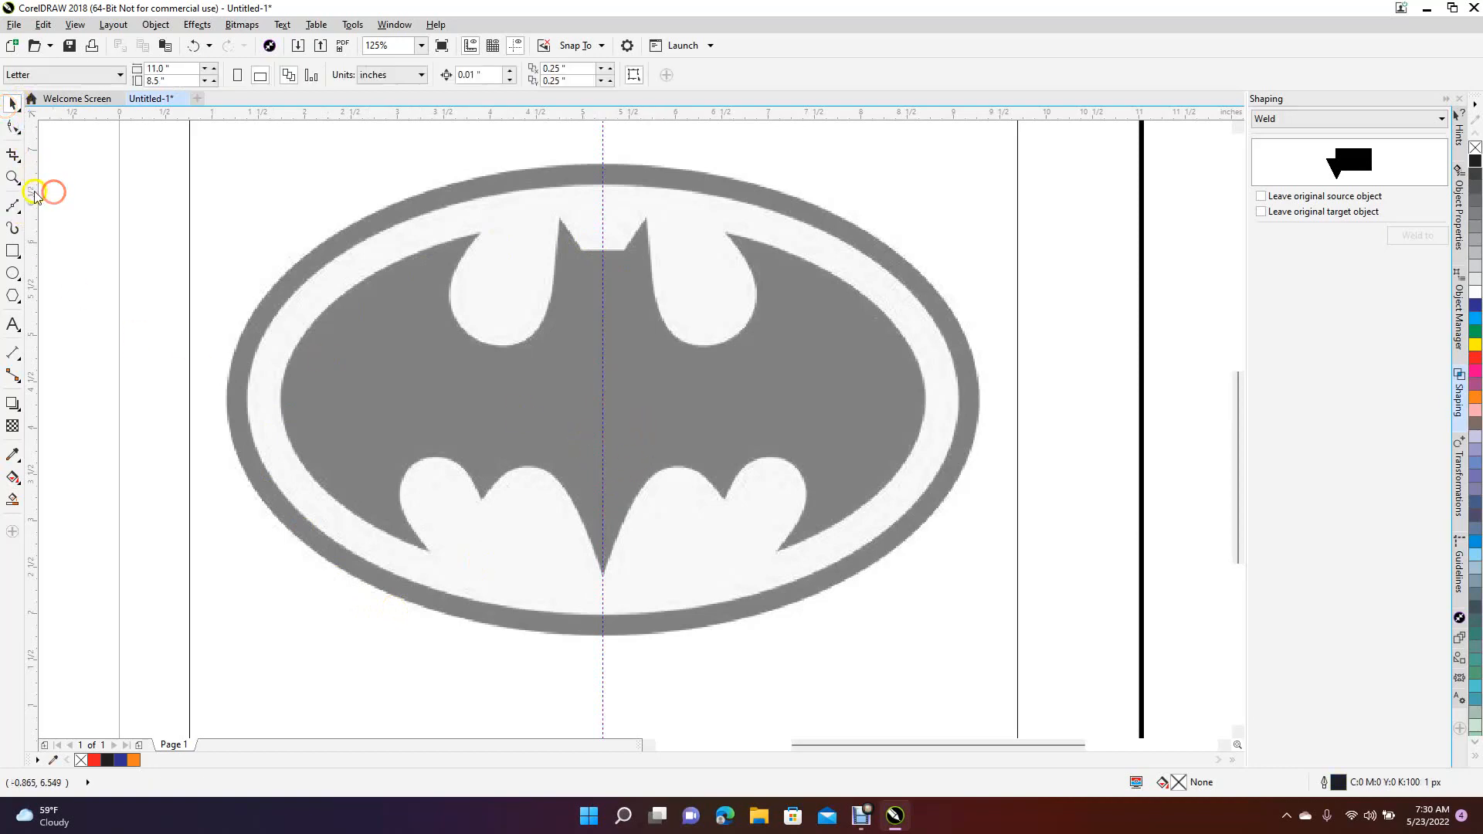
# Step: Trace half of the bat's head, its left ear and the upper-left scallop with a Bézier curve, starting at the centre guideline and ending at the upper wing tip
pyautogui.click(13, 205)
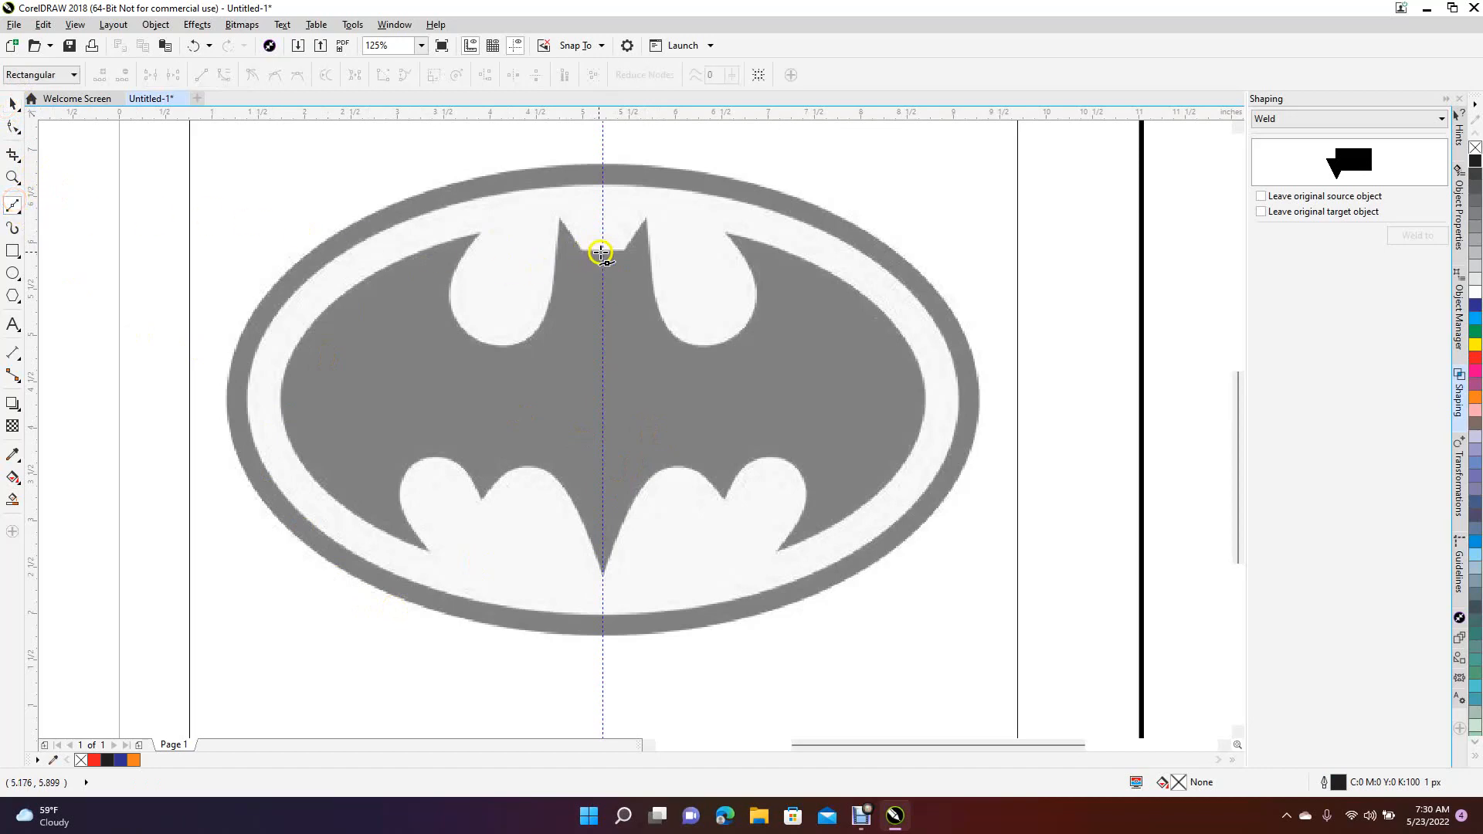
pyautogui.click(602, 250)
pyautogui.click(584, 251)
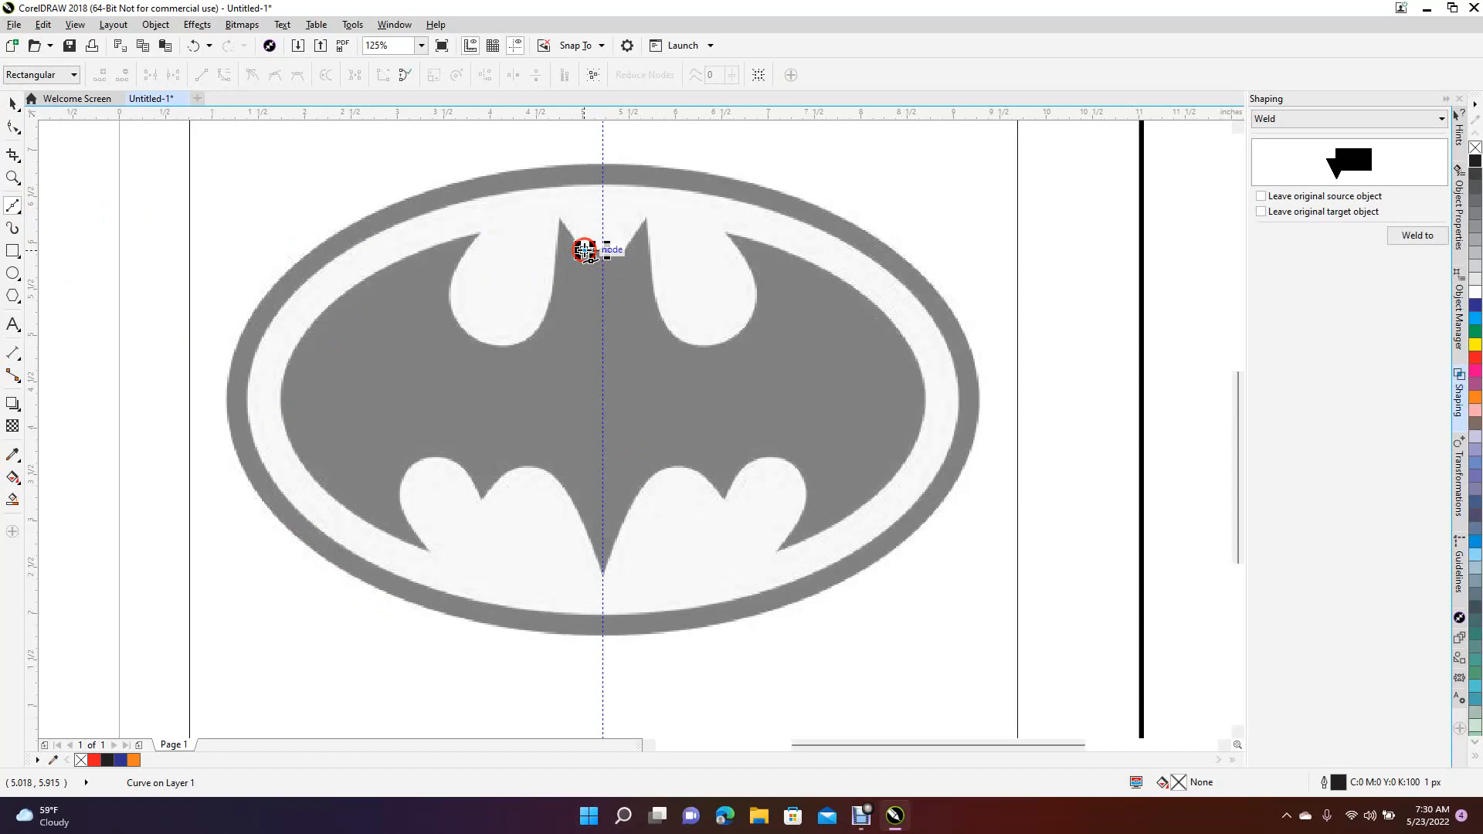
pyautogui.click(559, 218)
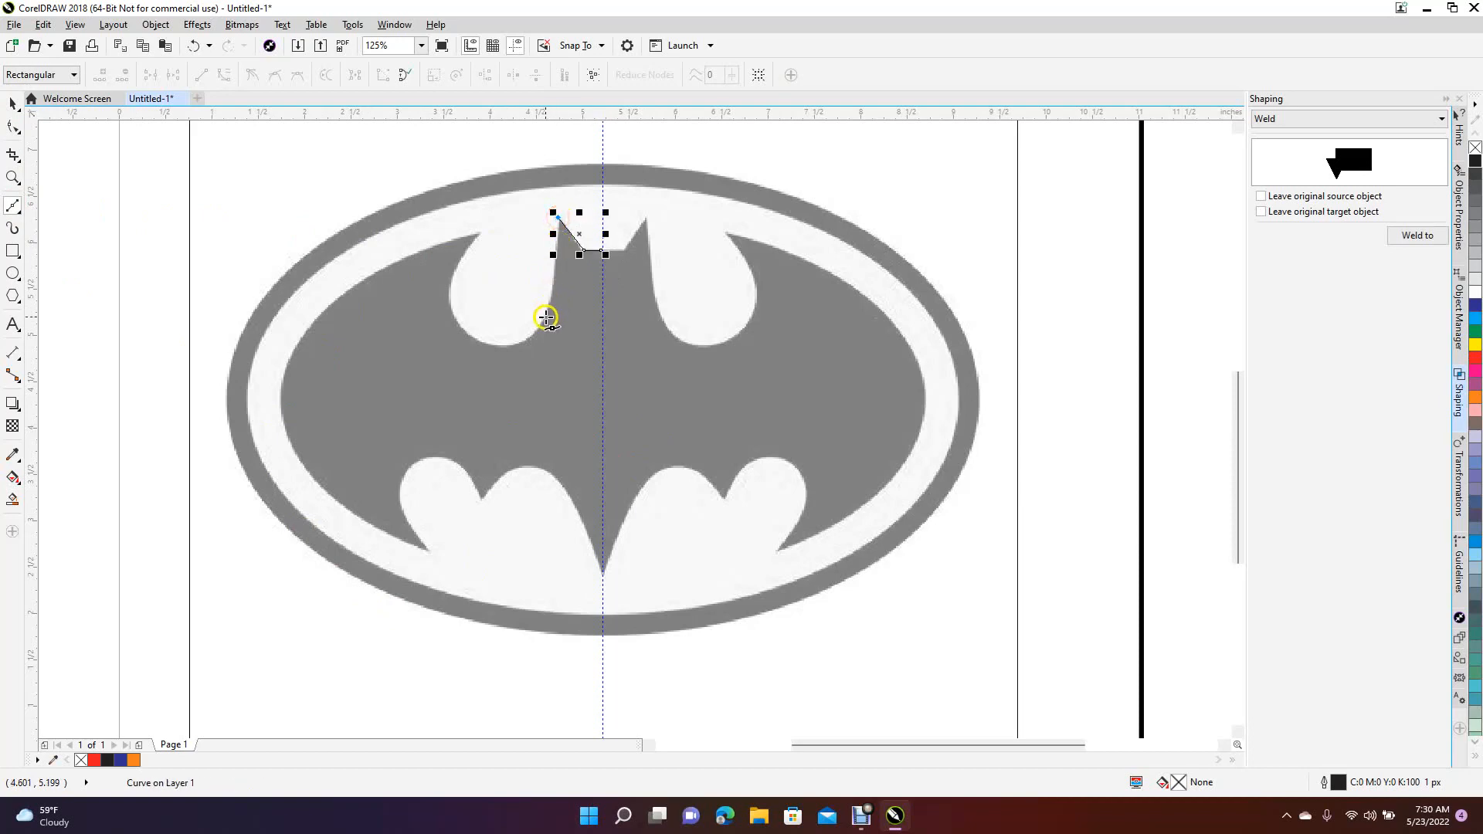
pyautogui.moveTo(546, 318); pyautogui.dragTo(540, 324)
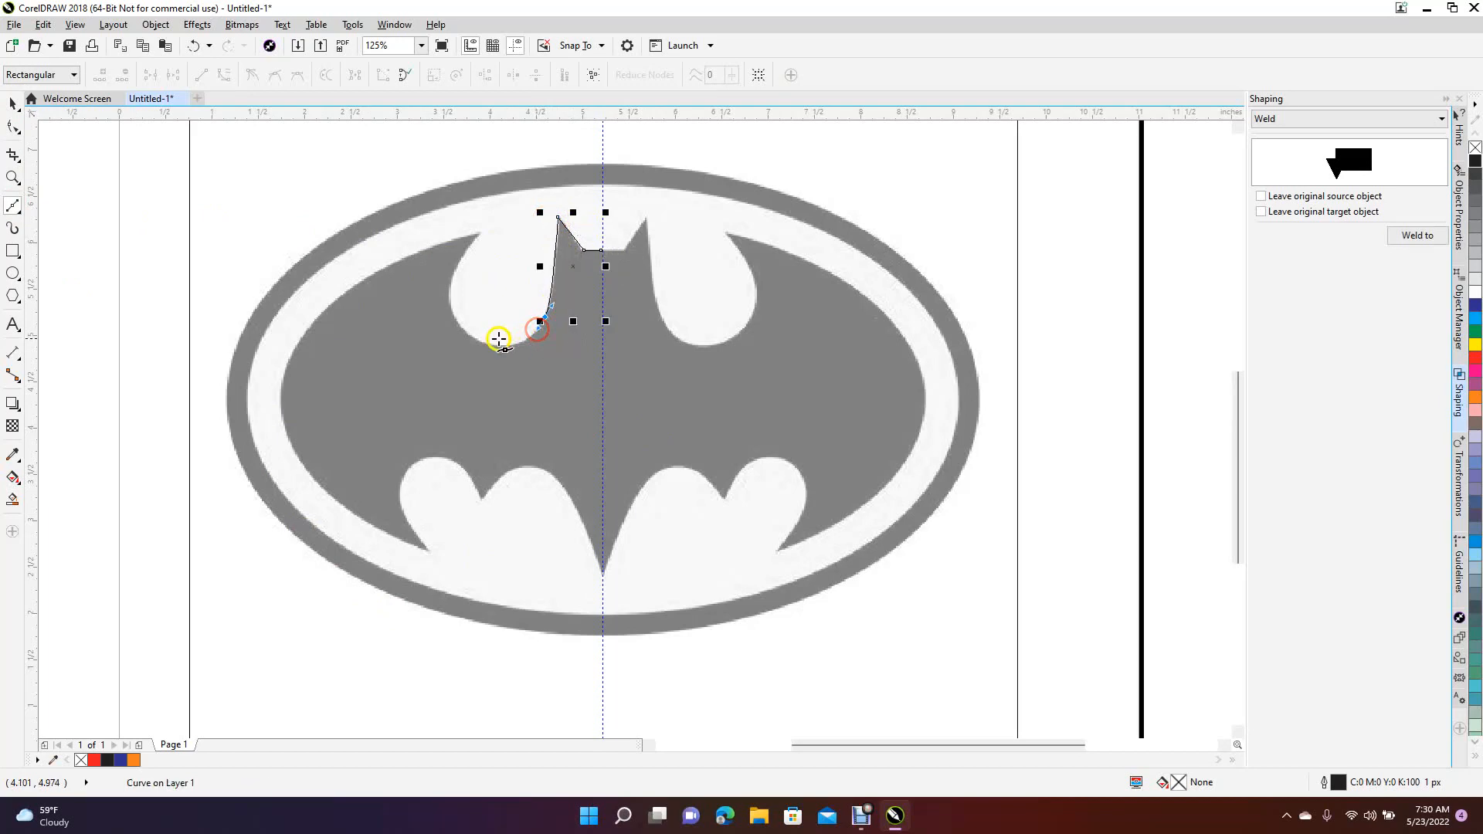
pyautogui.moveTo(487, 343); pyautogui.dragTo(451, 336)
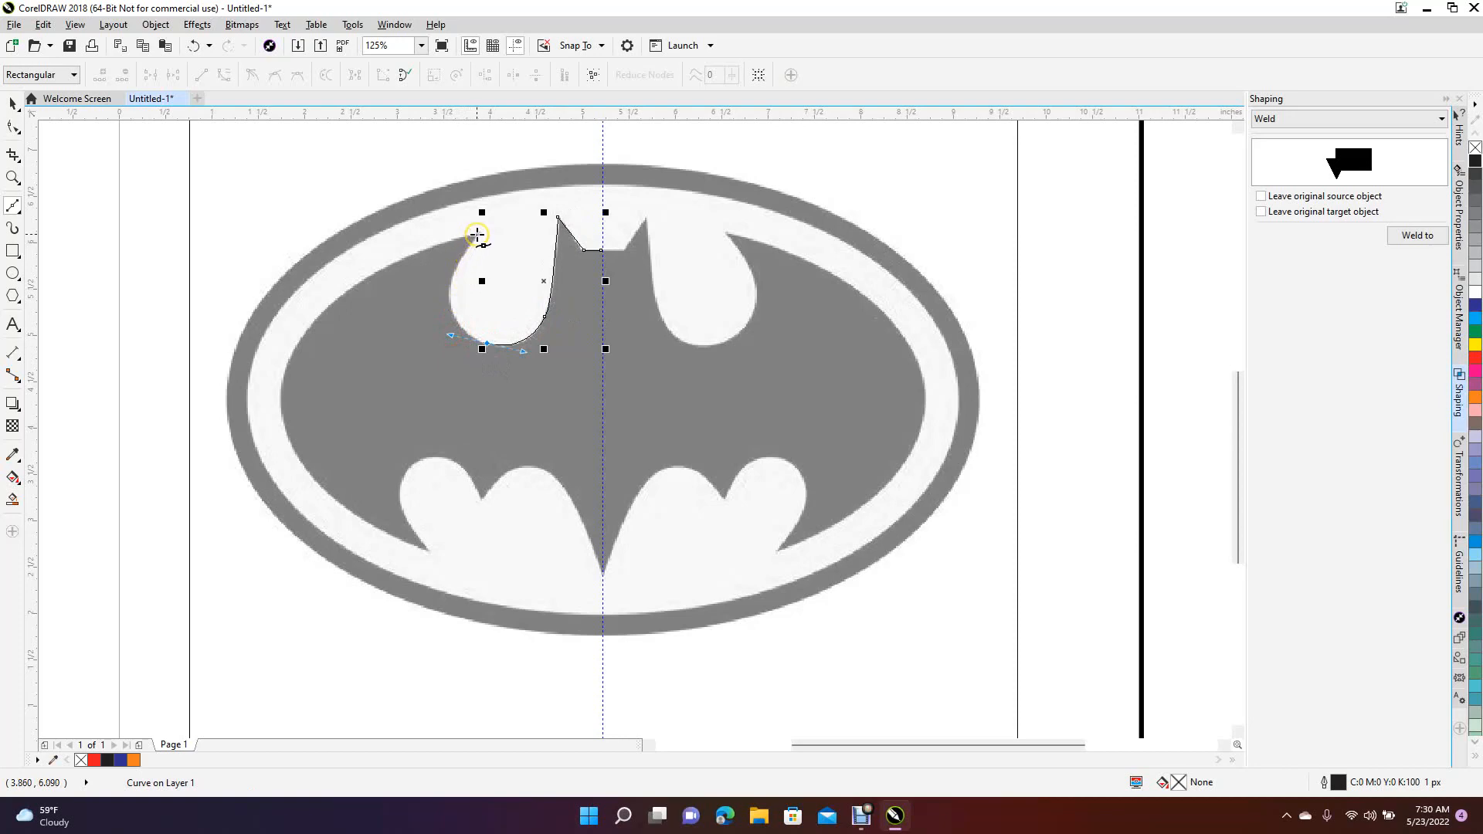
pyautogui.moveTo(479, 235); pyautogui.dragTo(524, 191)
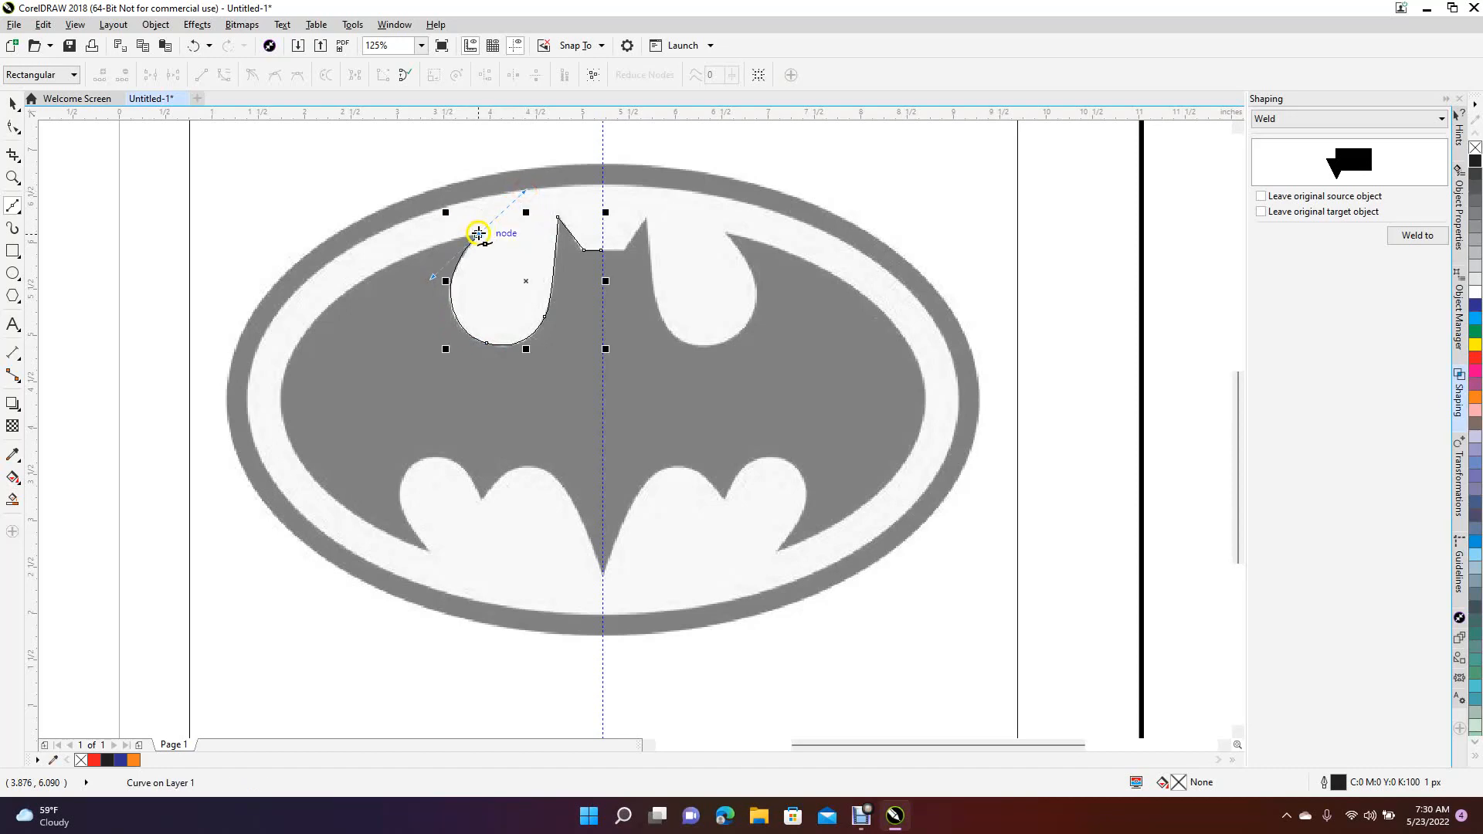
pyautogui.click(478, 233)
# Step: Continue the curve along the left wing's outer edge to the lower wing tip, ending on a corner node
pyautogui.moveTo(304, 334); pyautogui.dragTo(240, 410)
pyautogui.click(305, 466)
pyautogui.hotkey('ctrl', 'z')
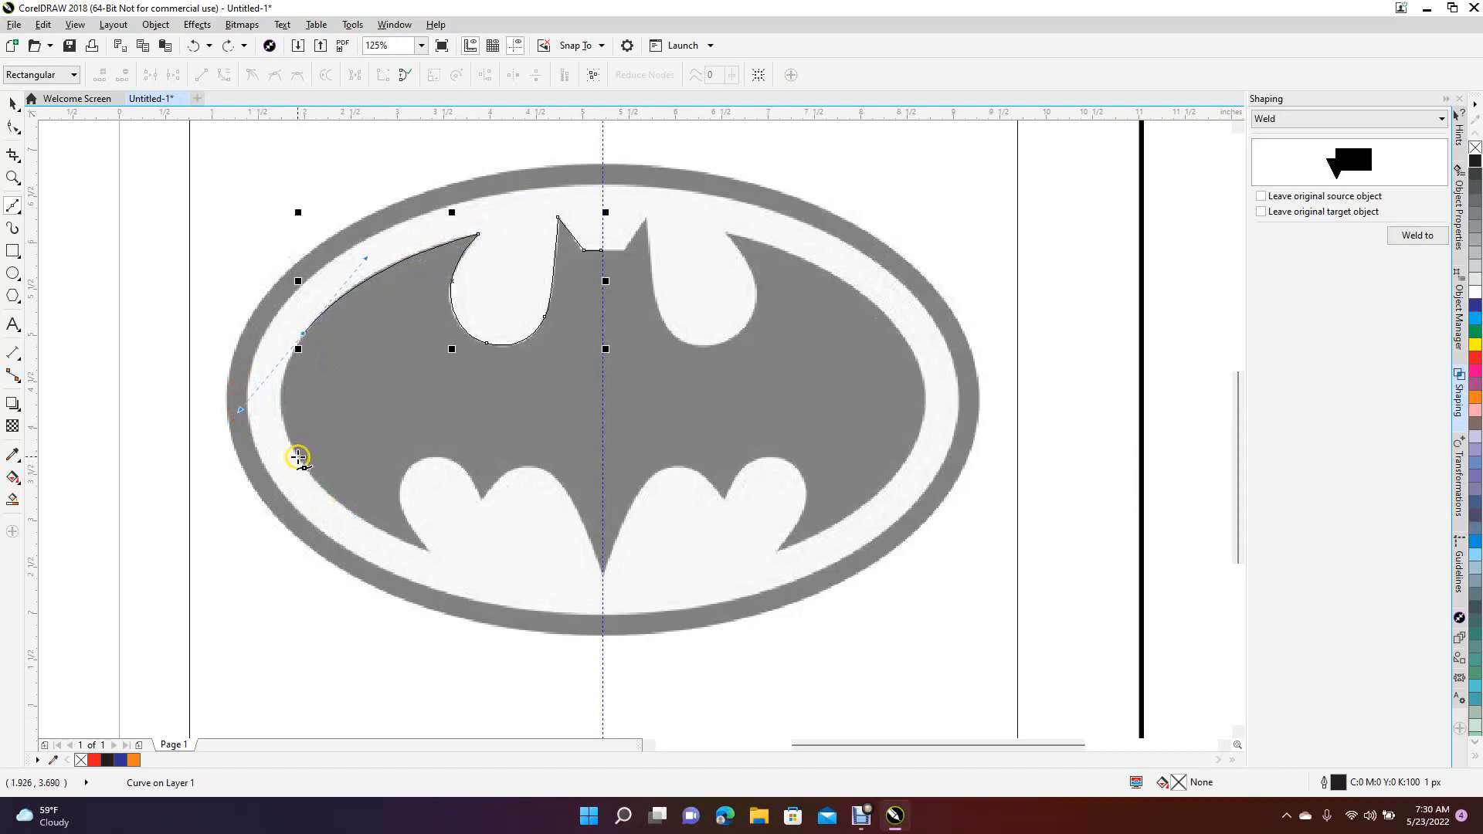
pyautogui.moveTo(298, 458); pyautogui.dragTo(306, 478)
pyautogui.click(303, 334)
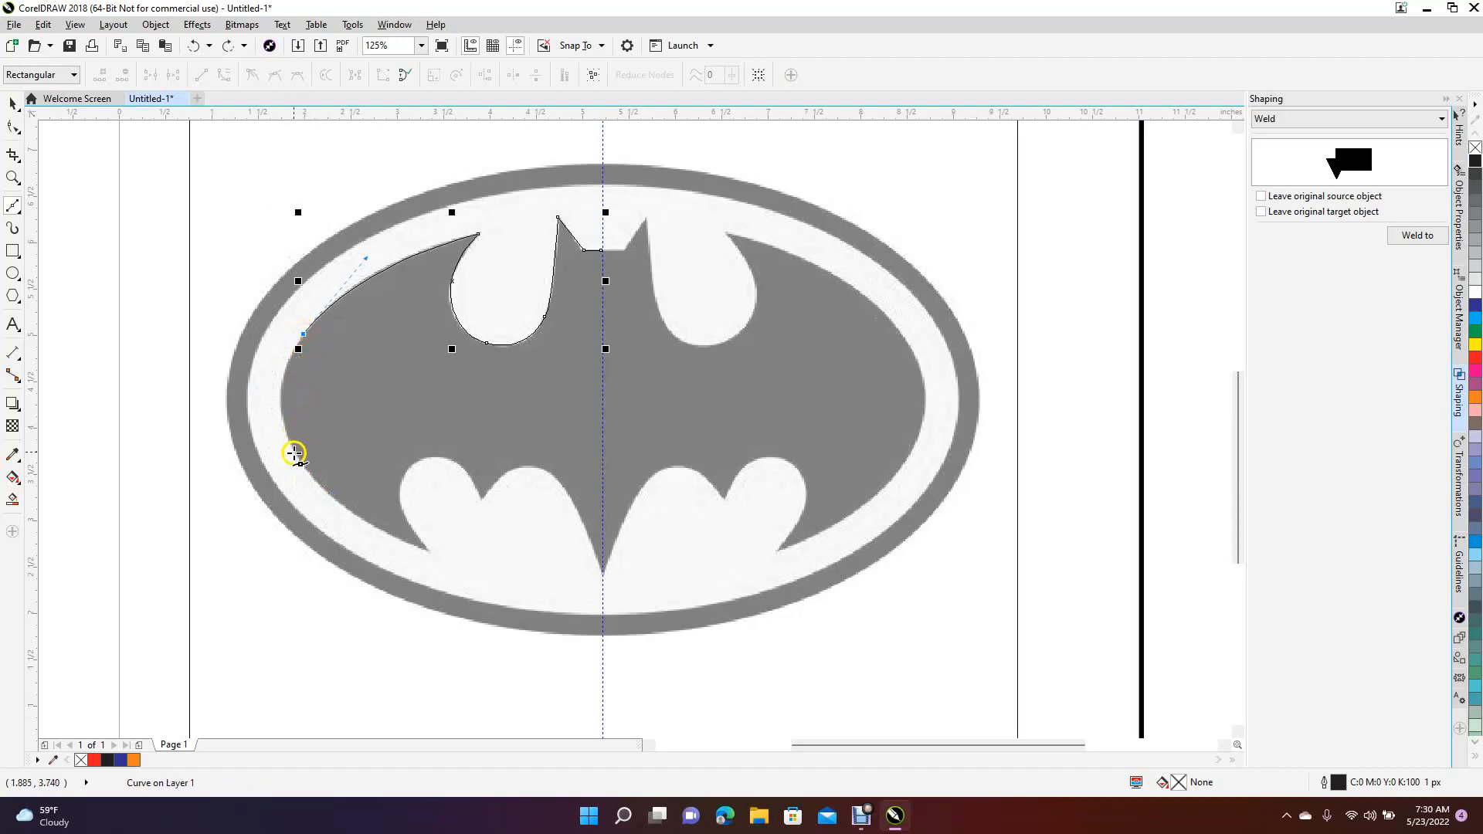
pyautogui.moveTo(298, 453); pyautogui.dragTo(336, 509)
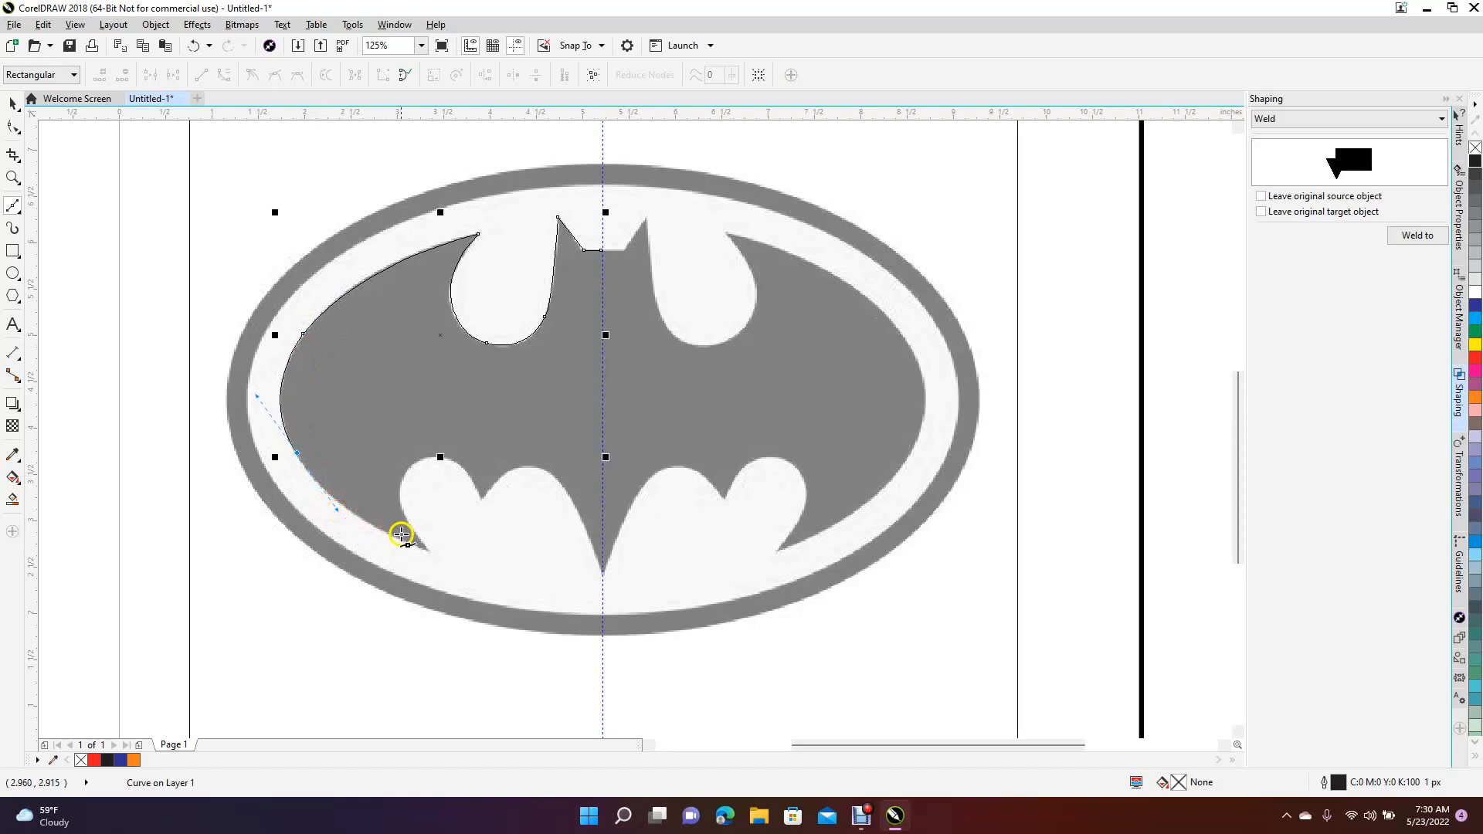
pyautogui.moveTo(425, 549); pyautogui.dragTo(462, 562)
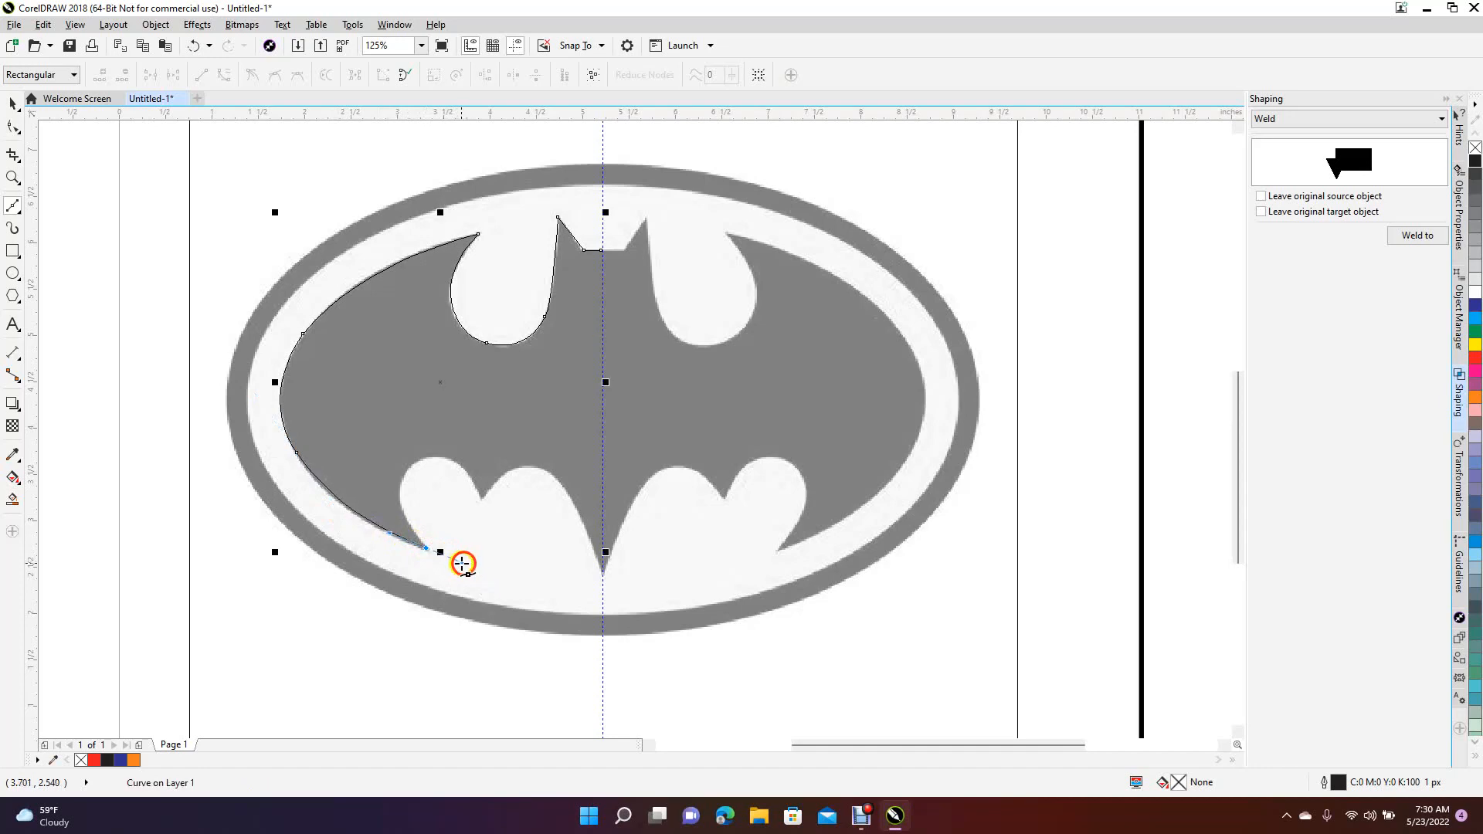
pyautogui.click(426, 547)
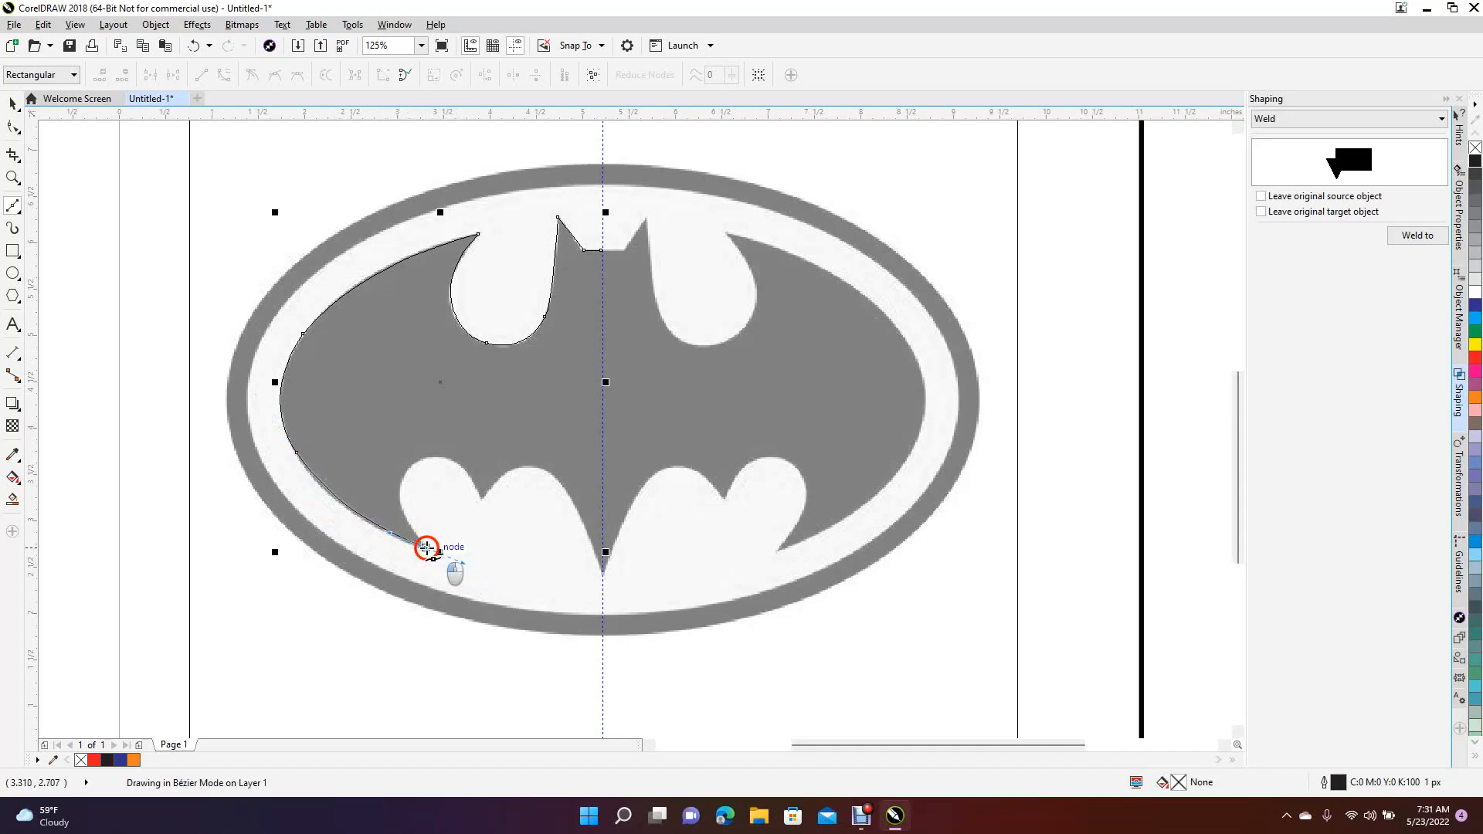
# Step: Trace the two lower-left scallops to the tail tip and close the half-bat outline at its starting node on the guideline
pyautogui.moveTo(410, 467); pyautogui.dragTo(443, 442)
pyautogui.moveTo(480, 499); pyautogui.dragTo(485, 527)
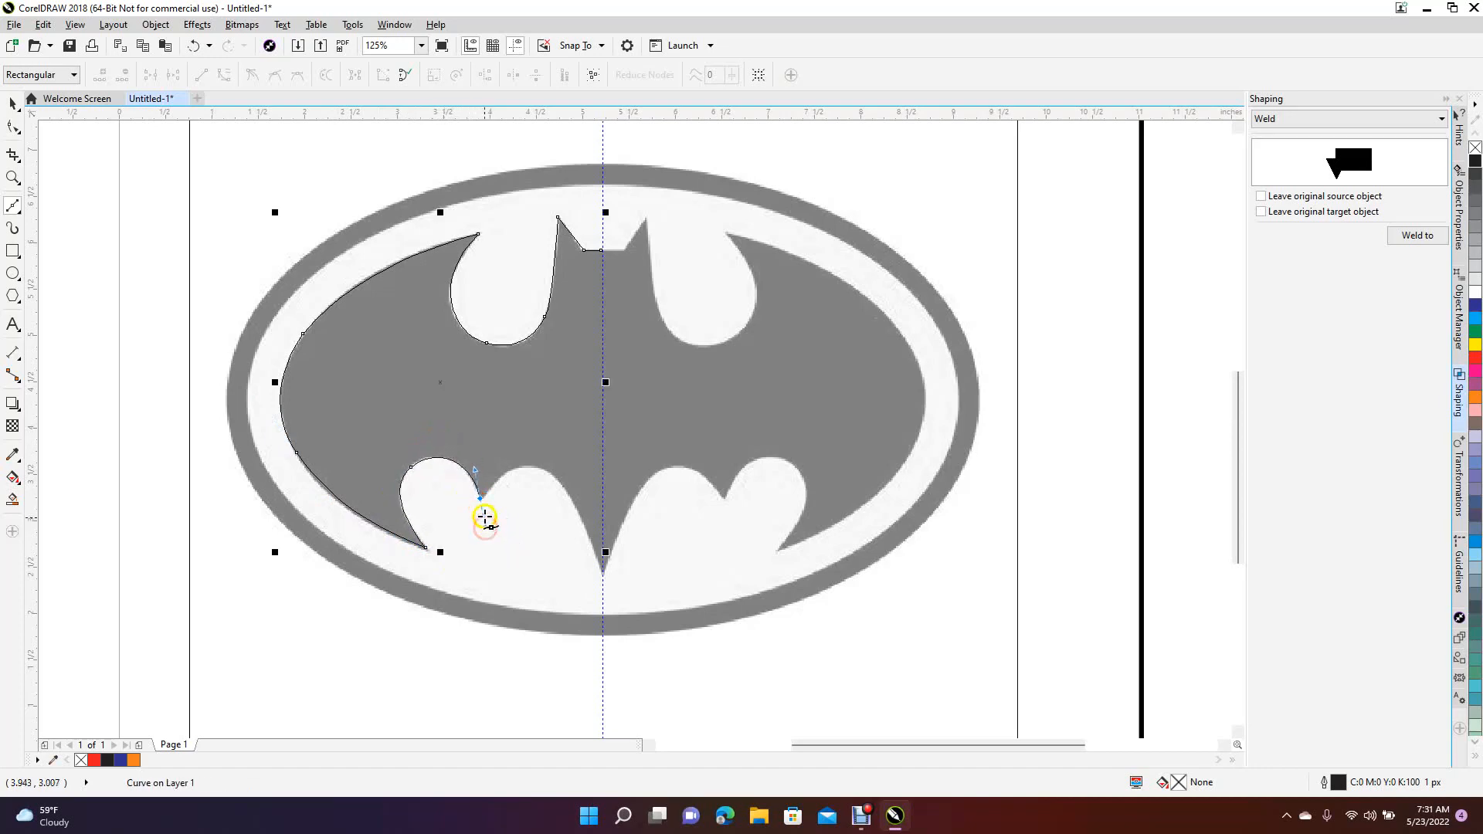
pyautogui.click(480, 498)
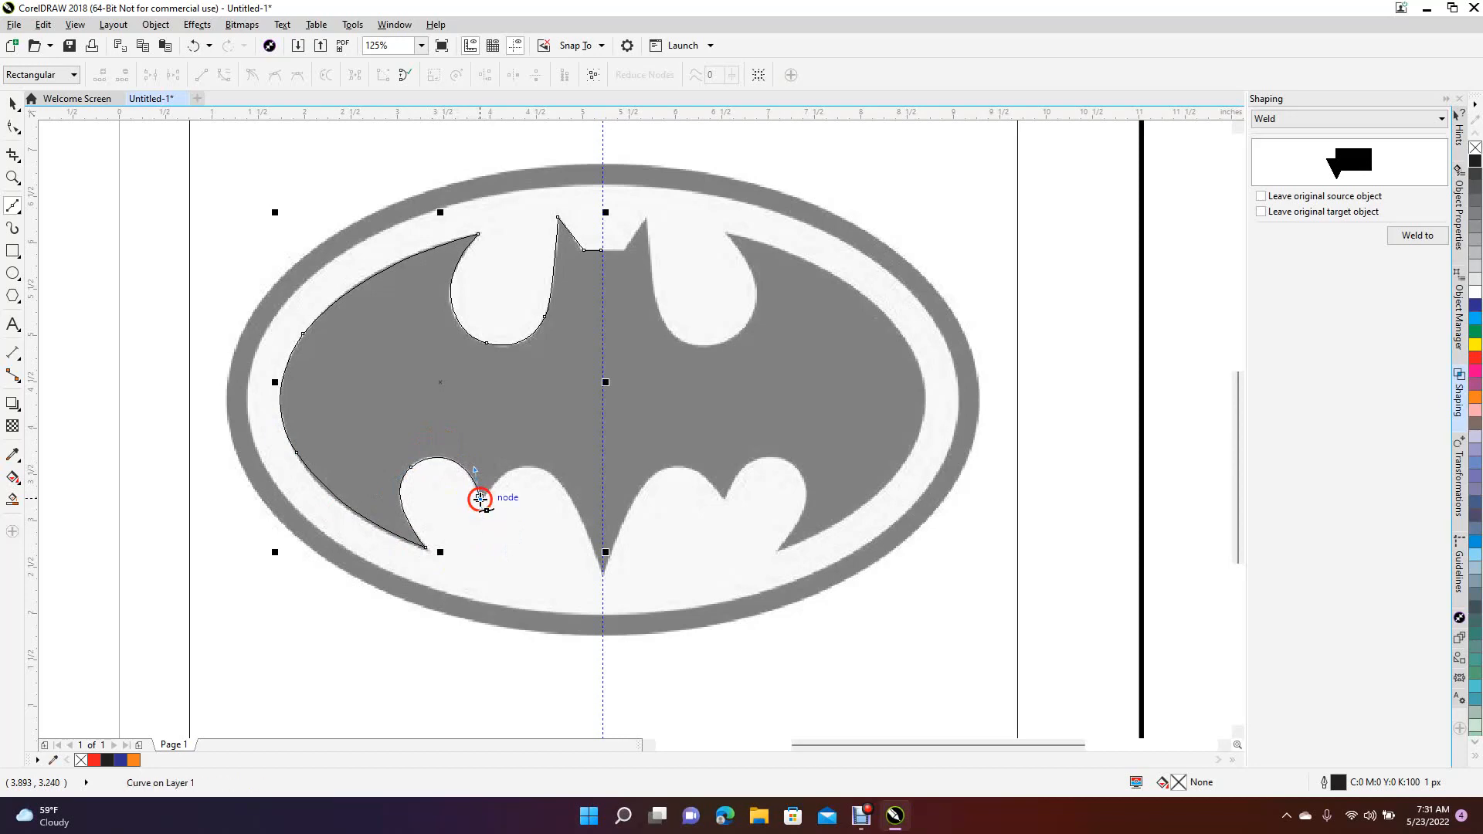
pyautogui.moveTo(518, 468); pyautogui.dragTo(603, 574)
pyautogui.click(604, 575)
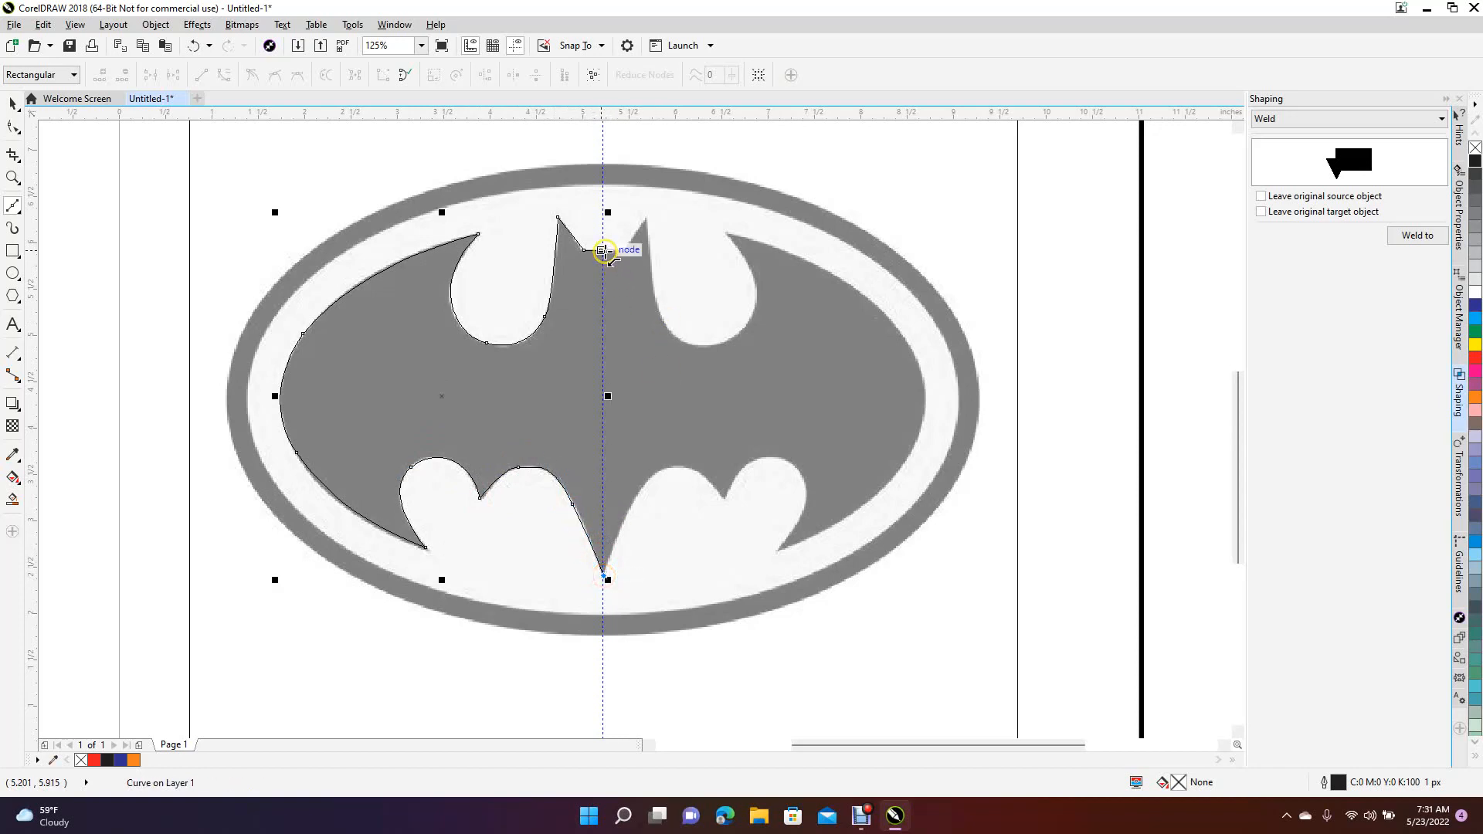
pyautogui.click(602, 250)
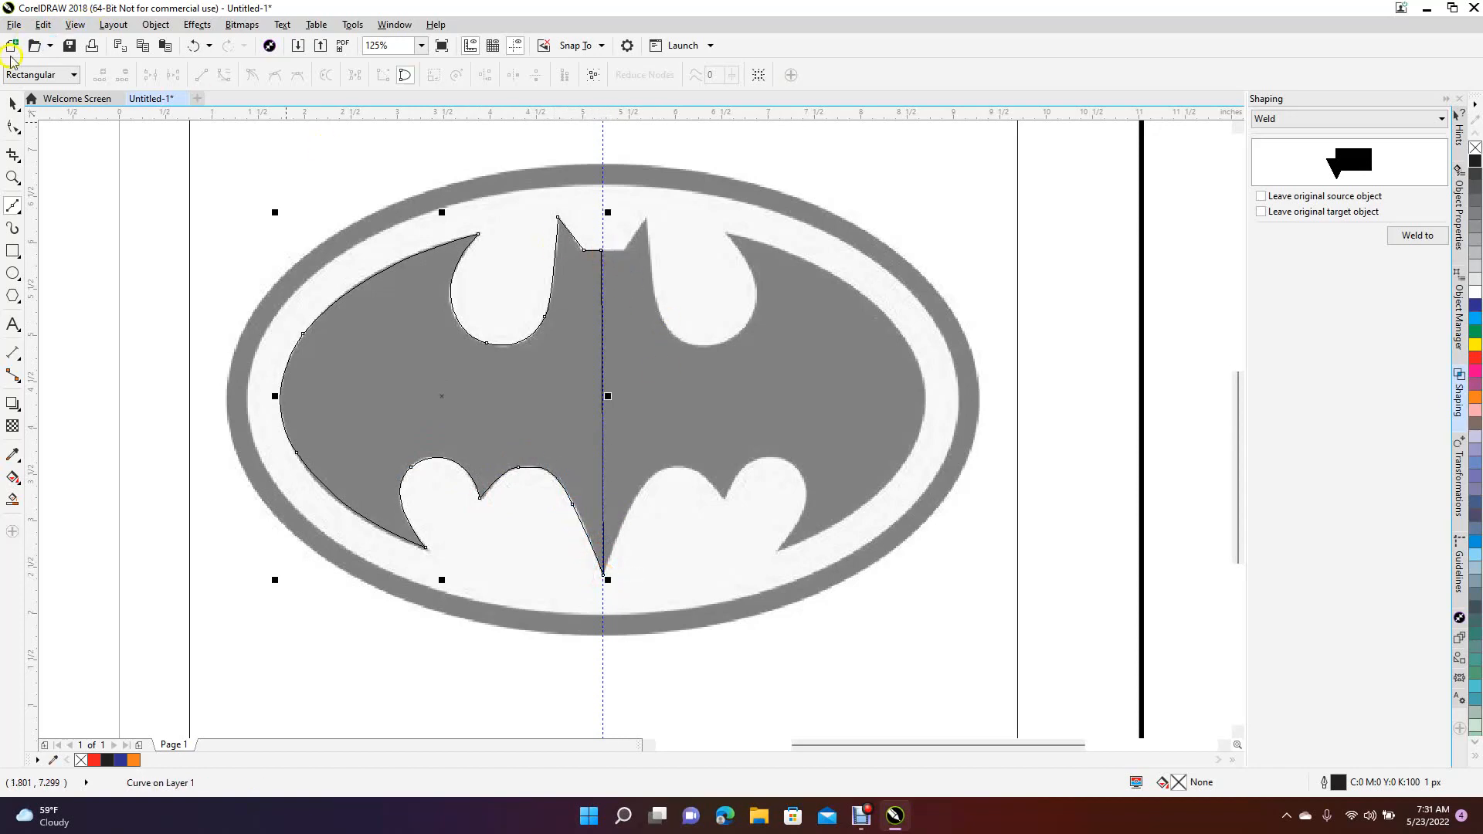
pyautogui.click(12, 100)
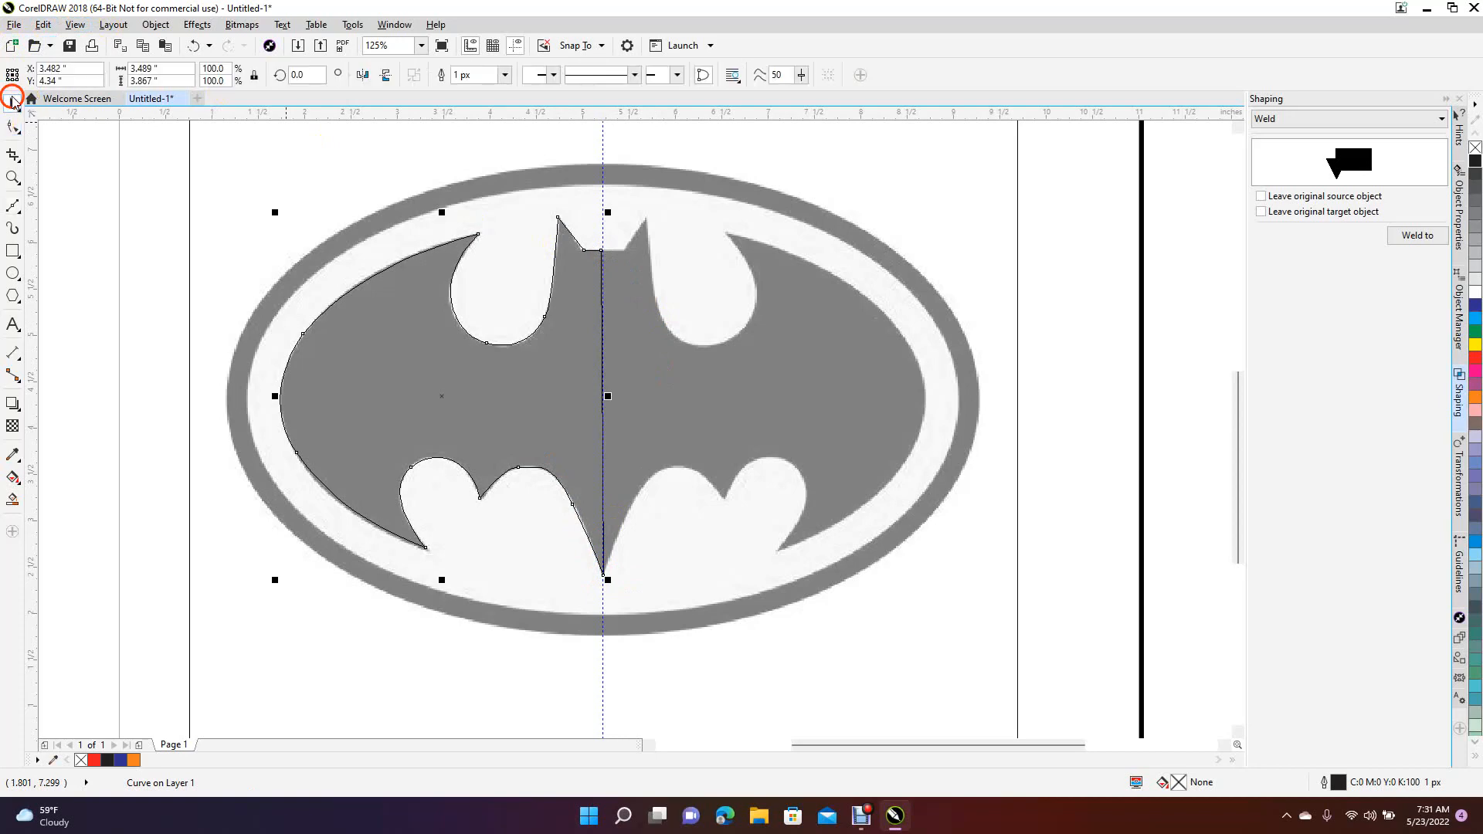
pyautogui.click(88, 201)
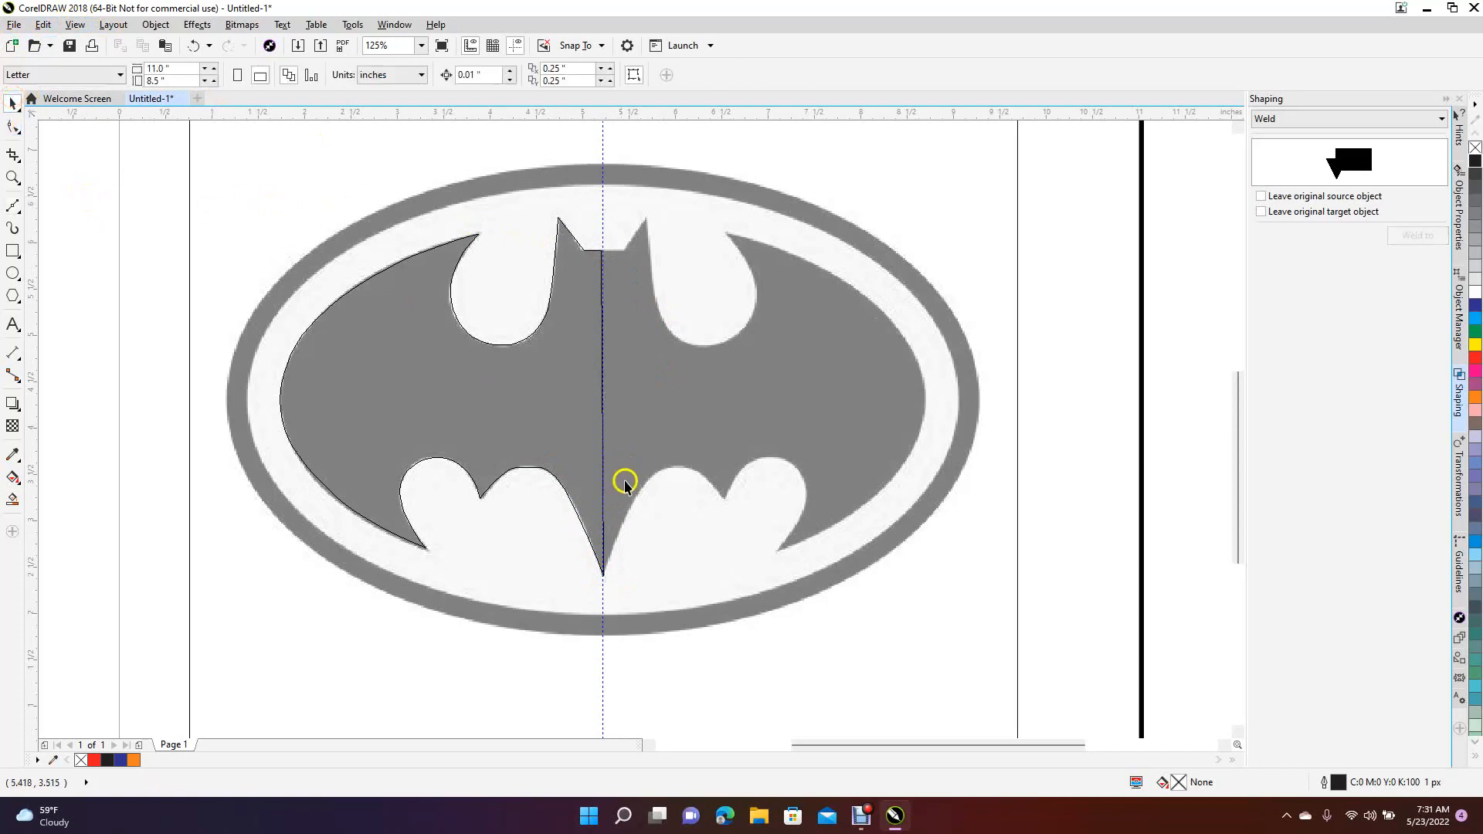
# Step: Create a horizontally mirrored copy of the half-bat outline on the other side of the guideline
pyautogui.click(347, 299)
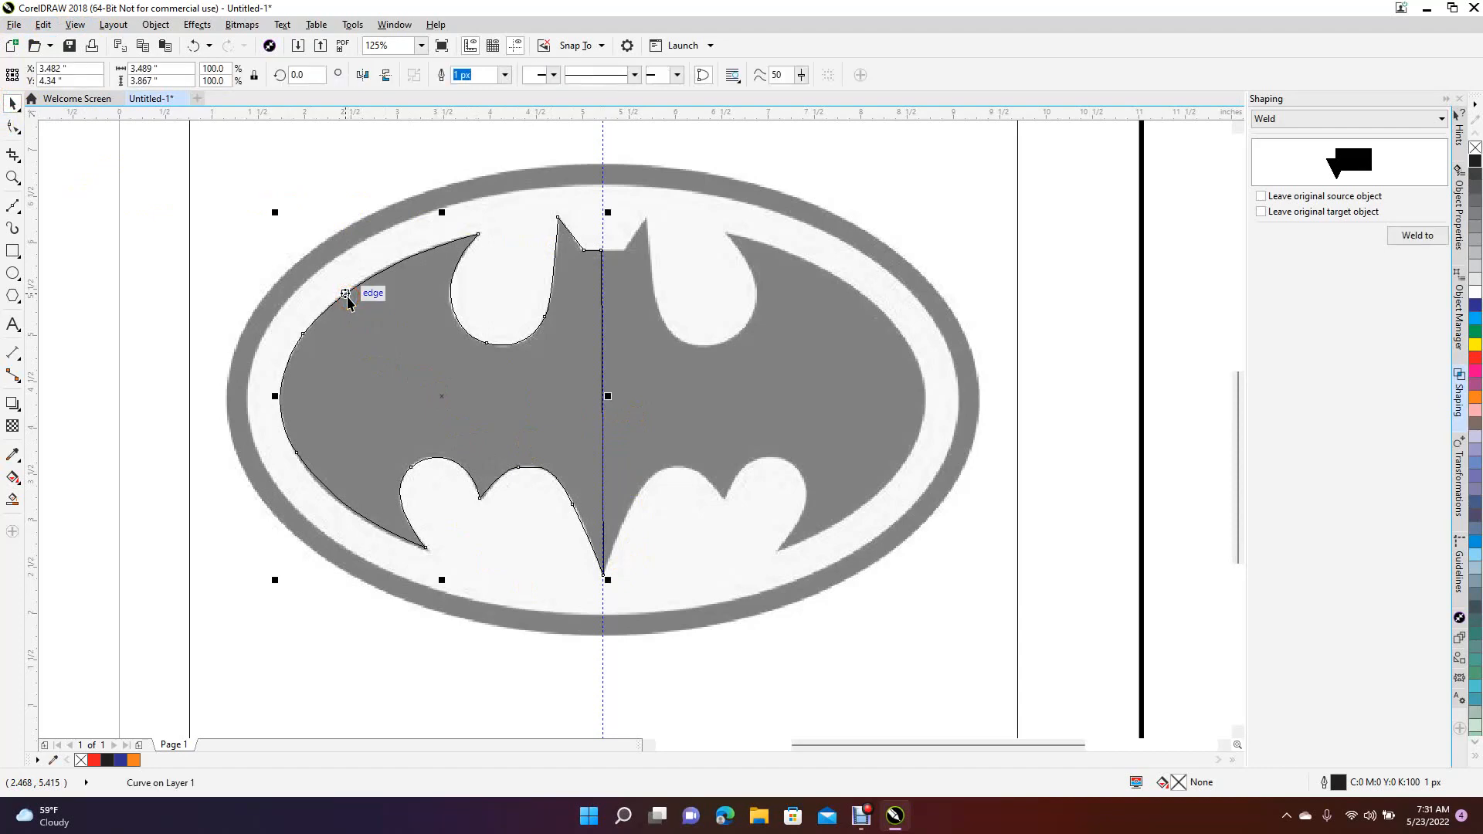
pyautogui.click(277, 397)
pyautogui.moveTo(277, 397); pyautogui.dragTo(731, 396)
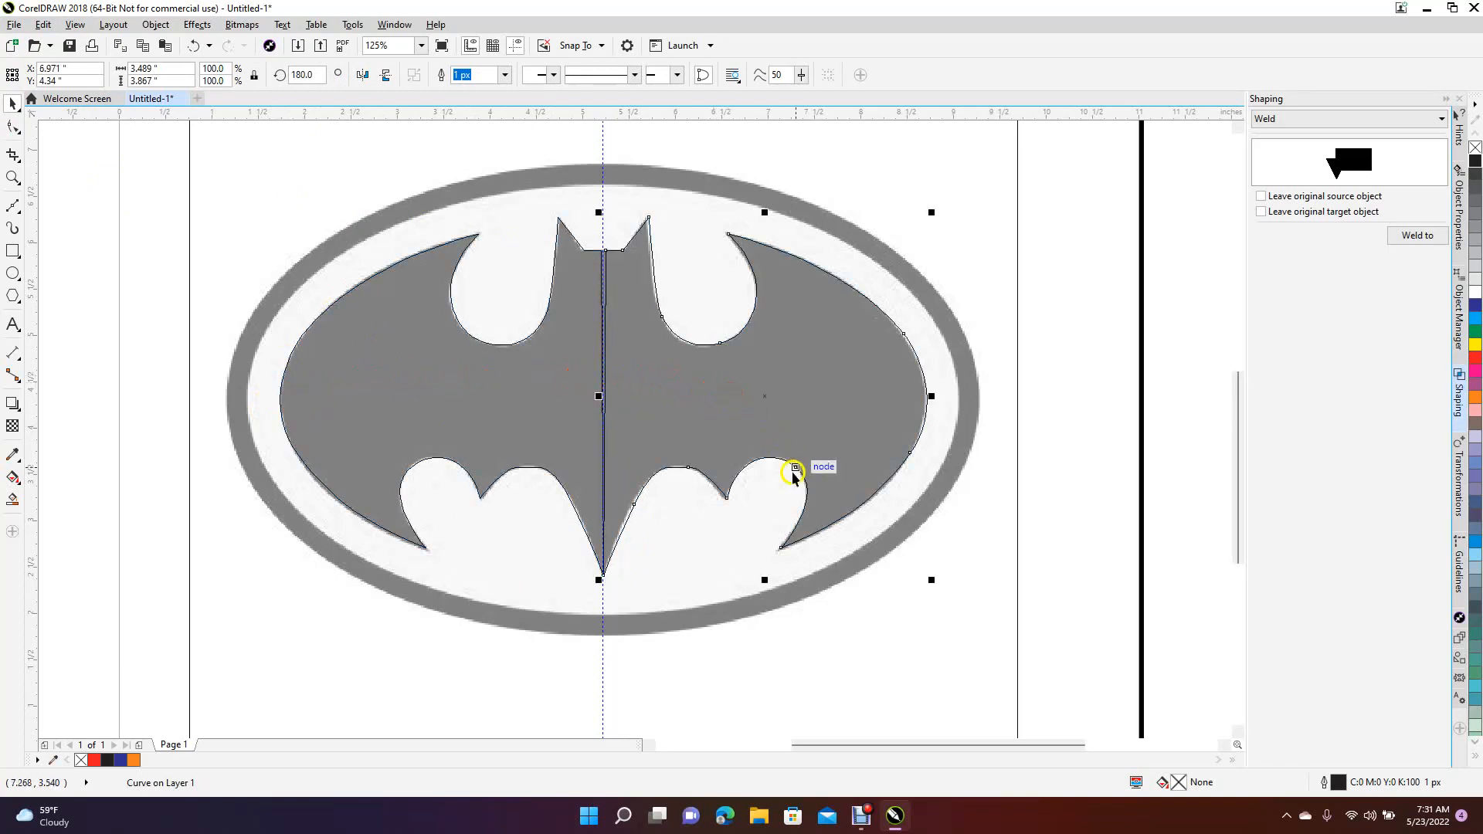
pyautogui.click(1097, 572)
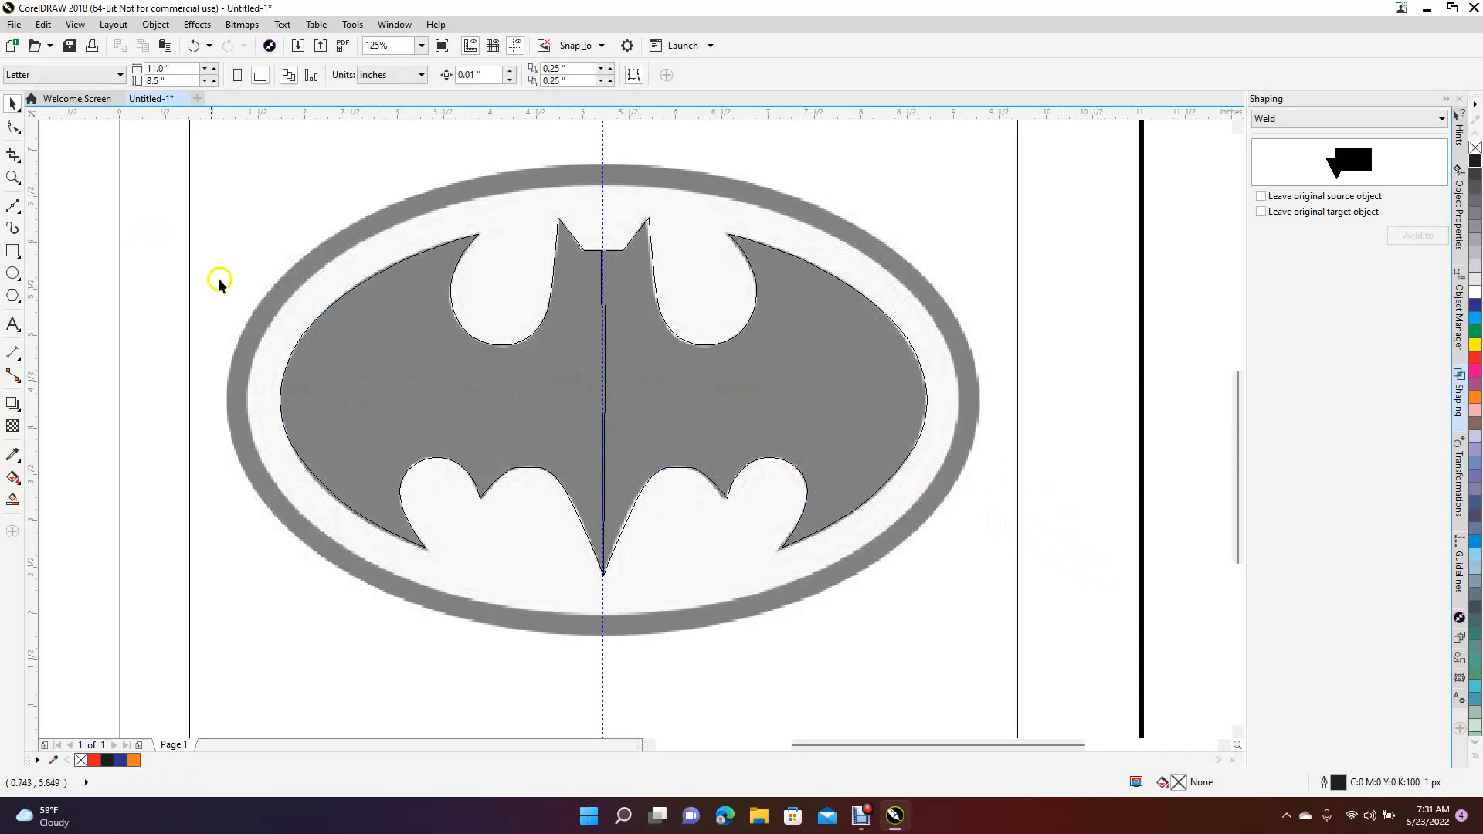
# Step: Nudge the right half 0.05 inches left and the left half 0.03 inches right so they overlap along the centre guideline
pyautogui.click(659, 426)
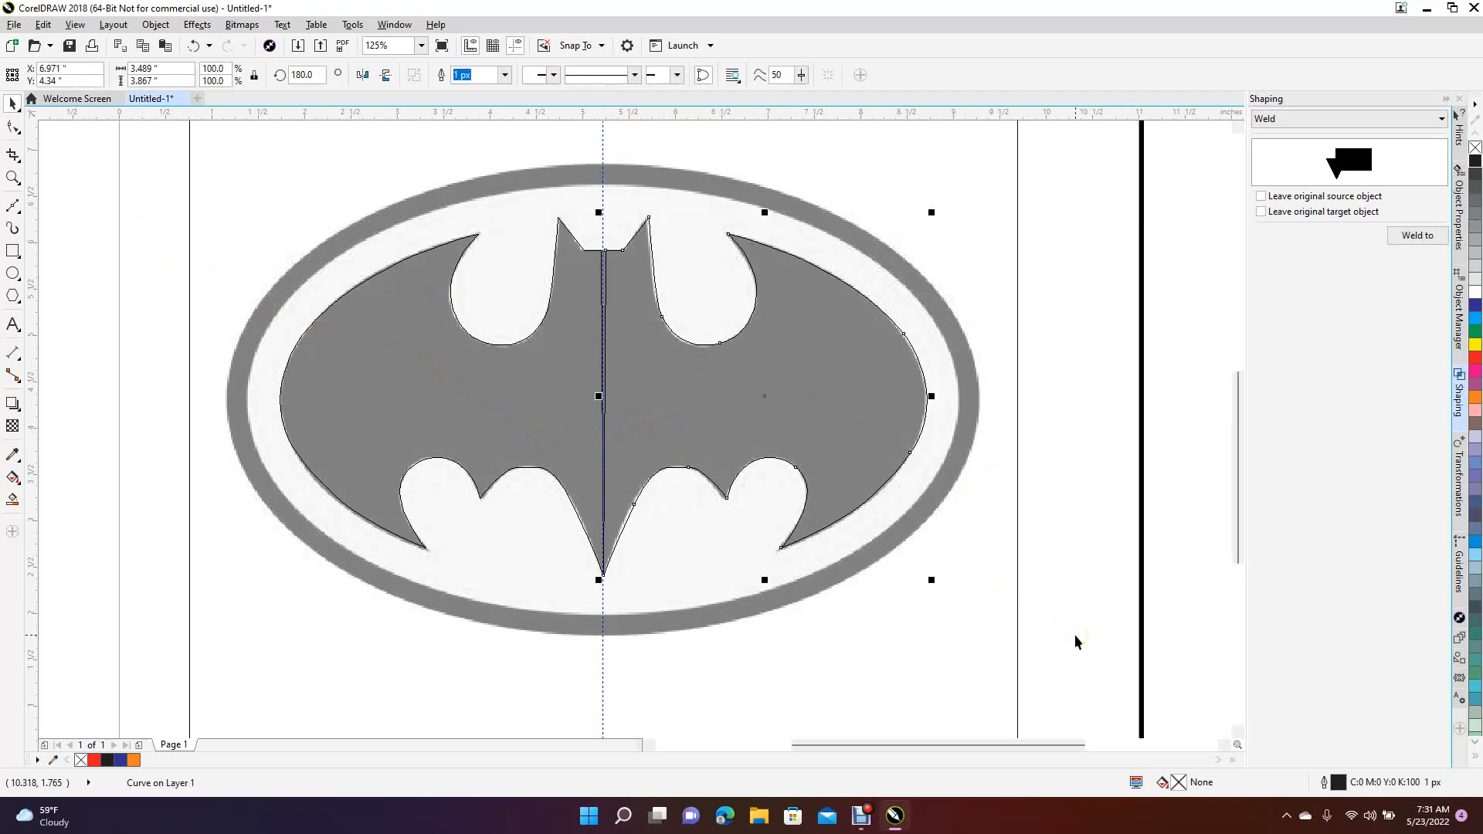
pyautogui.press('Left')
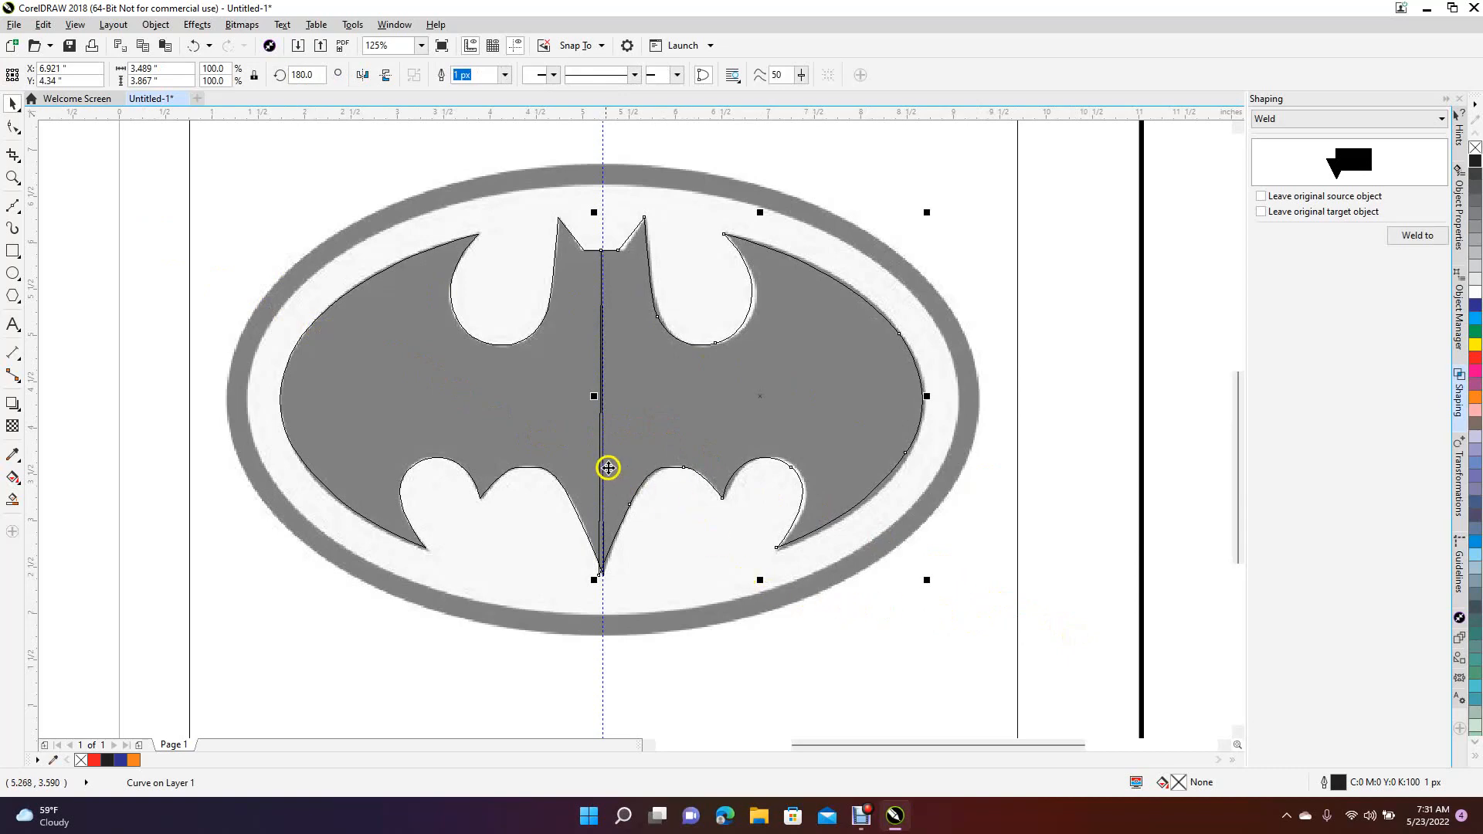
pyautogui.click(568, 435)
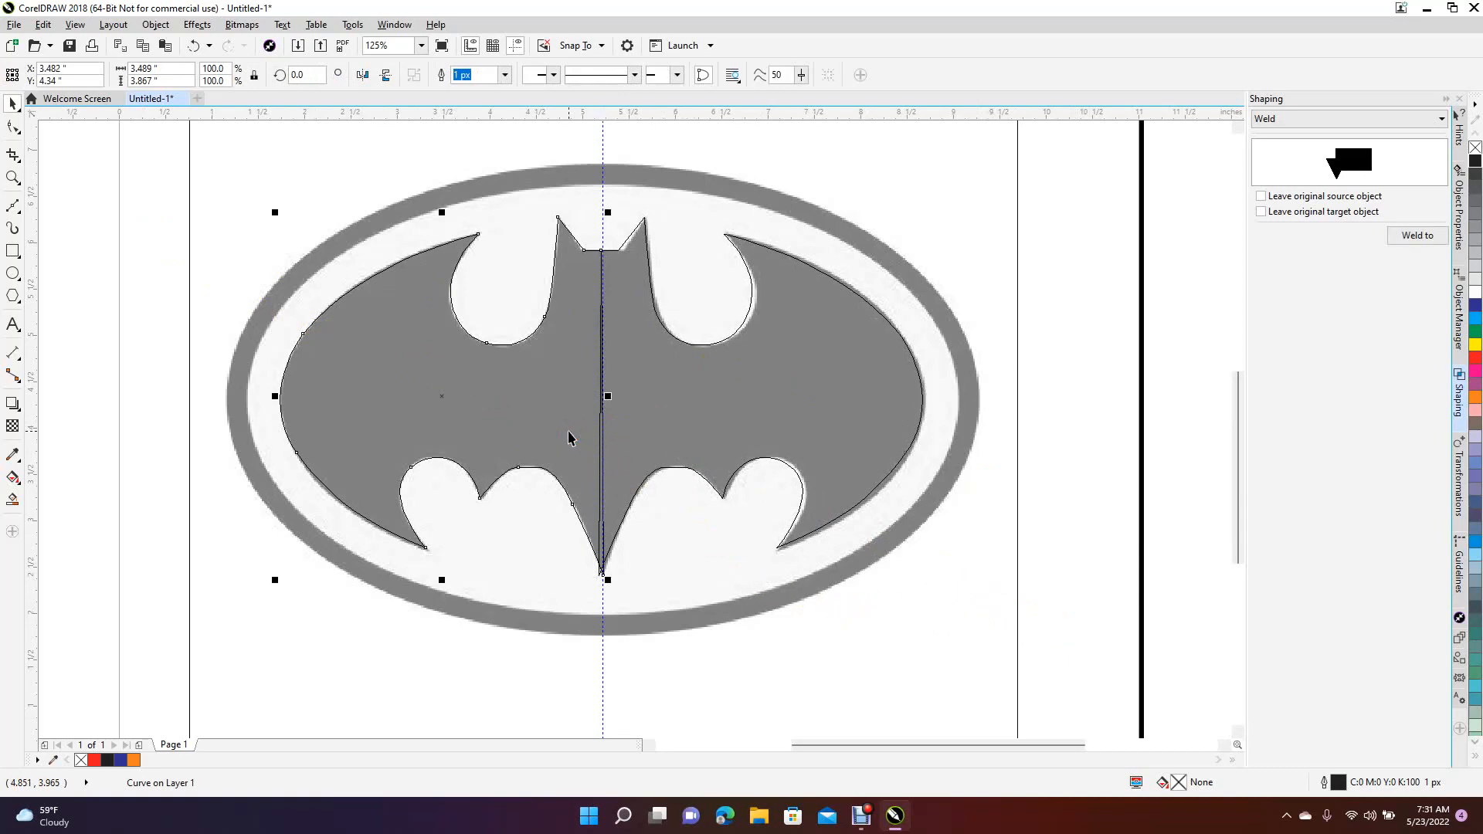
pyautogui.press('Right')
pyautogui.press('Right')
pyautogui.press('Right')
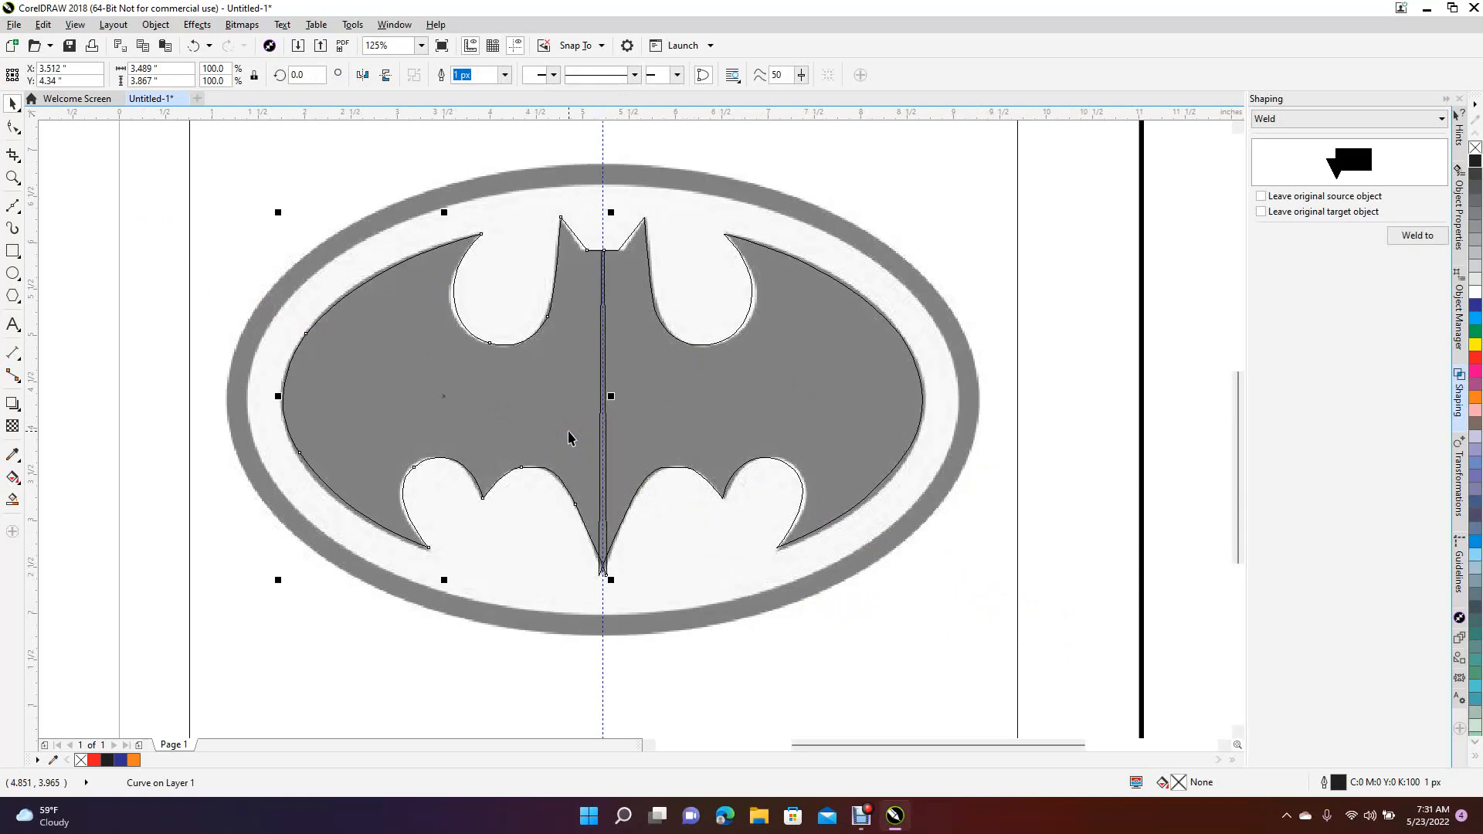
pyautogui.click(930, 644)
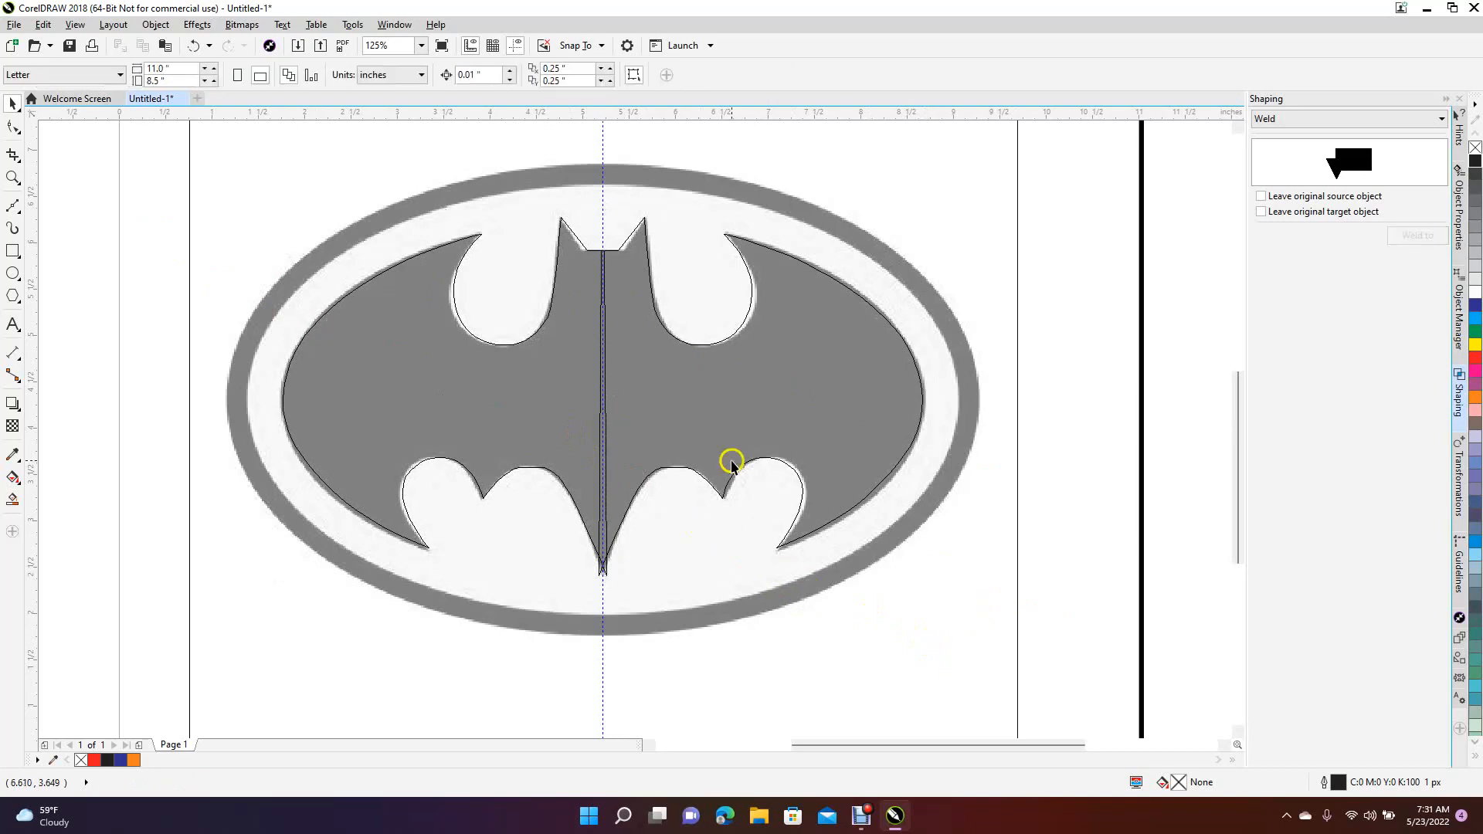
# Step: Weld the bat's left half to its right half and check the joined outline at the tail tip
pyautogui.click(561, 392)
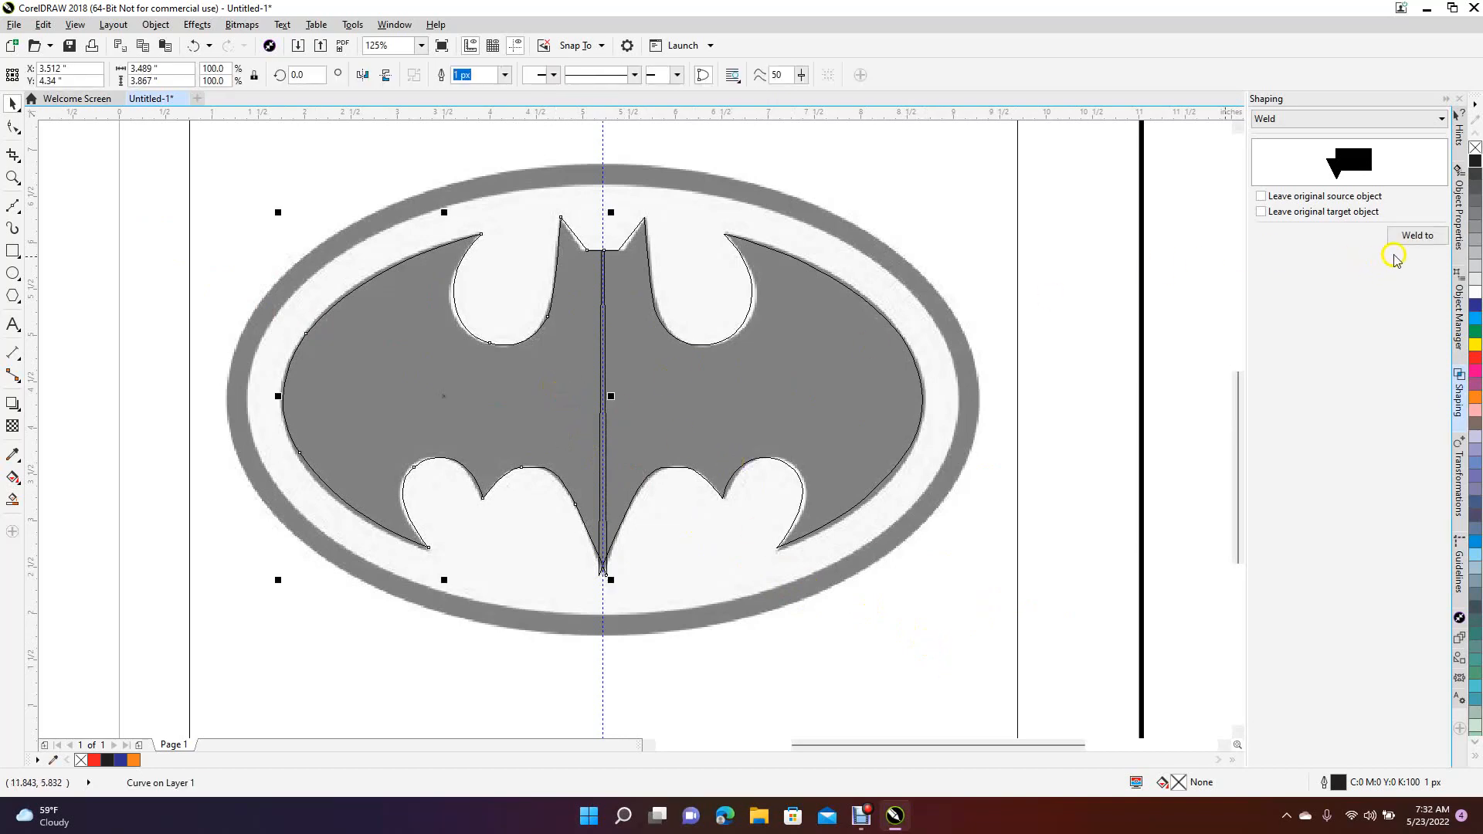
pyautogui.click(1417, 237)
pyautogui.click(672, 402)
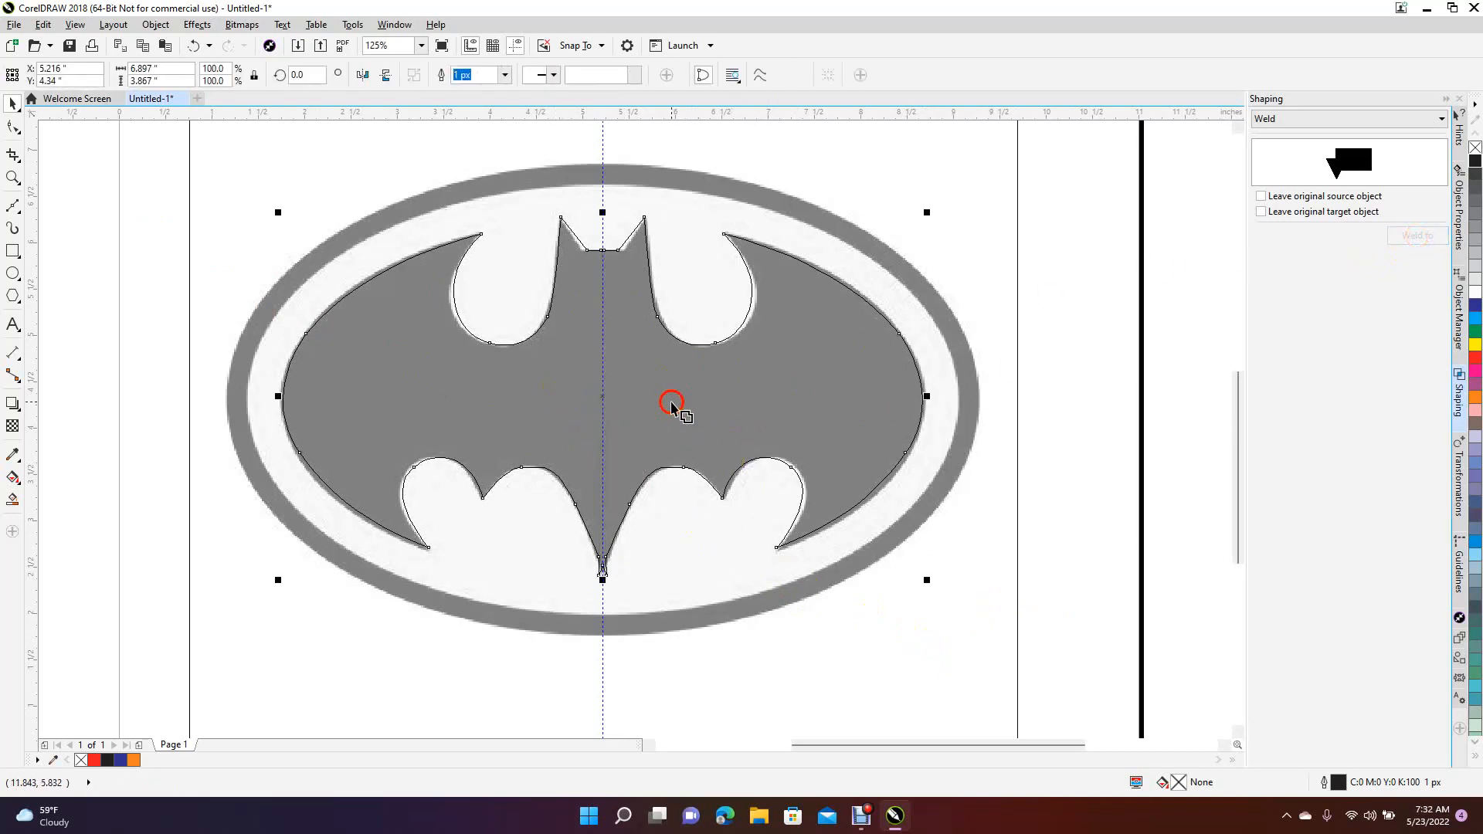
pyautogui.click(638, 616)
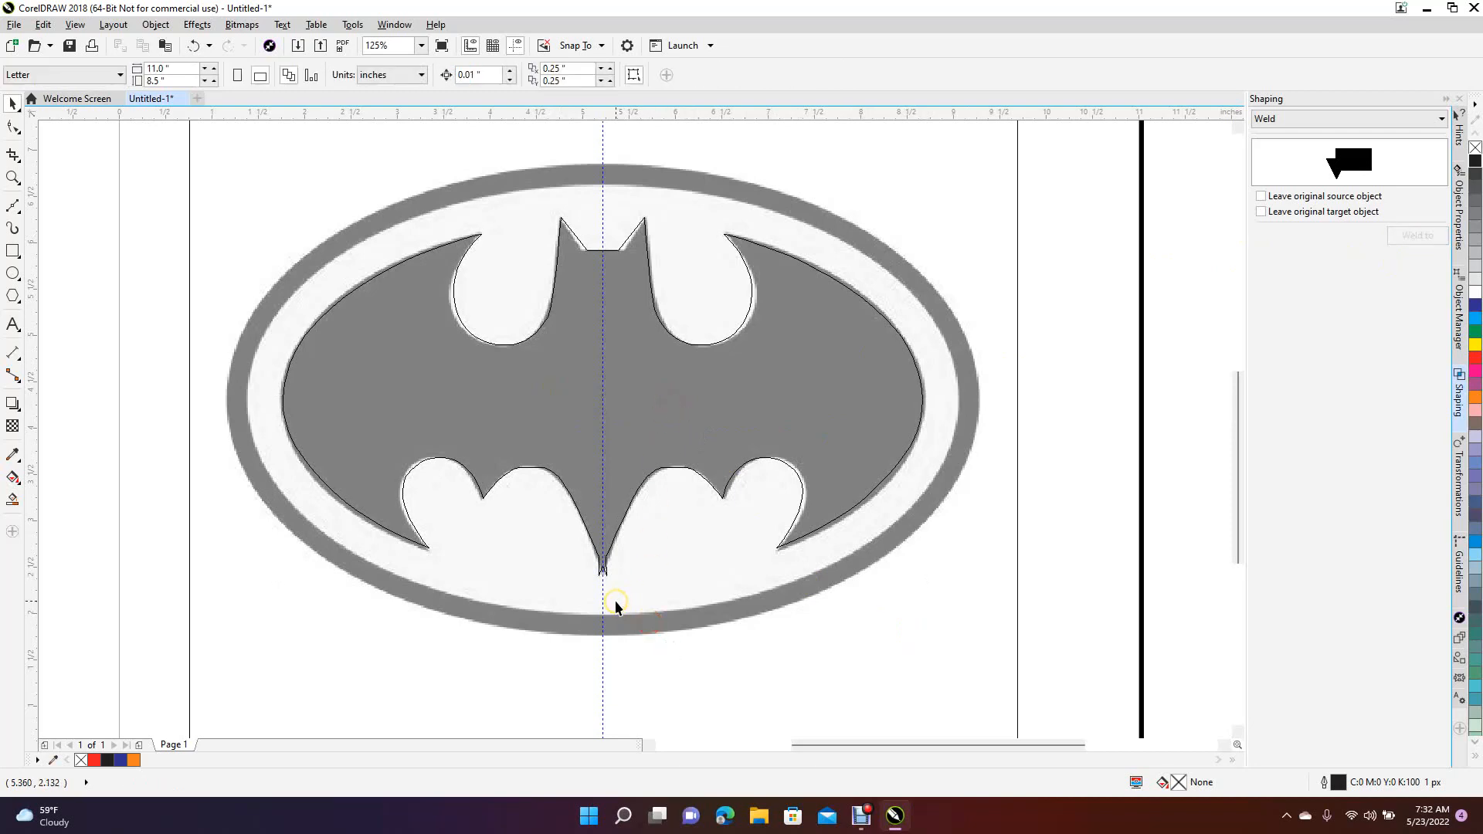
pyautogui.scroll(2, 613, 602)
pyautogui.scroll(2, 616, 608)
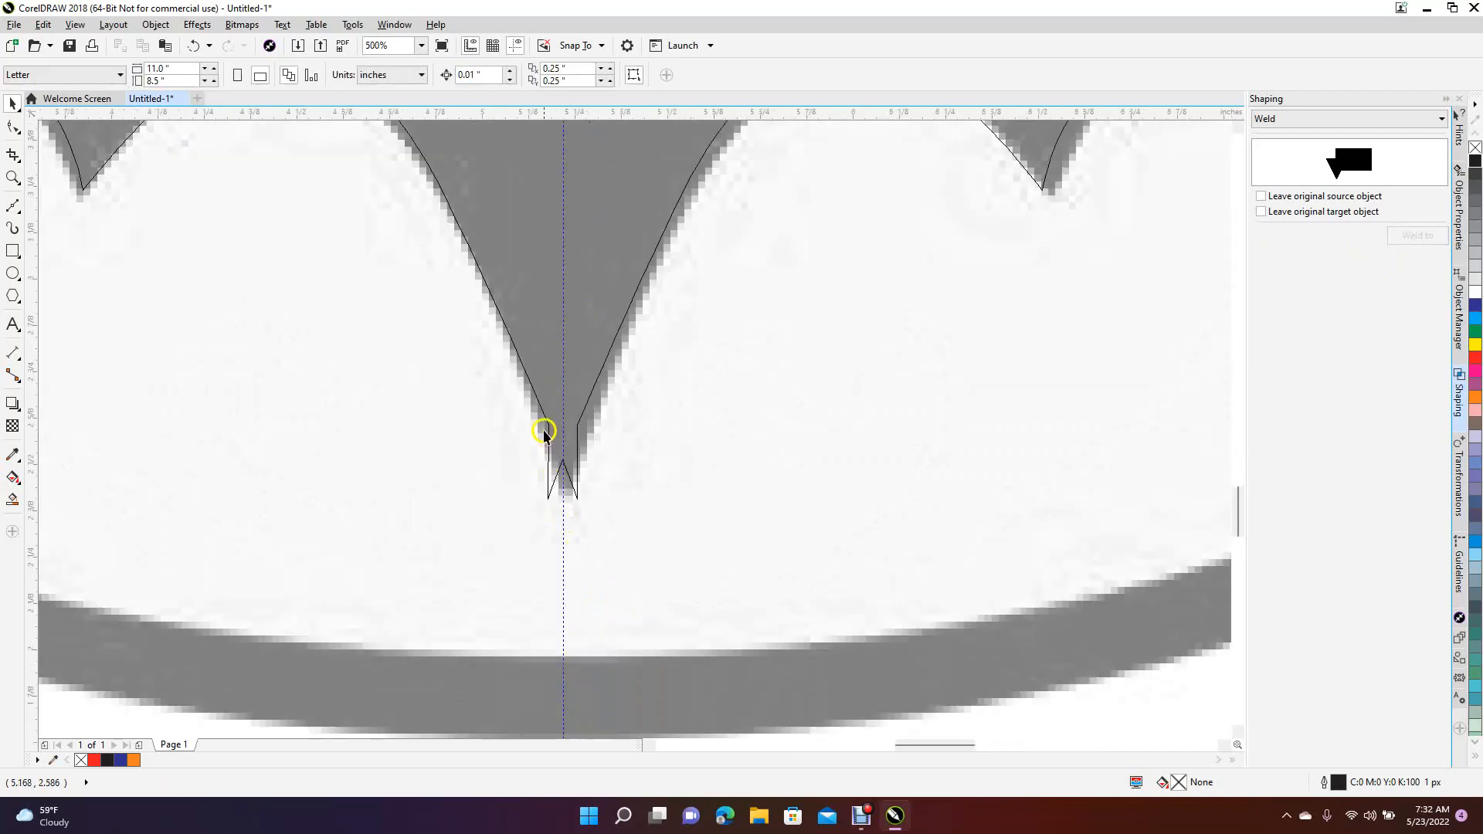
# Step: Draw a closed five-sided cutting shape around the excess spike on the bat tail's left side, continuing the tail edge to the guideline
pyautogui.click(13, 205)
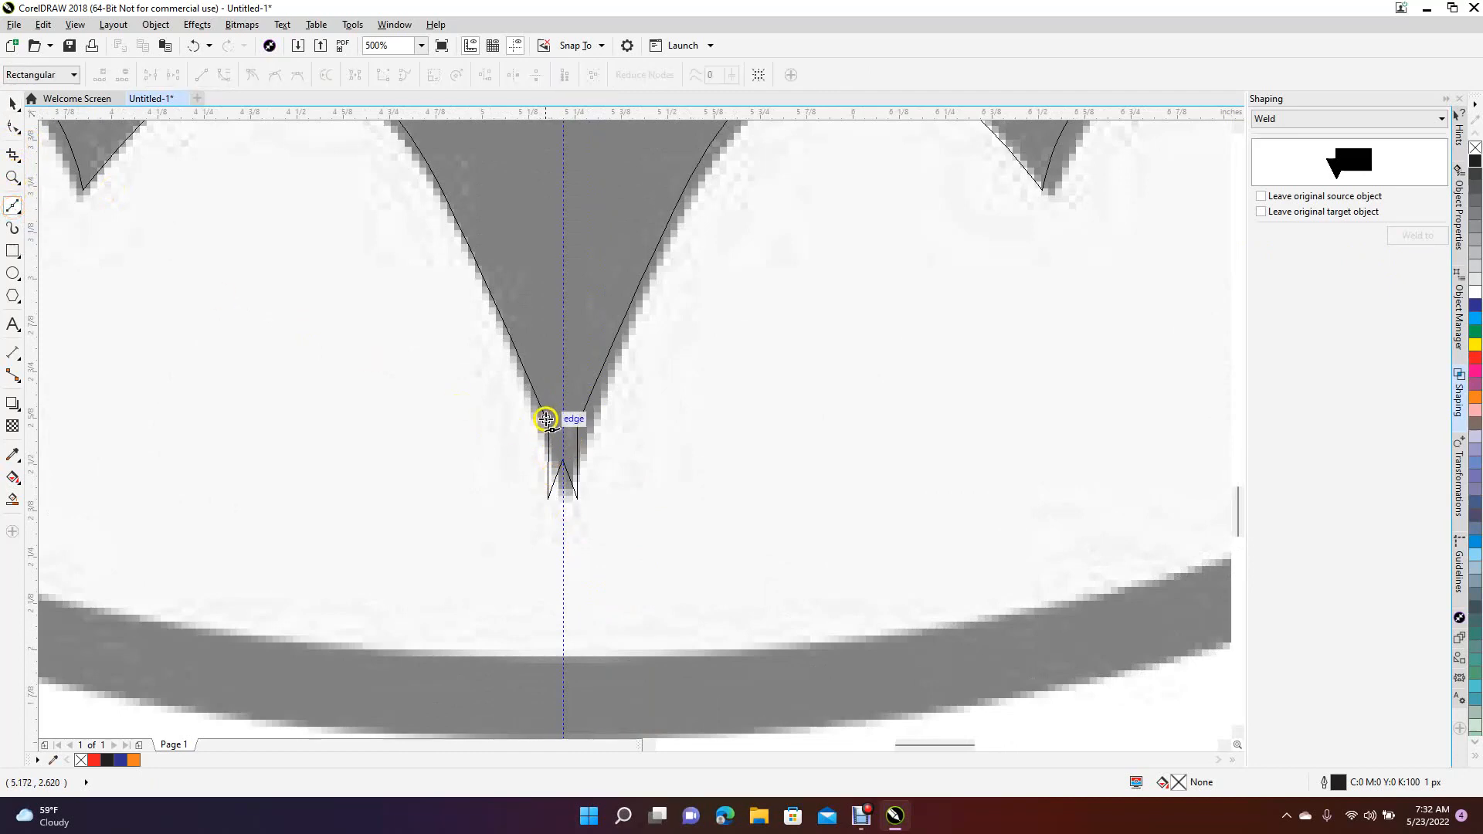
pyautogui.click(538, 401)
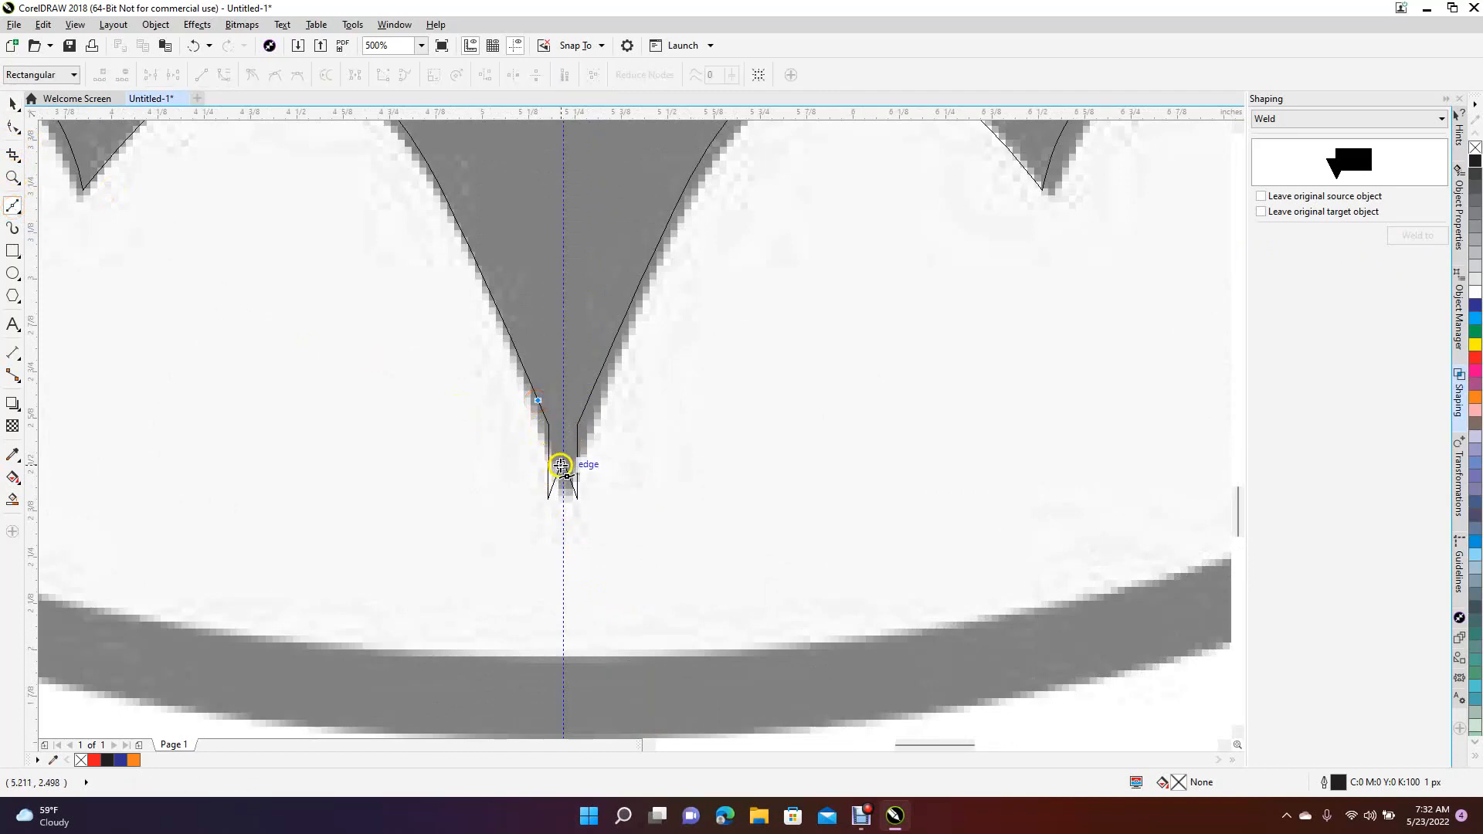
pyautogui.click(563, 462)
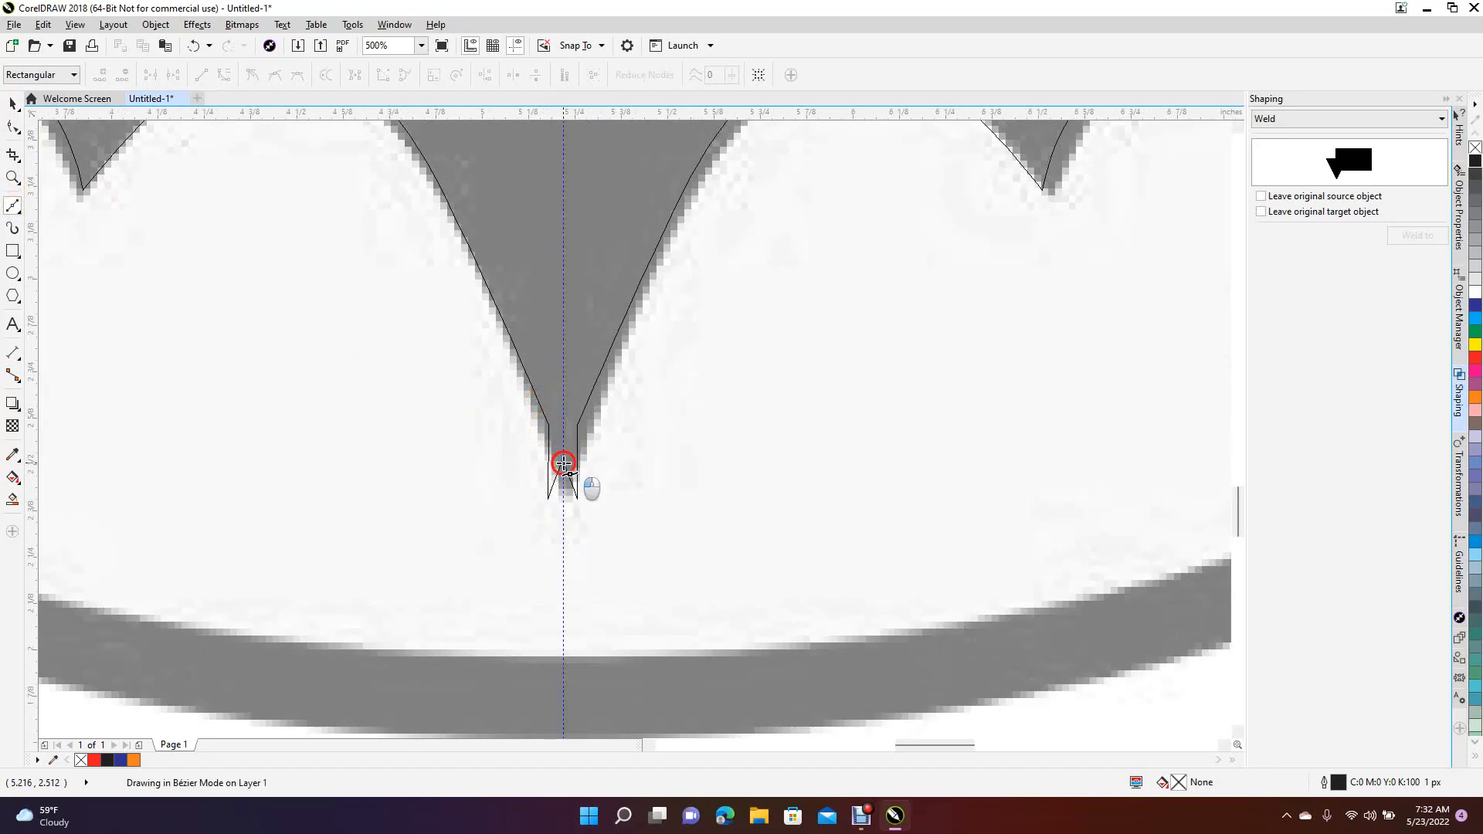
pyautogui.click(543, 545)
pyautogui.click(462, 468)
pyautogui.click(498, 411)
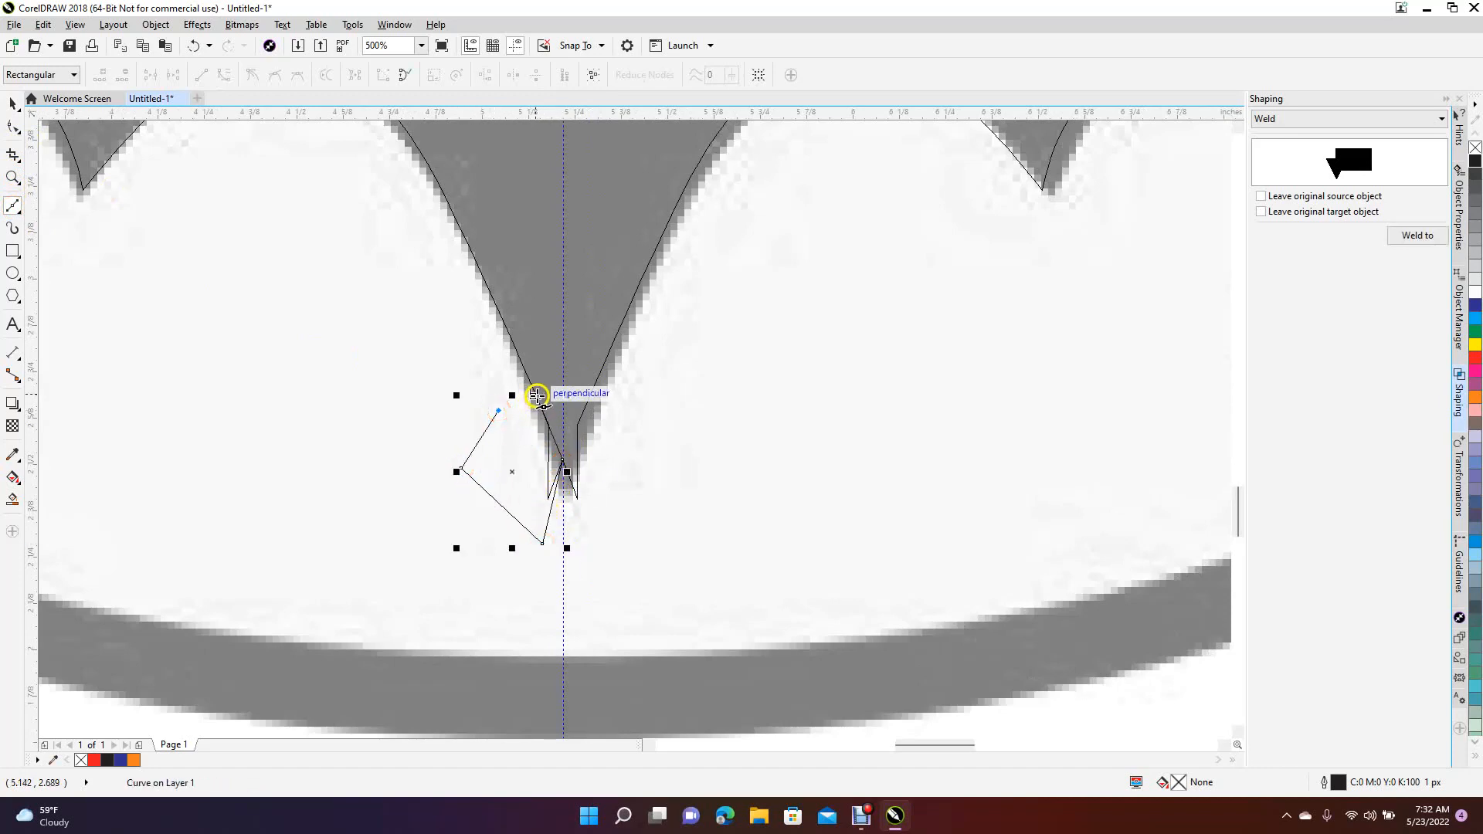
pyautogui.click(537, 401)
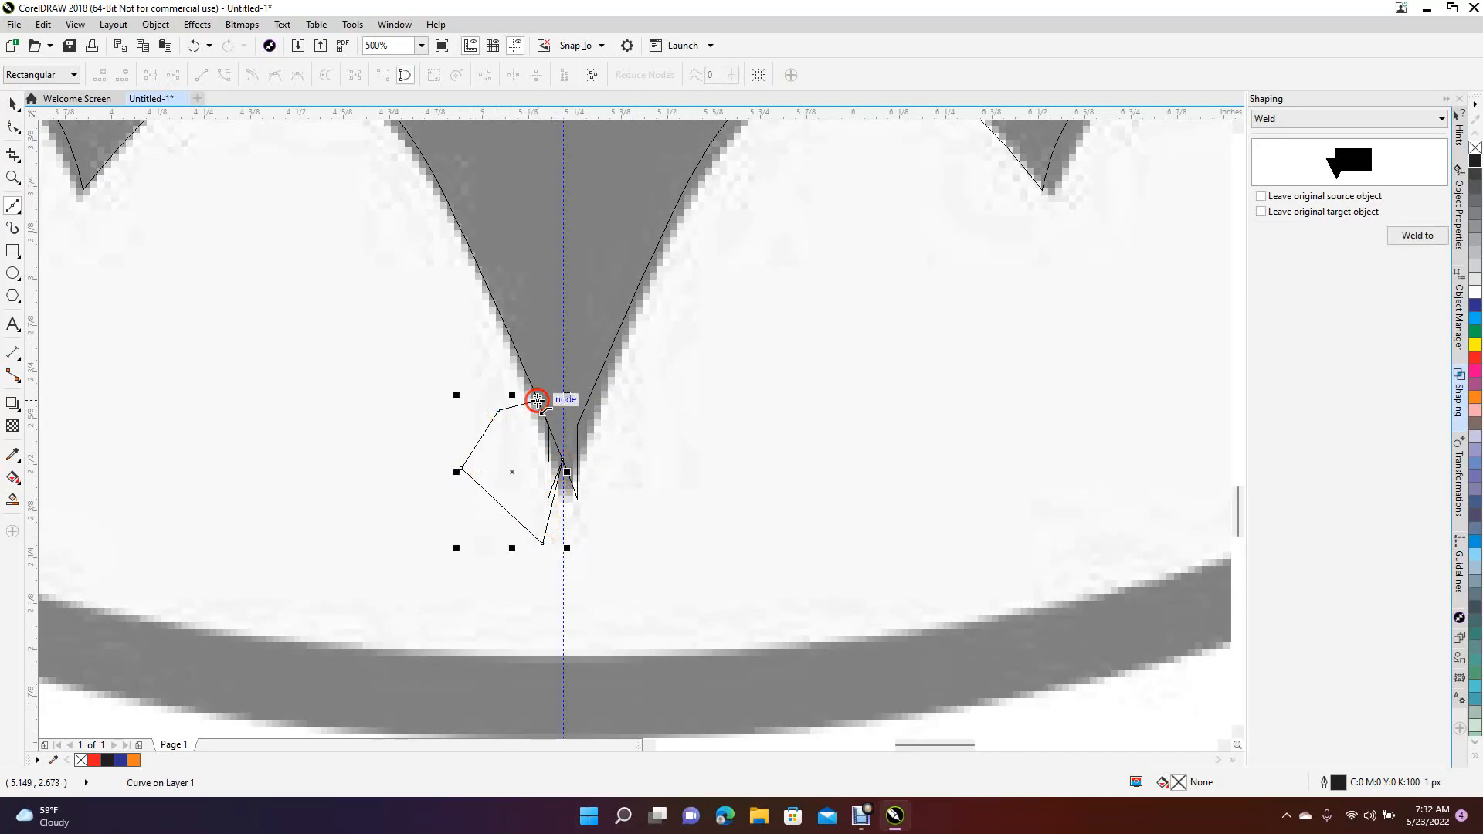
# Step: Trim the left spike off the bat's tail with the cutting shape, keeping the original source object
pyautogui.click(10, 103)
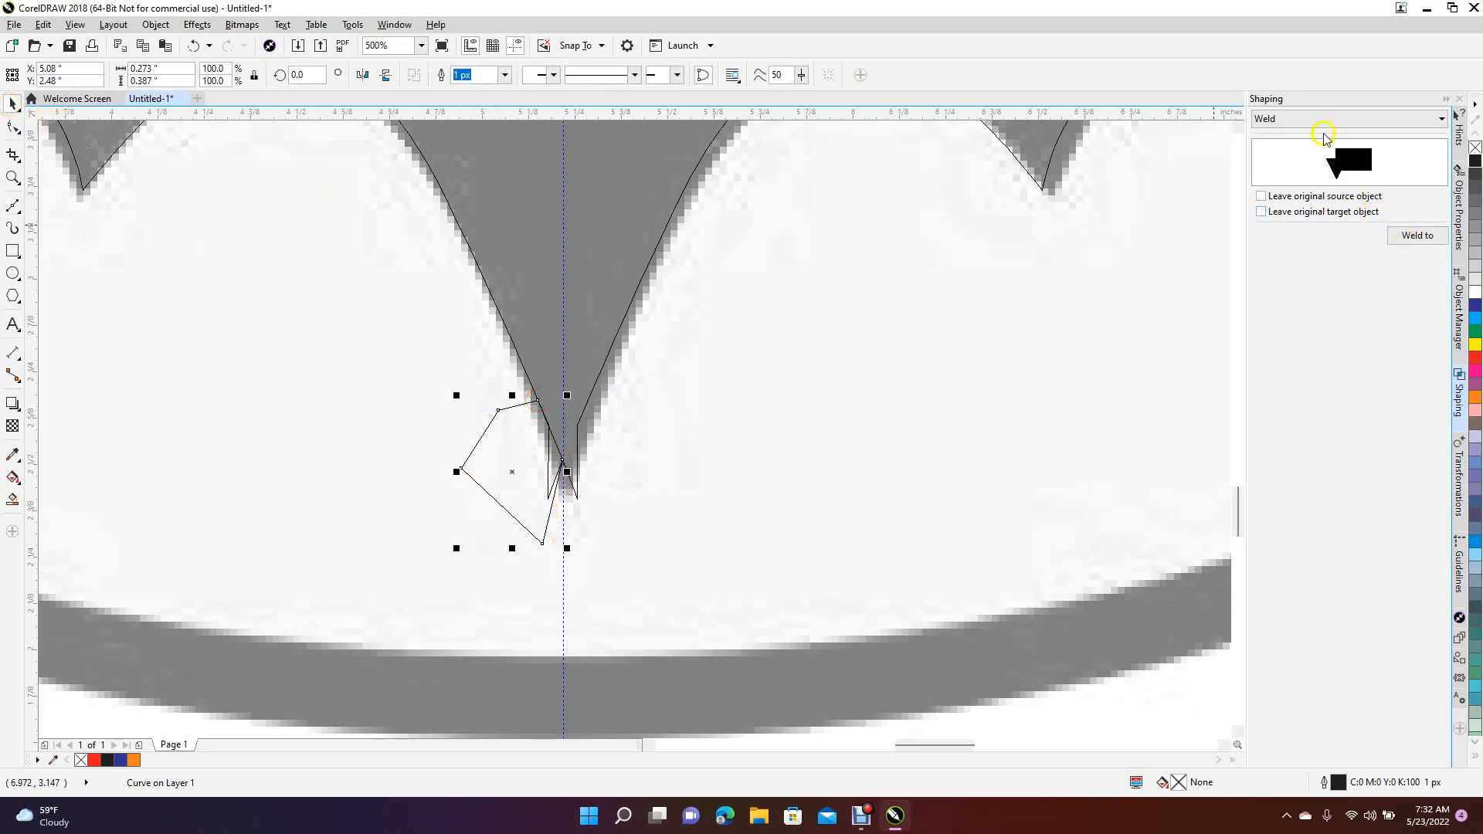
pyautogui.click(1318, 120)
pyautogui.click(1301, 142)
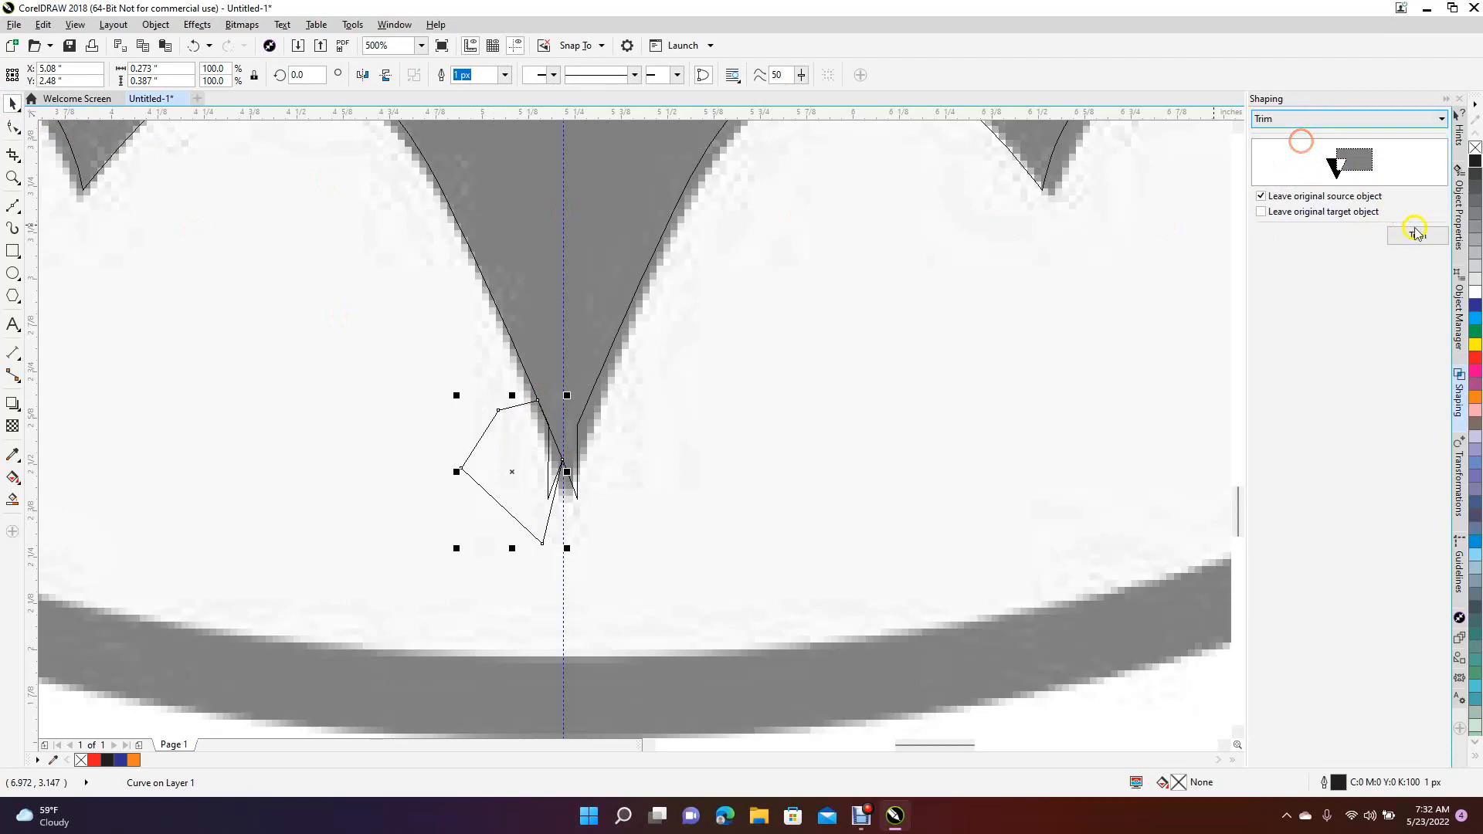
pyautogui.click(1417, 233)
pyautogui.click(553, 406)
# Step: Flip the cutting shape across the guideline to trim the tail's right spike, and delete the shape
pyautogui.click(502, 477)
pyautogui.moveTo(457, 472); pyautogui.dragTo(600, 448)
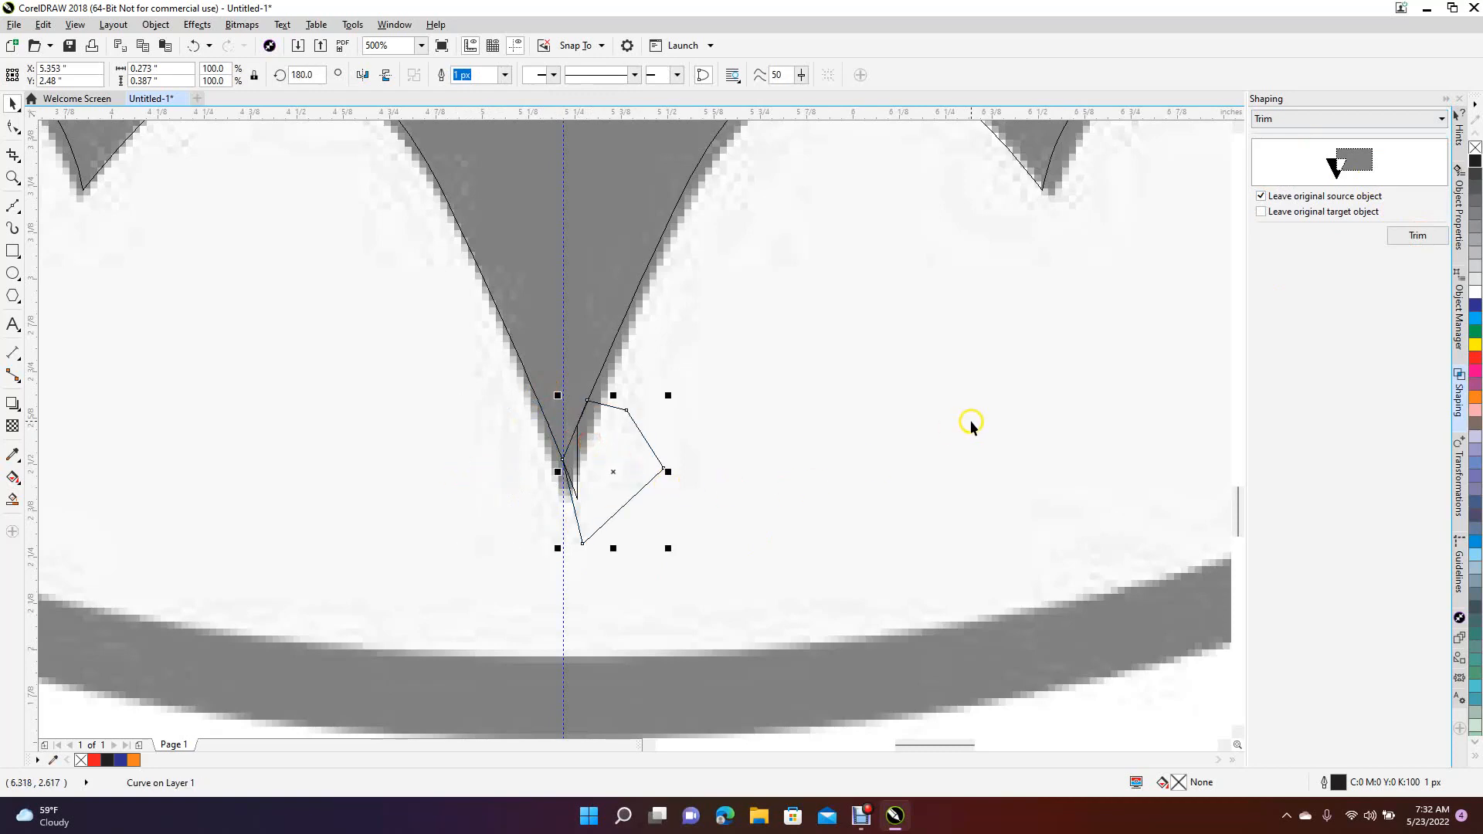
pyautogui.click(1421, 235)
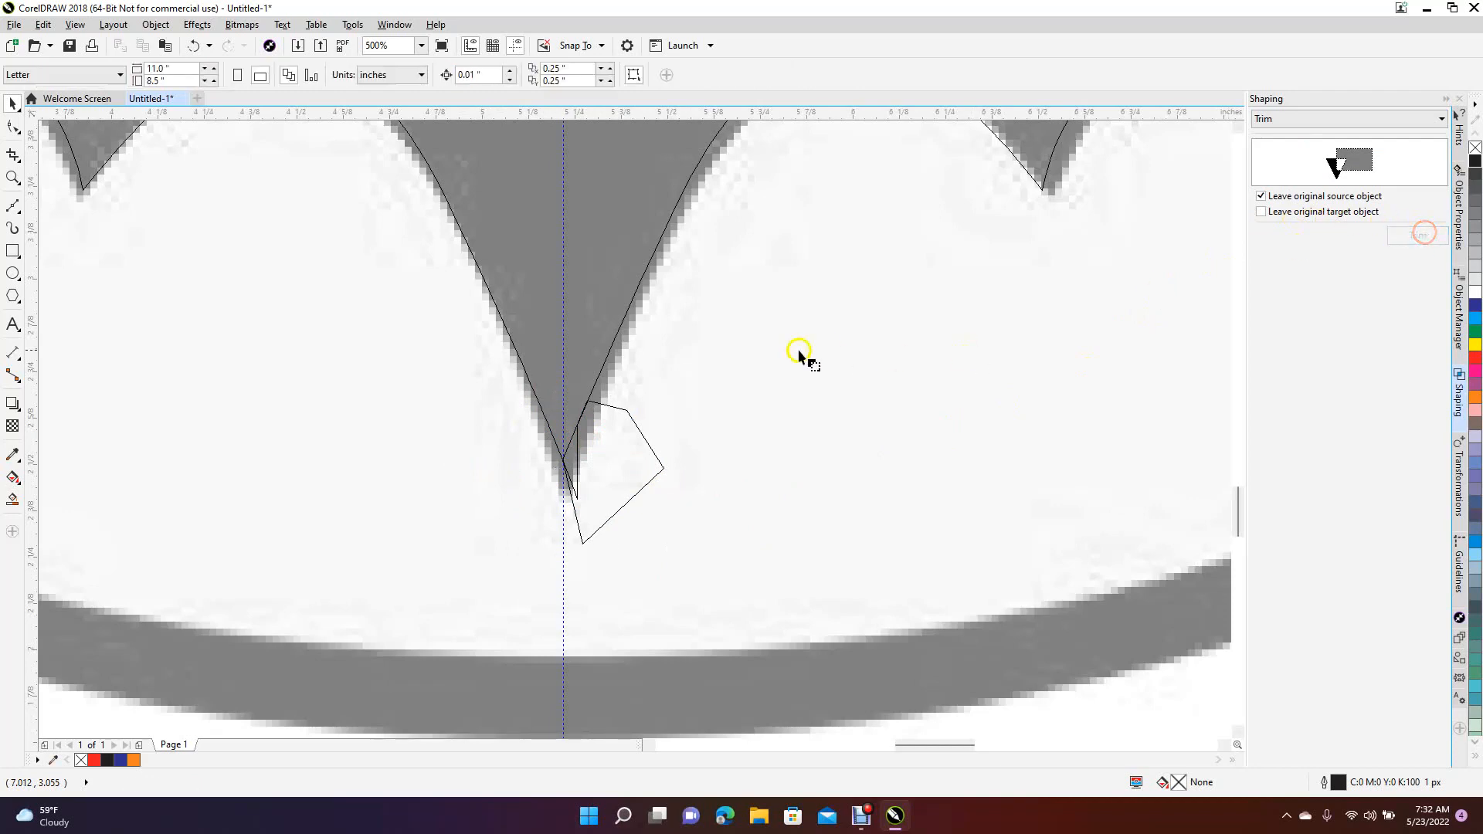
pyautogui.click(591, 312)
pyautogui.click(625, 468)
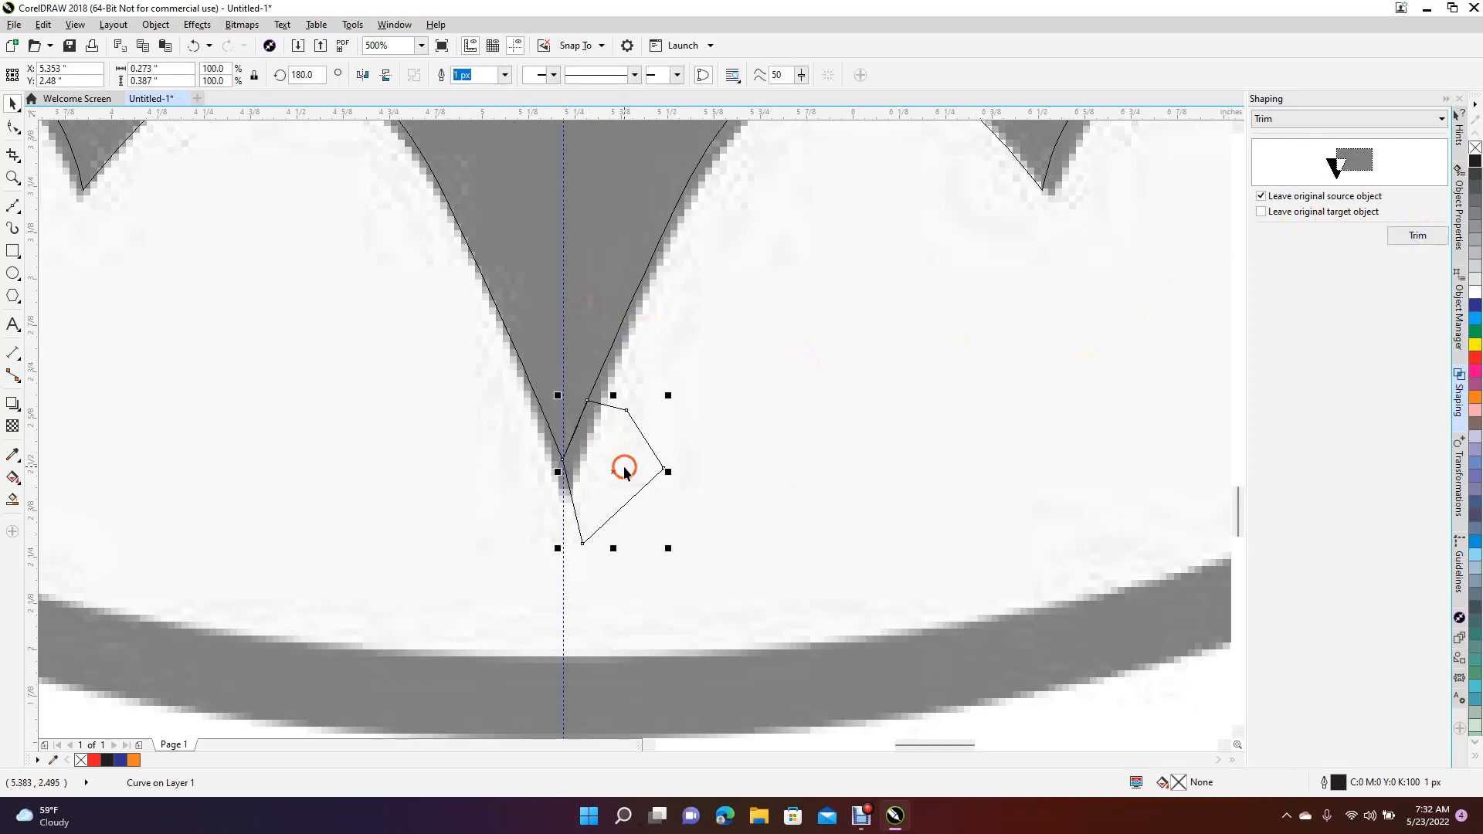
pyautogui.press('Delete')
# Step: Draw a circle about 4.93 inches wide centred on the guideline over the logo and stretch its height to about 5.12 inches
pyautogui.scroll(-2, 625, 473)
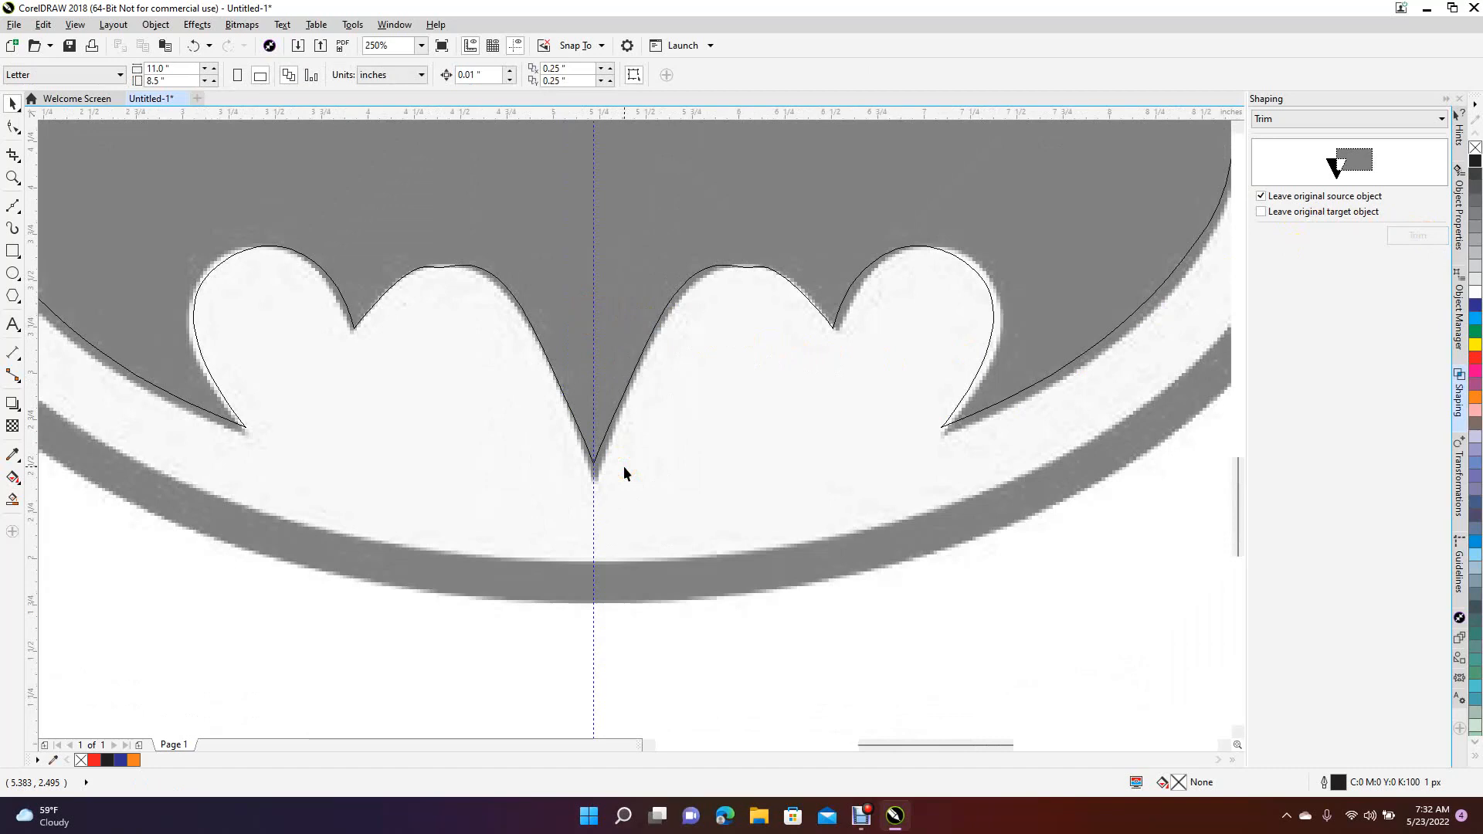
pyautogui.scroll(-4, 624, 468)
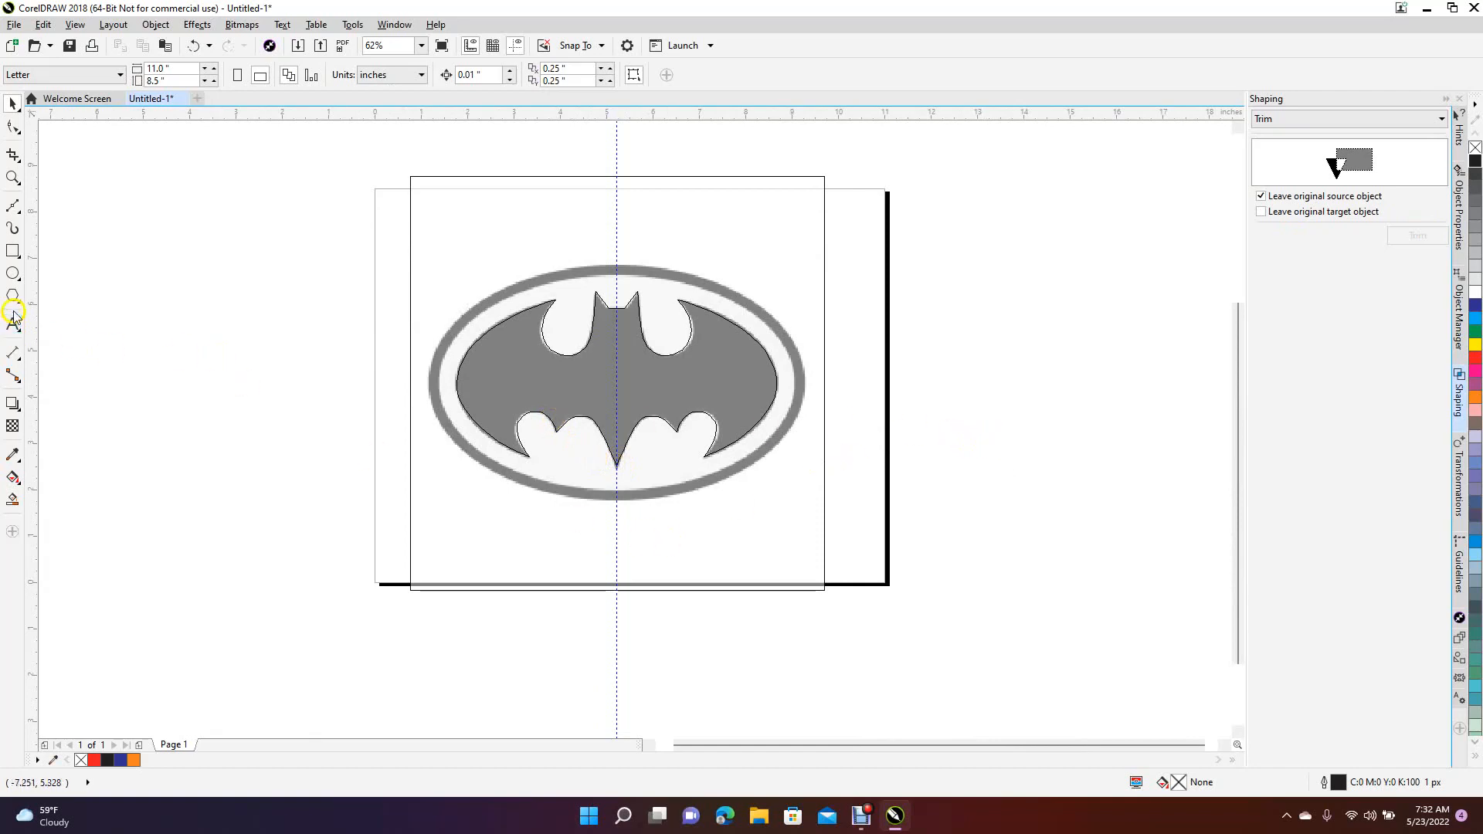
pyautogui.click(15, 283)
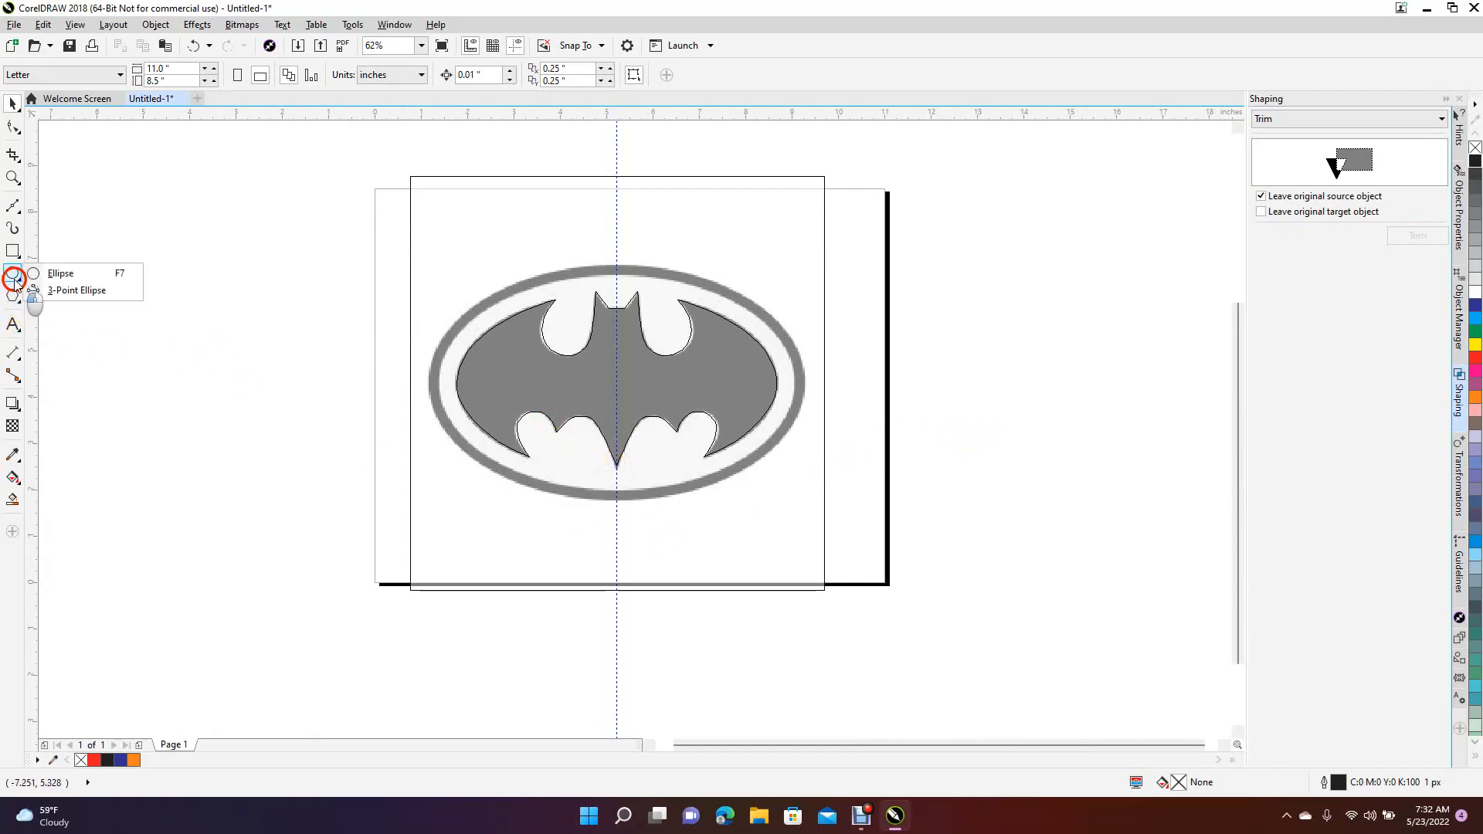
pyautogui.click(31, 276)
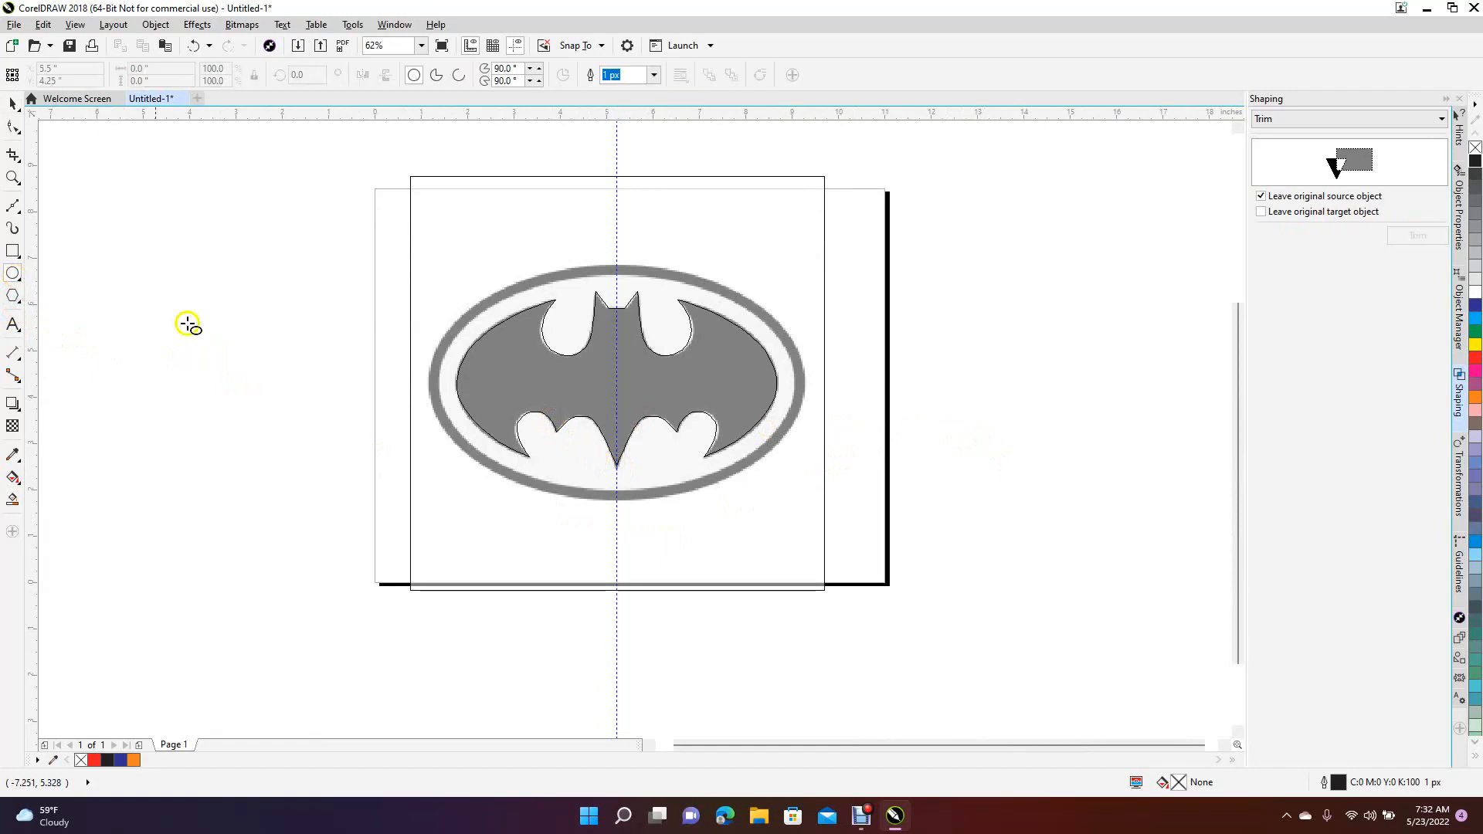
pyautogui.moveTo(619, 379); pyautogui.dragTo(733, 340)
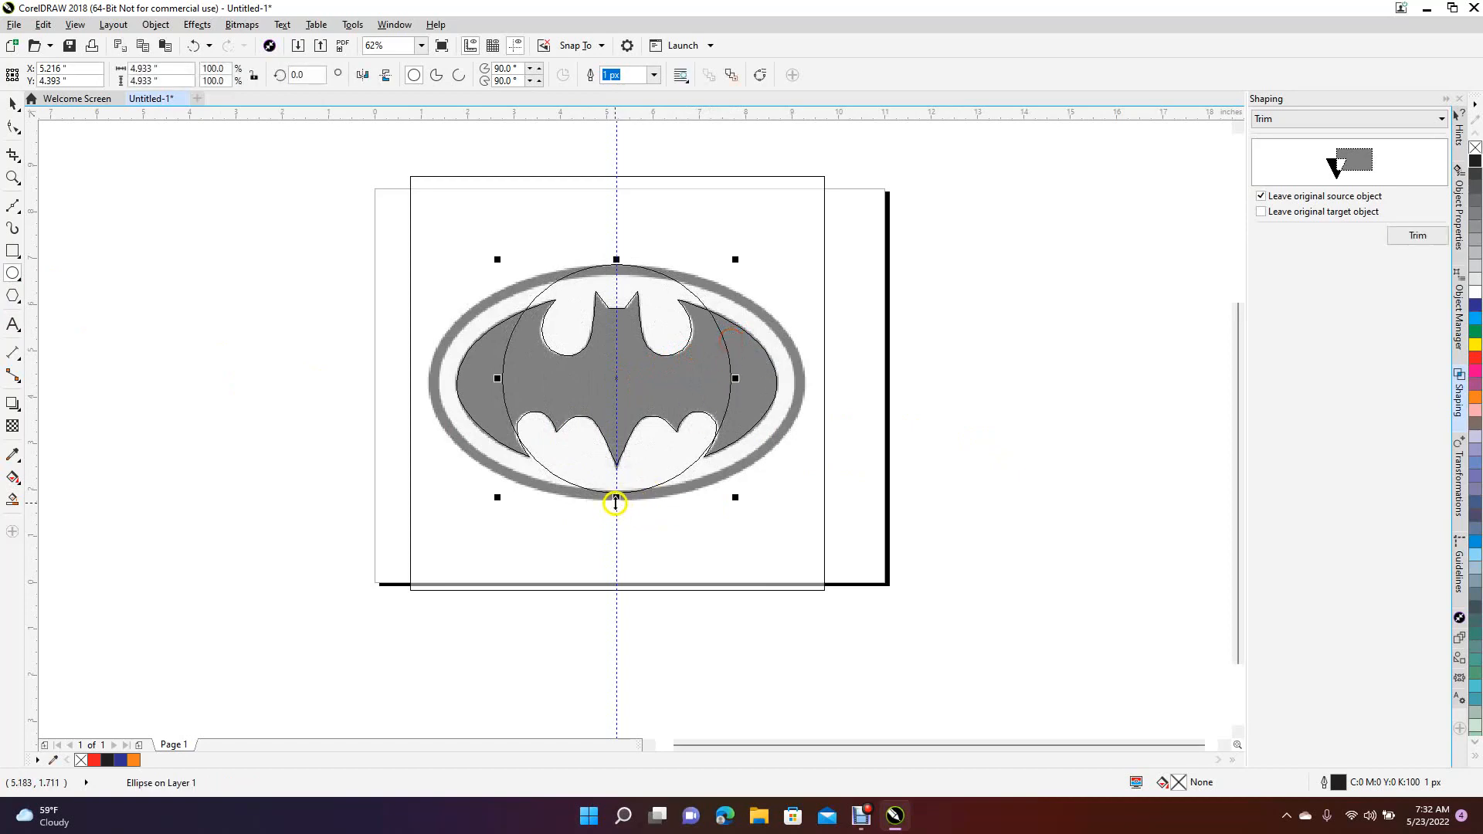
pyautogui.moveTo(615, 498); pyautogui.dragTo(616, 508)
pyautogui.click(748, 415)
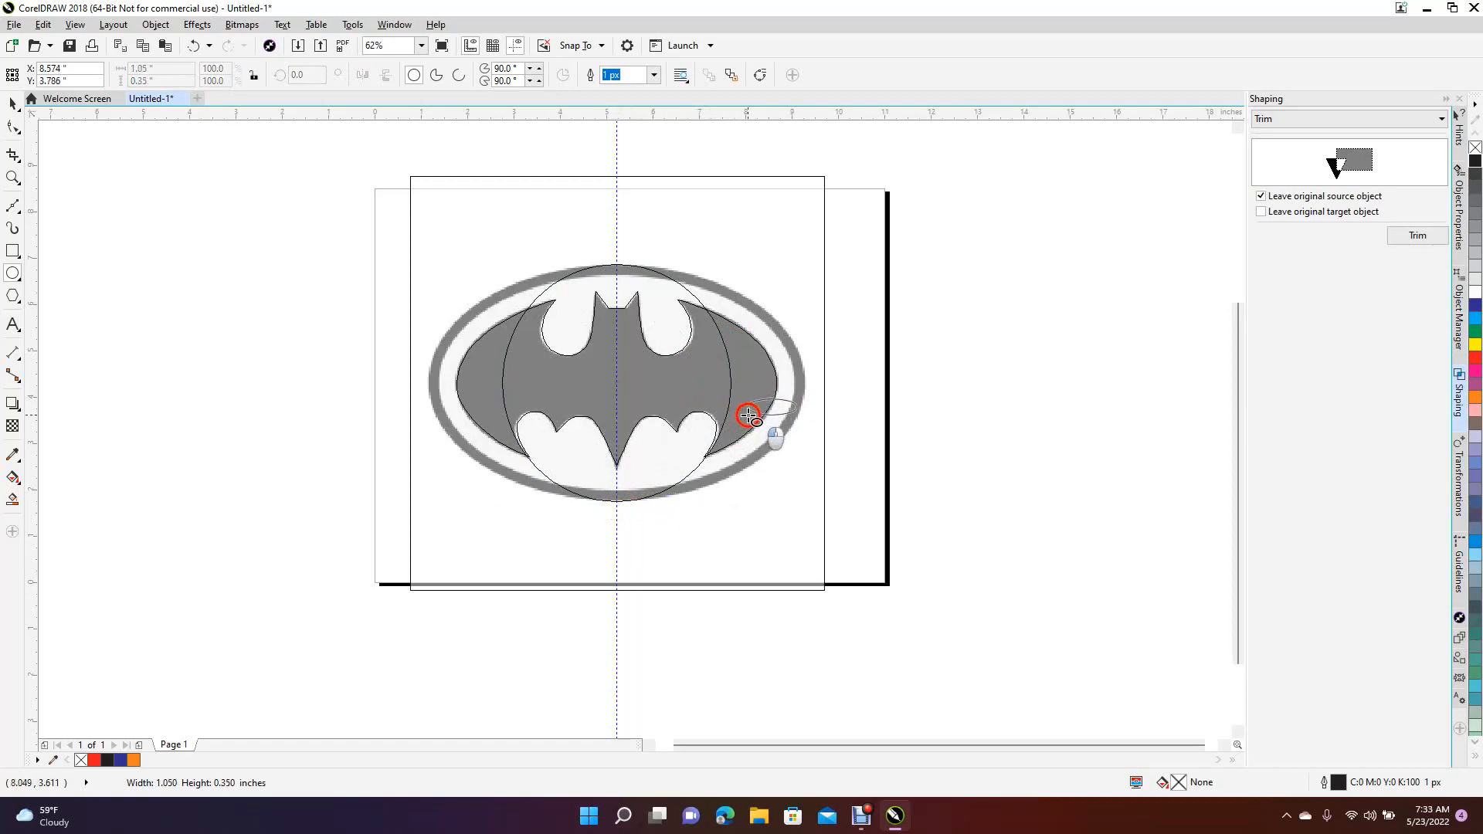
pyautogui.click(881, 530)
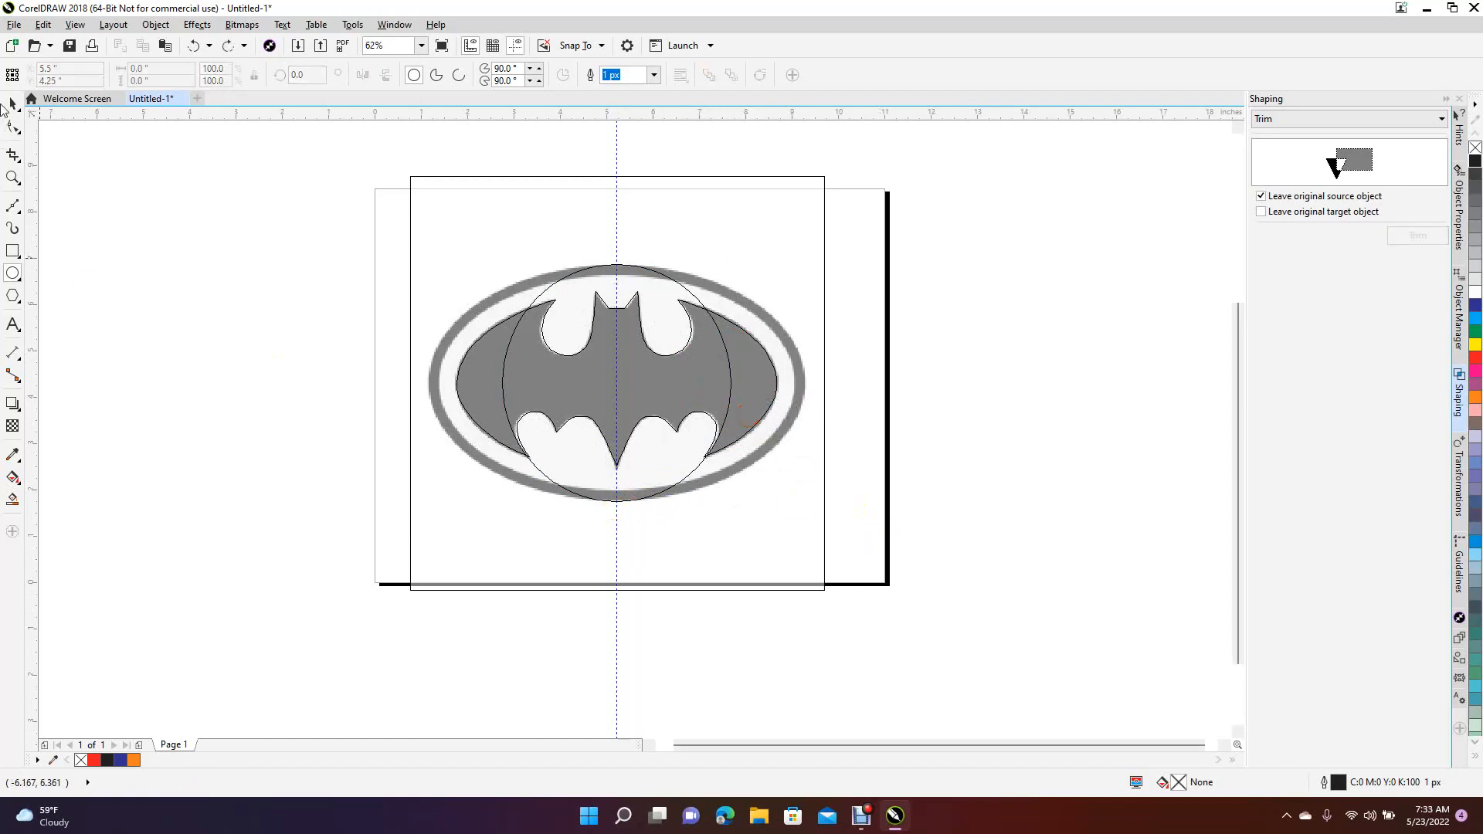
# Step: Widen the ellipse about its centre to about 8.13 inches to match the logo's outer oval
pyautogui.click(13, 102)
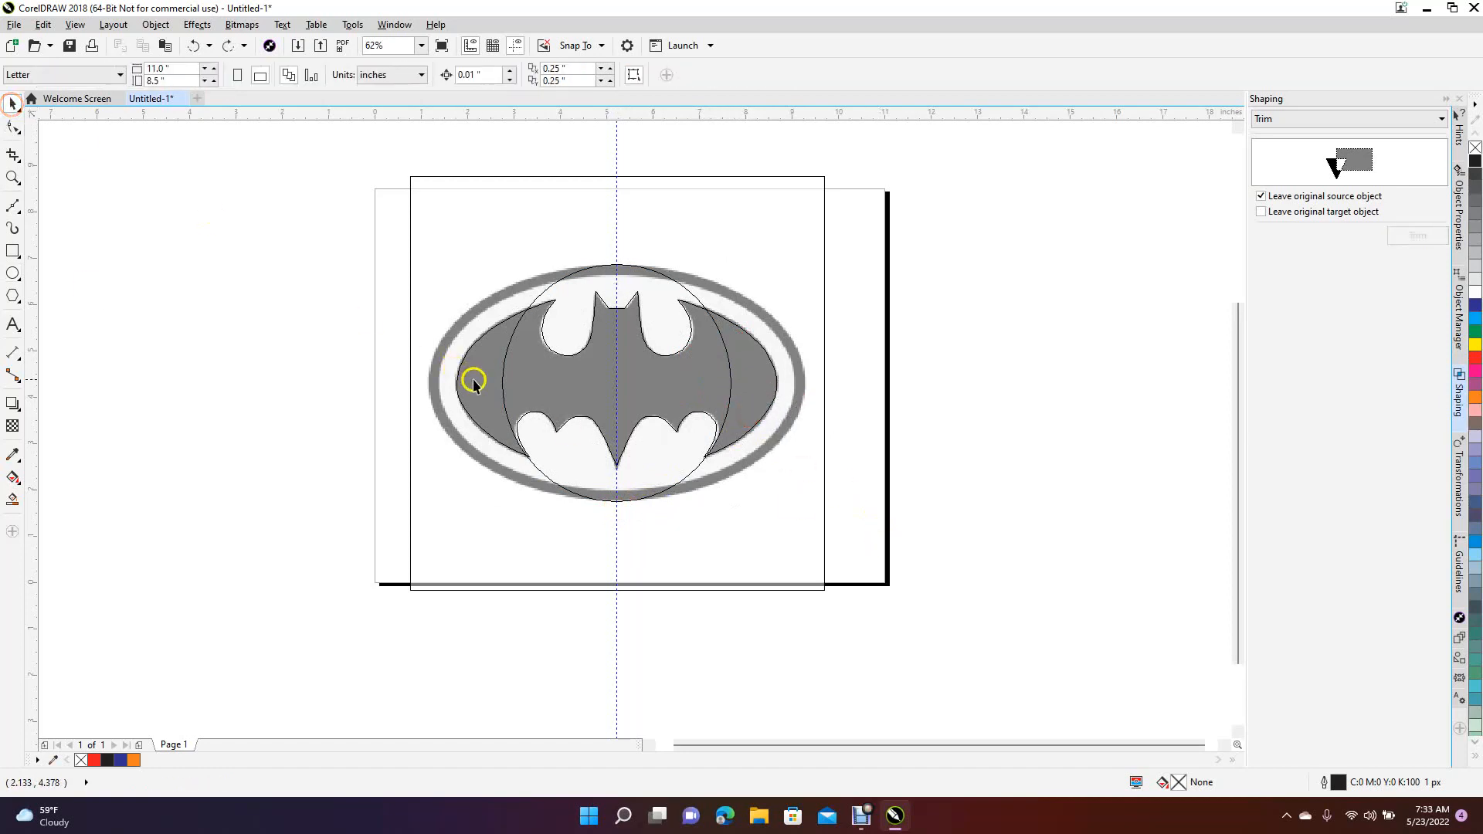
pyautogui.click(509, 350)
pyautogui.moveTo(736, 383); pyautogui.dragTo(809, 387)
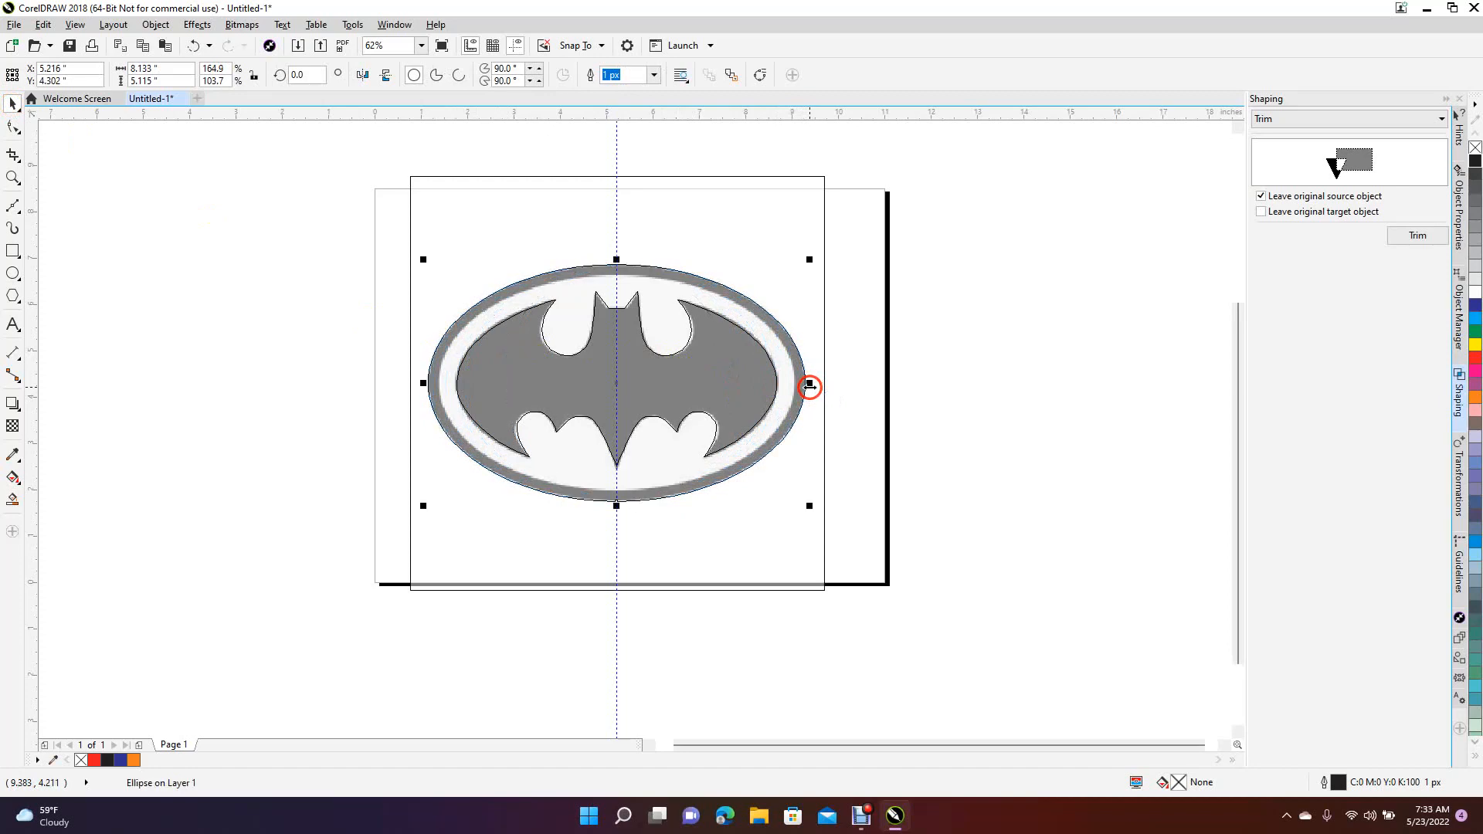
pyautogui.click(212, 322)
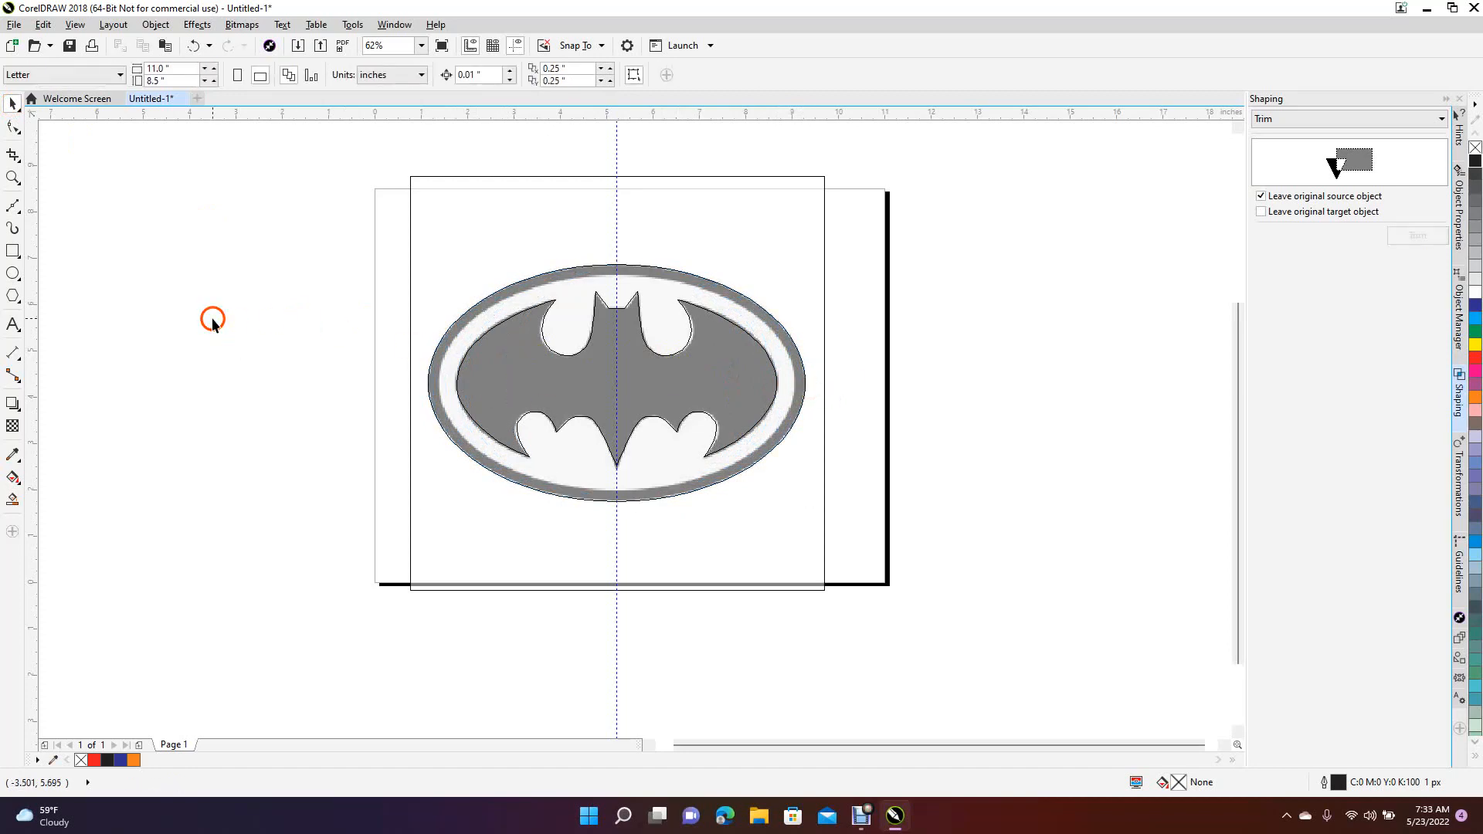
# Step: Duplicate the outer ellipse and shrink the copy about its centre to about 7.45 by 4.69 inches for the ring's inner edge
pyautogui.click(464, 316)
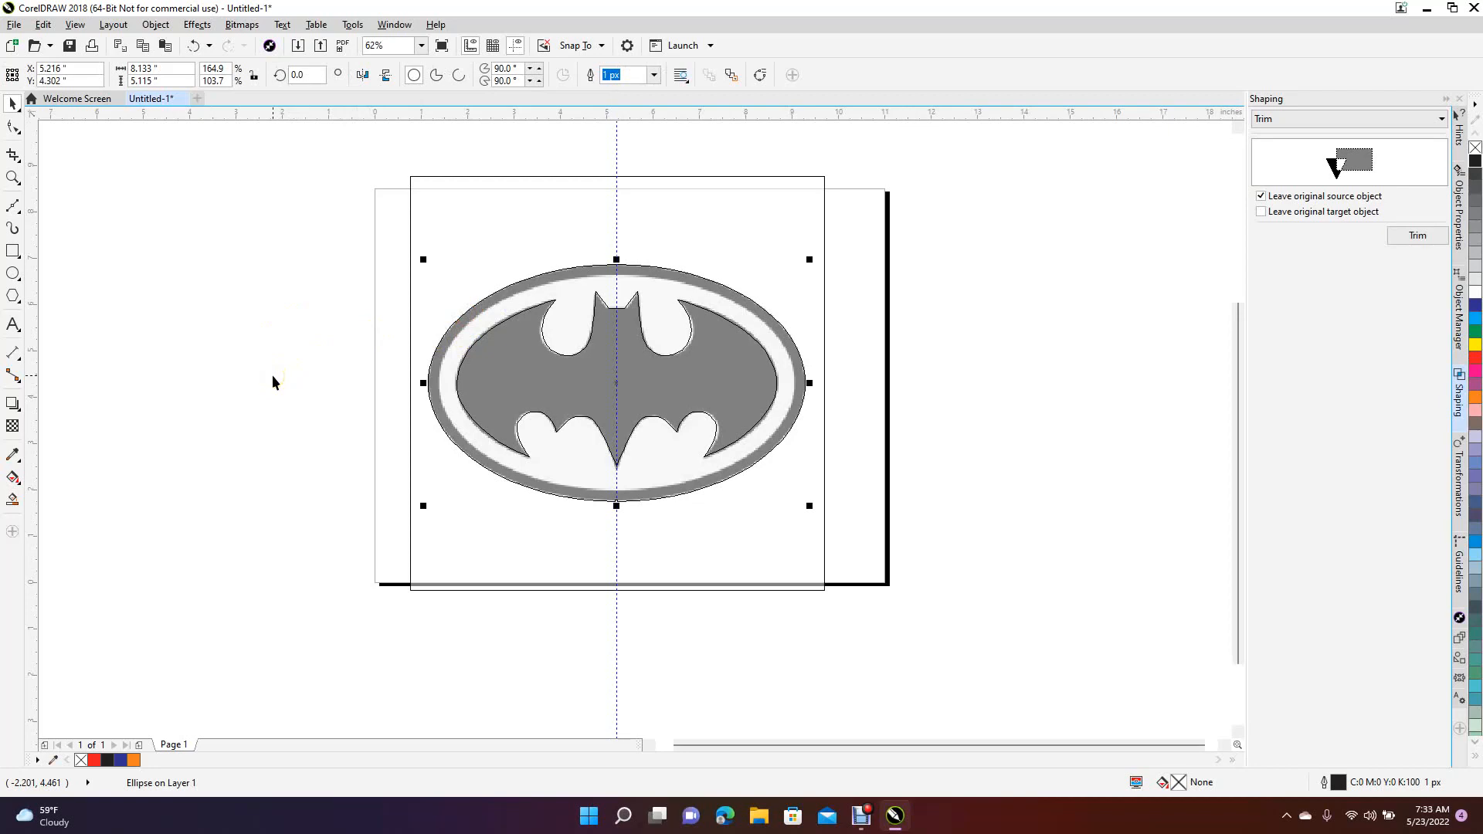
pyautogui.click(744, 298)
pyautogui.moveTo(808, 261); pyautogui.dragTo(799, 271)
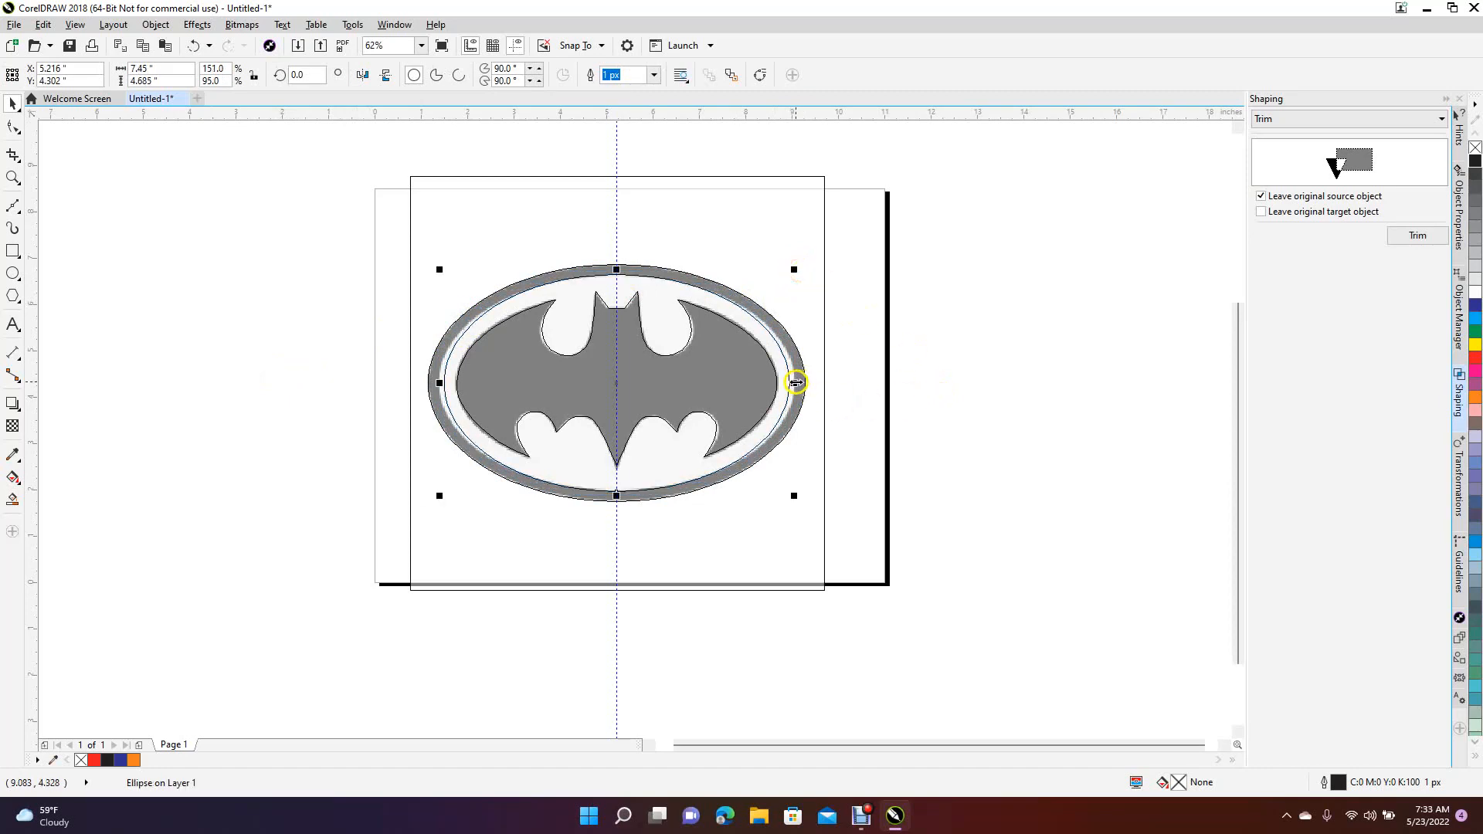
pyautogui.moveTo(796, 383); pyautogui.dragTo(804, 384)
pyautogui.click(916, 424)
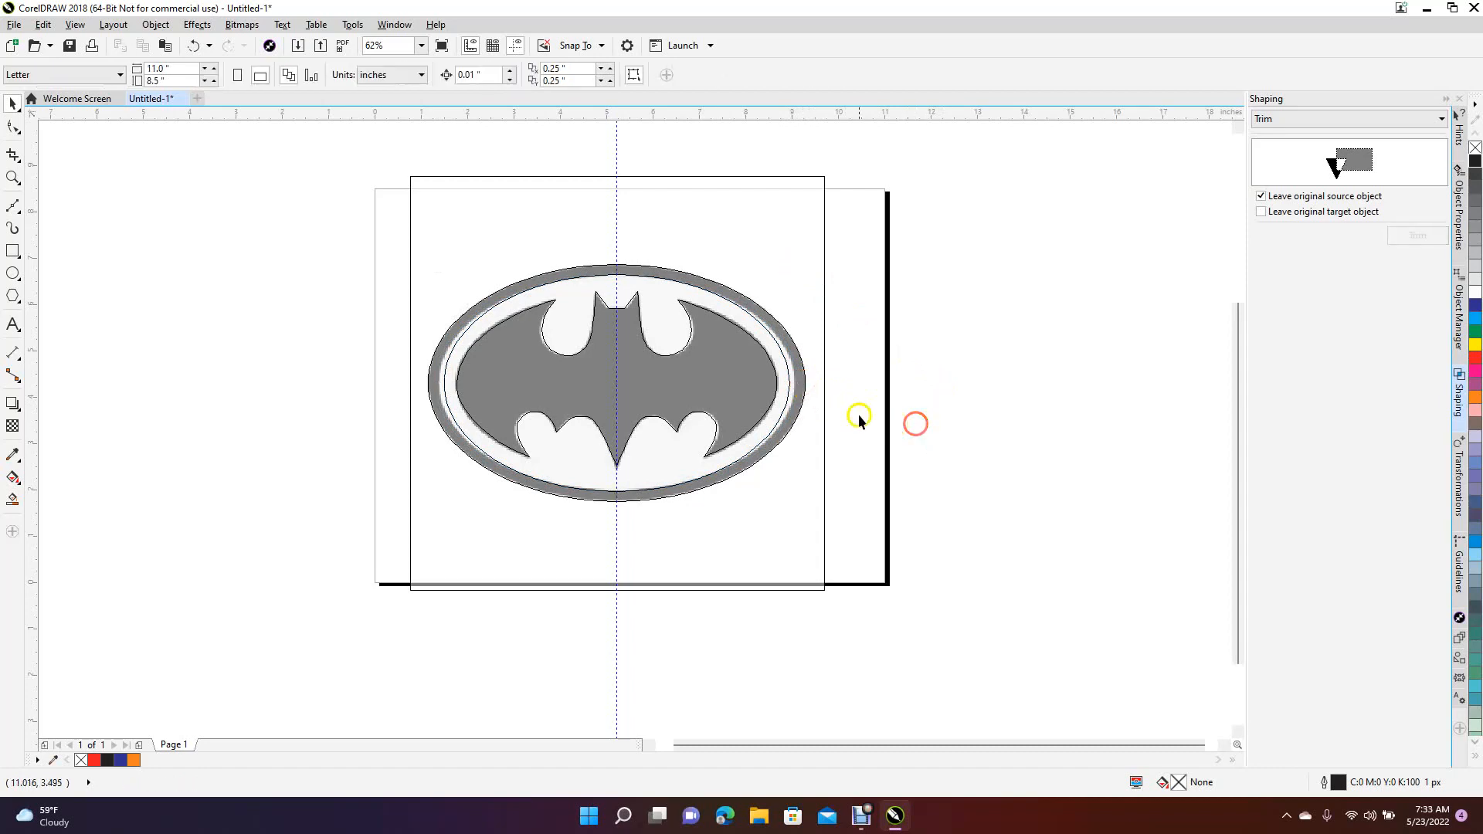
# Step: Unlock the reference image to move it off the page beside the tracing, and switch from wireframe to full-colour display
pyautogui.click(673, 177)
pyautogui.rightClick(673, 177)
pyautogui.click(713, 210)
pyautogui.moveTo(688, 209)
pyautogui.mouseDown()
pyautogui.moveTo(815, 305)
pyautogui.moveTo(1179, 255)
pyautogui.mouseUp()
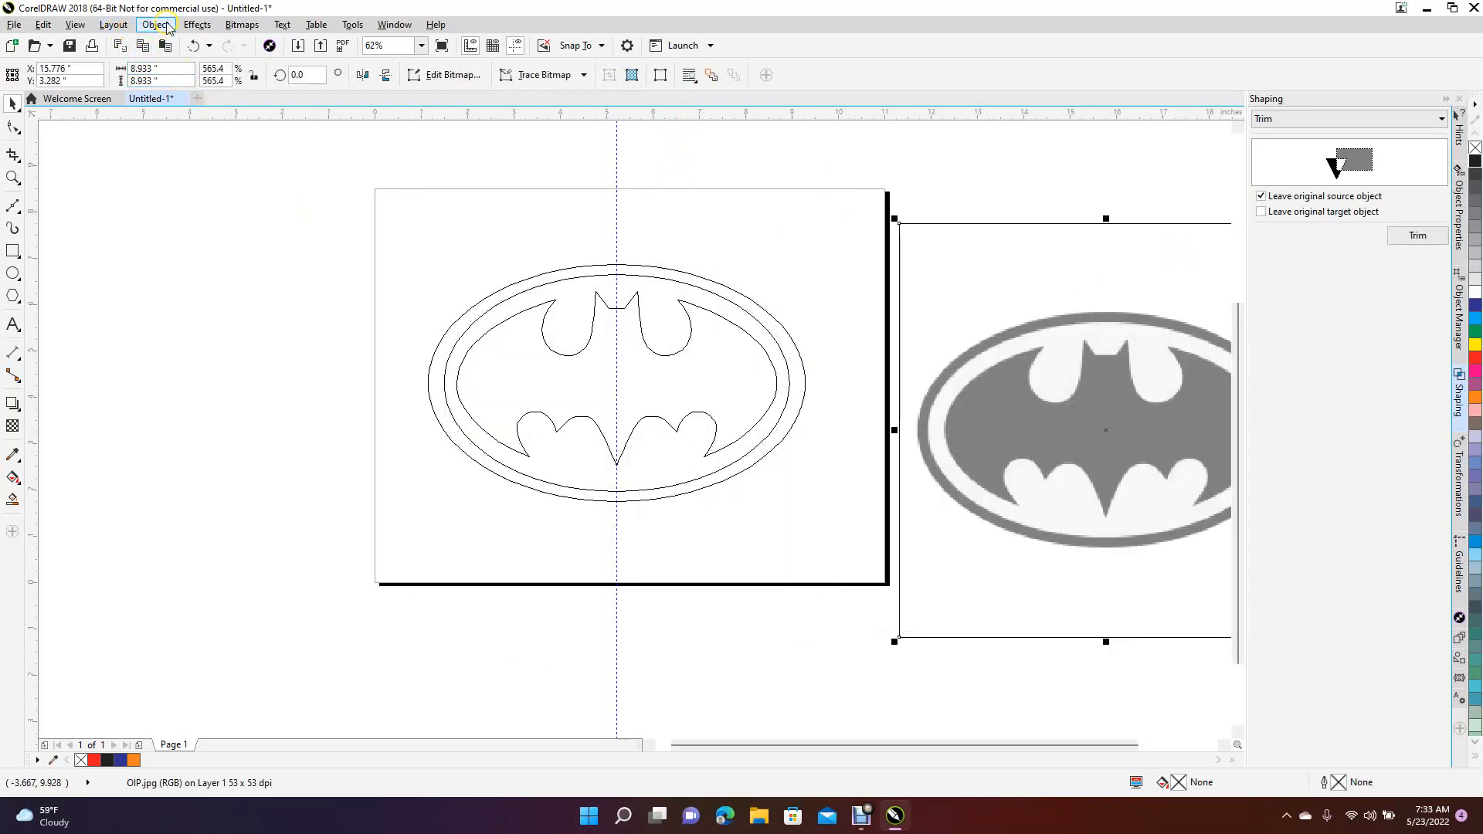
pyautogui.click(75, 24)
pyautogui.click(111, 96)
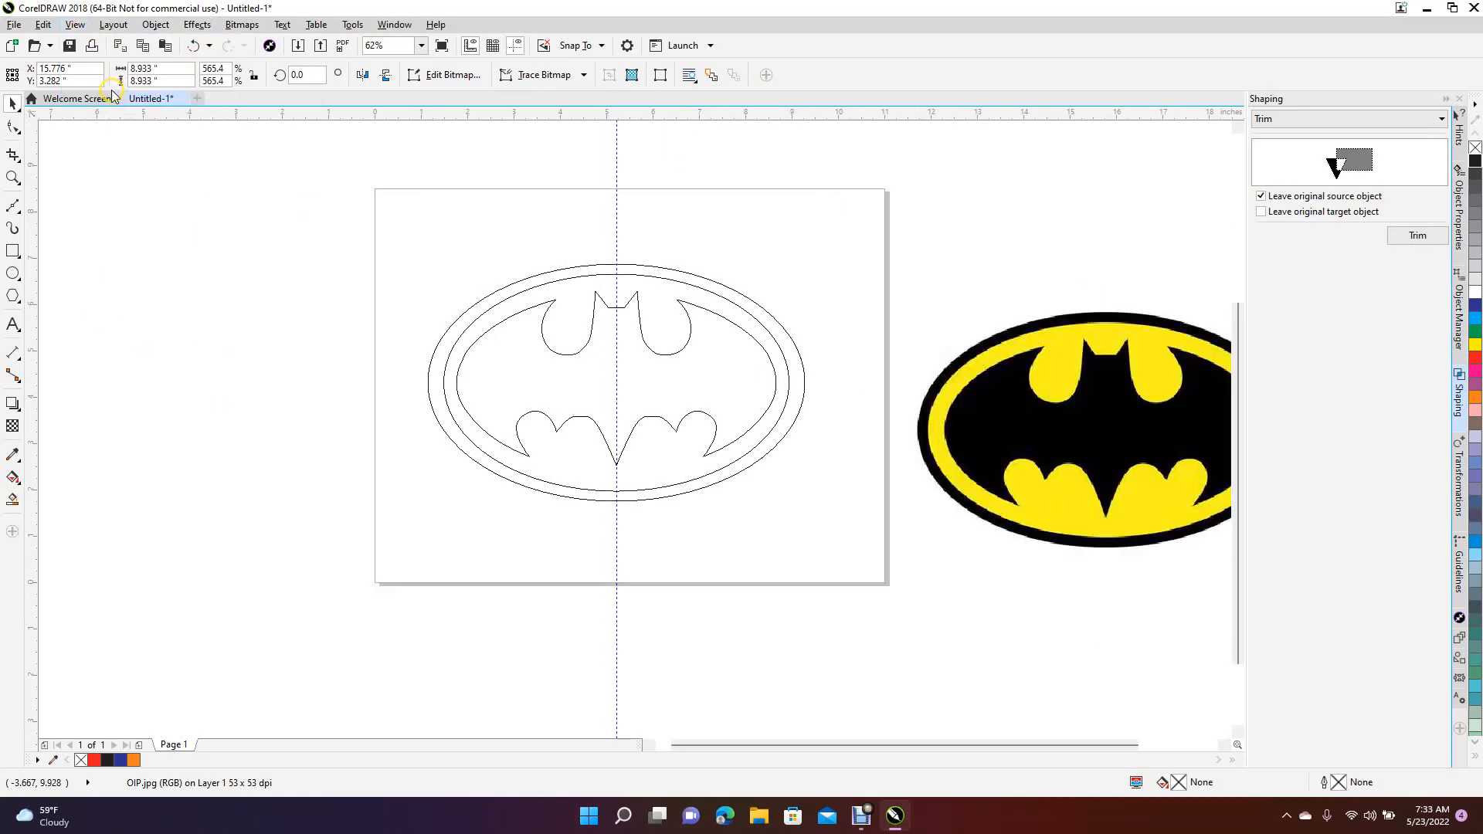
# Step: Try to widen the inner ellipse slightly toward the outer one
pyautogui.click(498, 301)
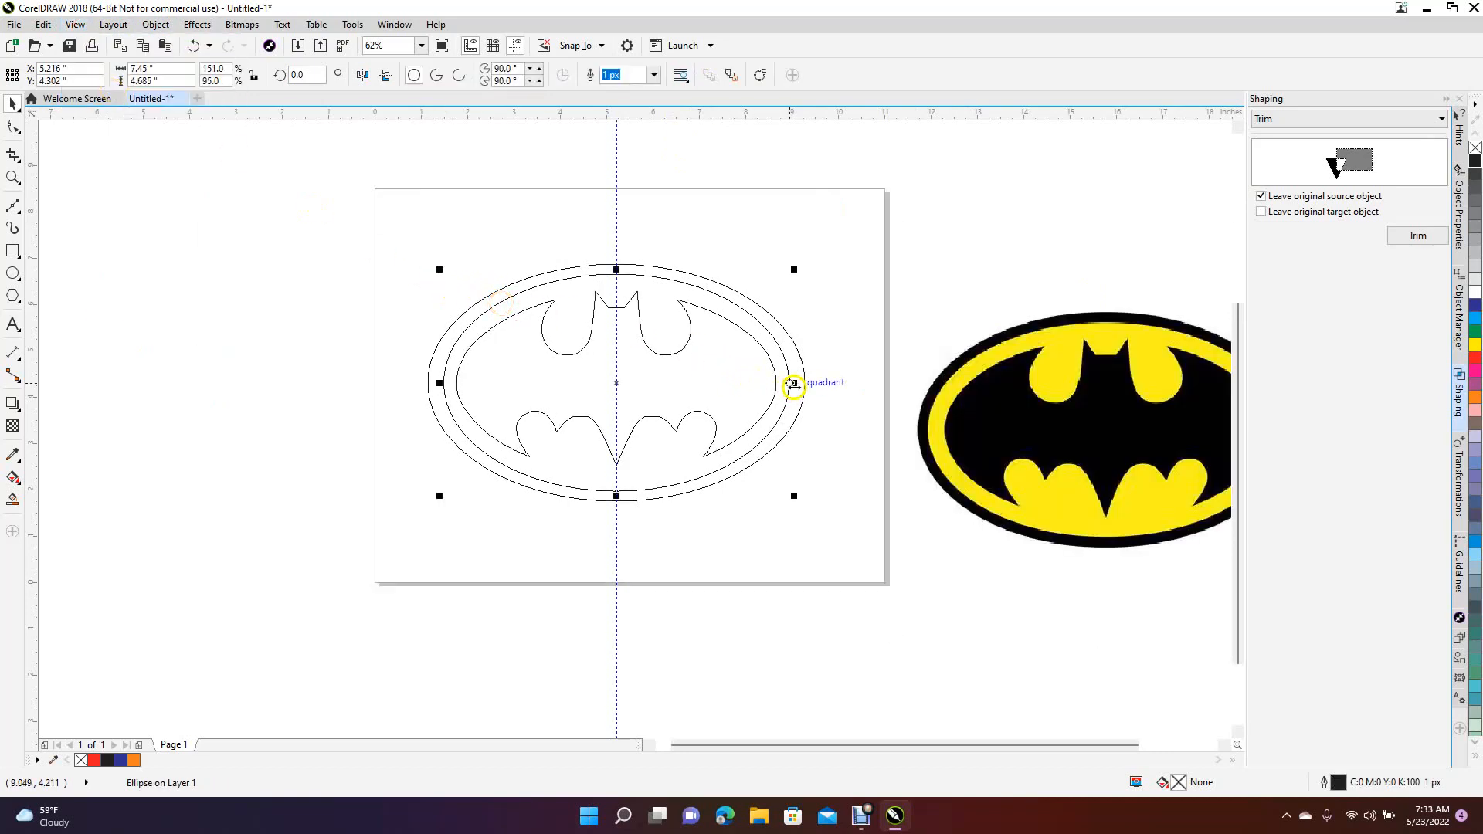
pyautogui.moveTo(795, 384); pyautogui.dragTo(798, 390)
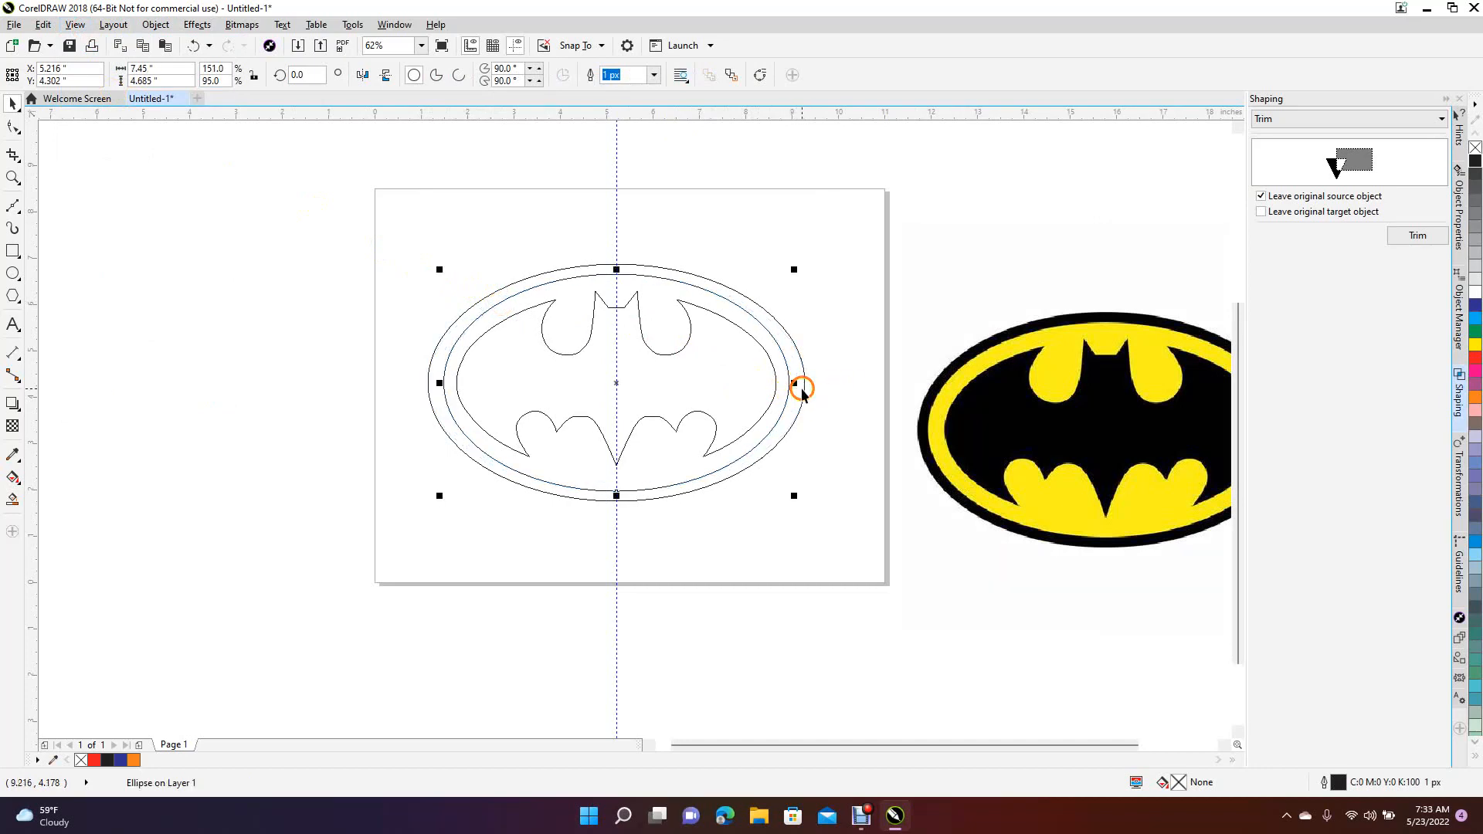
pyautogui.click(314, 378)
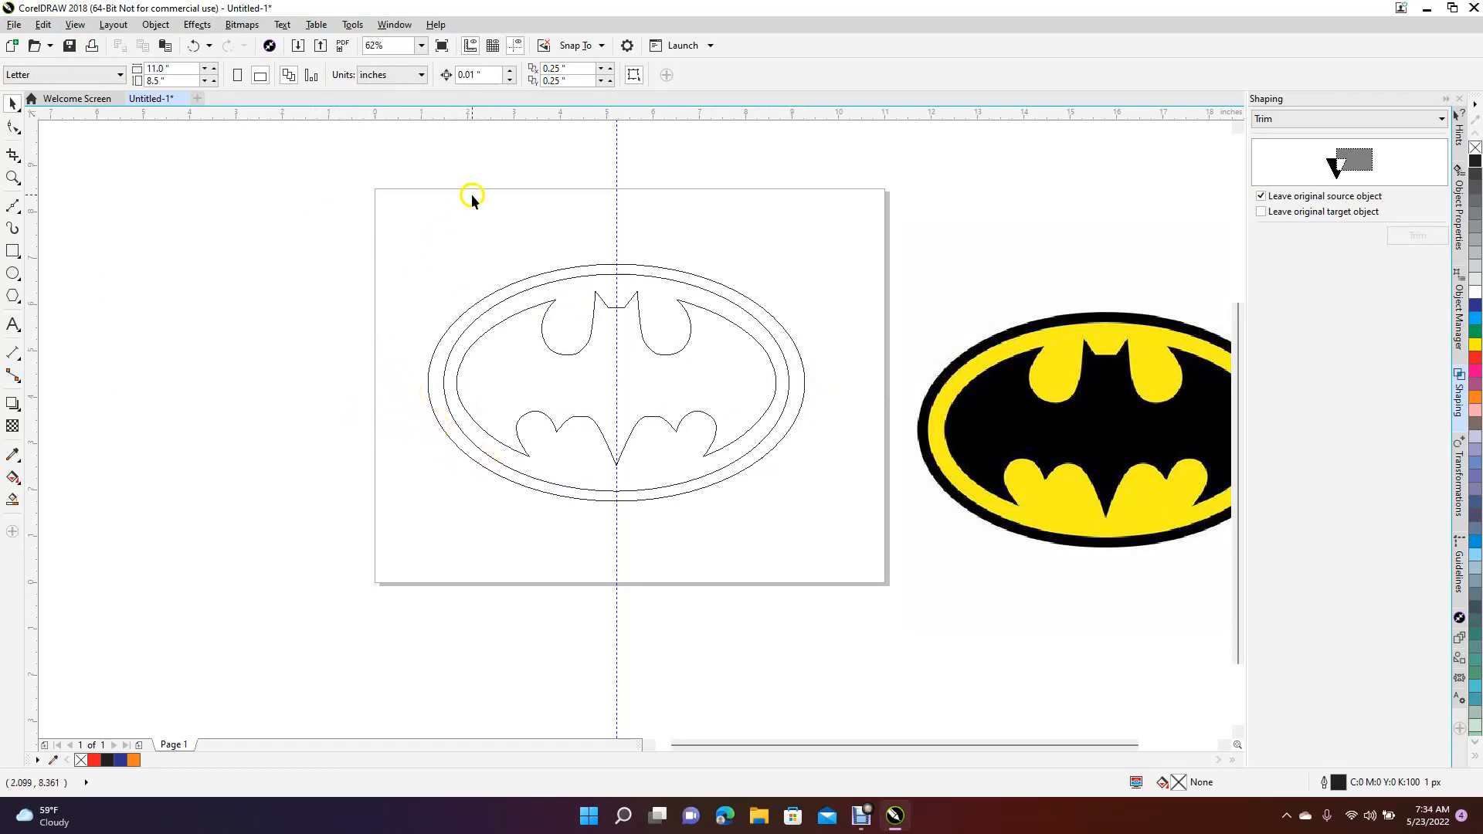
# Step: Turn off snapping to objects and widen the inner ellipse about its centre to about 7.6 inches
pyautogui.click(599, 47)
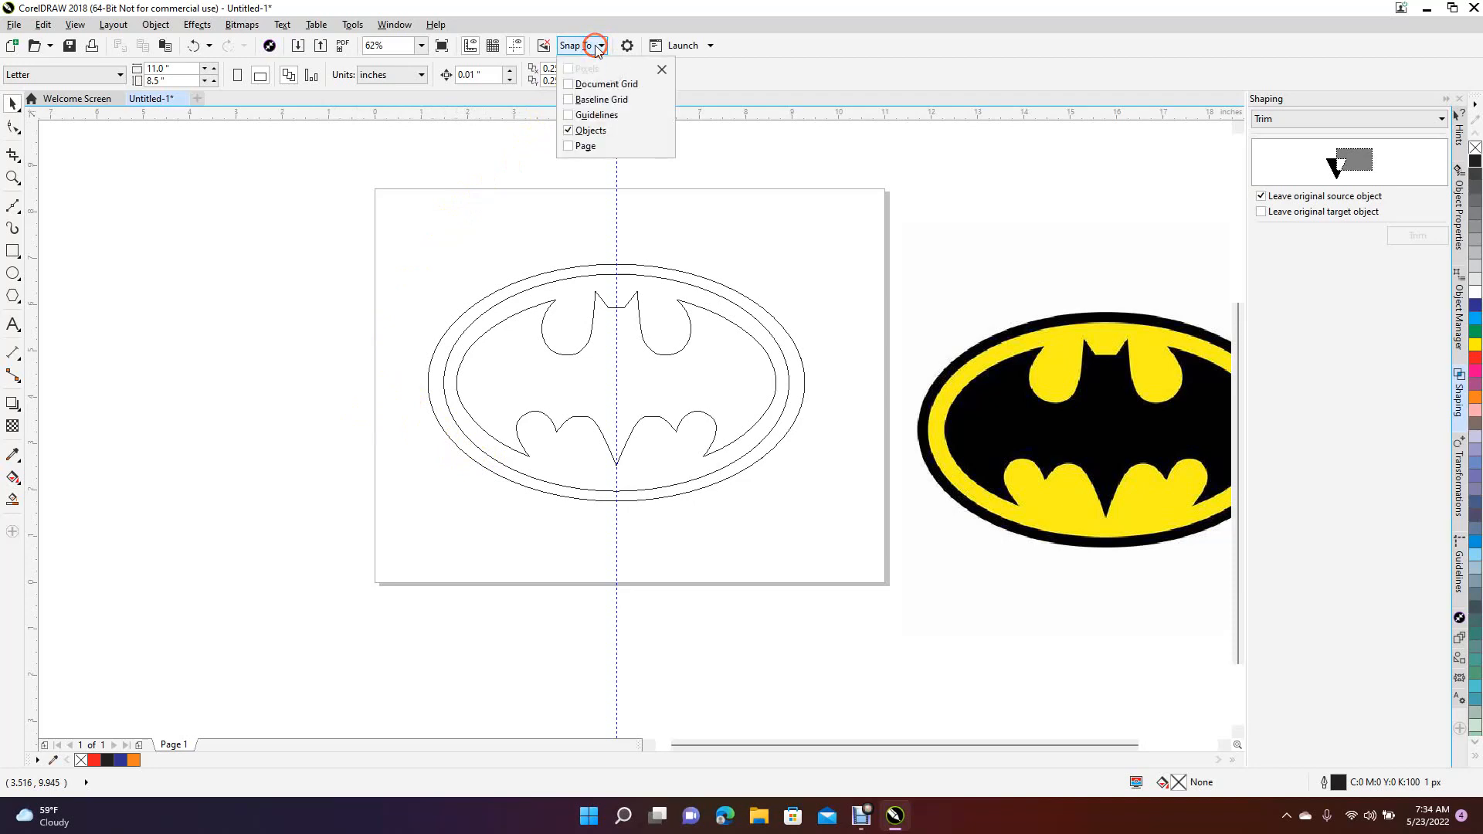
pyautogui.click(570, 130)
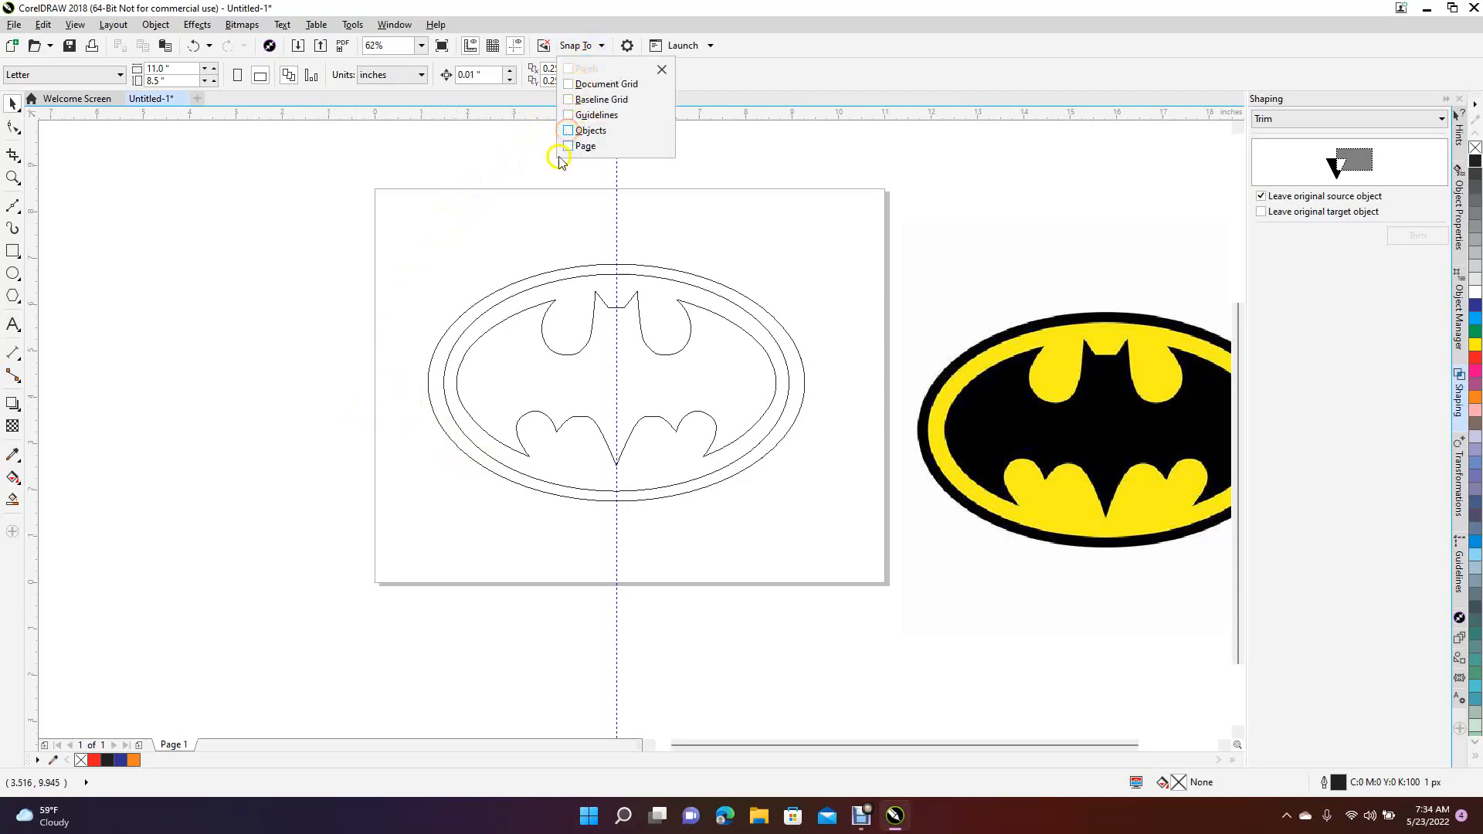
pyautogui.click(789, 384)
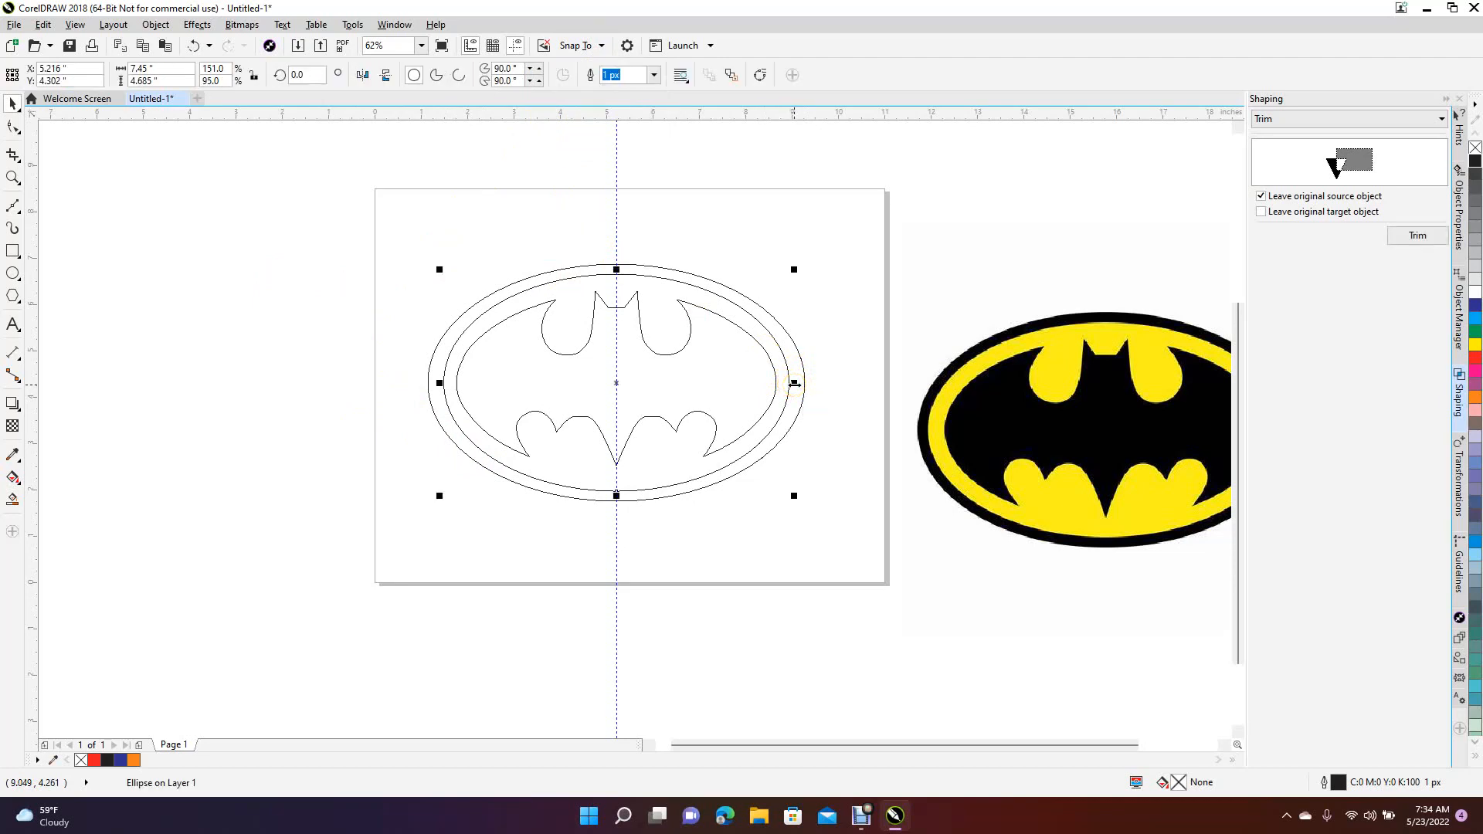
pyautogui.click(794, 384)
pyautogui.moveTo(795, 385); pyautogui.dragTo(798, 384)
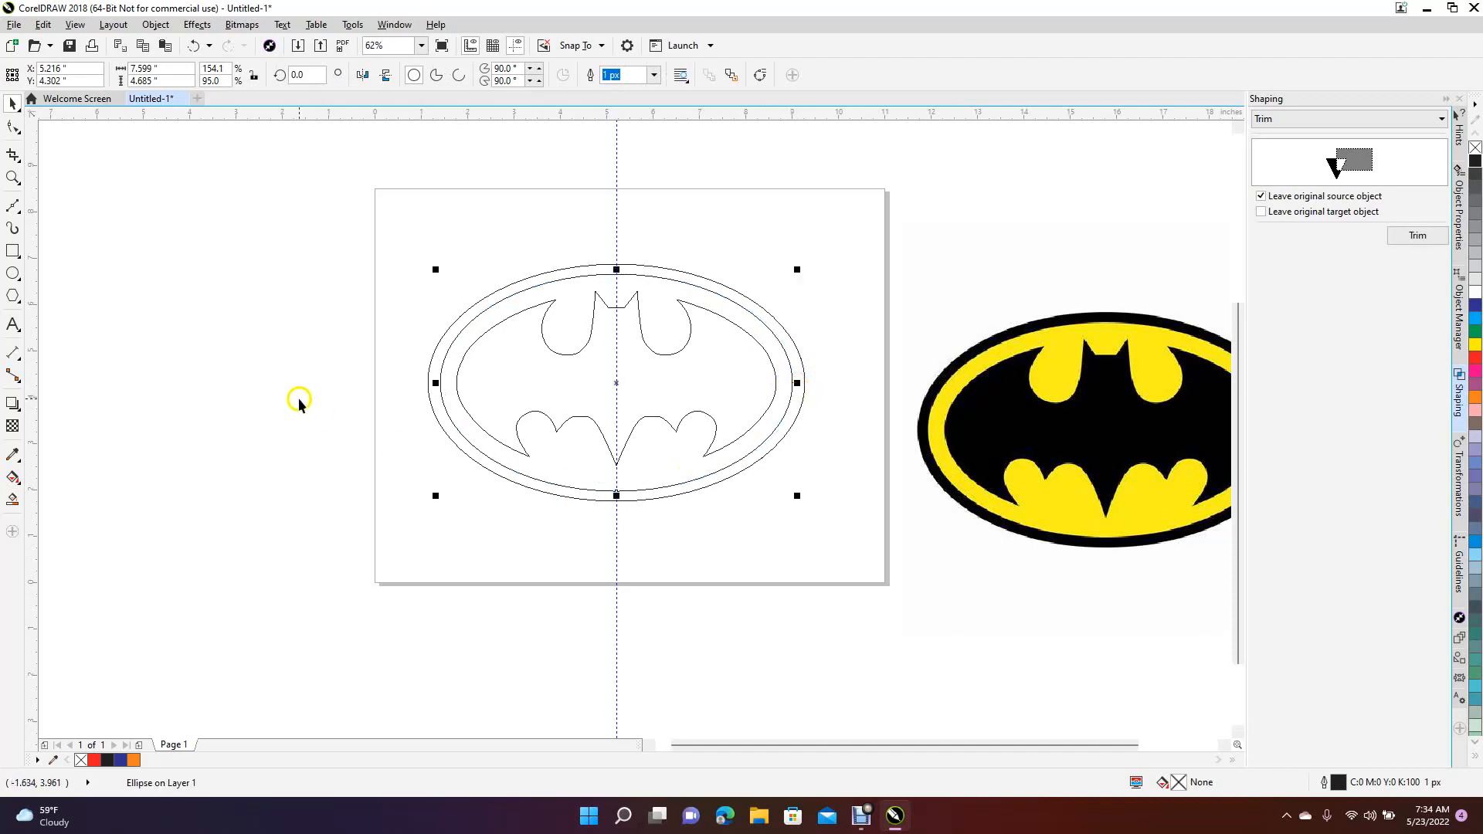
pyautogui.click(275, 387)
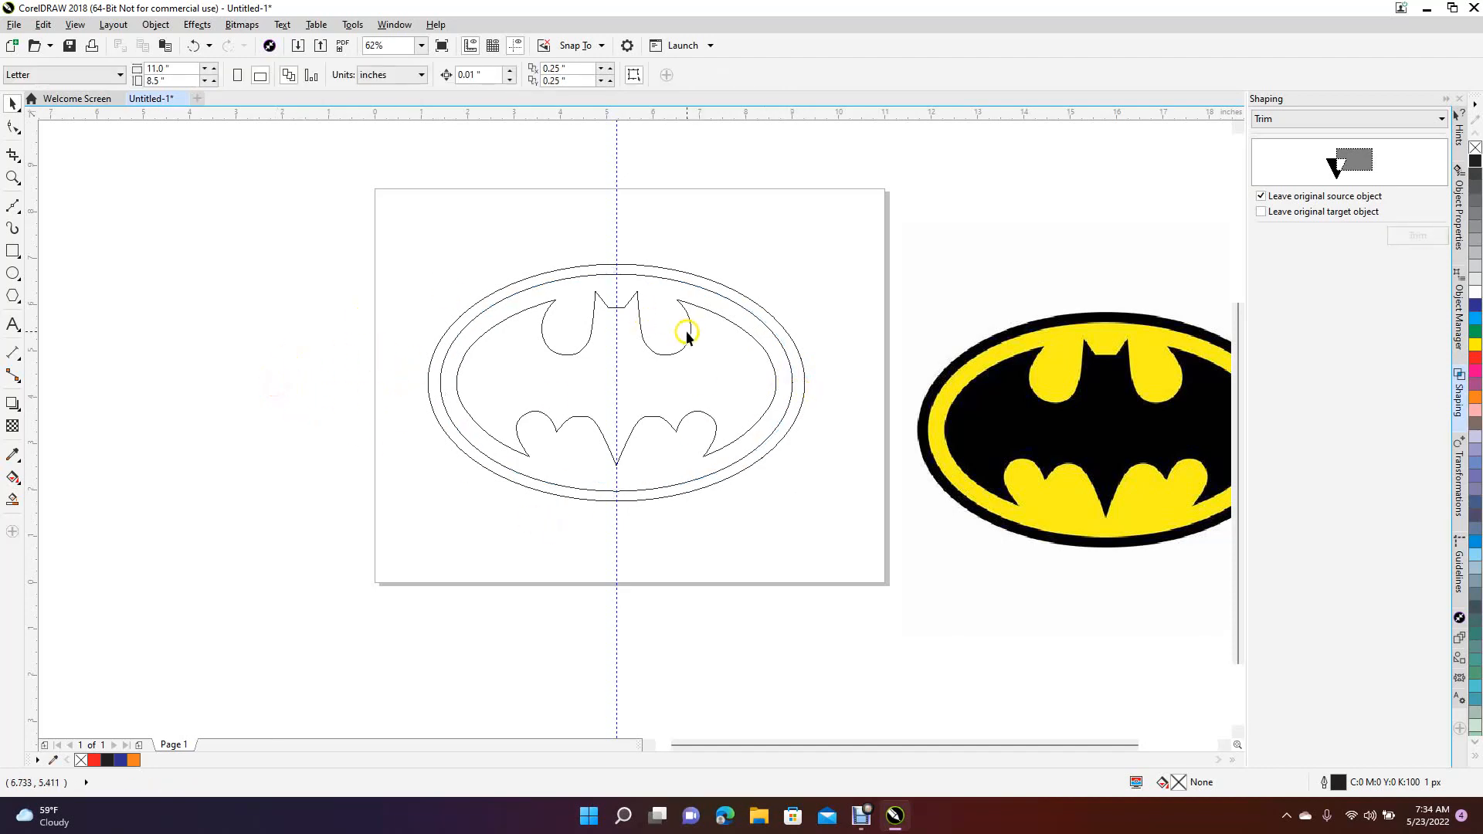
# Step: Fill the outer ellipse with black
pyautogui.click(507, 285)
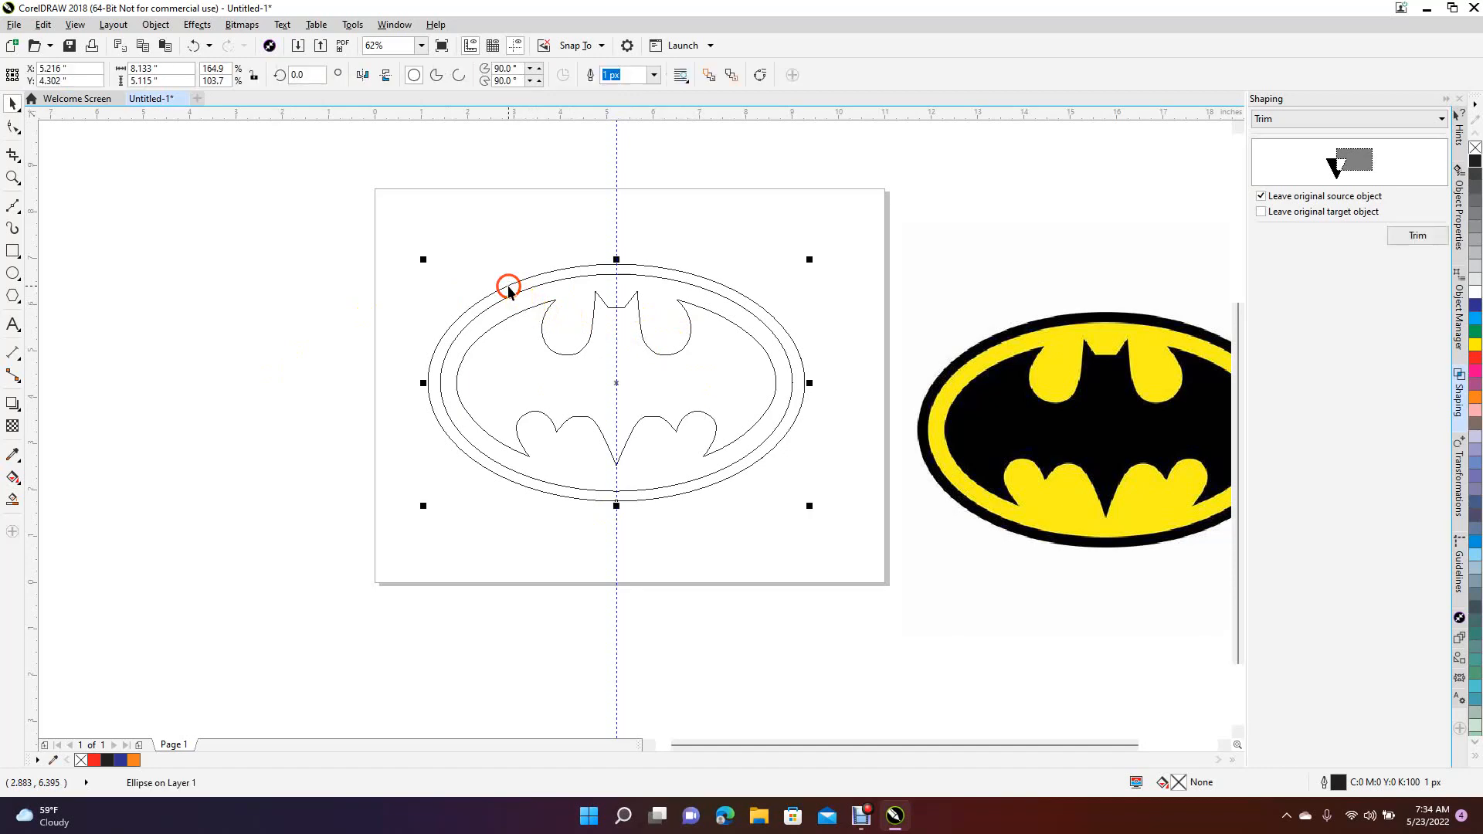
pyautogui.click(1476, 161)
pyautogui.click(328, 334)
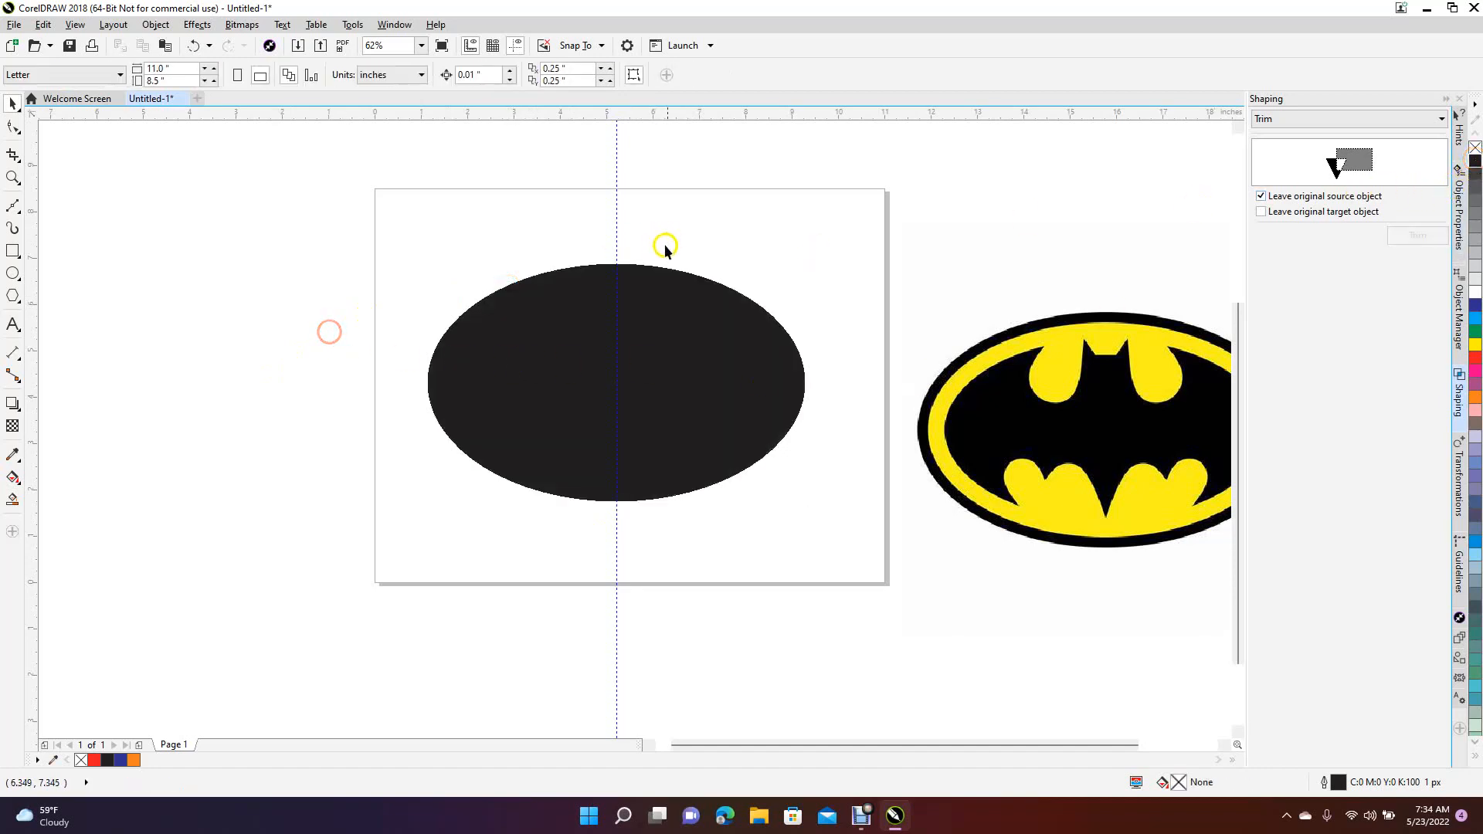
# Step: Fill the inner ellipse with yellow
pyautogui.click(541, 294)
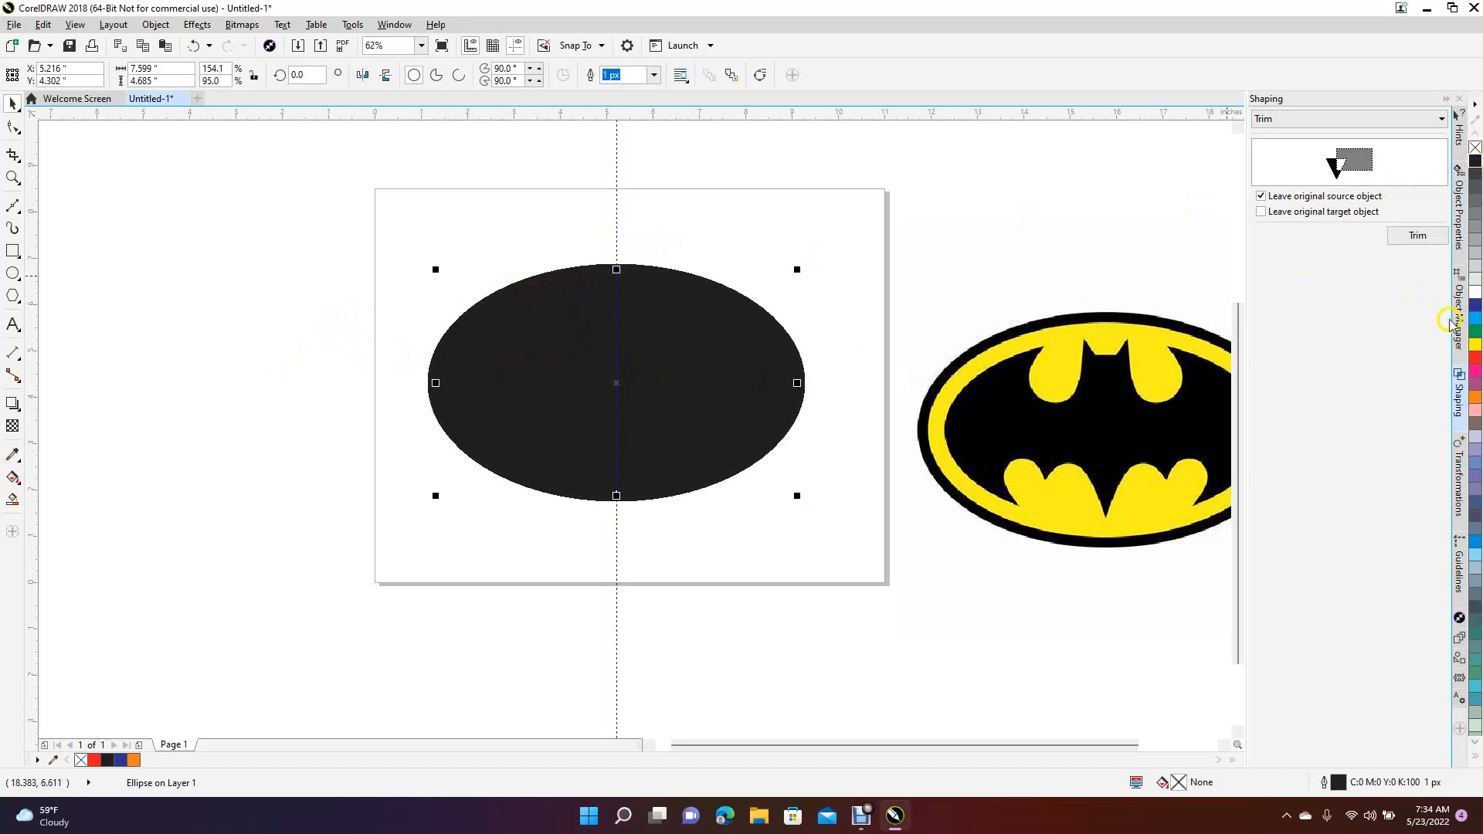
pyautogui.click(1475, 344)
pyautogui.click(754, 570)
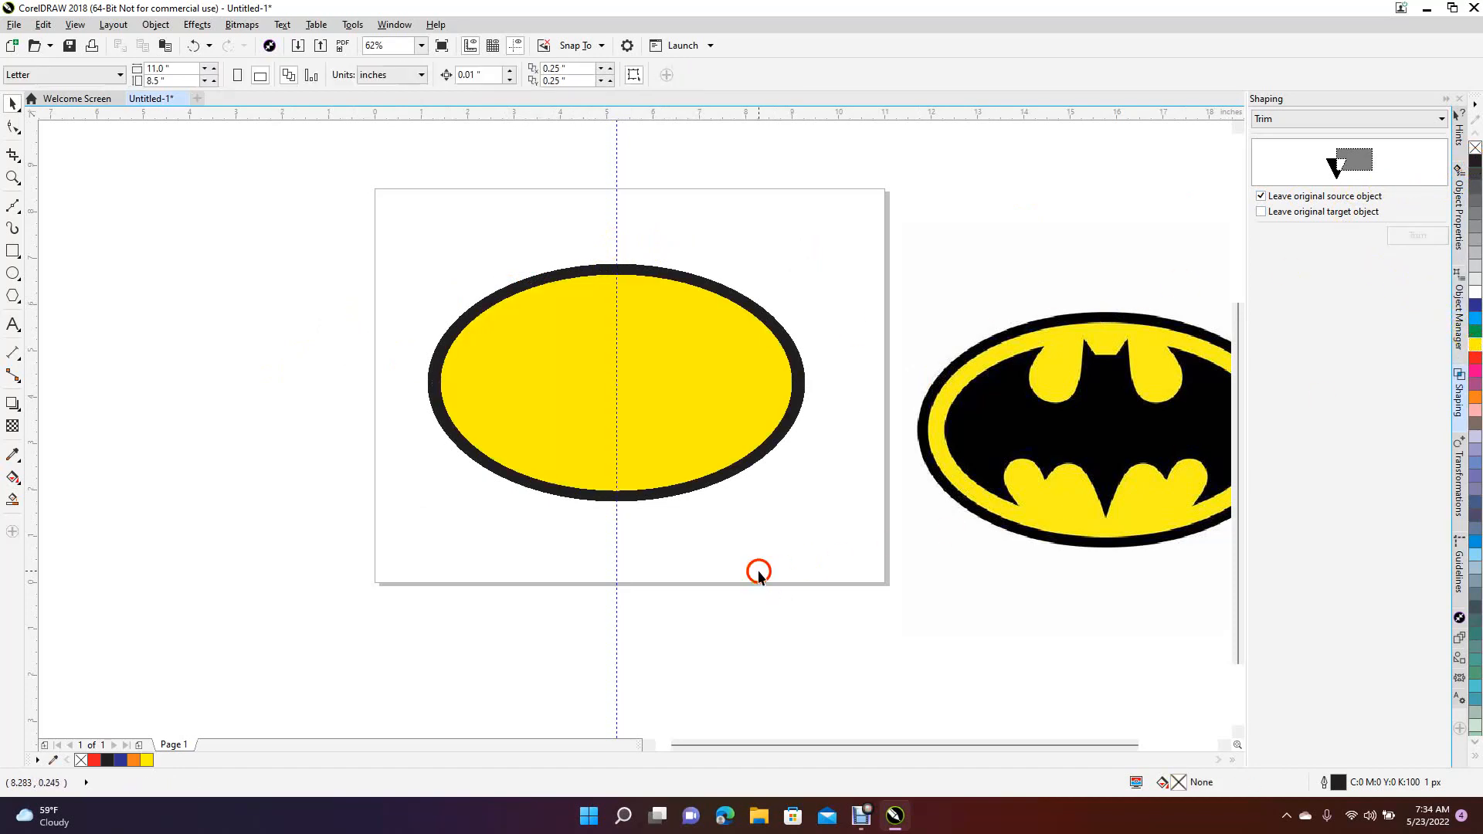
pyautogui.click(558, 389)
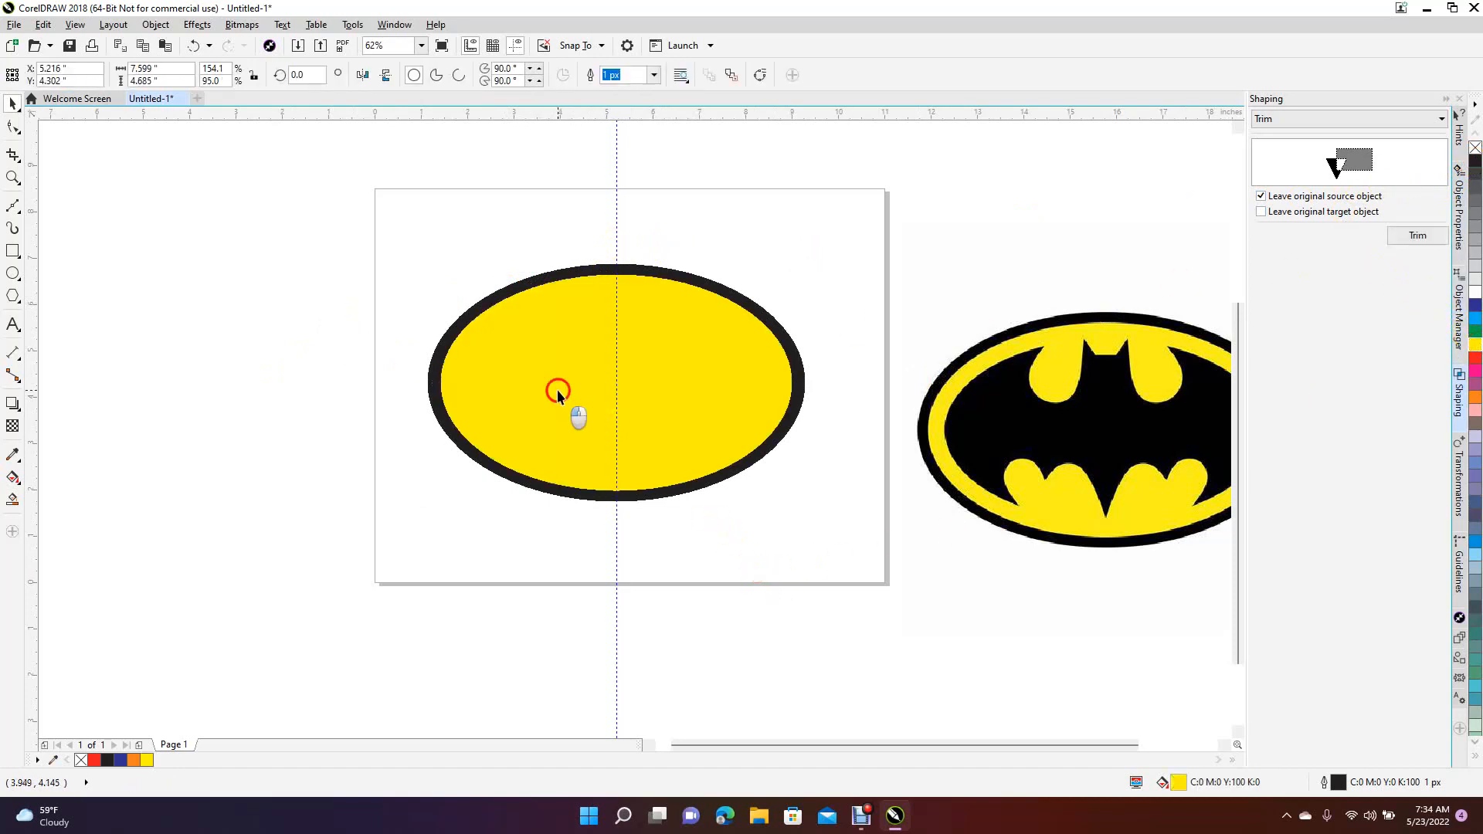
pyautogui.click(348, 331)
# Step: Select the hidden bat outline in simple wireframe view, return to the normal display and fill the bat with black
pyautogui.click(75, 24)
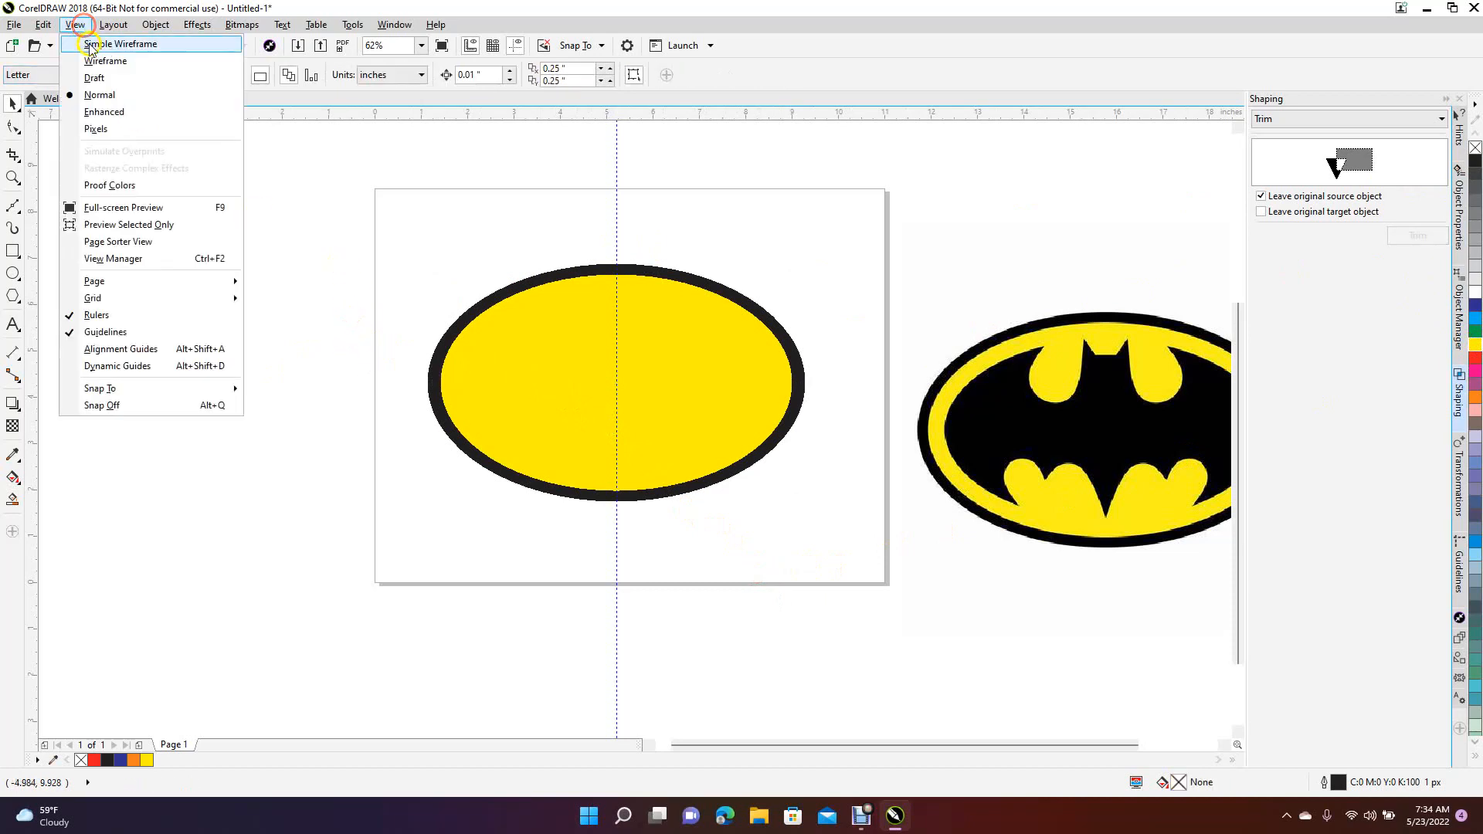
pyautogui.click(108, 43)
pyautogui.click(499, 323)
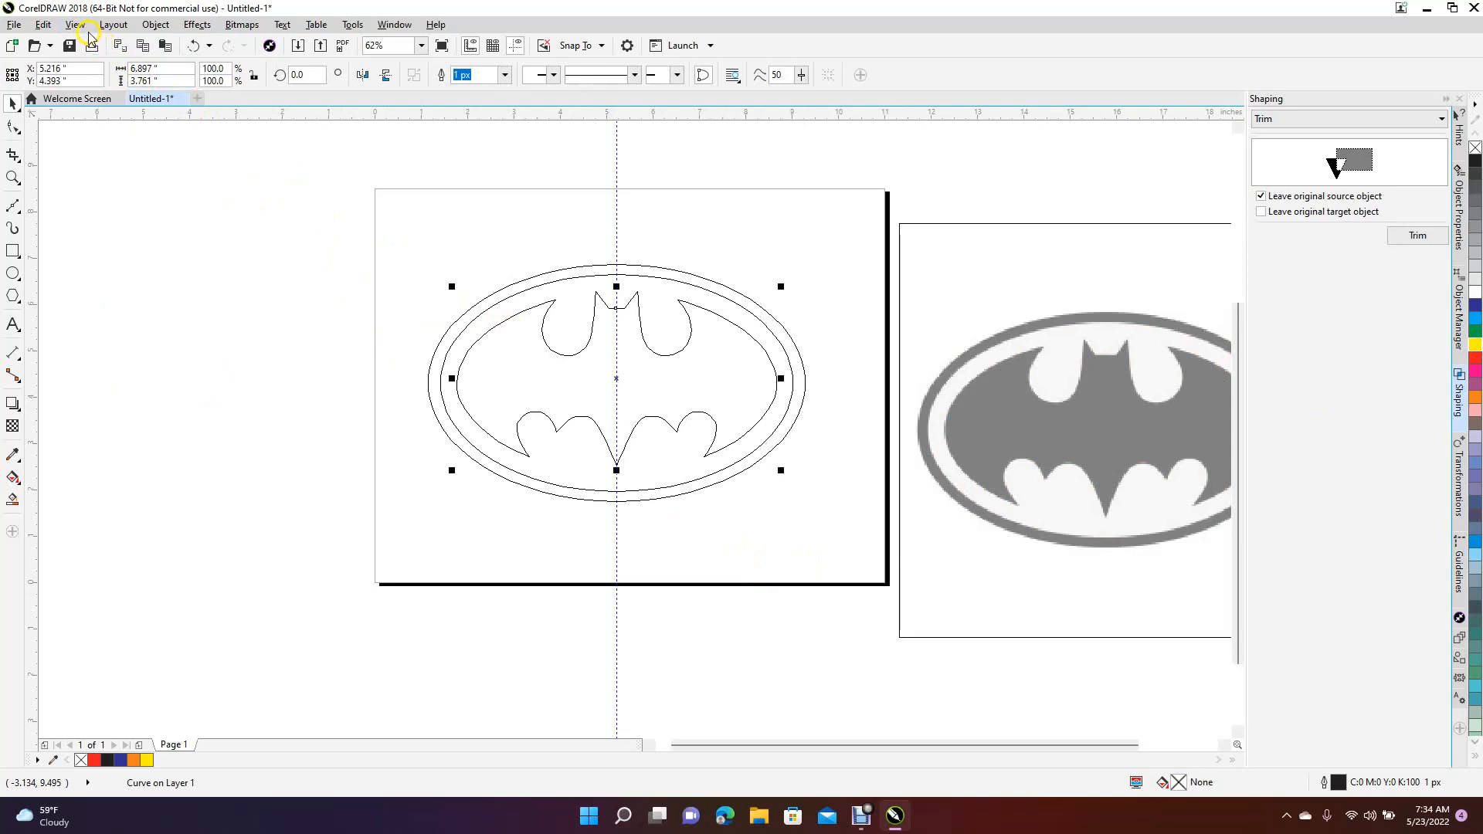
pyautogui.click(82, 32)
pyautogui.click(93, 93)
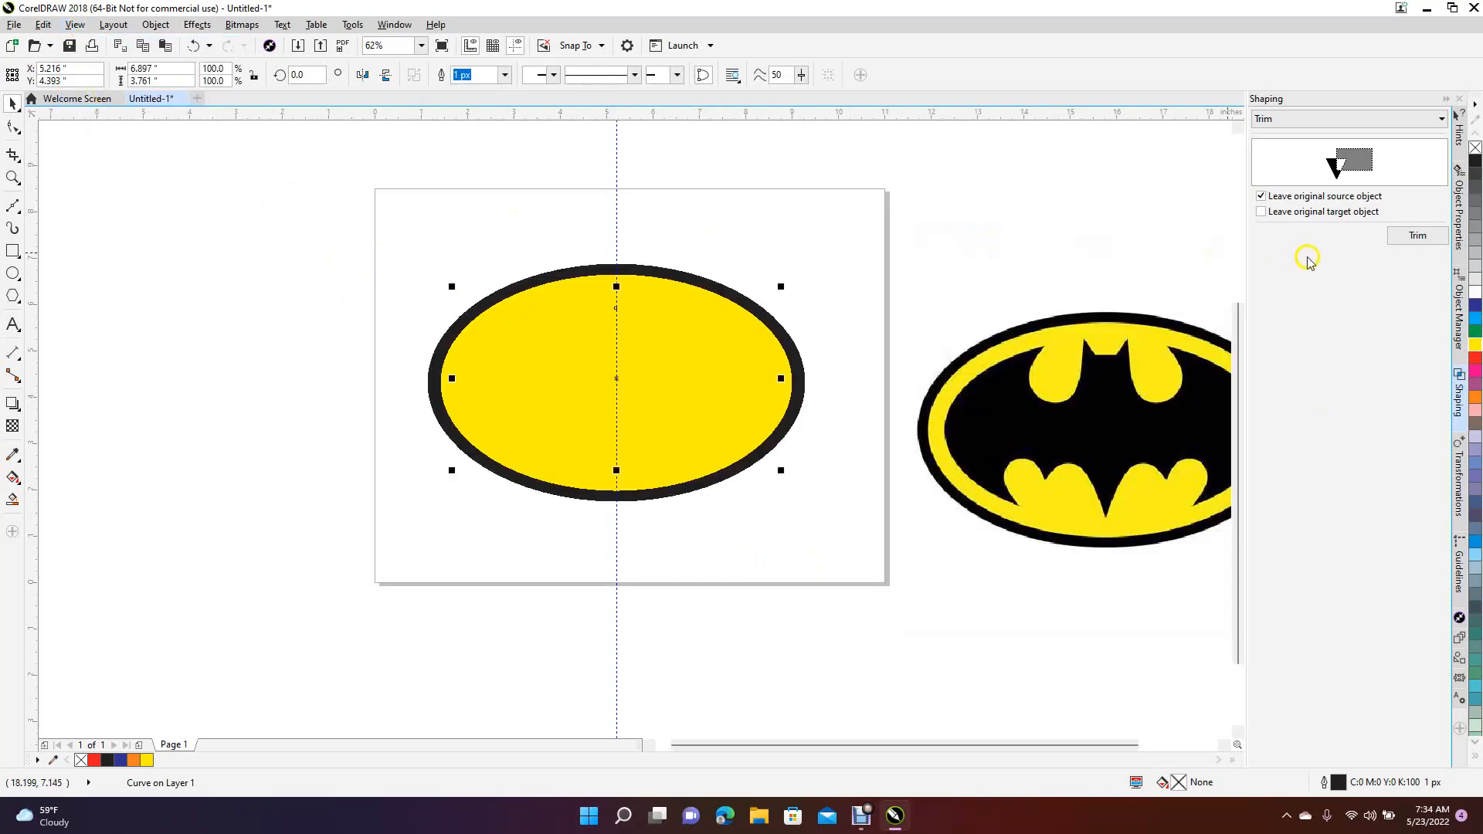
pyautogui.click(1476, 161)
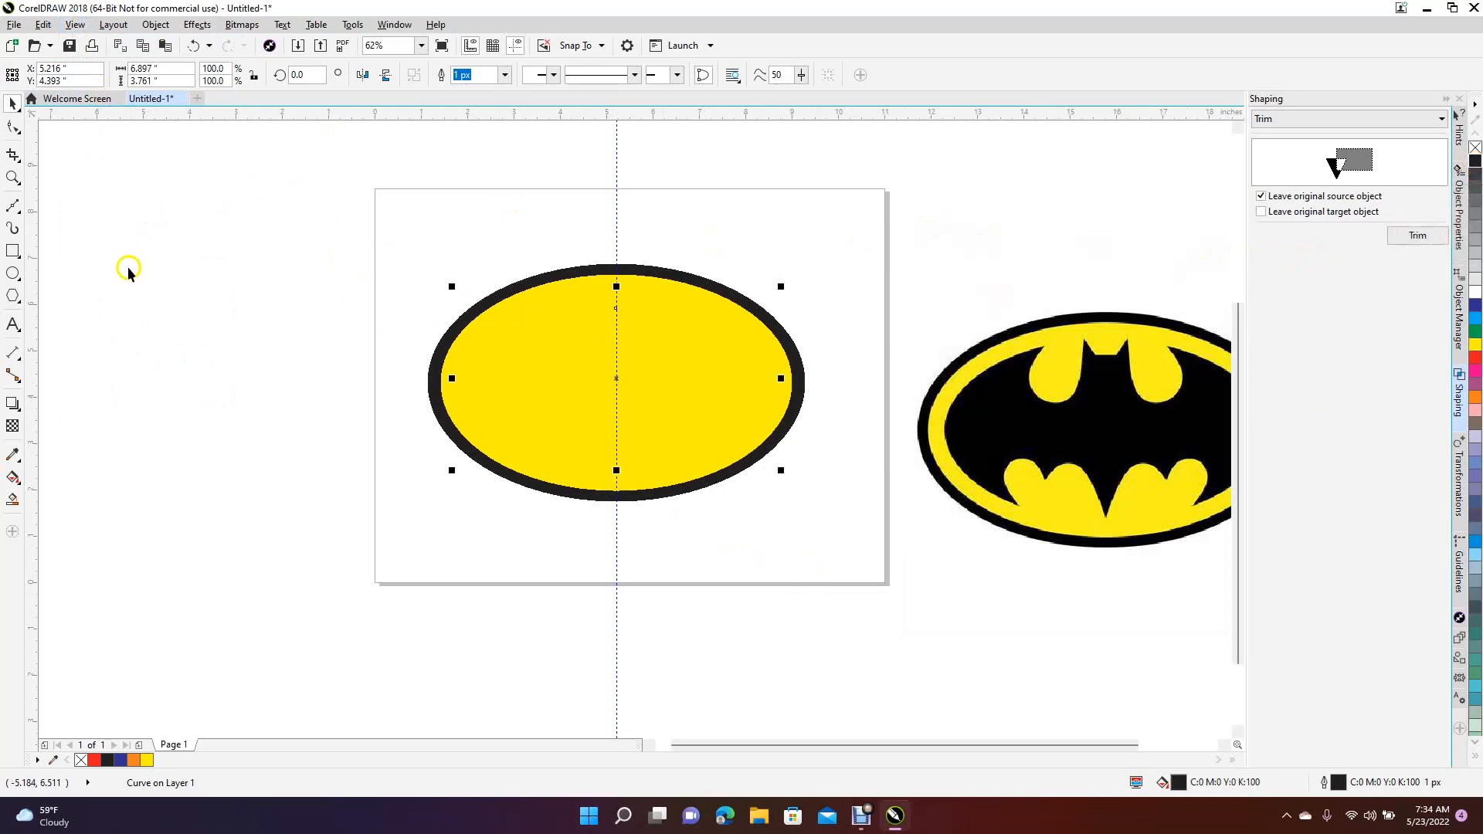
# Step: Bring the black bat shape to the front of the page, above both ellipses
pyautogui.click(155, 24)
pyautogui.moveTo(218, 260)
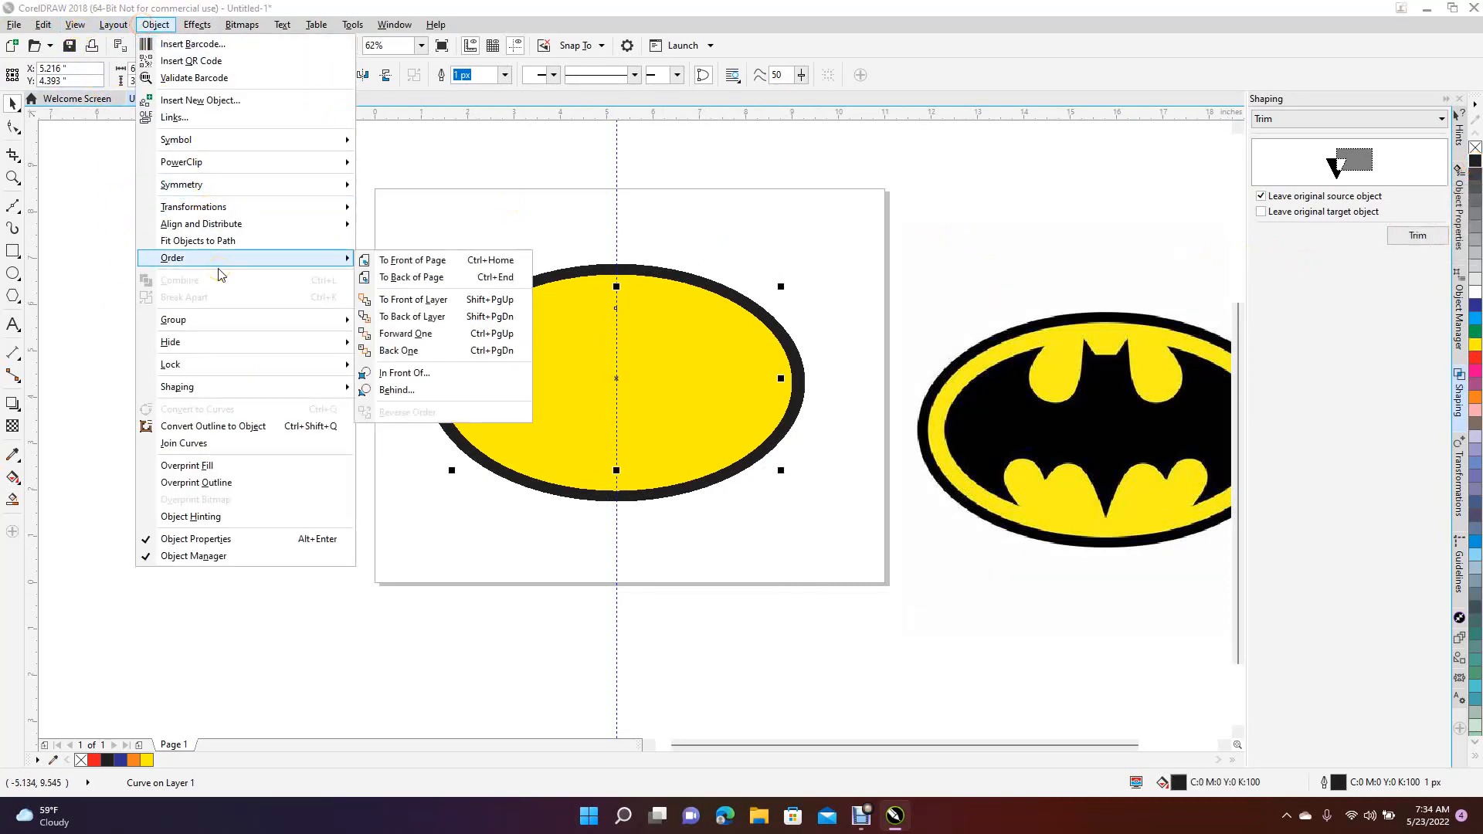
pyautogui.click(409, 262)
pyautogui.click(275, 294)
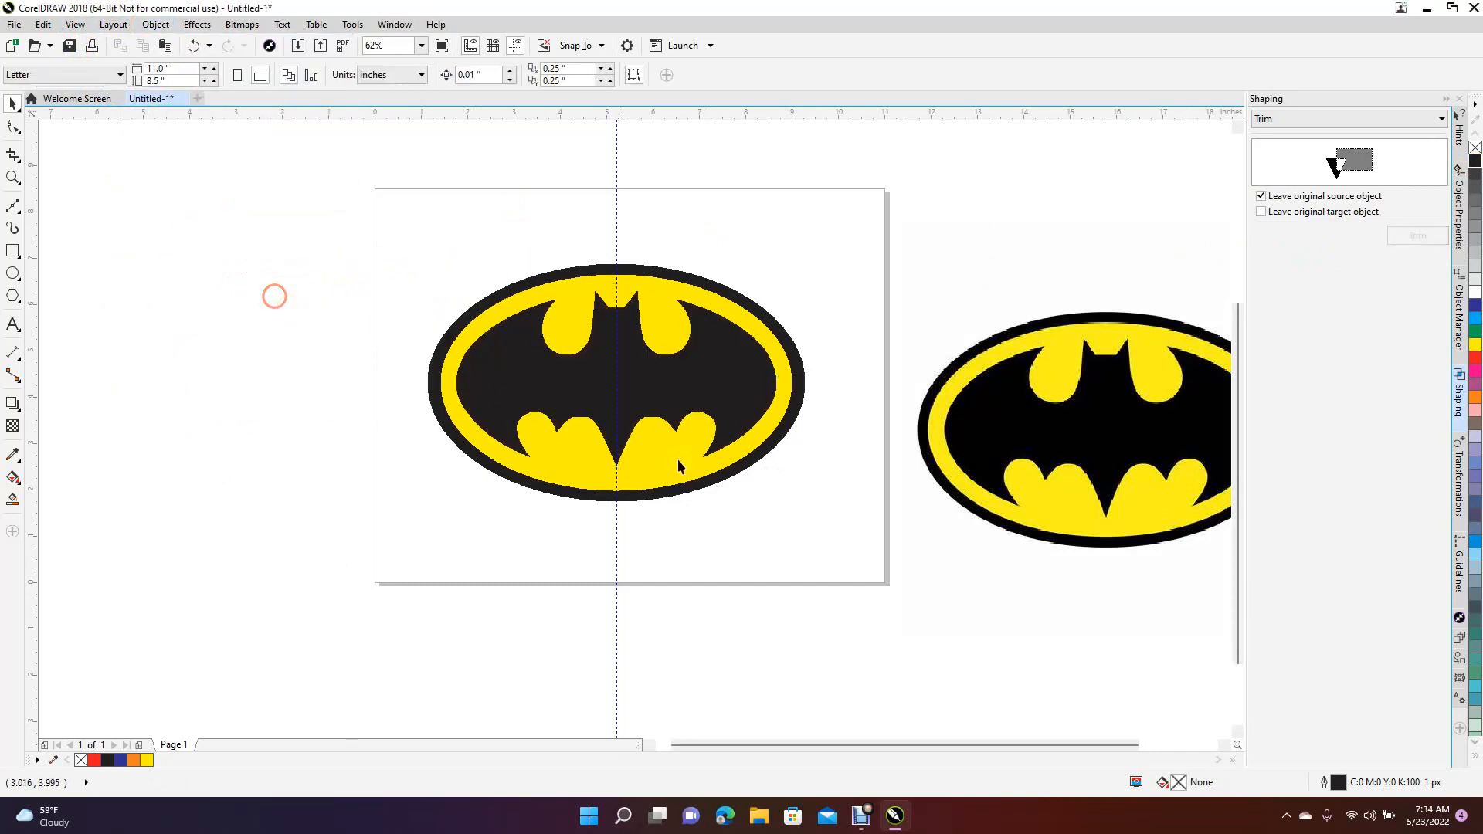
# Step: Delete the reference image beside the page and group the bat with its two ellipses
pyautogui.click(1080, 479)
pyautogui.press('Delete')
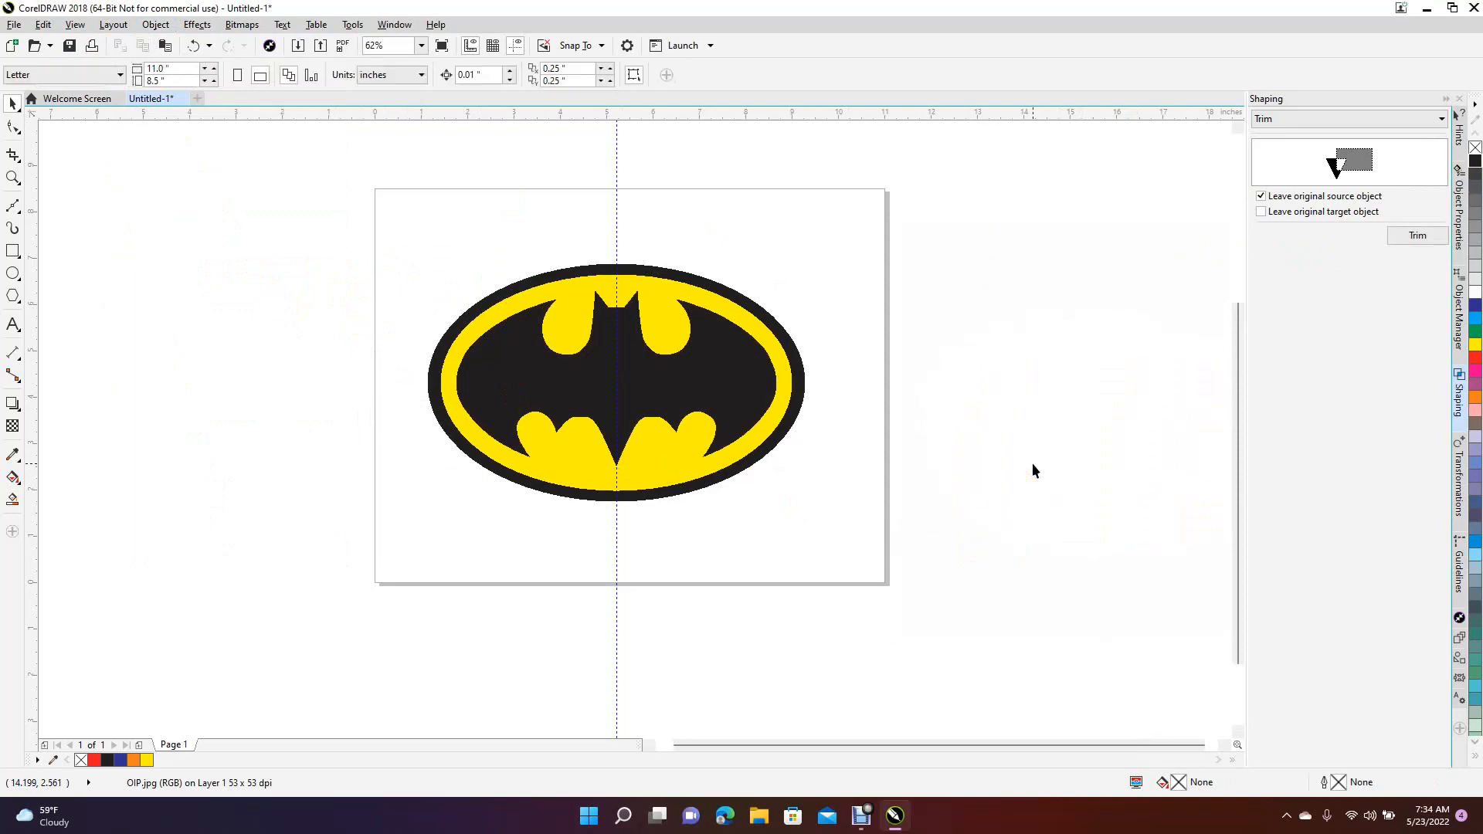
pyautogui.moveTo(333, 231); pyautogui.dragTo(941, 605)
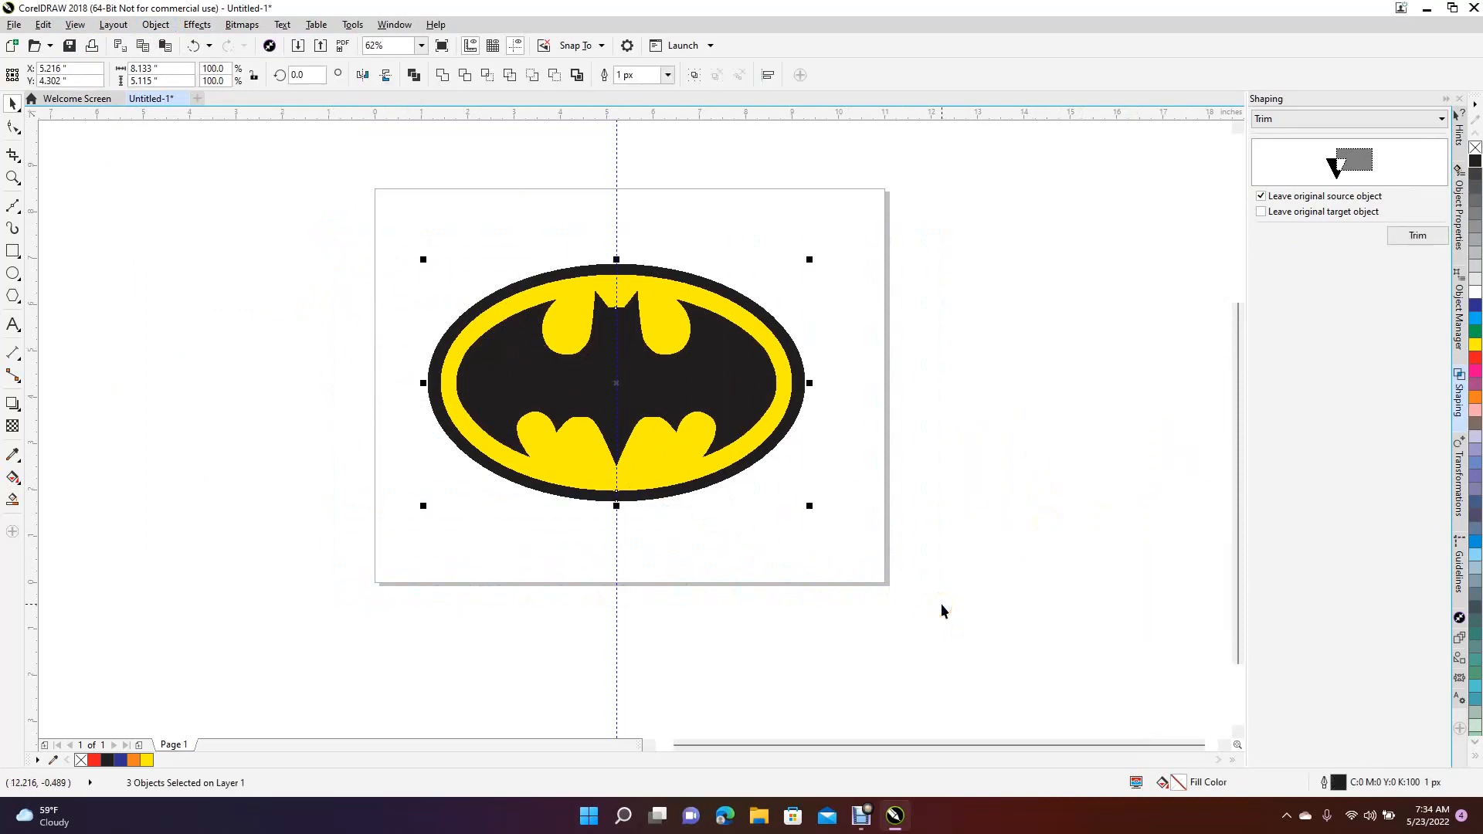
pyautogui.hotkey('ctrl', 'g')
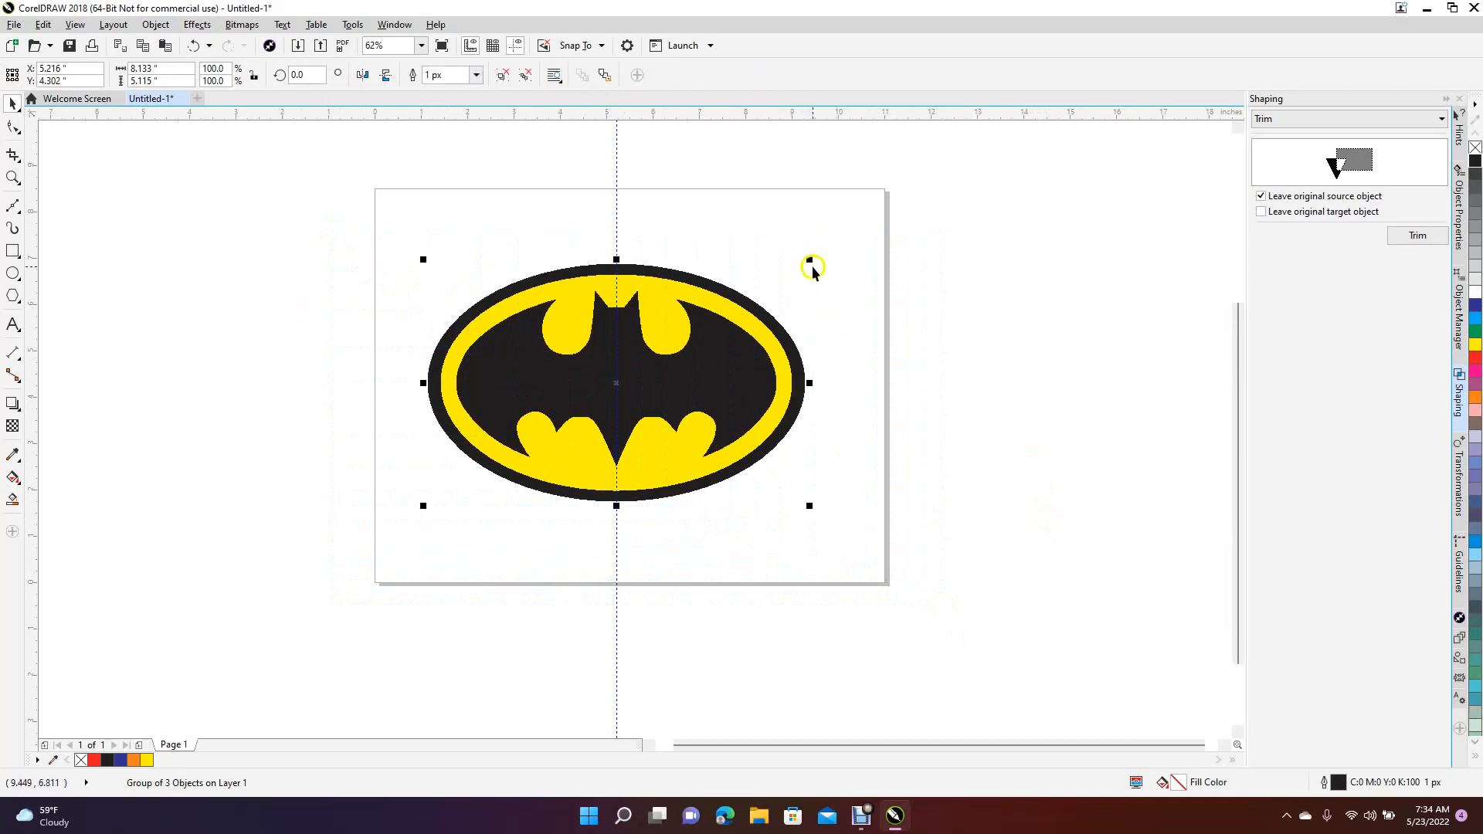
# Step: Shrink the grouped Batman logo into the page's upper-left corner and delete the vertical guideline
pyautogui.moveTo(811, 262); pyautogui.dragTo(739, 338)
pyautogui.moveTo(591, 390); pyautogui.dragTo(431, 261)
pyautogui.click(511, 373)
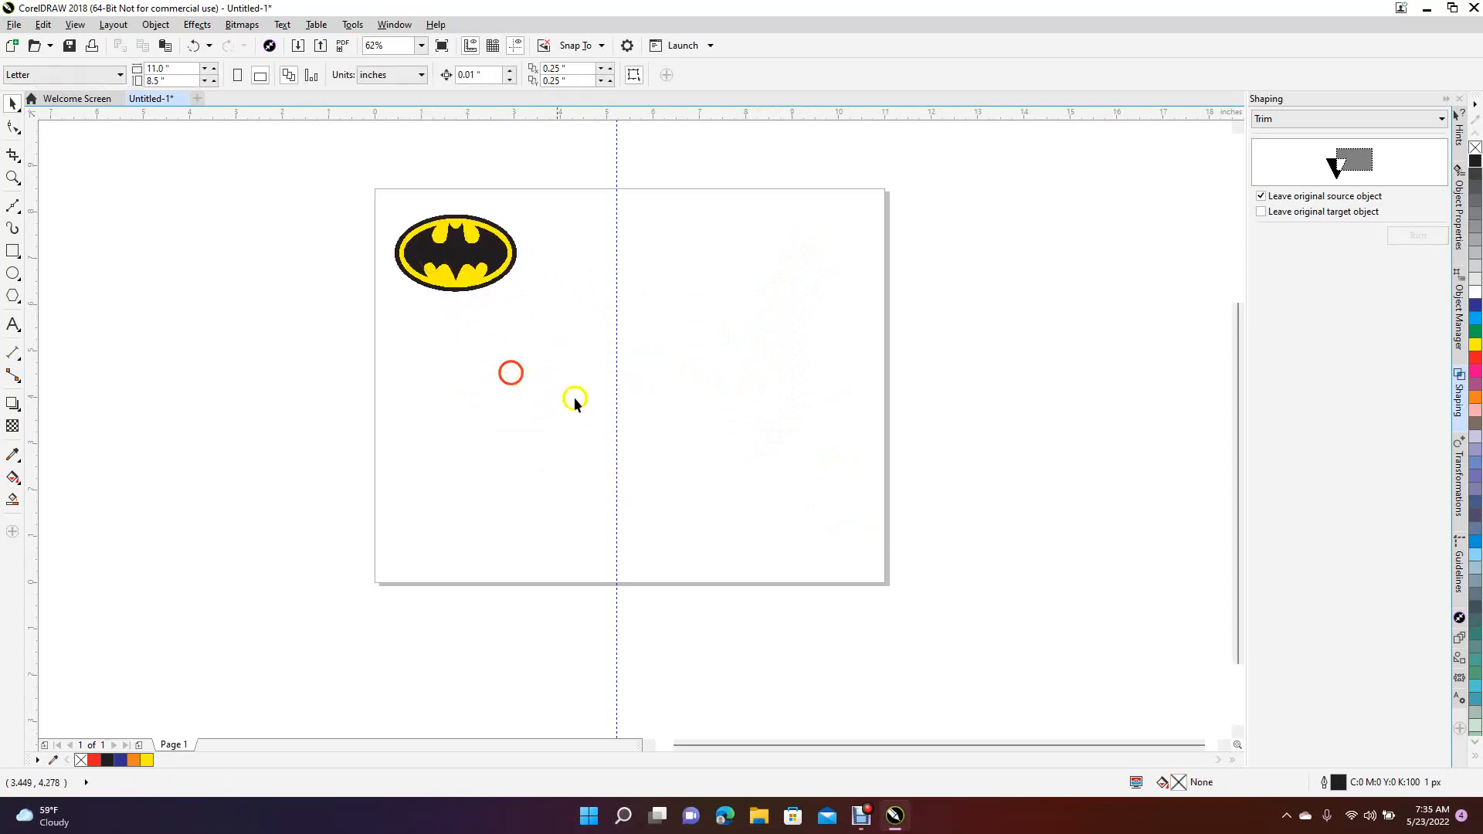
pyautogui.click(617, 435)
pyautogui.press('Delete')
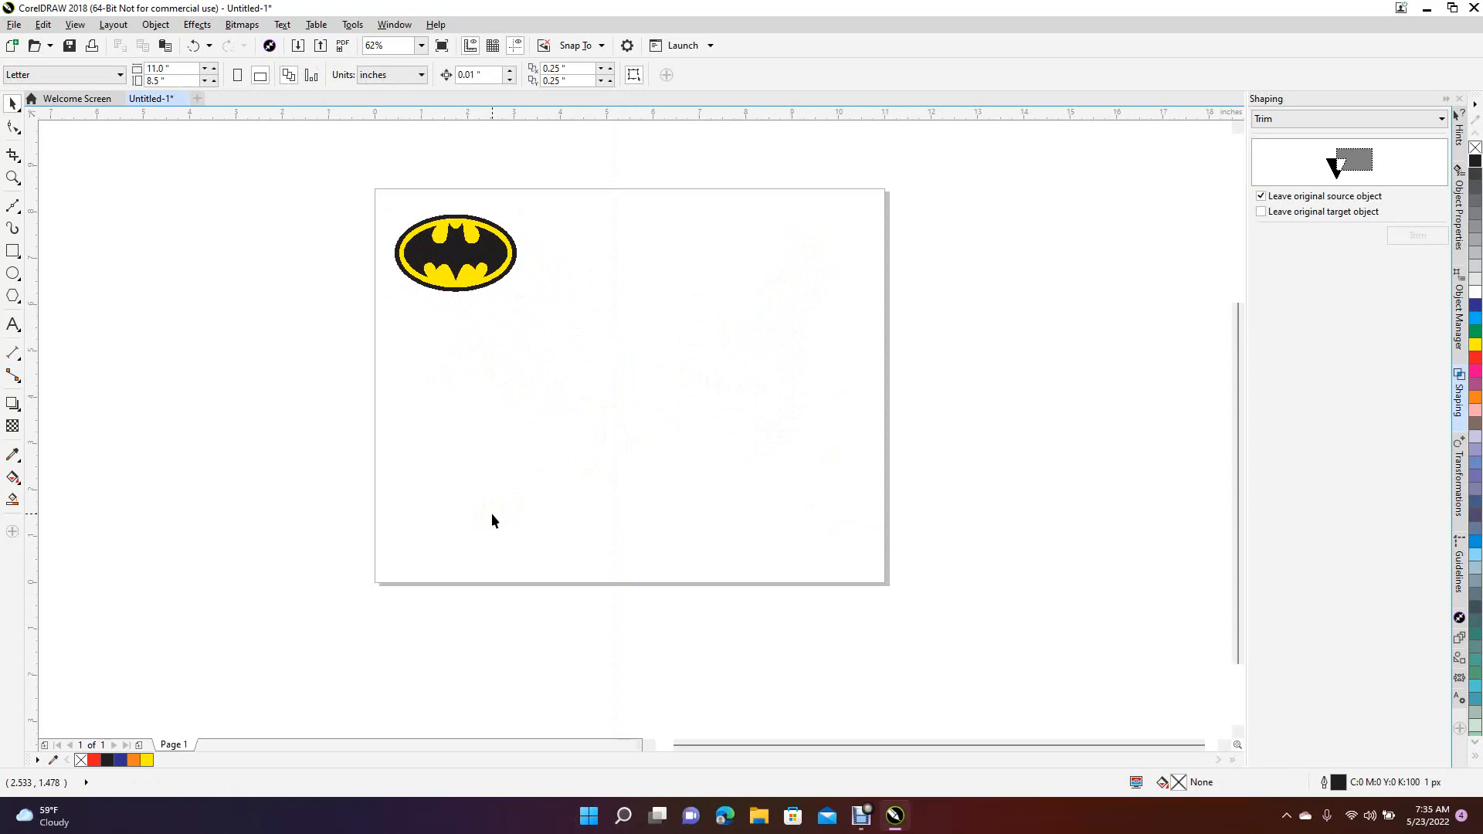
# Step: Move the adidas, AK monogram and FedEx logos onto the page around the Batman logo
pyautogui.scroll(-1, 492, 513)
pyautogui.moveTo(394, 241); pyautogui.dragTo(481, 441)
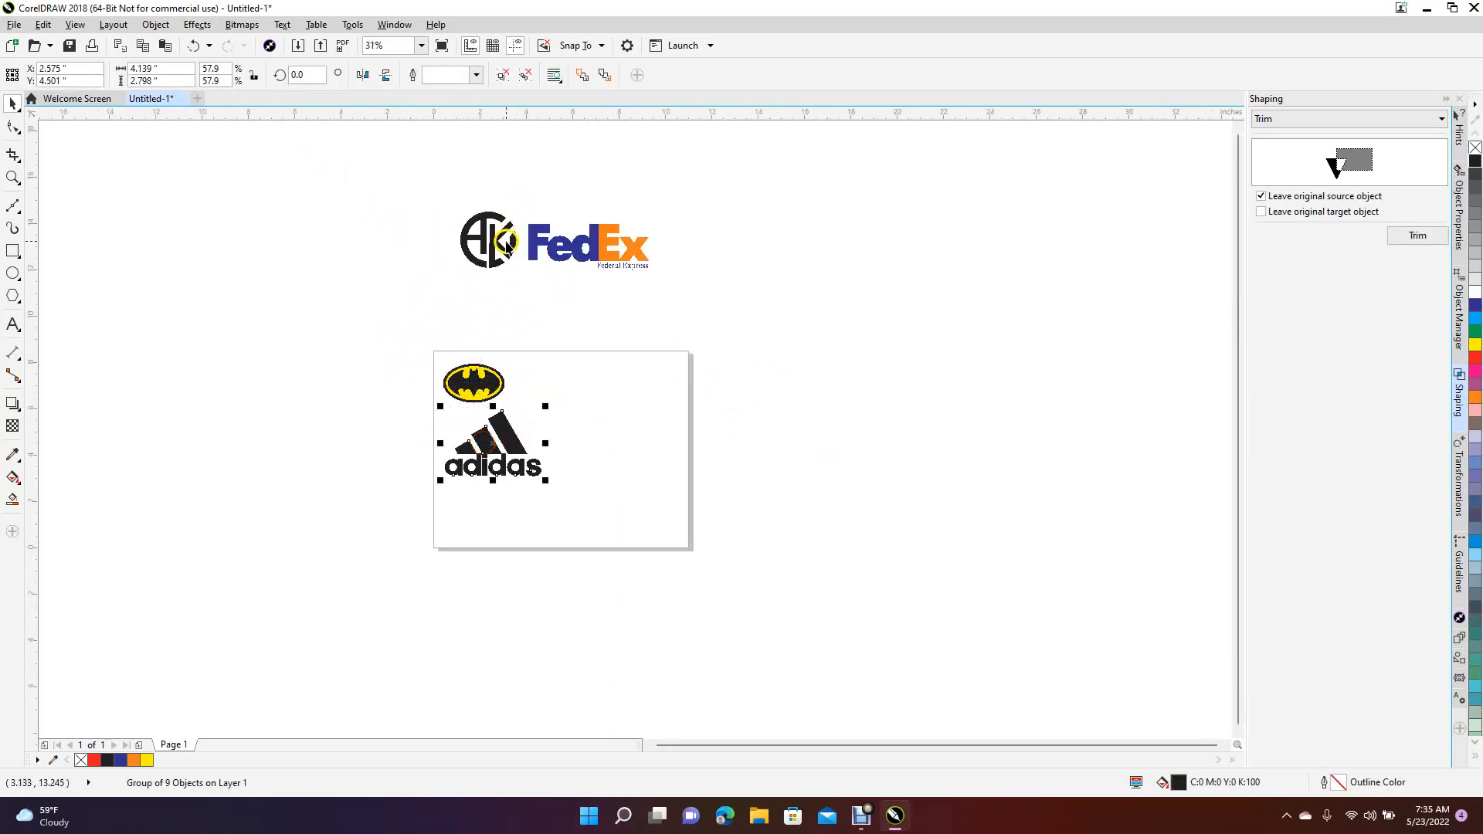
pyautogui.moveTo(506, 253); pyautogui.dragTo(572, 400)
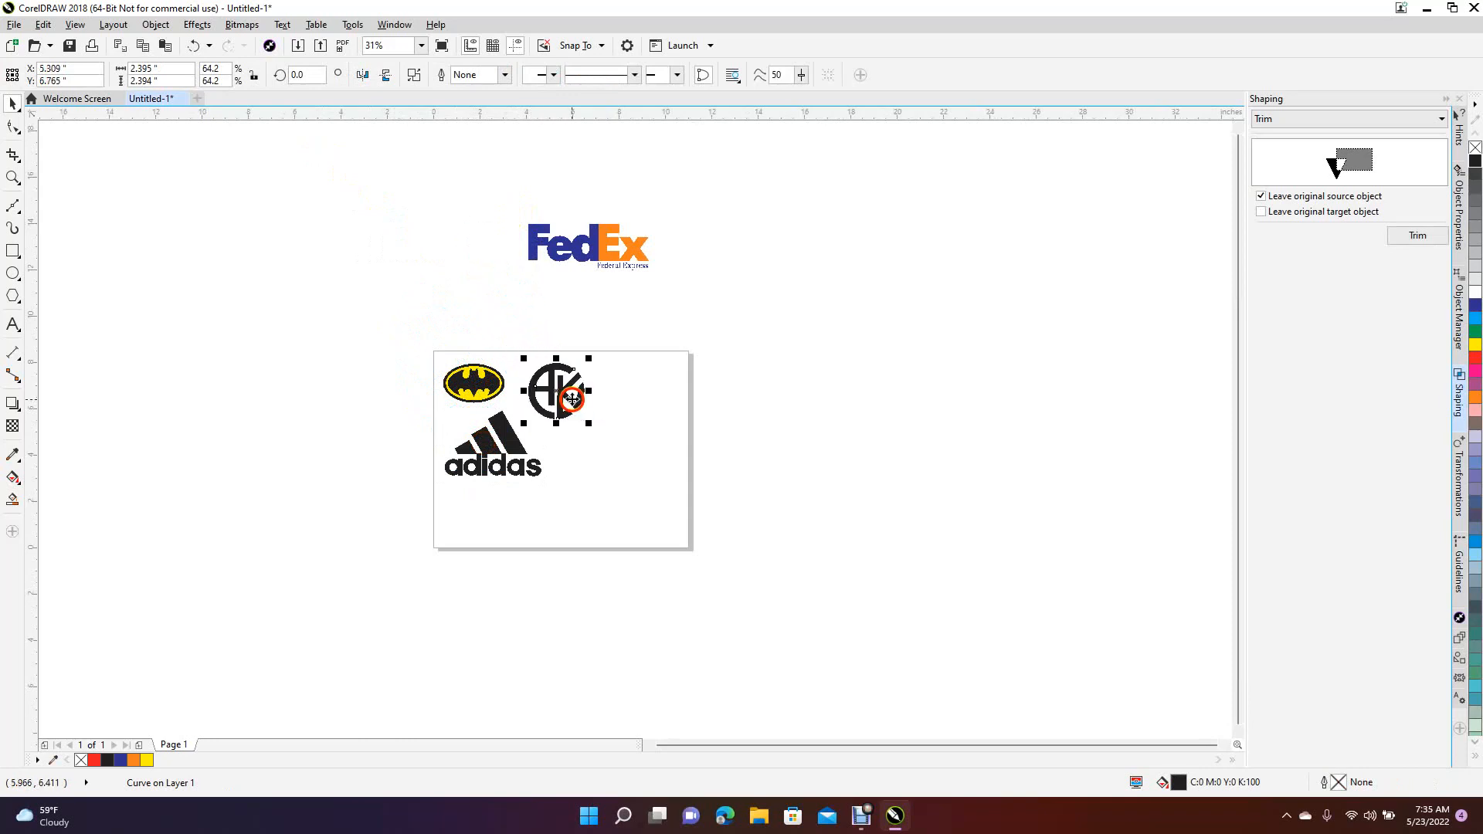
pyautogui.moveTo(573, 266)
pyautogui.mouseDown()
pyautogui.moveTo(610, 420)
pyautogui.moveTo(588, 468)
pyautogui.mouseUp()
pyautogui.click(995, 532)
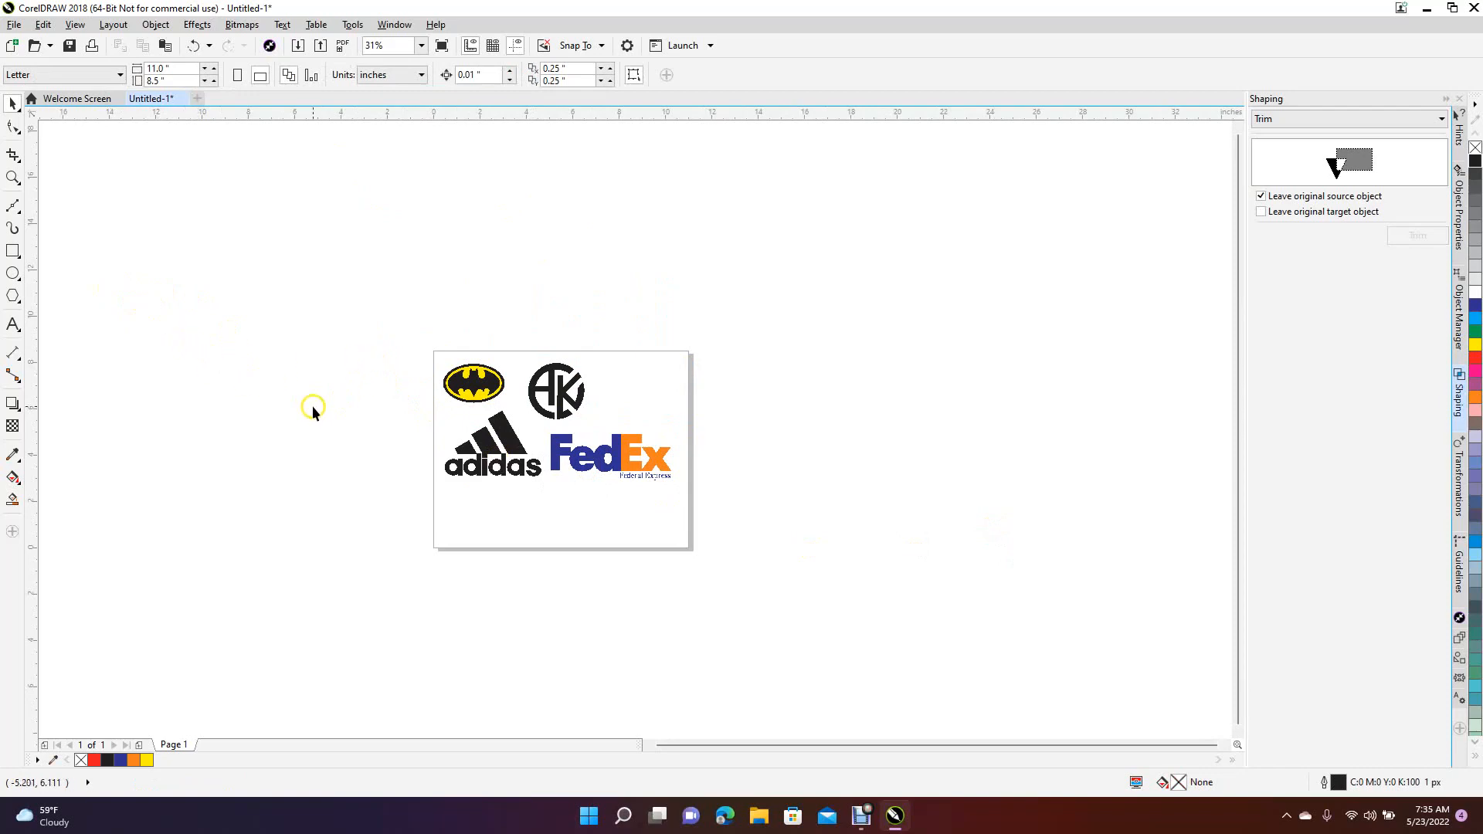
# Step: Rearrange the page by moving the FedEx logo to the lower middle and the adidas logo below the AK monogram
pyautogui.scroll(2, 312, 406)
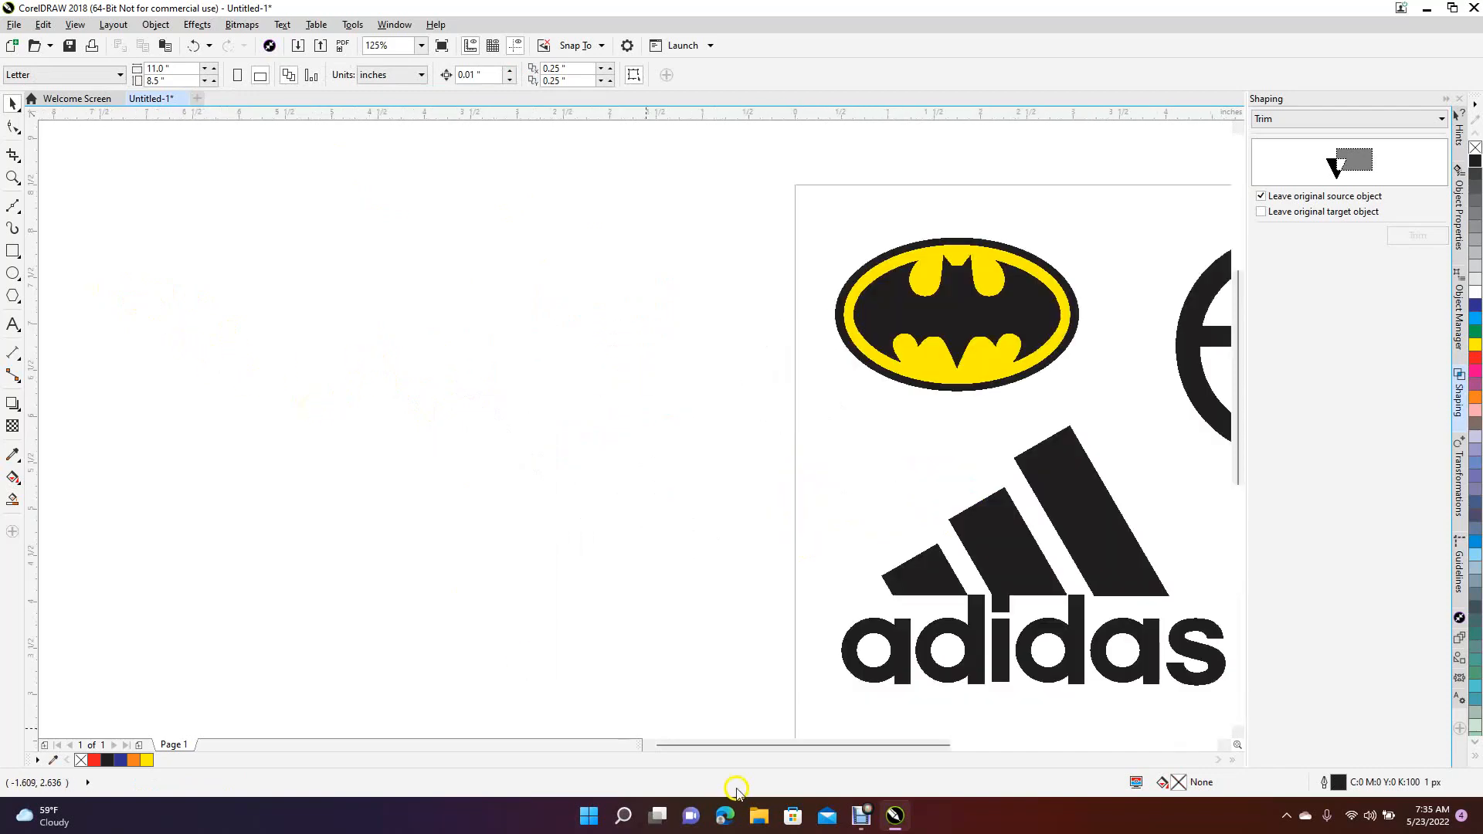
pyautogui.moveTo(744, 746); pyautogui.dragTo(856, 743)
pyautogui.moveTo(1239, 391); pyautogui.dragTo(1242, 431)
pyautogui.moveTo(798, 749); pyautogui.dragTo(808, 747)
pyautogui.scroll(-2, 883, 685)
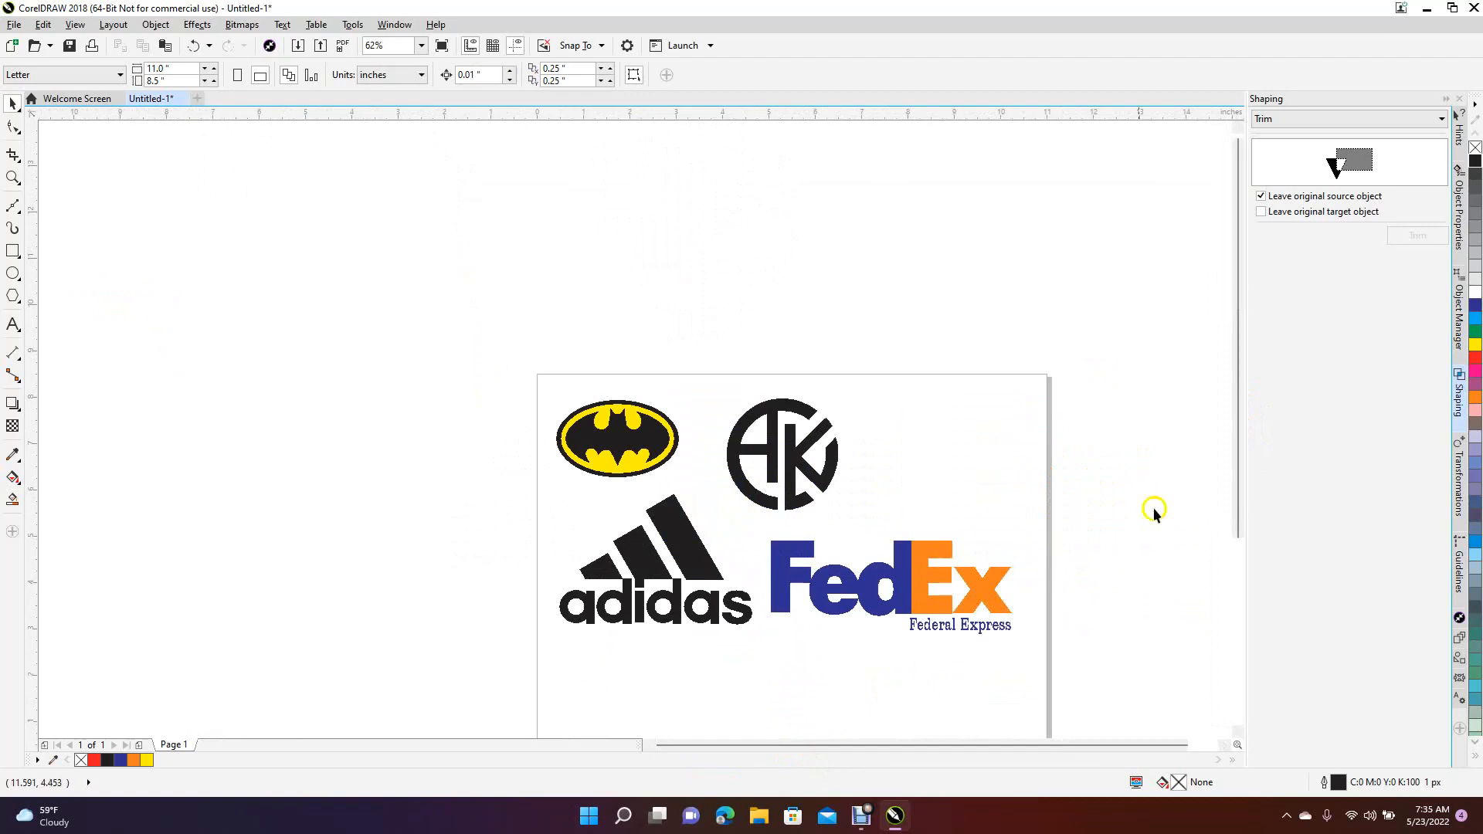
pyautogui.moveTo(1237, 499); pyautogui.dragTo(1237, 553)
pyautogui.moveTo(779, 533); pyautogui.dragTo(665, 630)
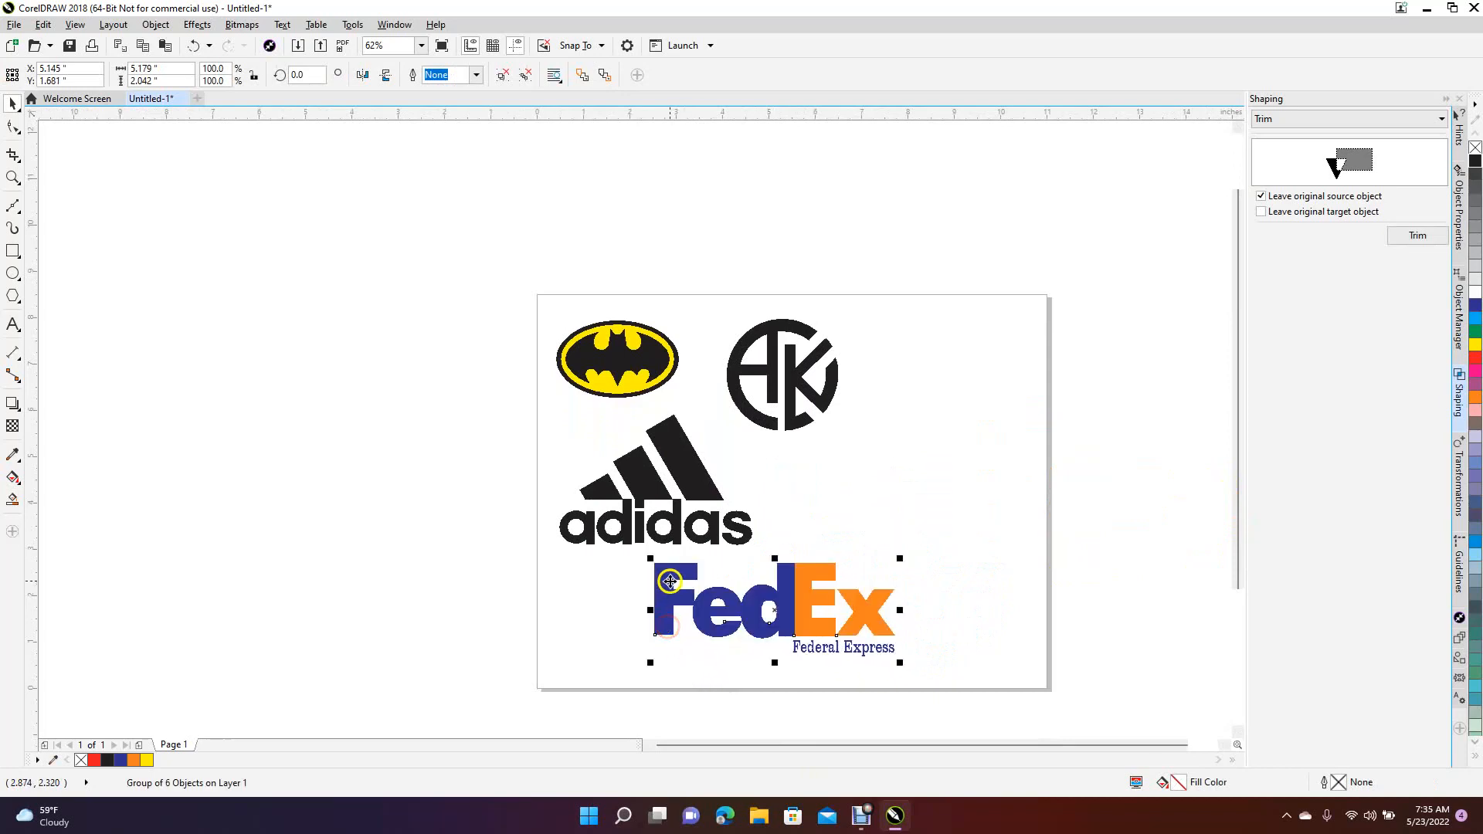
pyautogui.moveTo(673, 532); pyautogui.dragTo(903, 533)
pyautogui.click(694, 483)
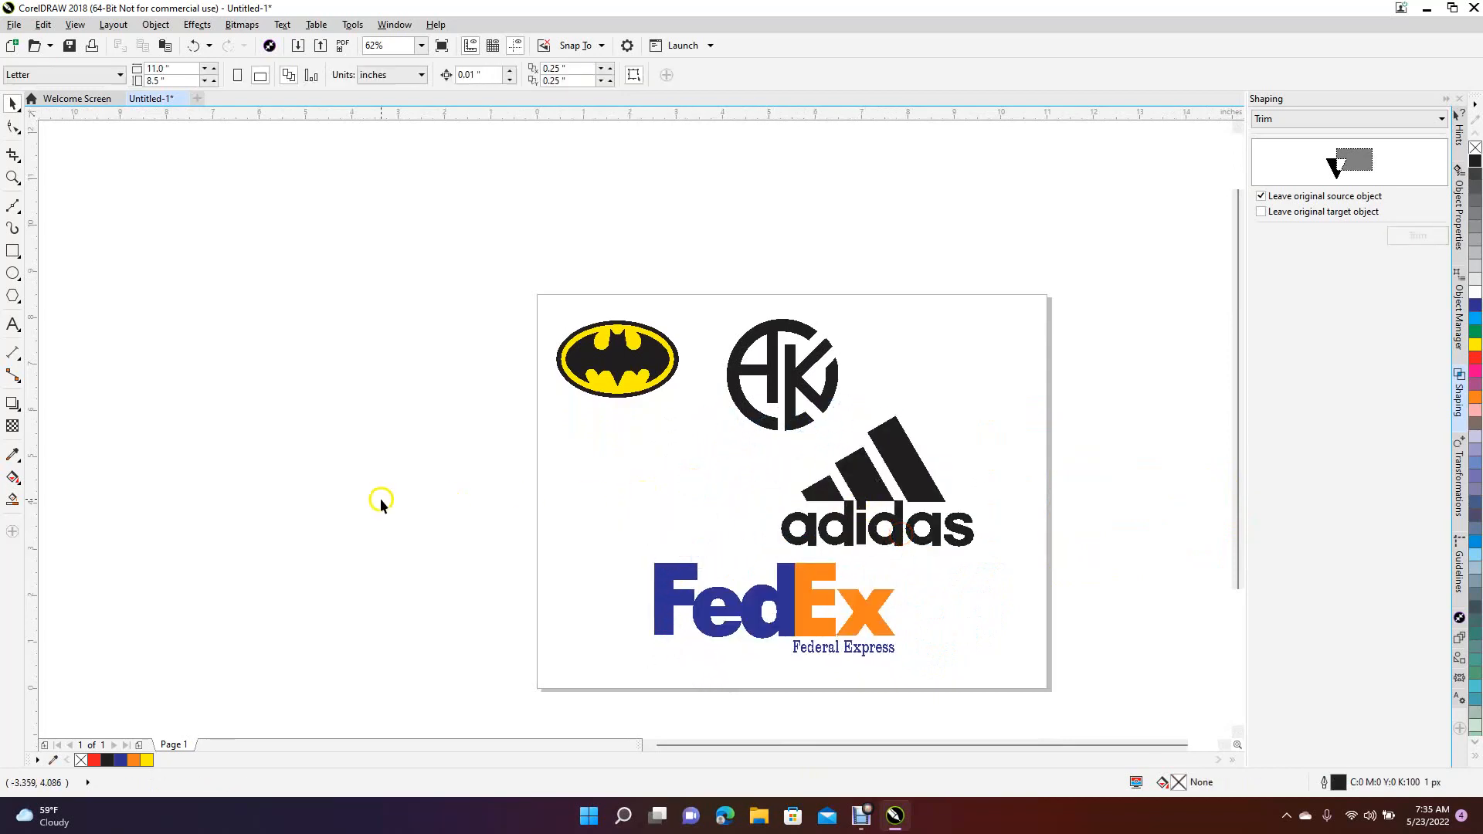